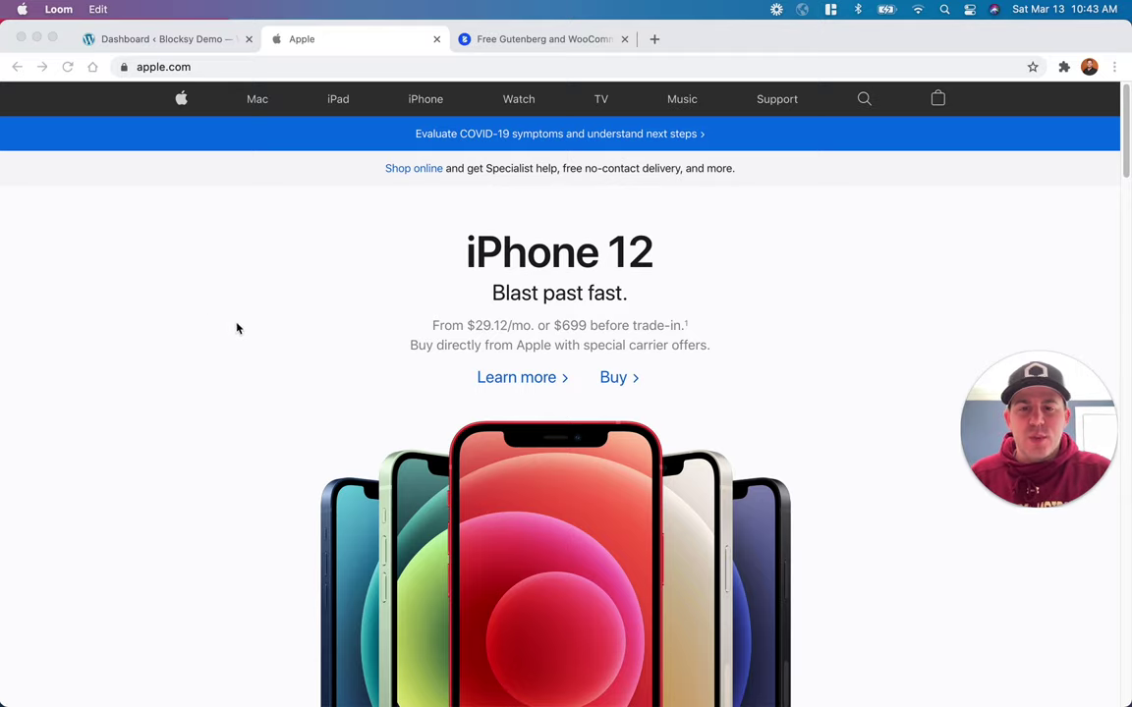
Step: Examine the Apple homepage's header and its expanded navigation menu in an emulated iPhone X view, returning to the desktop view
scroll(256, 295, down, 5)
scroll(237, 299, up, 5)
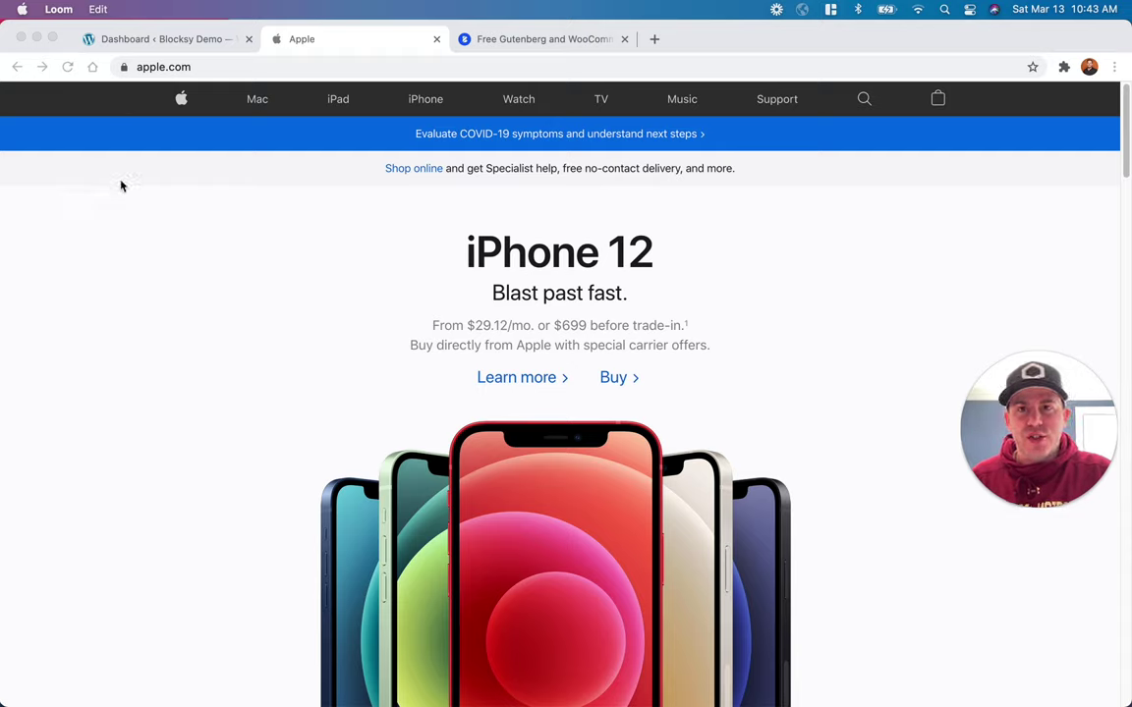
right_click(212, 298)
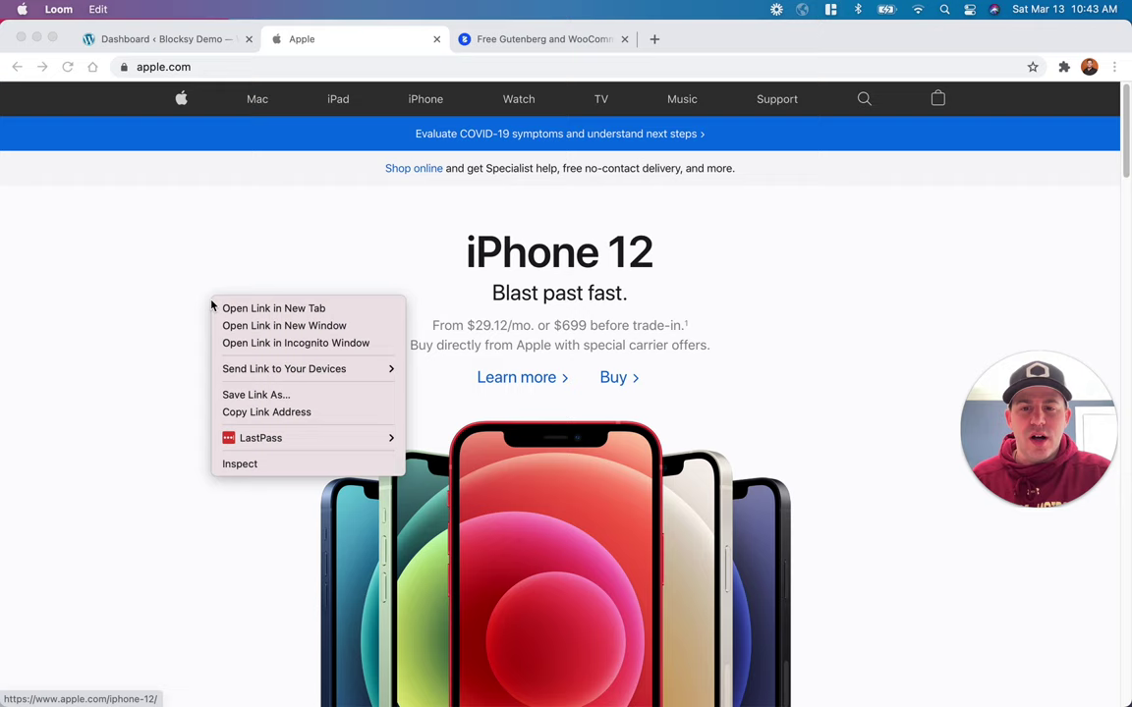
click(247, 465)
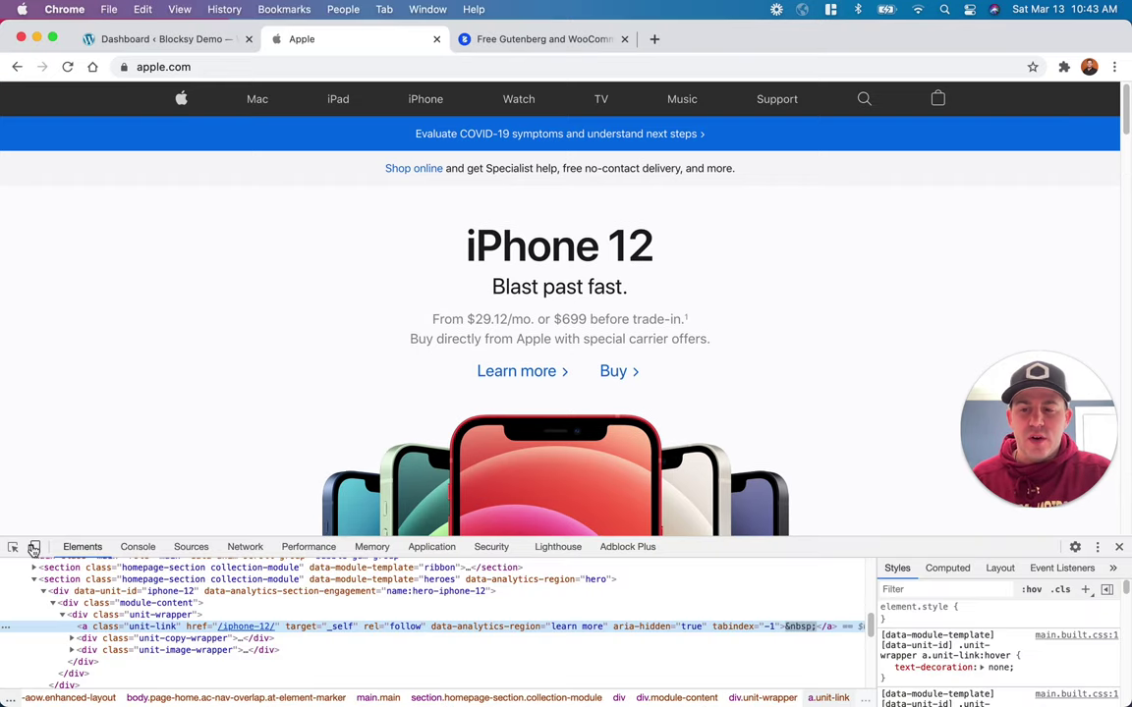
click(30, 482)
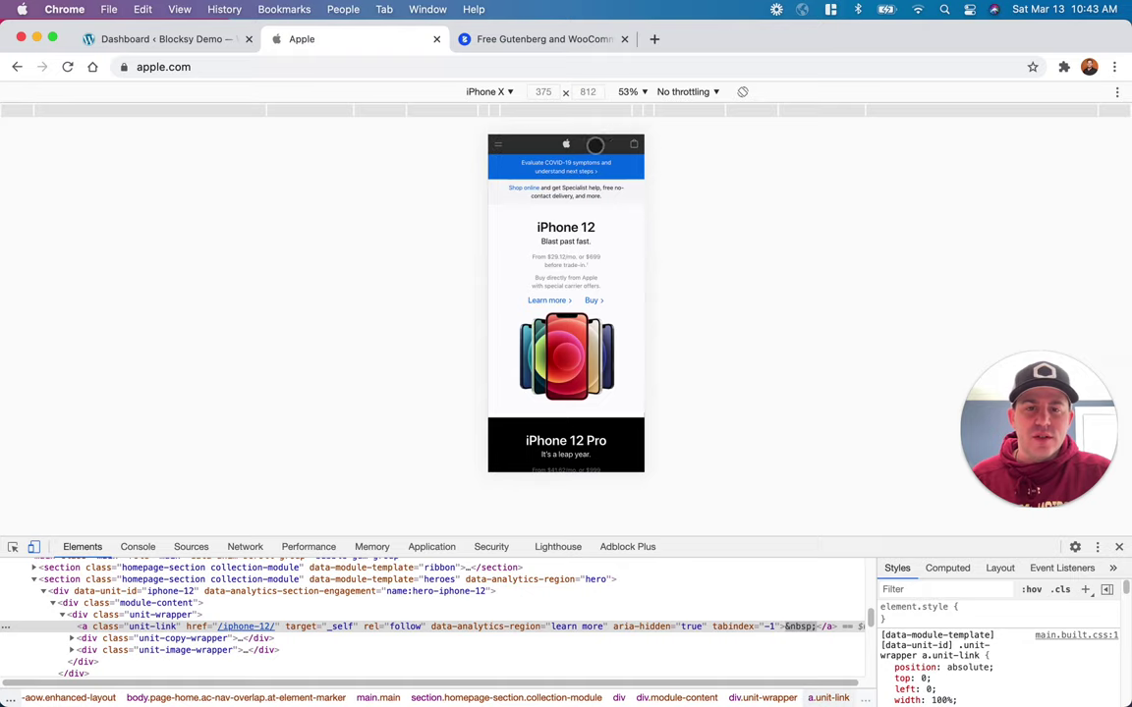
click(499, 148)
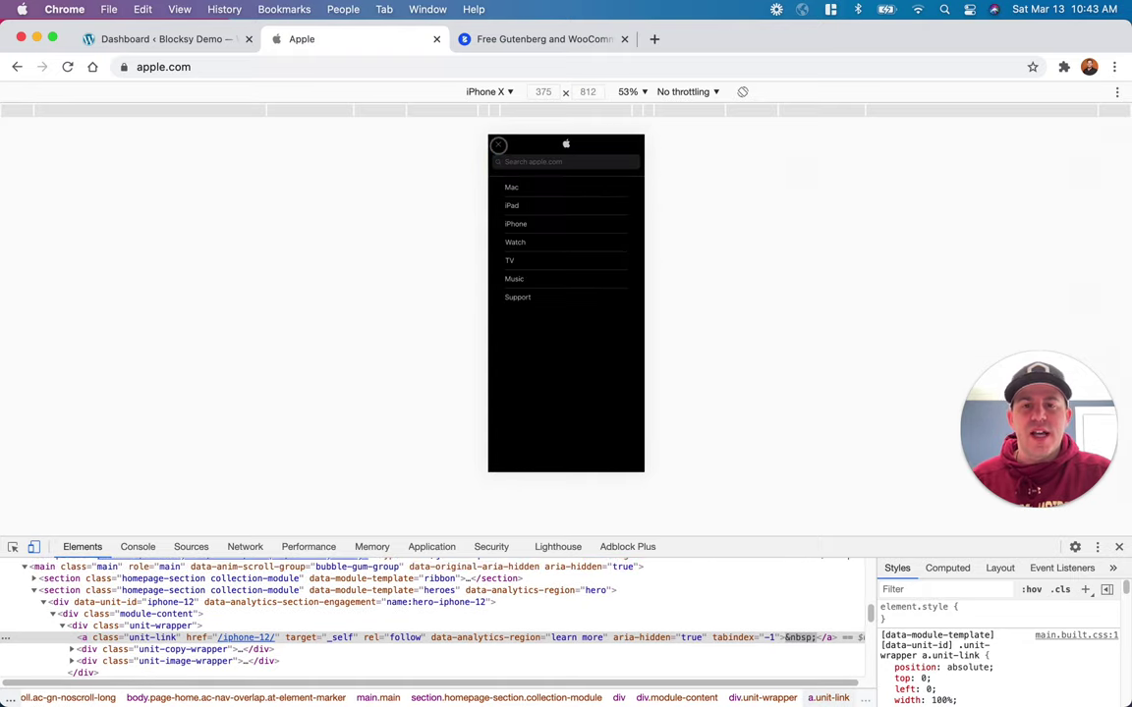
click(498, 145)
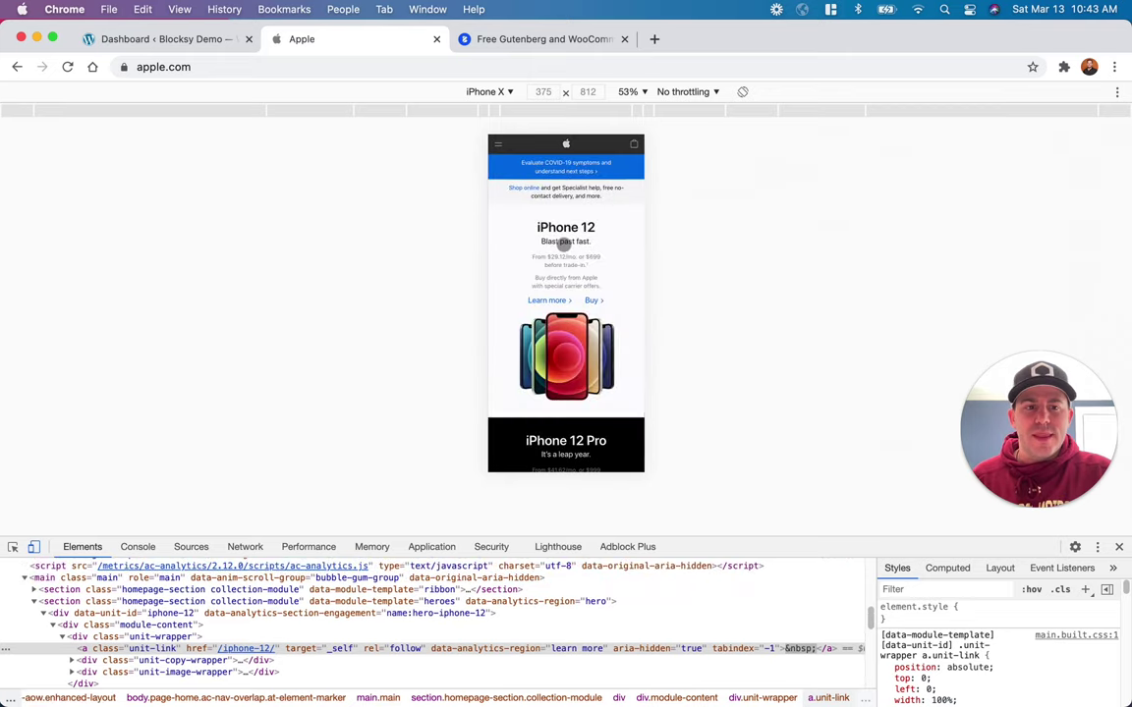
click(33, 546)
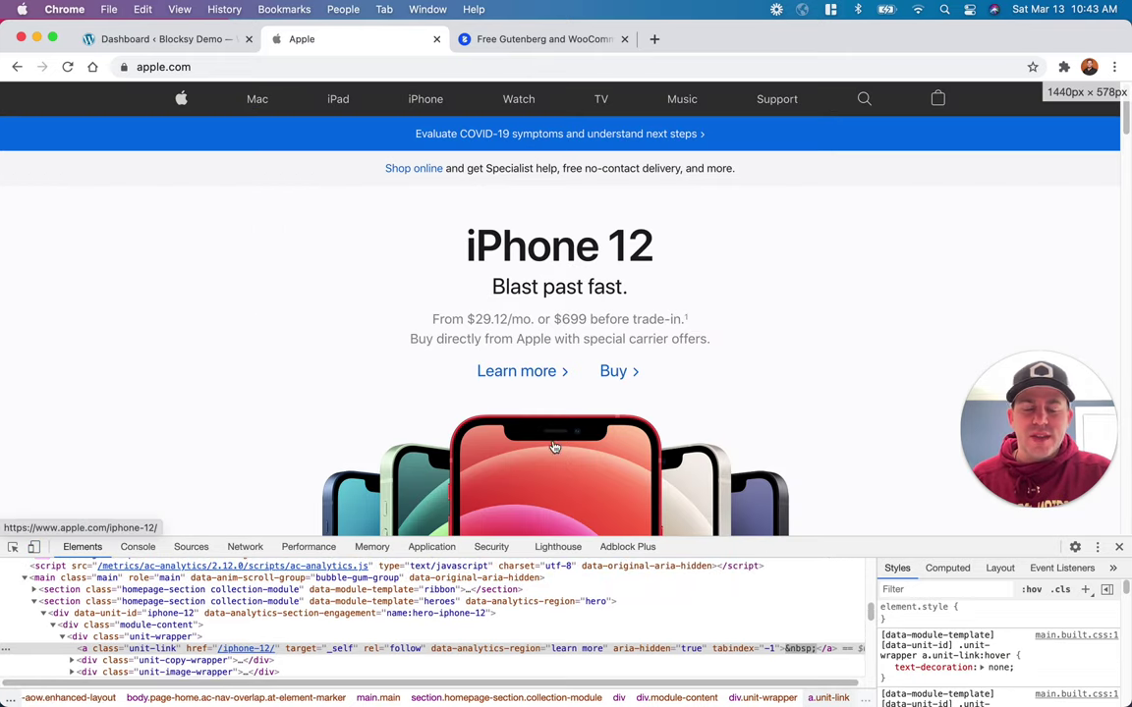
key(super+alt+i)
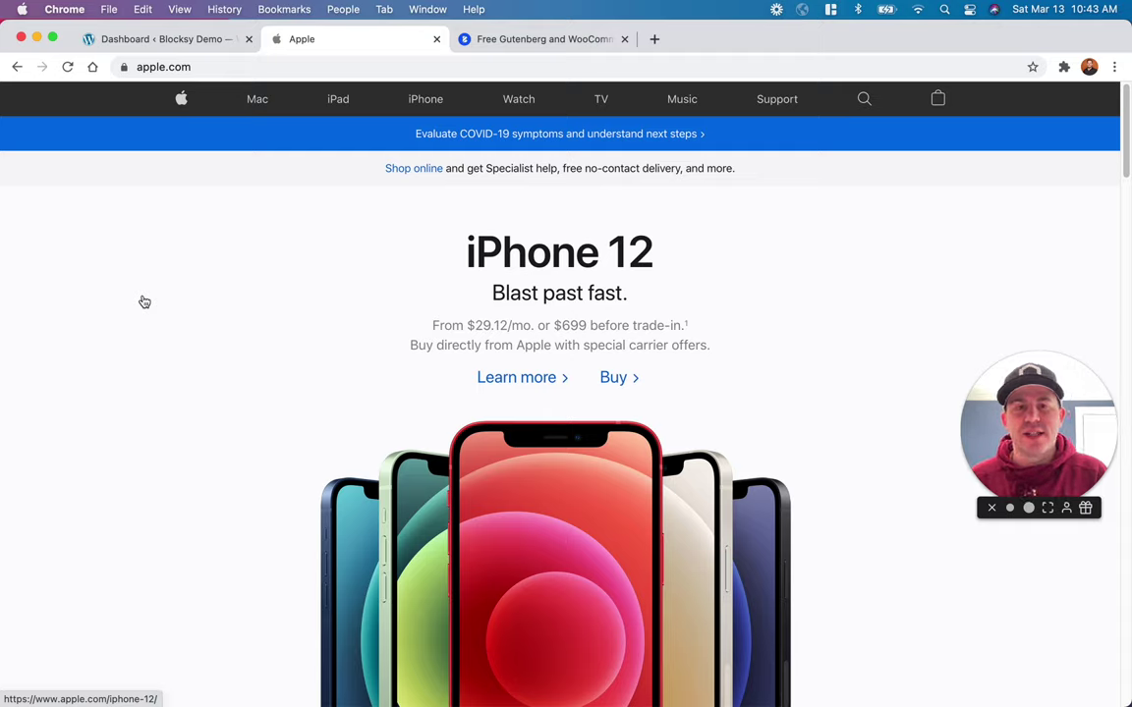
Step: Switch to the Blocksy Demo WordPress site and view its front-end home page
click(169, 42)
mouse_move(94, 99)
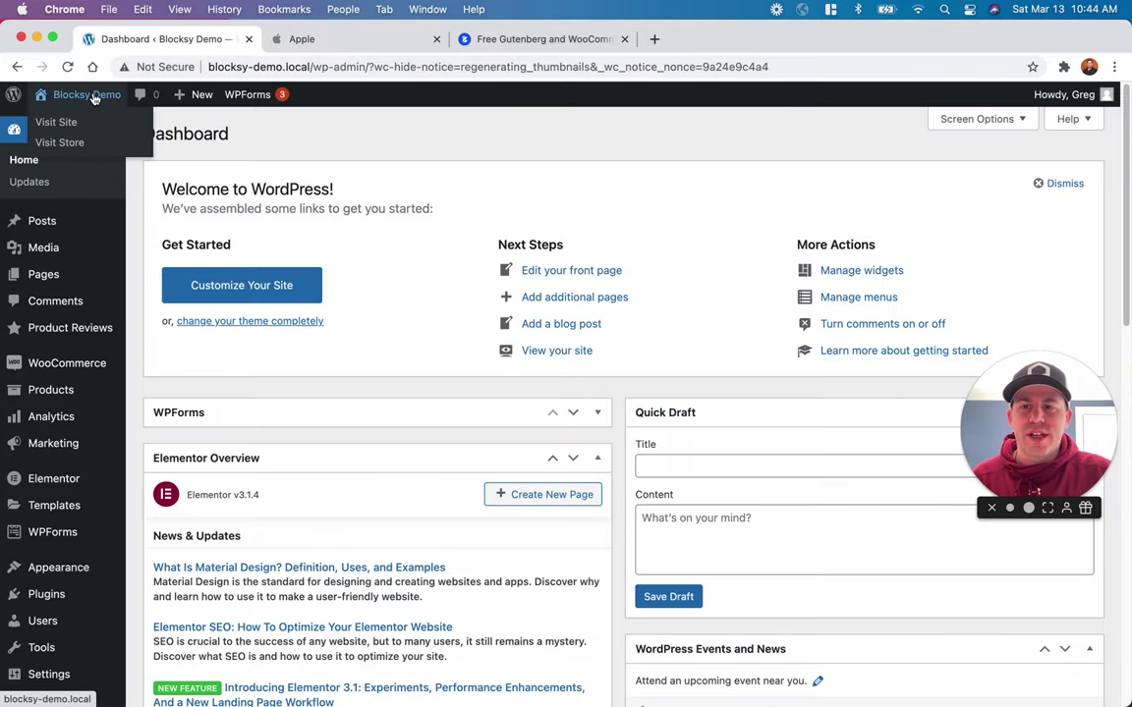
click(78, 123)
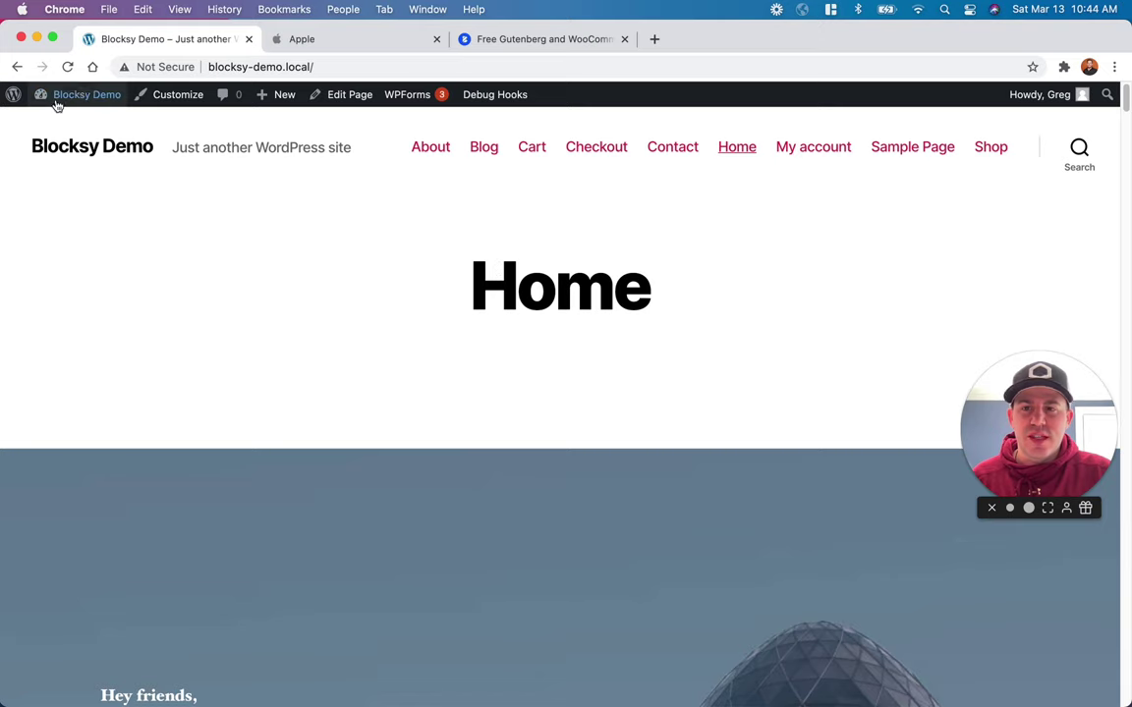
Step: Find the Blocksy theme in the WordPress theme directory, then install and activate it
mouse_move(74, 96)
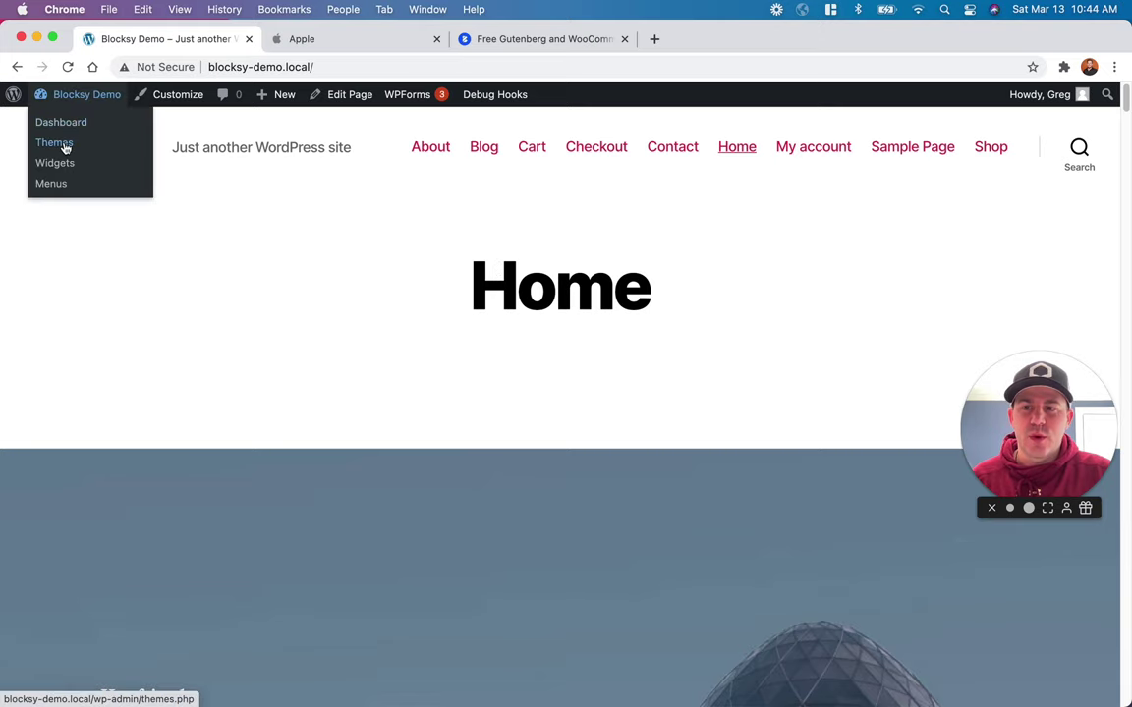
click(62, 143)
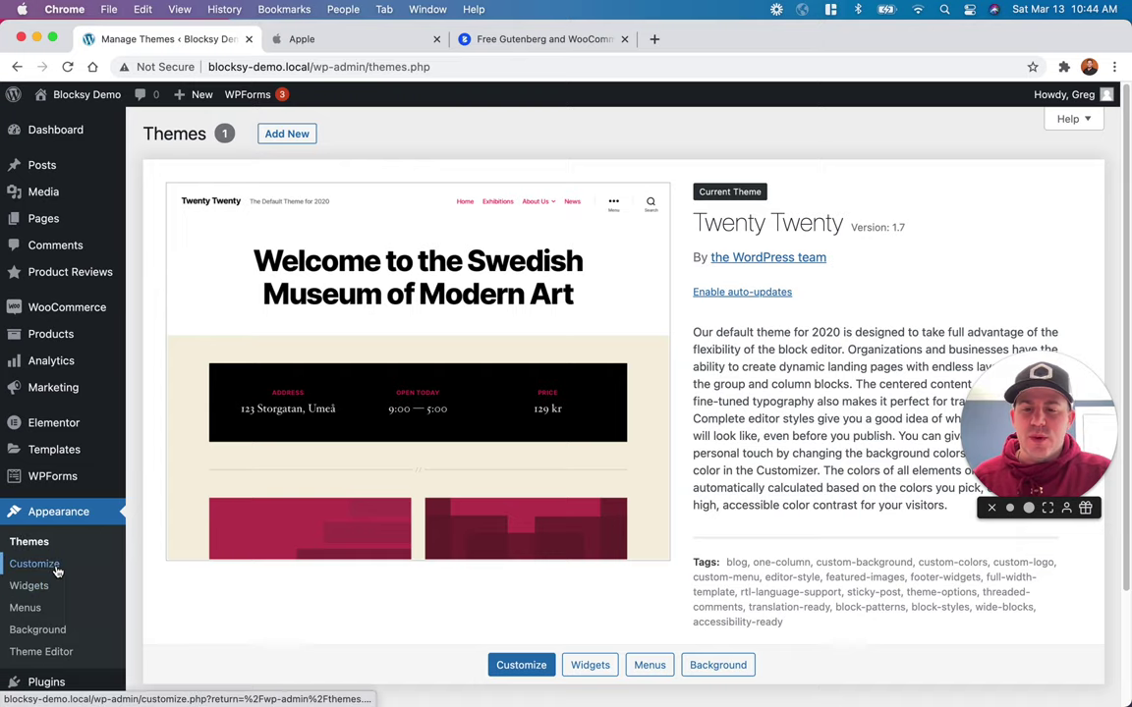
click(280, 136)
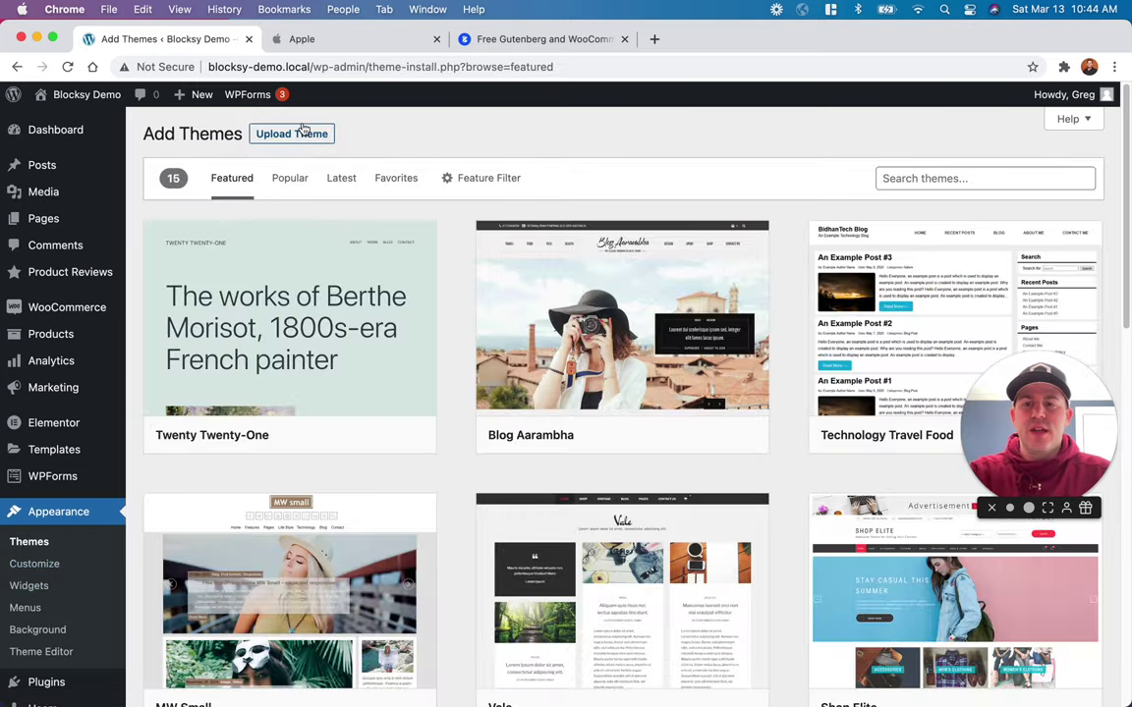
click(1005, 175)
text(Bloc)
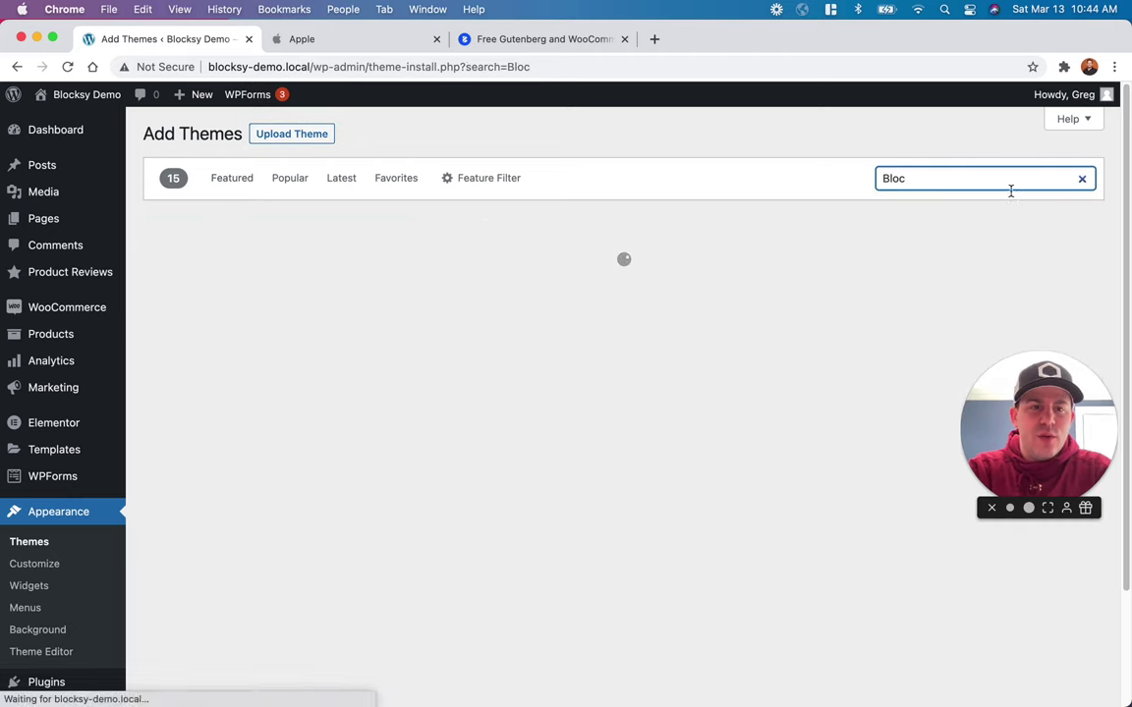
text(ksy)
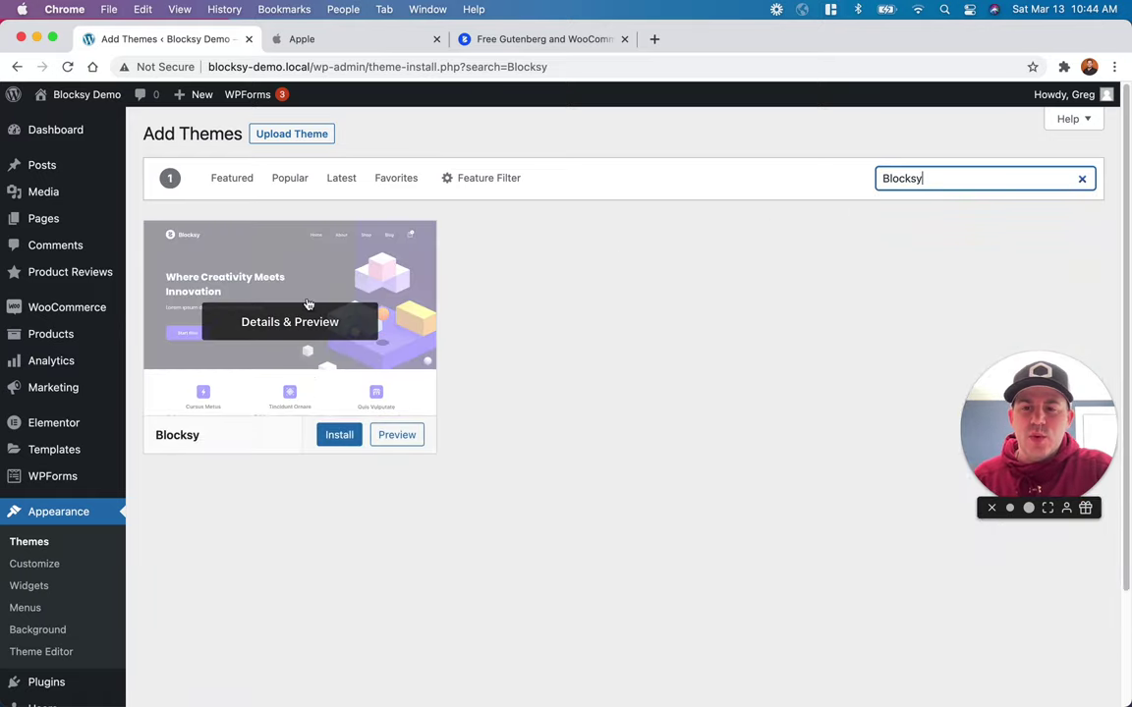
click(336, 437)
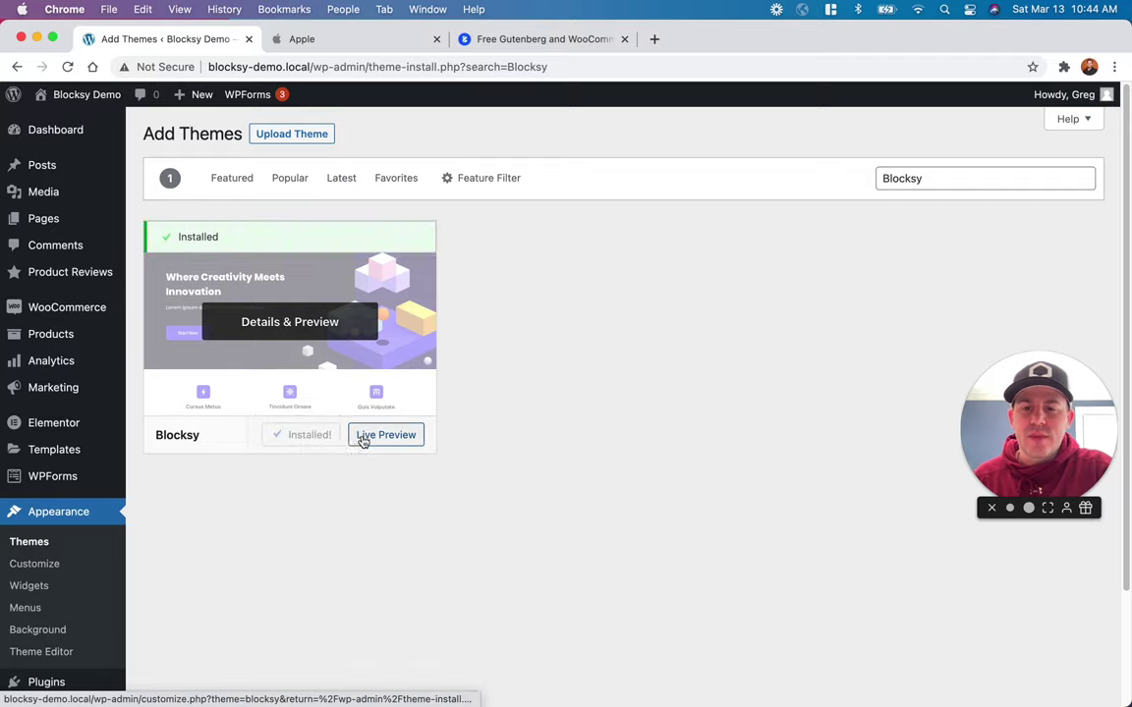
click(325, 441)
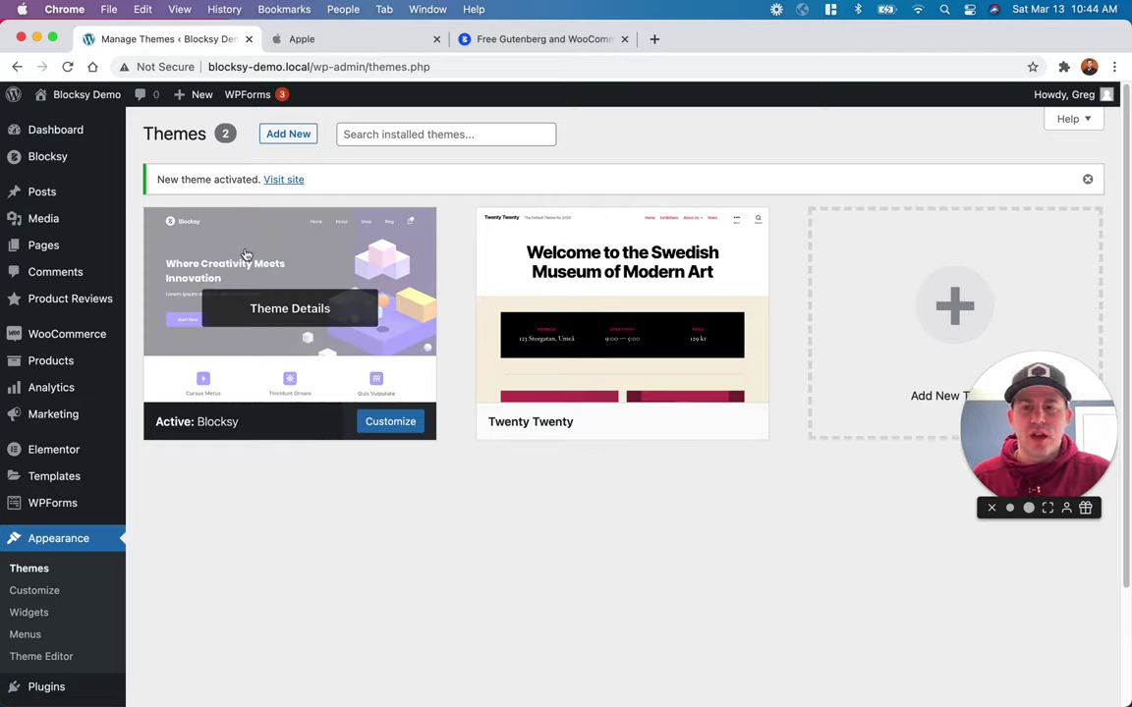
Step: Browse the starter sites offered by the Blocksy theme, comparing them with the Apple homepage
mouse_move(74, 157)
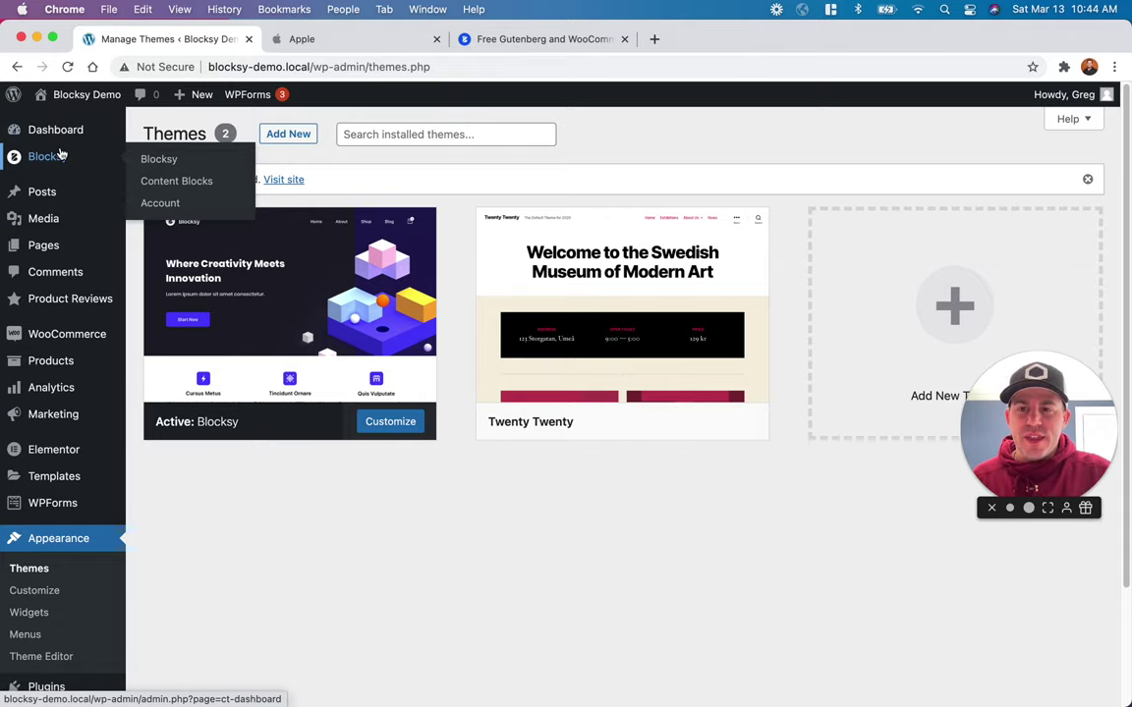
click(79, 165)
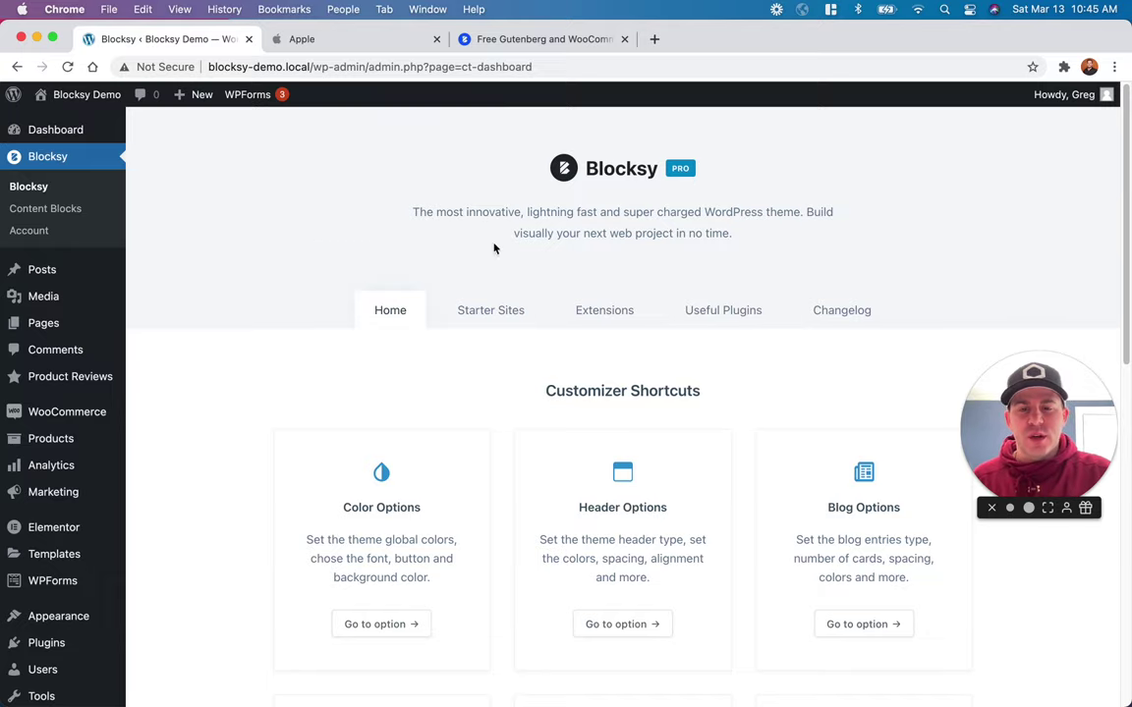
click(490, 318)
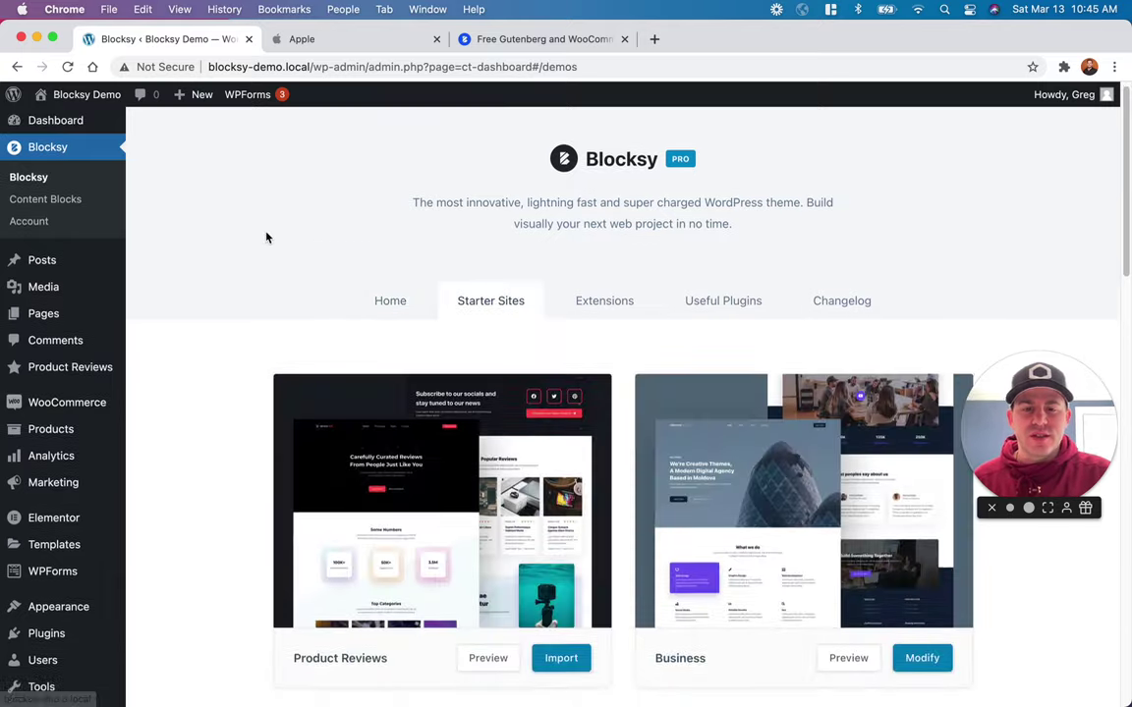
scroll(215, 270, down, 1)
scroll(196, 280, down, 3)
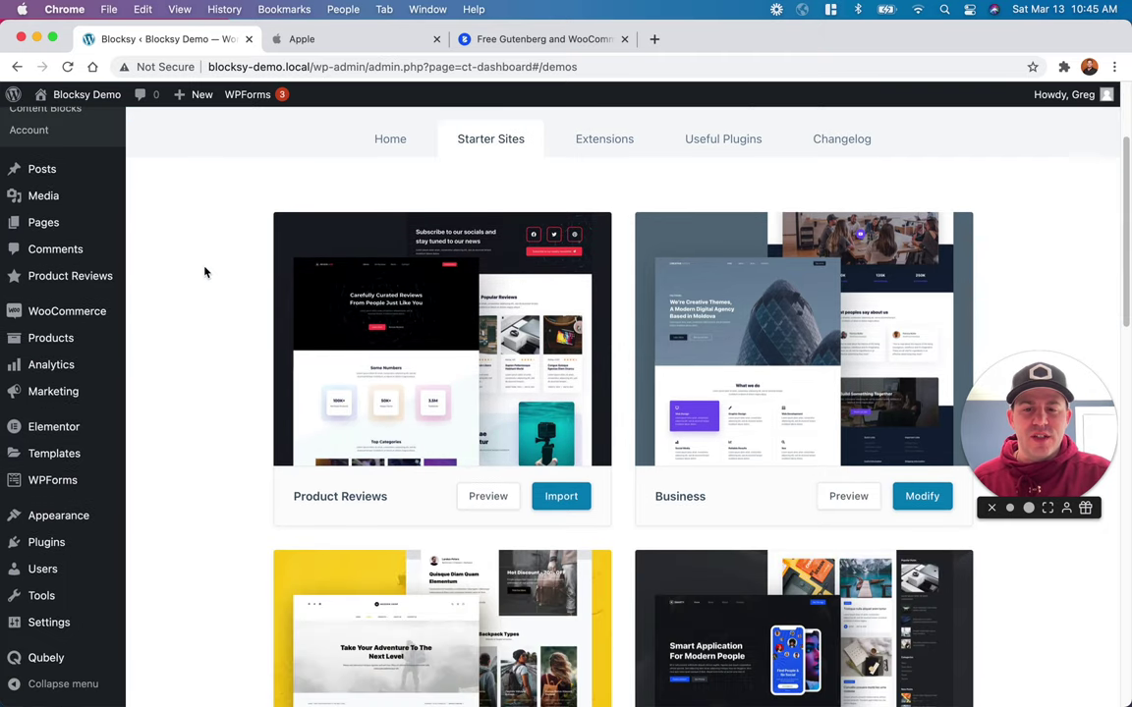
scroll(202, 274, down, 3)
scroll(203, 273, up, 2)
scroll(200, 275, down, 6)
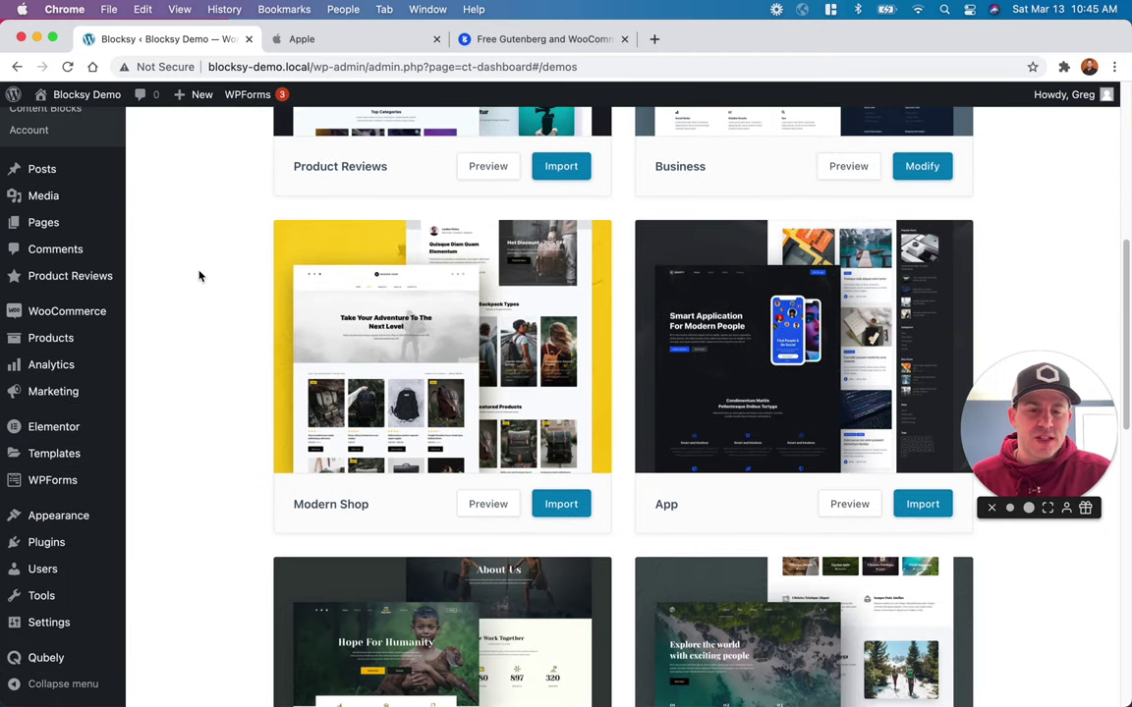
click(384, 43)
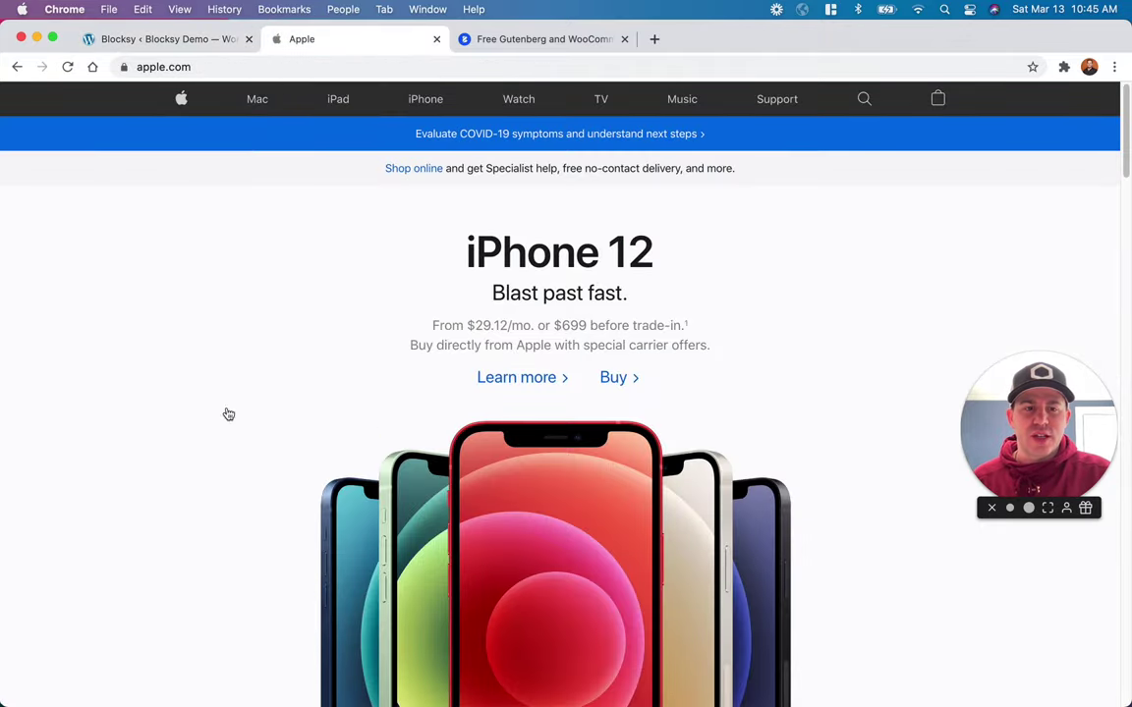
click(123, 40)
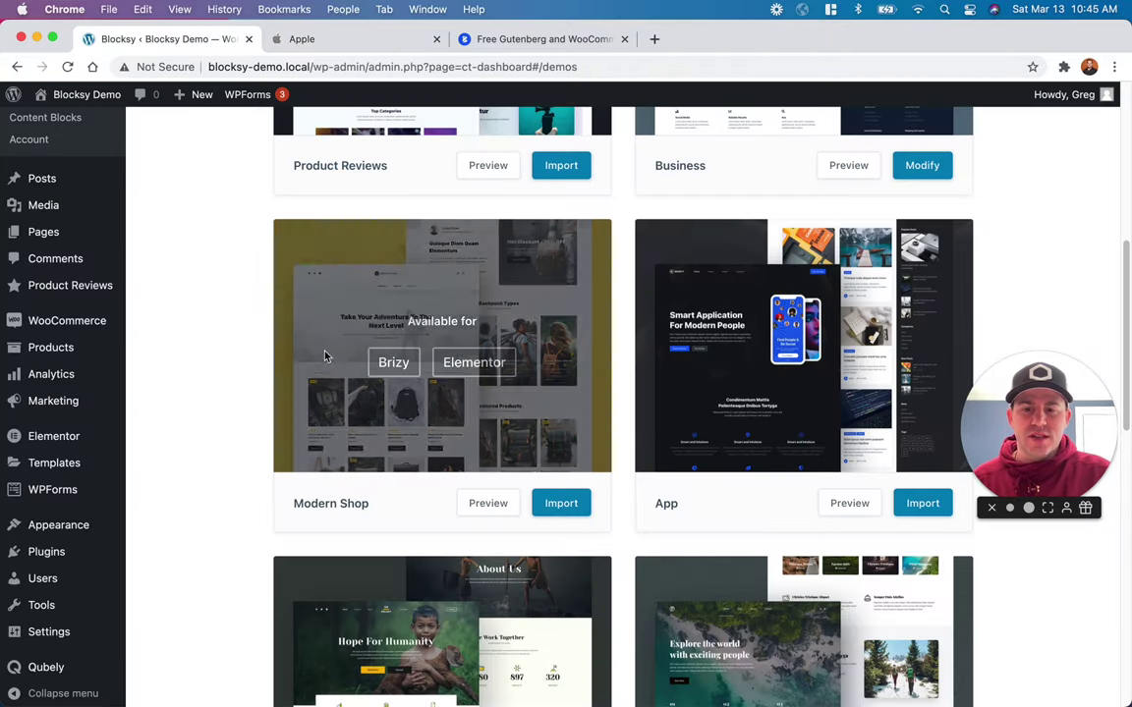
Step: Set up the Modern Shop starter site import with the child theme, Elementor as page builder and the Contact Form 7 plugin
click(561, 504)
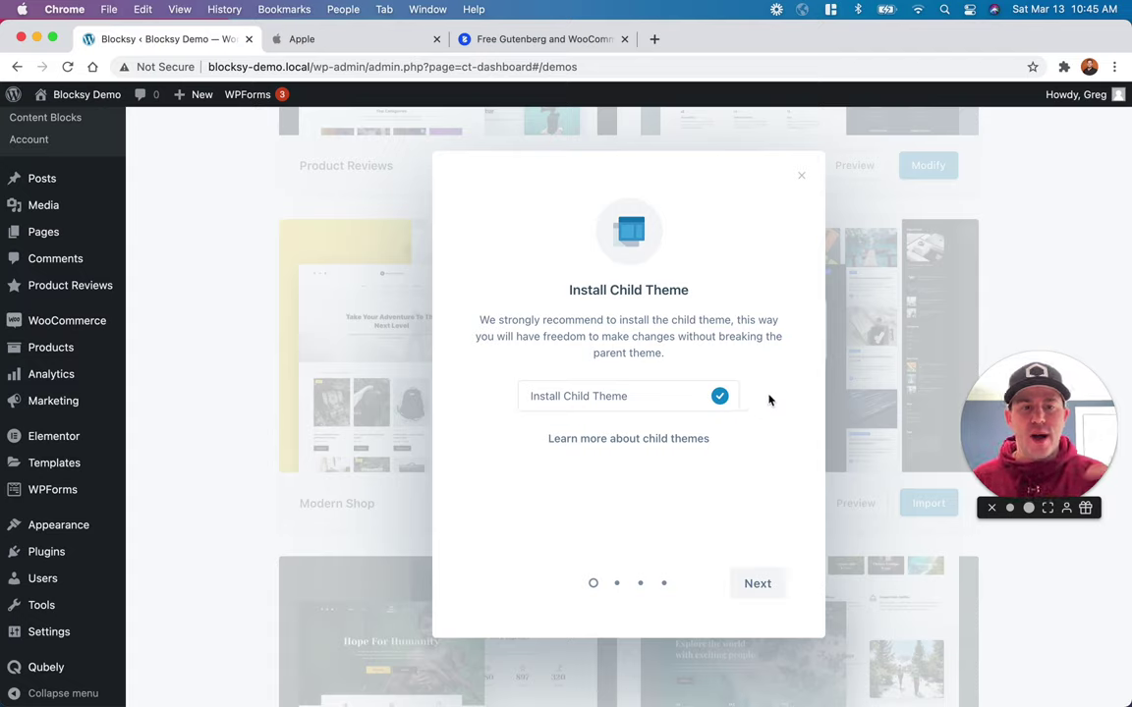
click(755, 587)
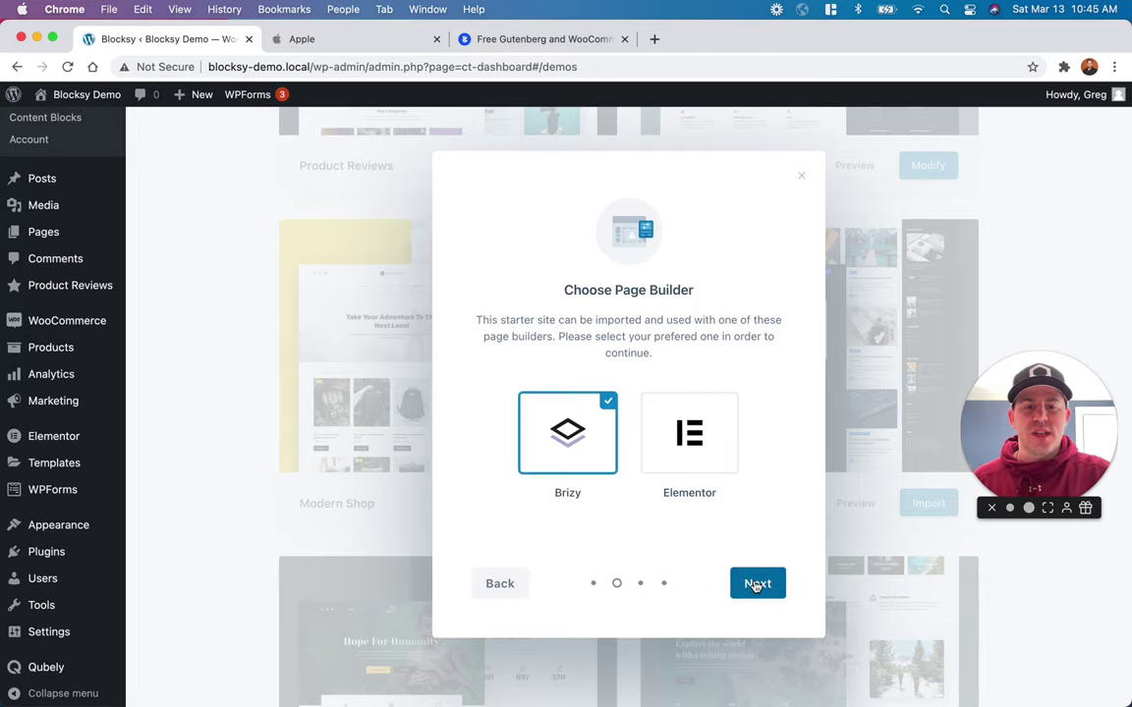
click(690, 456)
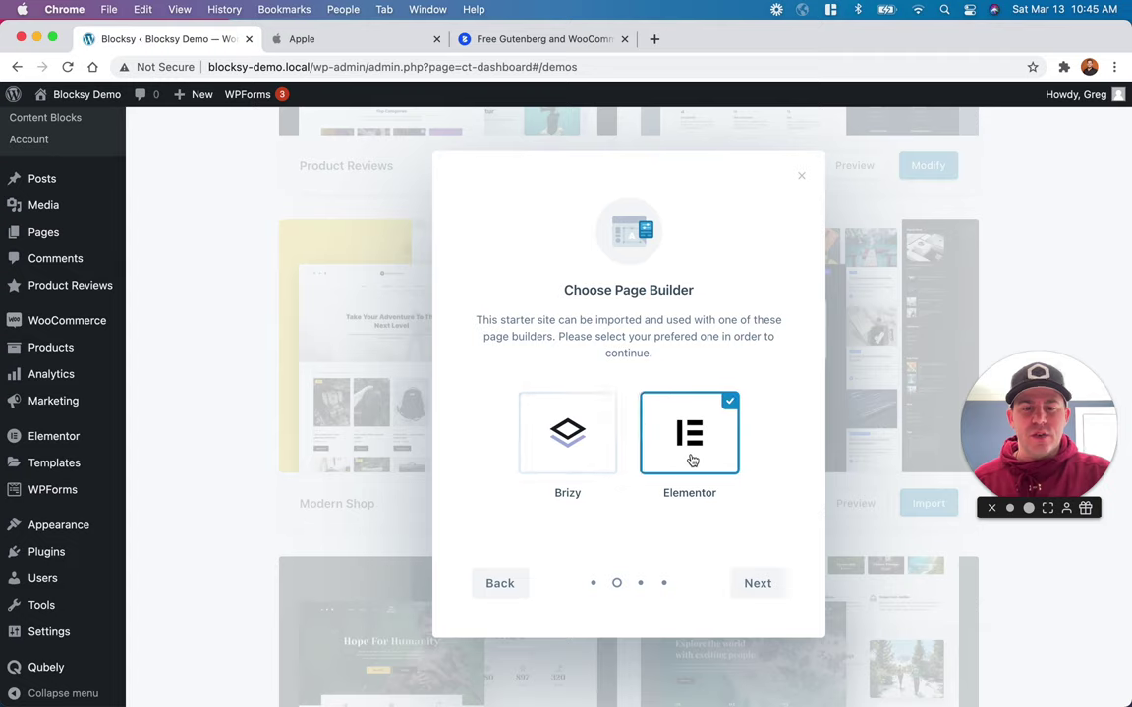
click(760, 581)
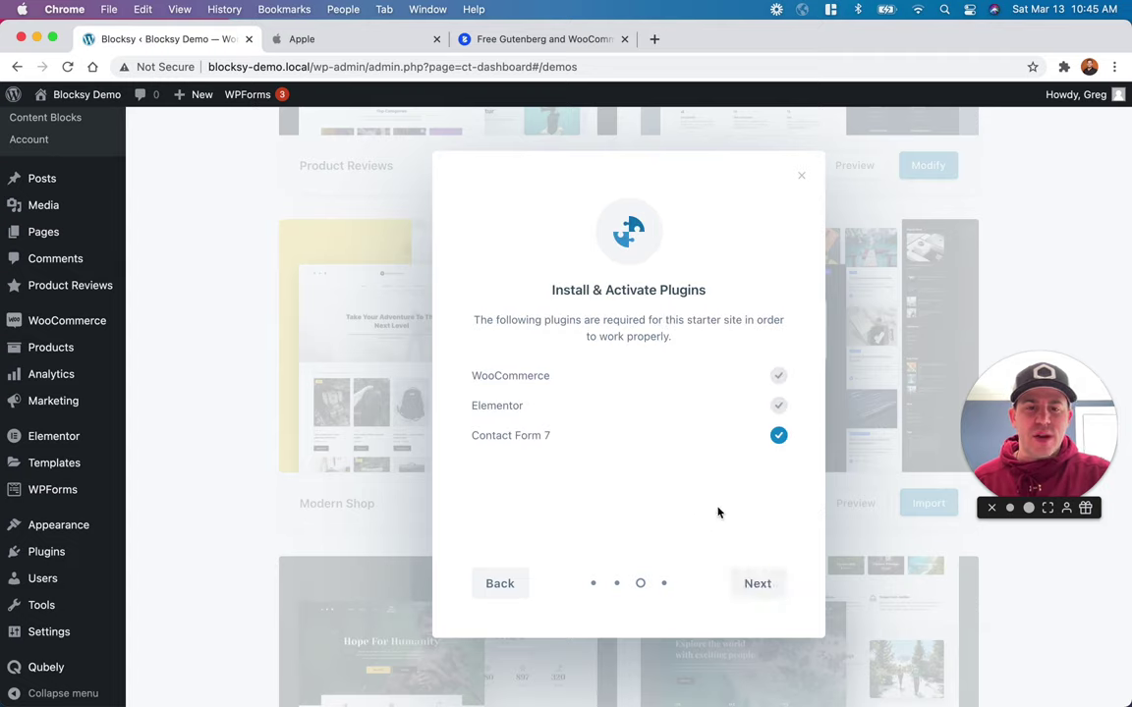
click(758, 583)
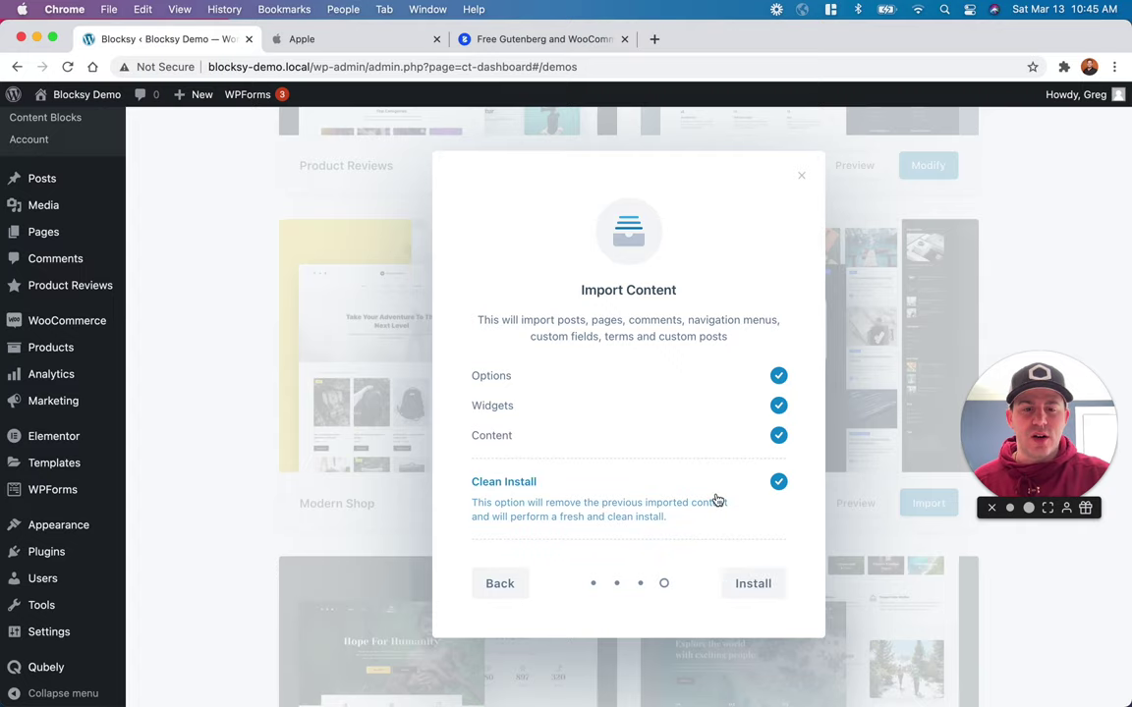
Step: Install the starter site's options, widgets and content with Clean Install enabled
click(778, 485)
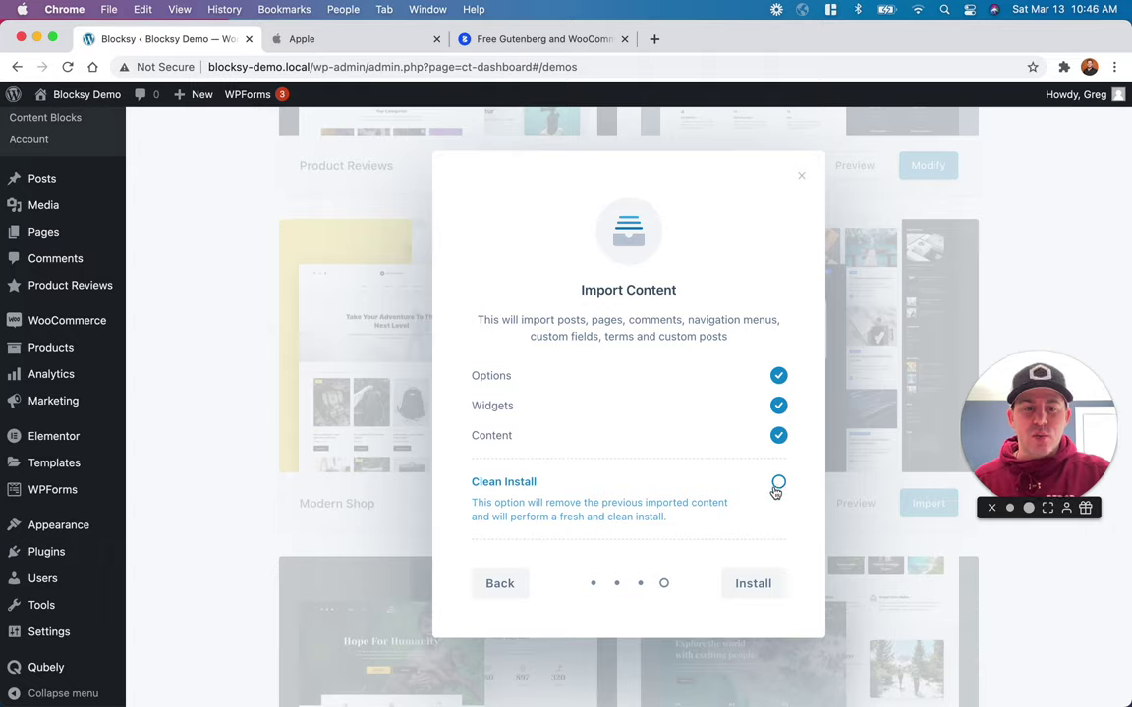
click(780, 484)
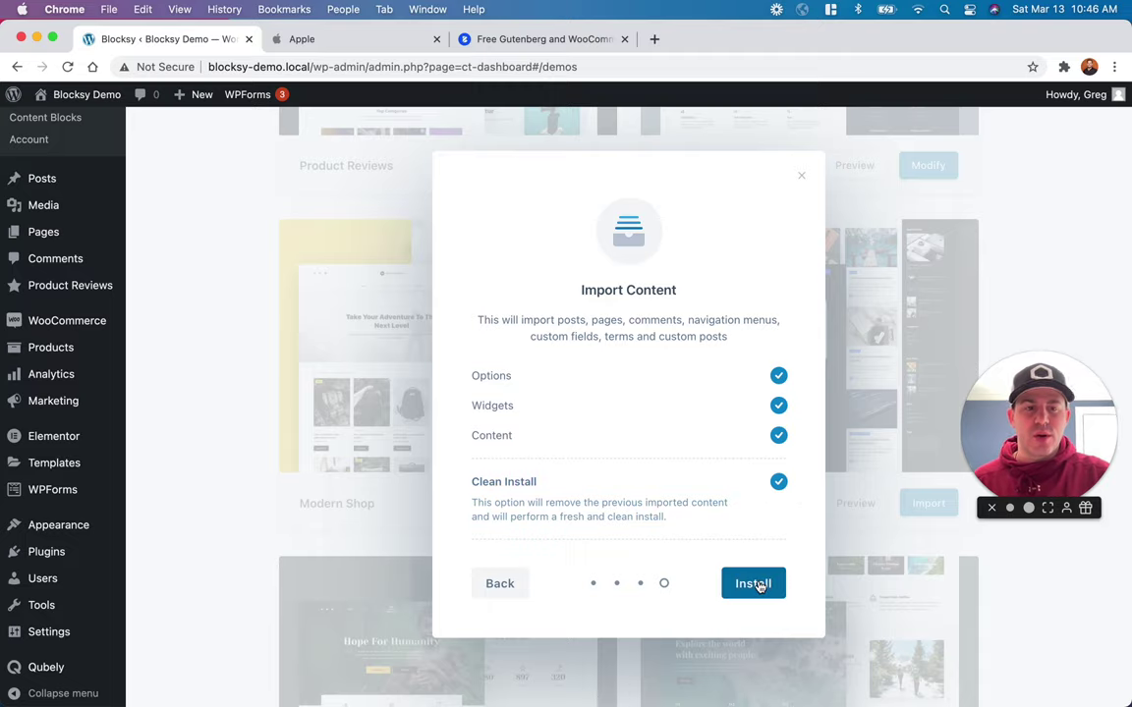
click(759, 586)
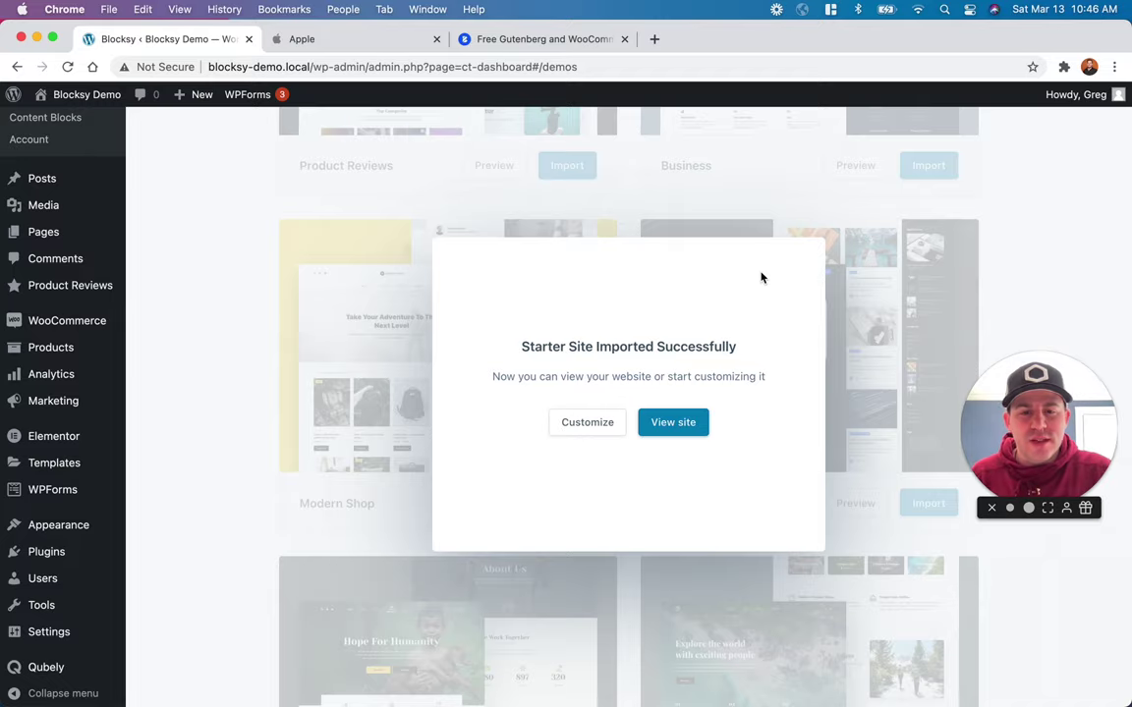
Step: View the imported Modern Shop site, accepting its cookie notice, and go back to the Apple homepage for reference
click(681, 429)
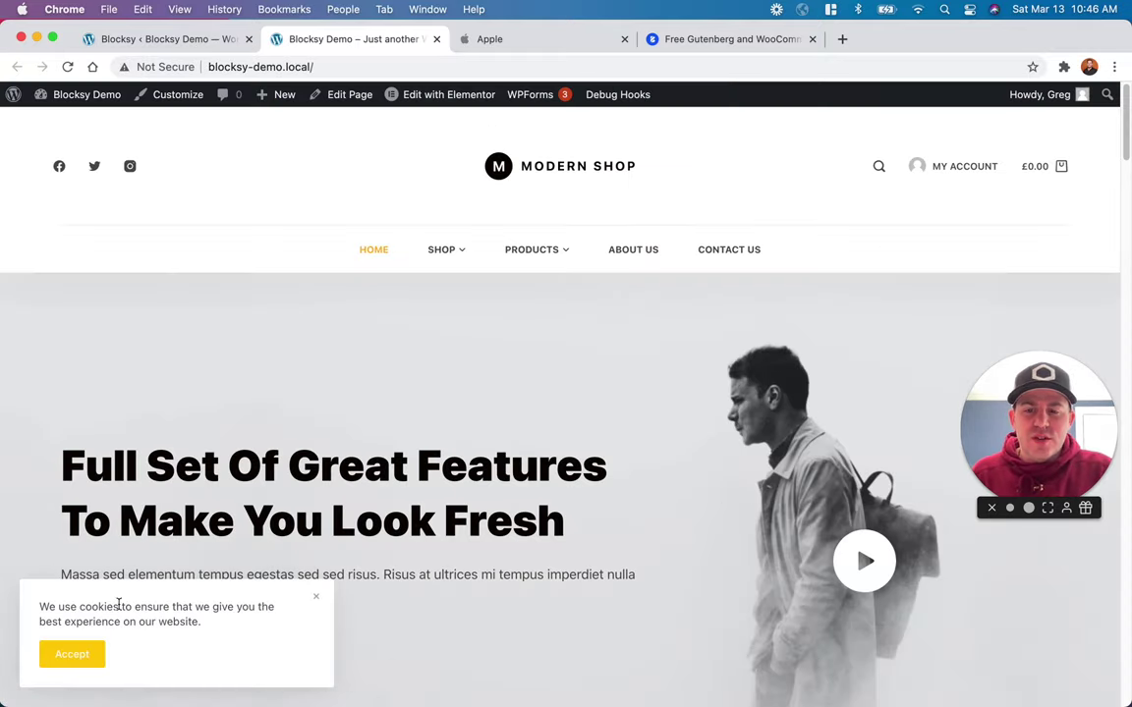
click(87, 652)
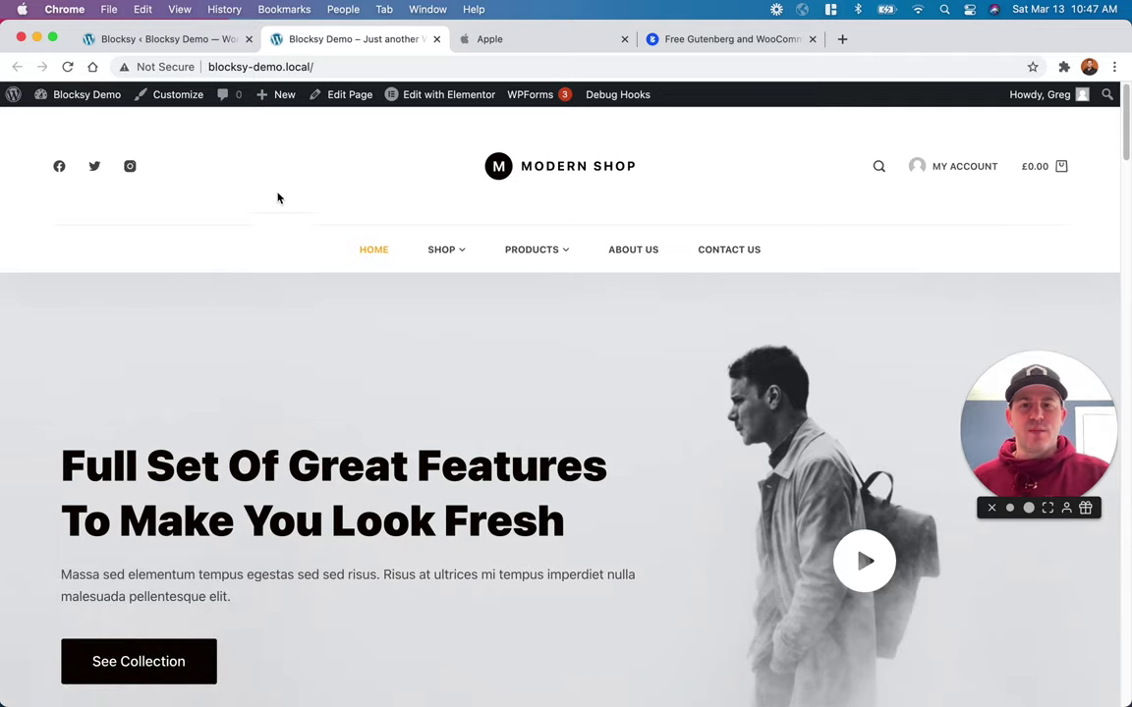
click(539, 41)
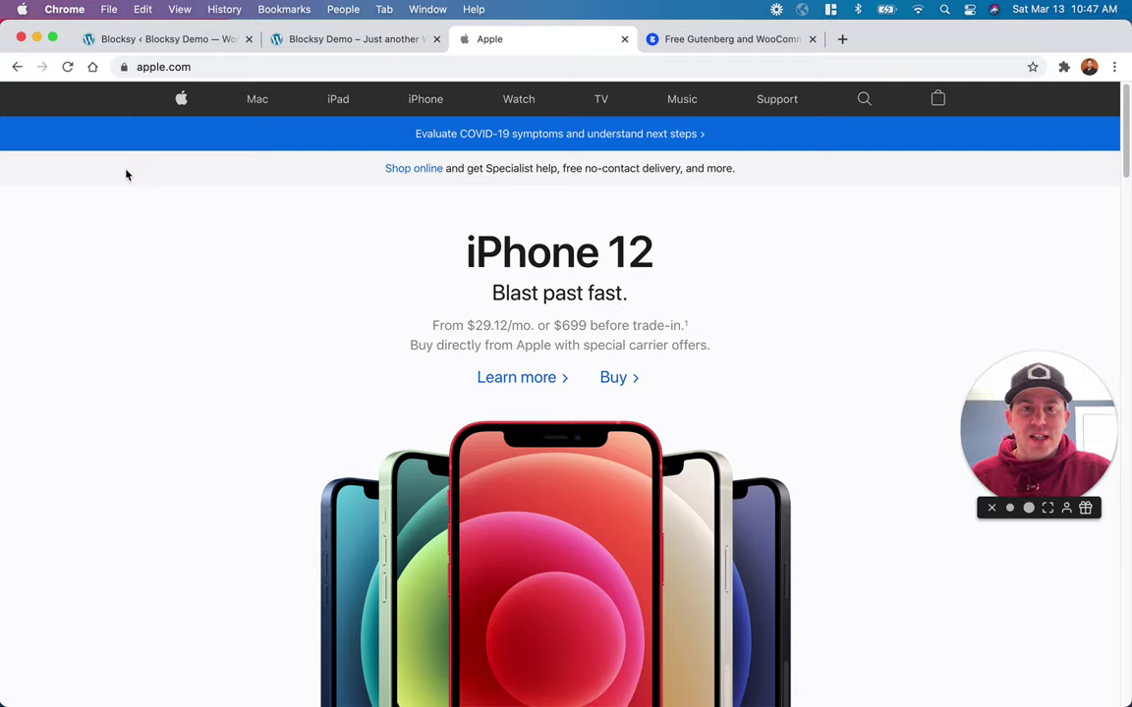
Step: Open the Modern Shop site in the Customizer and bring up its Header settings
click(382, 40)
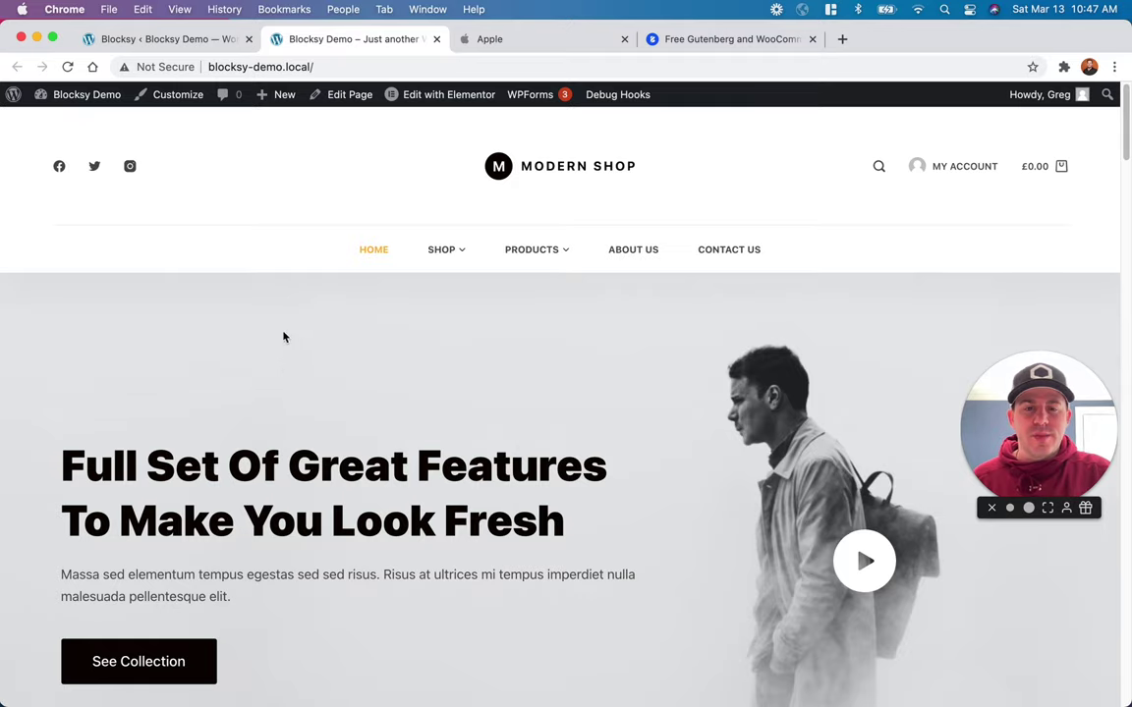
click(174, 99)
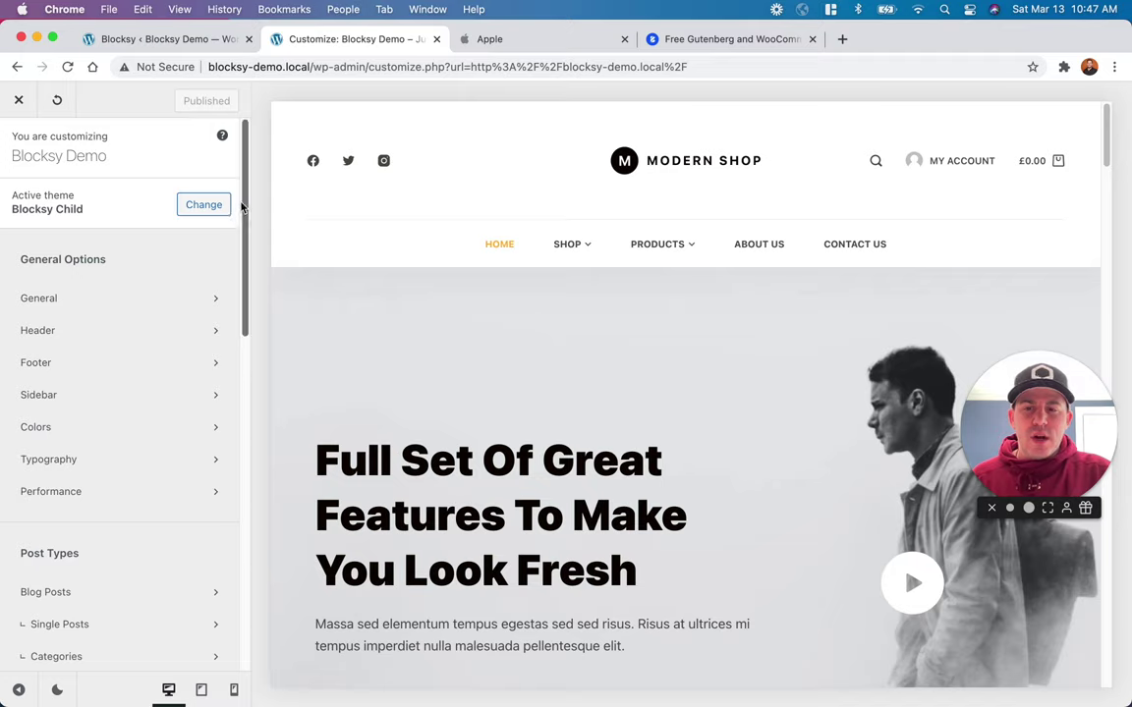
scroll(243, 206, down, 2)
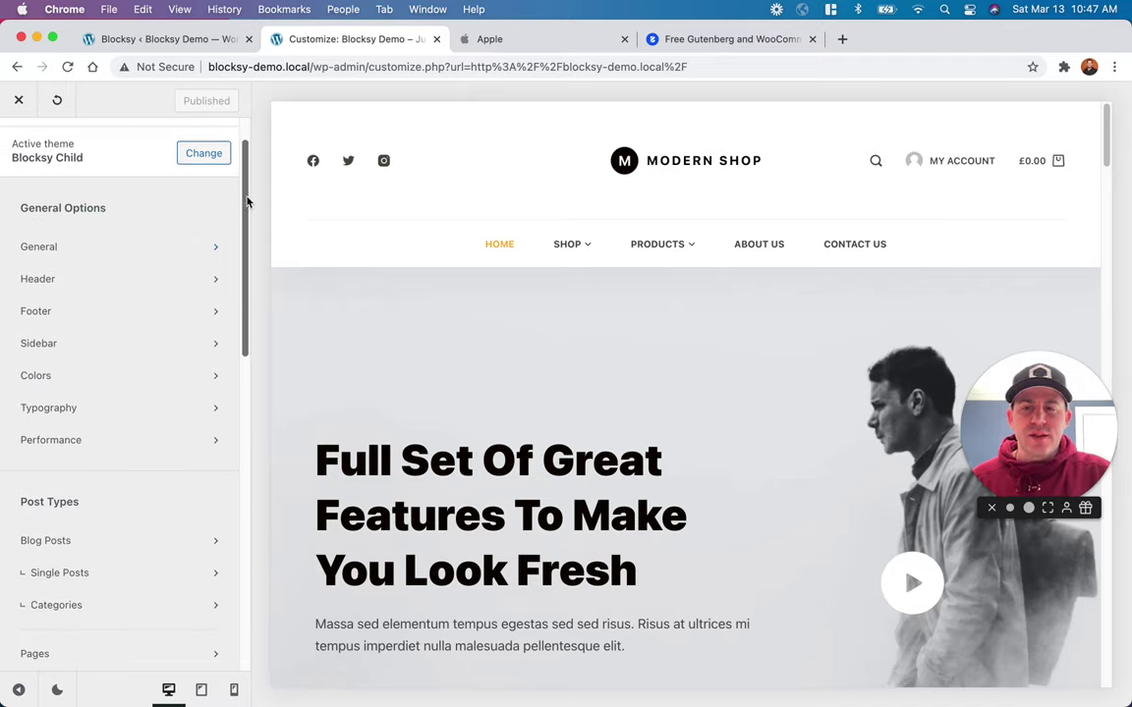
scroll(245, 213, down, 1)
drag(244, 213, 241, 176)
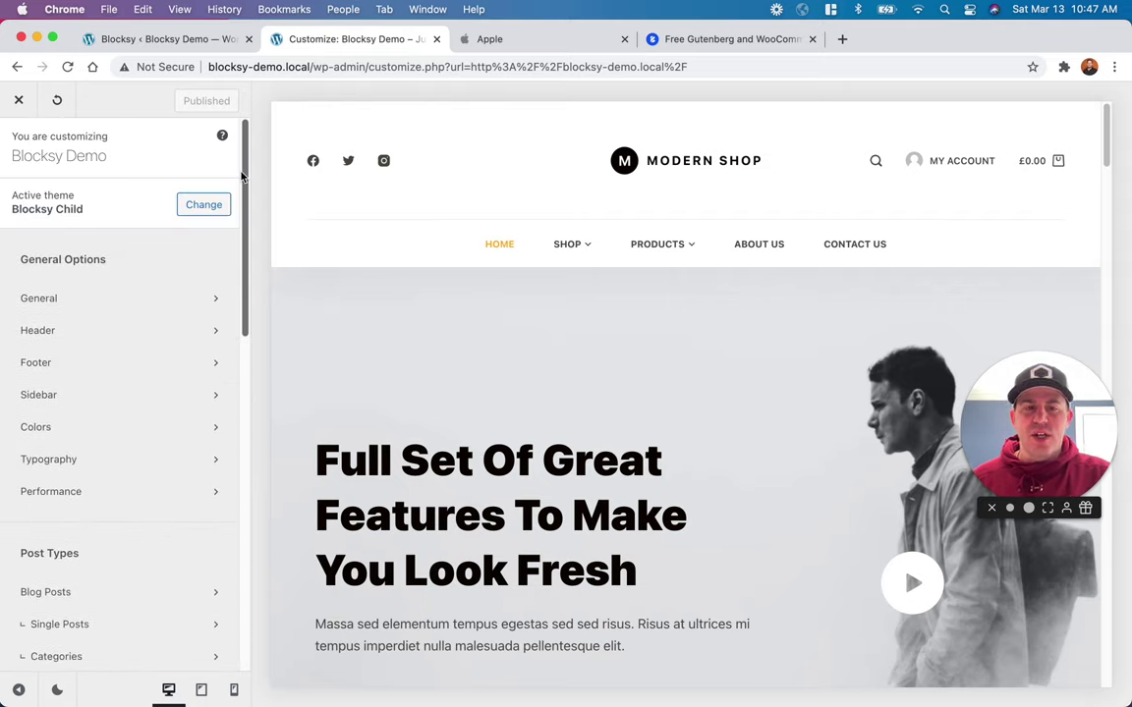
click(97, 332)
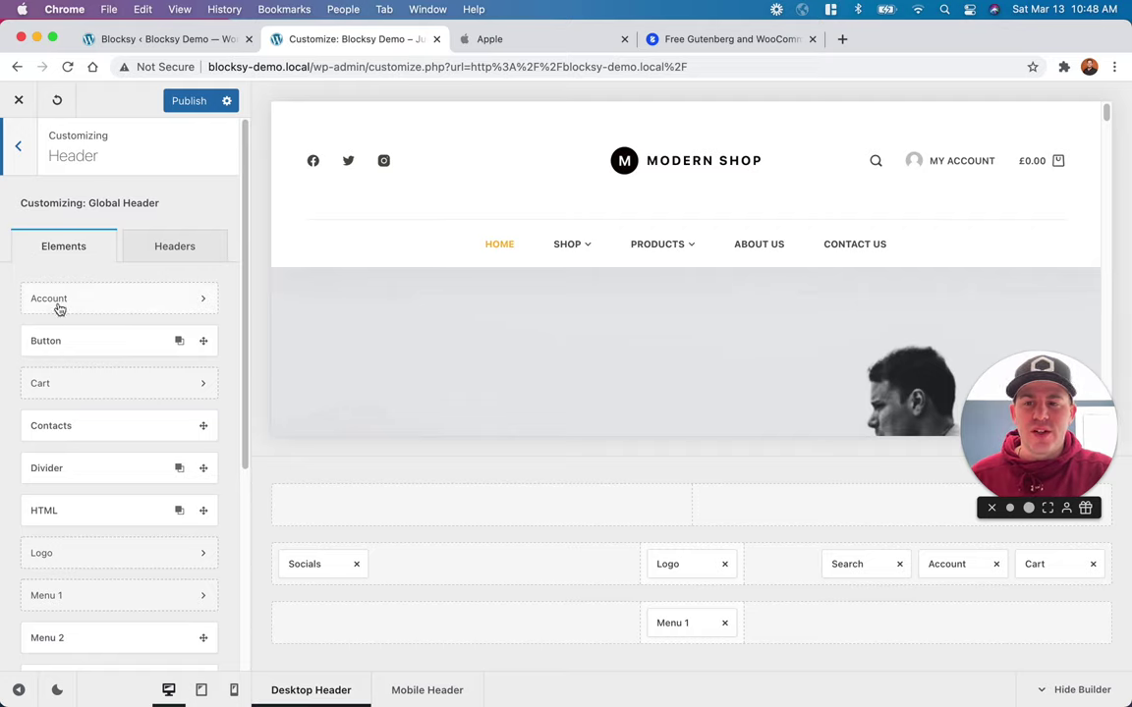
Step: Look through the available header elements and add a Button element beside Socials in the desktop header's main row
scroll(50, 324, down, 3)
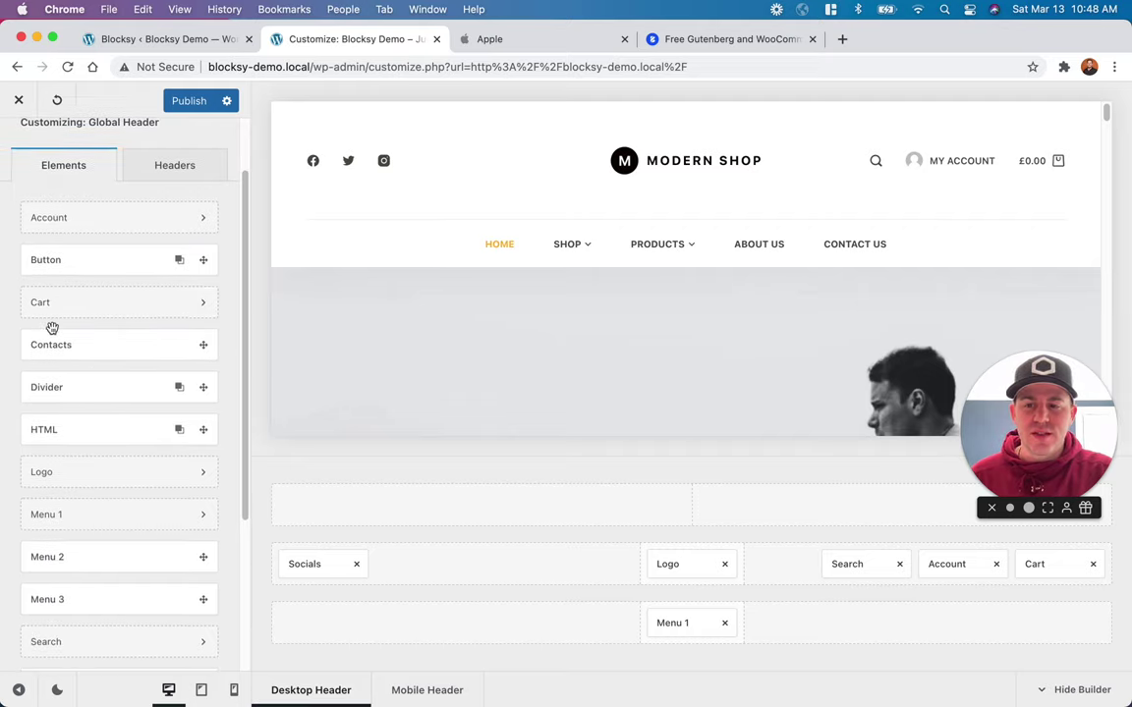
scroll(51, 329, down, 3)
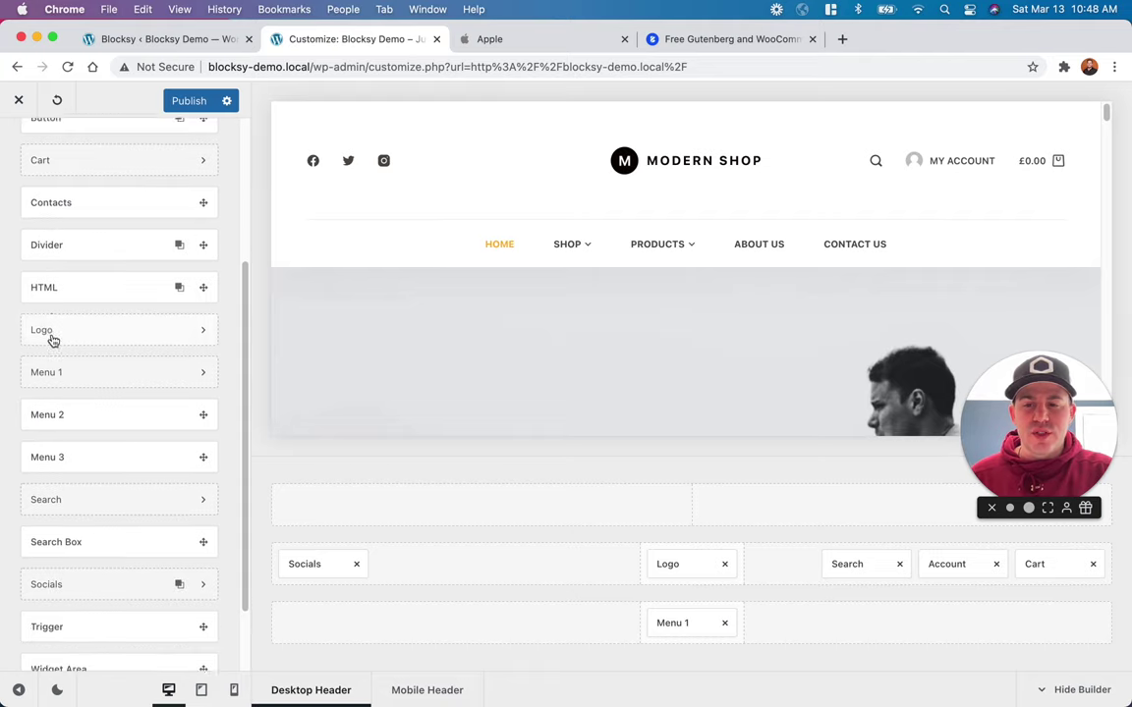
scroll(51, 334, up, 5)
scroll(52, 341, up, 2)
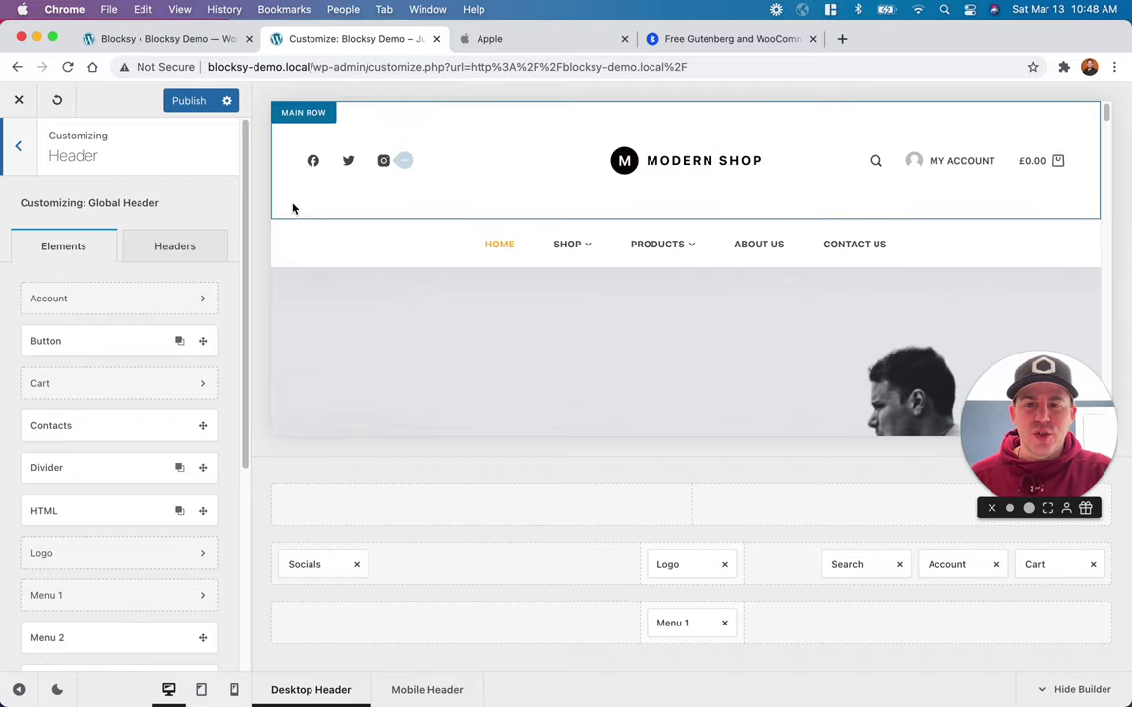
drag(118, 350, 394, 560)
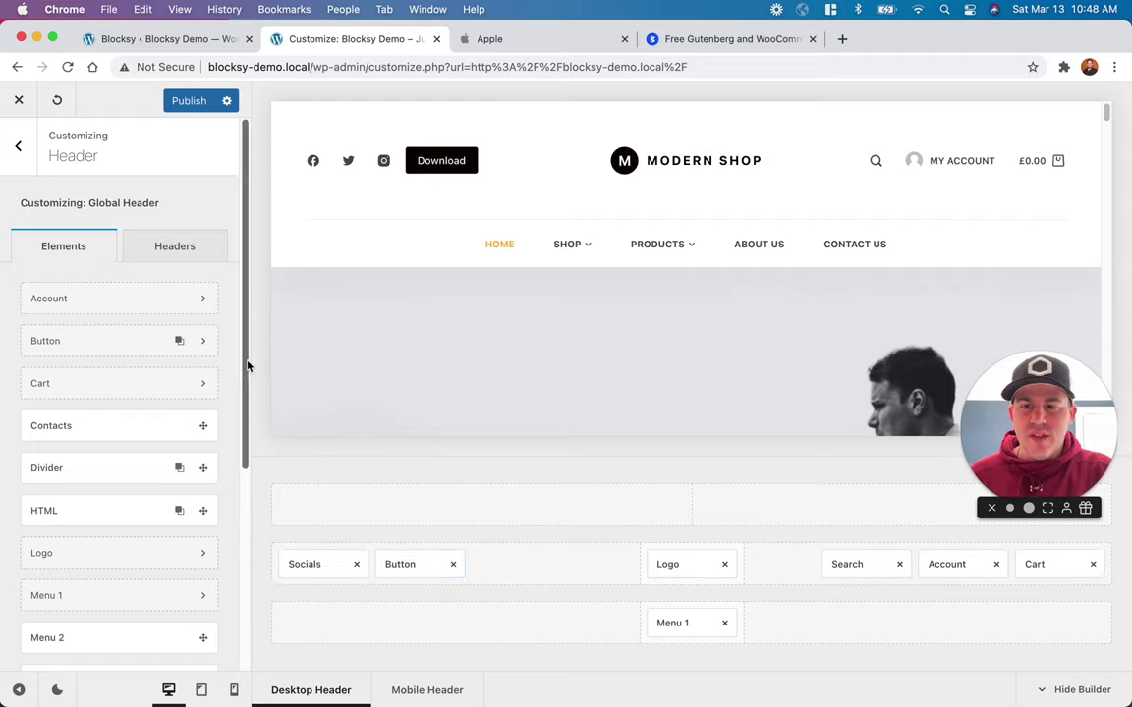
scroll(240, 397, down, 5)
scroll(229, 479, down, 4)
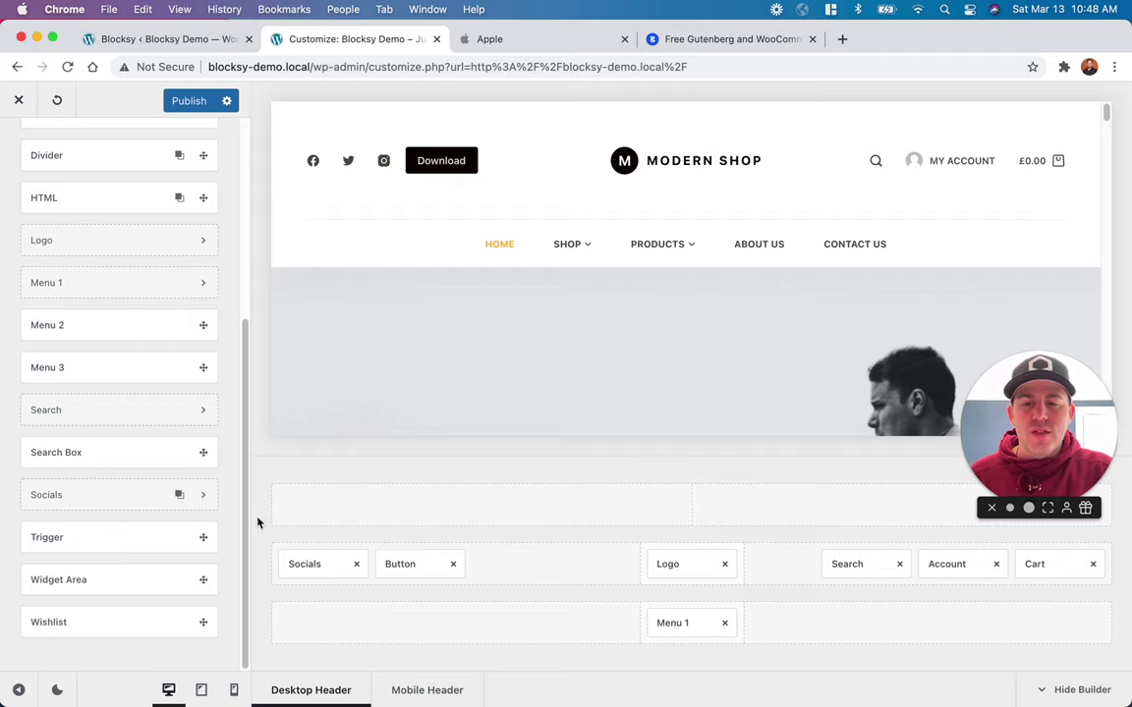
drag(245, 523, 222, 285)
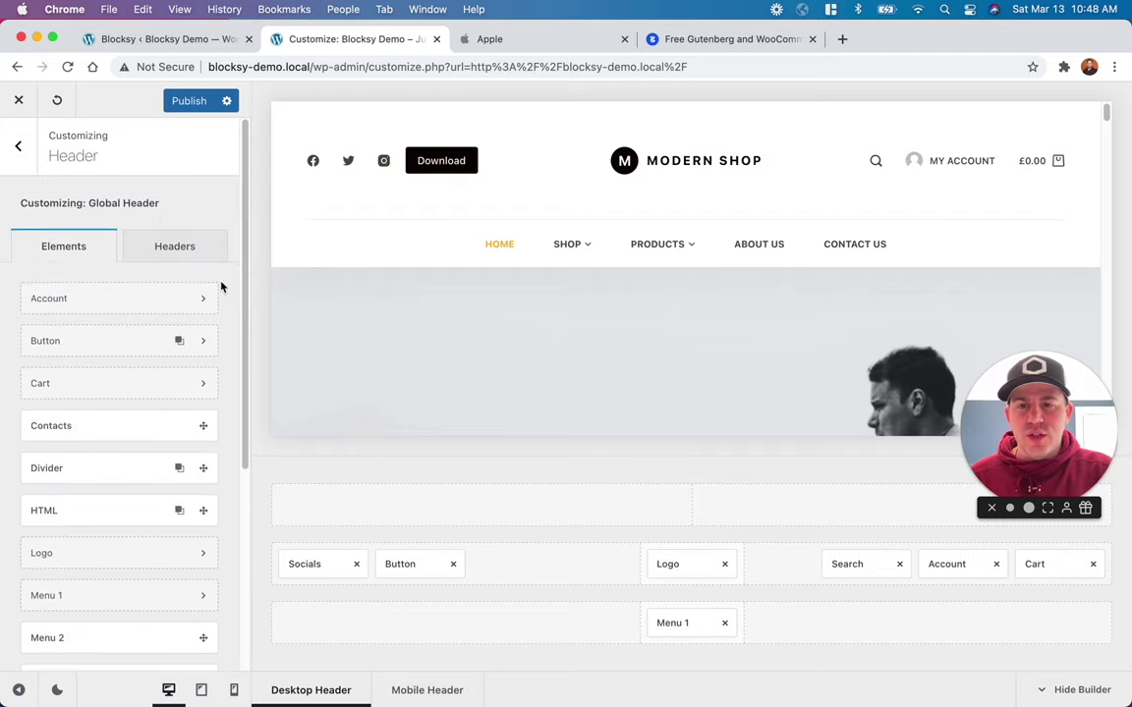
Step: Move the Logo element to the left end of the header's top row, following the Apple homepage's layout
click(525, 39)
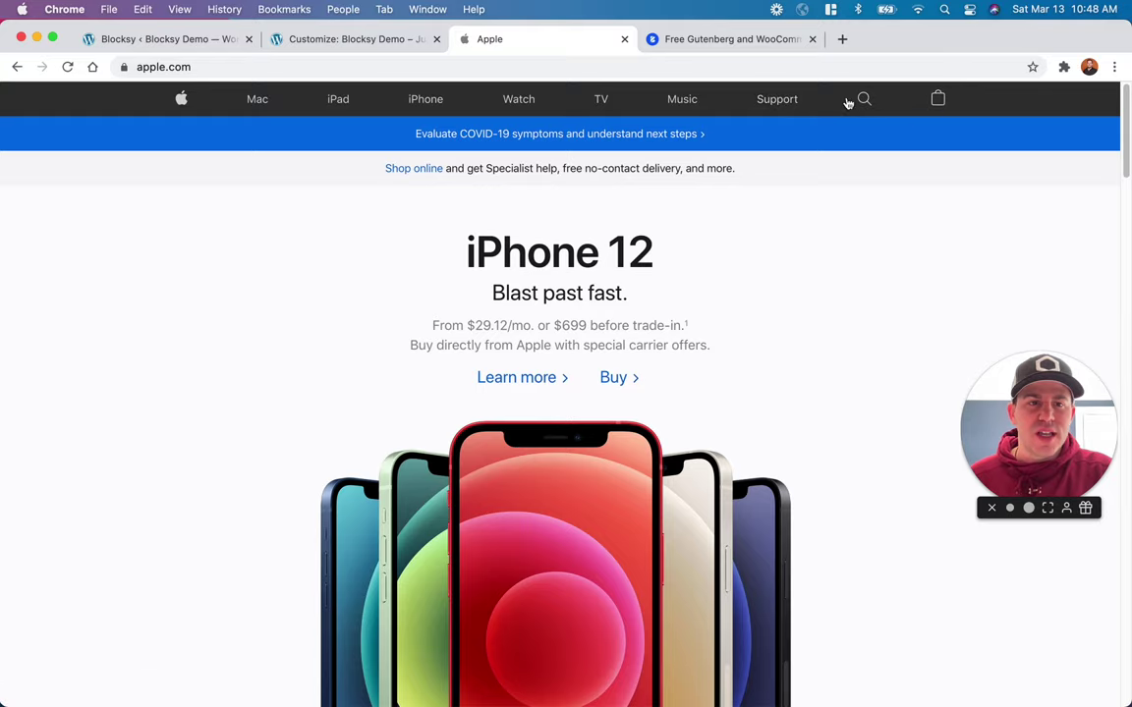
click(361, 41)
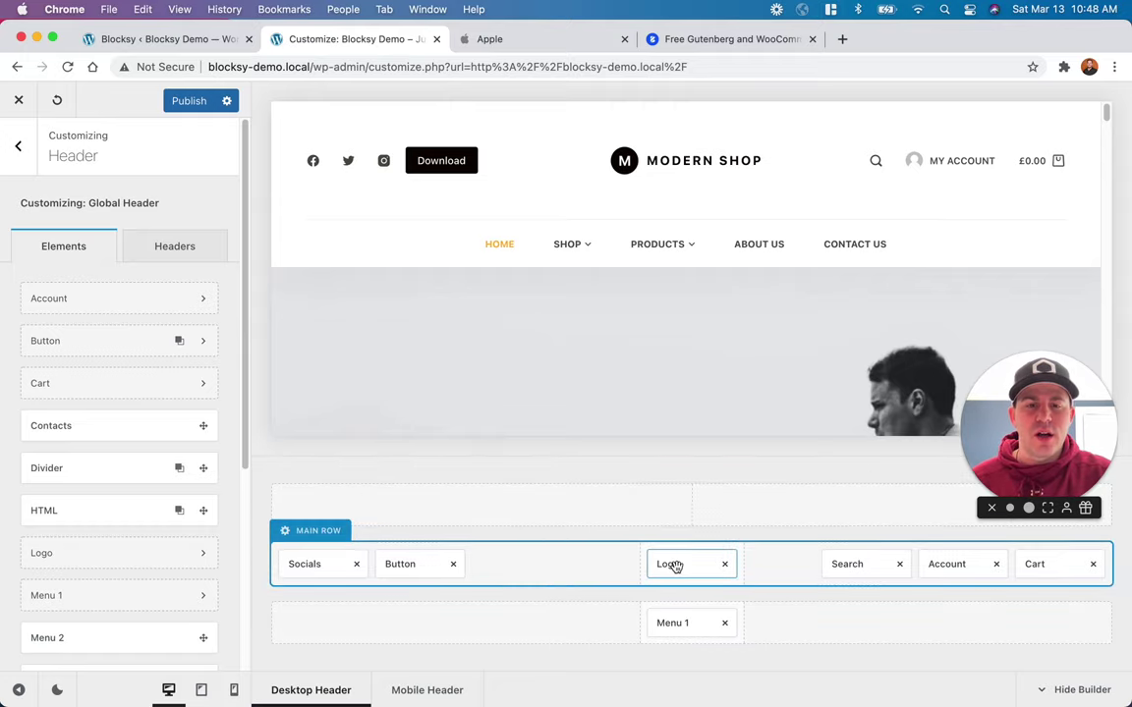
drag(676, 566, 310, 505)
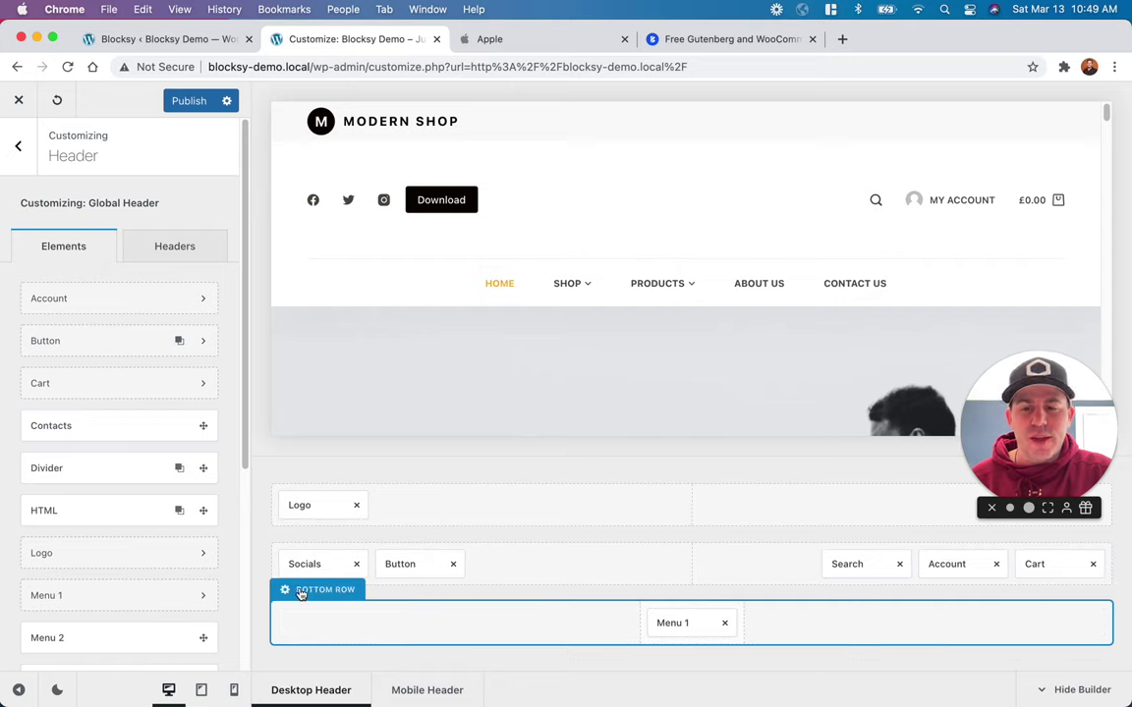
Step: Examine the general settings of the header's bottom, top and main rows
click(286, 592)
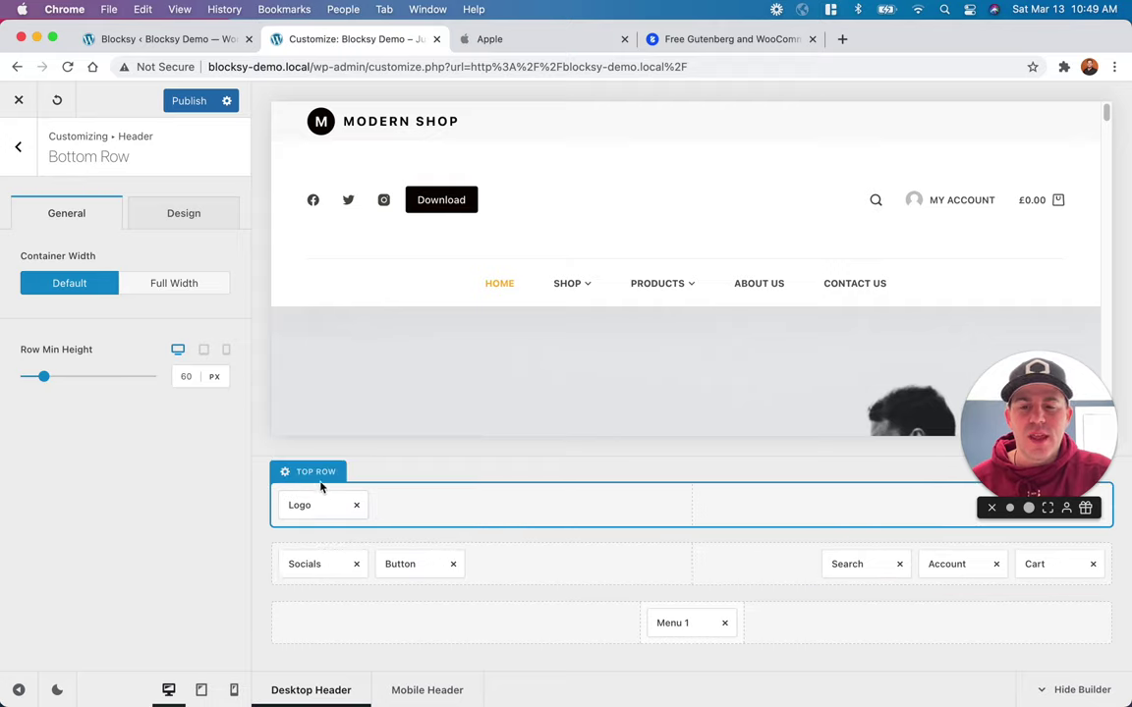
click(319, 476)
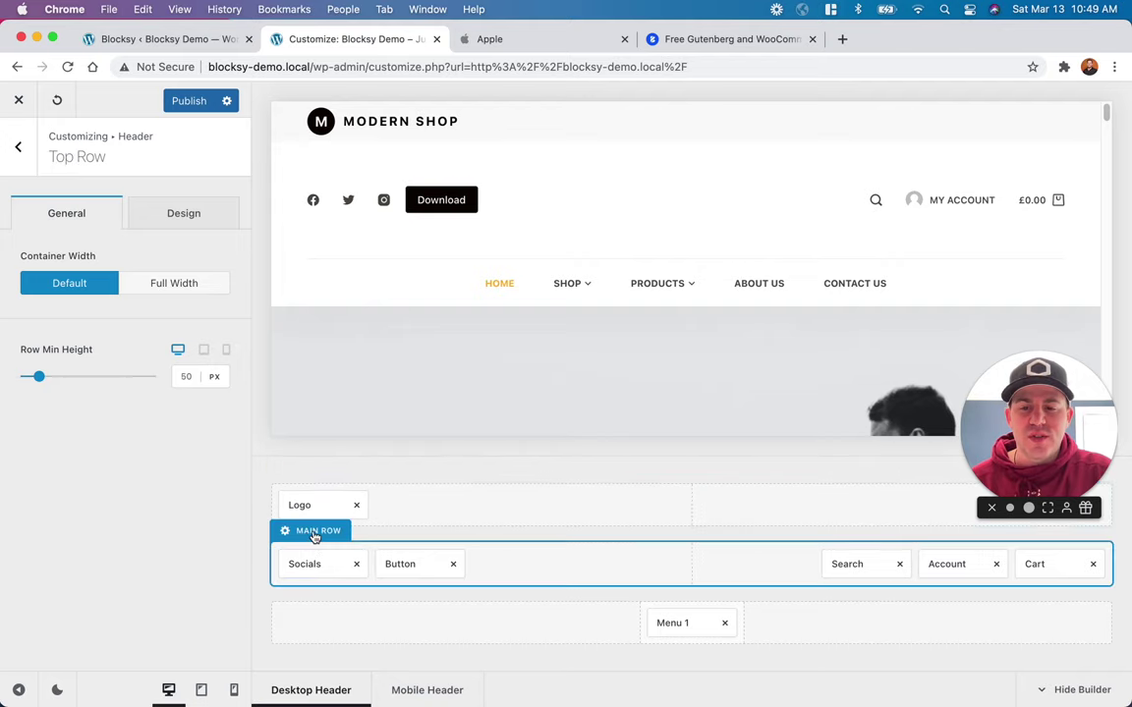
click(316, 534)
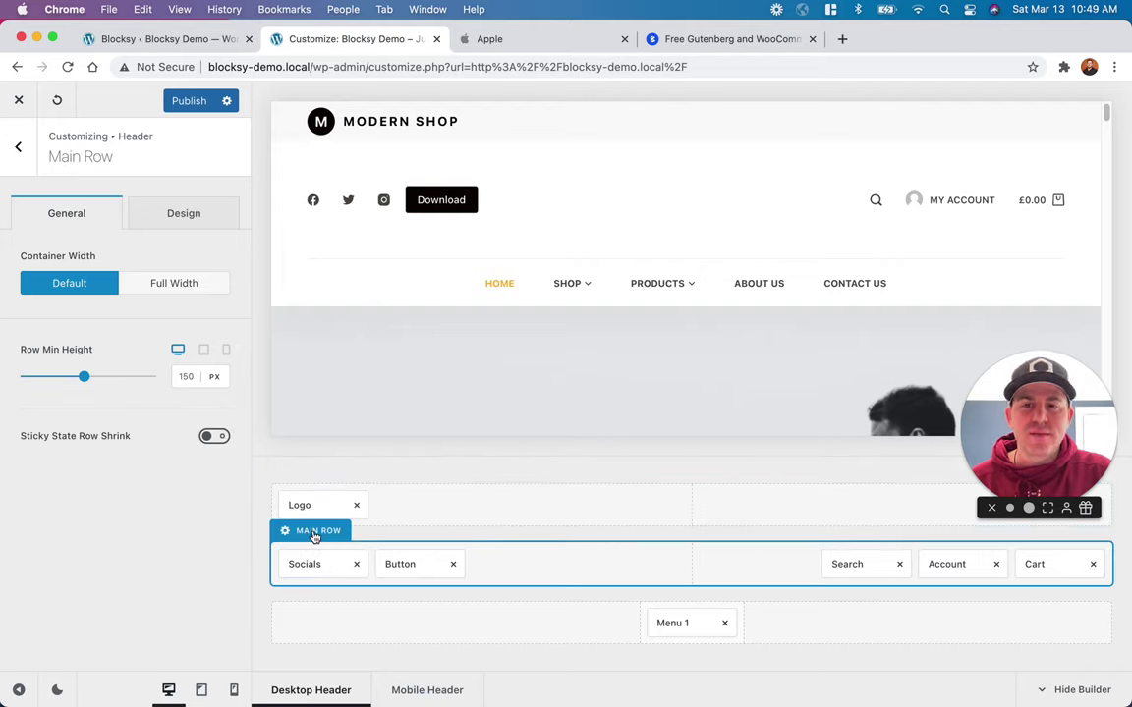
Step: Check the Apple homepage's navigation layout and move Menu 1 to the centre of the header's top row
click(527, 41)
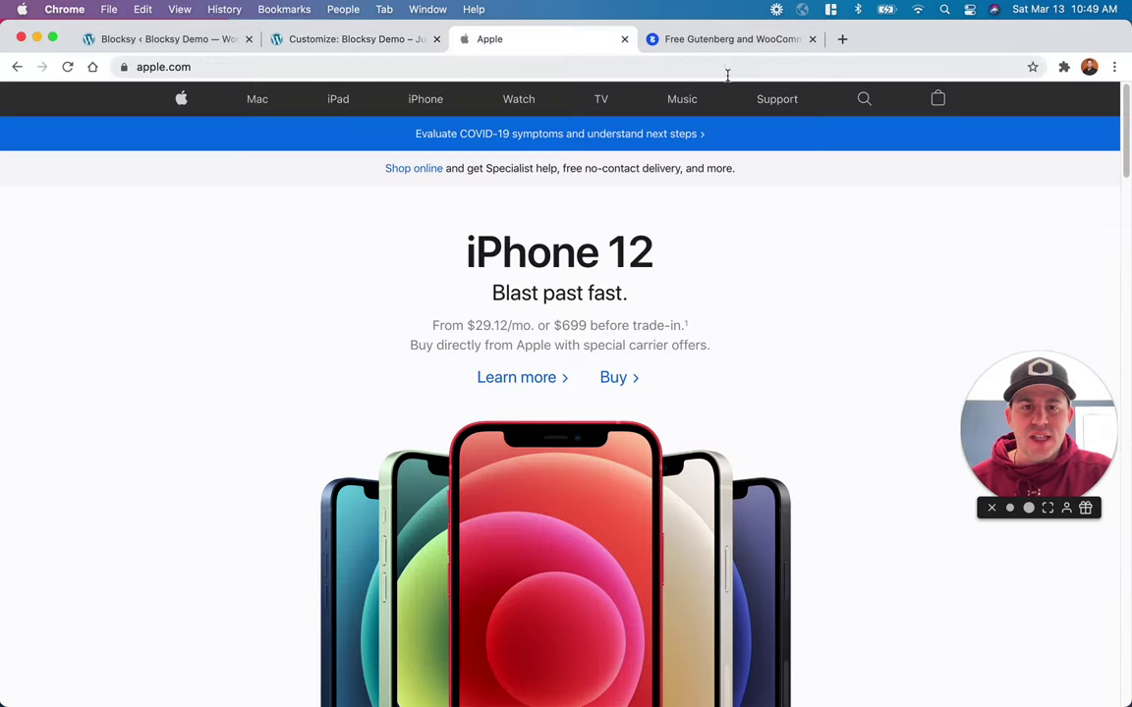
click(346, 41)
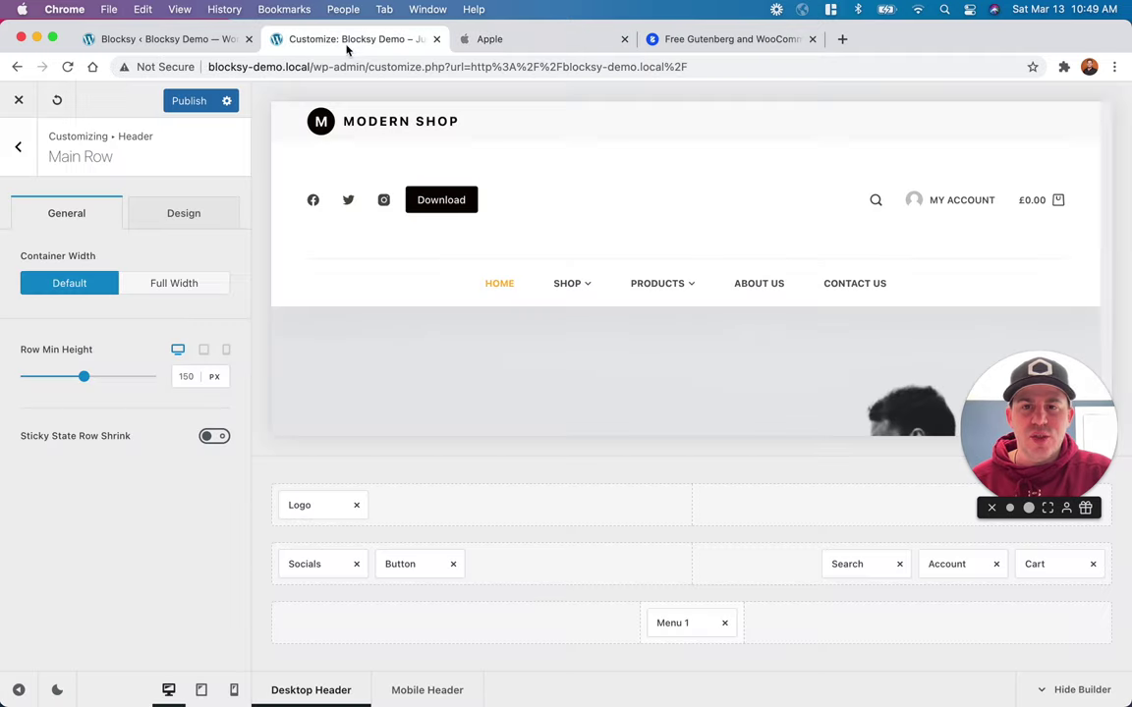
drag(689, 616, 685, 506)
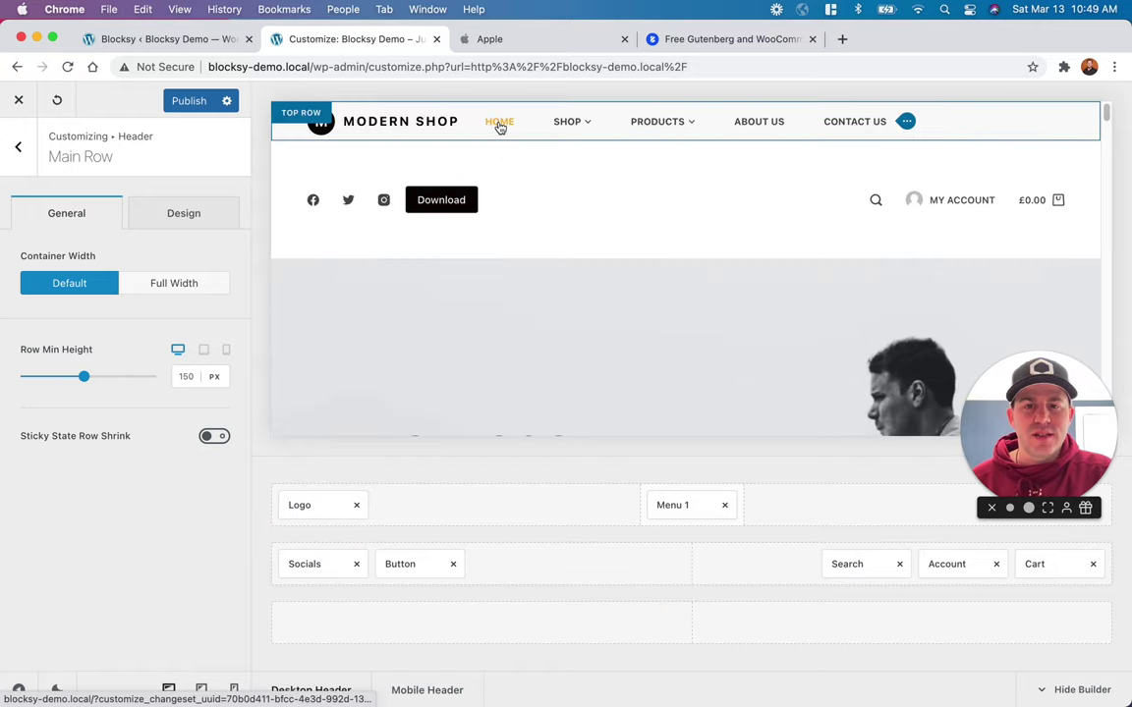
mouse_move(654, 129)
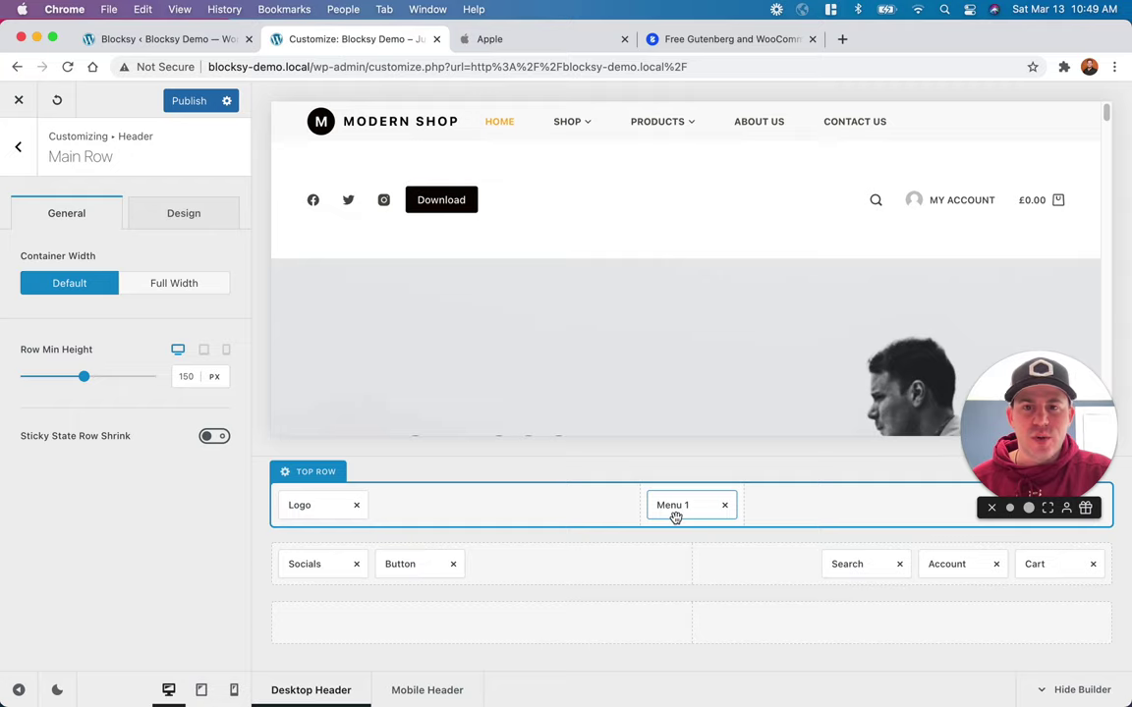
Step: Move the Search and Cart elements to the right end of the header's top row, matching the Apple homepage
click(561, 44)
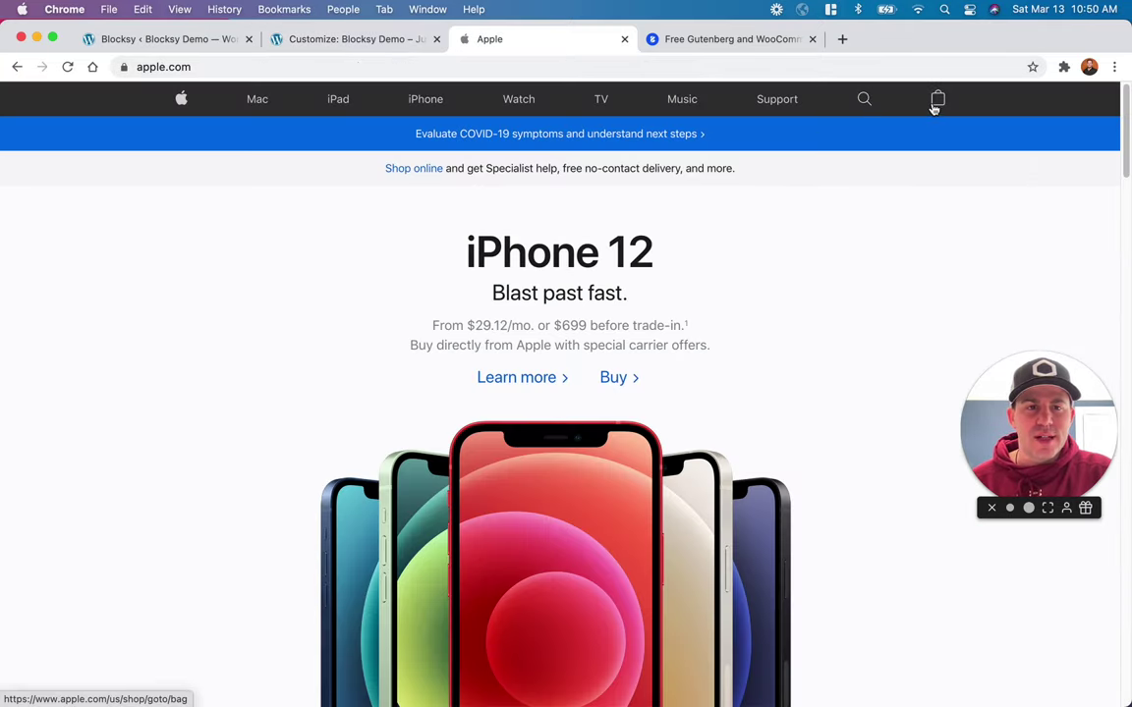
click(373, 41)
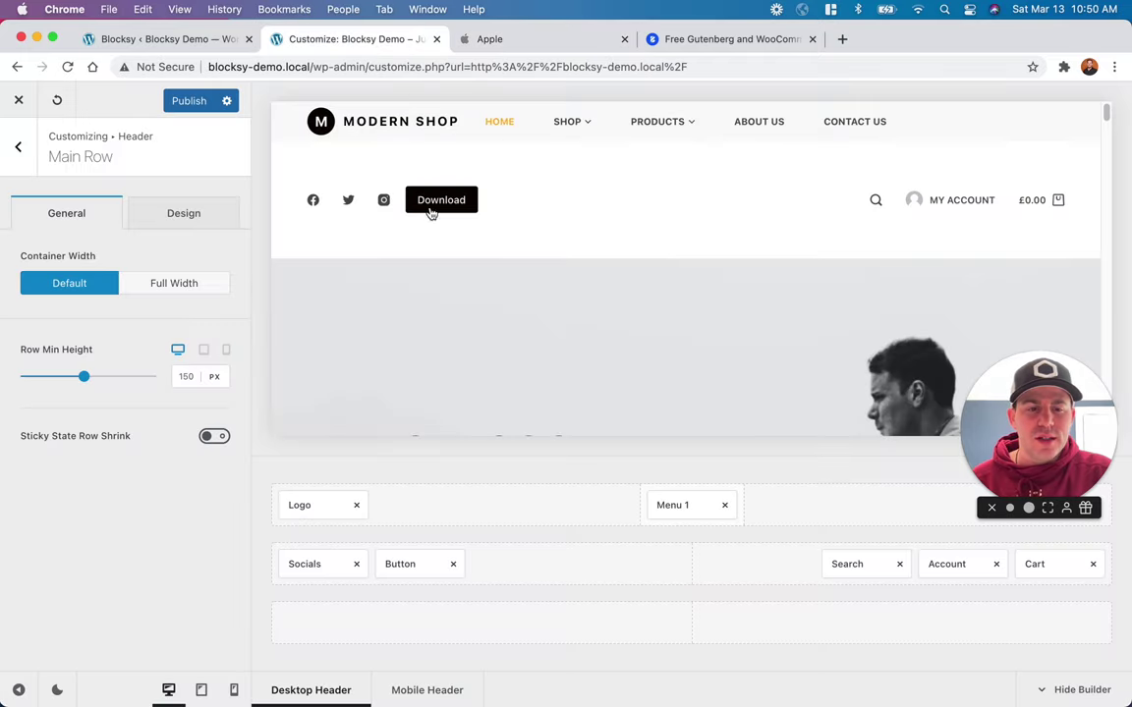
drag(877, 560, 993, 505)
drag(1041, 411, 1040, 307)
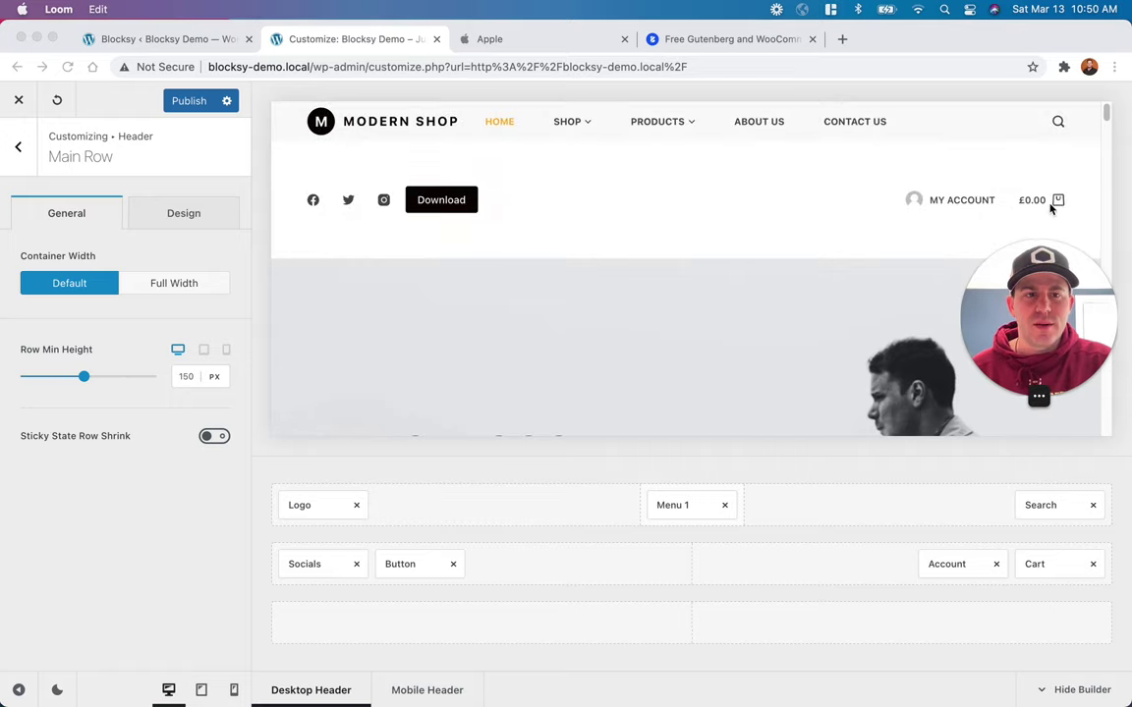
click(1056, 568)
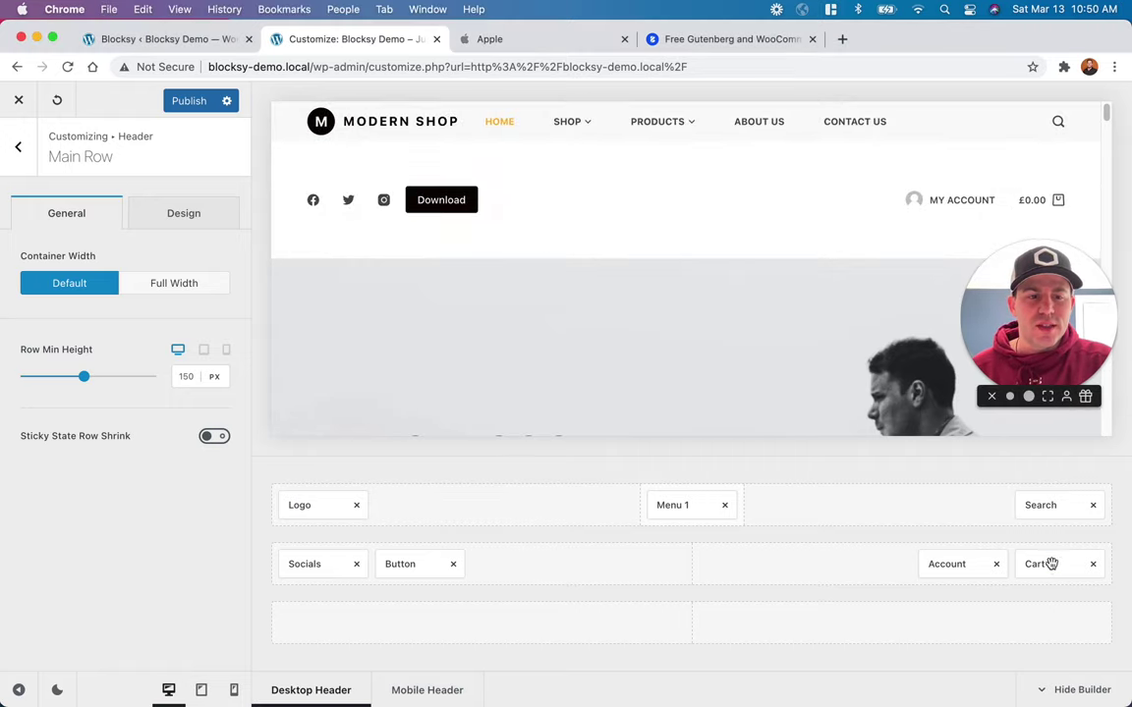
drag(1056, 561, 1040, 503)
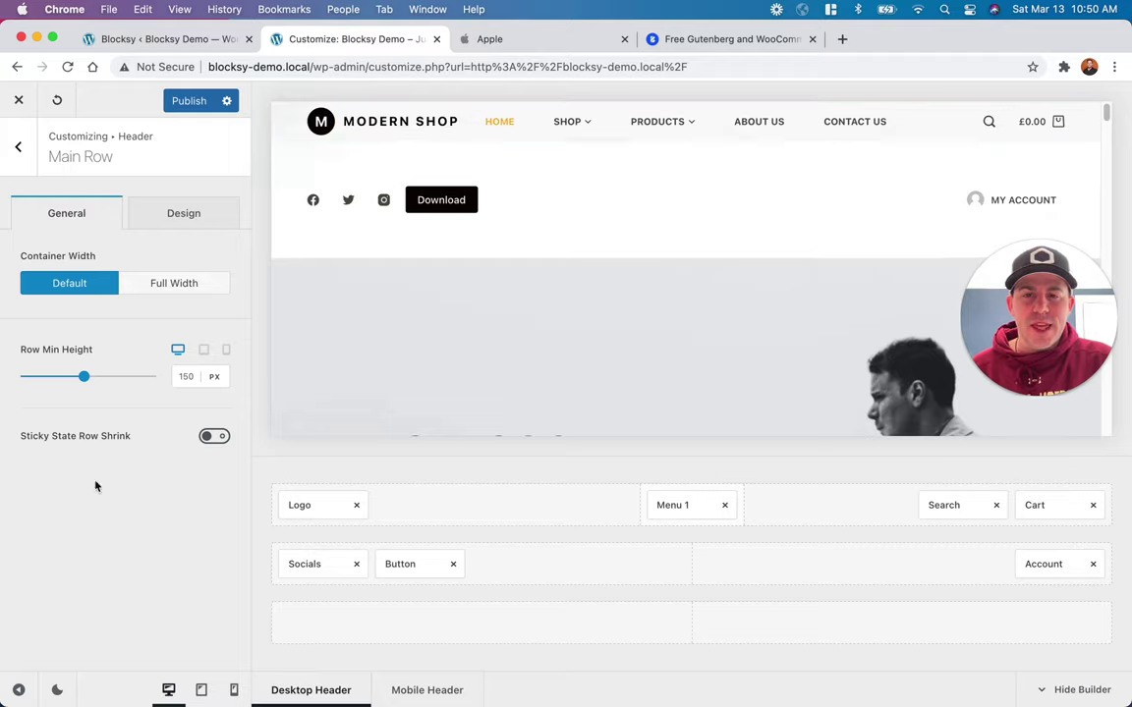
Step: Preview the rearranged header without the Customizer controls and compare it with the Apple homepage's navigation bar
click(17, 691)
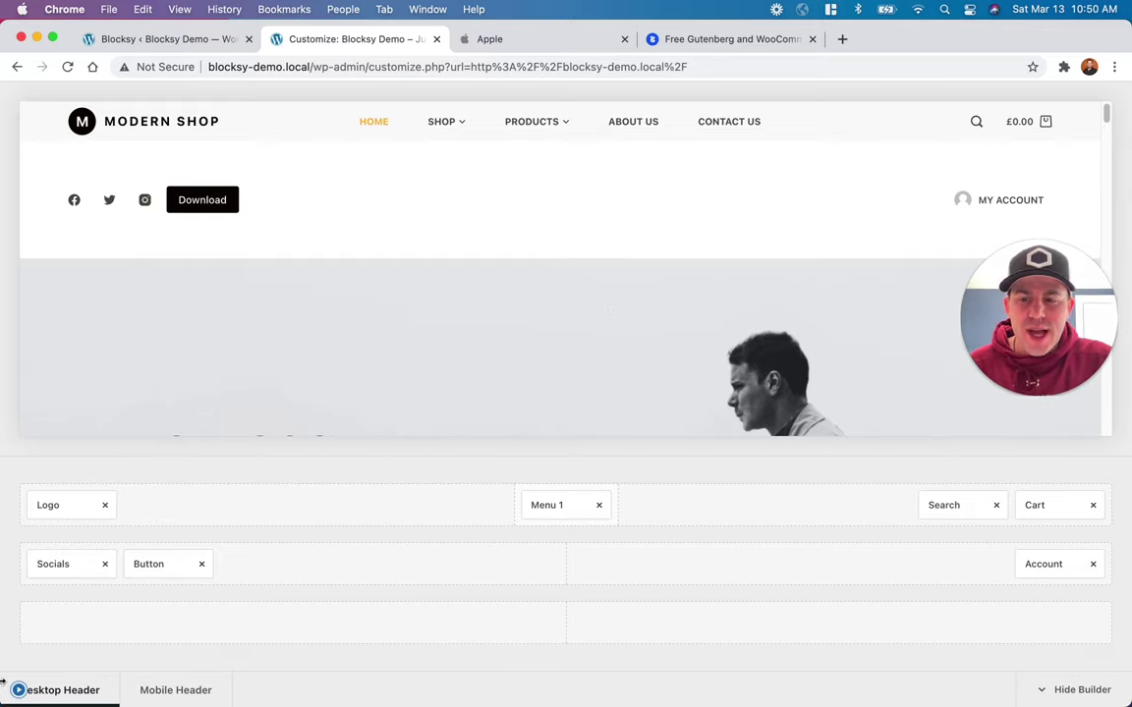
click(15, 689)
click(510, 38)
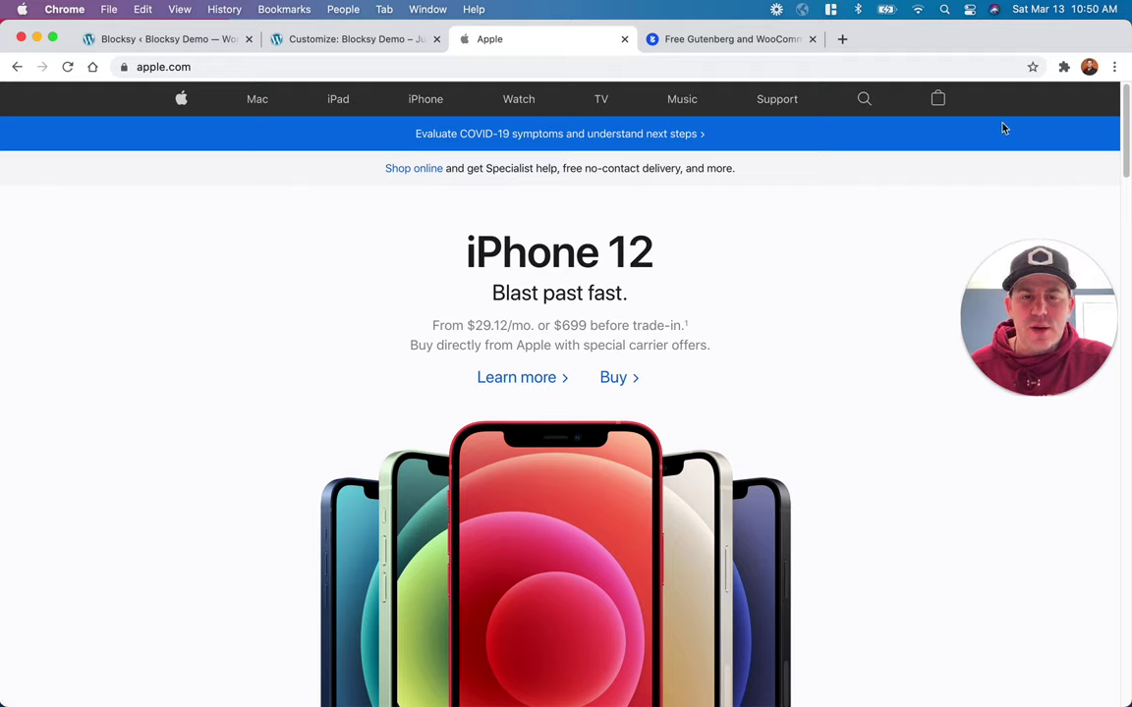
click(370, 39)
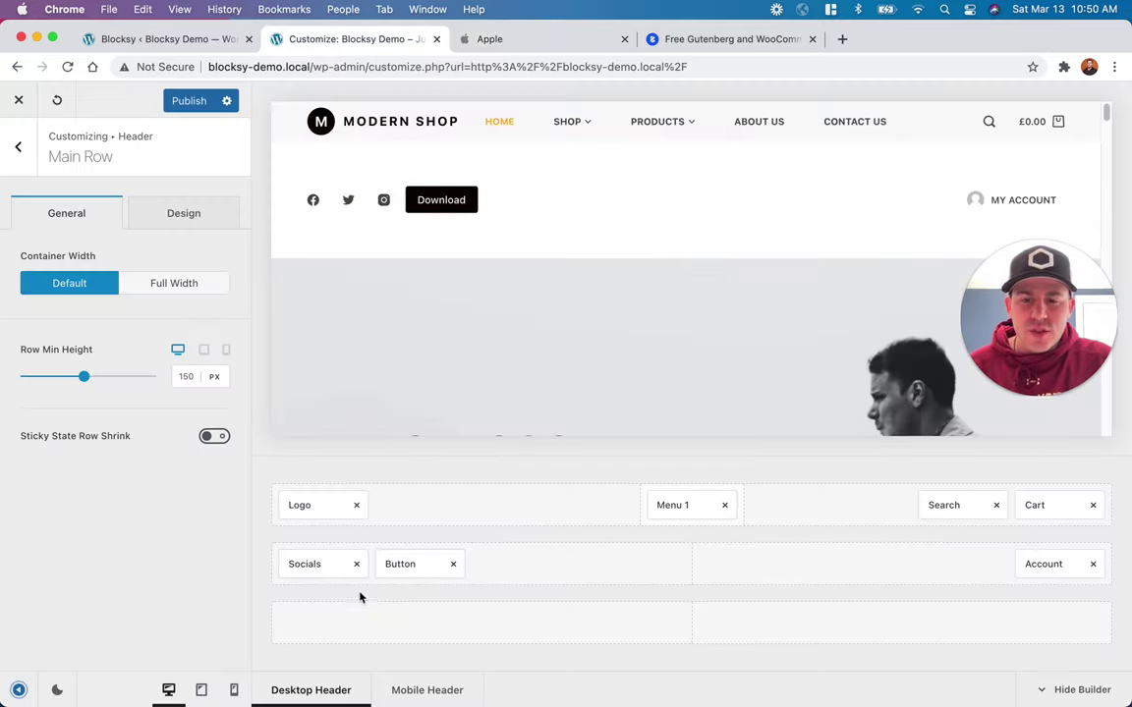
Step: Remove the Socials, Button and Account elements from the header's main row, then open that row's settings
click(356, 566)
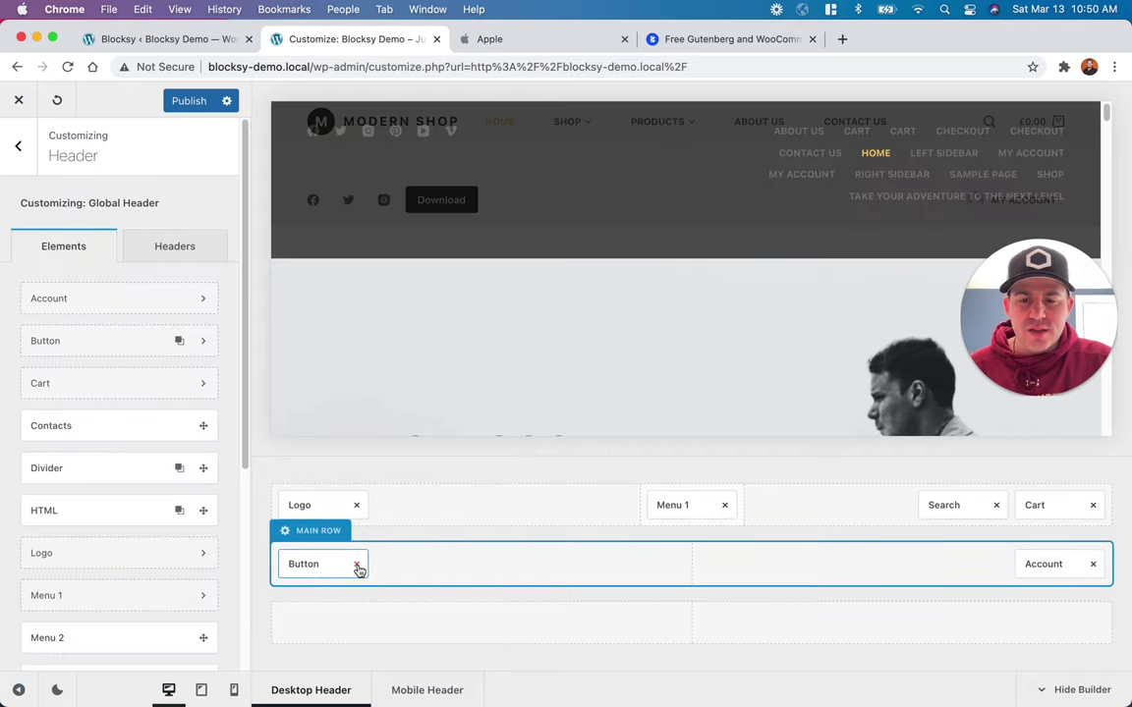
click(356, 564)
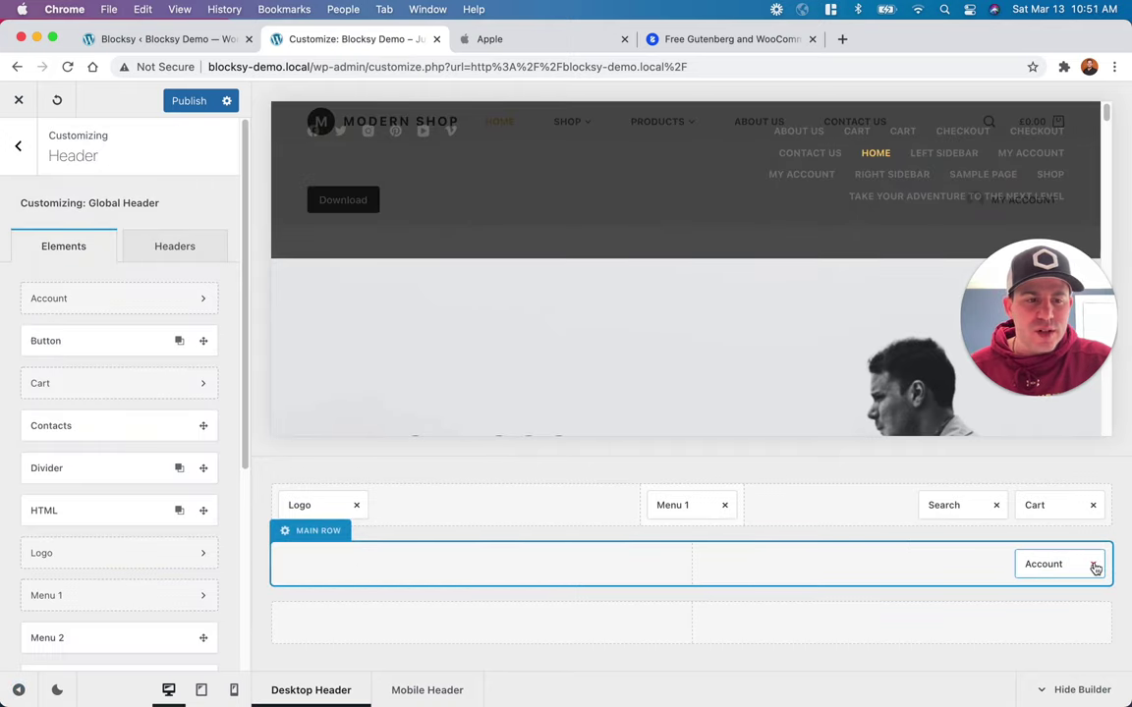
click(1093, 565)
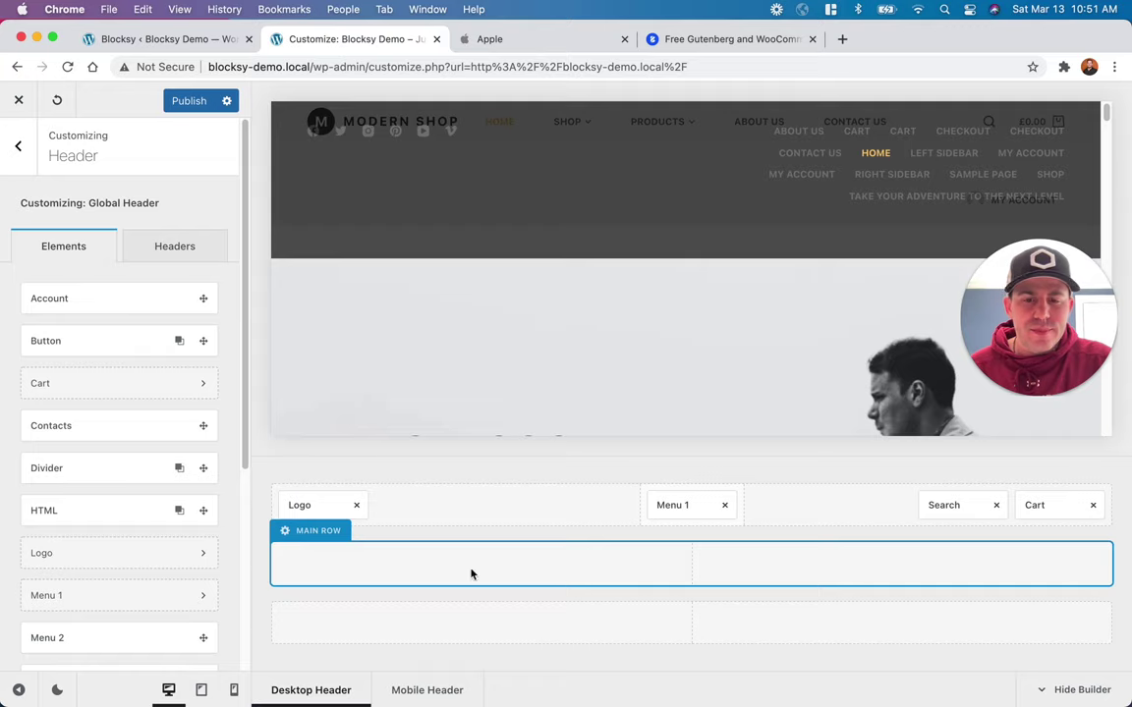
click(318, 532)
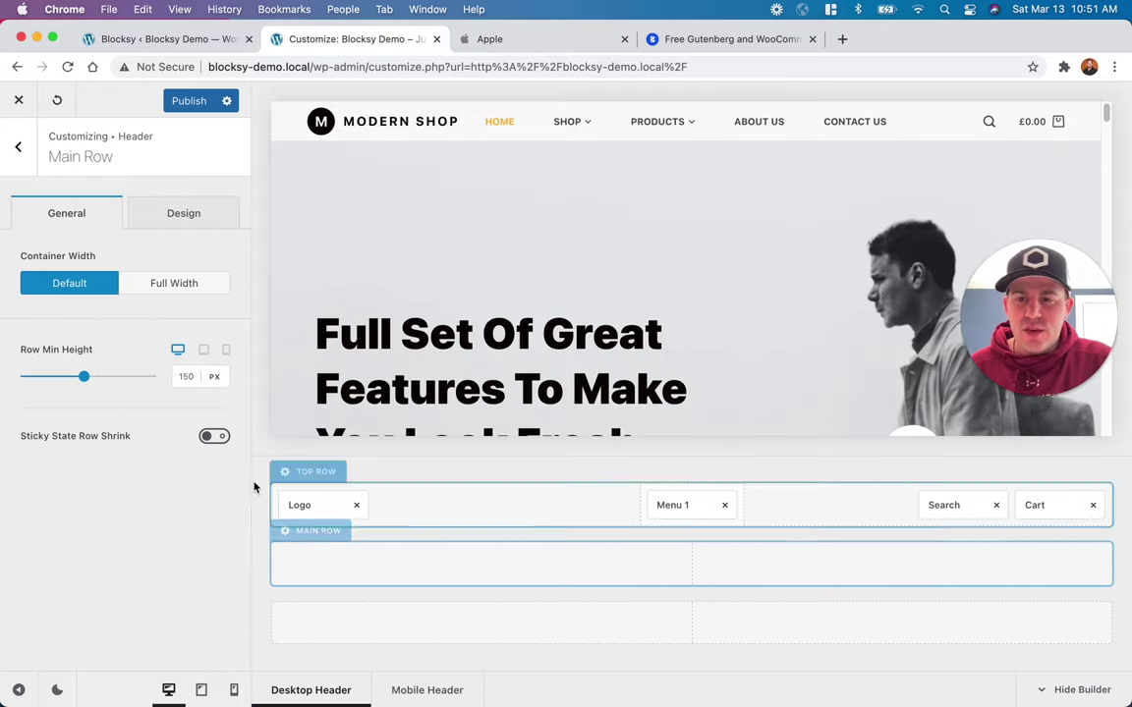
Step: Inspect the height of the blue banner on the Apple homepage and set the header main row's minimum height to 44 px
click(506, 41)
right_click(274, 140)
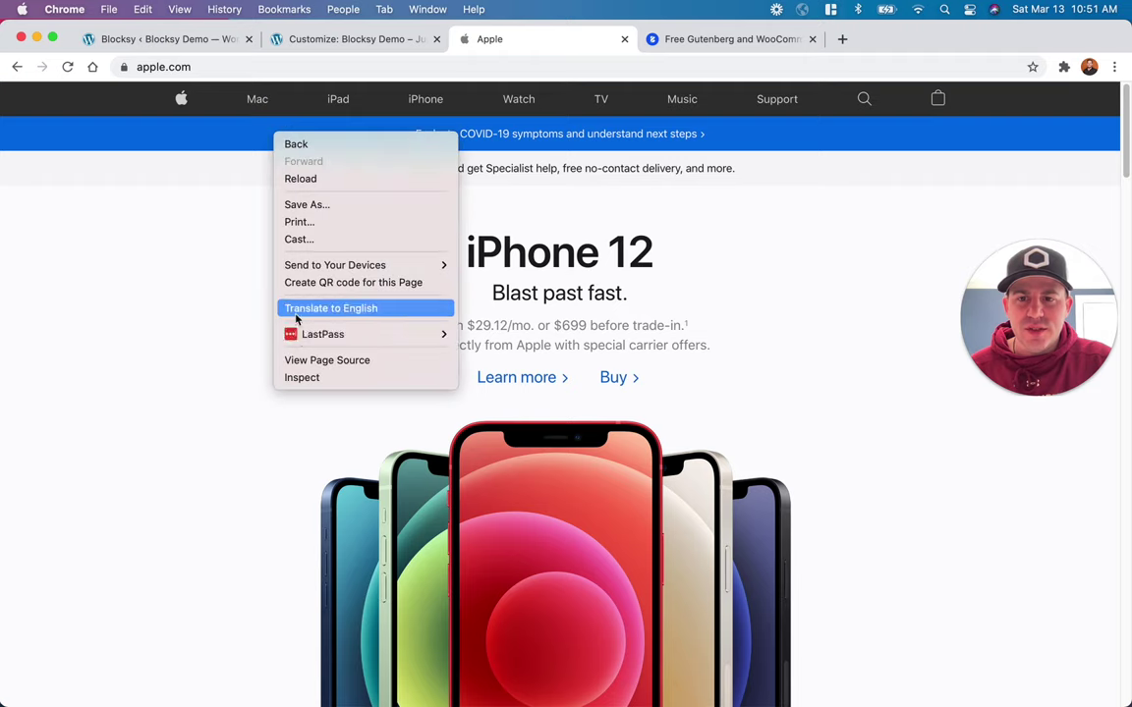
click(307, 380)
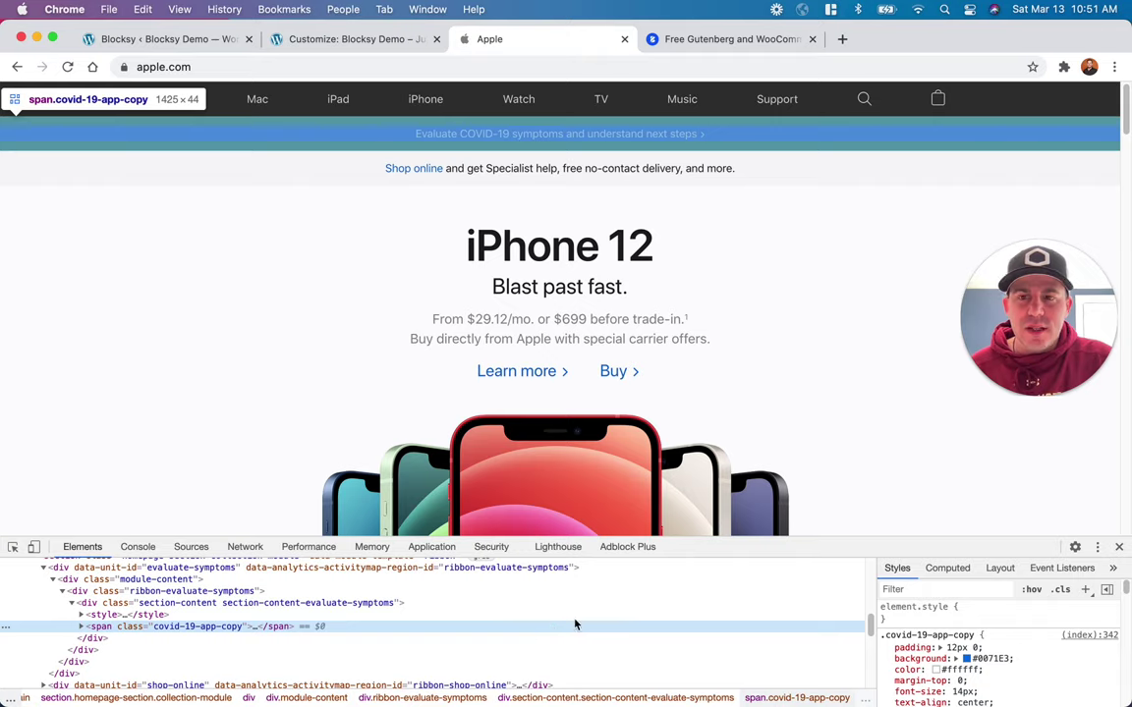
key(super+alt+i)
key(super+alt+Left)
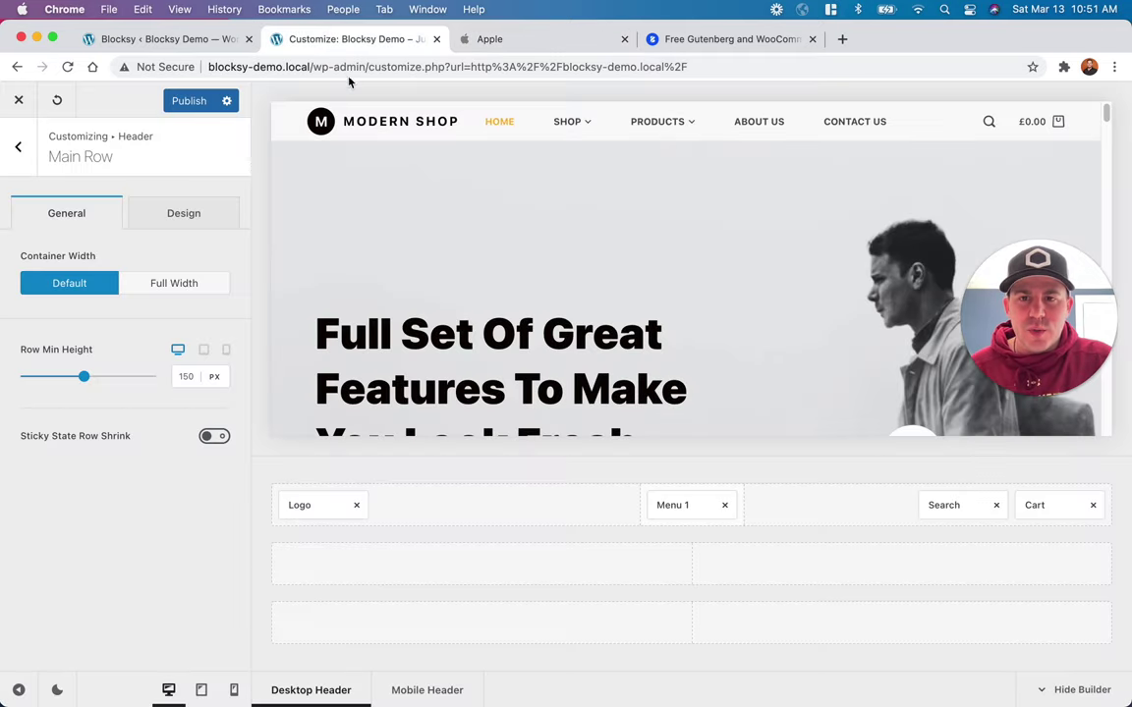
double_click(175, 377)
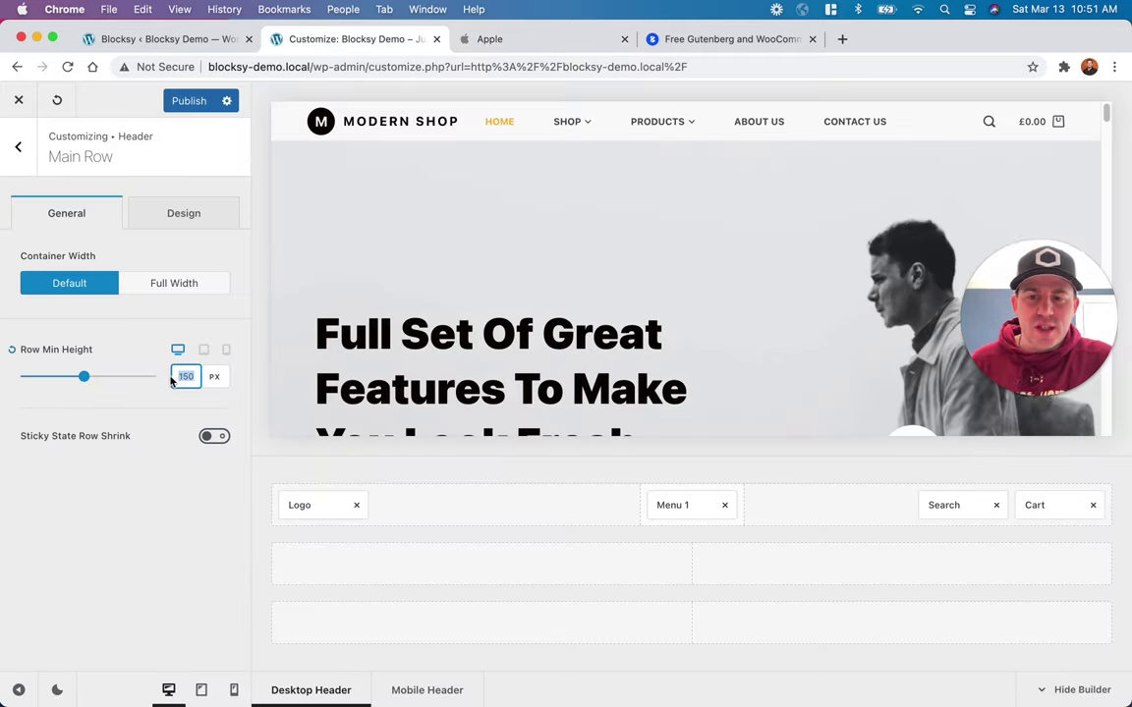
text(44)
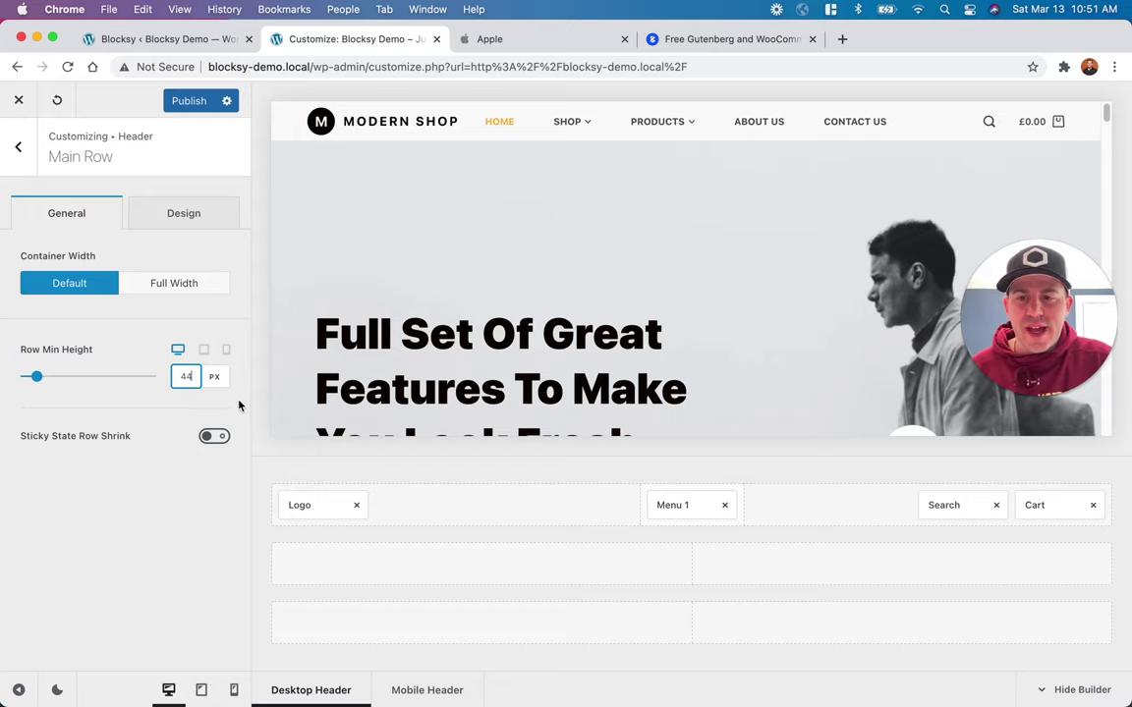
click(136, 415)
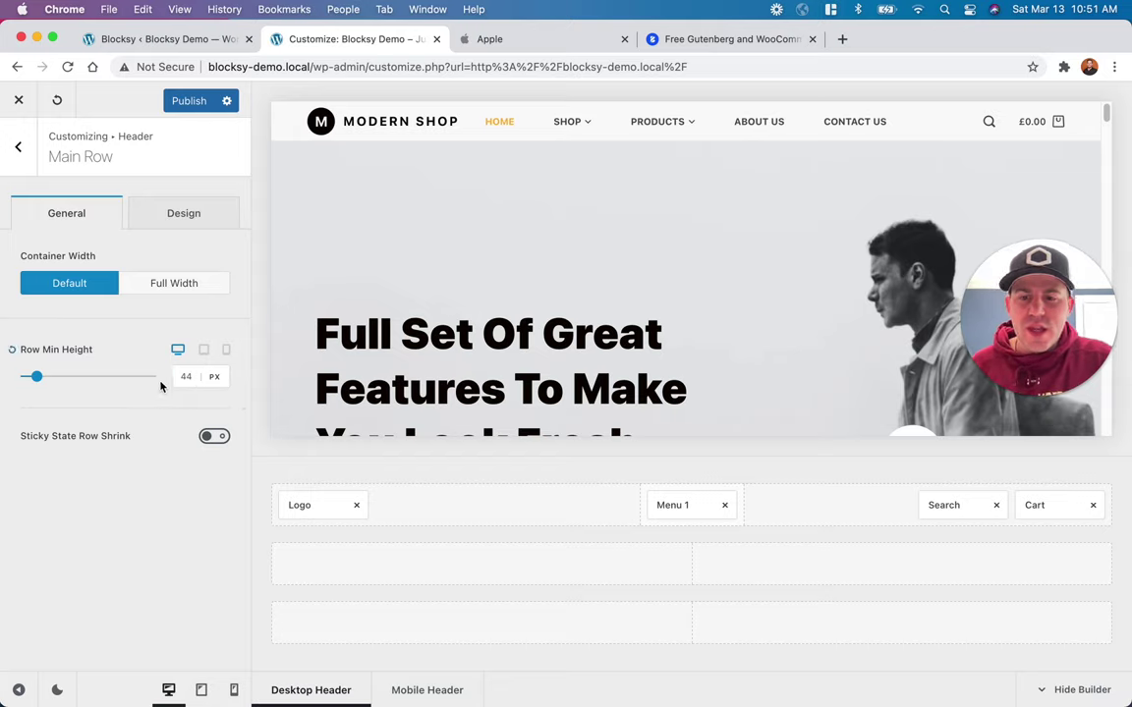
Step: Return to the header elements list and add an HTML element to the centre of the main row
click(20, 147)
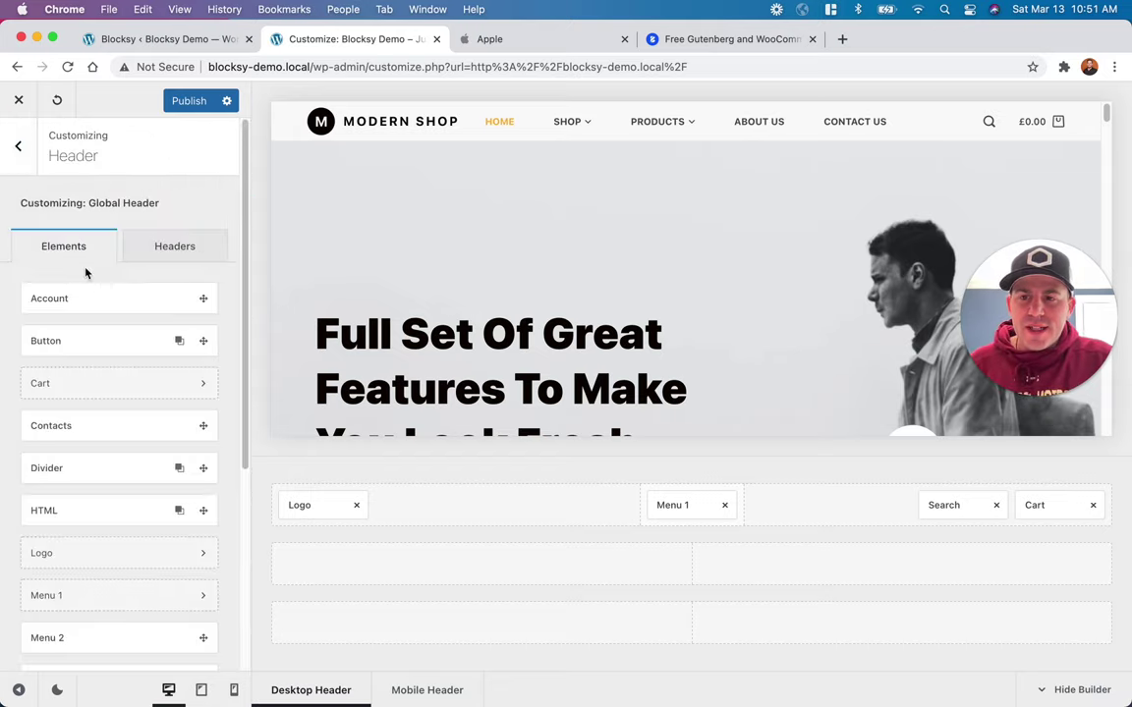
scroll(71, 433, down, 2)
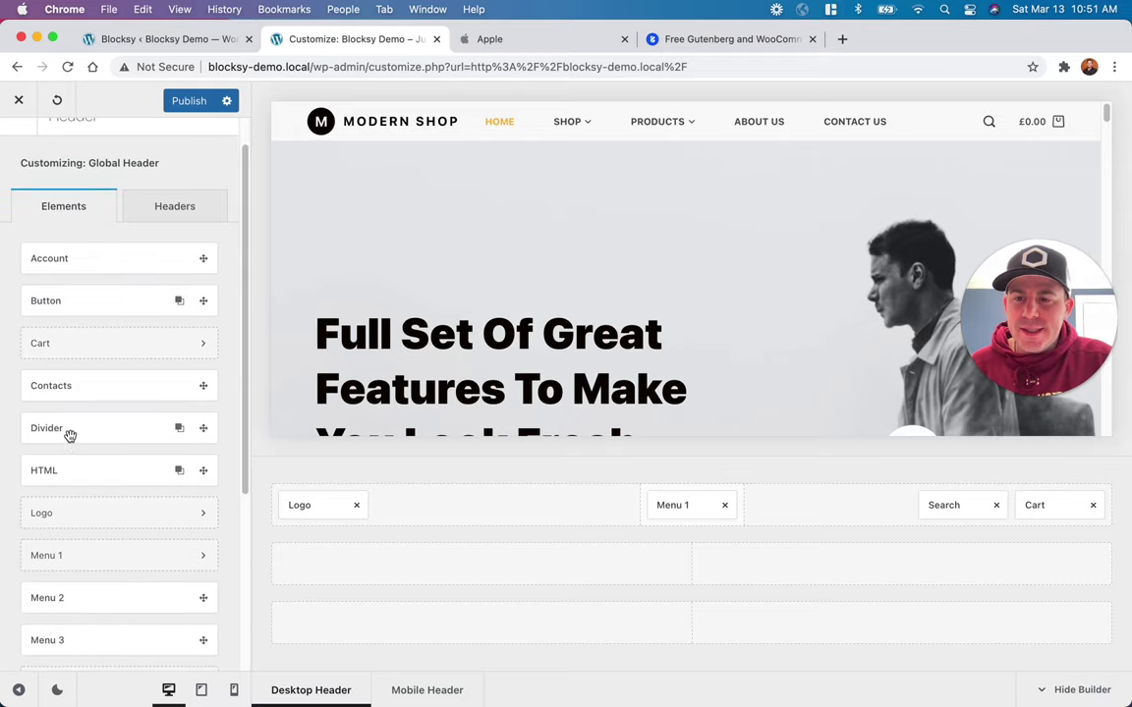
scroll(71, 433, down, 3)
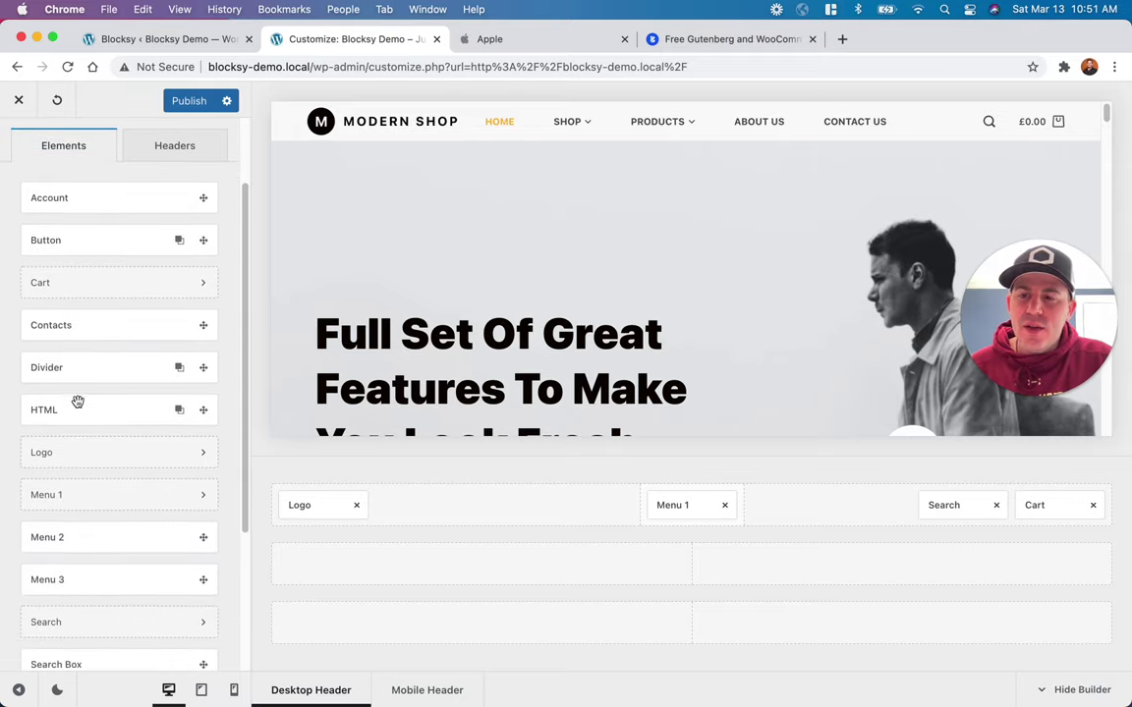
scroll(79, 398, down, 5)
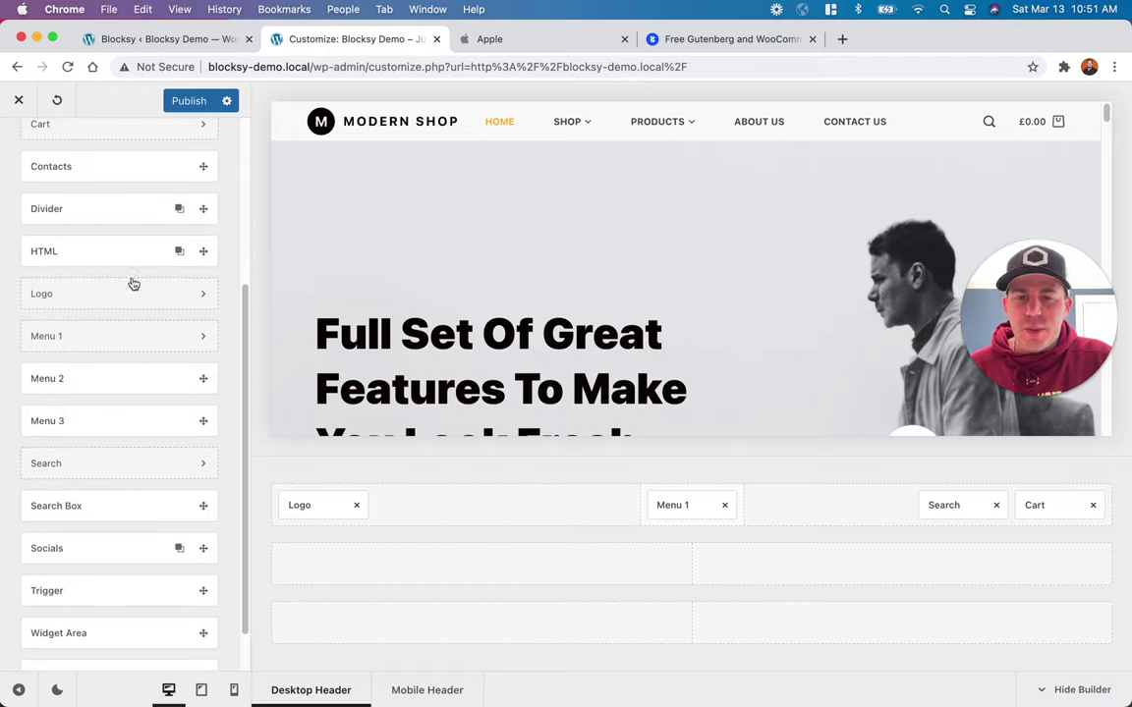
drag(118, 253, 709, 566)
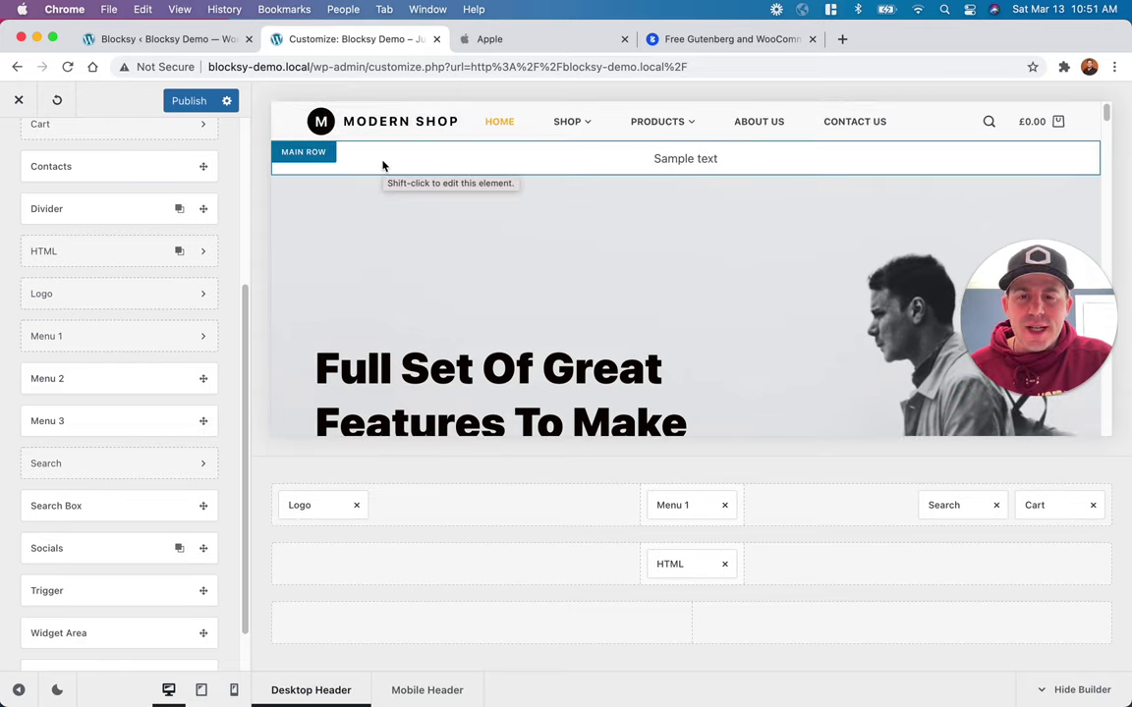
Step: Inspect the blue banner on the Apple homepage and copy its background colour value, #0071E3
click(521, 41)
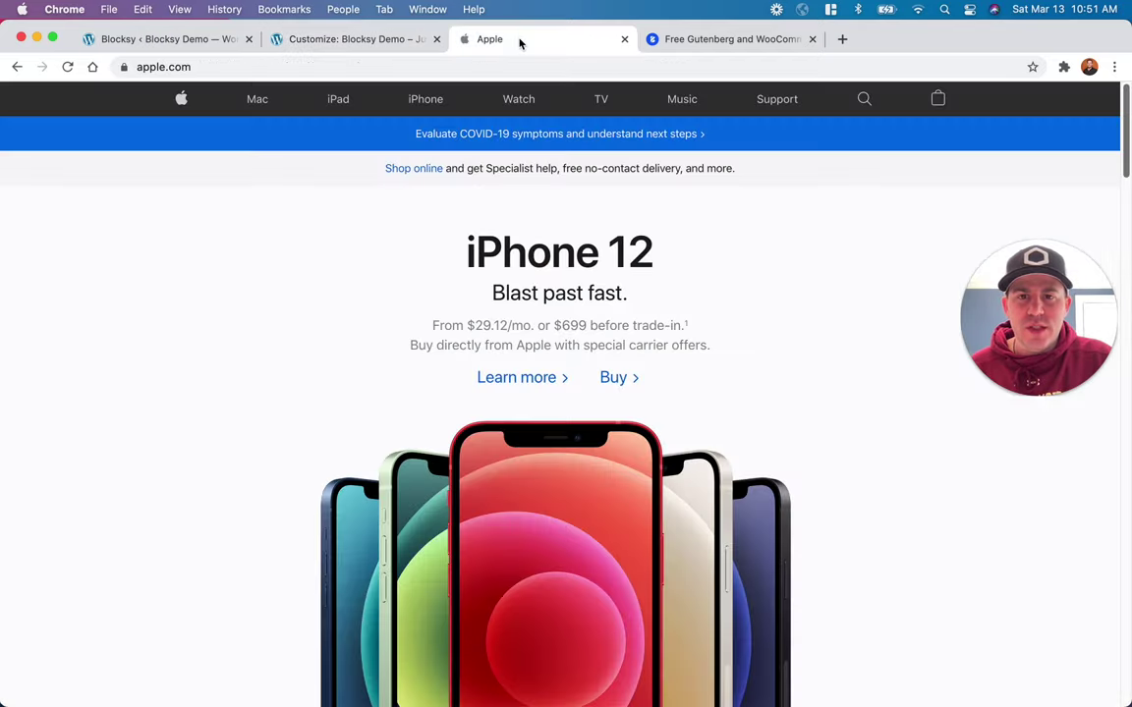
right_click(281, 130)
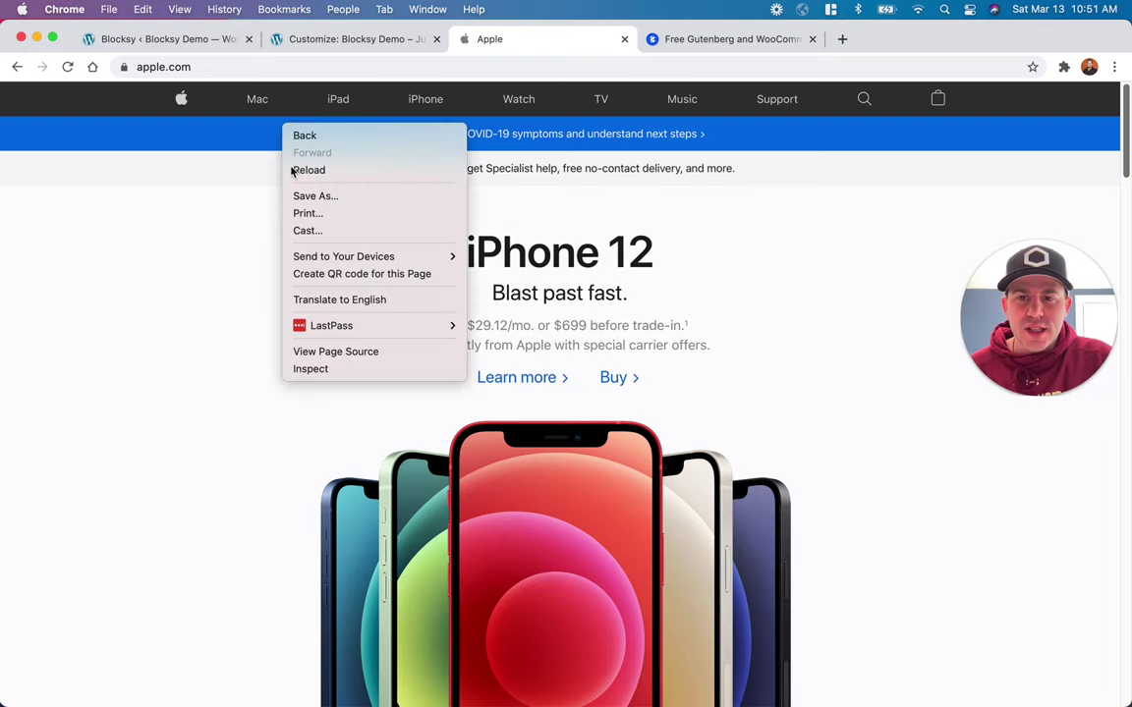
click(323, 371)
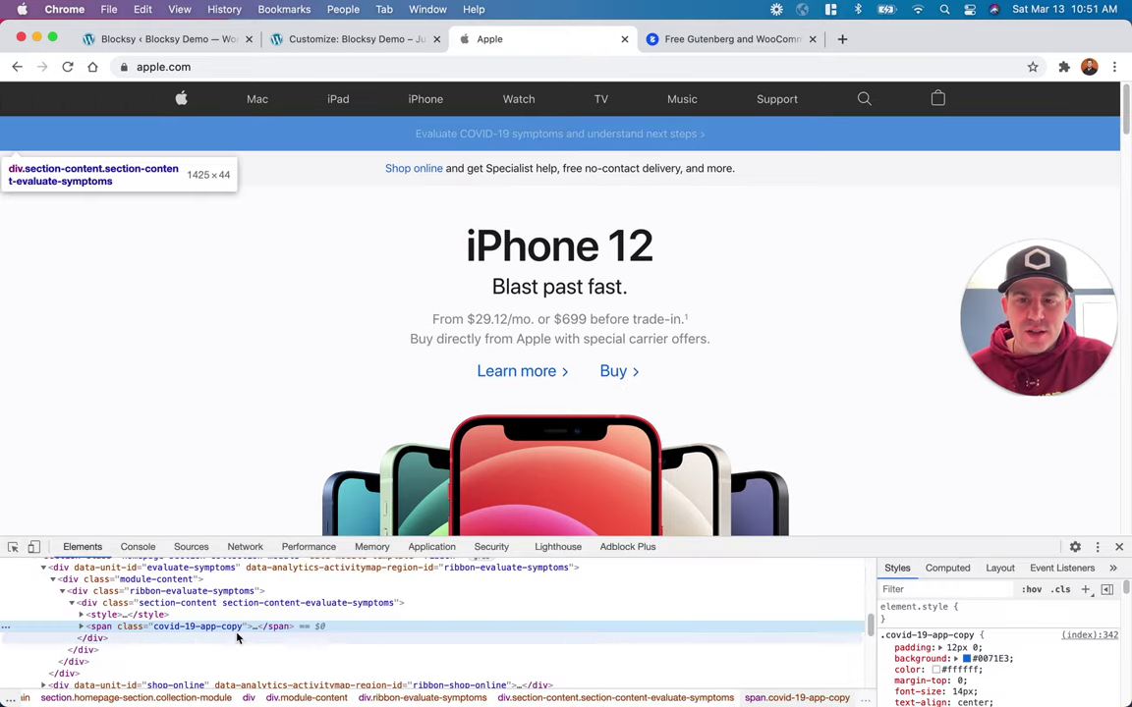
click(987, 655)
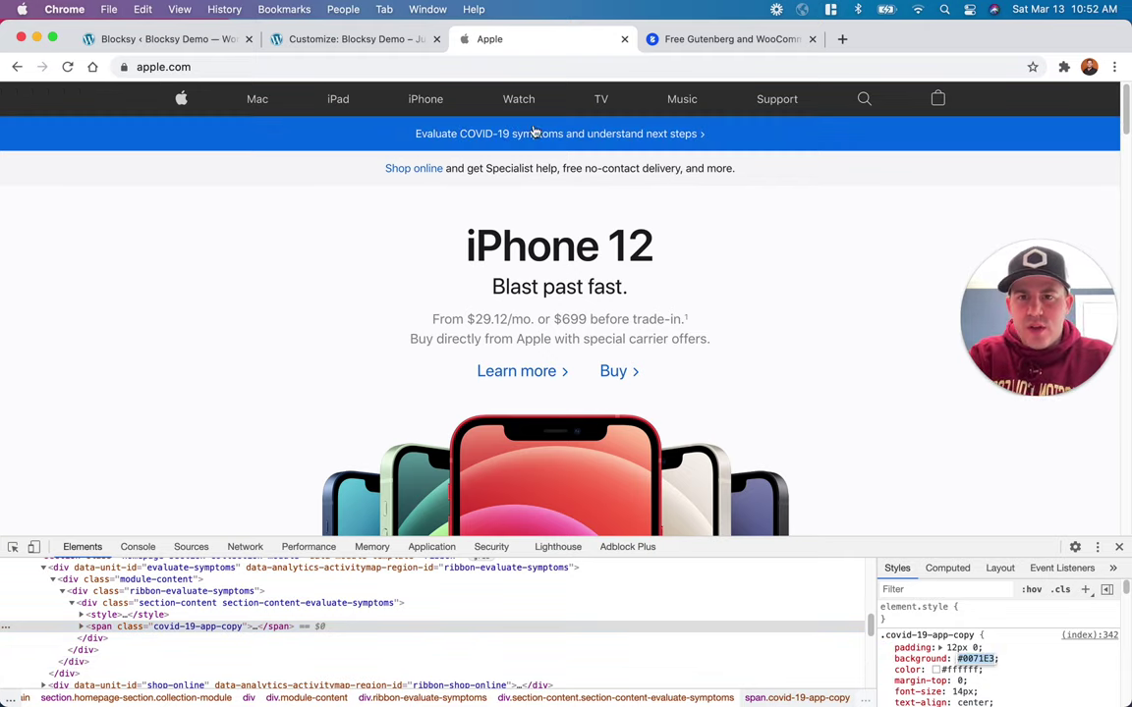
click(345, 40)
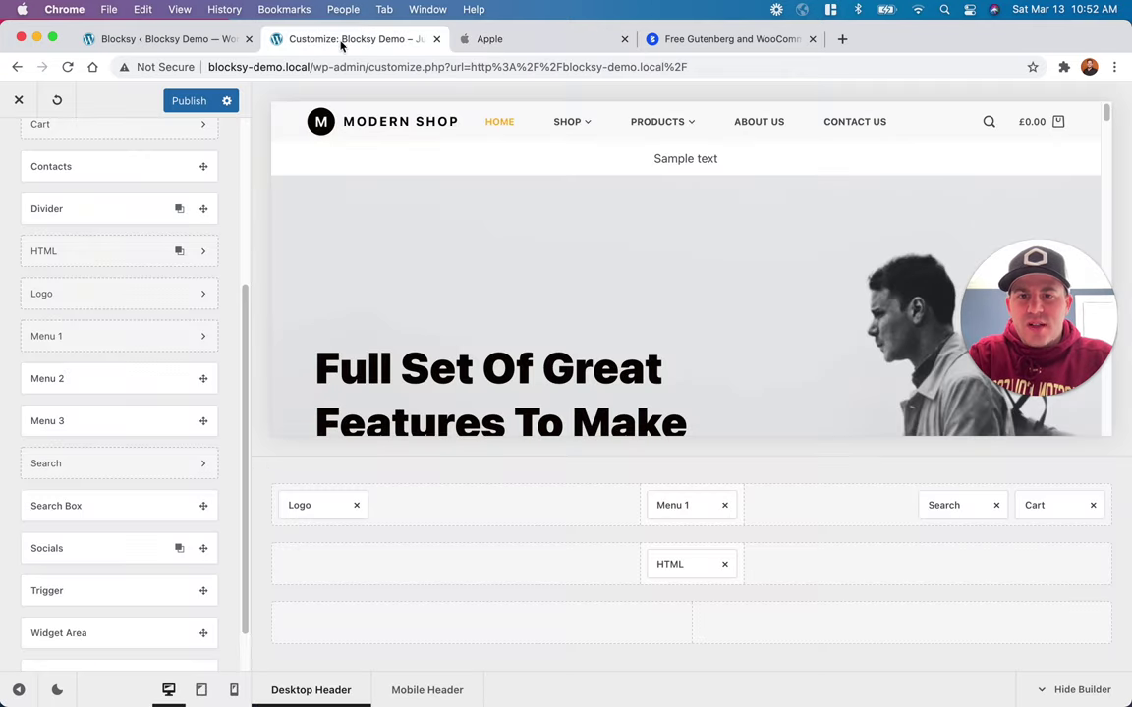
Step: Set the header main row's desktop background colour to #0071e3
click(307, 534)
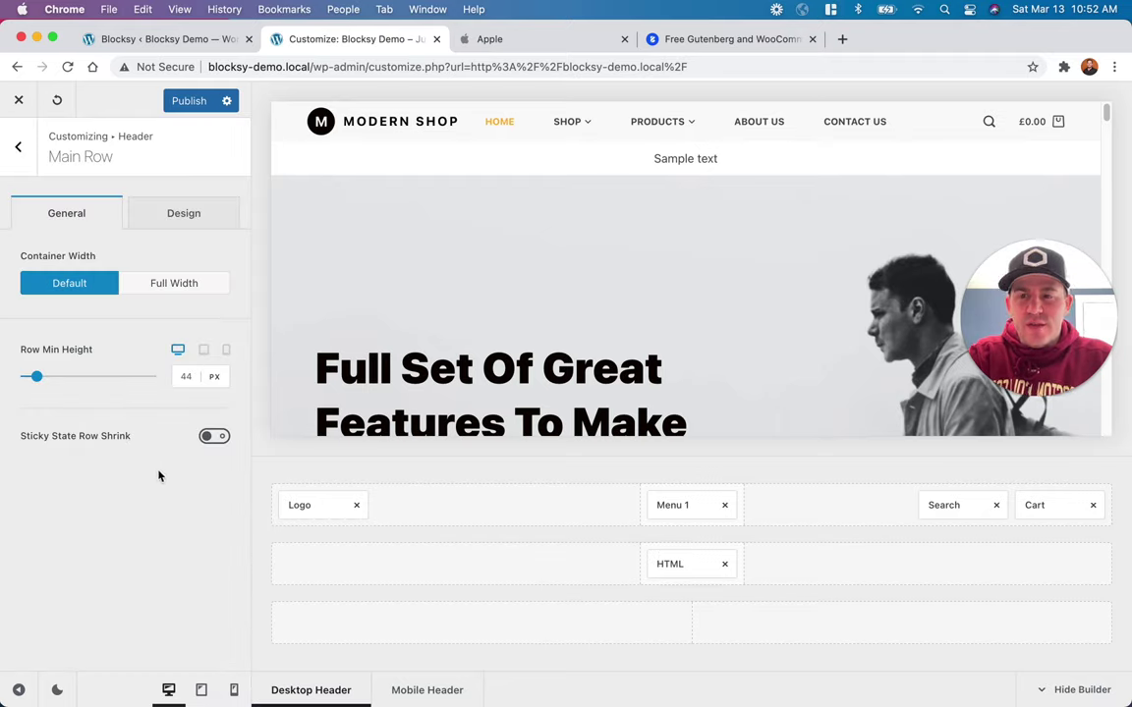
click(162, 215)
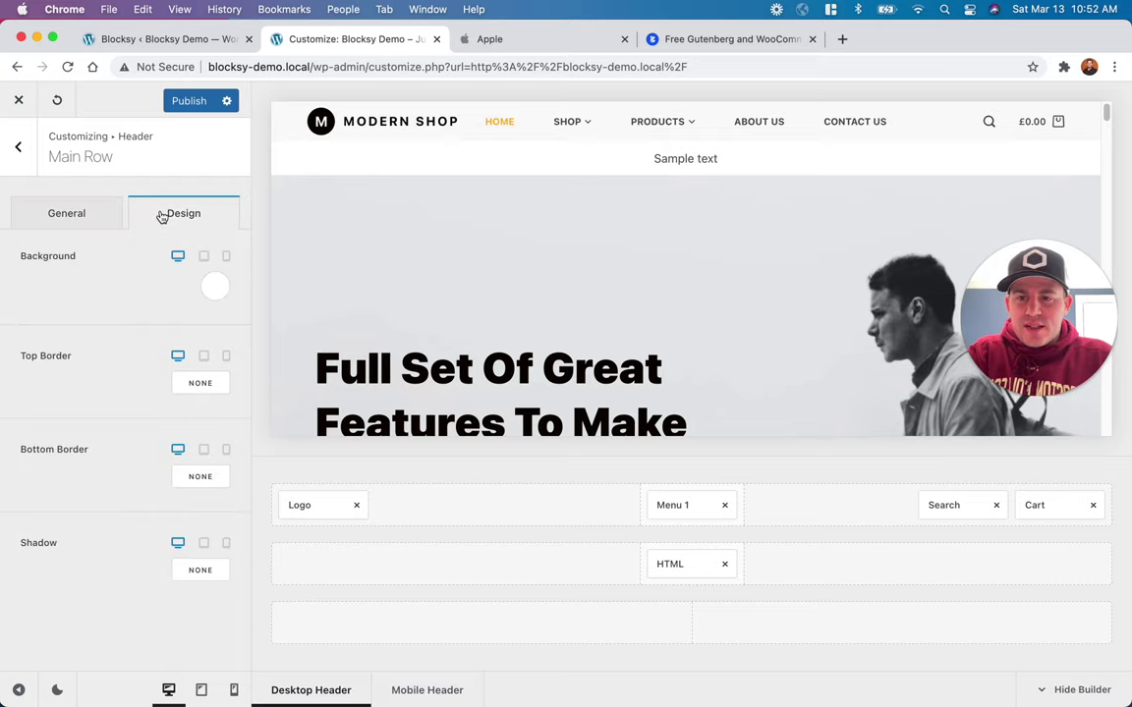
click(214, 289)
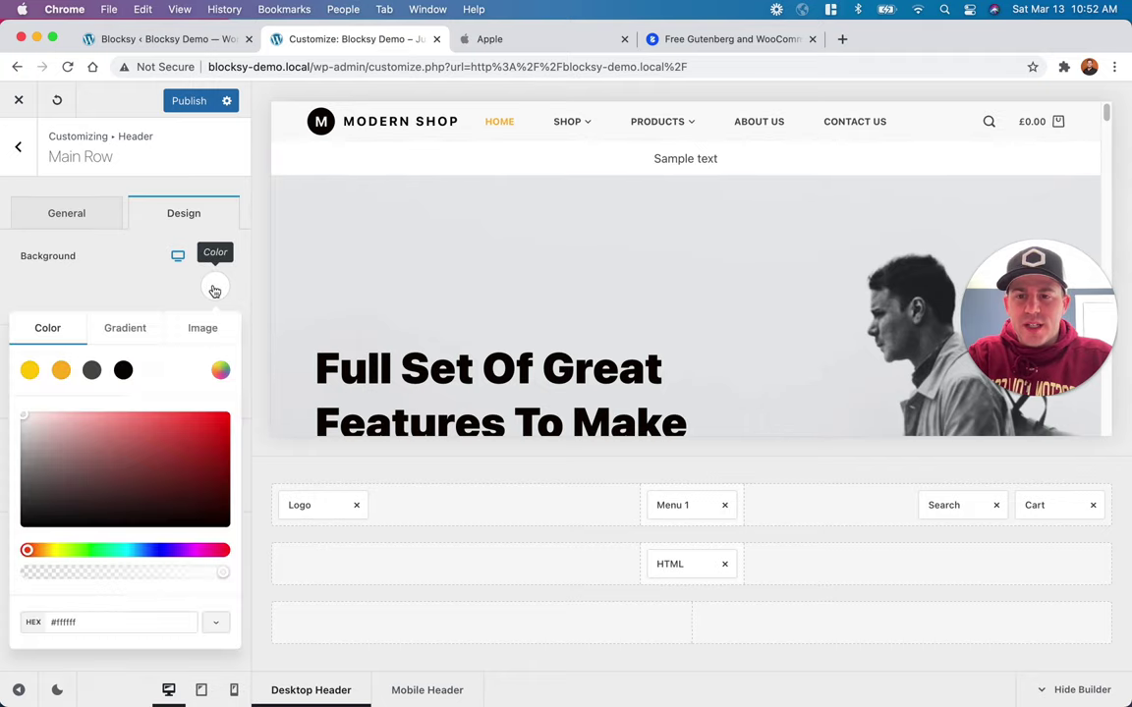
click(109, 623)
drag(109, 623, 52, 622)
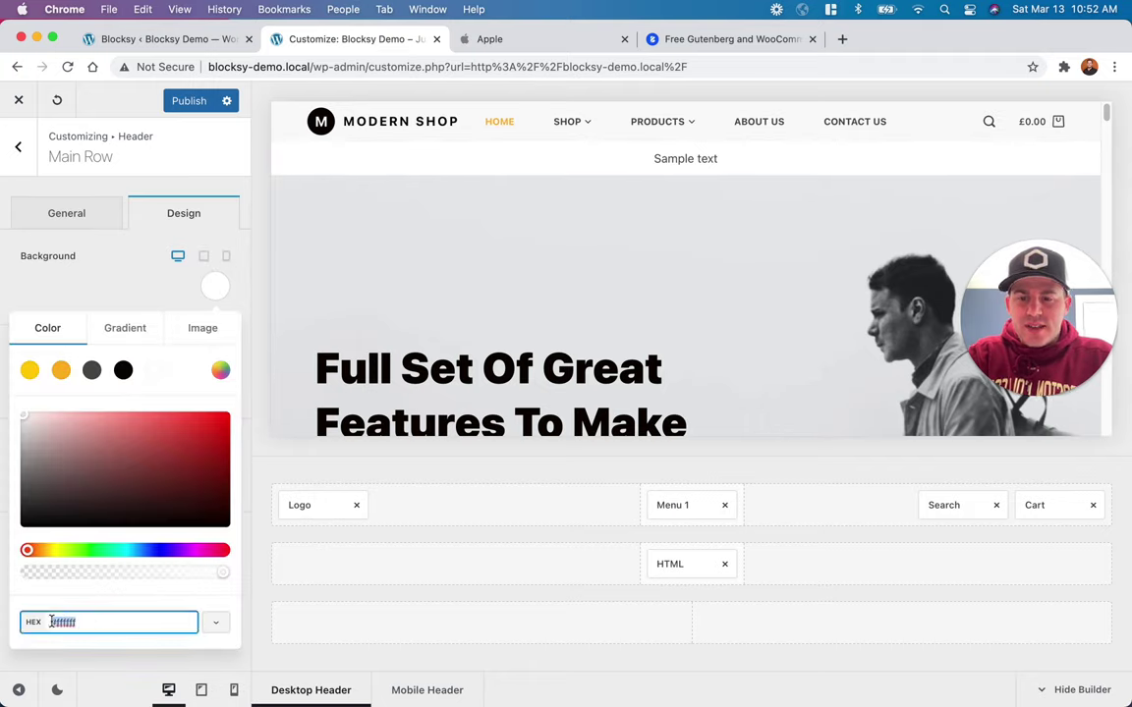
text(#0071e3)
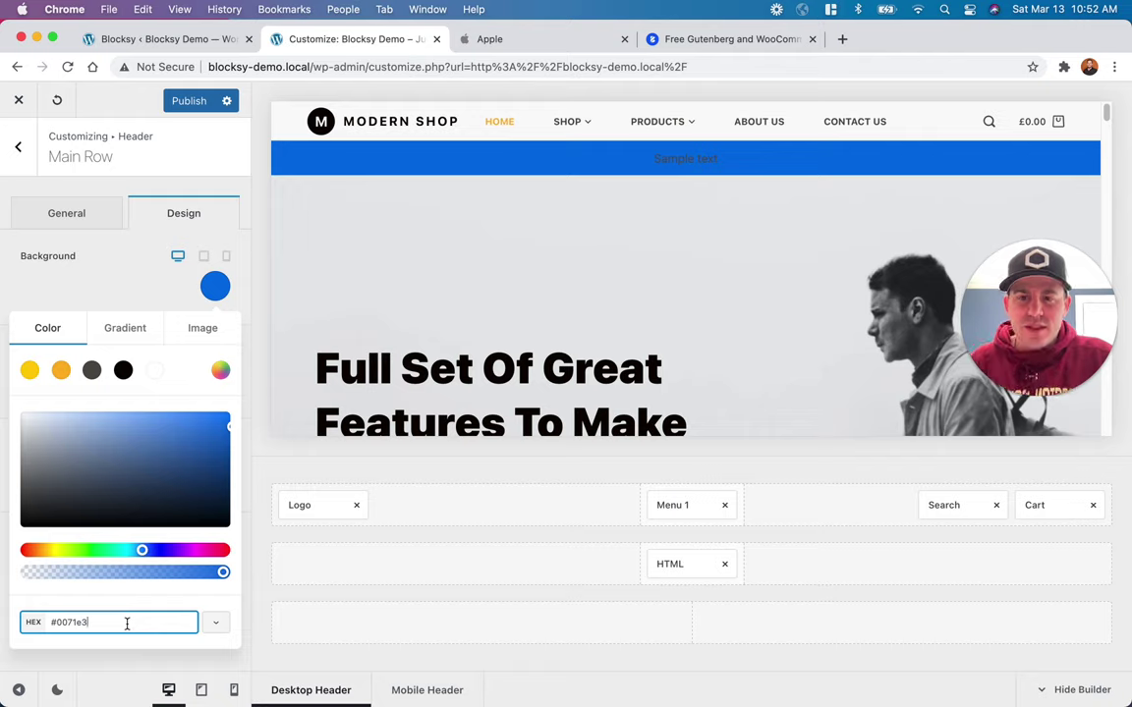
click(143, 285)
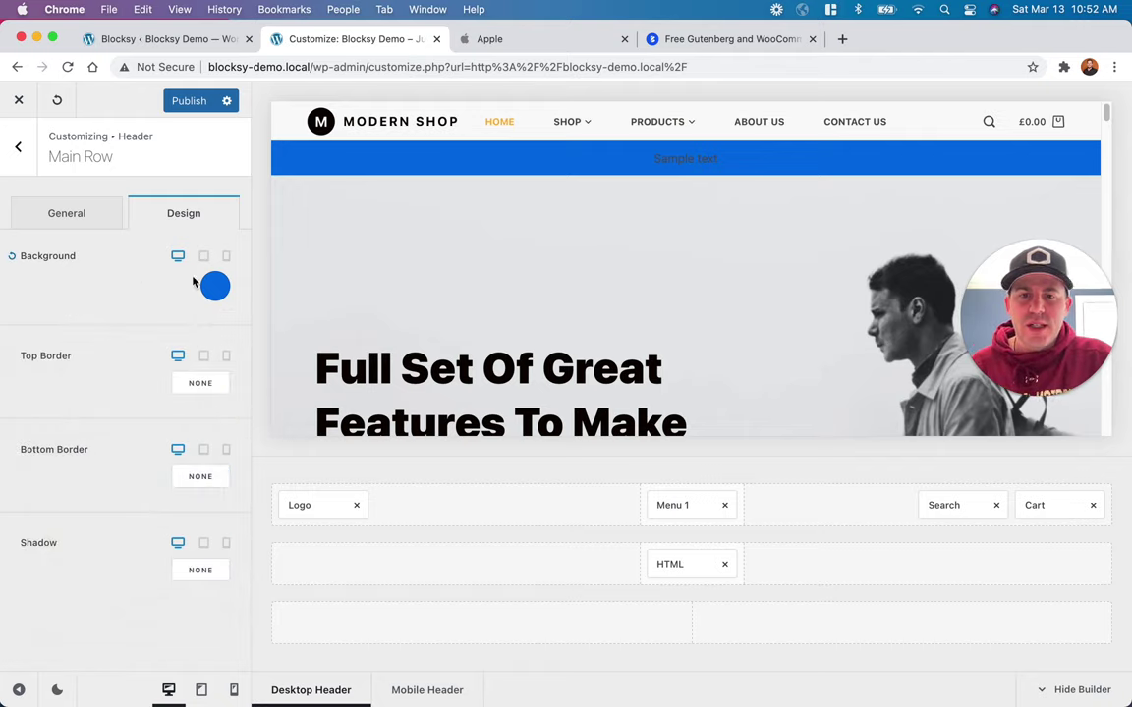
Step: Open the HTML element's settings and copy the banner text "Evaluate COVID-19 symptoms and understand next steps" from the Apple homepage
click(494, 43)
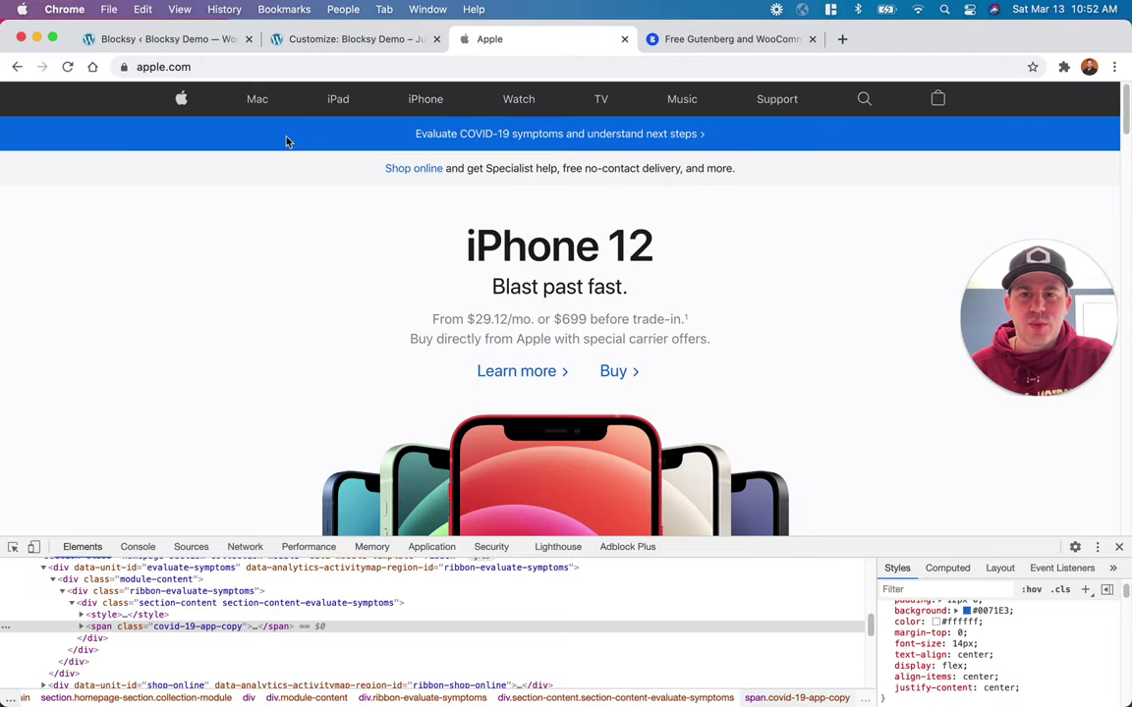
click(354, 42)
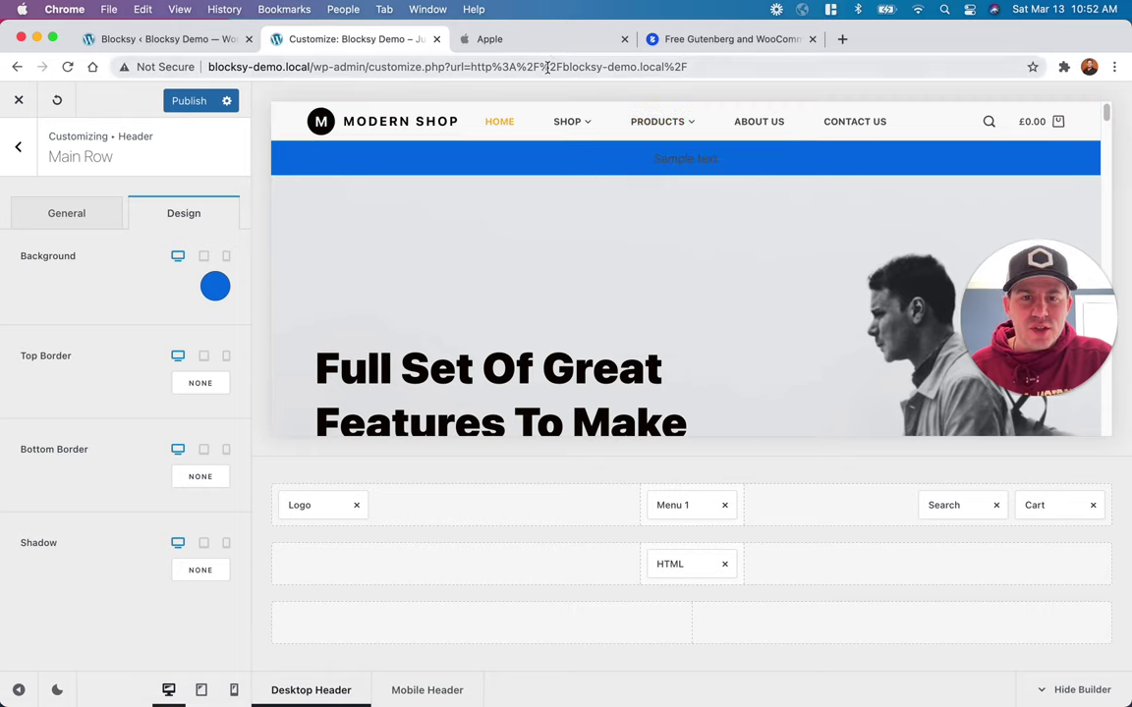
click(680, 564)
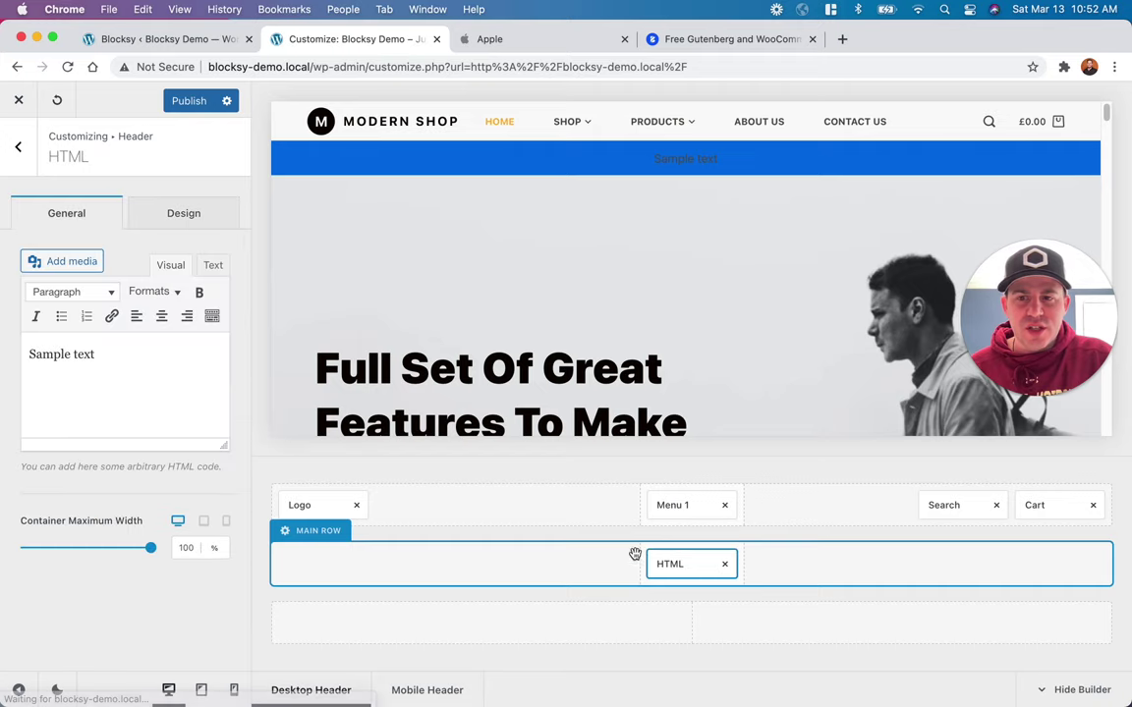
click(515, 44)
drag(367, 128, 713, 136)
key(super+c)
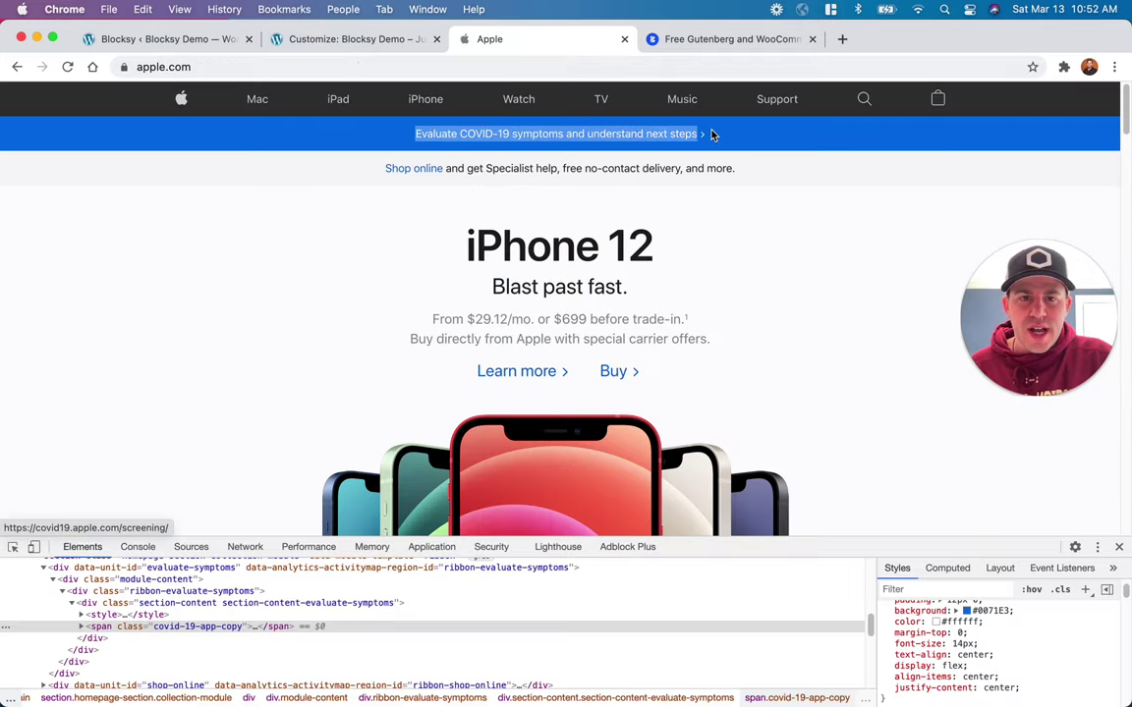
Step: Replace the HTML element's sample text with the copied text "Evaluate COVID-19 symptoms and understand next steps"
click(346, 40)
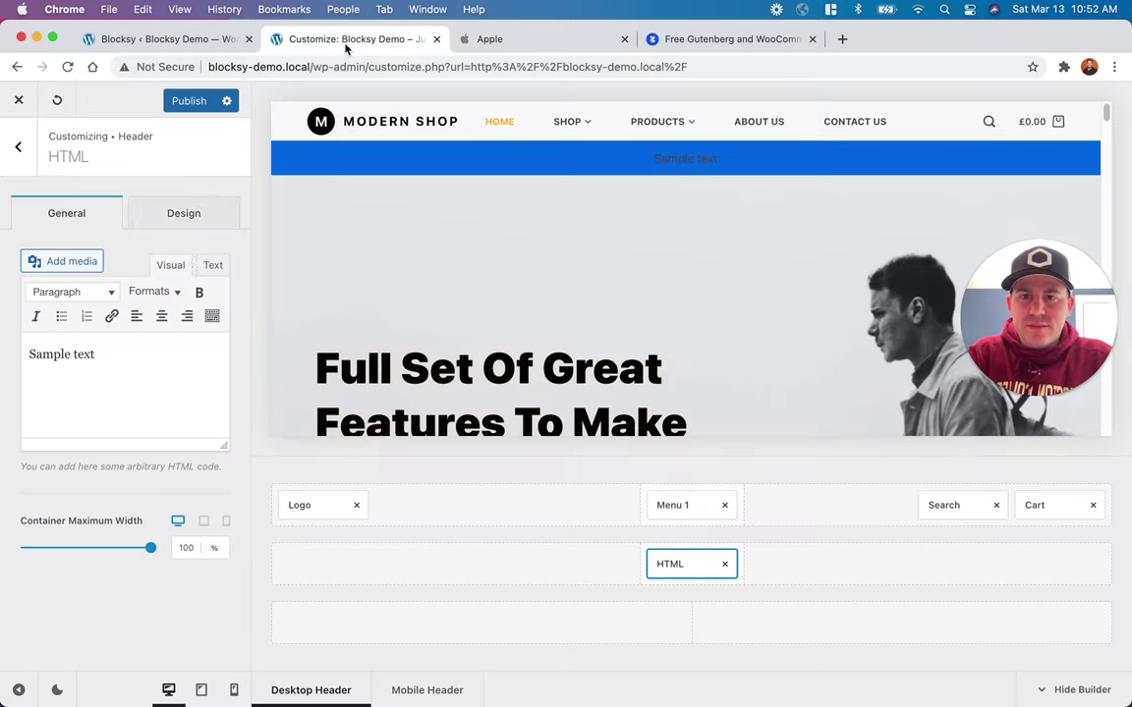
drag(152, 356, 73, 352)
click(62, 351)
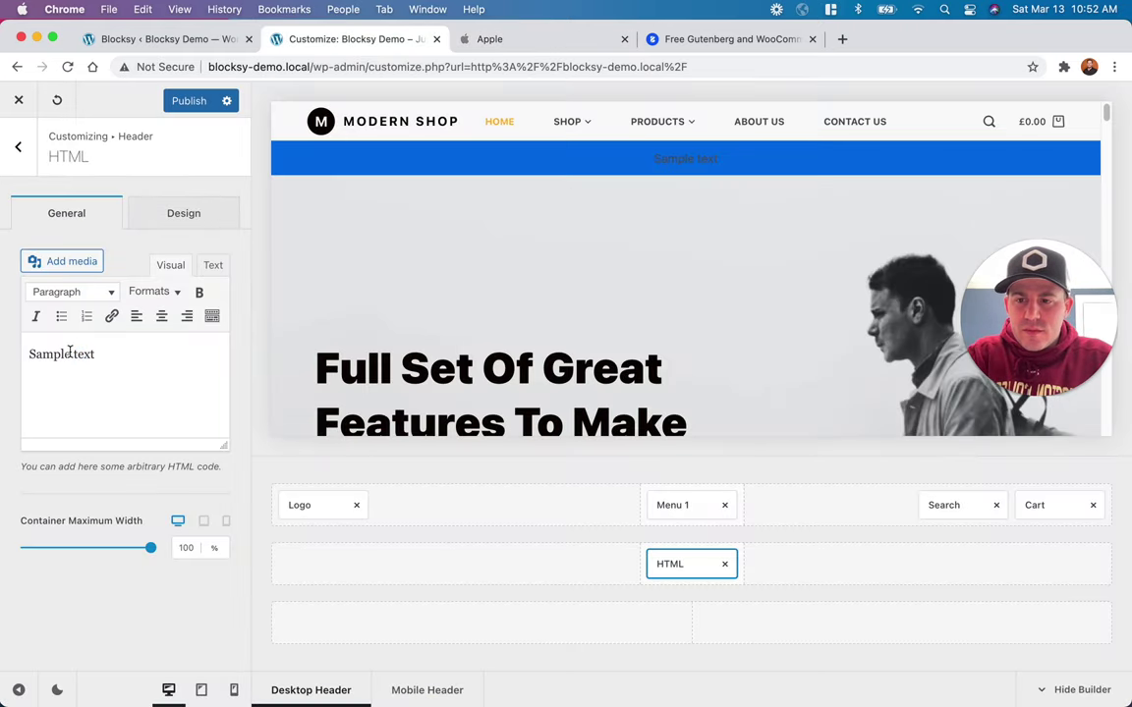
triple_click(70, 351)
key(super+v)
Step: Change the link address of the HTML element's banner text to /learn-more
key(super+a)
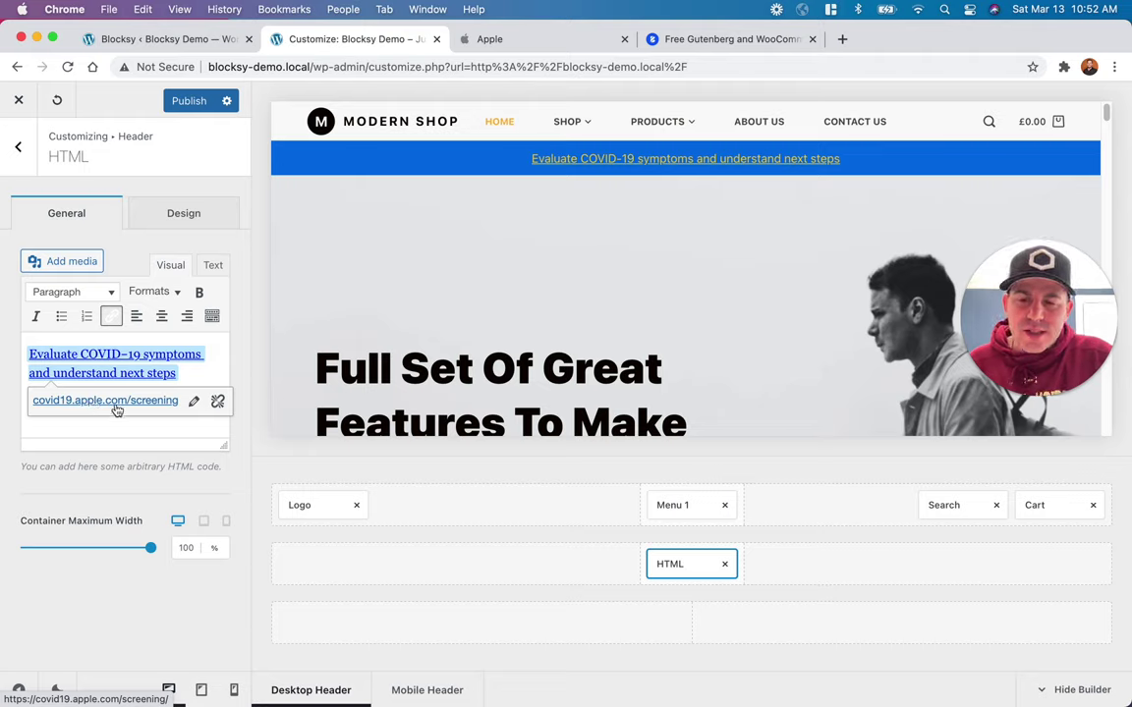
click(195, 404)
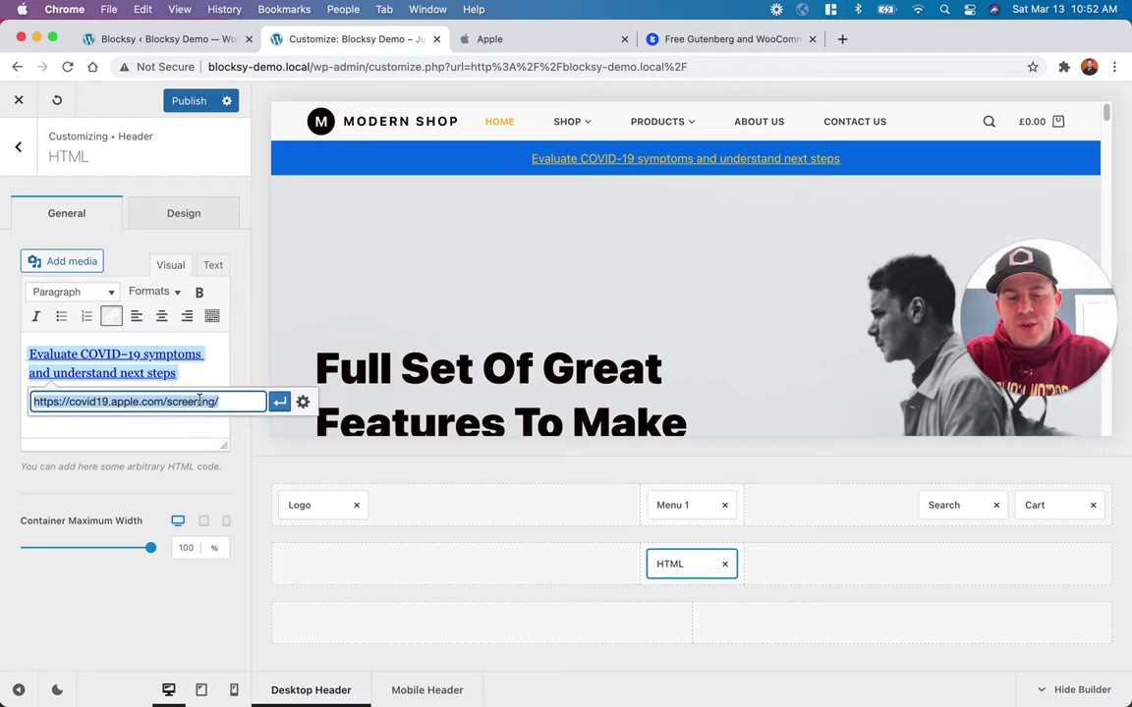
text(/learn-more)
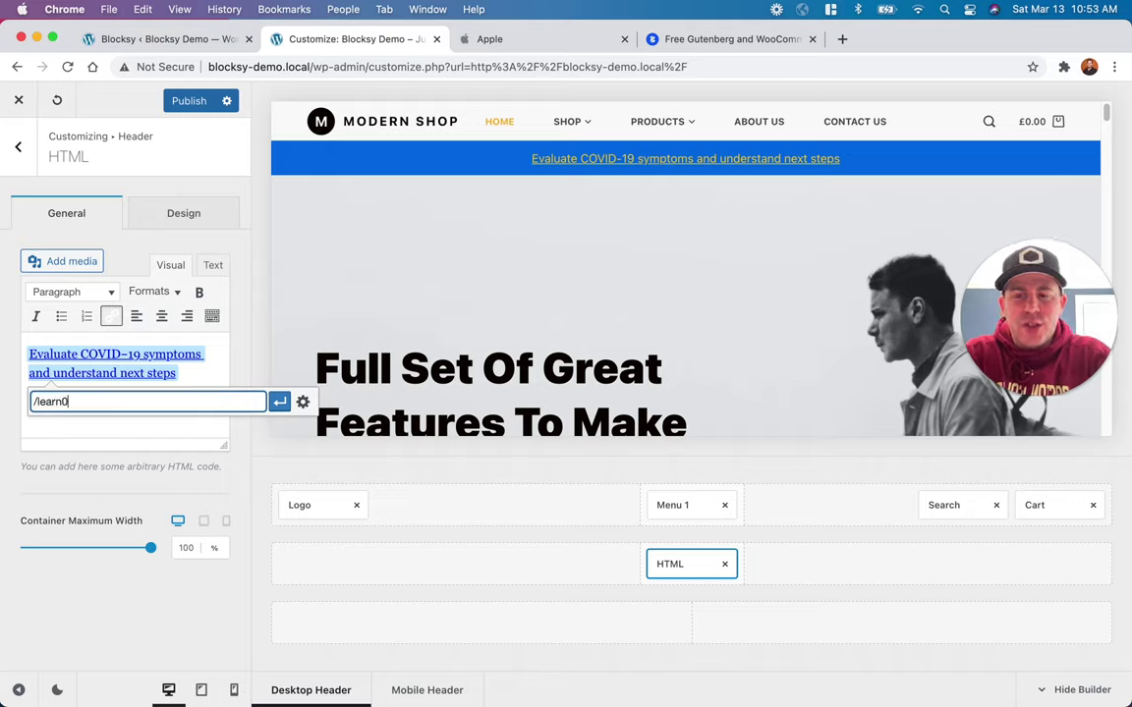
click(280, 402)
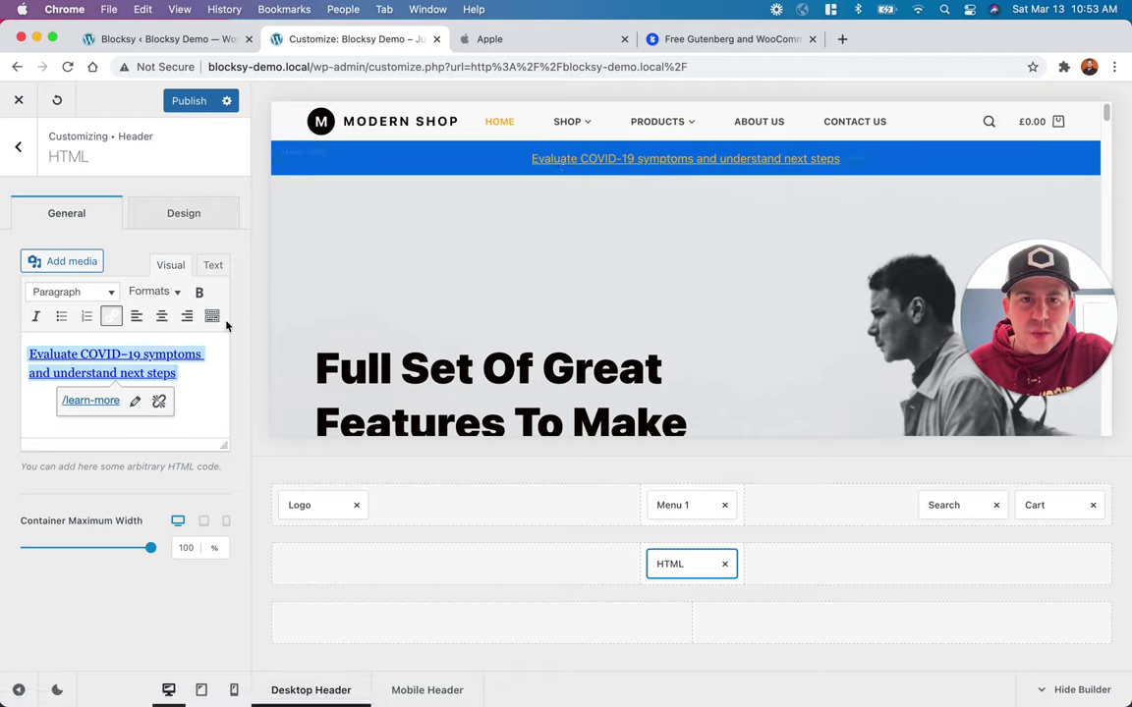
Step: Set the desktop link colour of the HTML element's banner text to near-white #fdfdfd
click(169, 215)
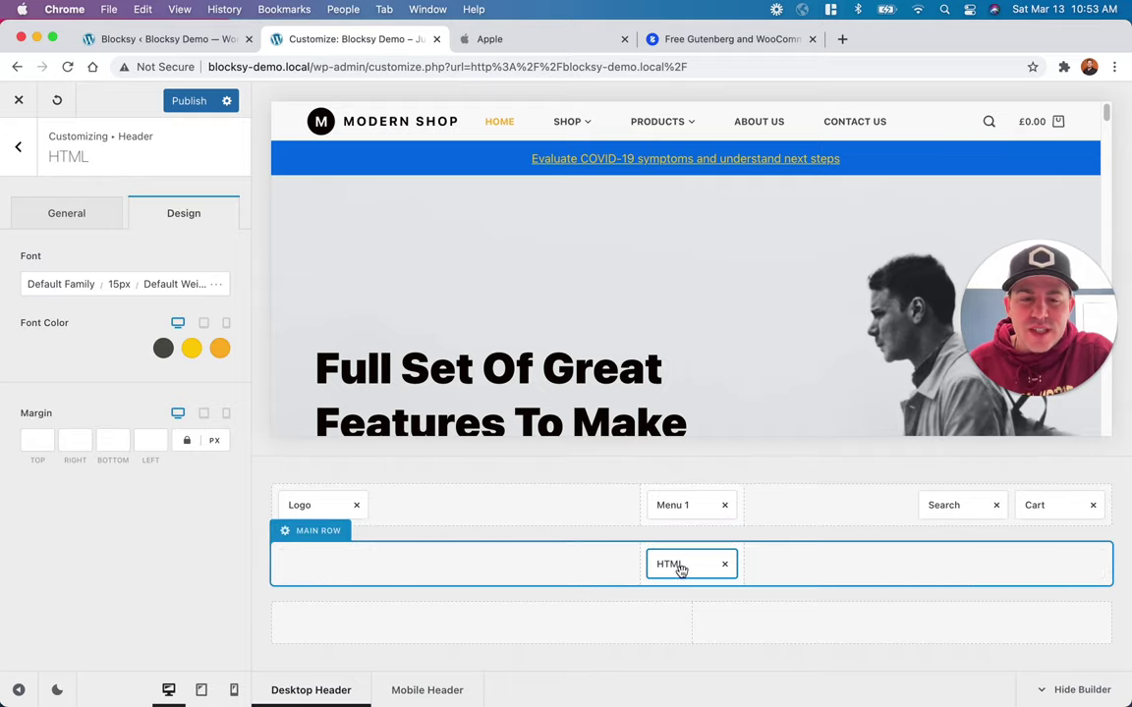
click(69, 228)
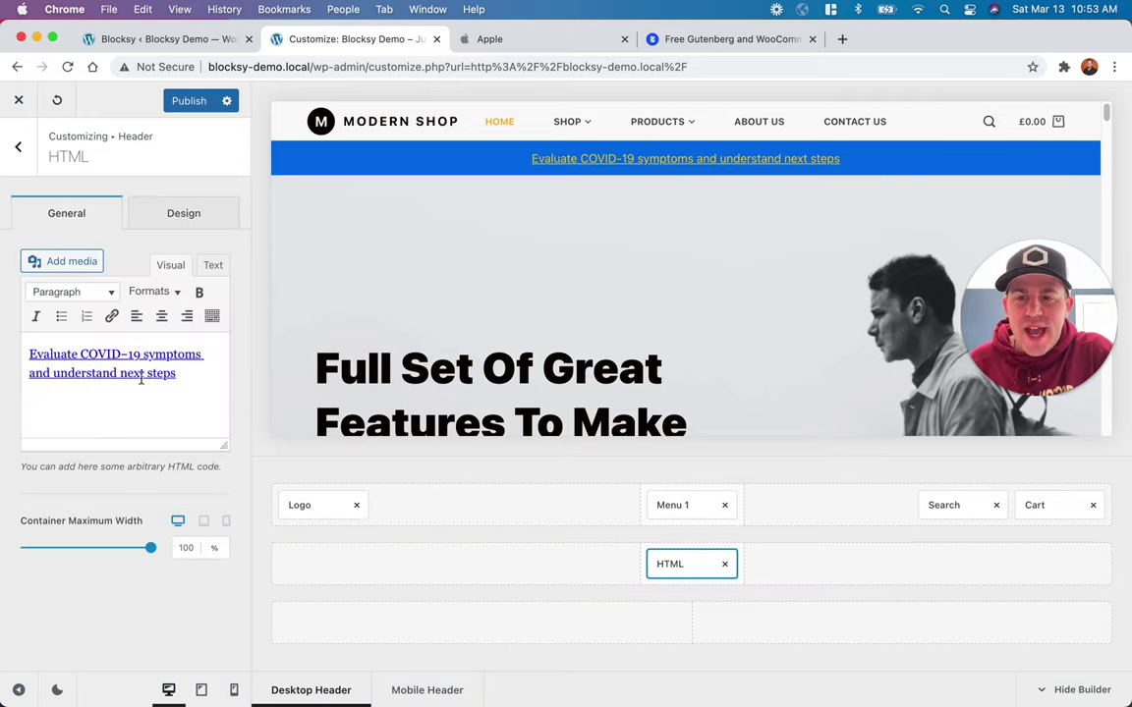
click(188, 220)
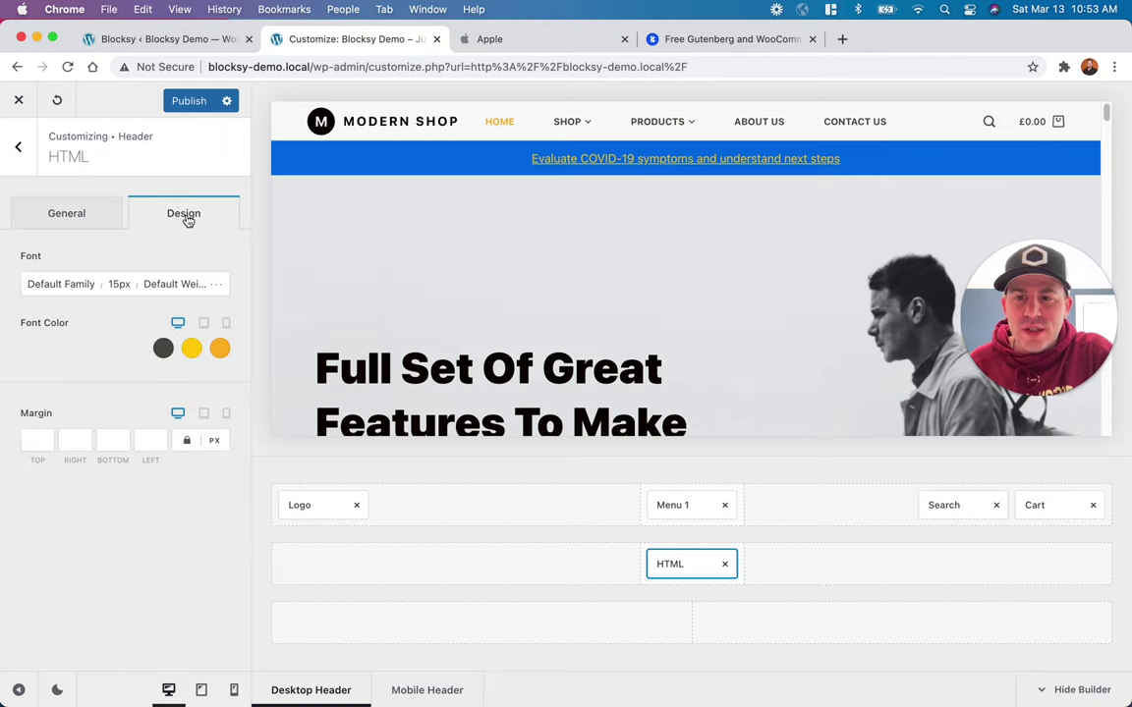
click(192, 349)
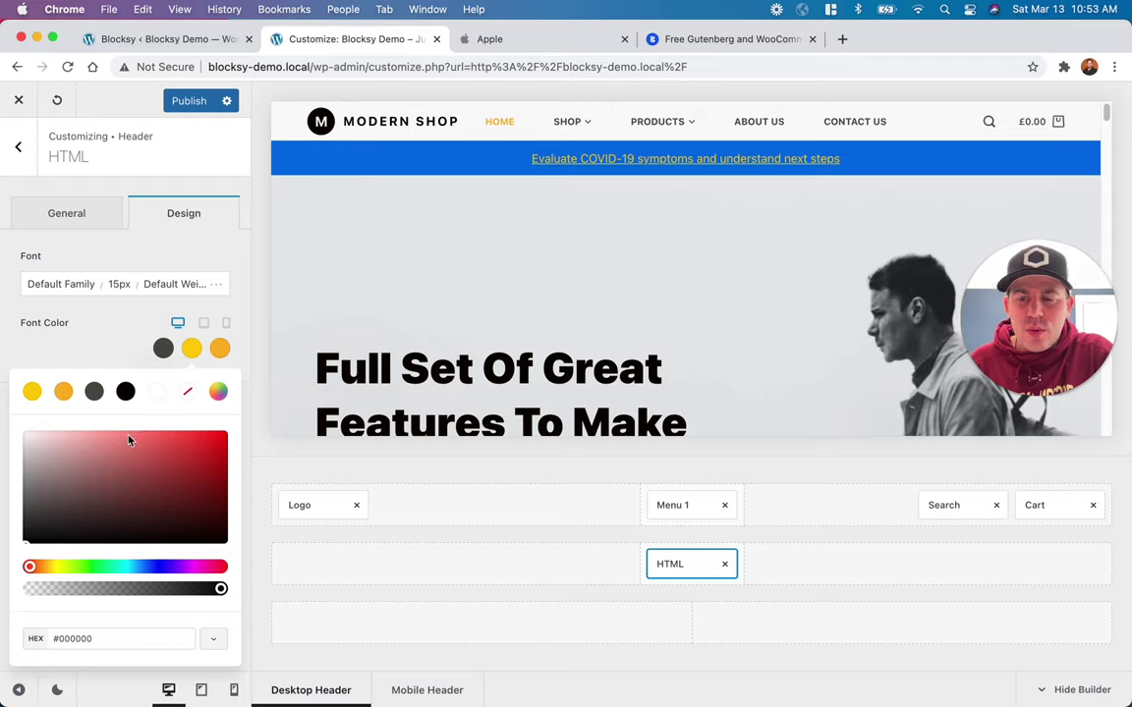
click(68, 639)
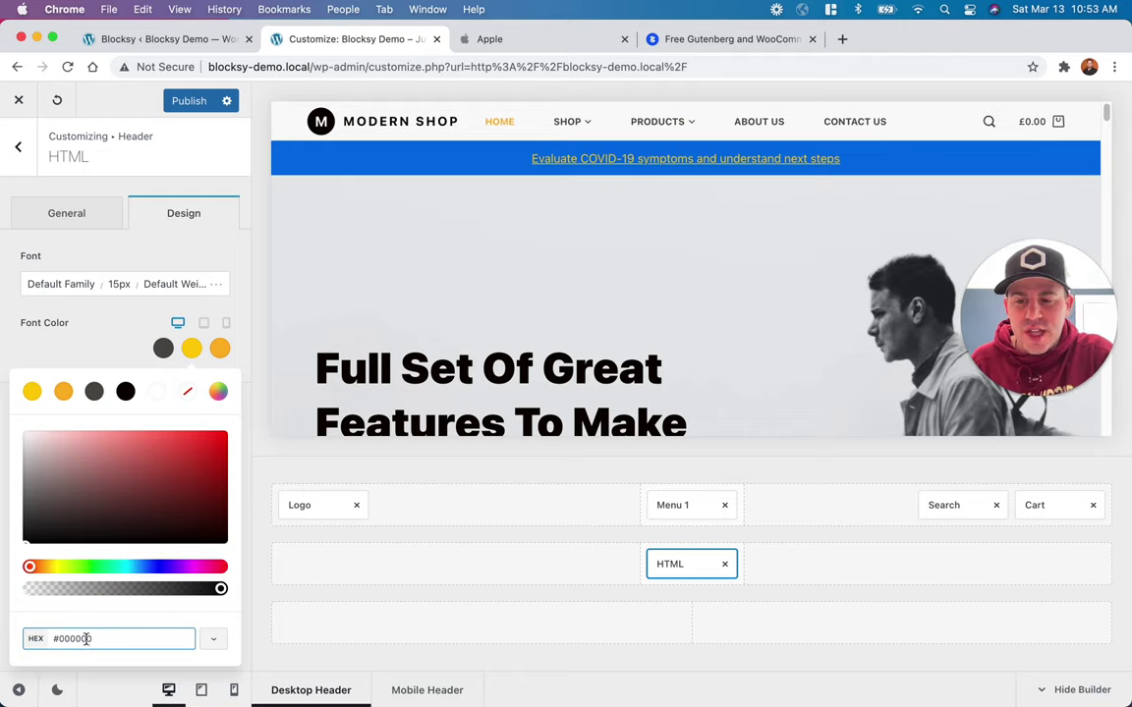
click(155, 394)
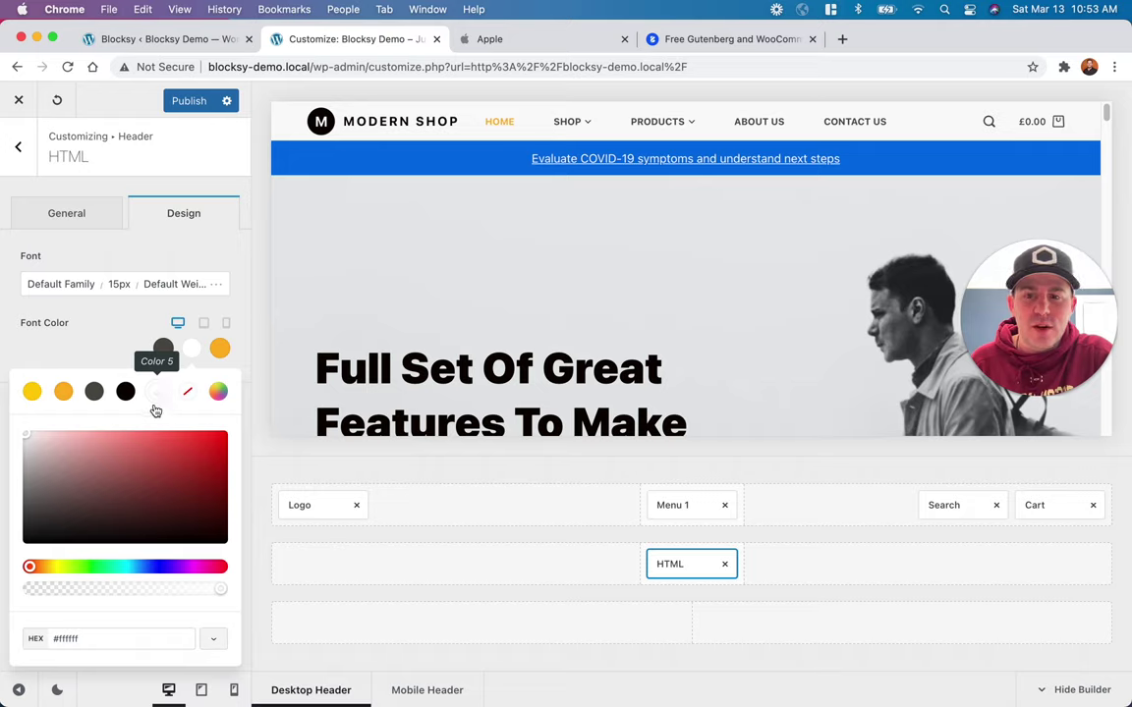
click(55, 475)
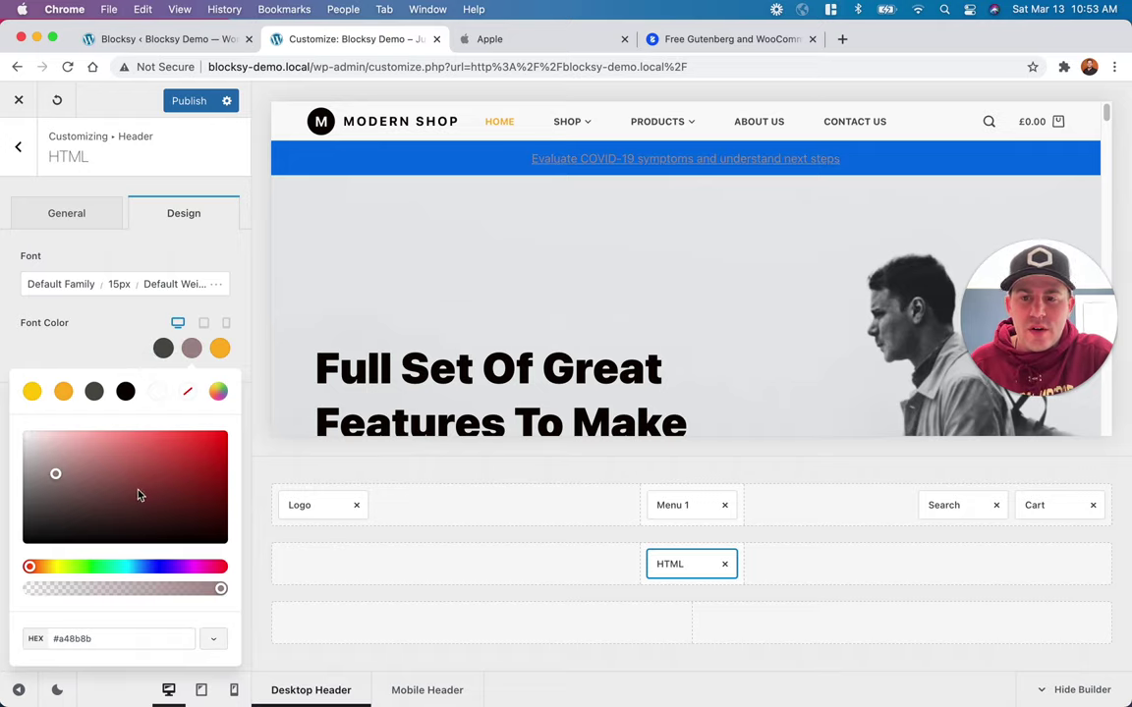
drag(138, 492, 12, 432)
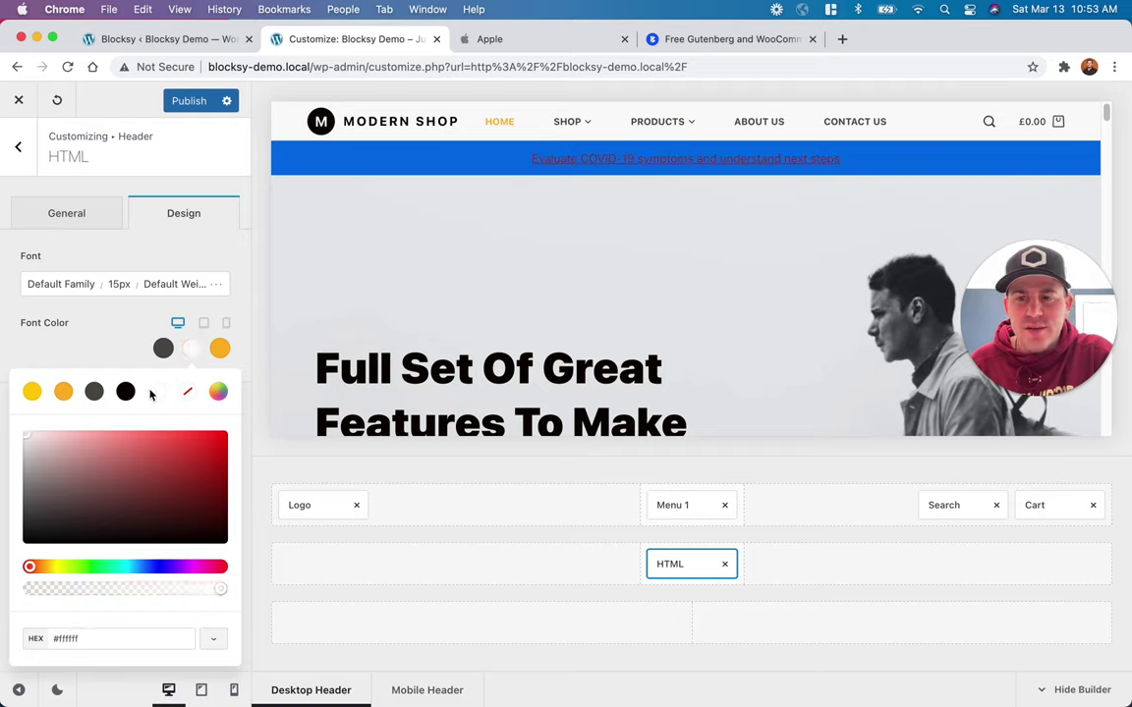
drag(116, 432, 1, 438)
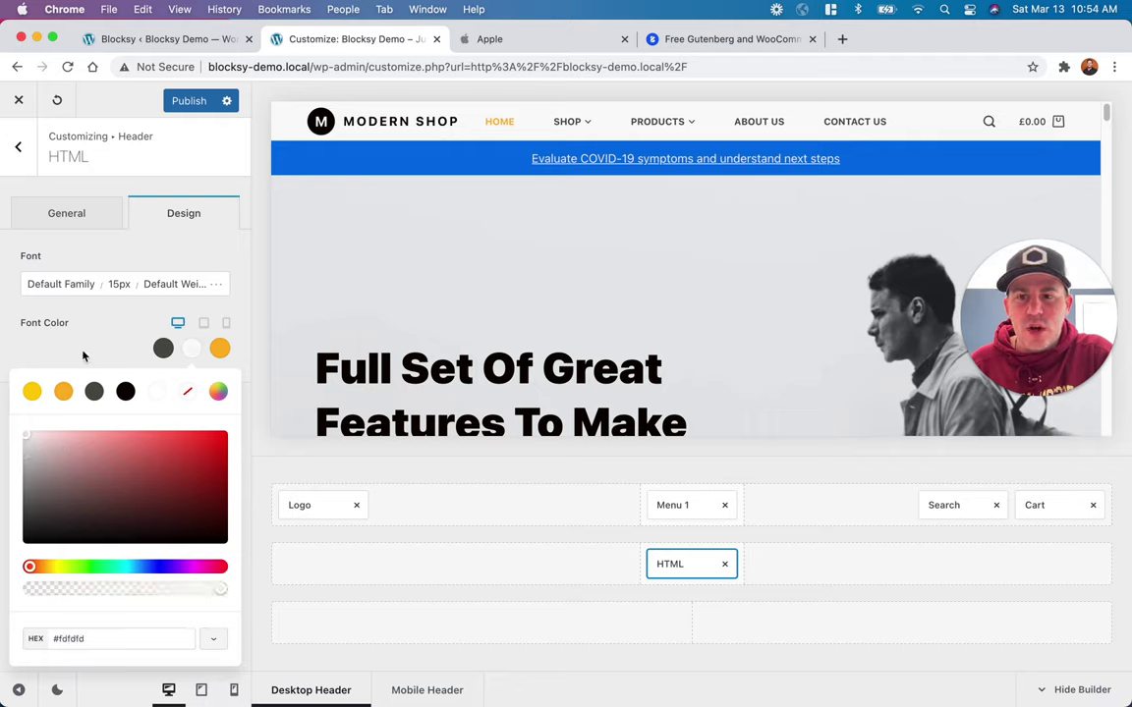
click(191, 348)
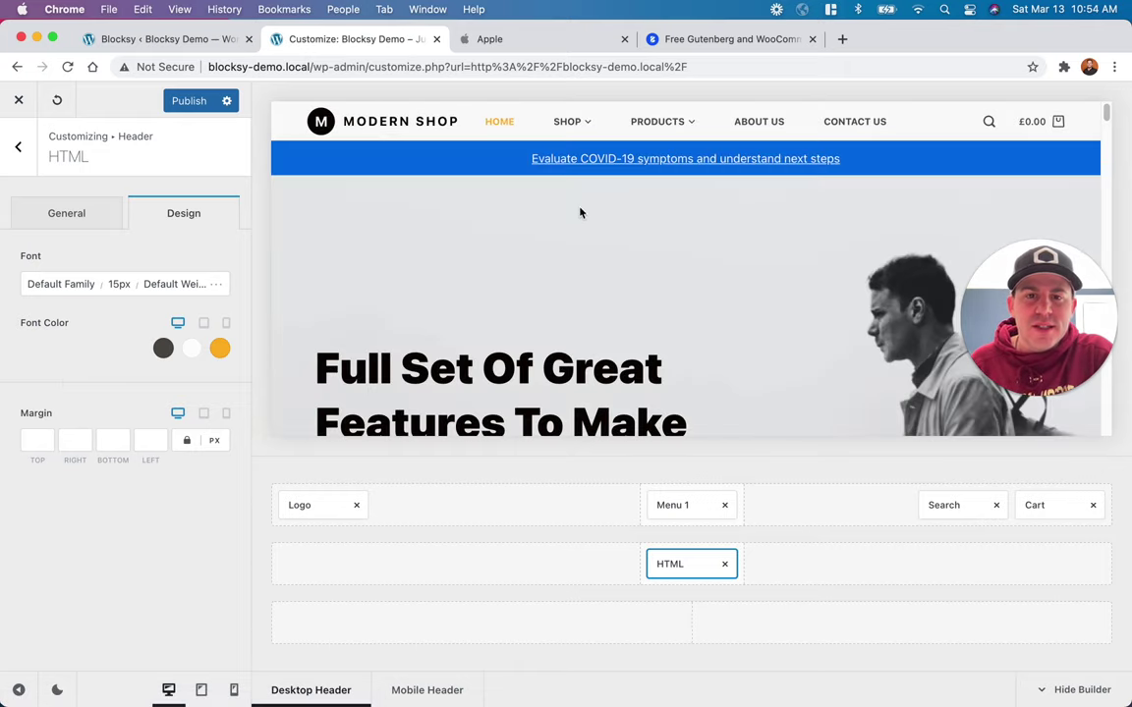
Step: Compare the banner text with the Apple homepage and set the HTML element's font size to 14 px
click(525, 45)
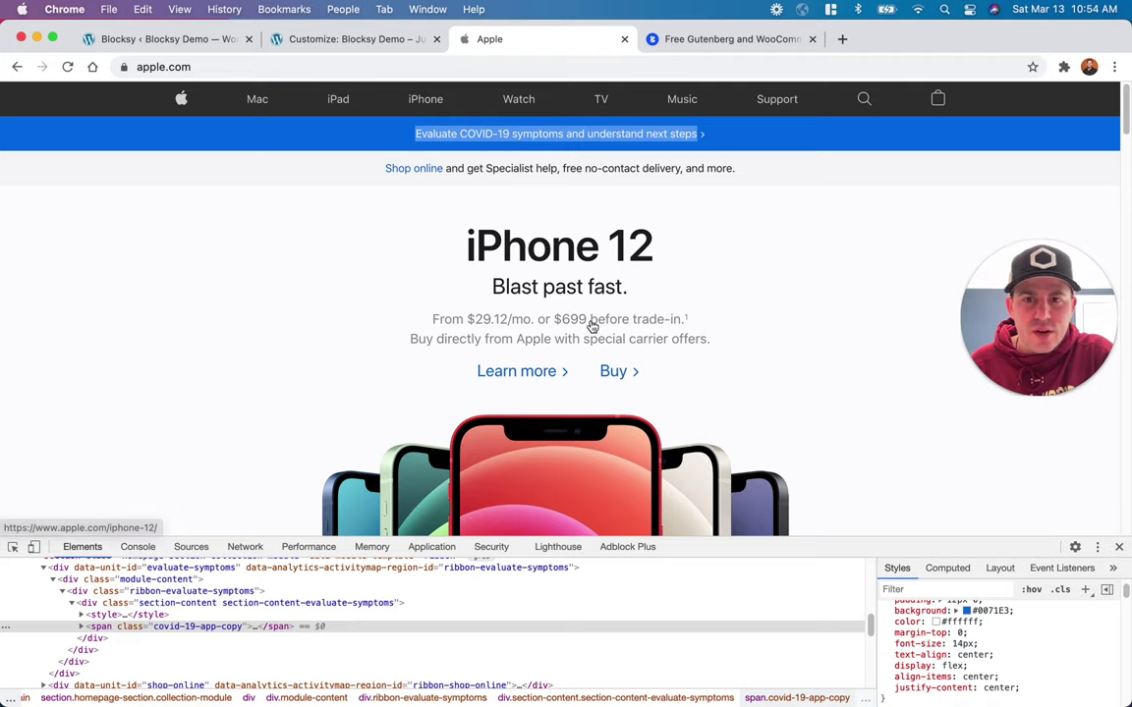
click(303, 39)
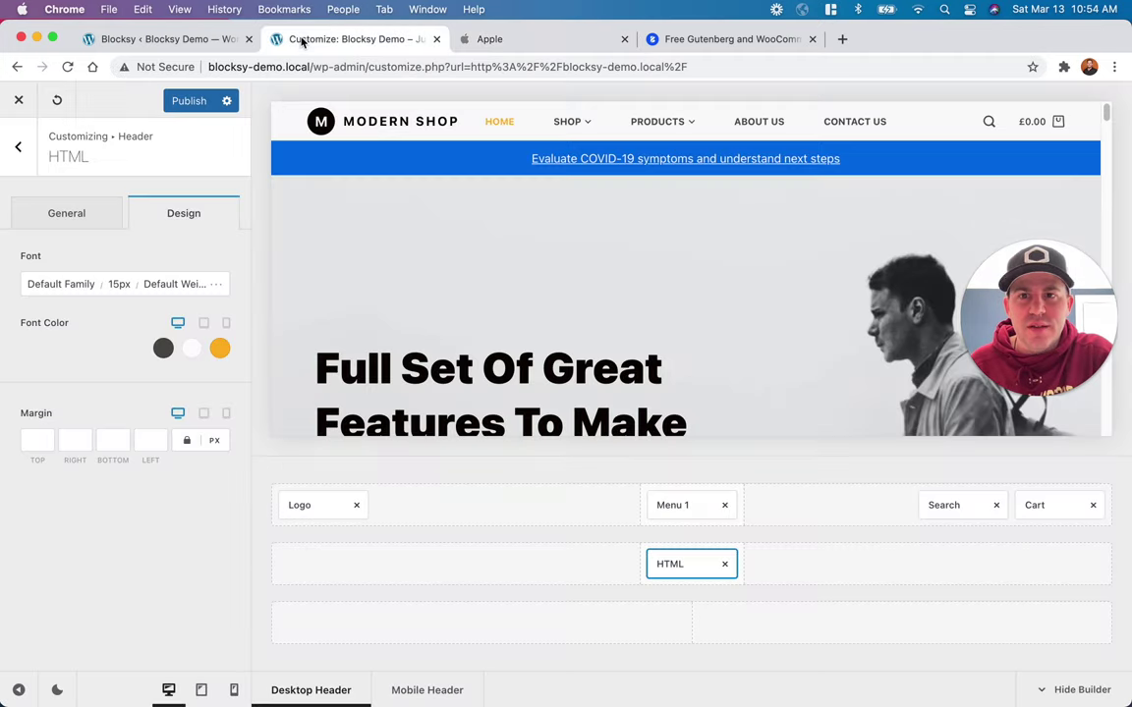
click(119, 285)
key(Down)
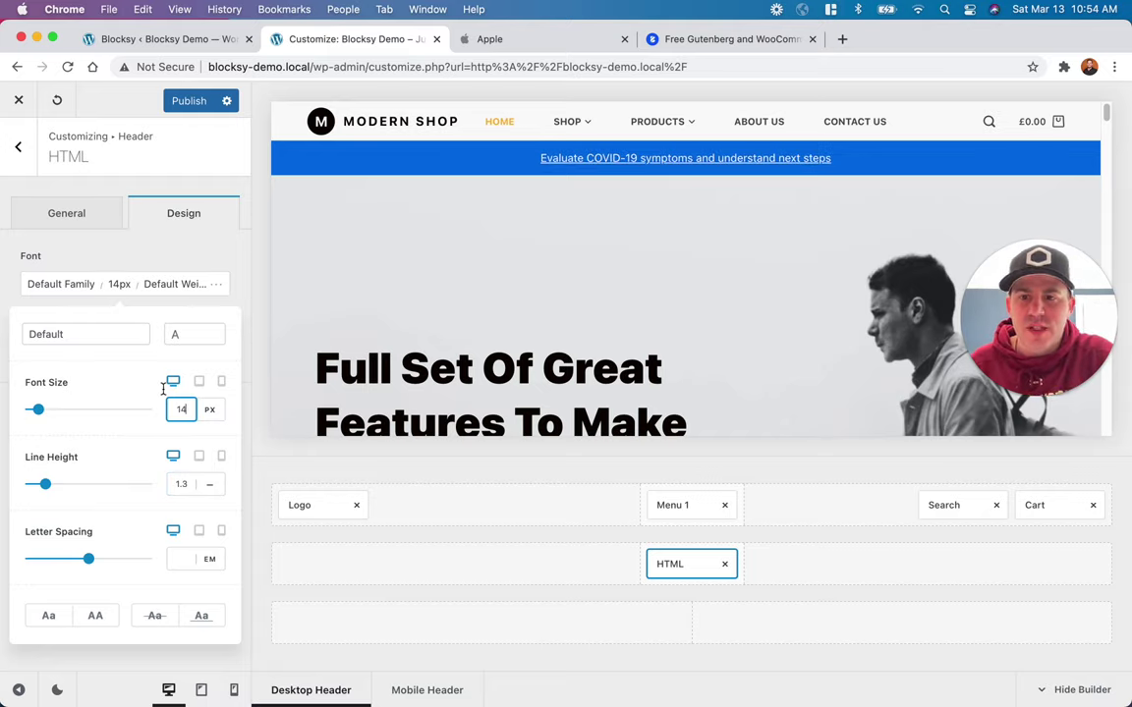
click(151, 257)
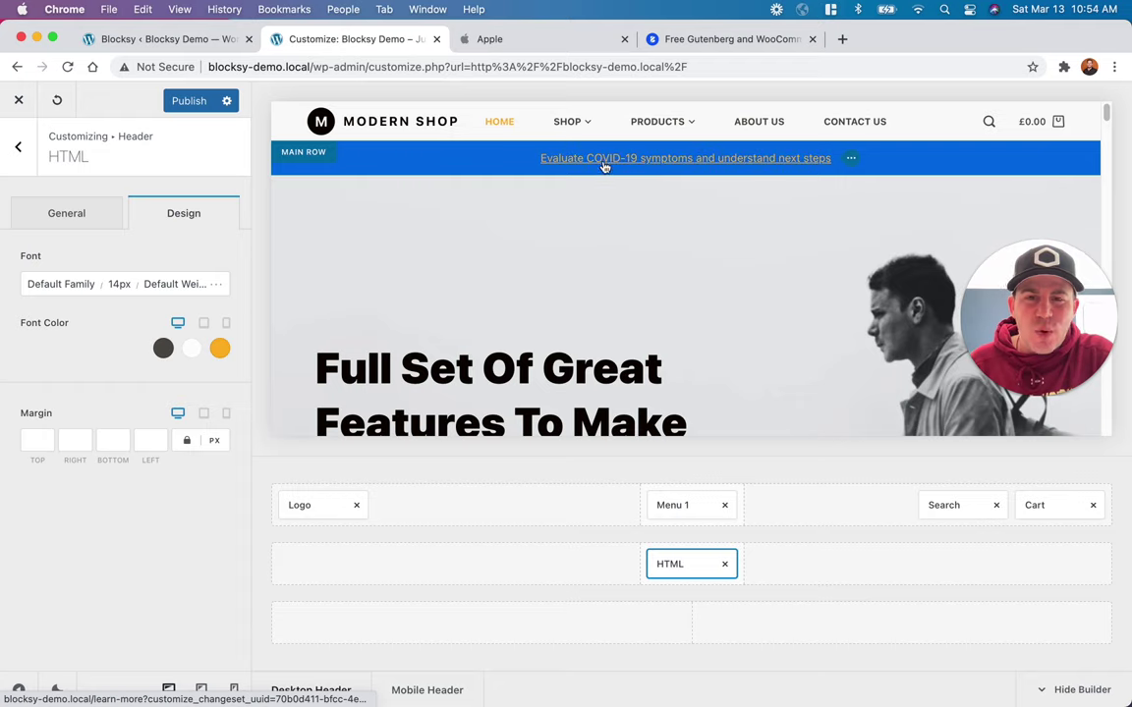
Step: Set the banner link's hover colour to light grey #cbcbcb and publish the header changes
click(510, 39)
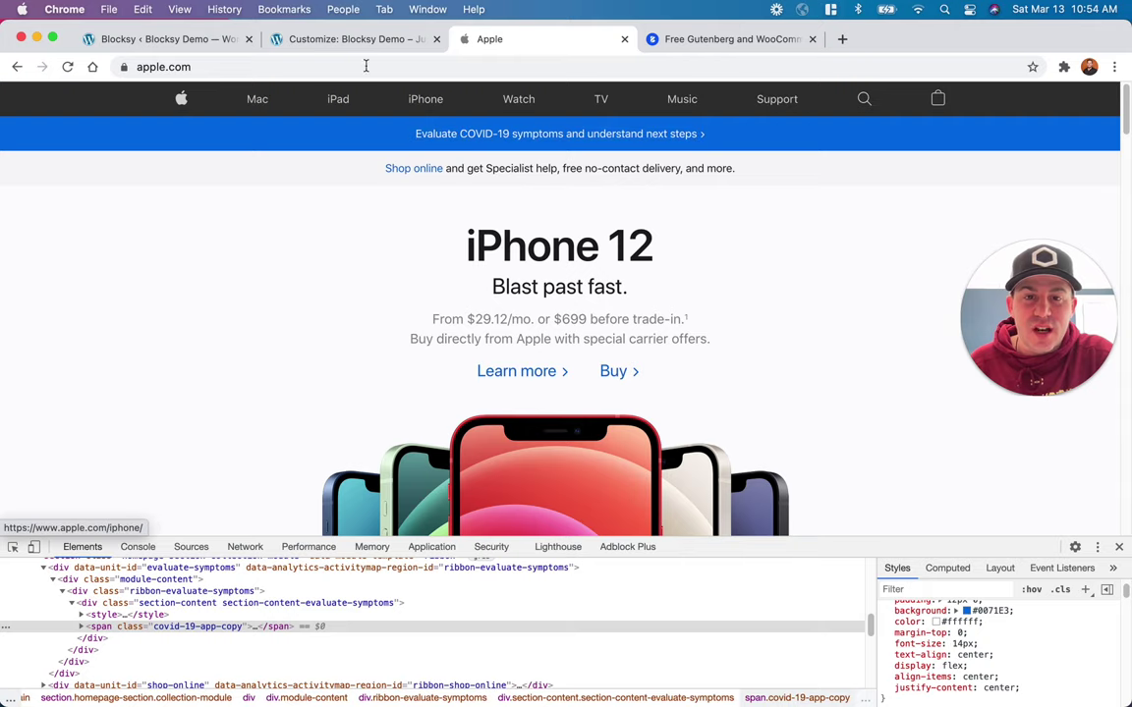
click(315, 38)
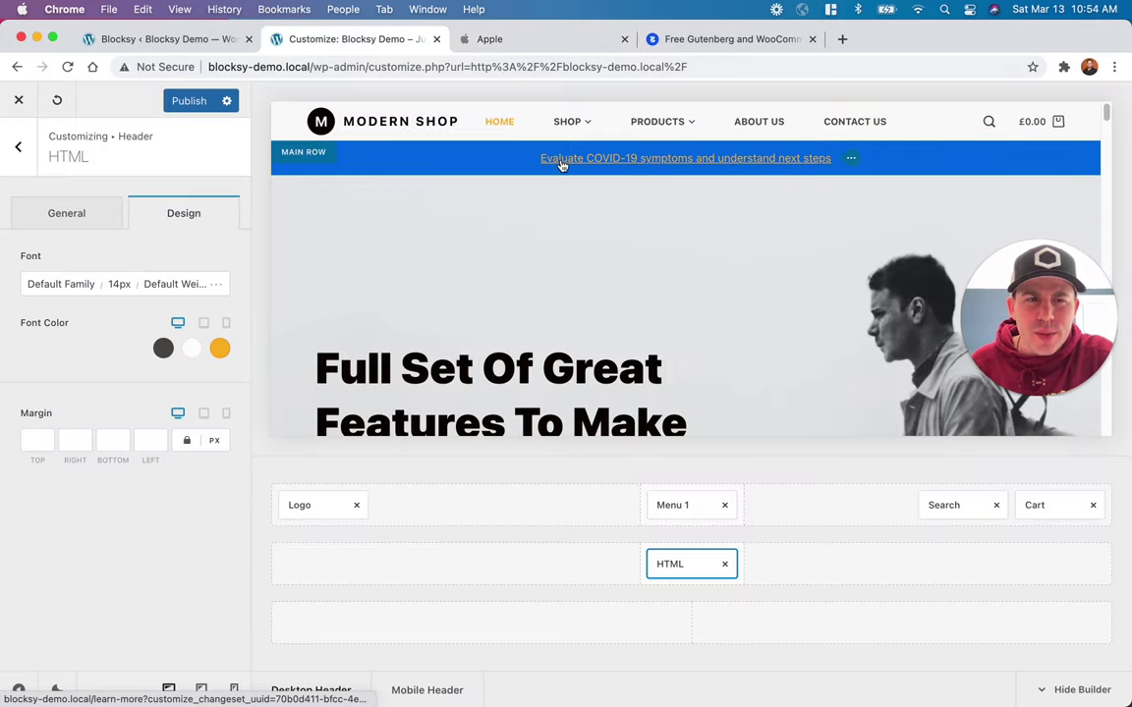
click(220, 349)
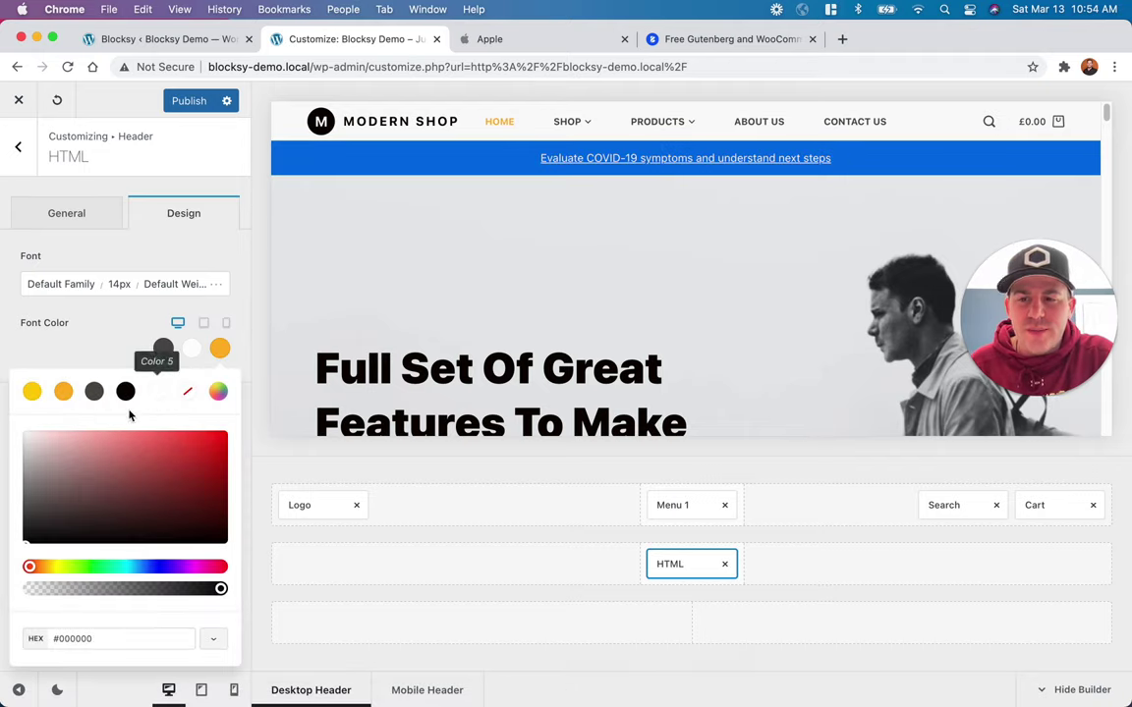
click(27, 434)
drag(31, 445, 6, 461)
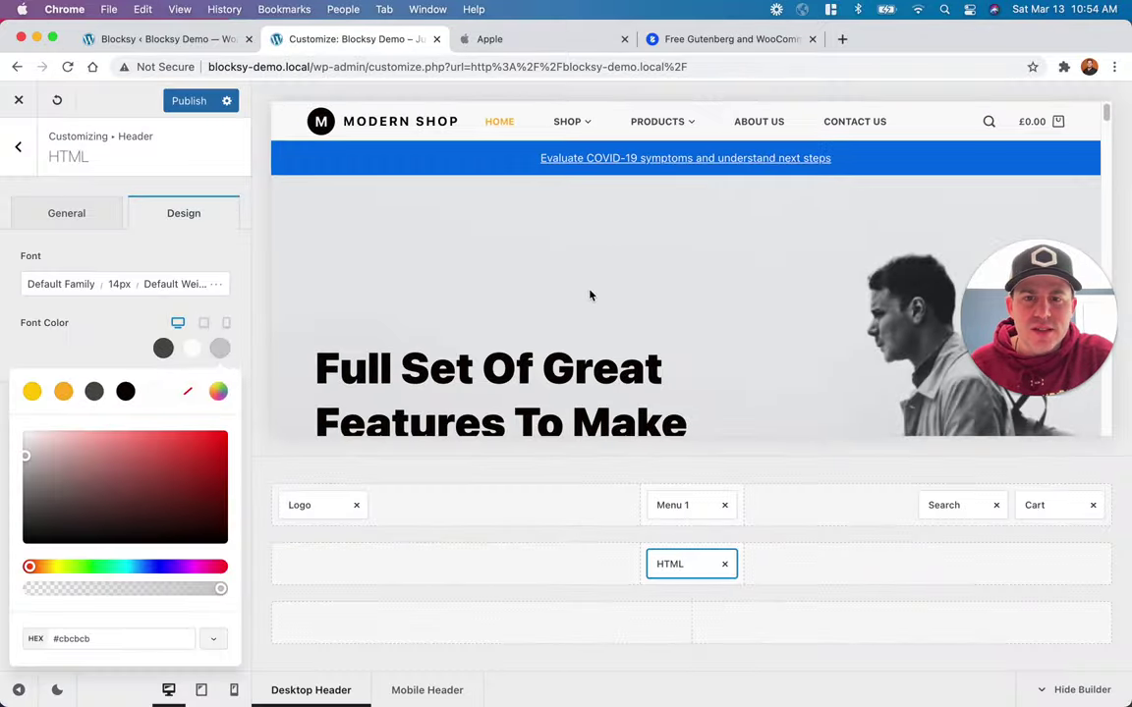
click(195, 320)
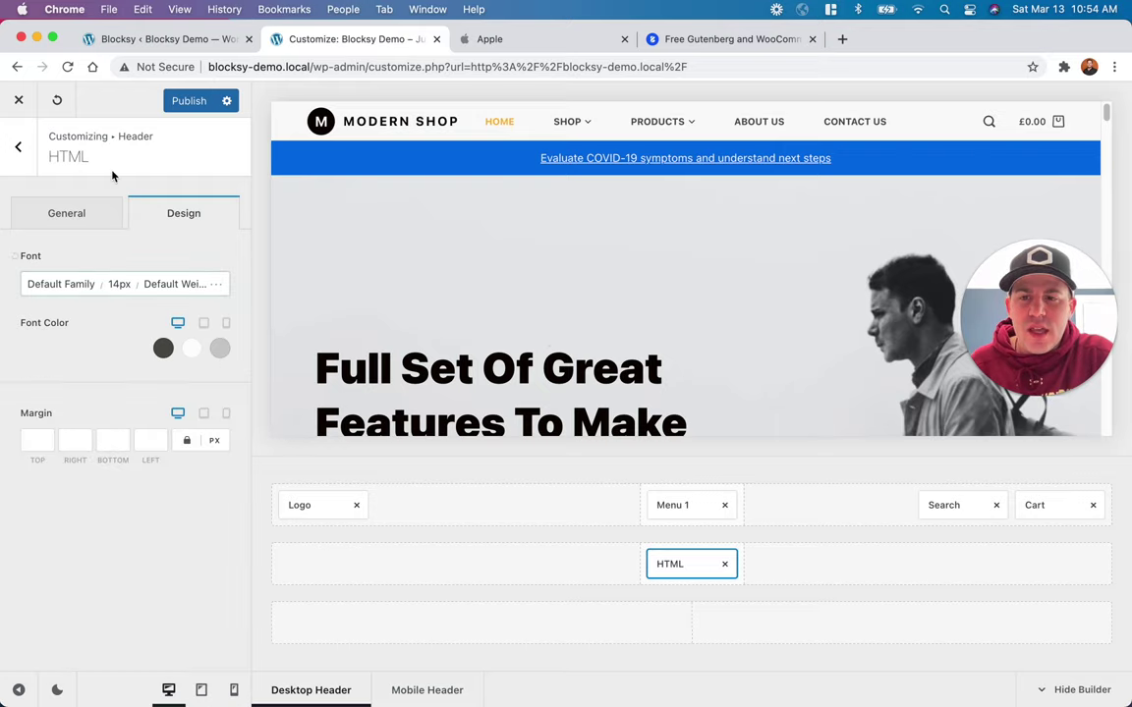
click(195, 104)
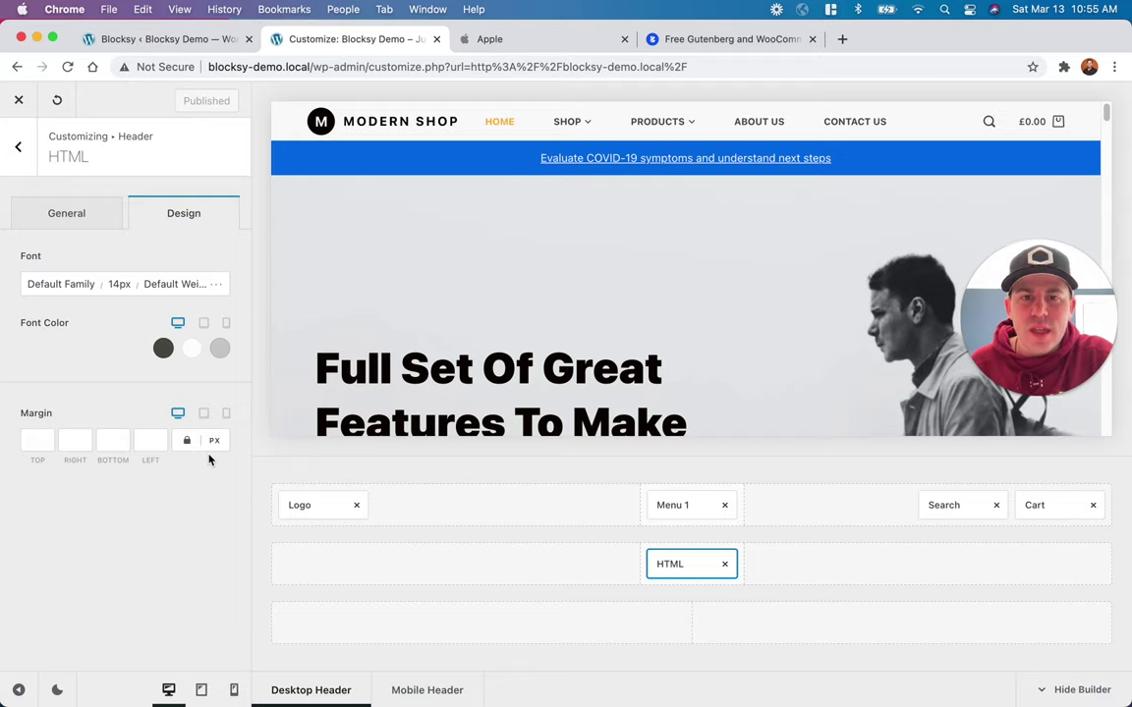
Step: Preview the header with the customizer controls hidden and compare it with the Apple homepage header
click(18, 690)
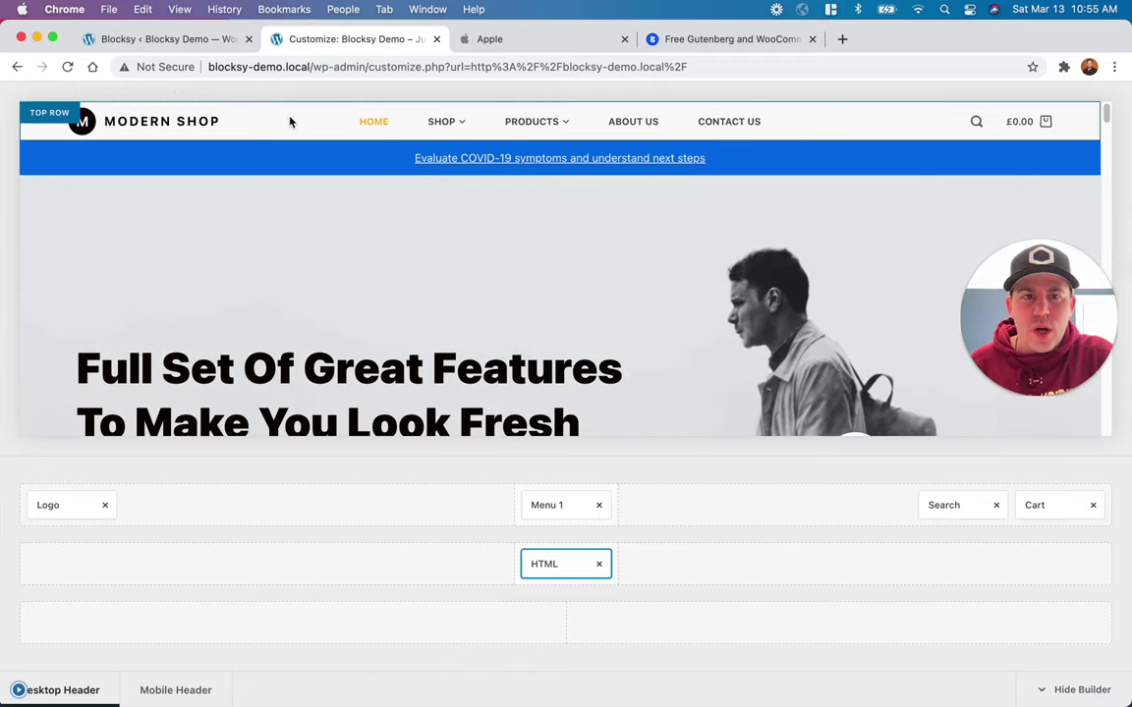
mouse_move(444, 121)
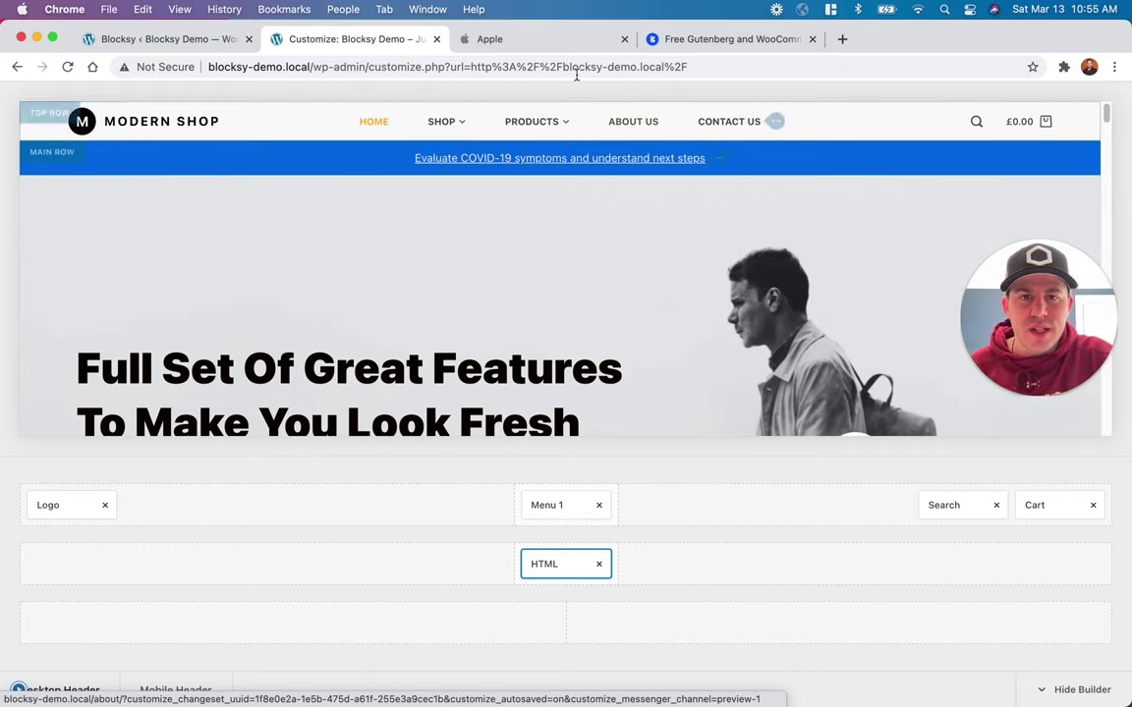
click(538, 36)
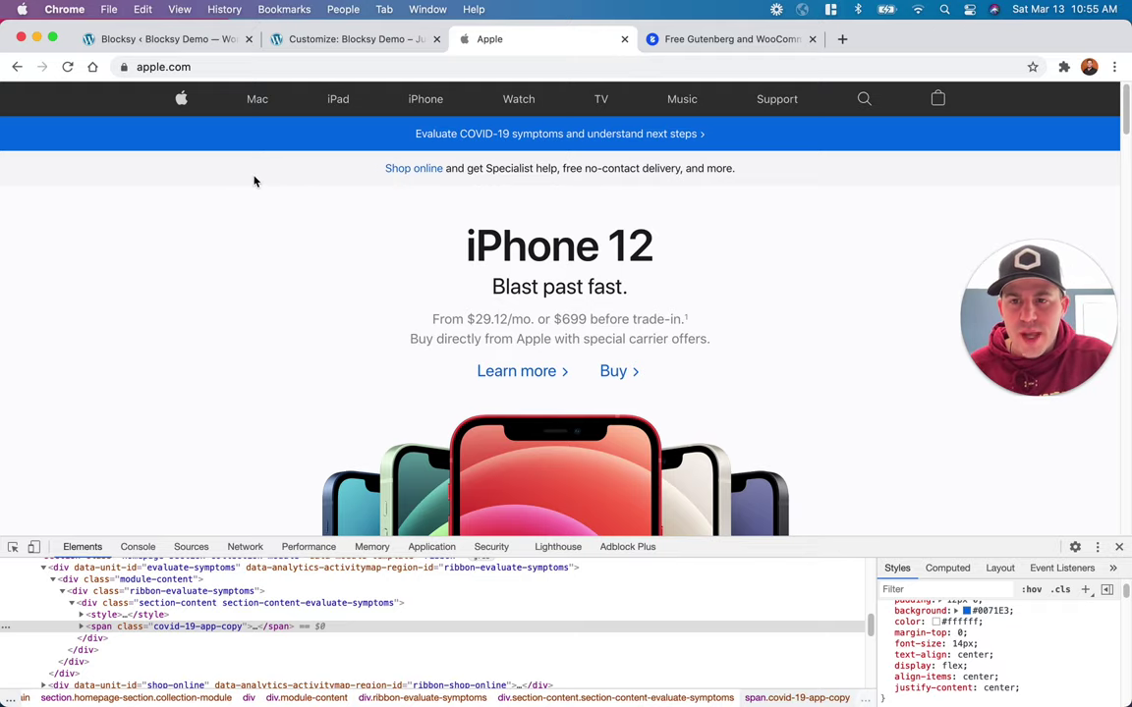
click(328, 39)
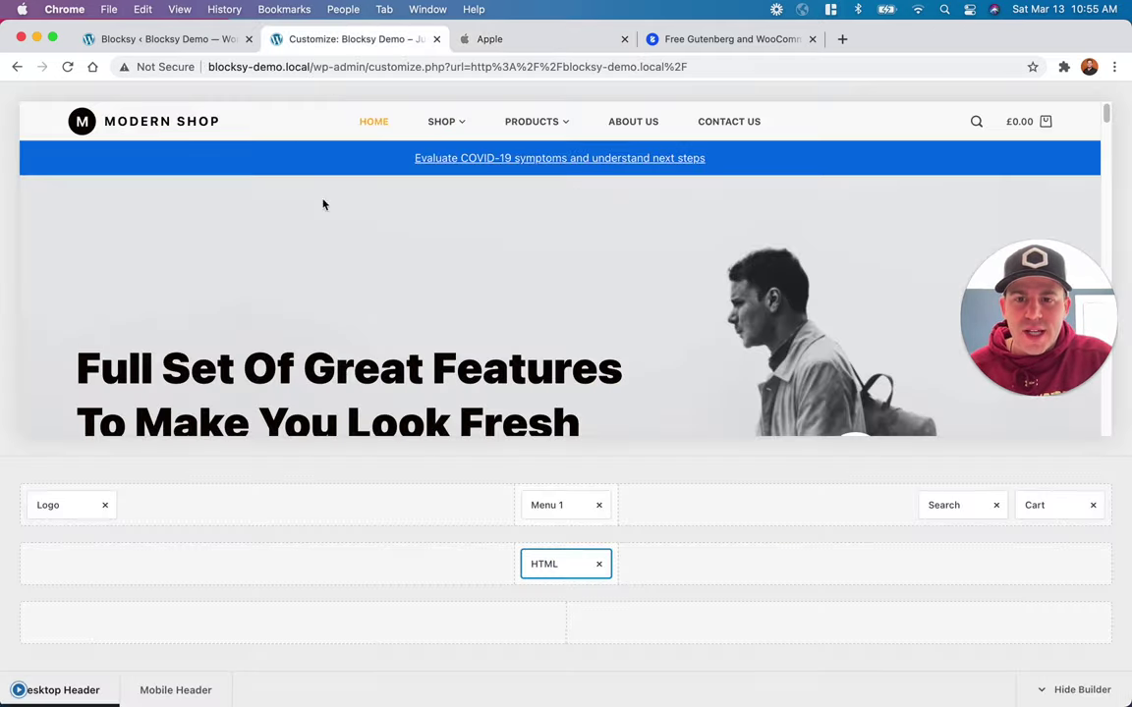
click(15, 690)
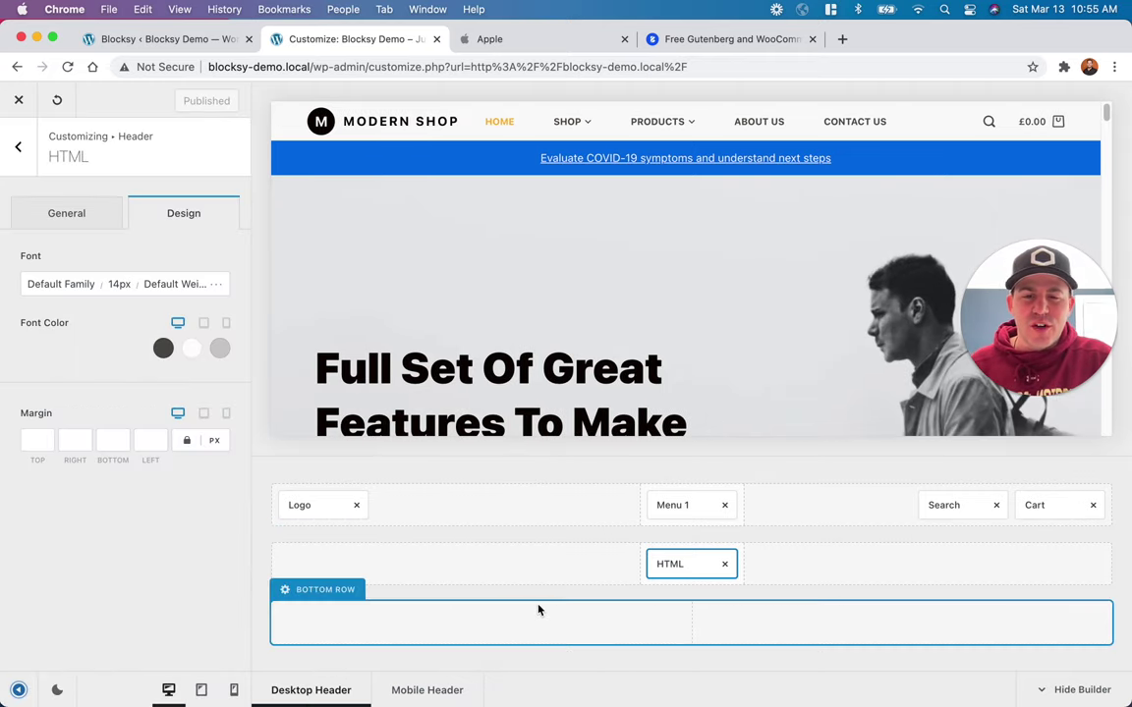
Step: Set the header bottom row's desktop minimum height to 44 px
click(326, 596)
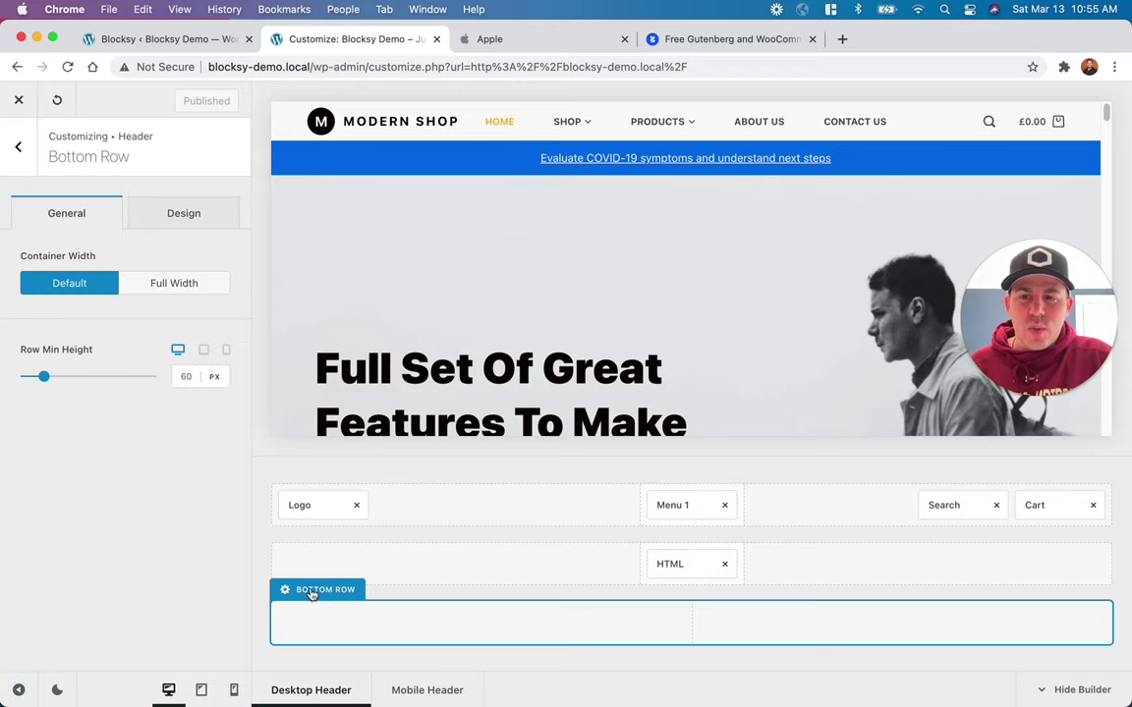
click(194, 375)
drag(194, 375, 174, 375)
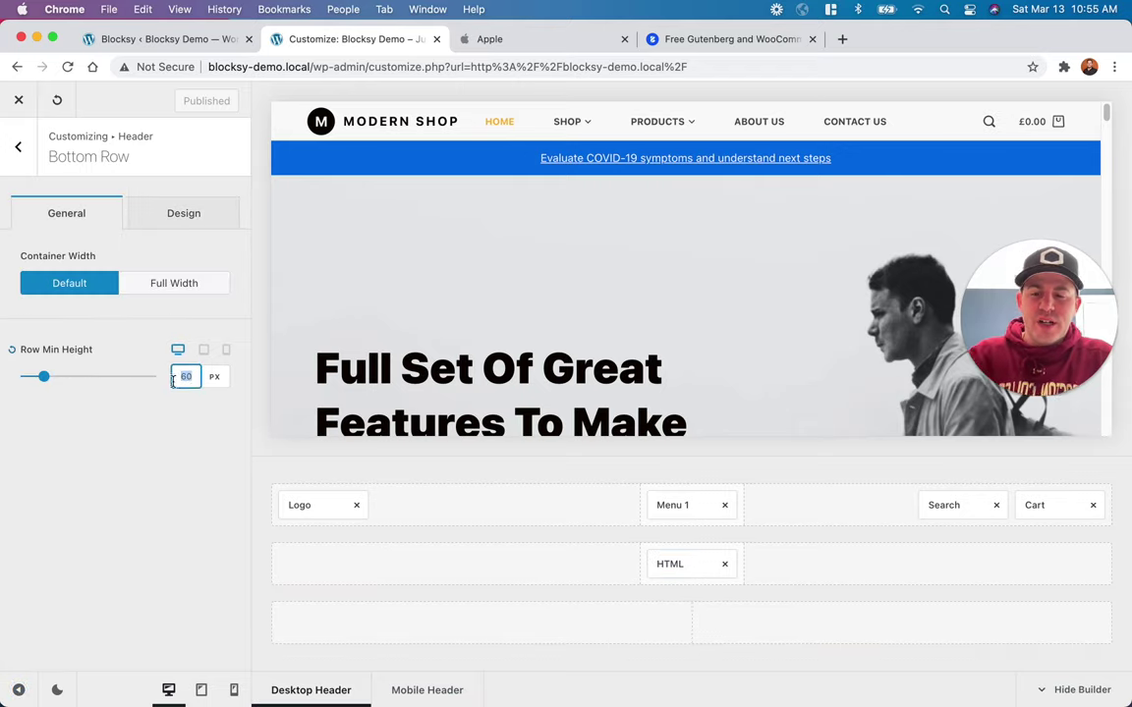
text(44)
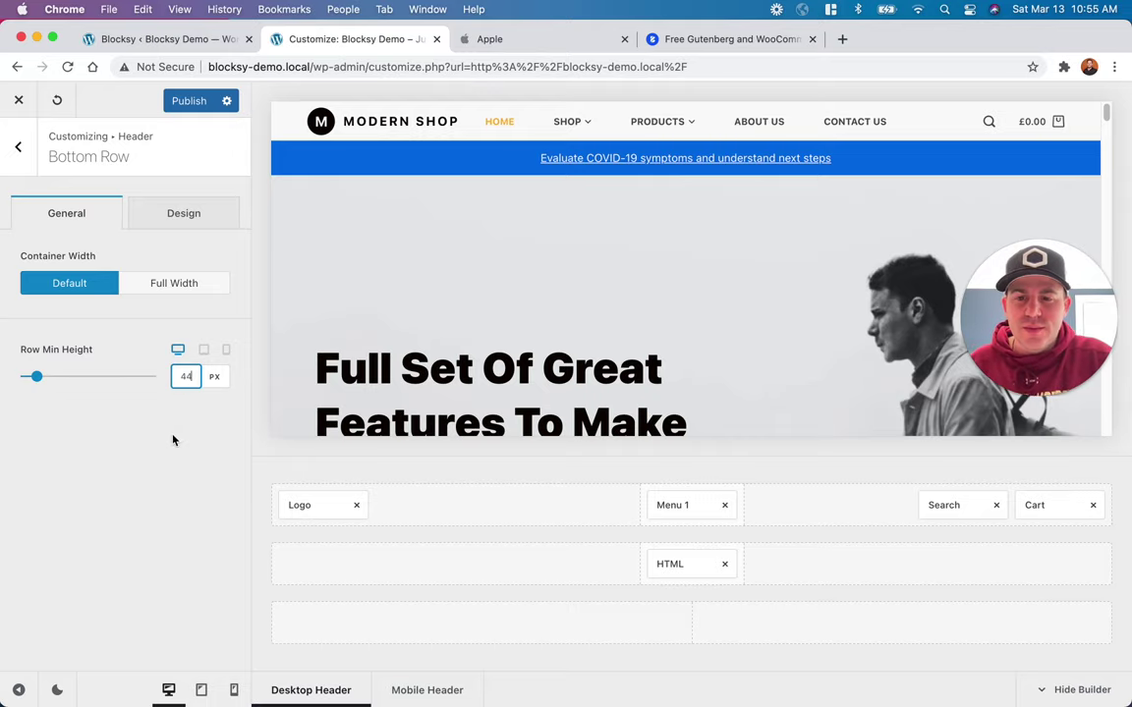
click(173, 439)
Step: Inspect the shop-online ribbon on the Apple homepage and copy its background colour code, #fbfbfd
click(183, 224)
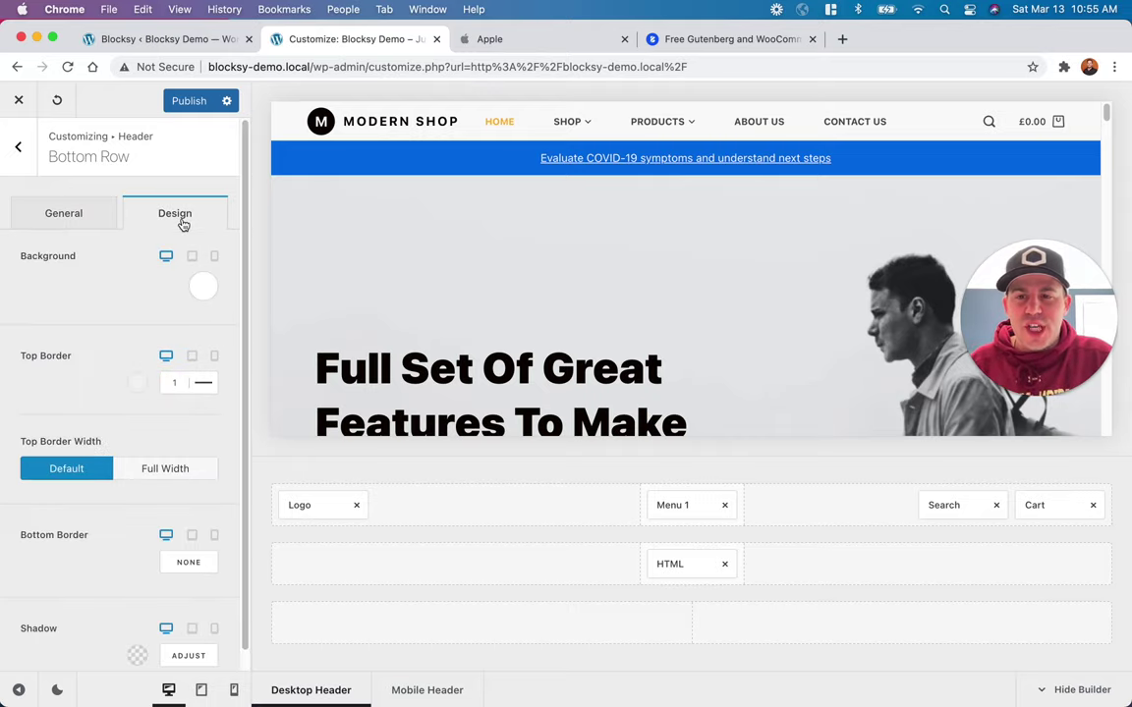
click(550, 41)
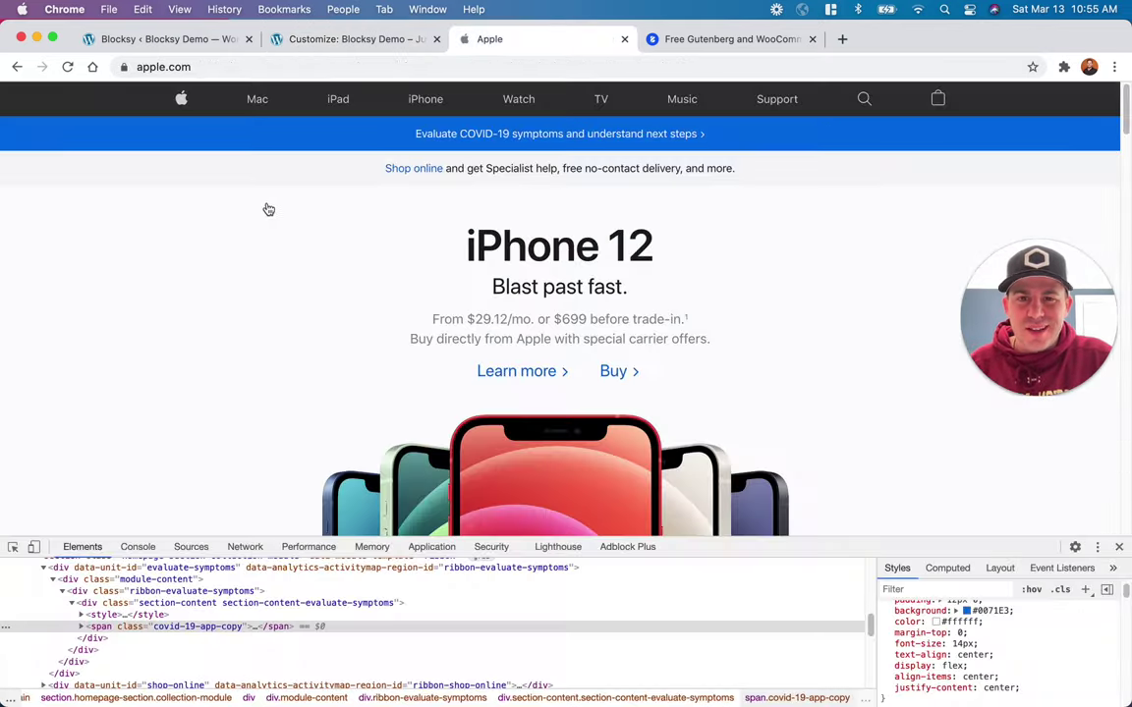
right_click(285, 173)
click(324, 411)
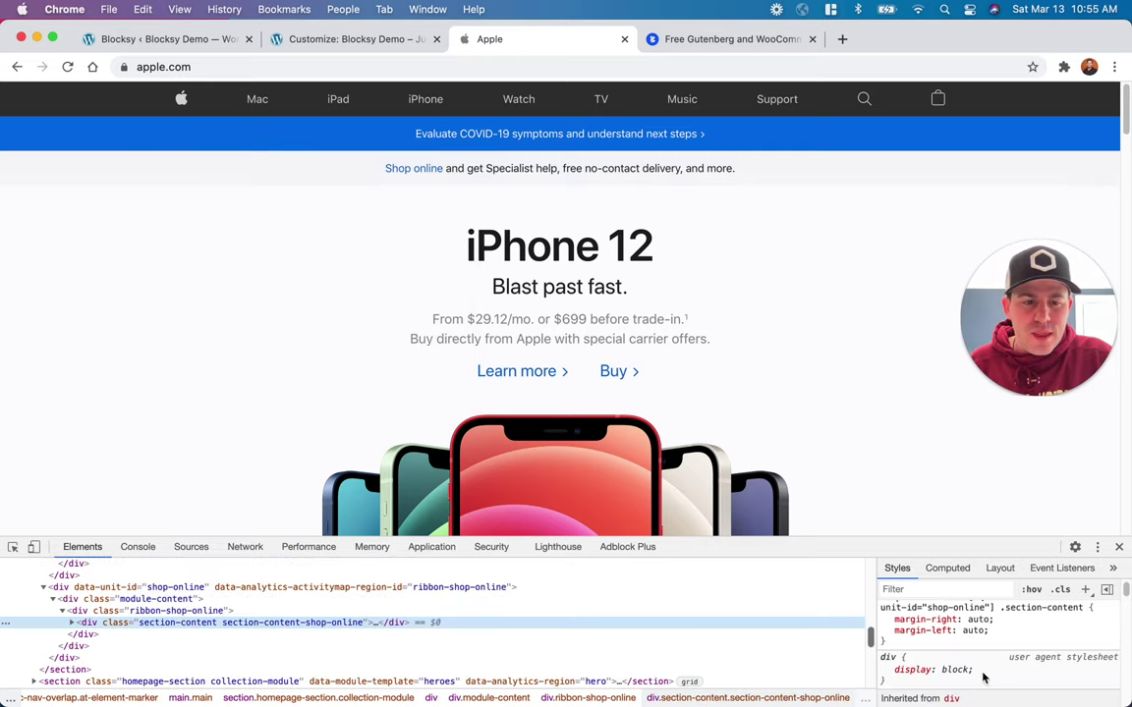
scroll(983, 657, up, 3)
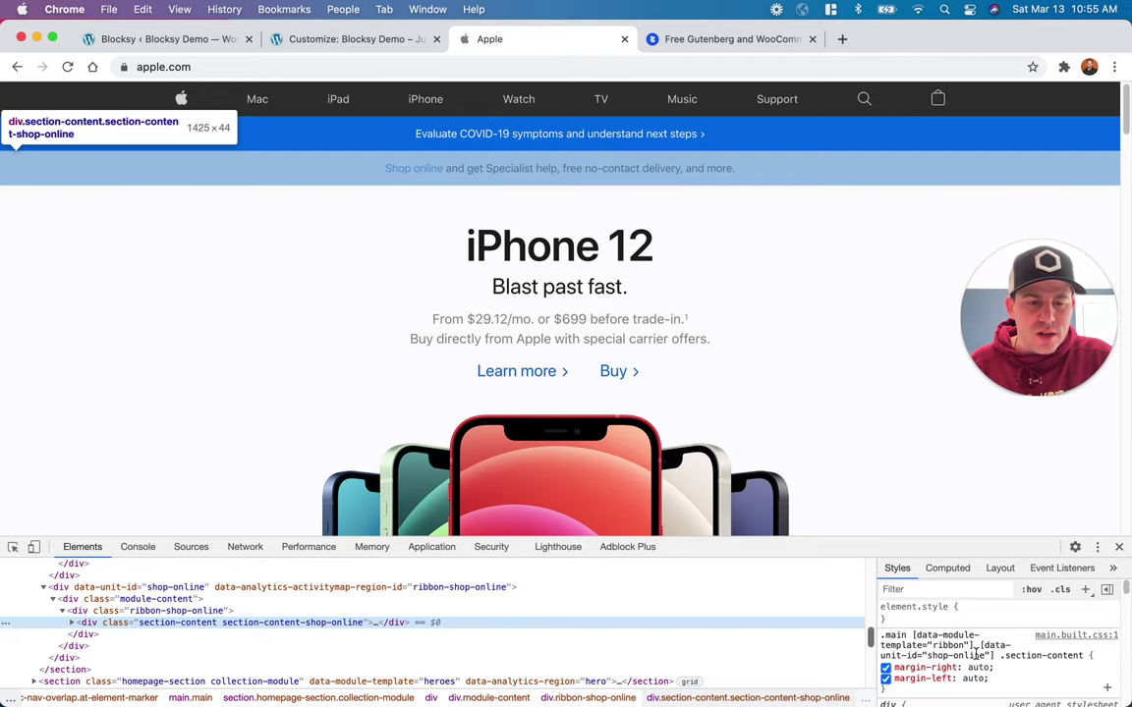
click(139, 589)
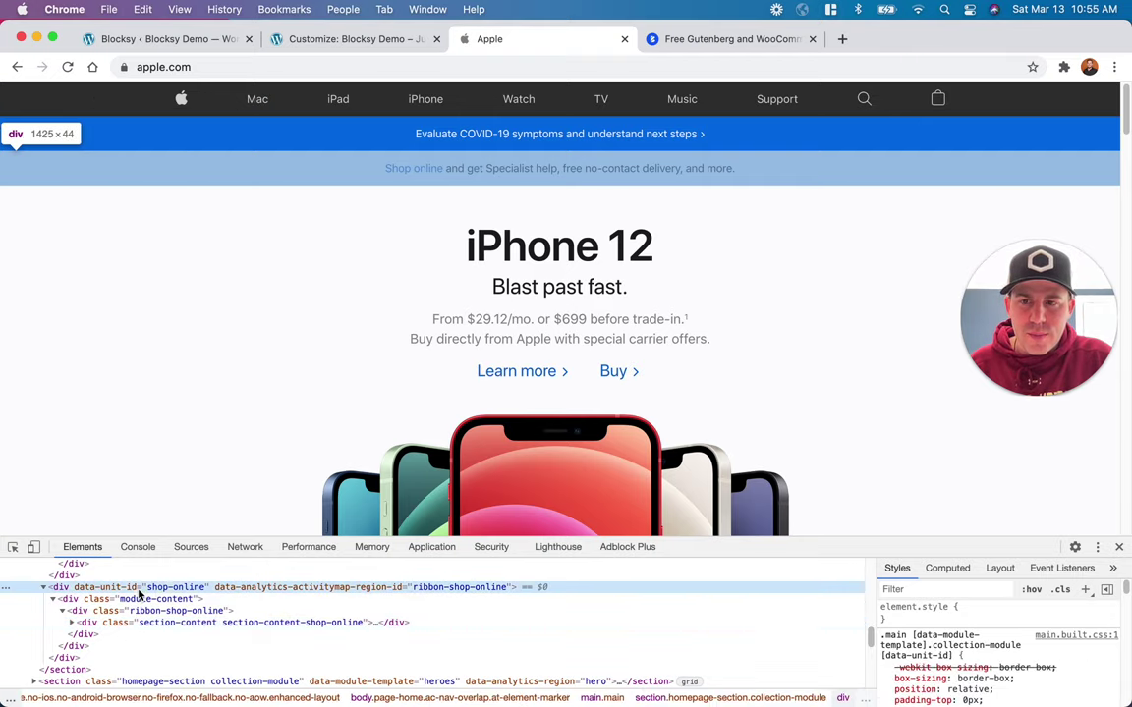
scroll(983, 643, down, 10)
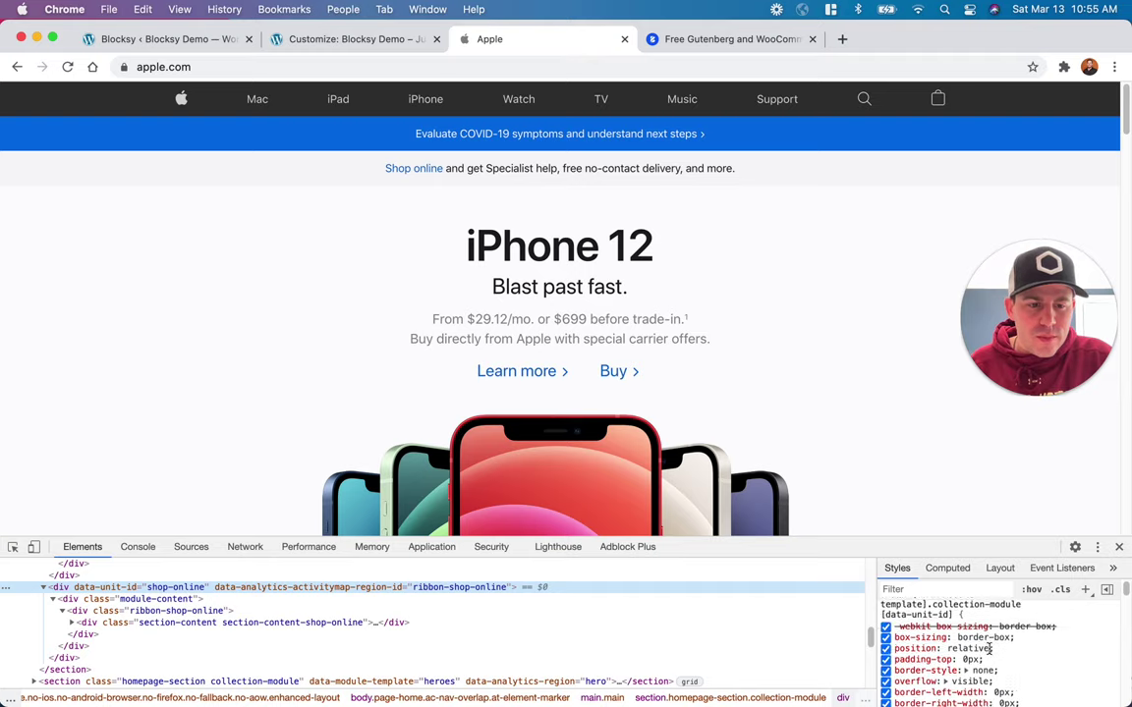
scroll(990, 649, down, 2)
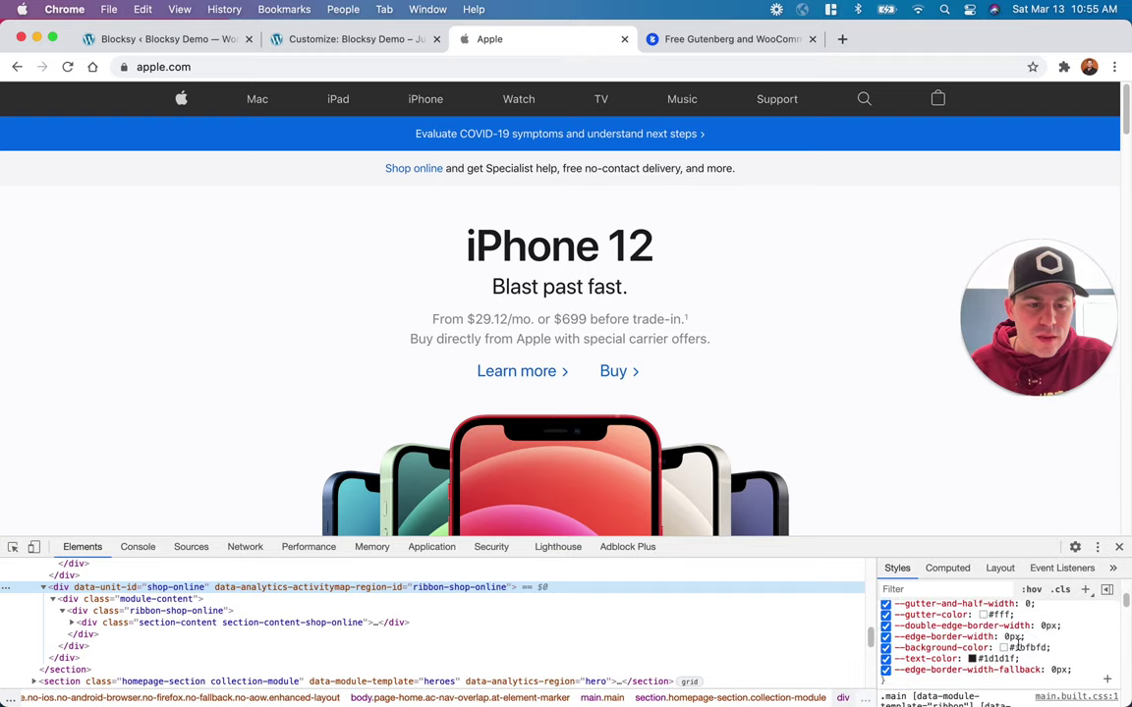
drag(1012, 648, 1040, 647)
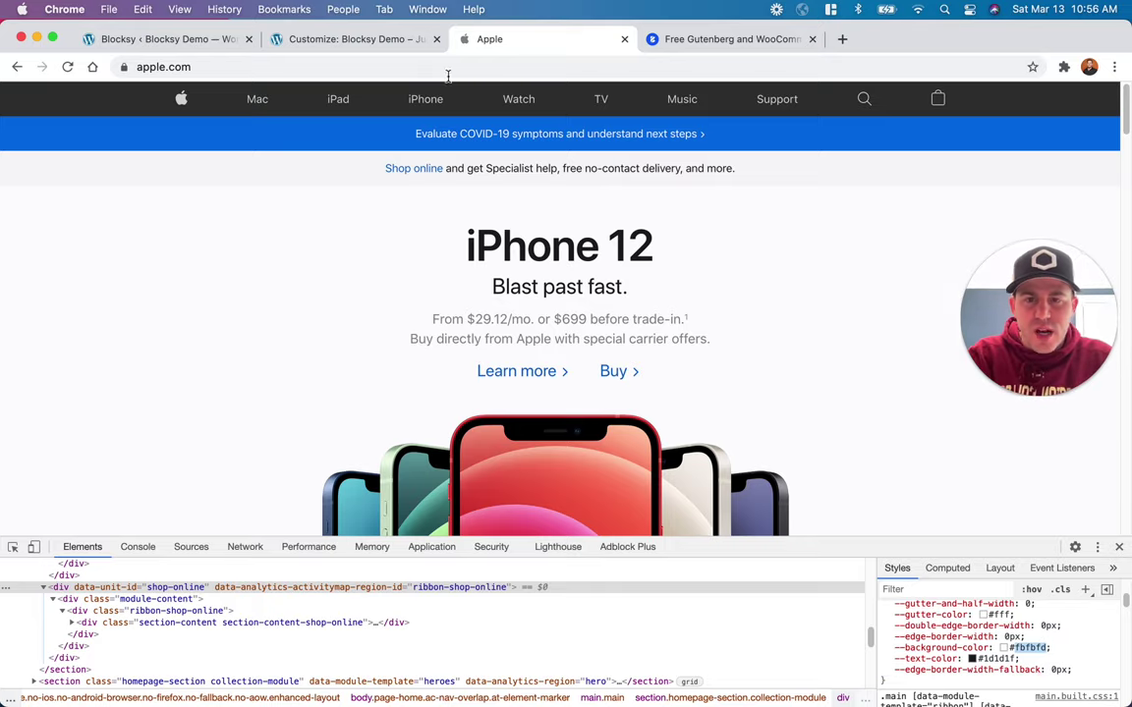
Step: Set the header bottom row's desktop background colour to #fbfbfd and return to the header elements list
click(374, 41)
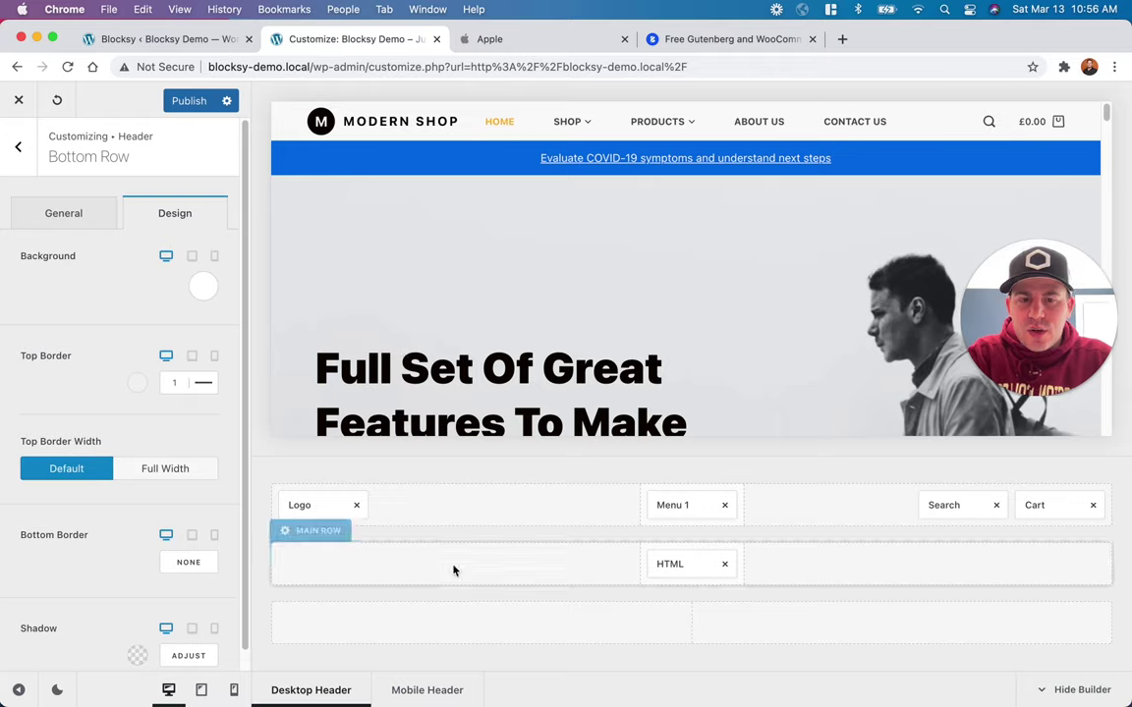
click(202, 286)
click(59, 624)
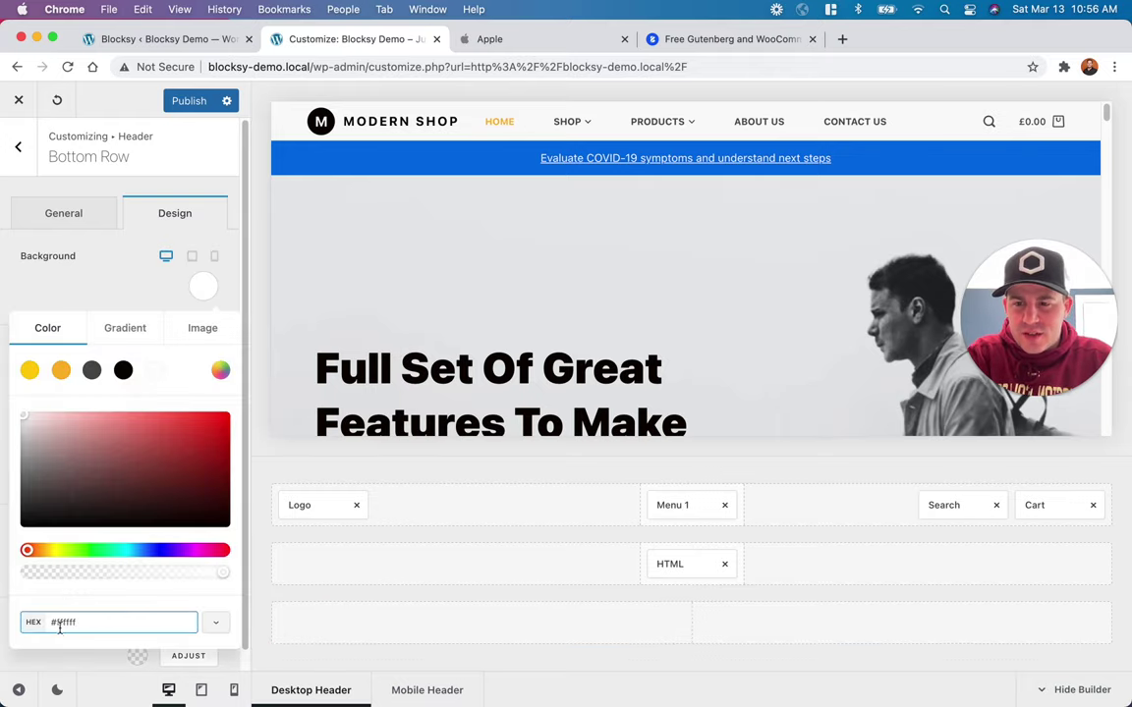
triple_click(96, 622)
text(#fbfbfd)
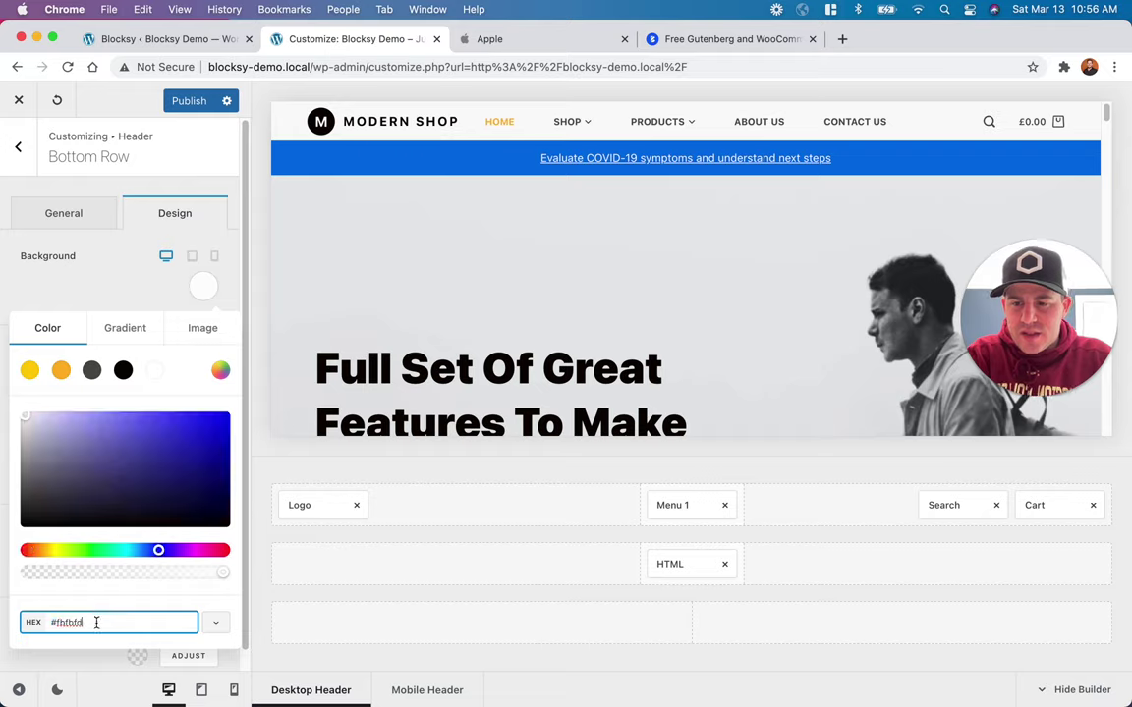
click(119, 249)
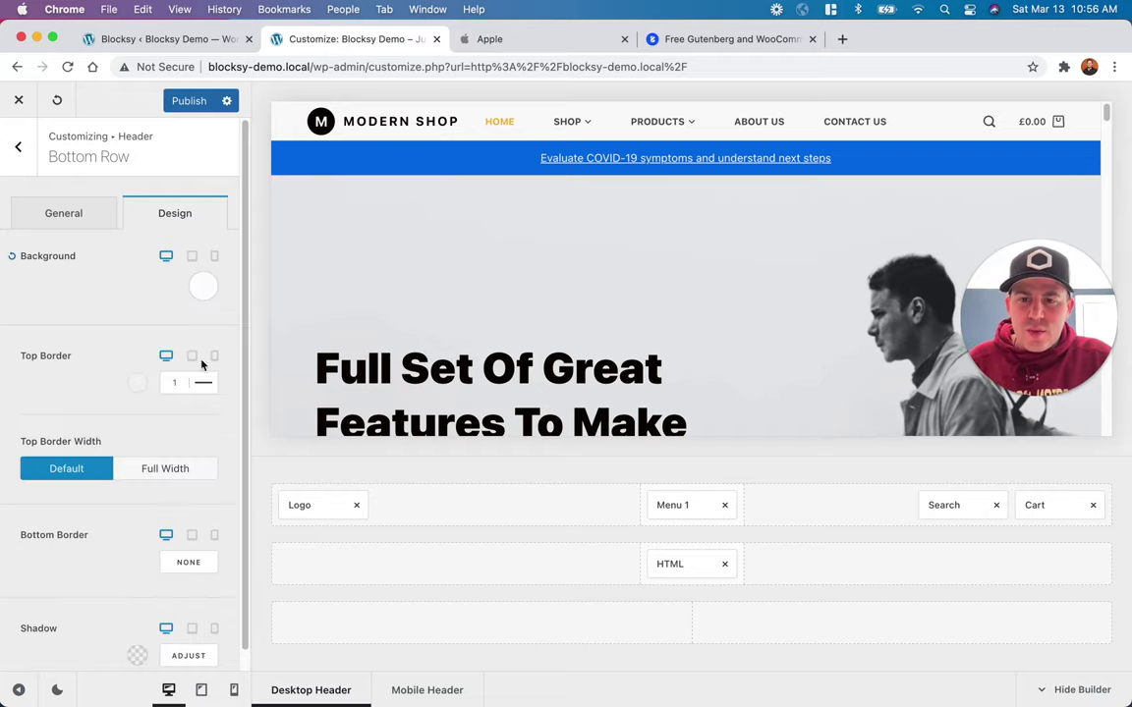
click(87, 218)
click(18, 145)
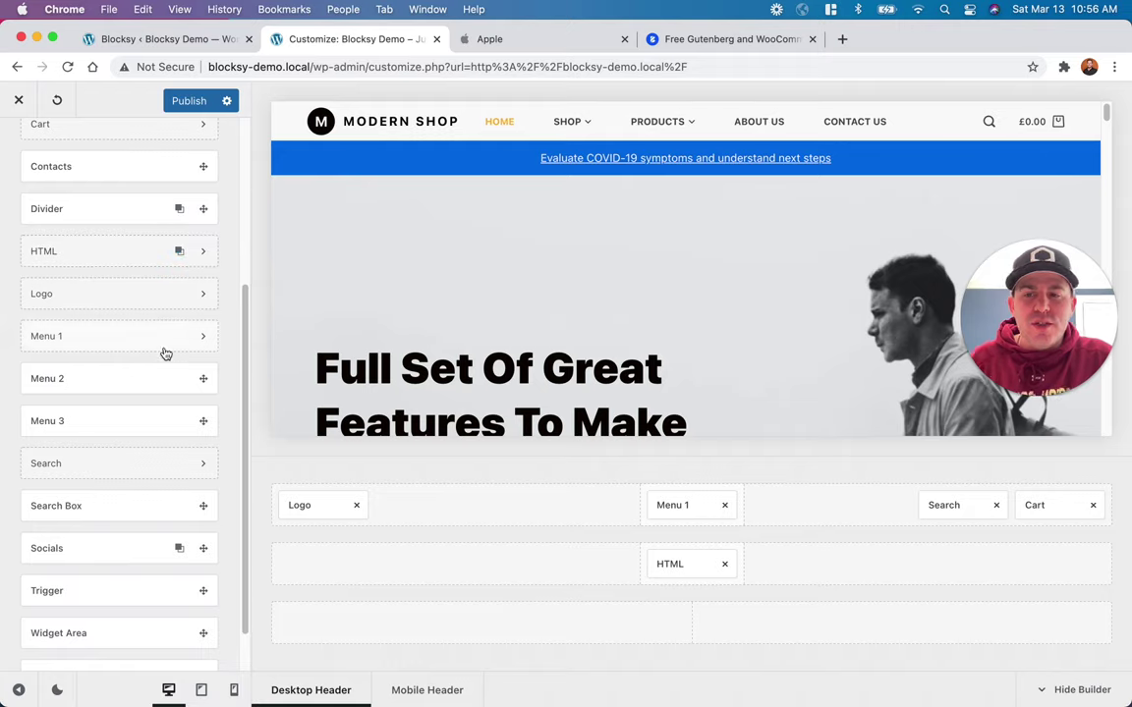
Step: Try Menu 2 in the centre of the bottom row, remove it, and place a clone of the HTML element there instead
drag(98, 384, 683, 623)
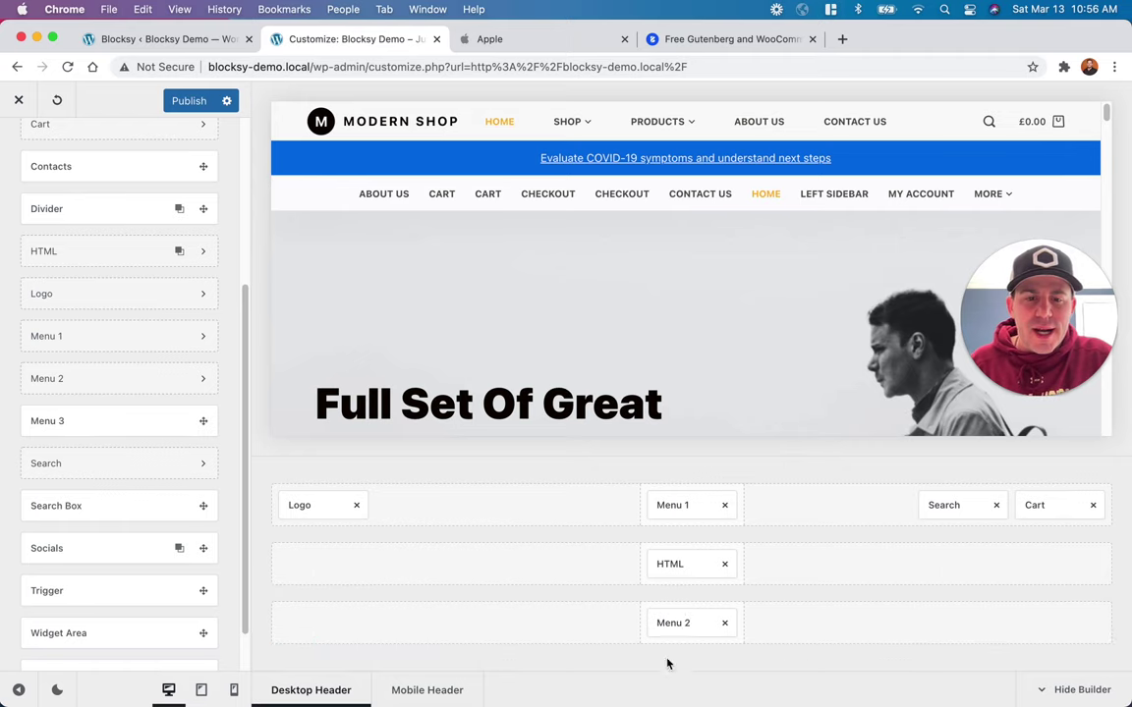
click(724, 624)
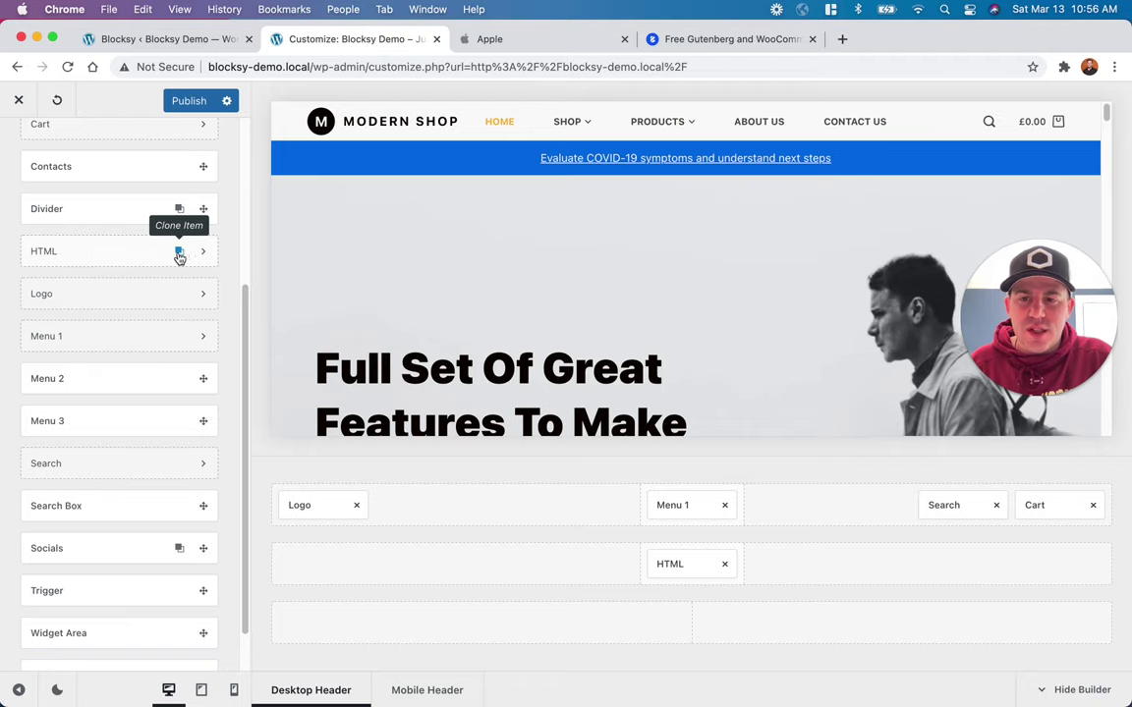
click(179, 253)
drag(54, 296, 677, 609)
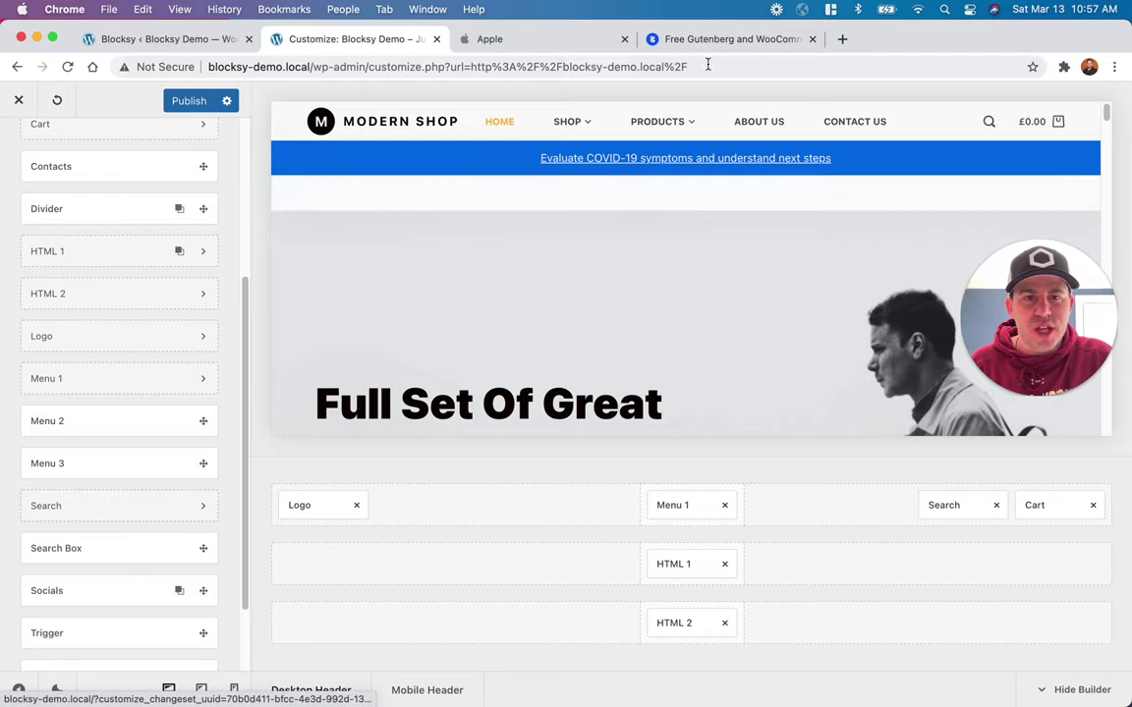
Step: Set the HTML 2 element's initial link colour to dark grey #504e4a and its link hover colour to black #0a0500
click(671, 623)
click(182, 215)
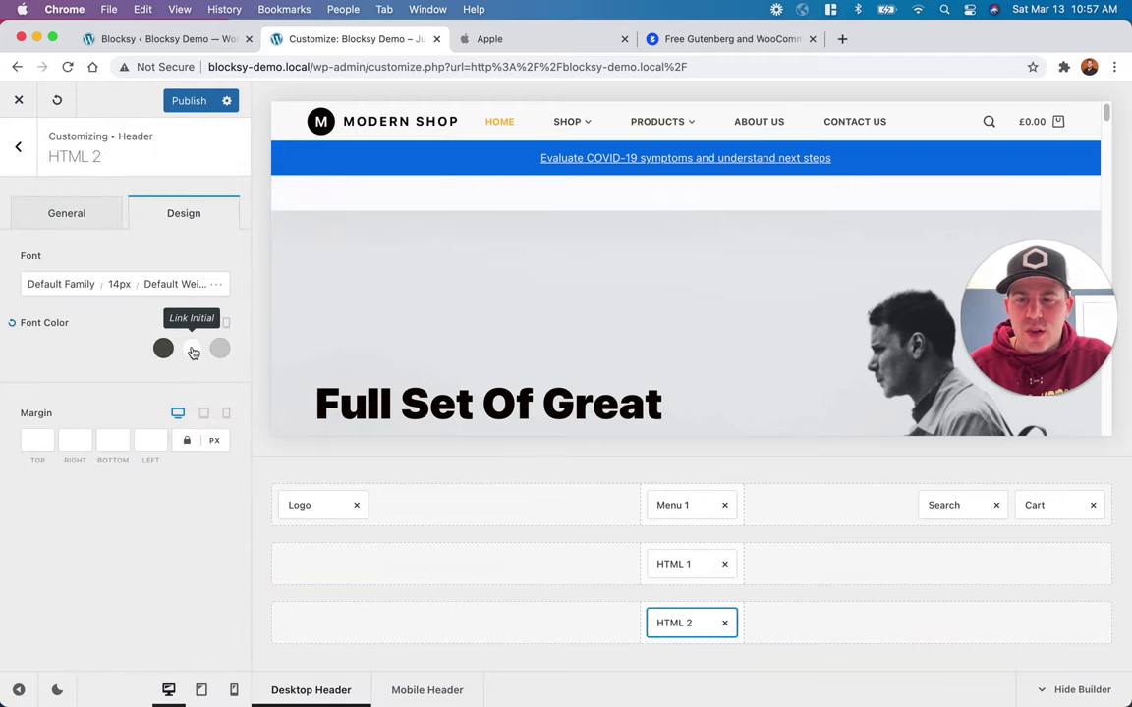
click(193, 350)
click(96, 394)
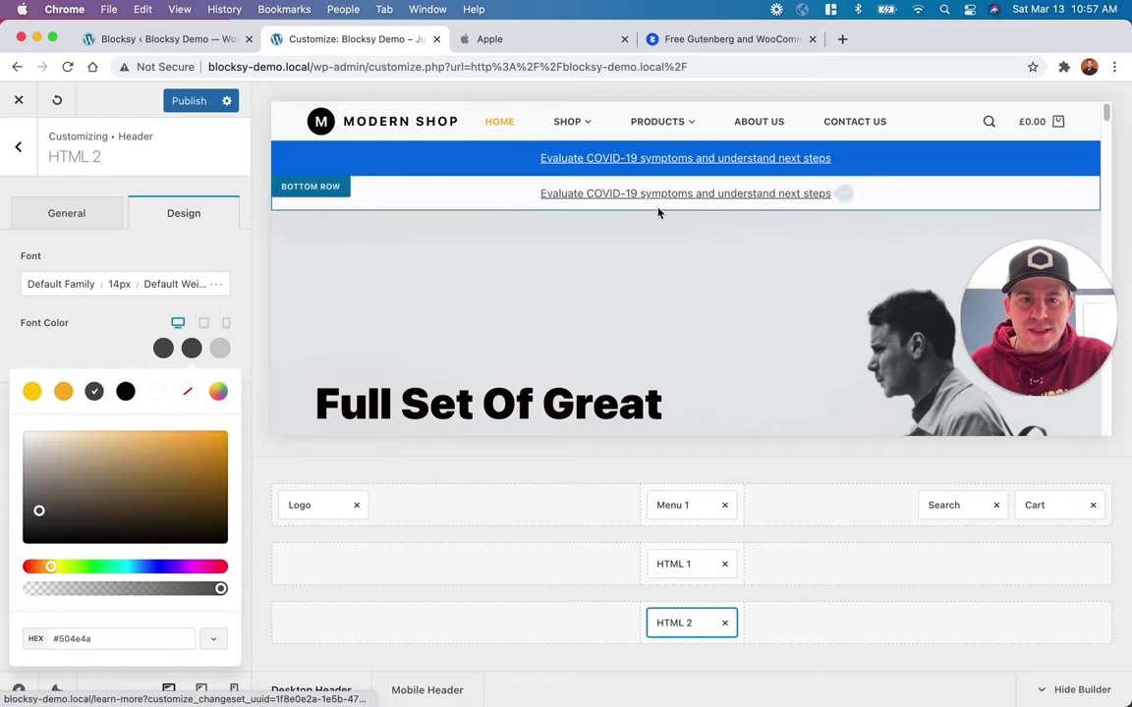
click(220, 351)
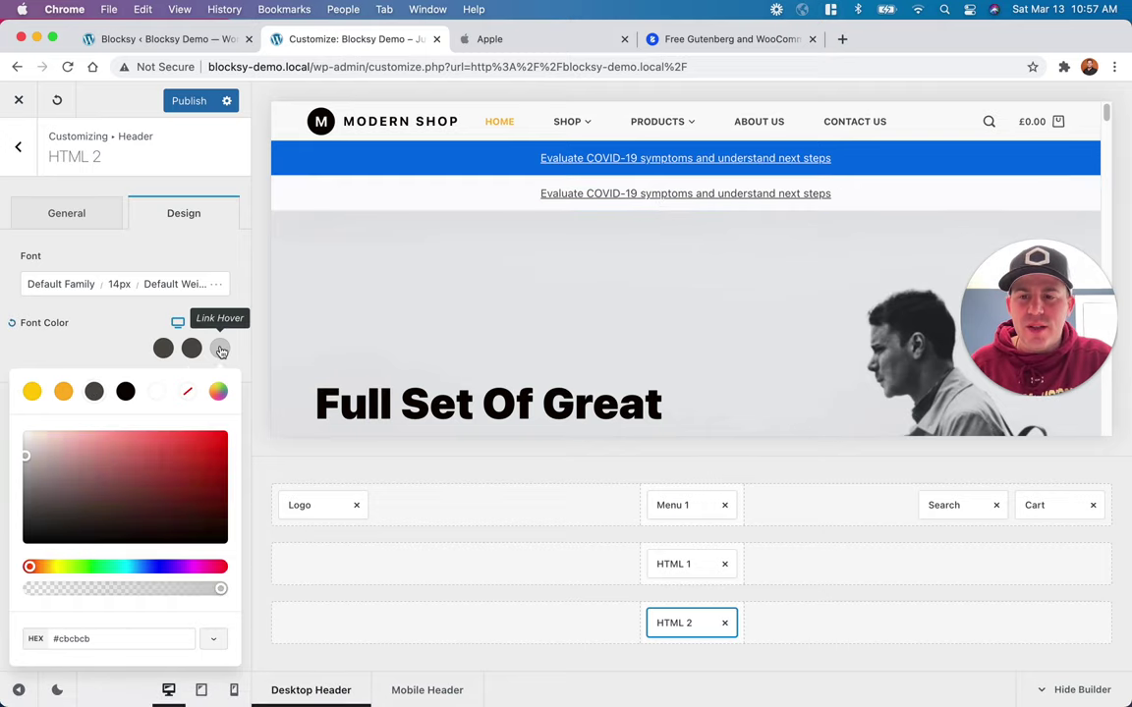
click(125, 391)
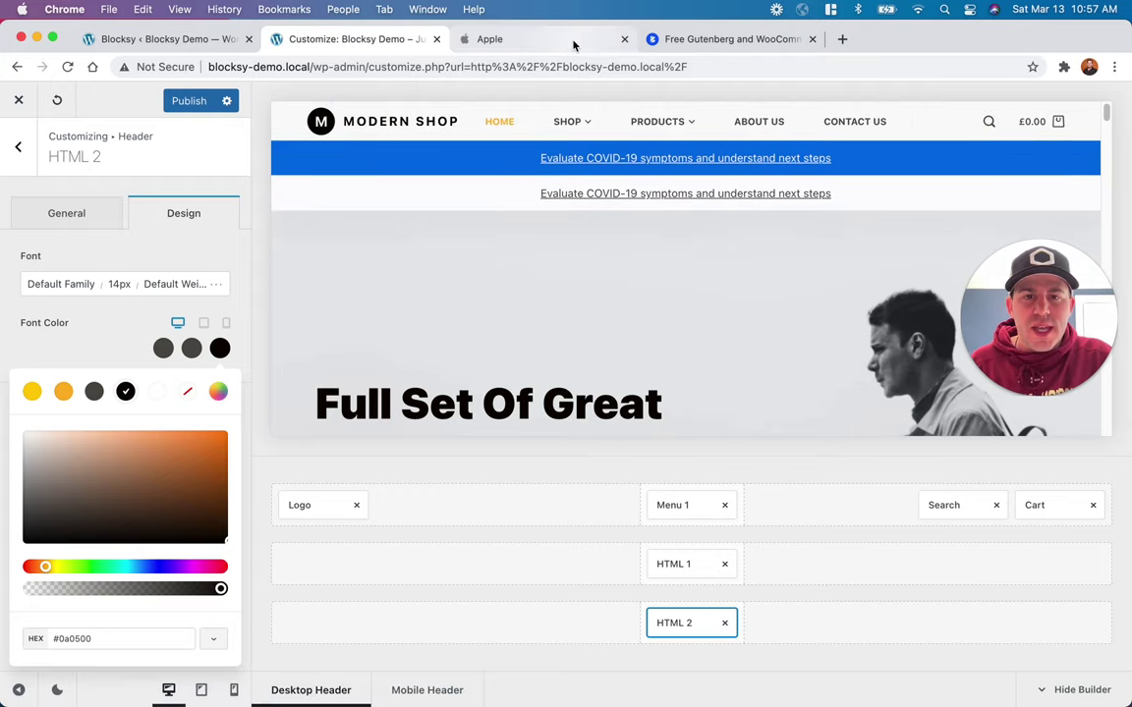
Step: Replace the HTML 2 content with "Shop online and get Specialist help, free no-contact delivery, and more." copied from the Apple homepage
click(515, 37)
drag(381, 167, 741, 176)
key(super+c)
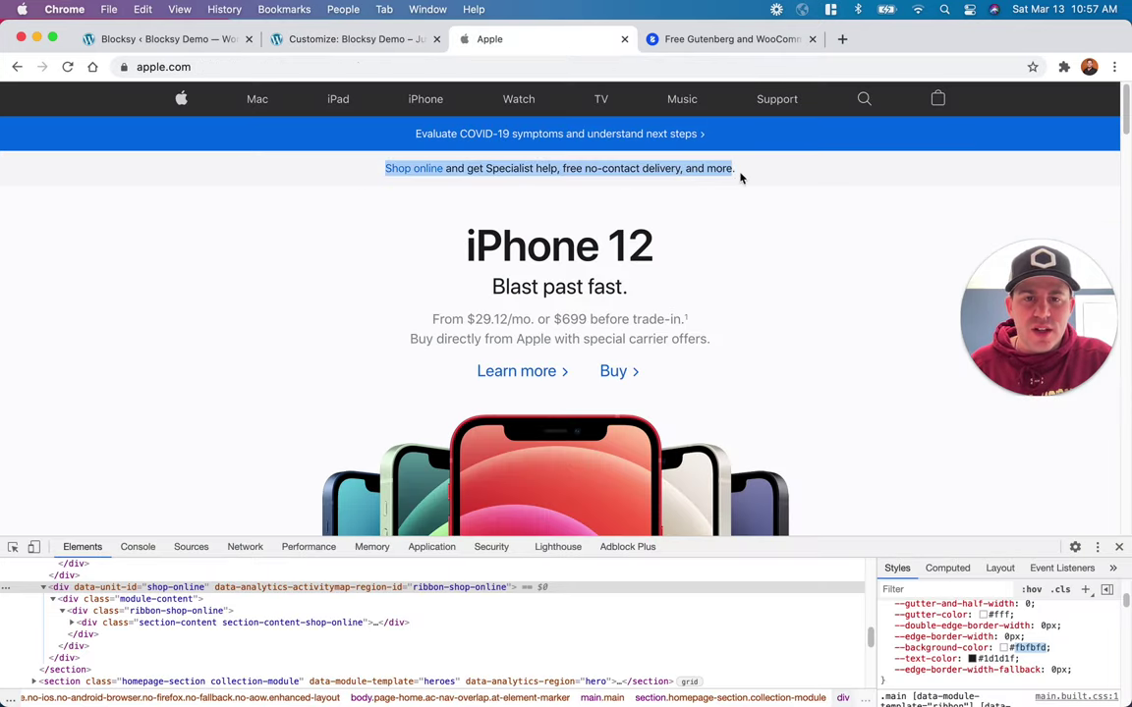
click(374, 41)
click(681, 619)
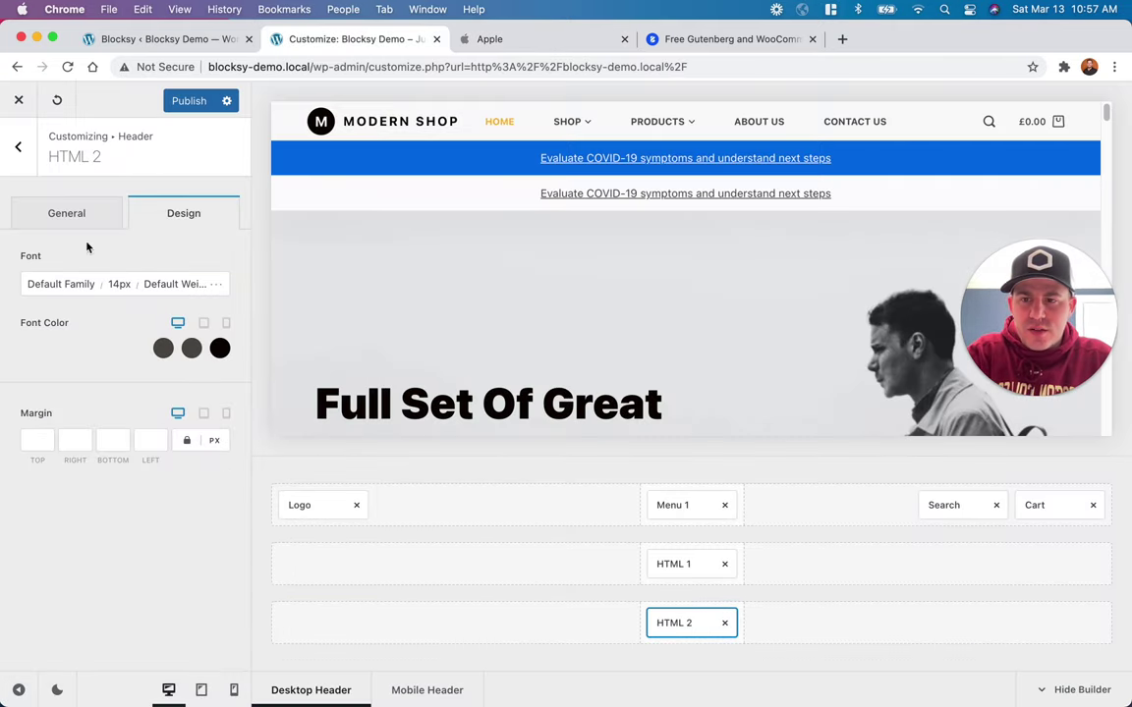
click(77, 214)
drag(197, 374, 43, 341)
click(33, 346)
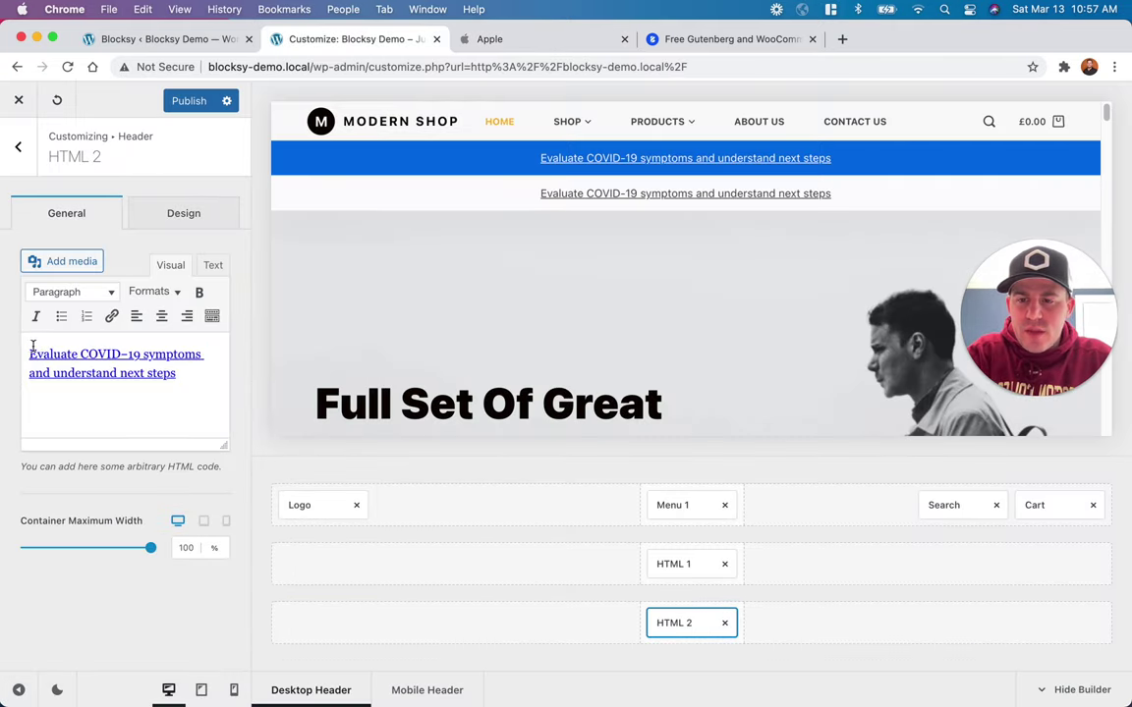
drag(163, 379, 20, 356)
key(super+v)
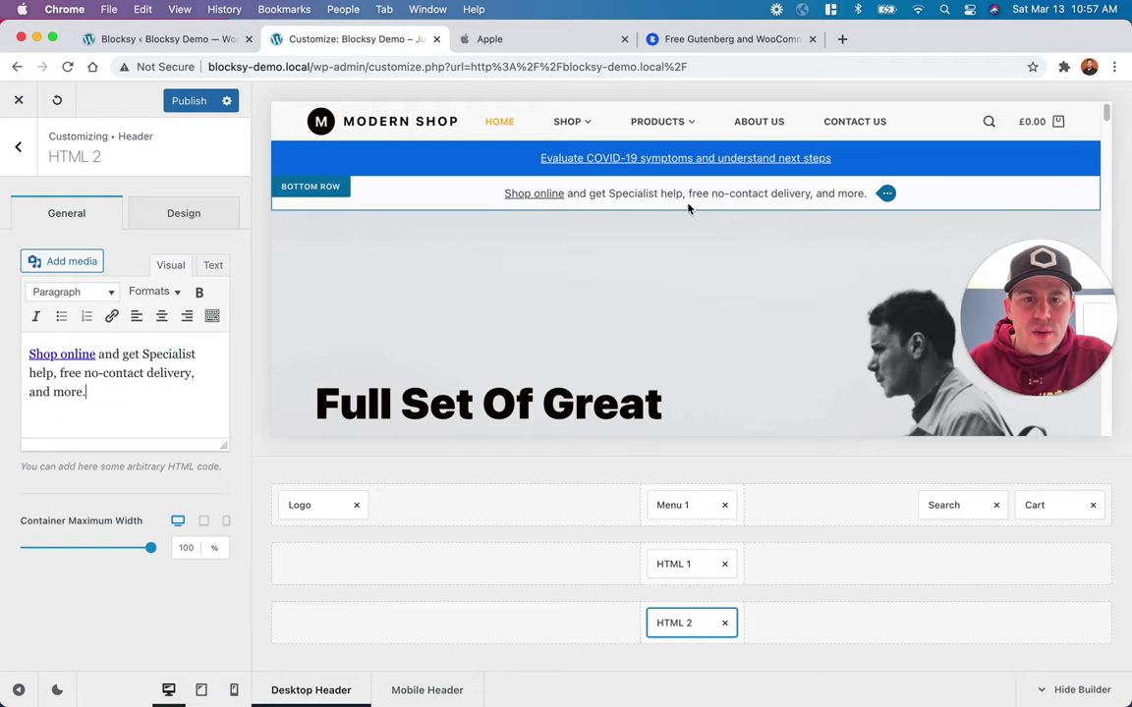
Step: Preview the three-row header with the customizer controls hidden and compare its scrolling behaviour with the Apple homepage
click(19, 689)
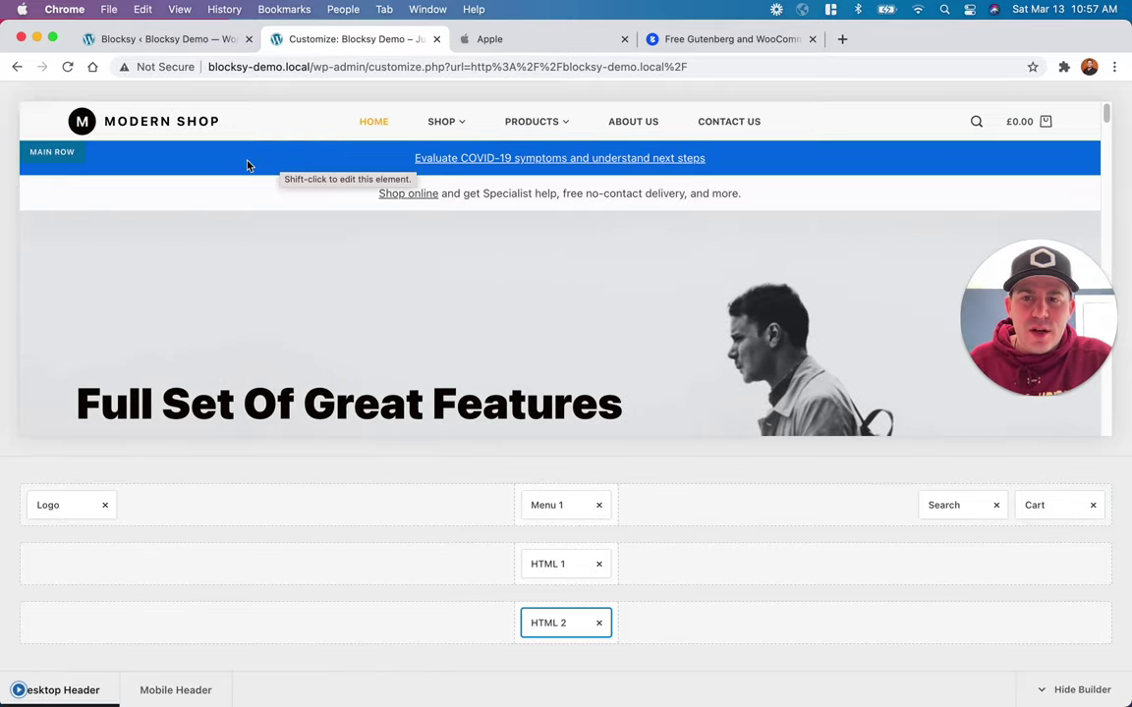
scroll(361, 256, down, 10)
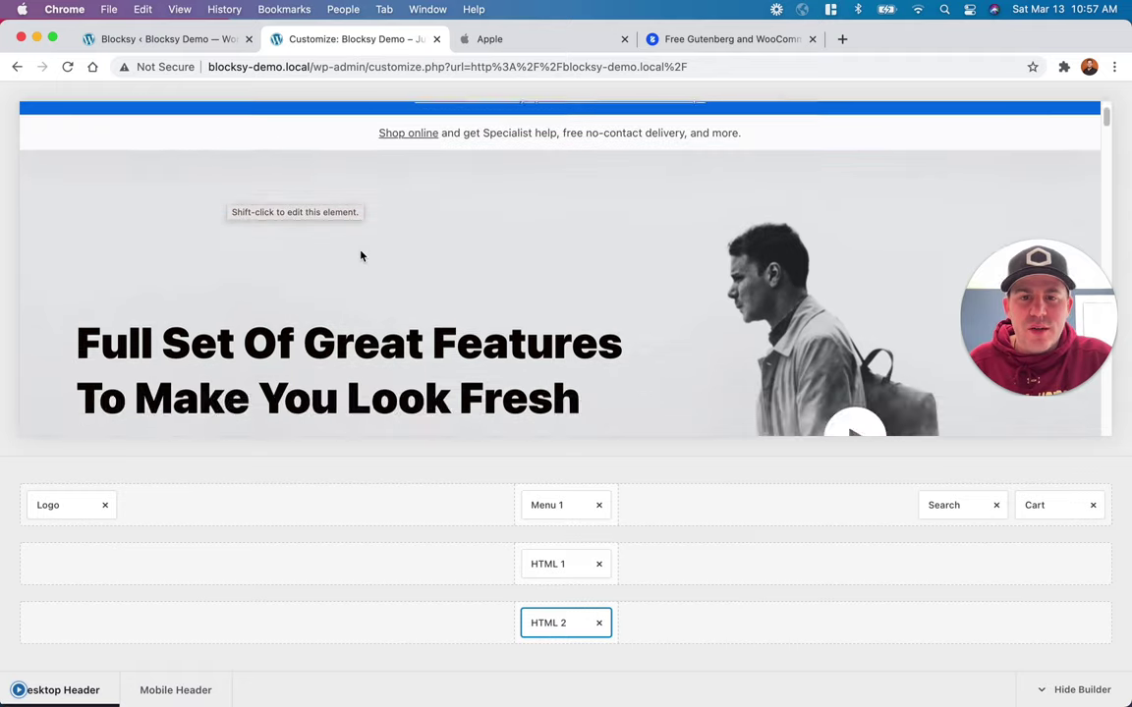
scroll(364, 277, up, 10)
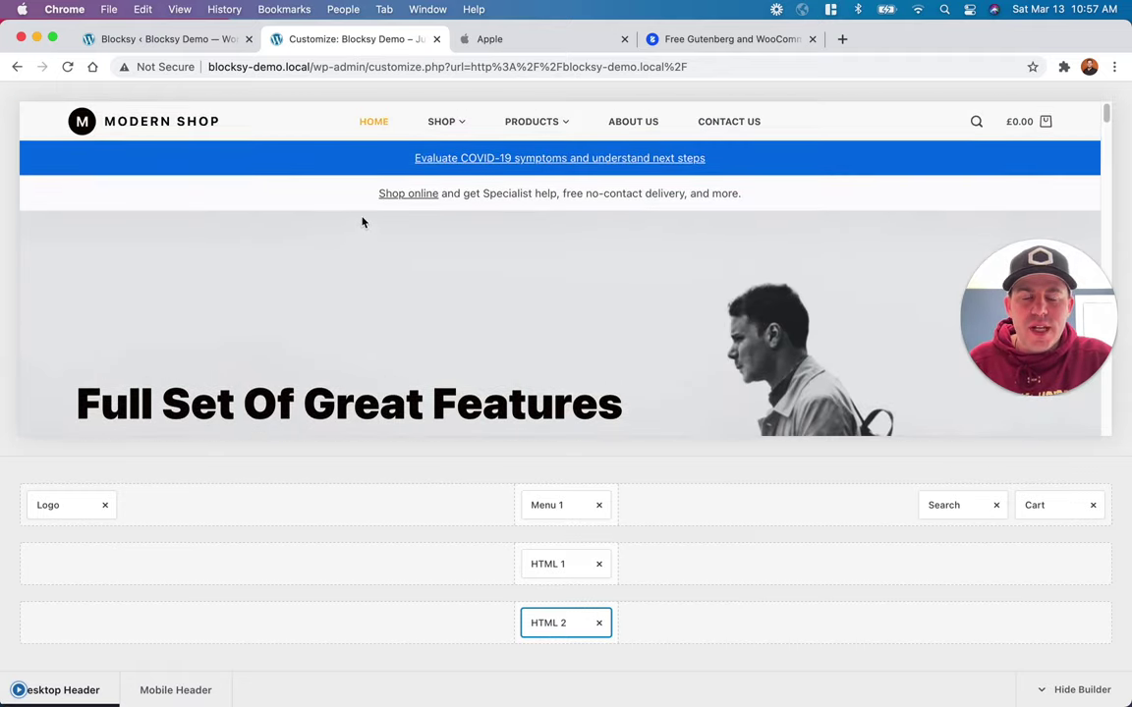
click(506, 38)
scroll(368, 212, down, 5)
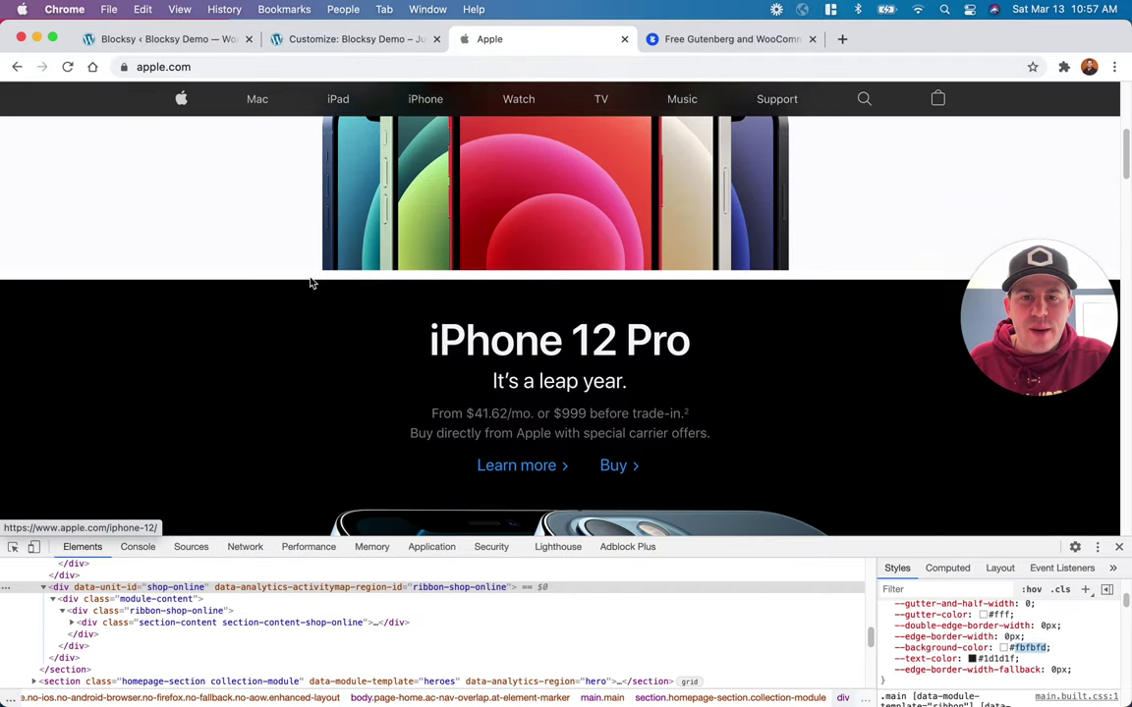
scroll(311, 283, up, 5)
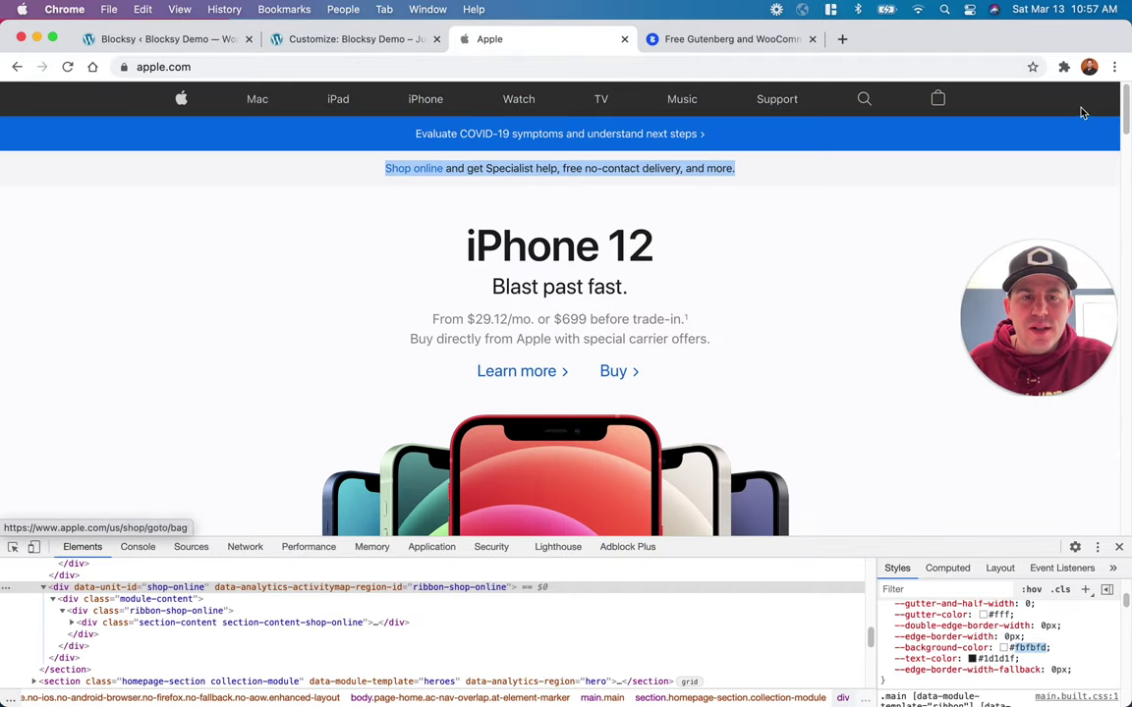
click(298, 41)
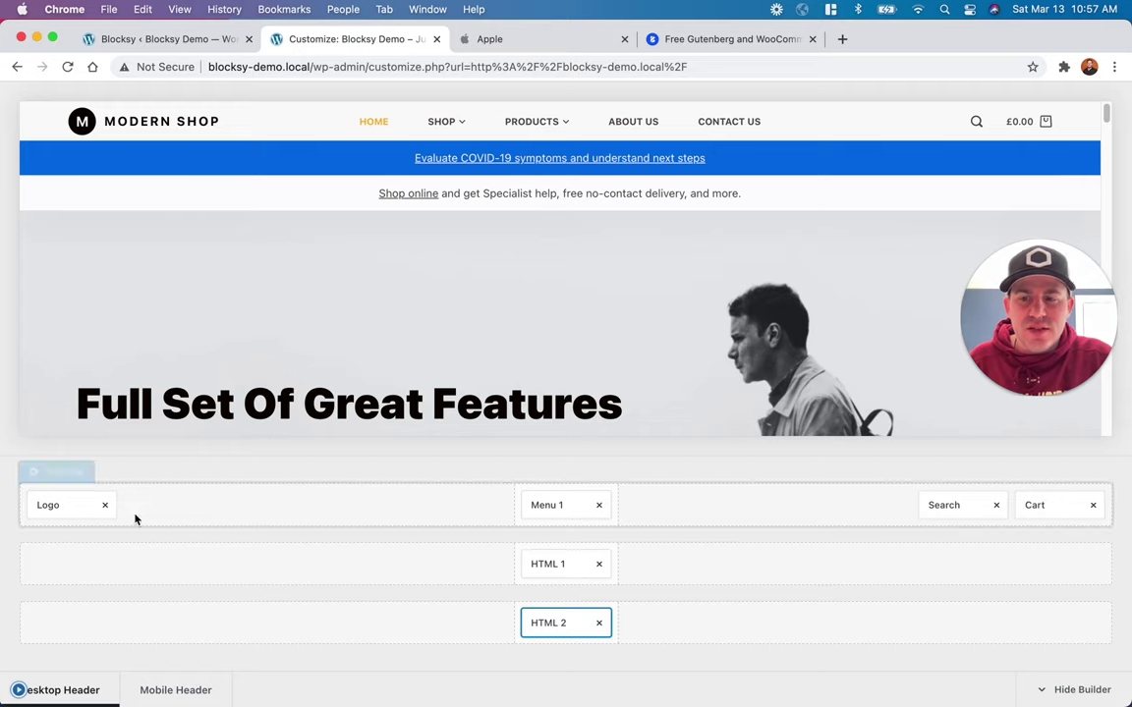
click(18, 690)
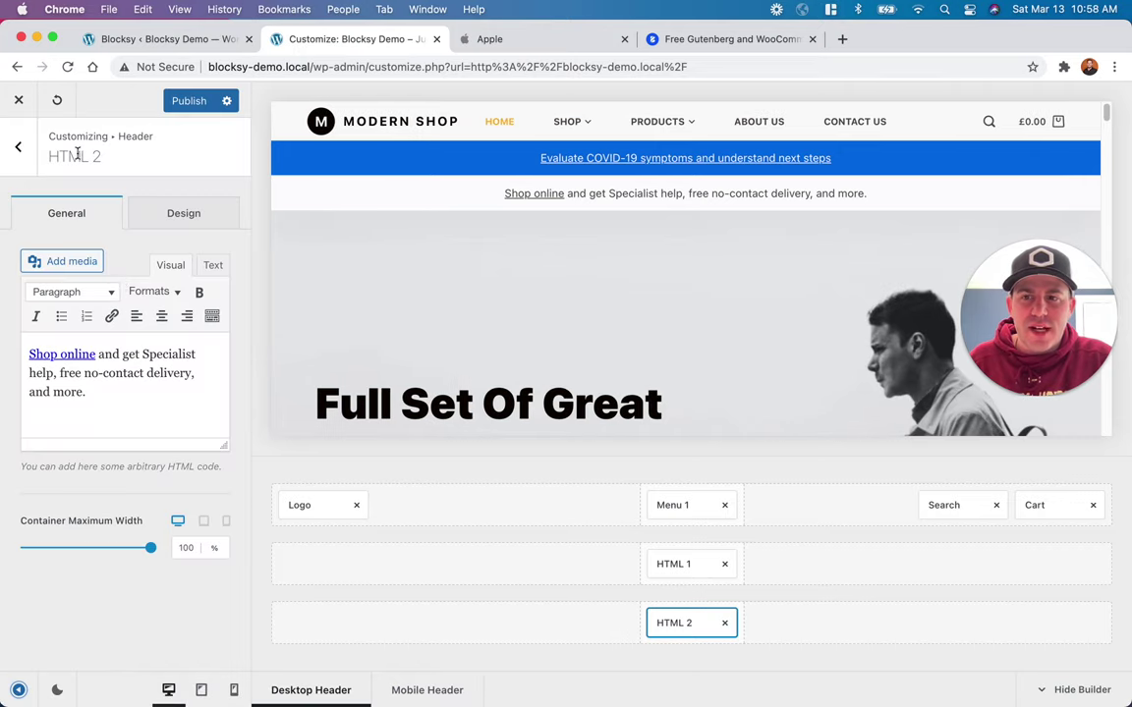
Step: Leave the HTML 2 settings and open the list of available headers in the Header section
click(11, 150)
scroll(43, 238, up, 5)
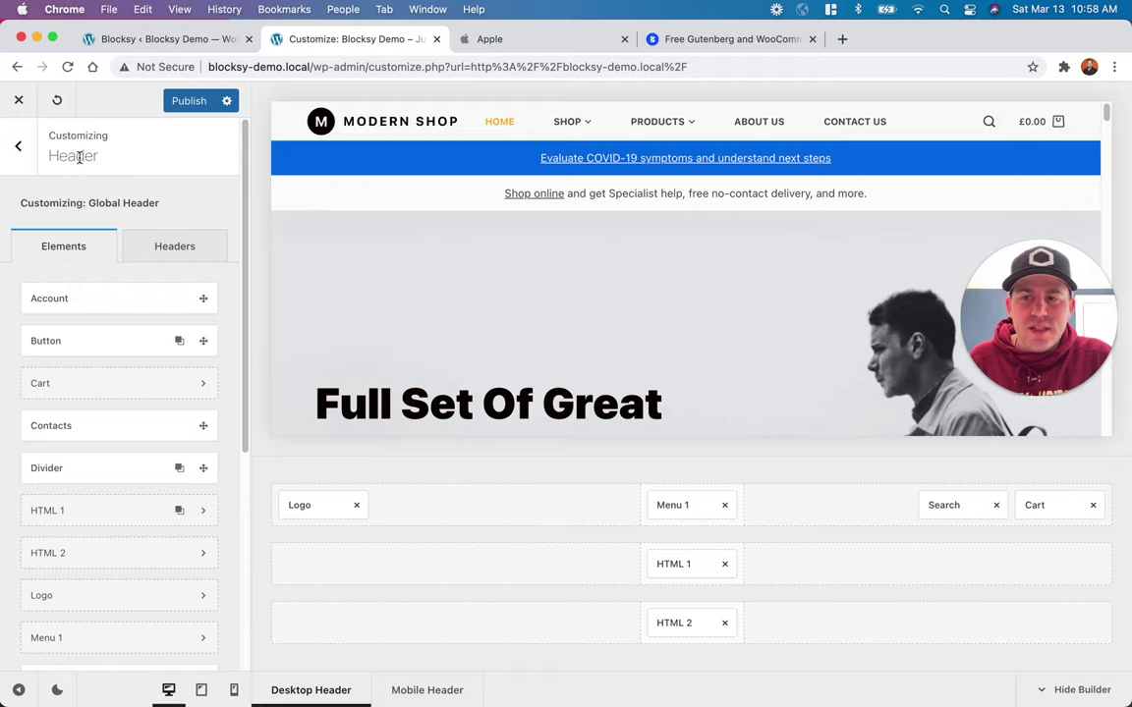
click(19, 145)
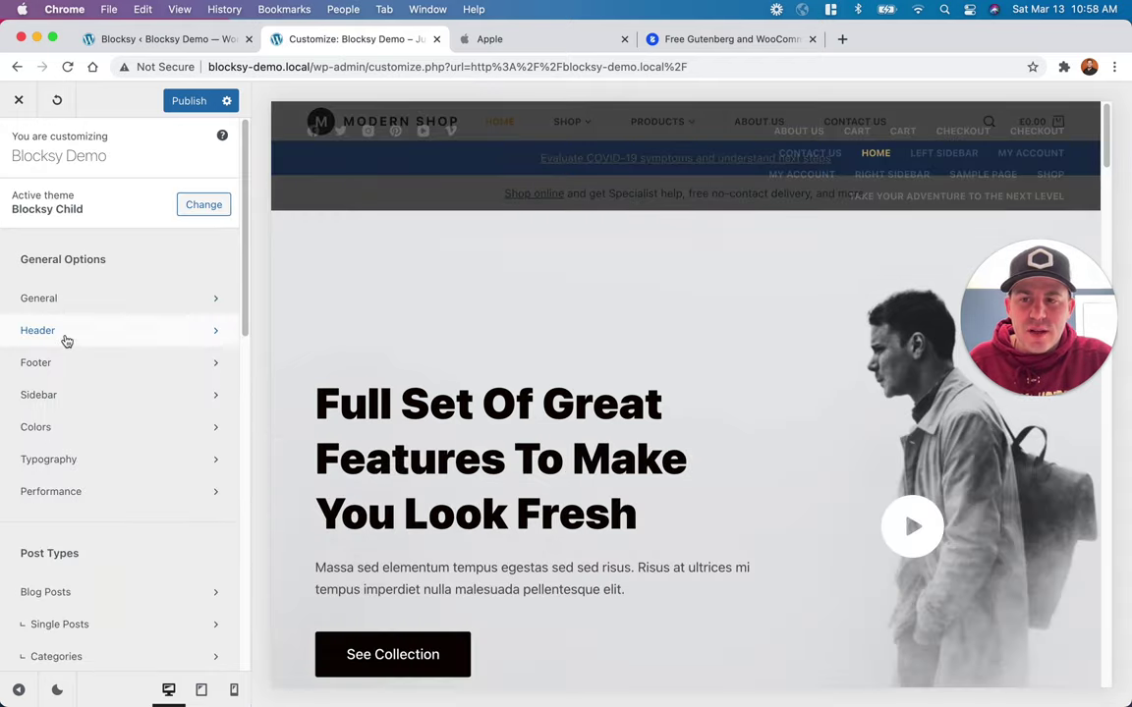
click(66, 338)
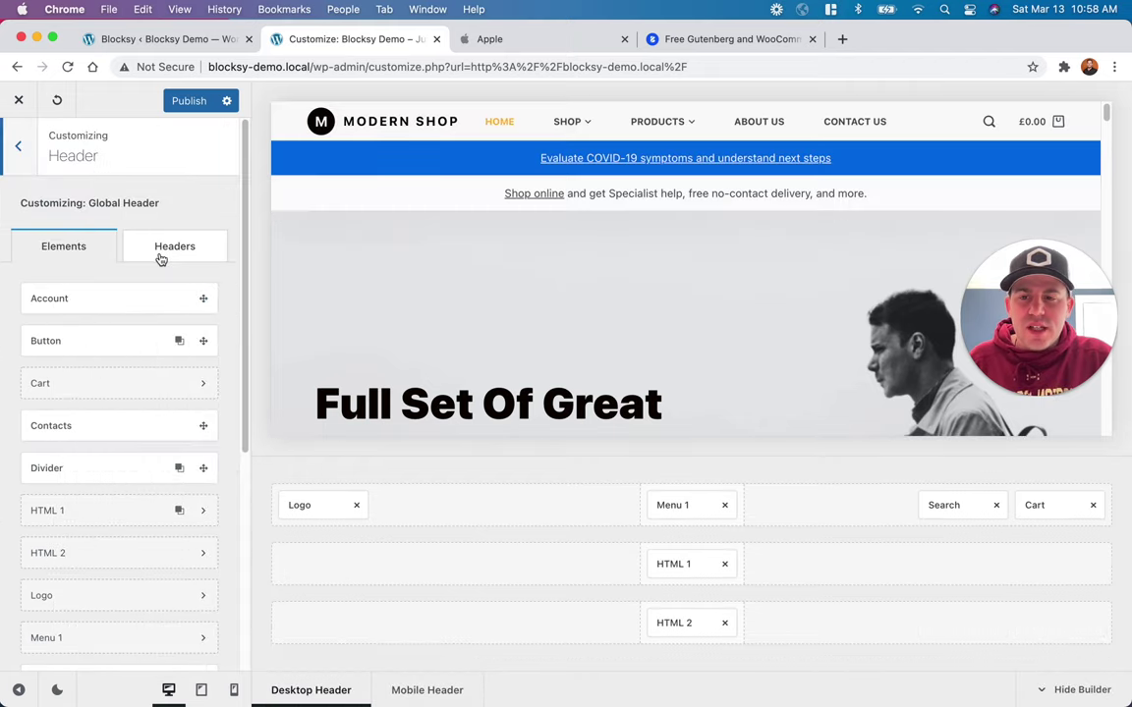
click(161, 257)
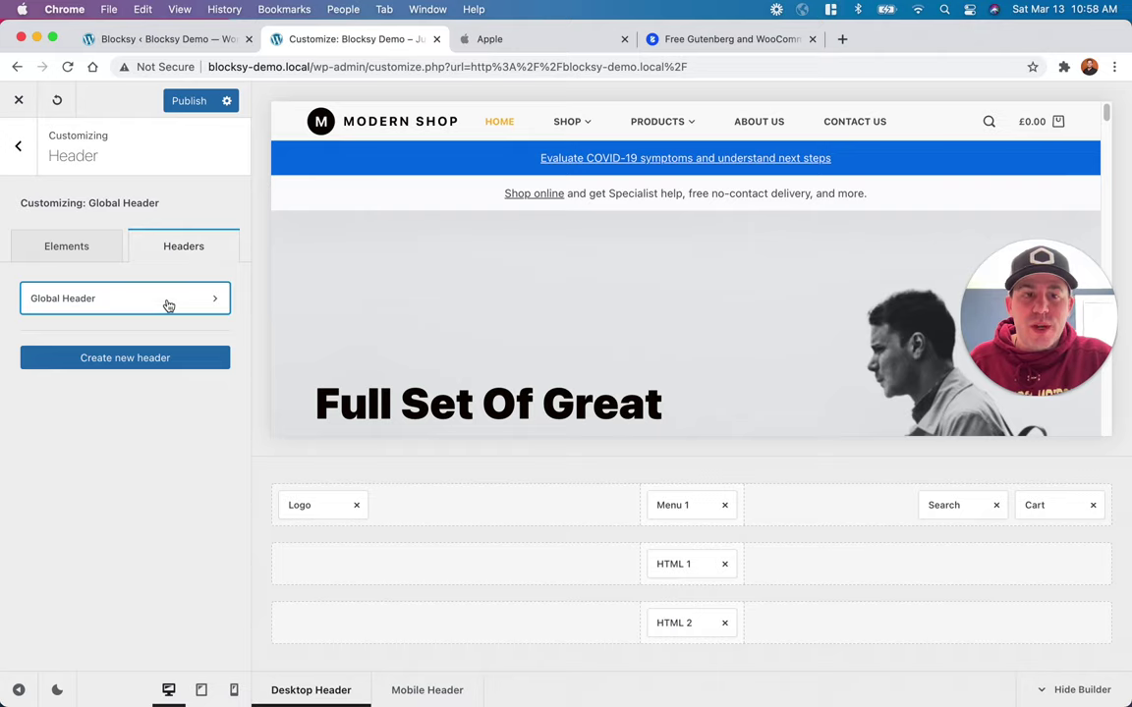
Step: Enable Sticky Functionality for the Global Header with only the top row sticky, after checking the Apple homepage's scrolling behaviour
click(168, 305)
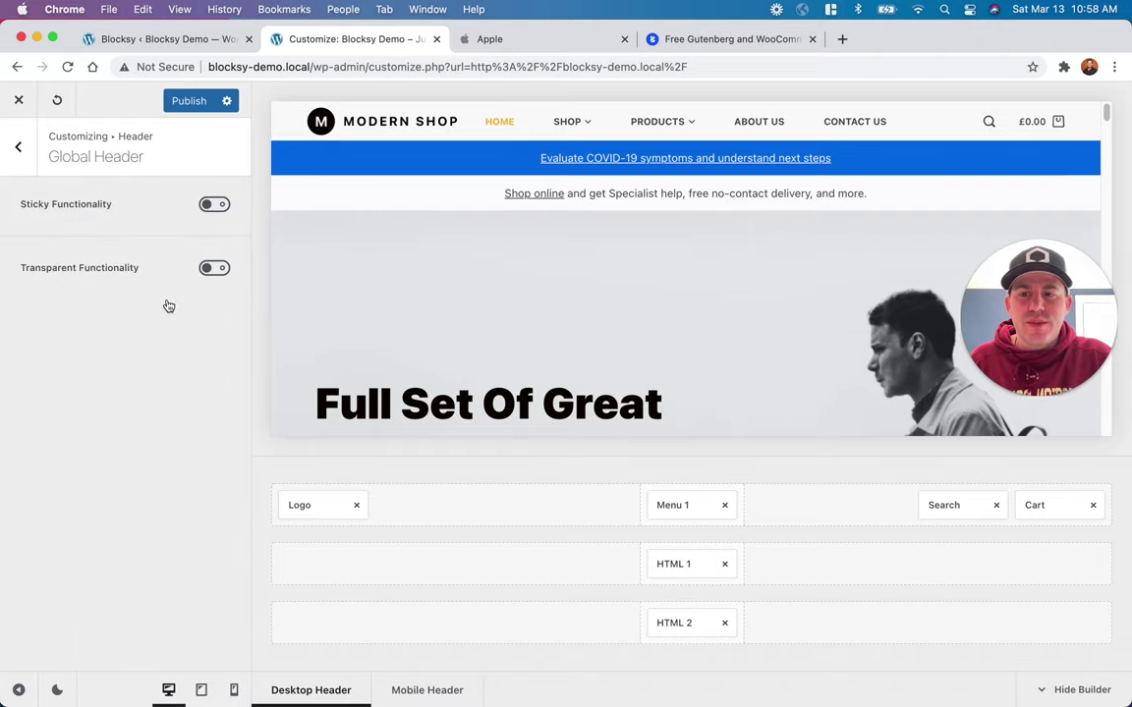
click(211, 206)
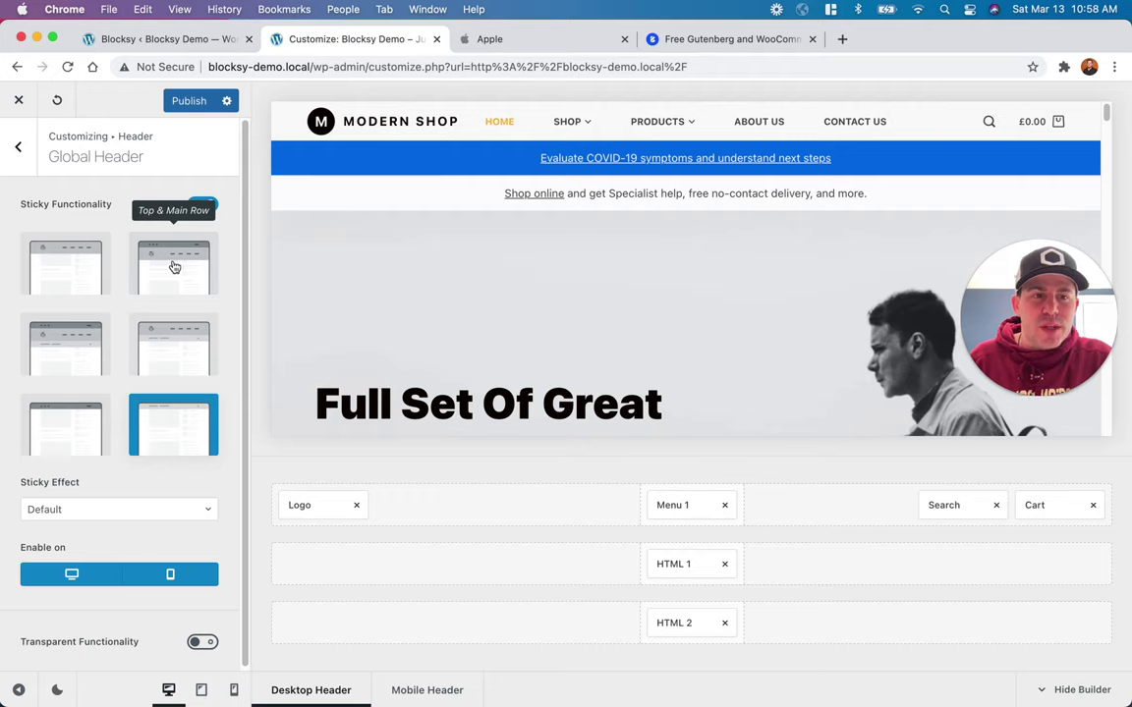
click(488, 39)
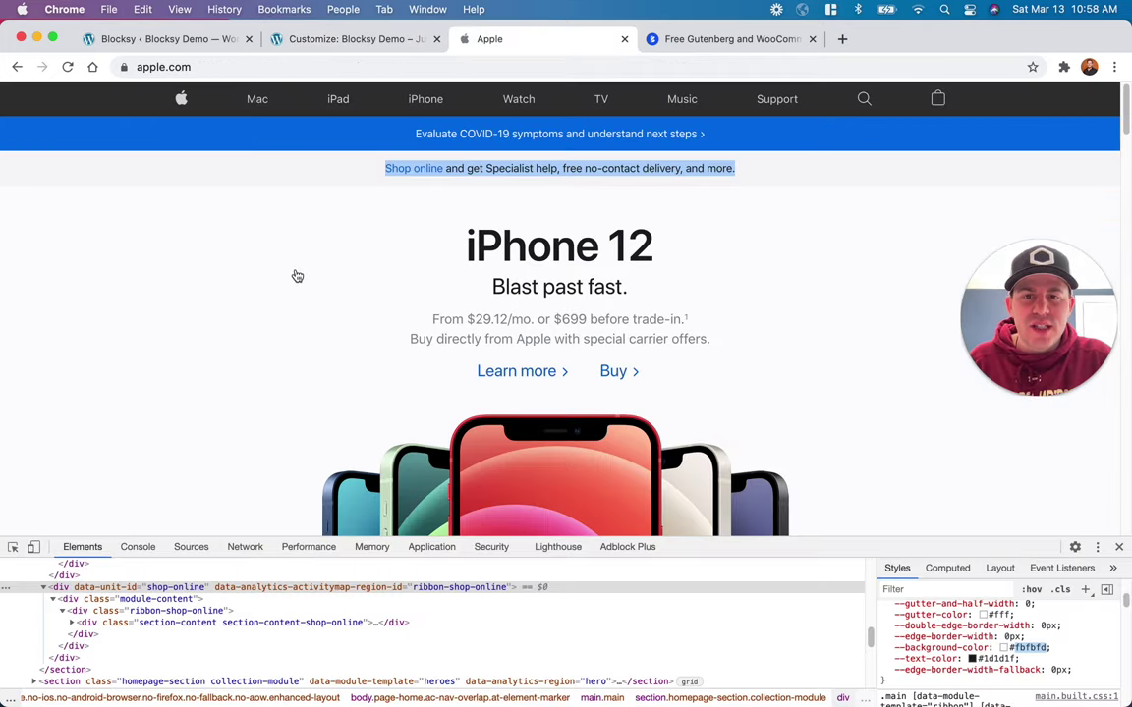
scroll(297, 276, down, 8)
click(289, 44)
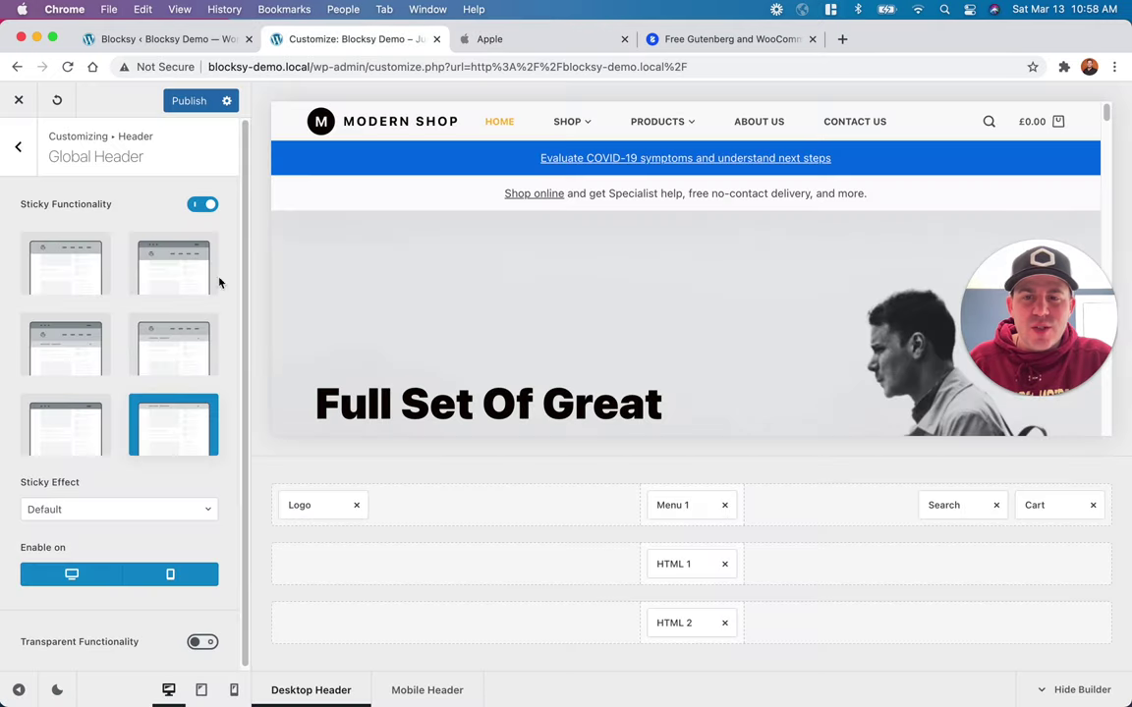
click(65, 443)
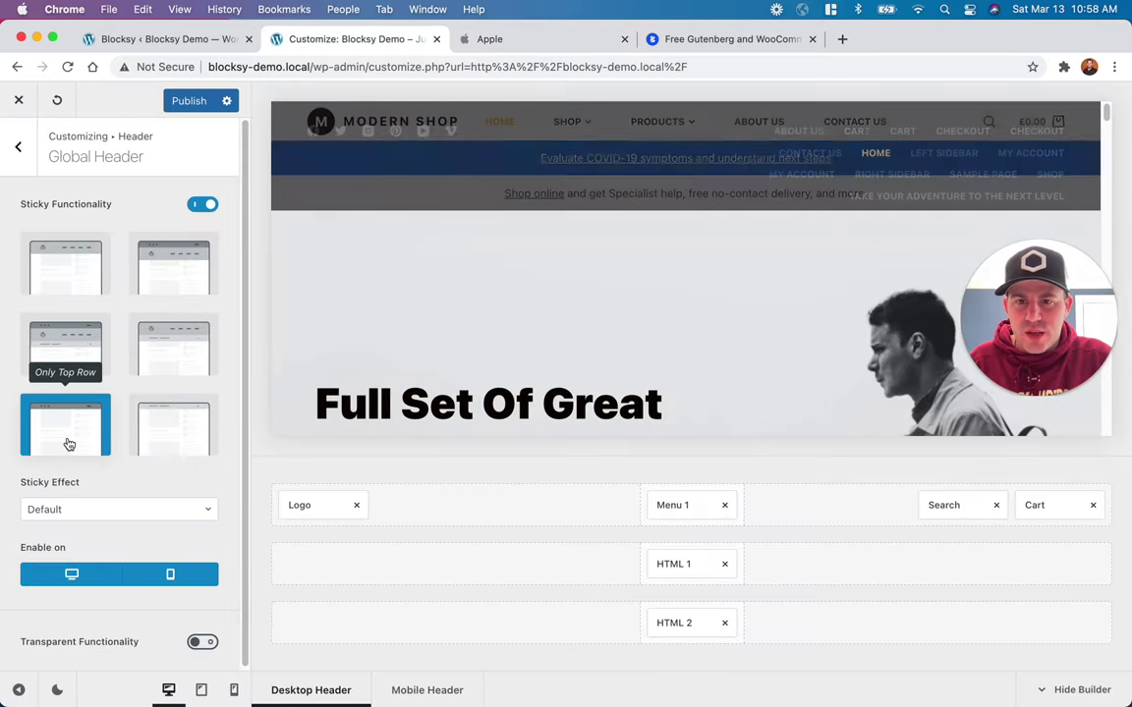
Step: Check the sticky top row by scrolling the preview, view it with the customizer controls hidden, and publish the header changes
scroll(441, 249, down, 5)
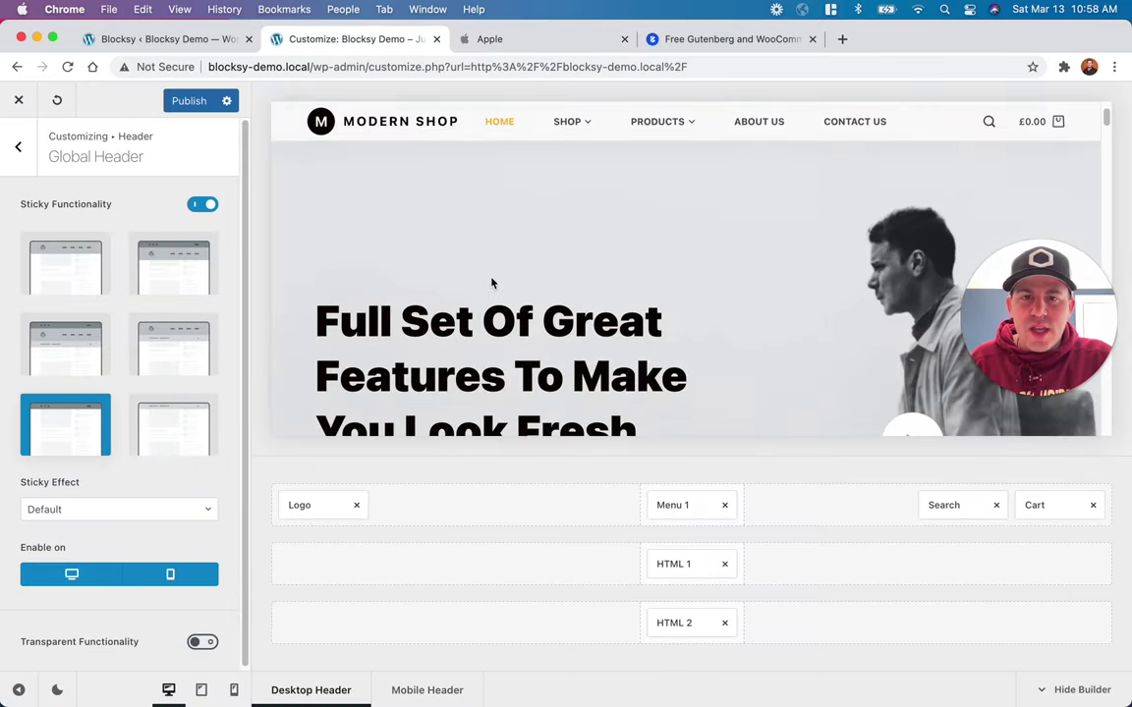
scroll(488, 294, down, 5)
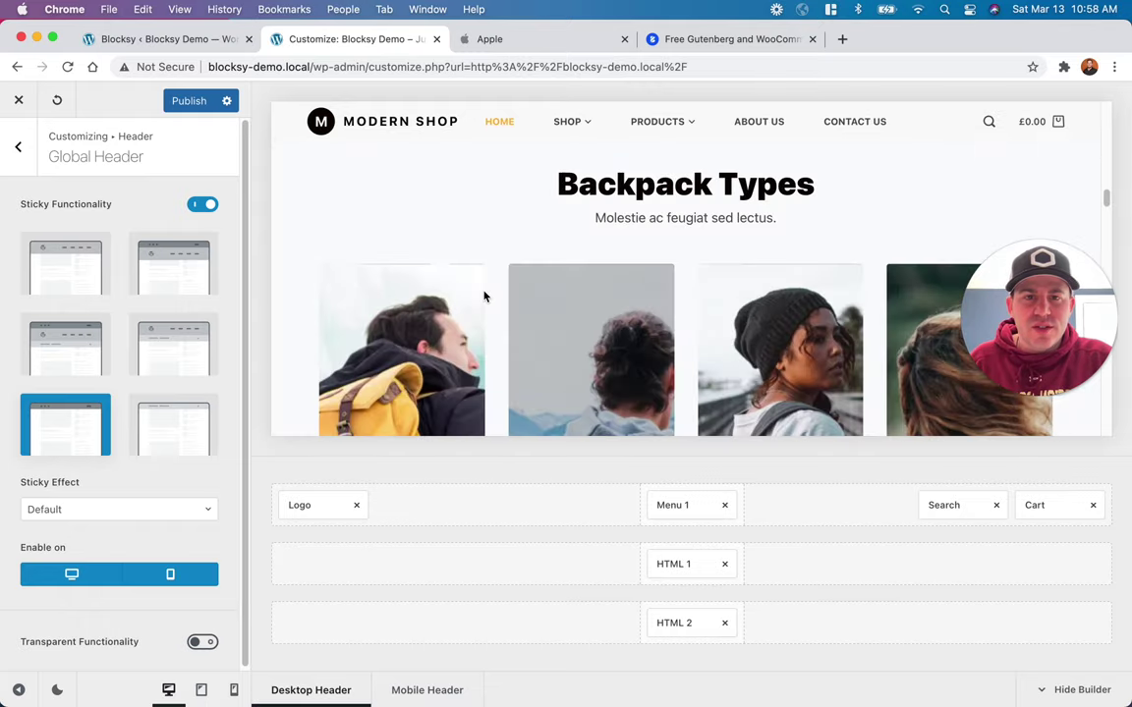
scroll(487, 296, up, 8)
scroll(484, 287, up, 3)
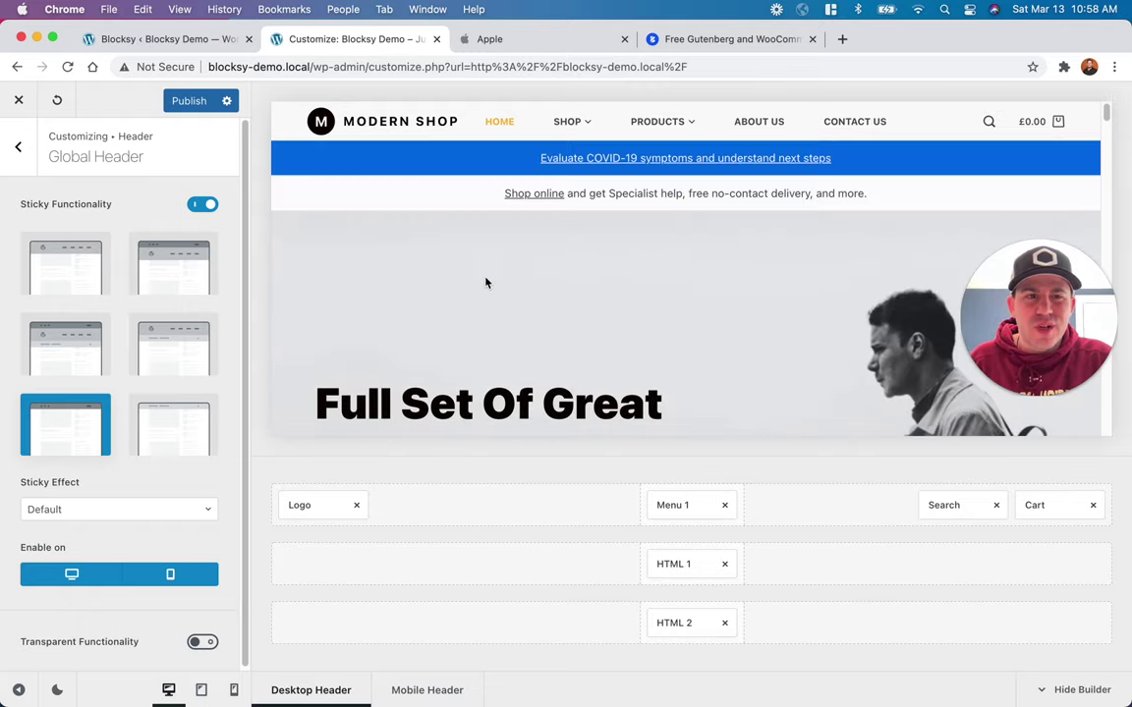
click(18, 690)
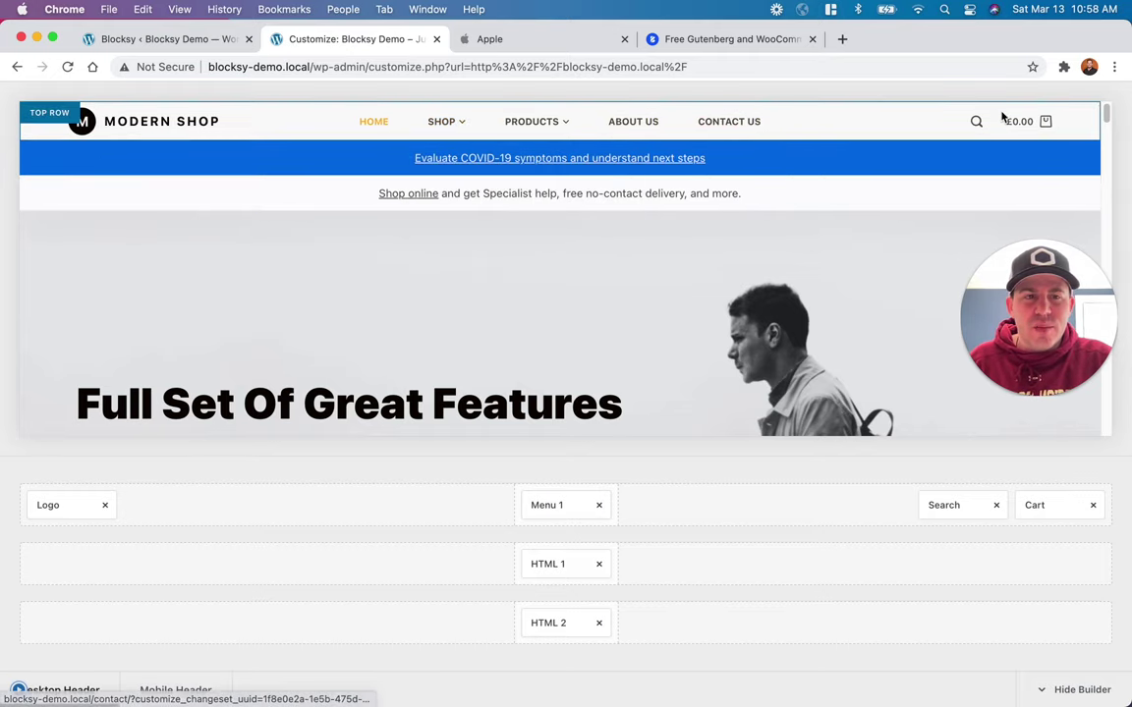
click(24, 691)
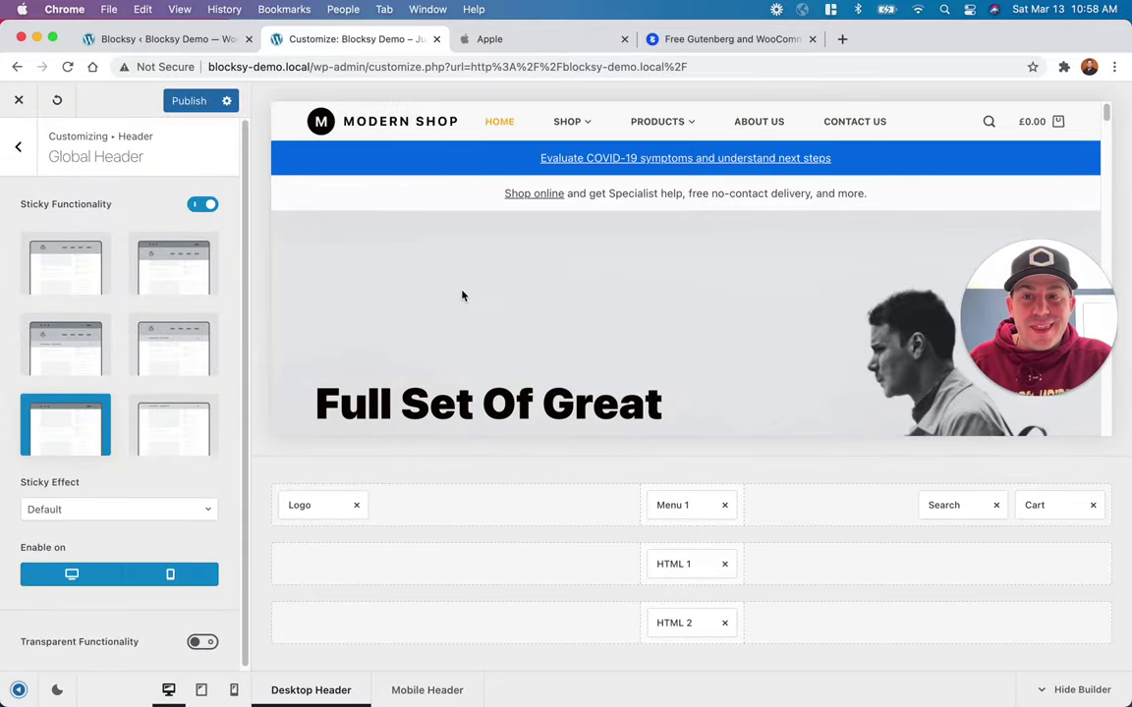
click(188, 104)
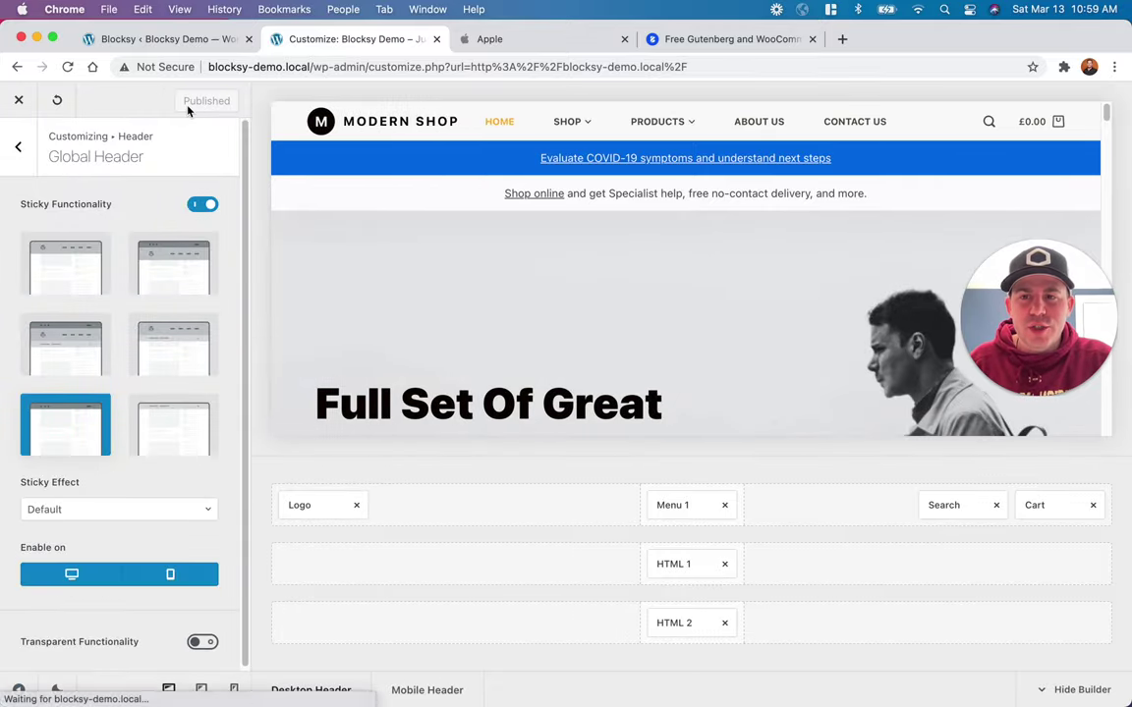
Step: Visit the live Blocksy Demo site and compare its header layout with the Apple homepage header
click(134, 36)
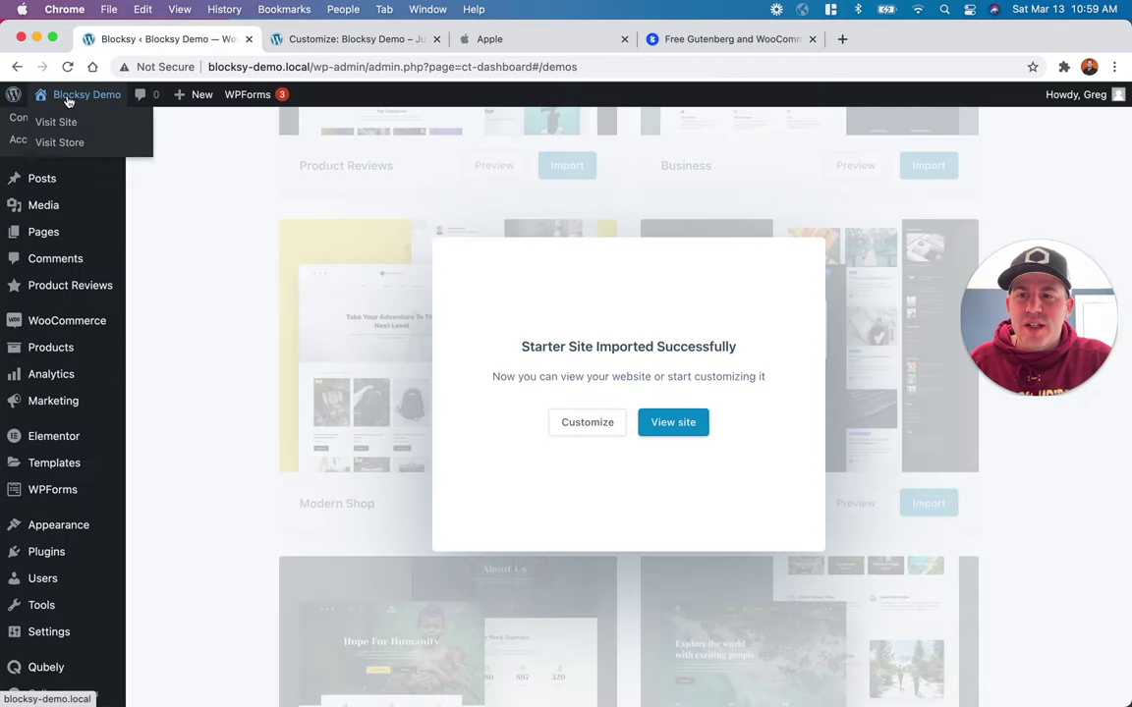
click(67, 121)
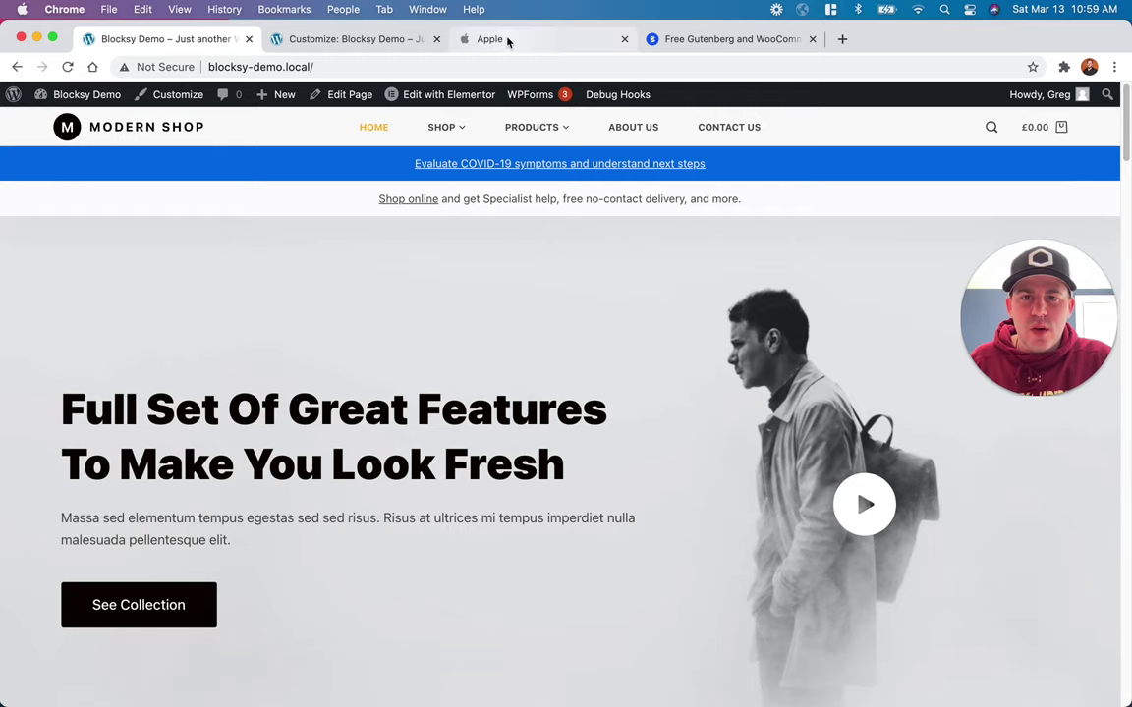
drag(469, 48, 344, 44)
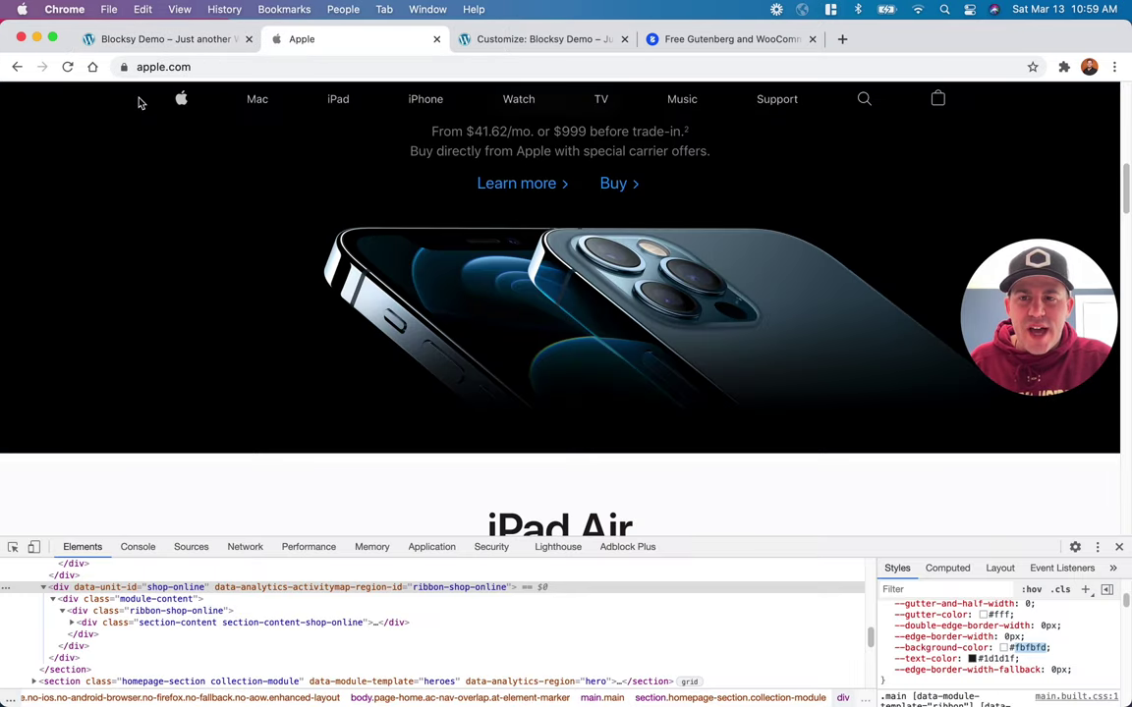
scroll(197, 225, up, 10)
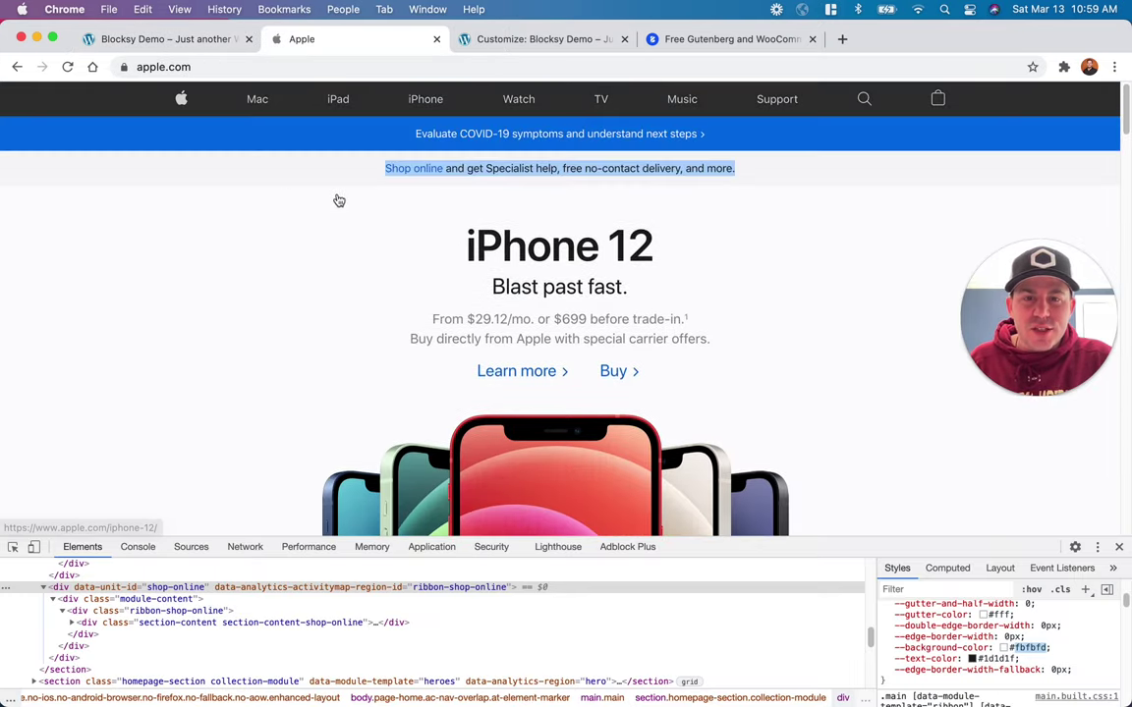
click(311, 231)
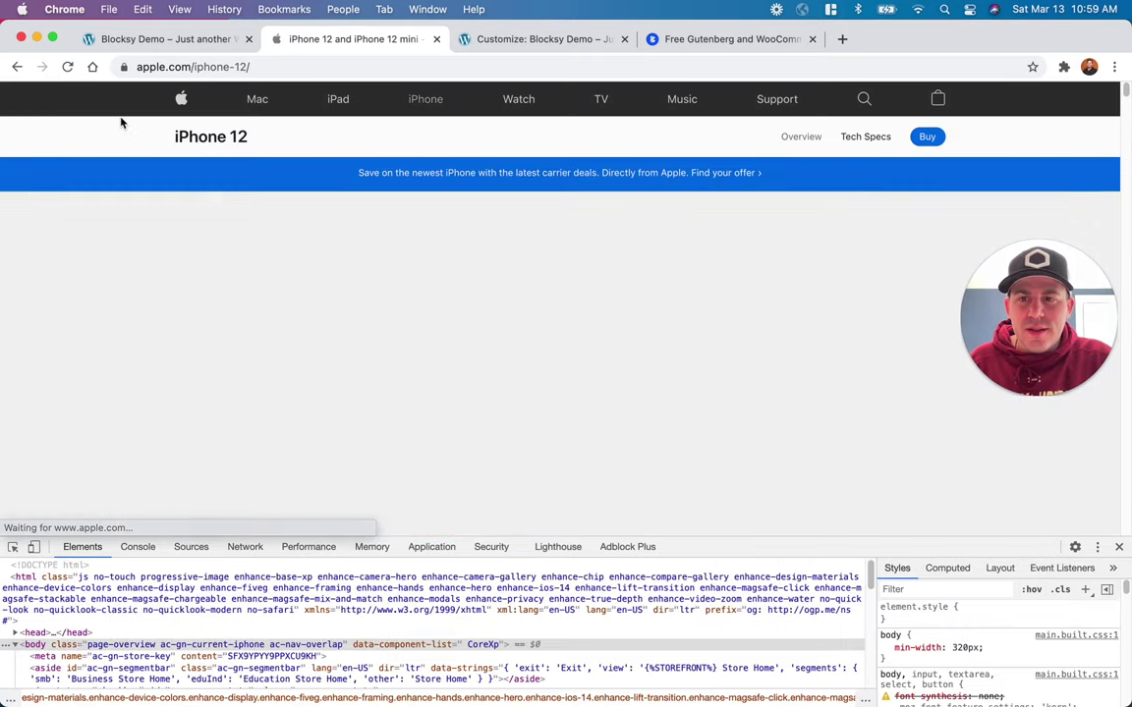
click(179, 99)
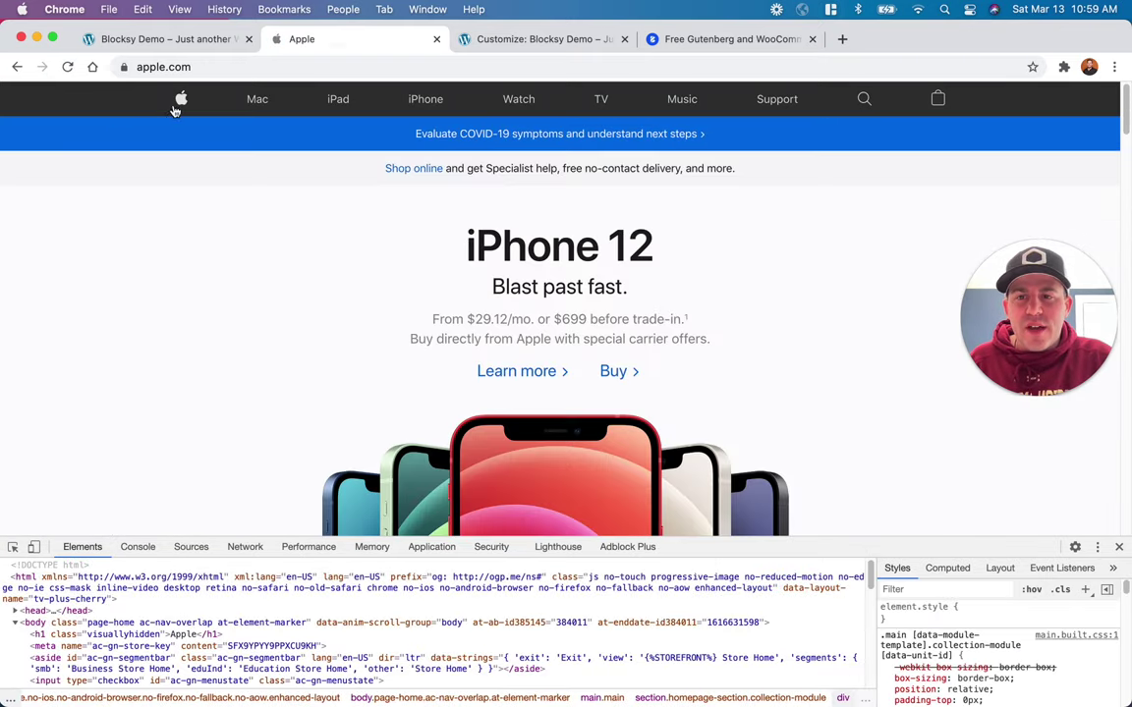
click(131, 38)
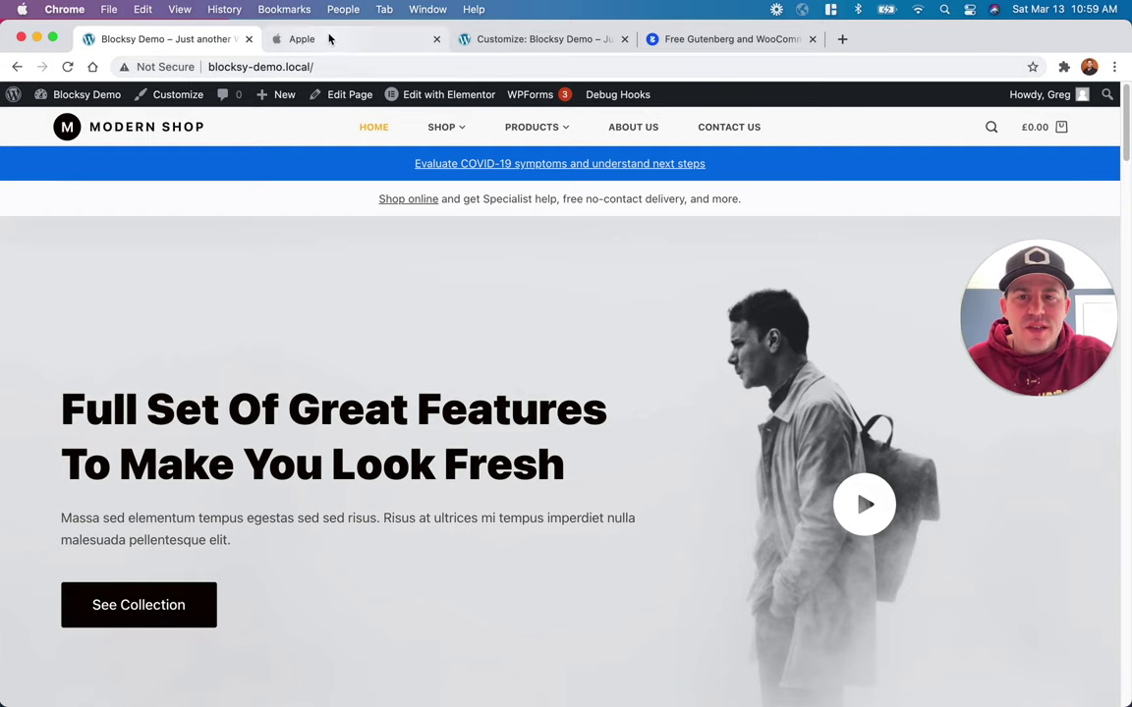
click(328, 37)
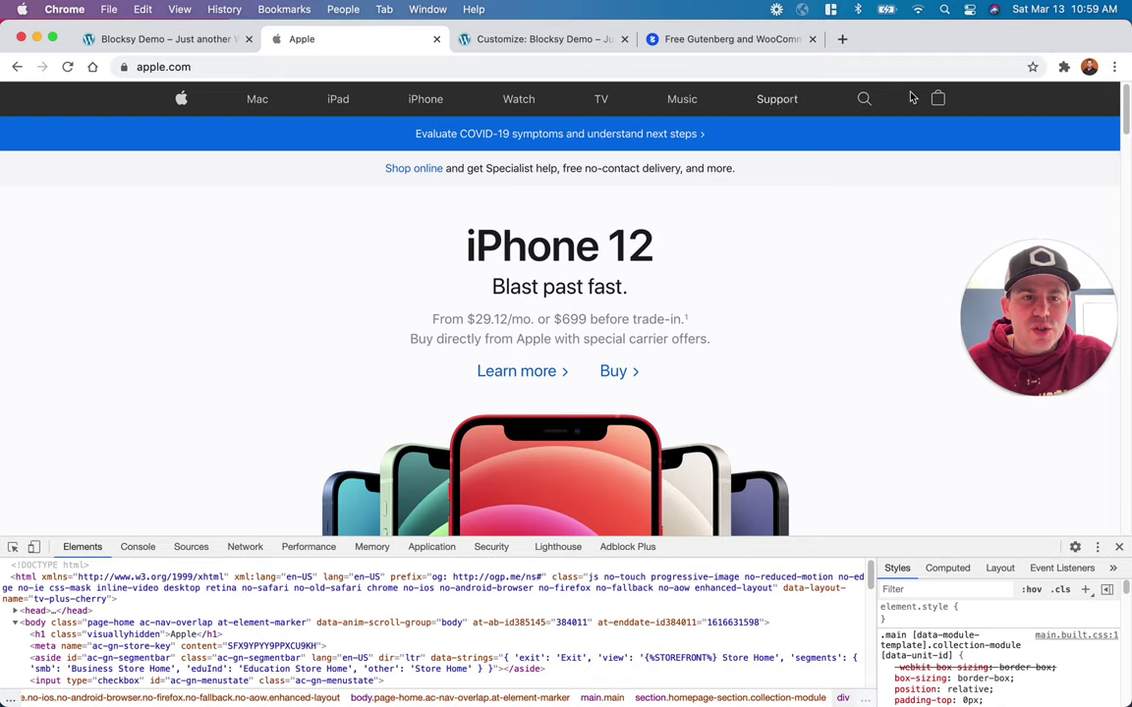
click(187, 44)
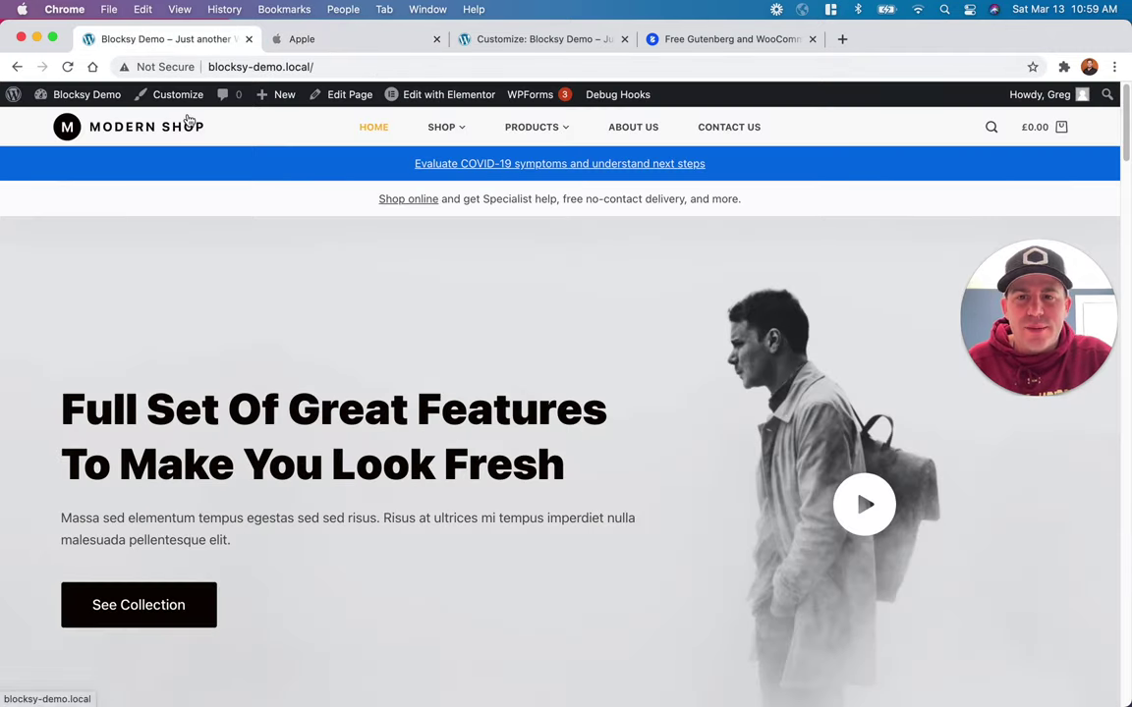
Step: Move the Logo, Search and Cart elements beside Menu 1 in the centre of the top row and preview the layout
drag(503, 42, 351, 41)
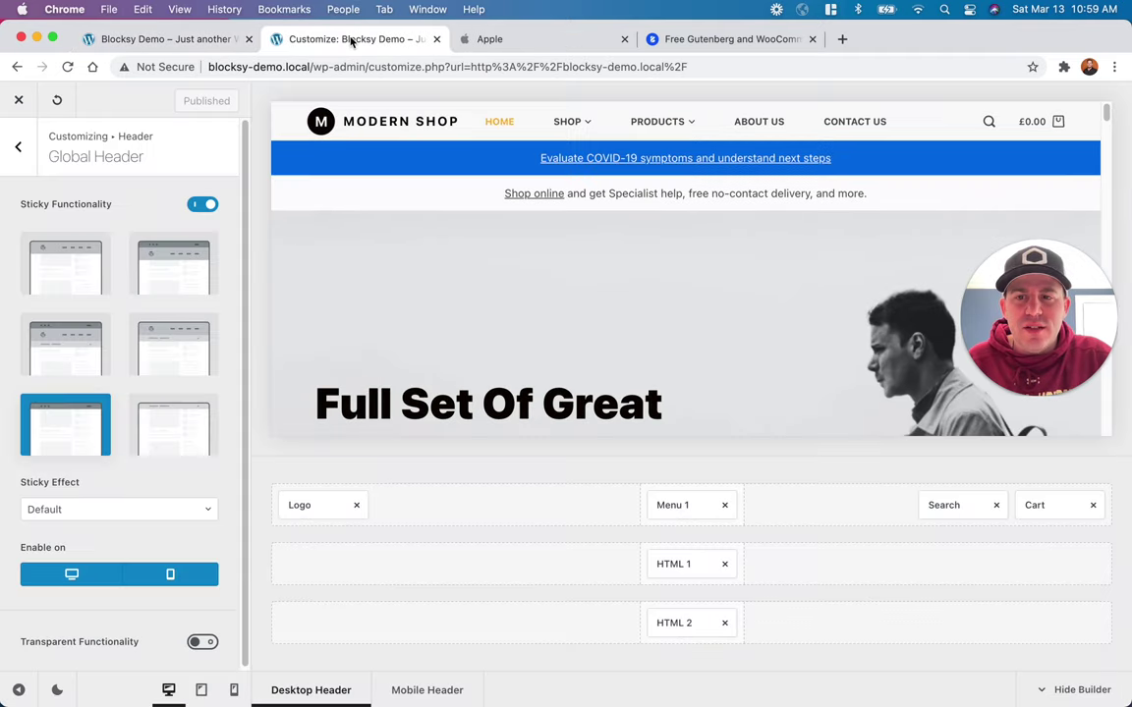
click(22, 149)
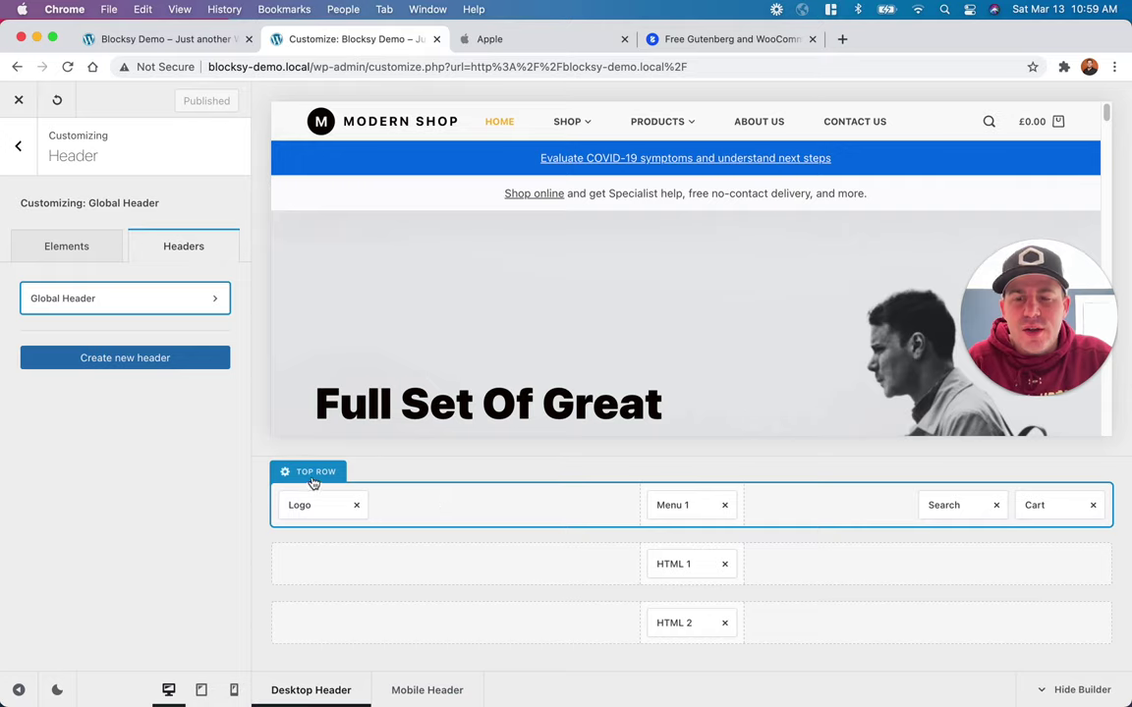
click(316, 474)
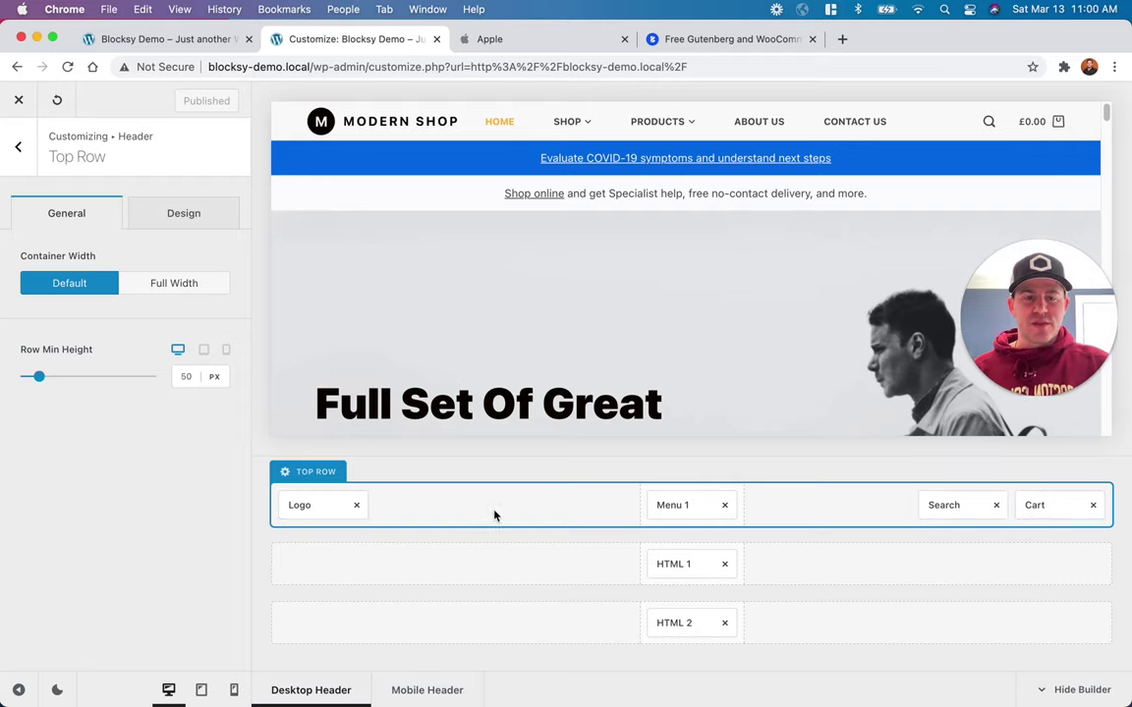
drag(321, 504, 649, 508)
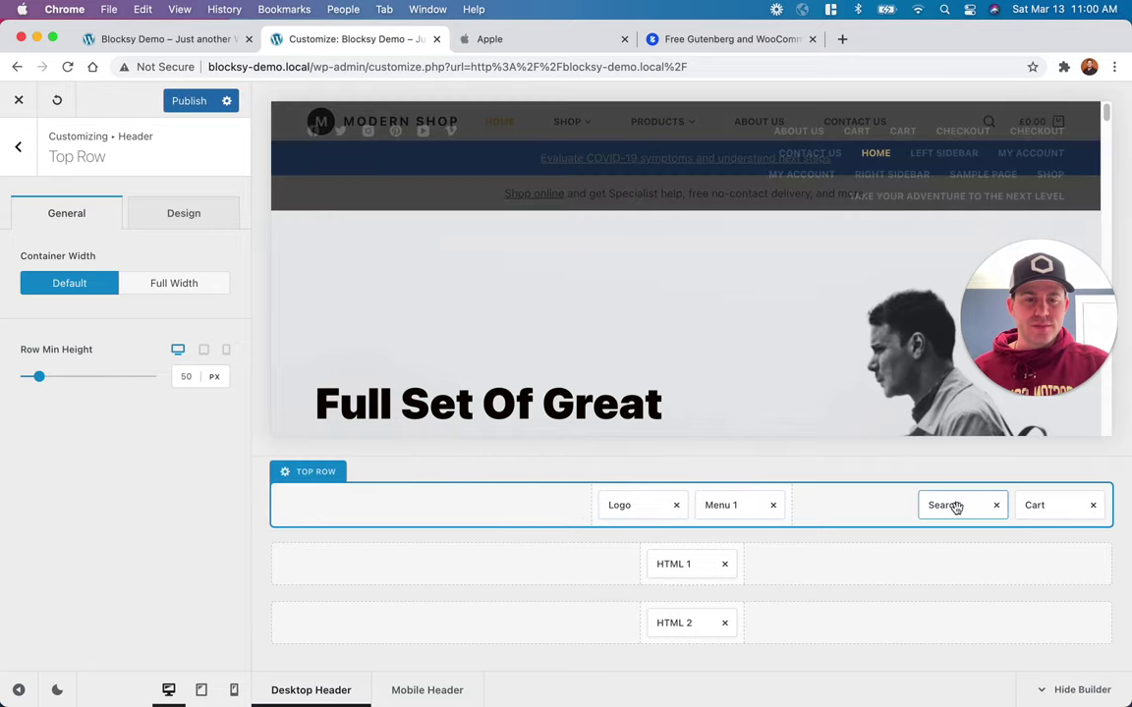
drag(955, 505, 783, 505)
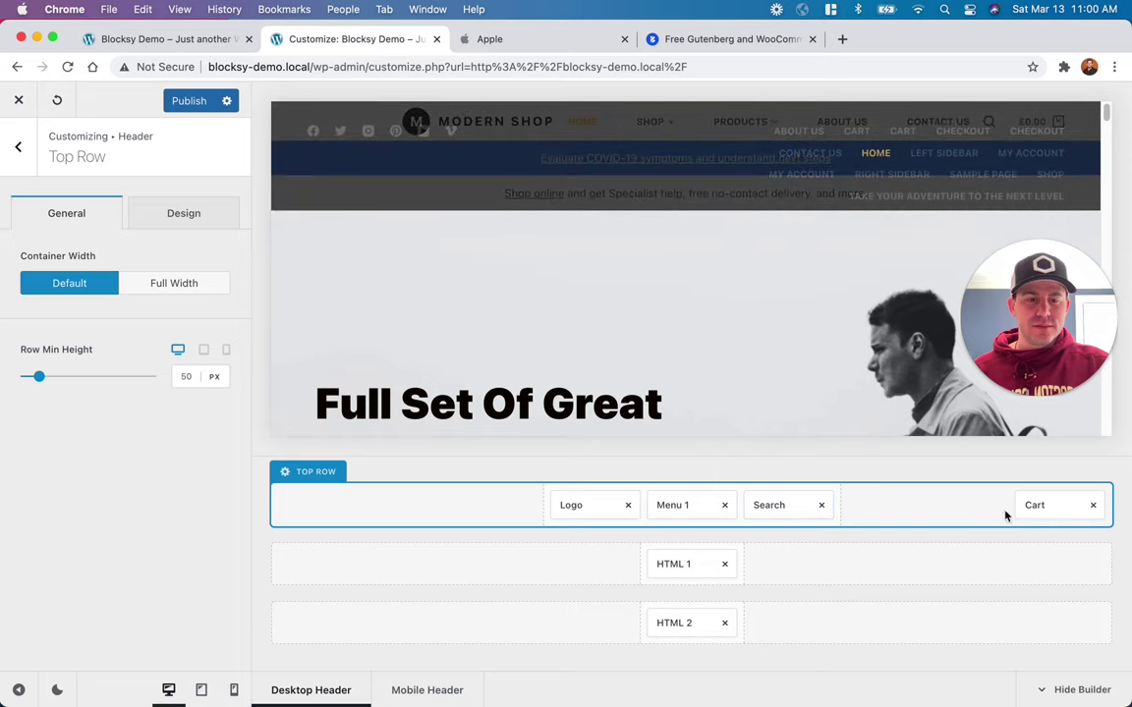
drag(1007, 511, 810, 512)
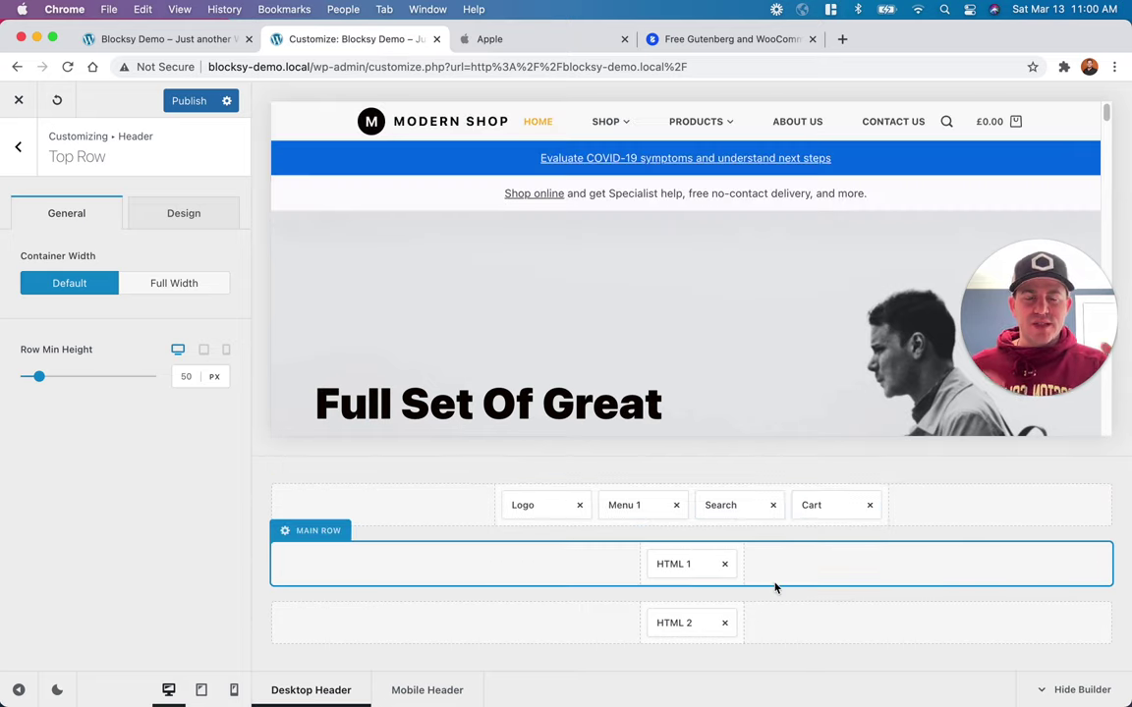
click(17, 692)
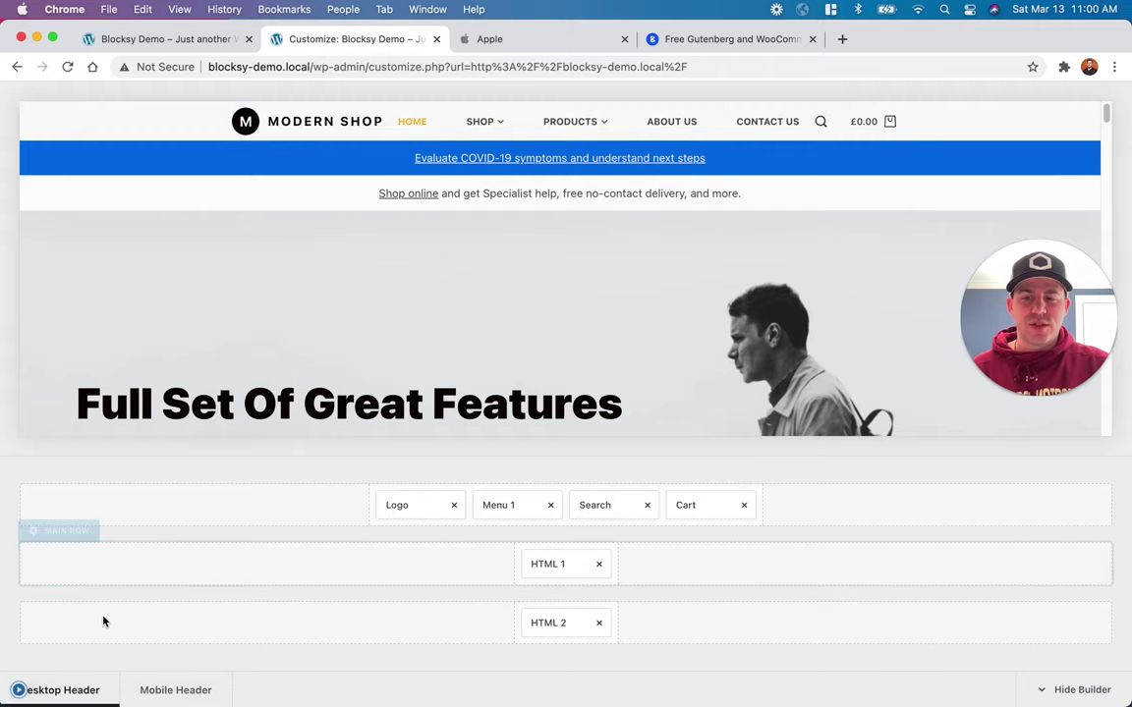
click(17, 692)
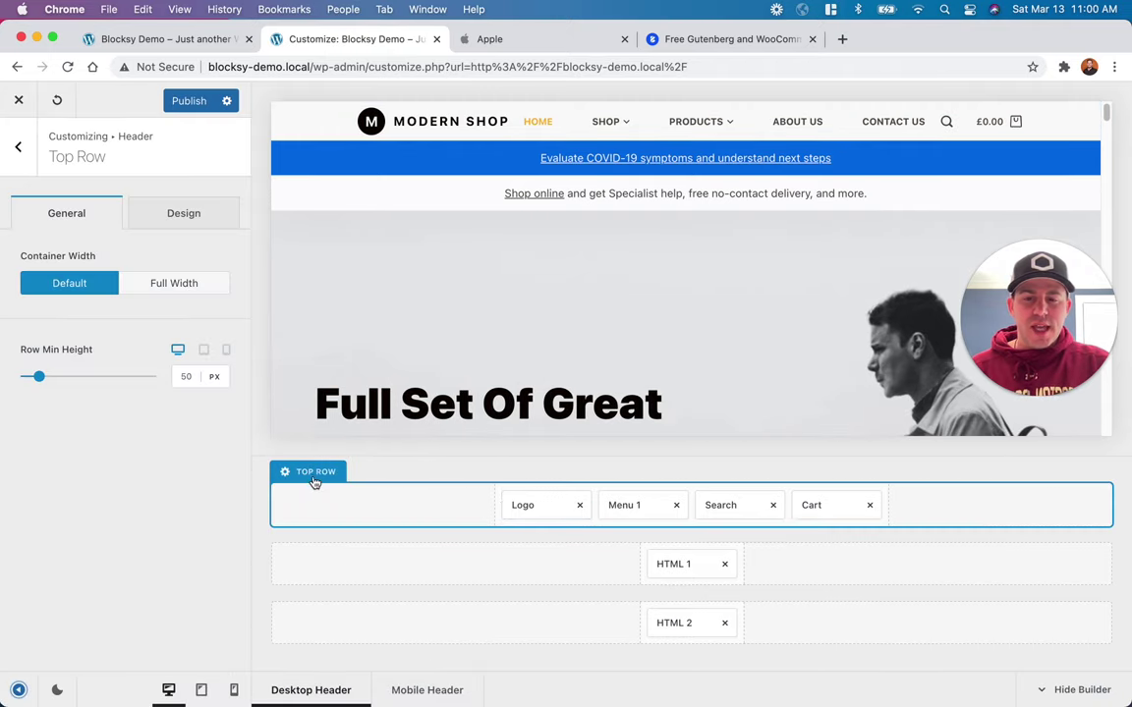
Step: Set the top row's container width to Full Width and preview it with the customizer controls hidden
click(177, 212)
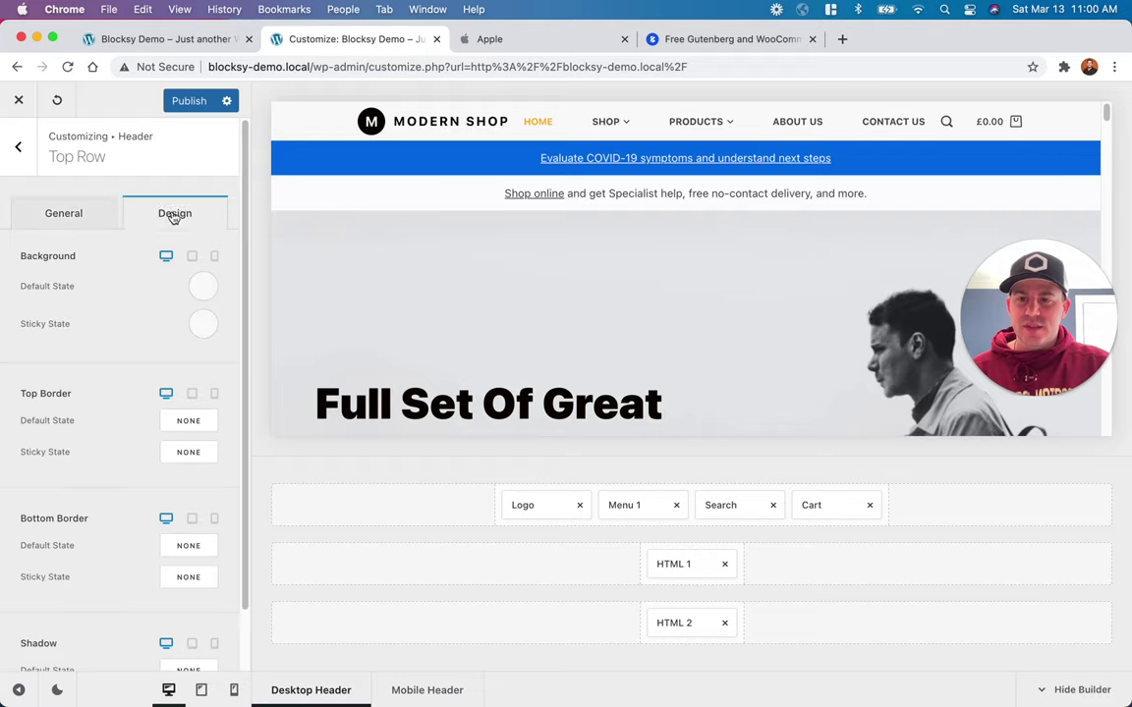
click(51, 225)
click(185, 285)
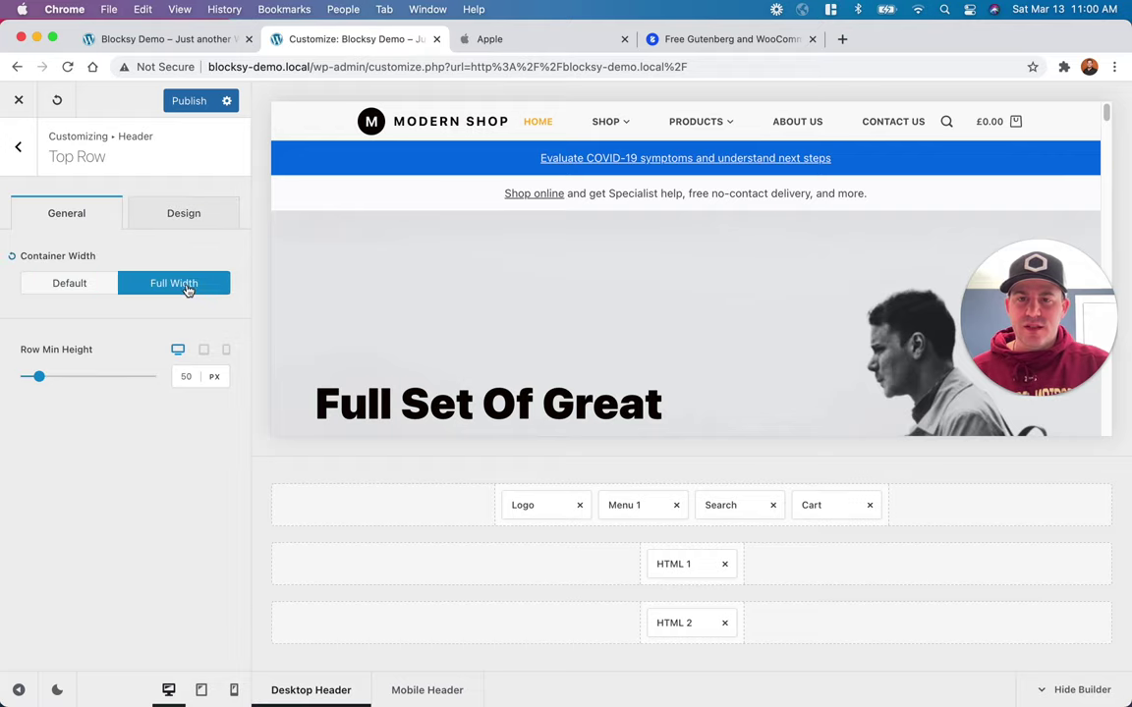
click(18, 690)
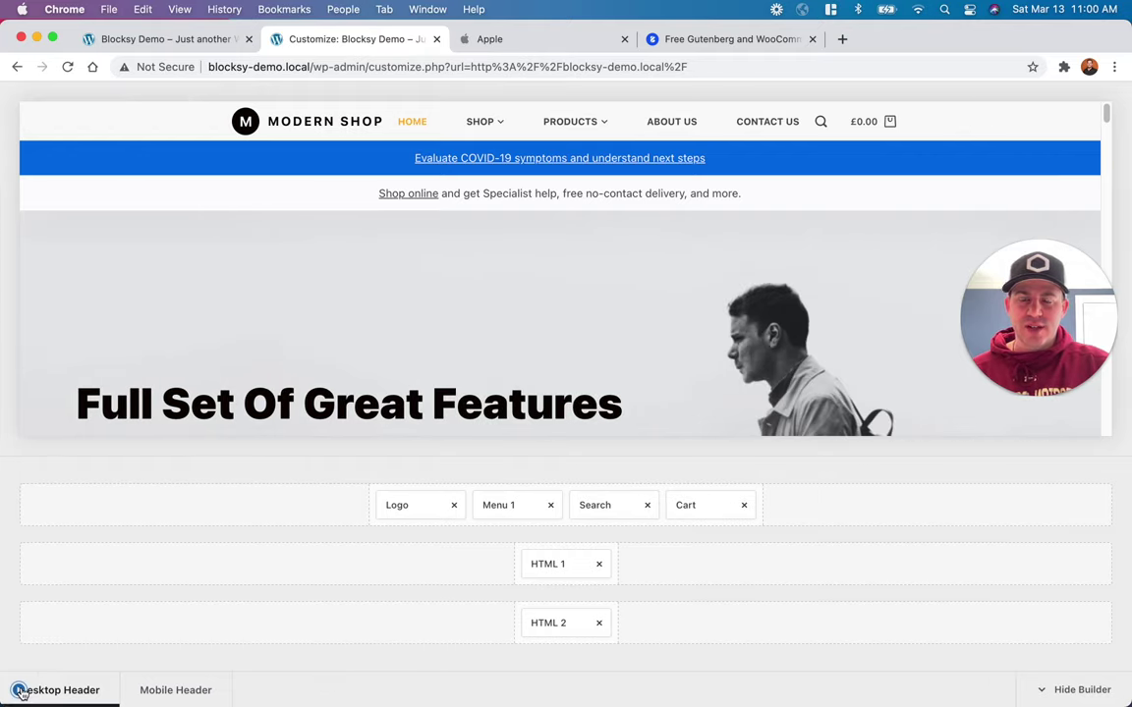
click(19, 691)
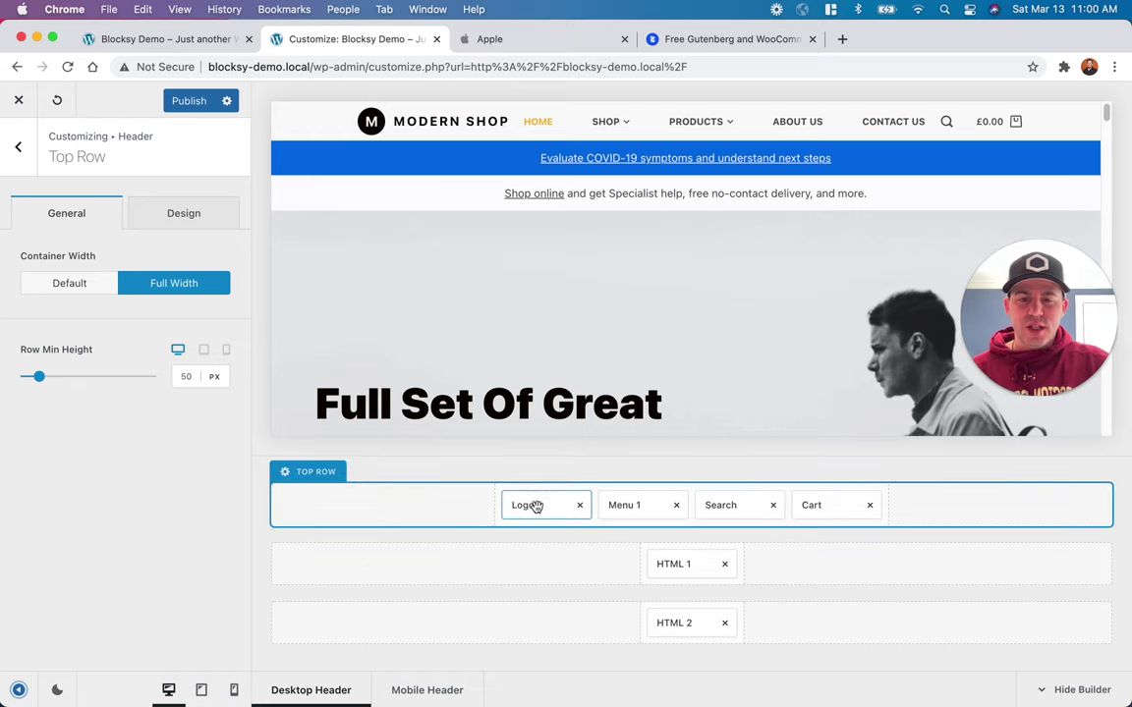
Step: Change the Cart element's icon to the shopping bag with a top handle
click(647, 505)
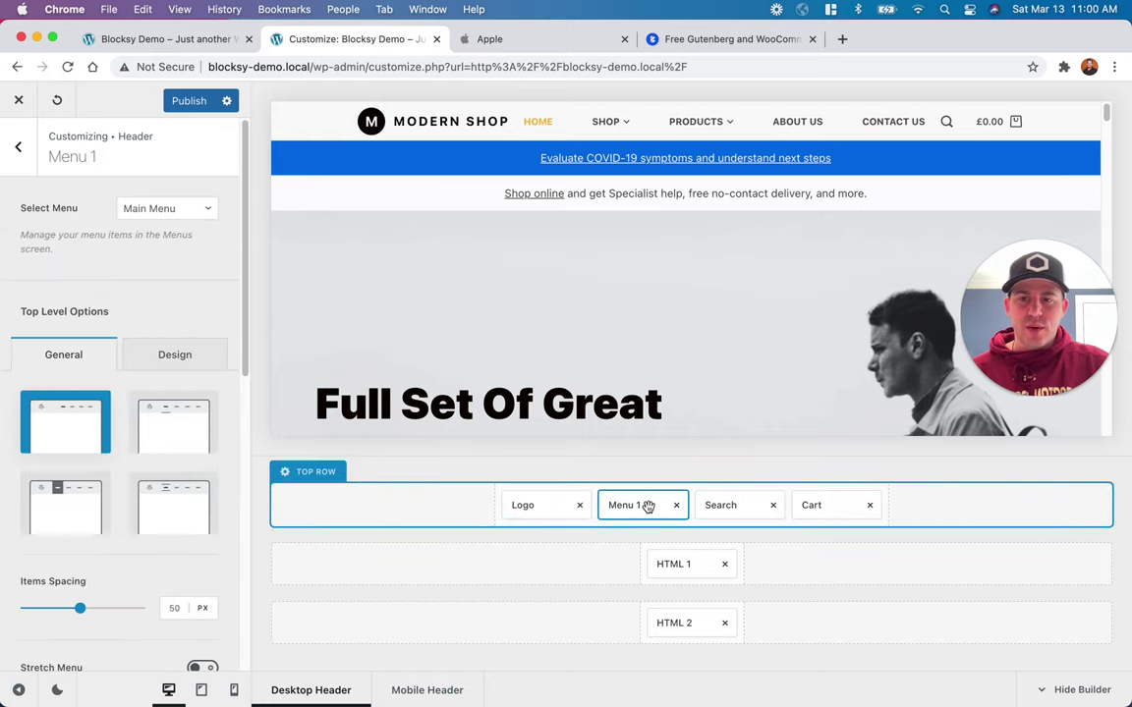
click(831, 505)
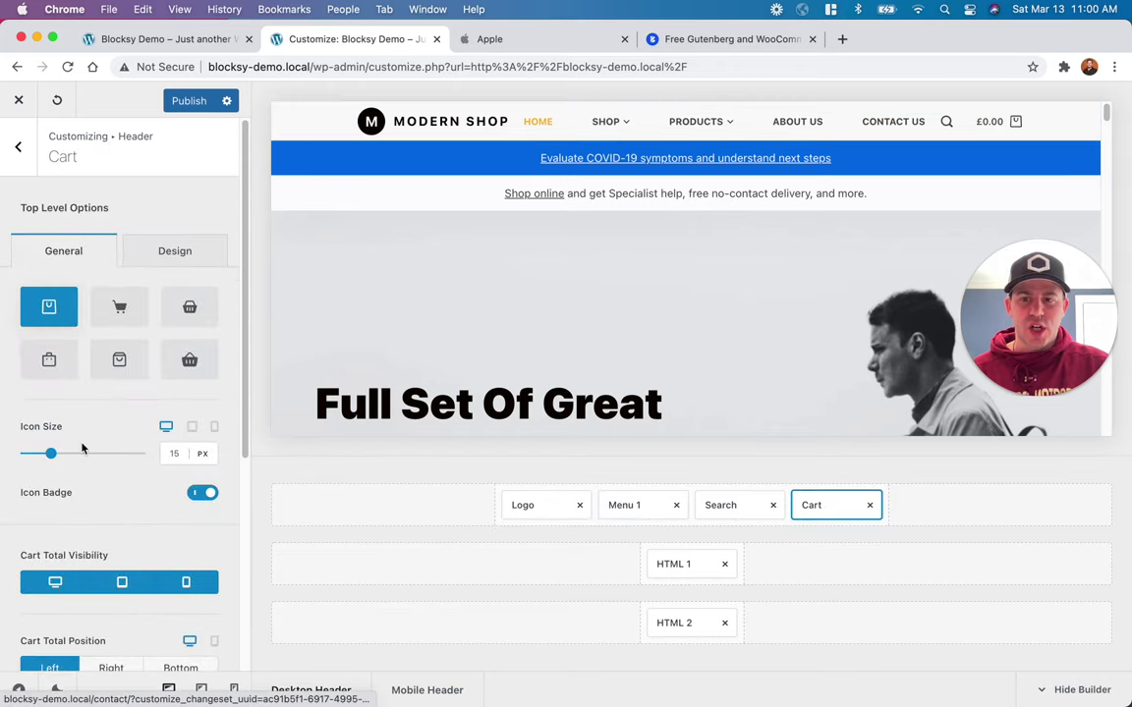
click(52, 368)
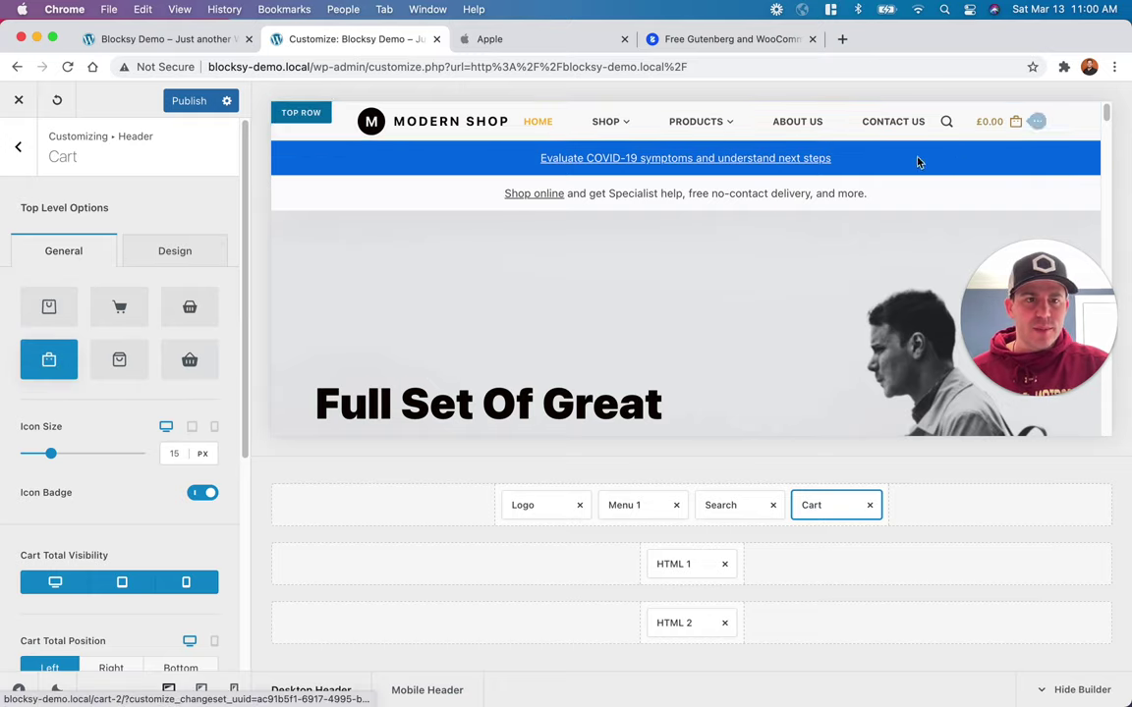
Step: Turn off the Cart element's total visibility for desktop, tablet and mobile
scroll(122, 451, down, 1)
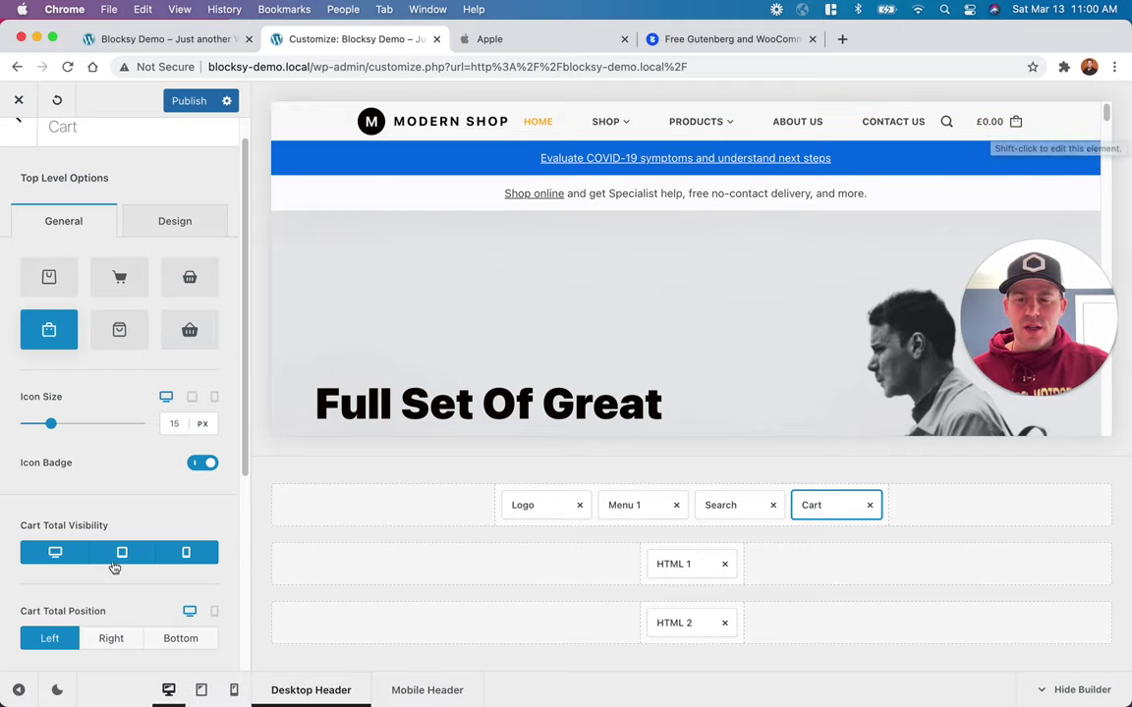
click(56, 553)
click(122, 552)
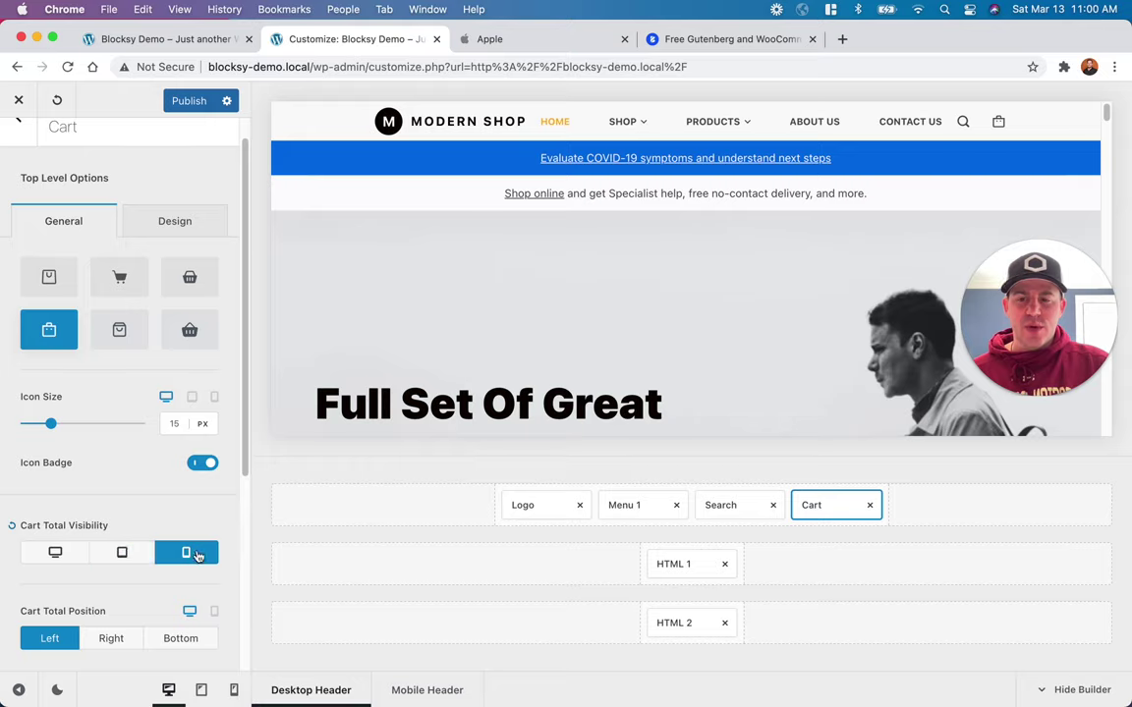
click(187, 553)
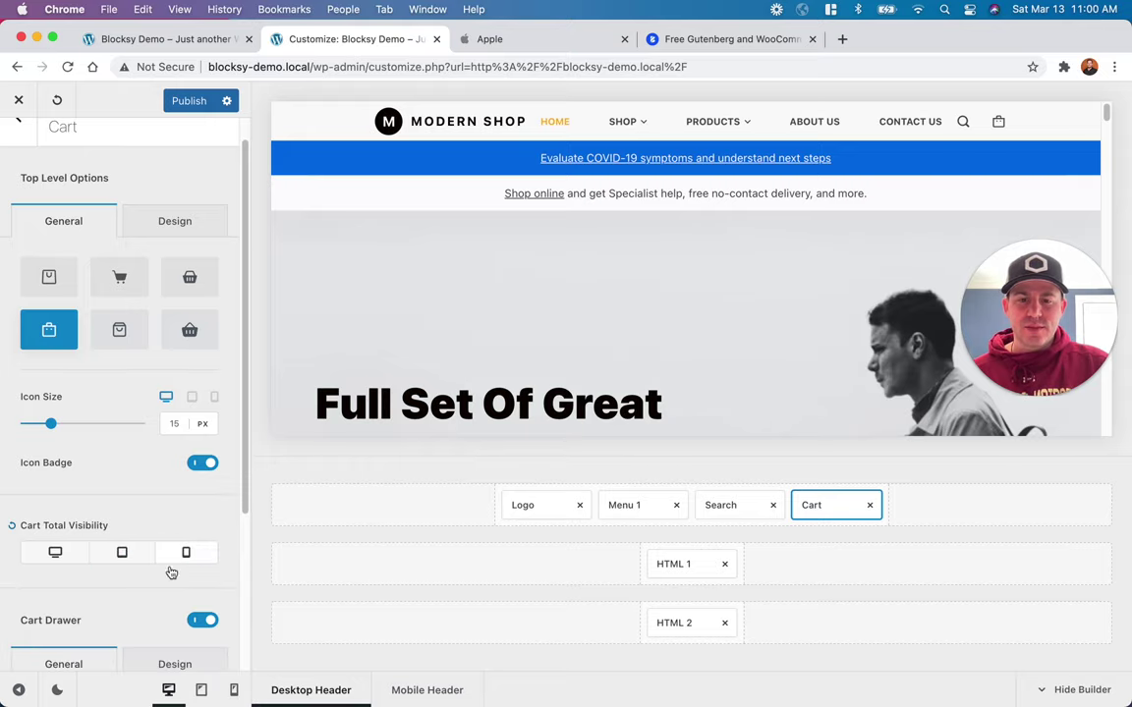
Step: Preview the header with the customizer controls hidden and compare its icons with the Apple homepage header
click(39, 689)
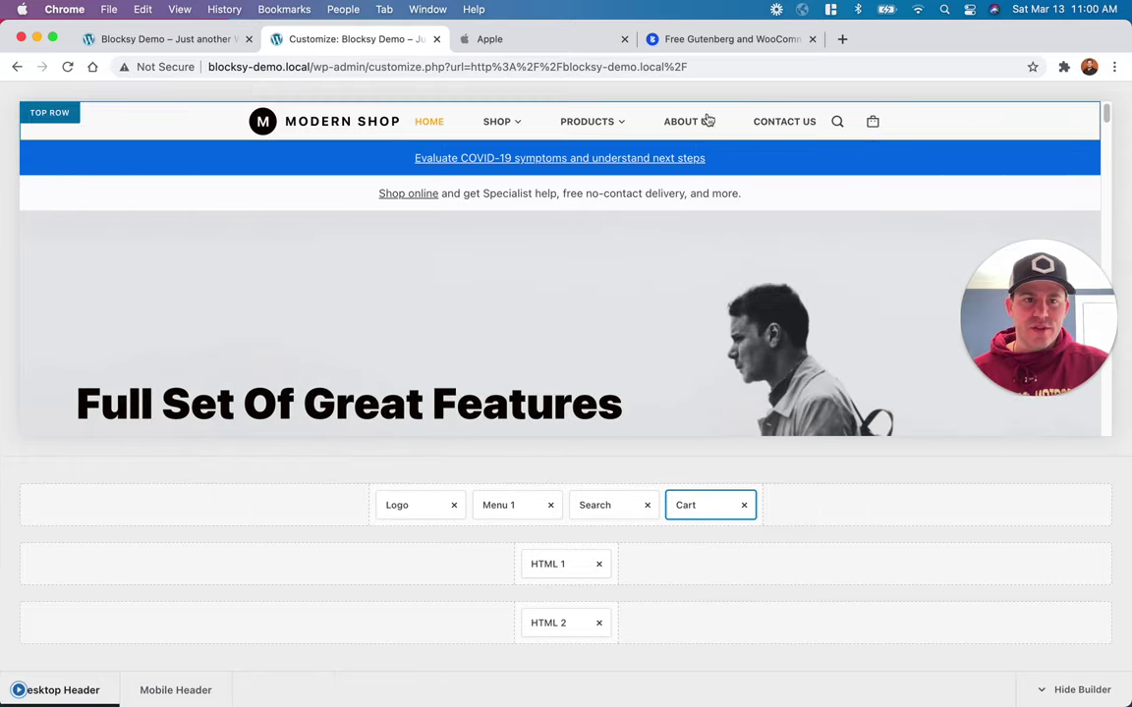
click(538, 44)
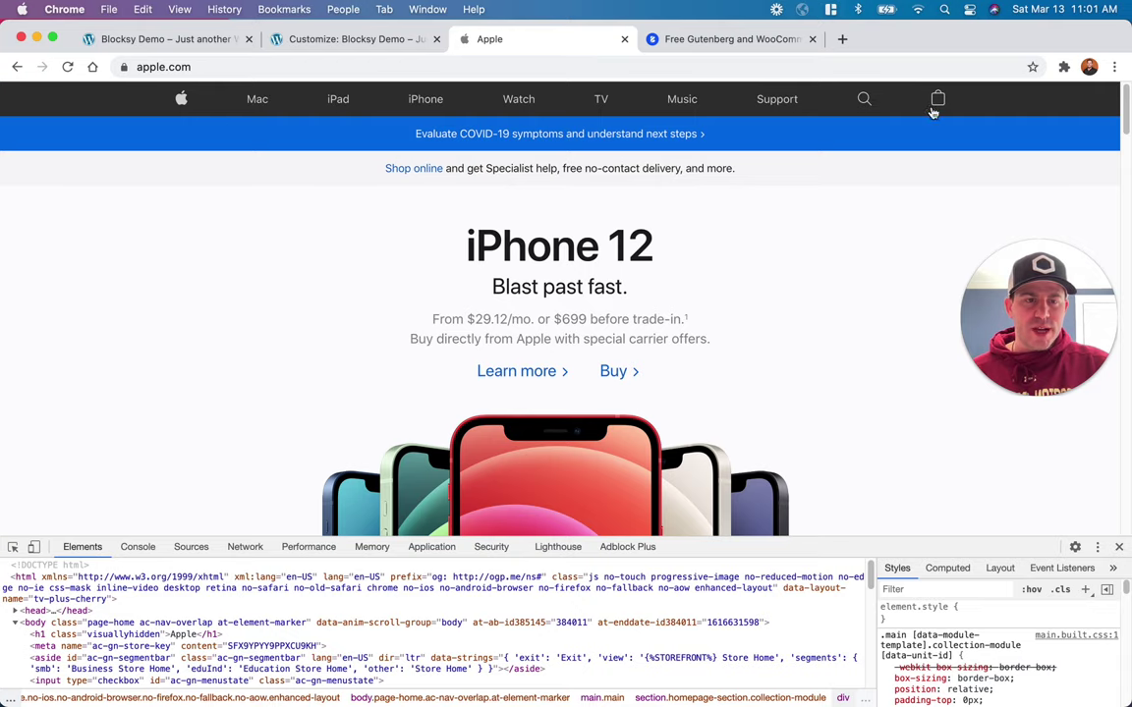
click(358, 45)
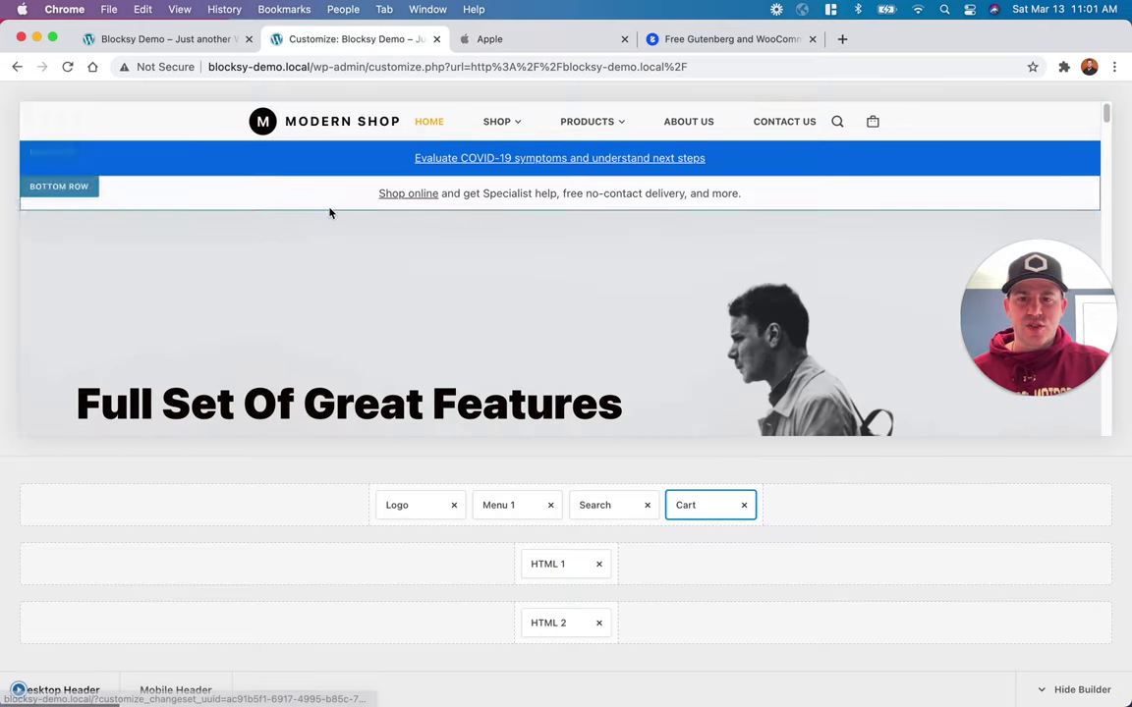
click(17, 690)
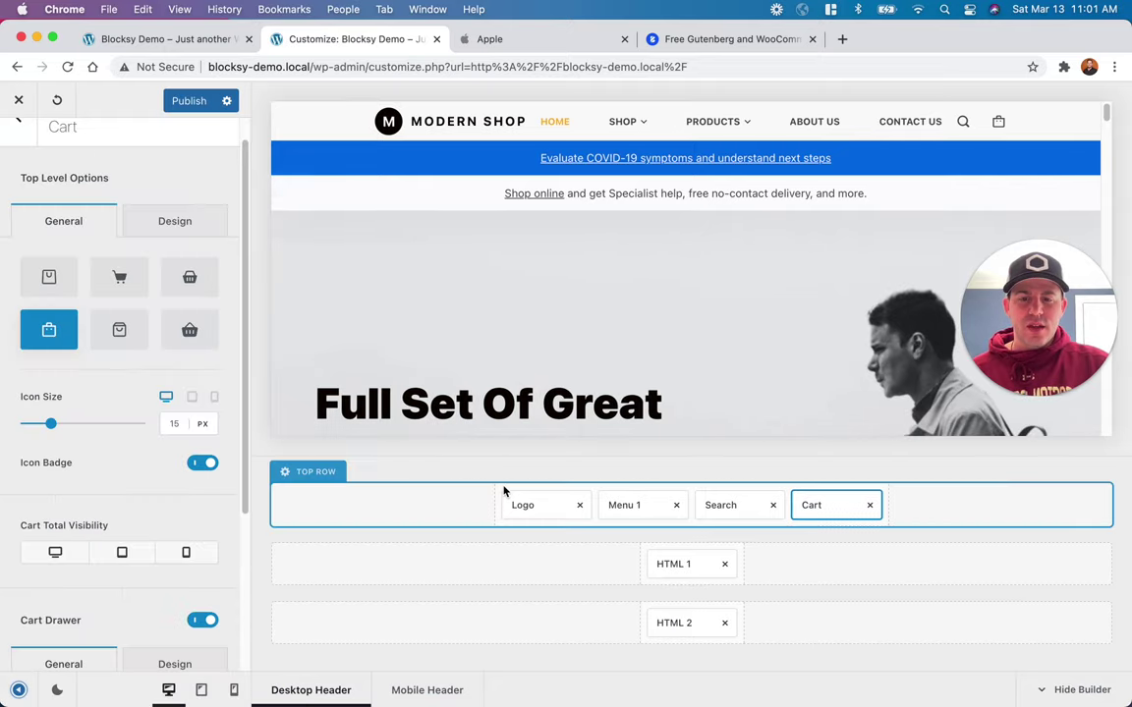
Step: Replace the header logo with logo-mobile.svg from the media library and preview the header with the controls hidden
click(538, 507)
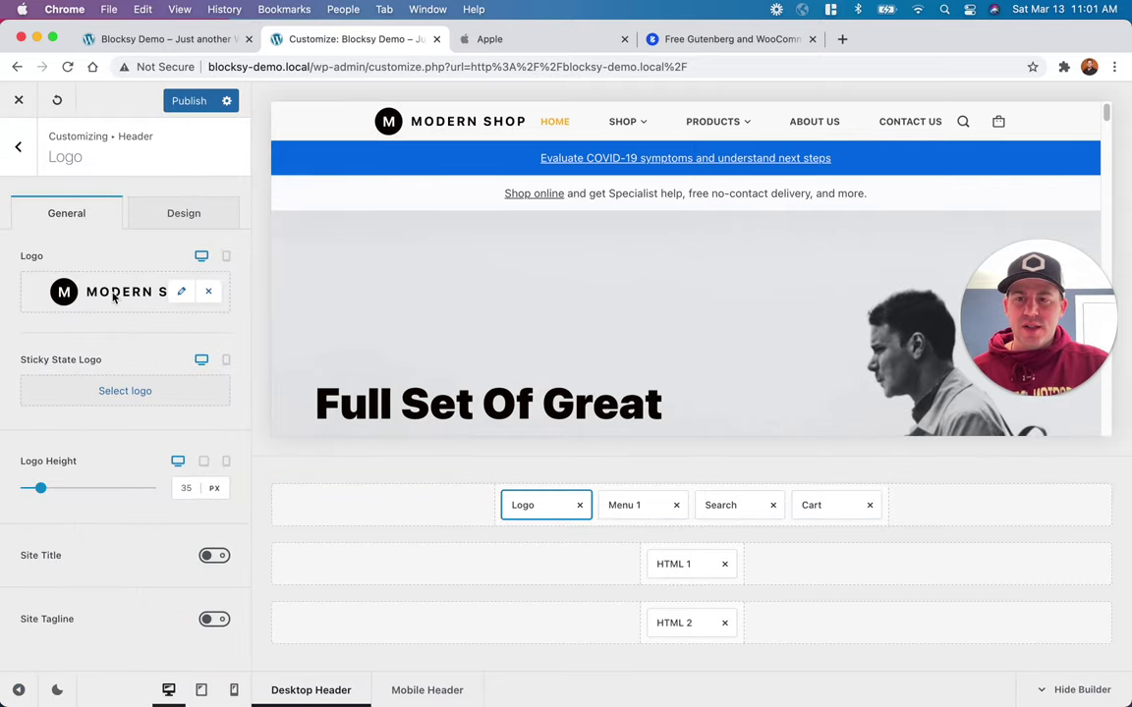
click(113, 297)
click(139, 163)
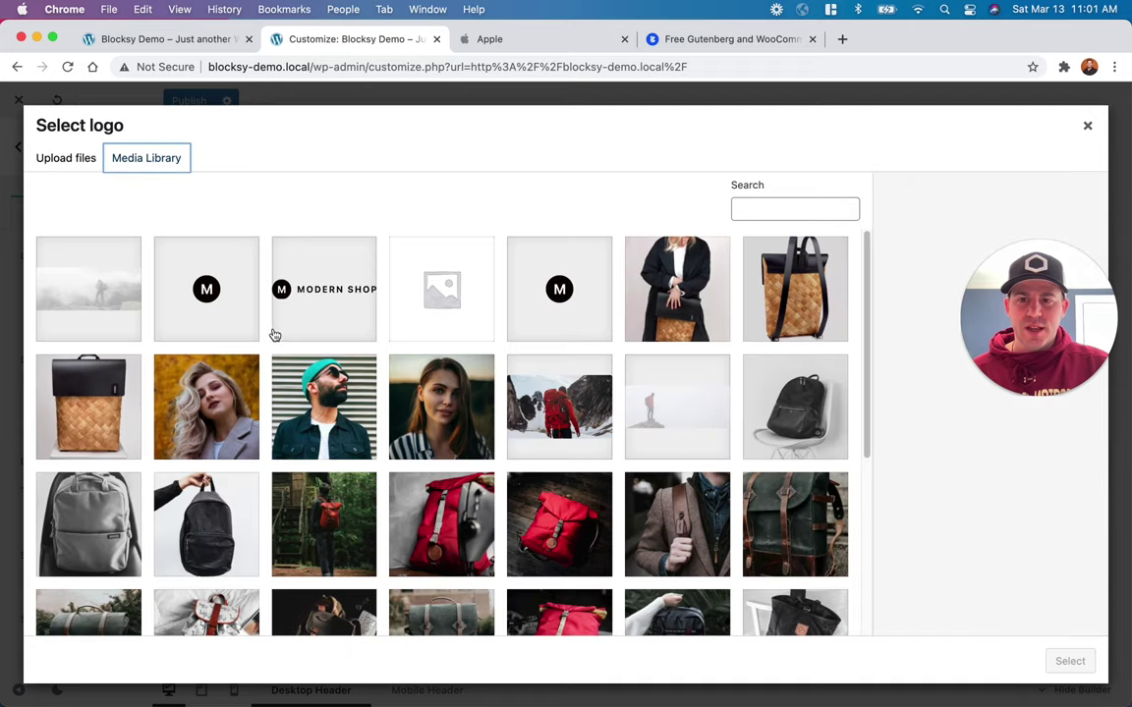
click(209, 274)
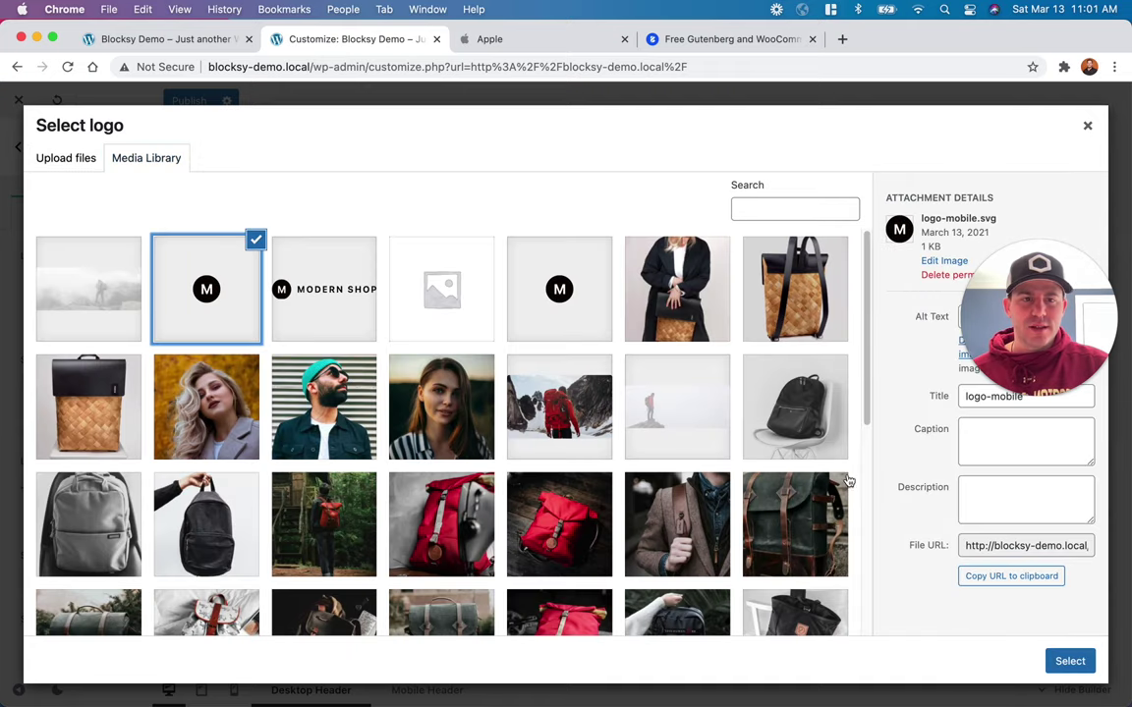
click(1070, 662)
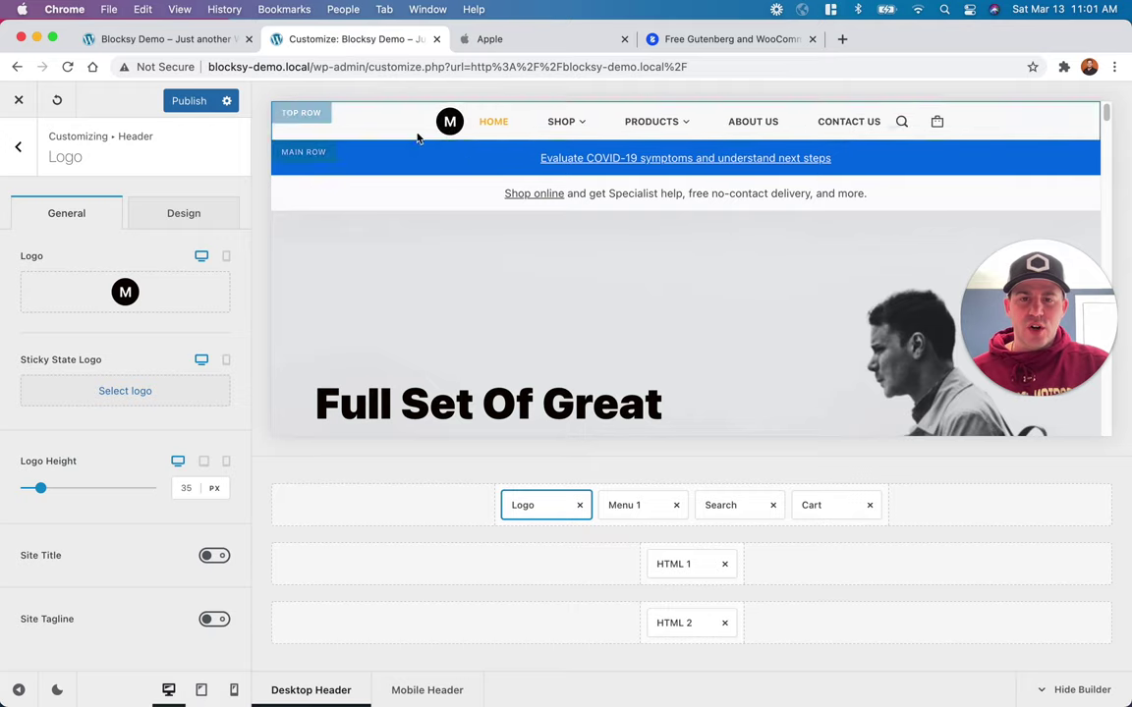
click(18, 688)
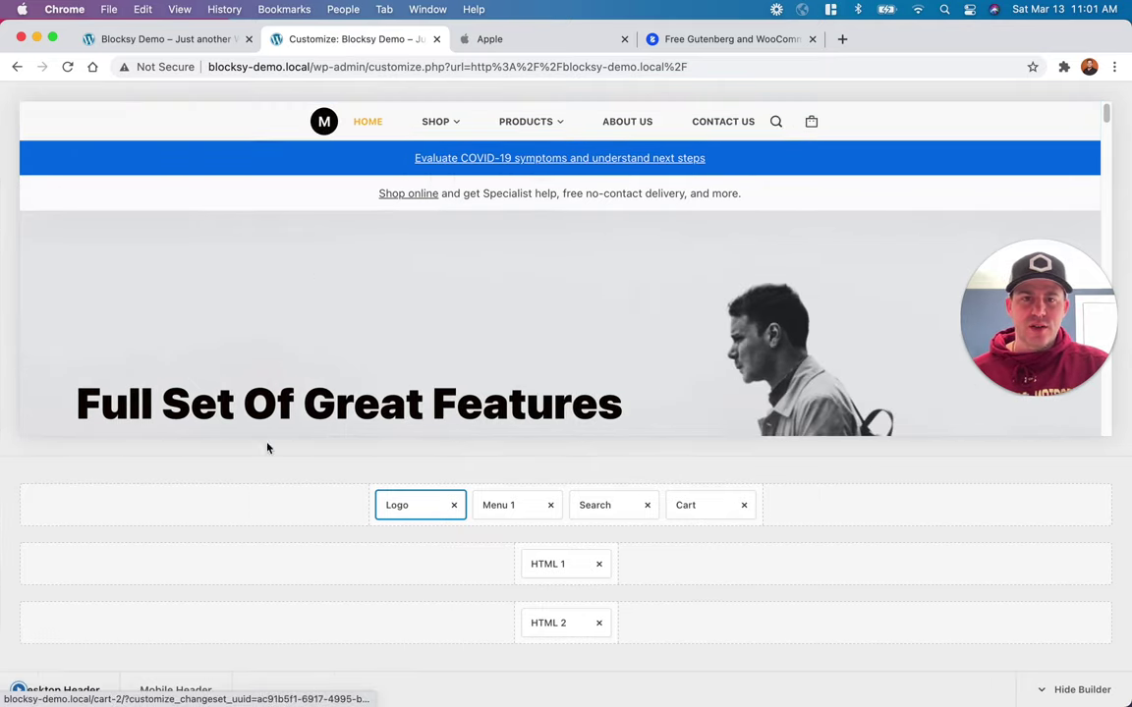
click(19, 692)
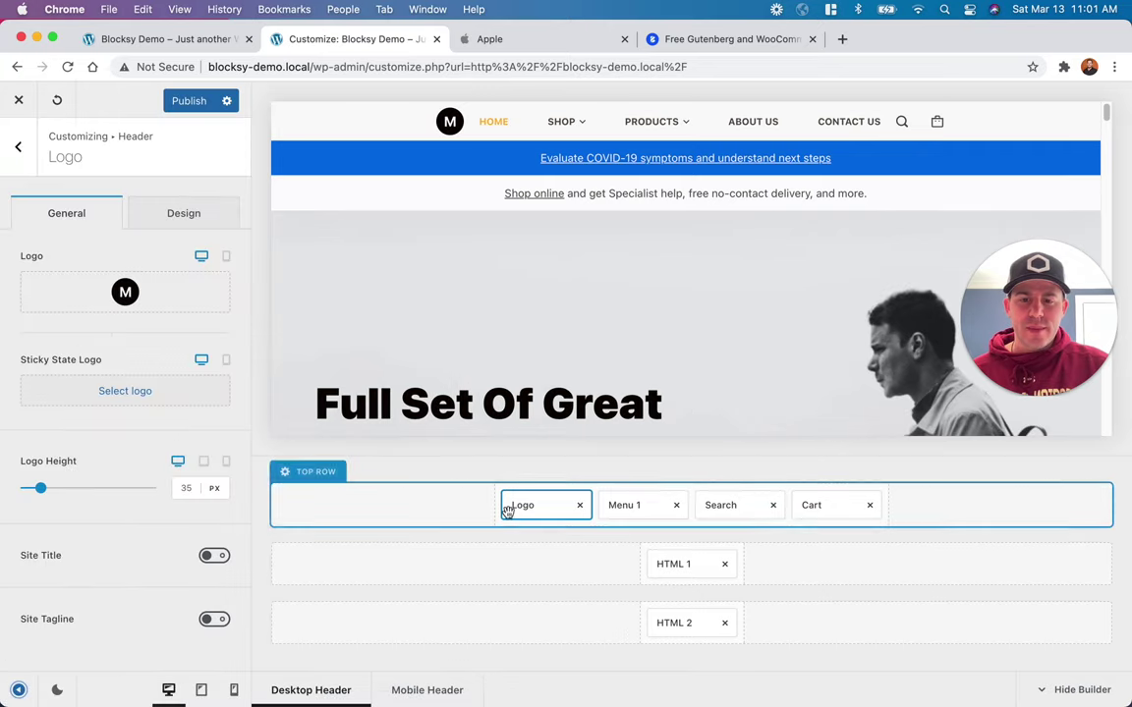
Step: Set the top row's container width to Default and check the row's design options
click(317, 476)
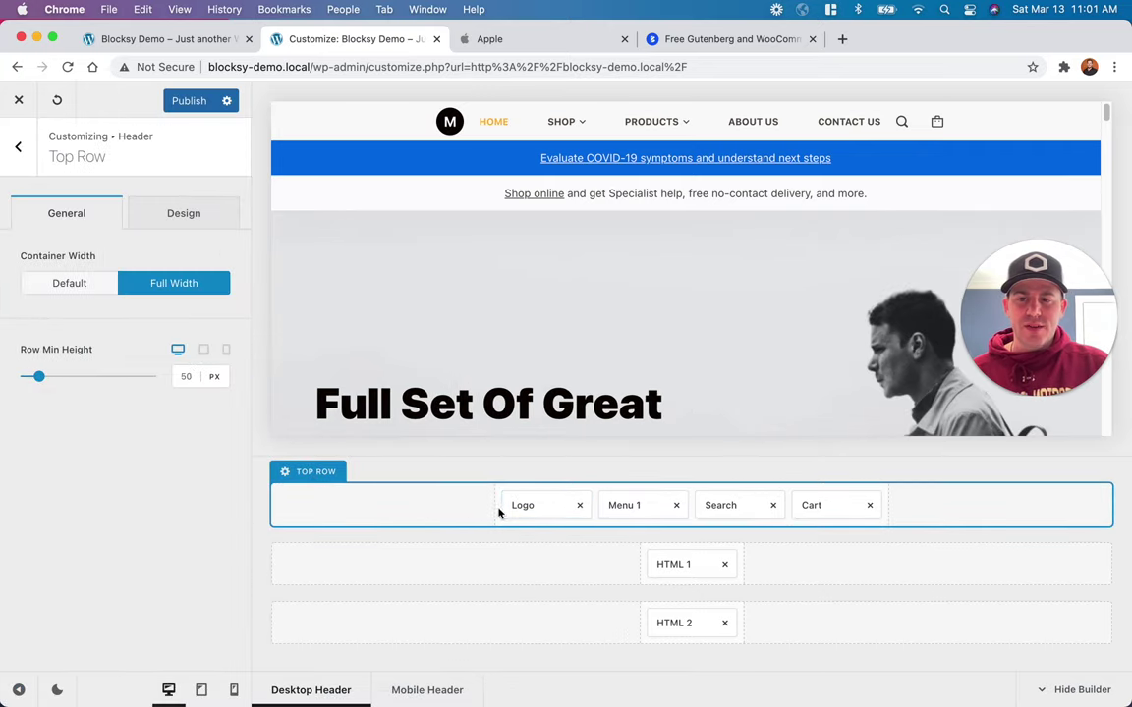
click(614, 505)
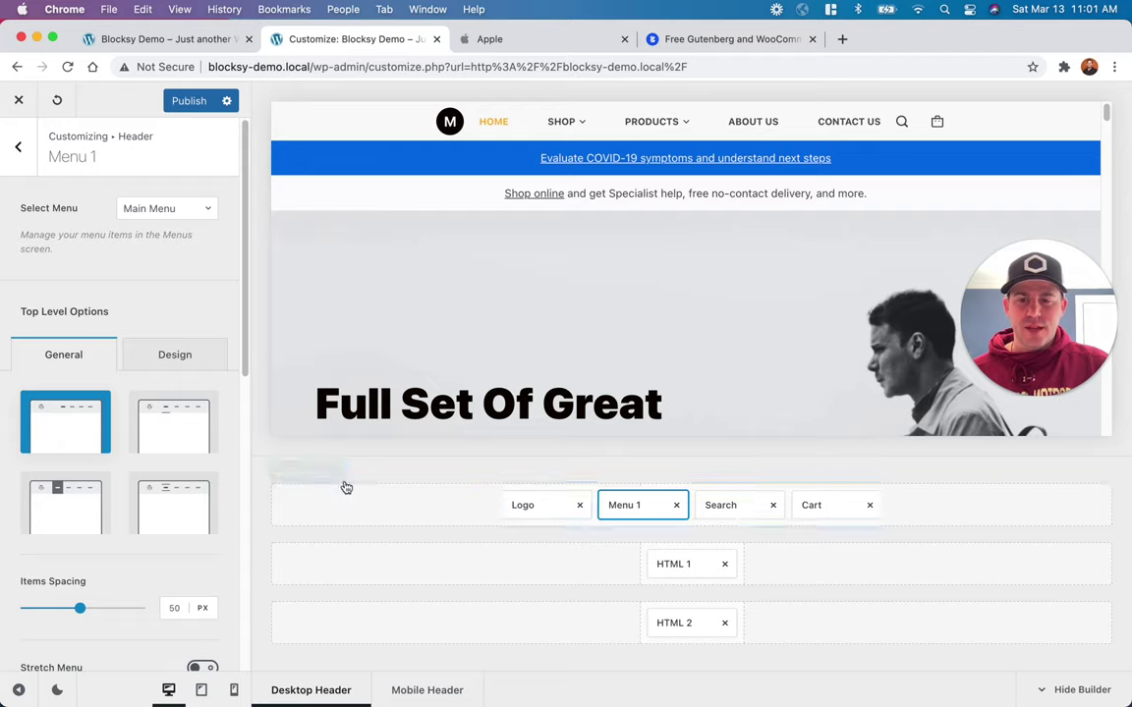
click(307, 474)
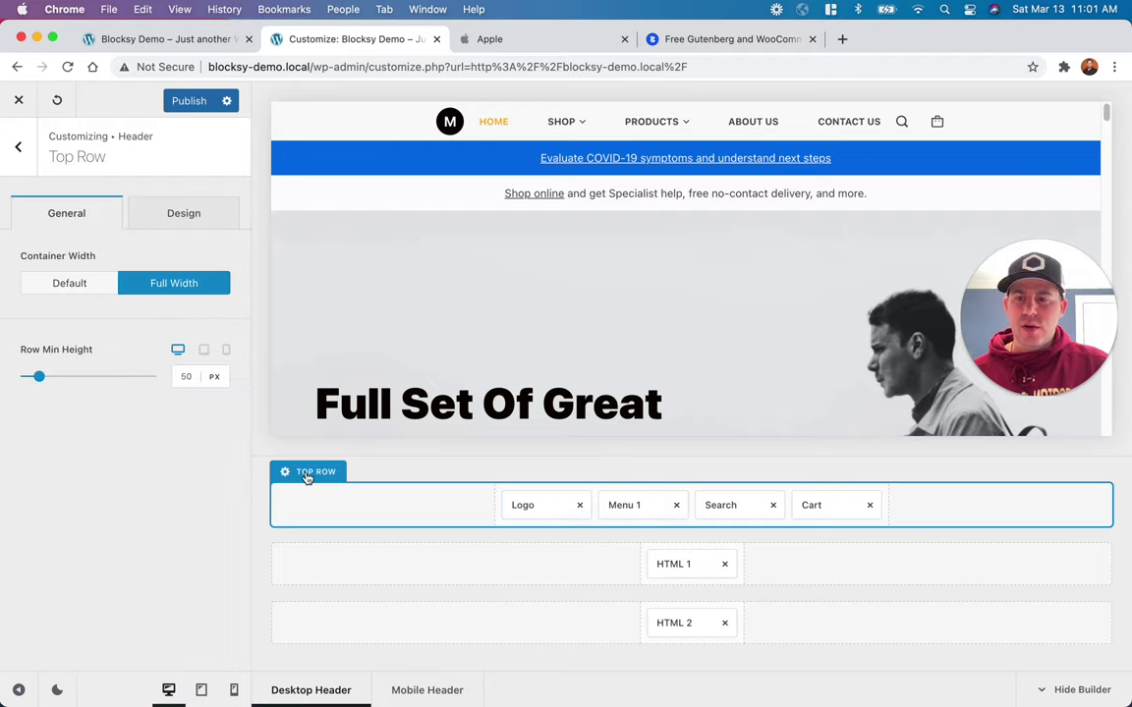
click(54, 285)
click(157, 226)
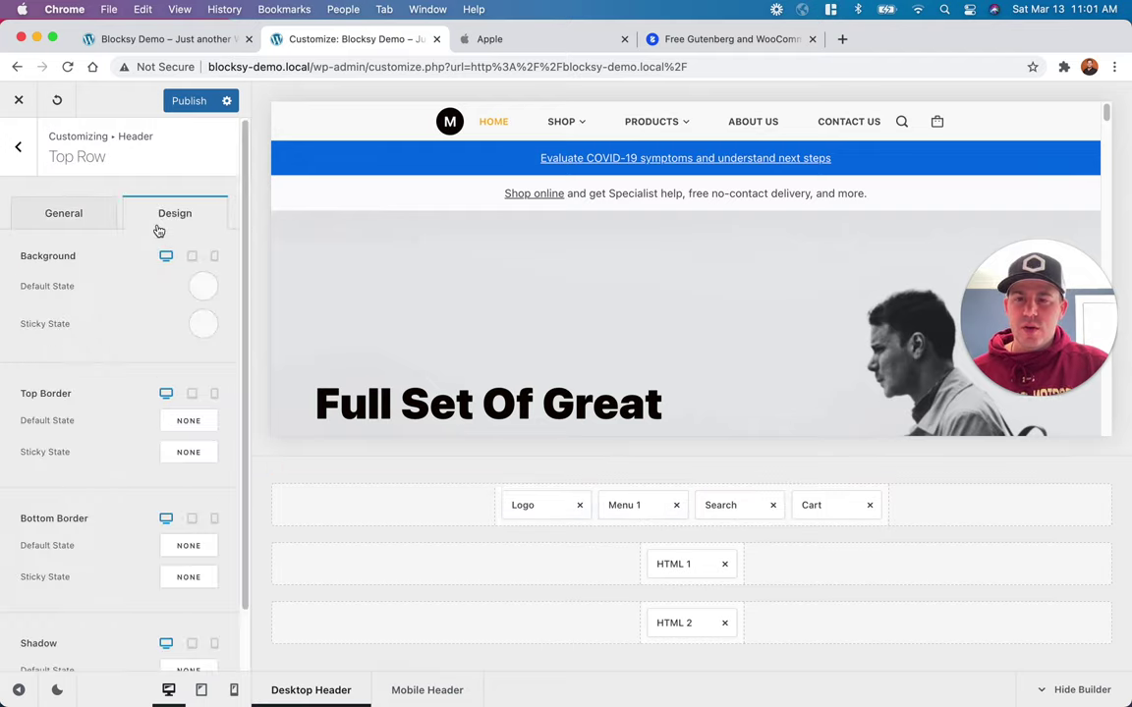
scroll(111, 352, down, 2)
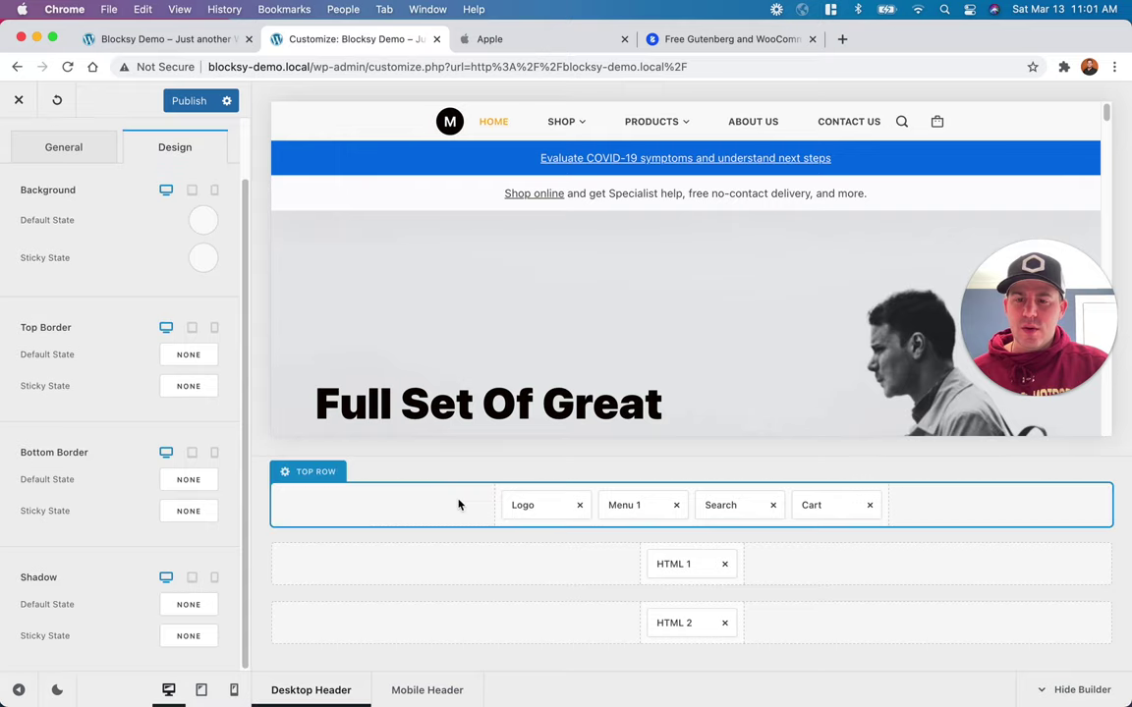
Step: Try the Logo element in the separate top row column just before Menu 1 and preview the layout
click(522, 505)
drag(521, 505, 454, 505)
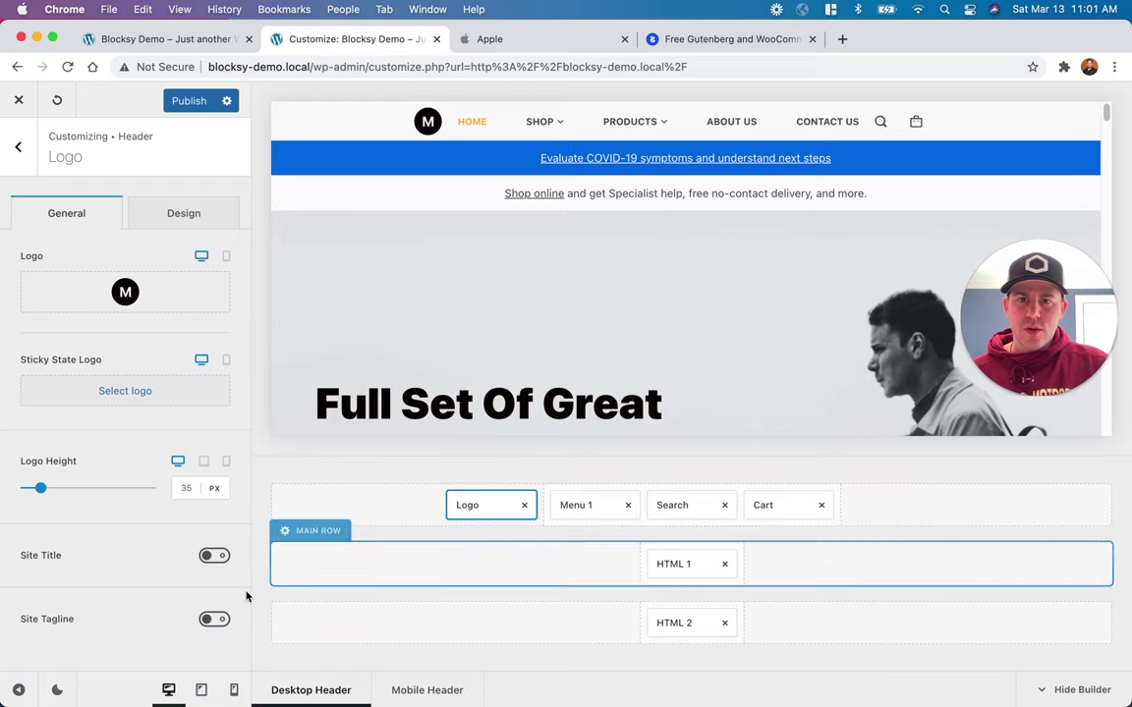
click(18, 690)
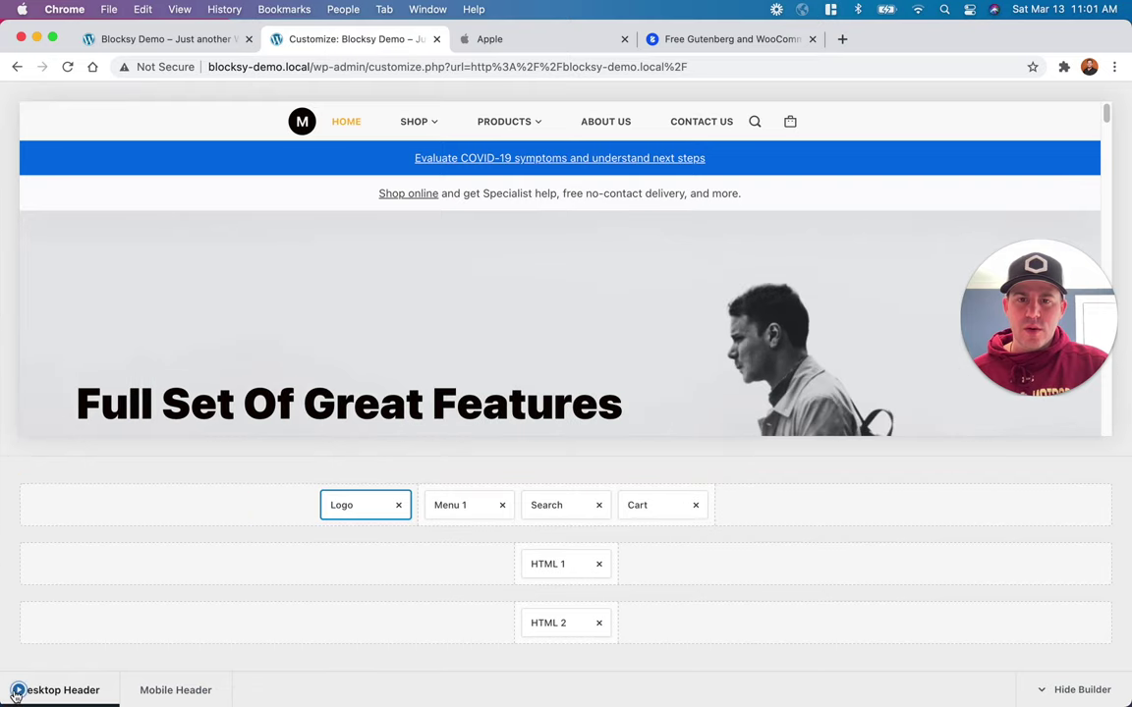
click(18, 691)
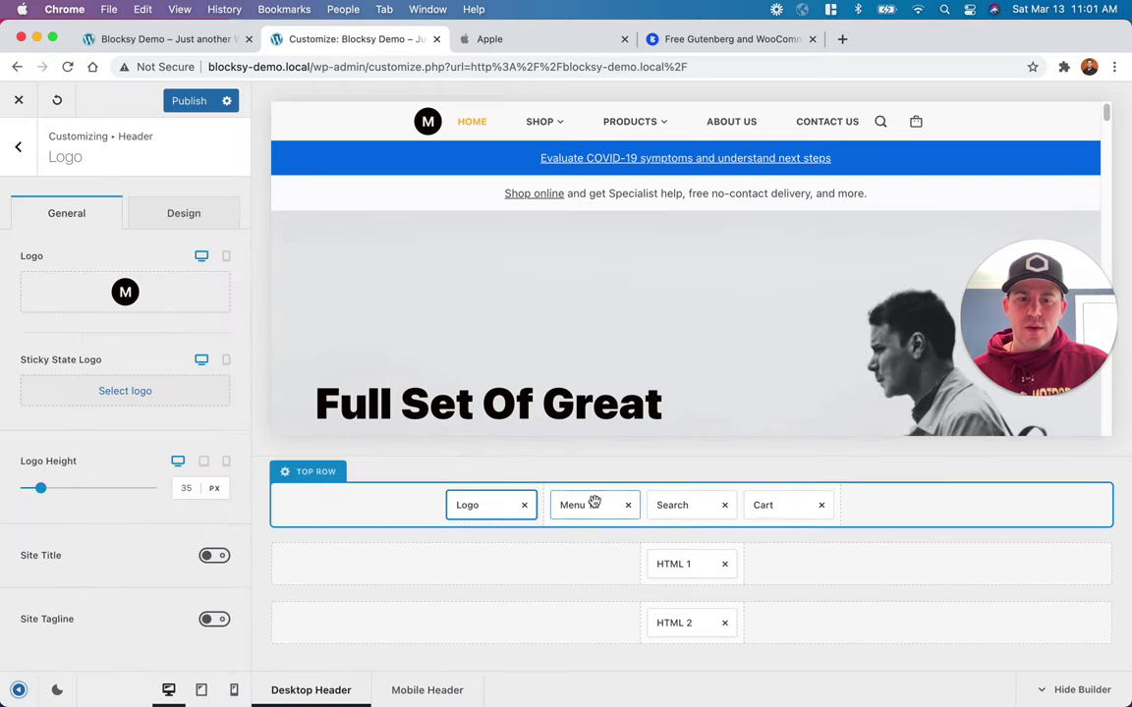
Step: Move the Logo element back into the centre column of the top row, directly before Menu 1
click(590, 504)
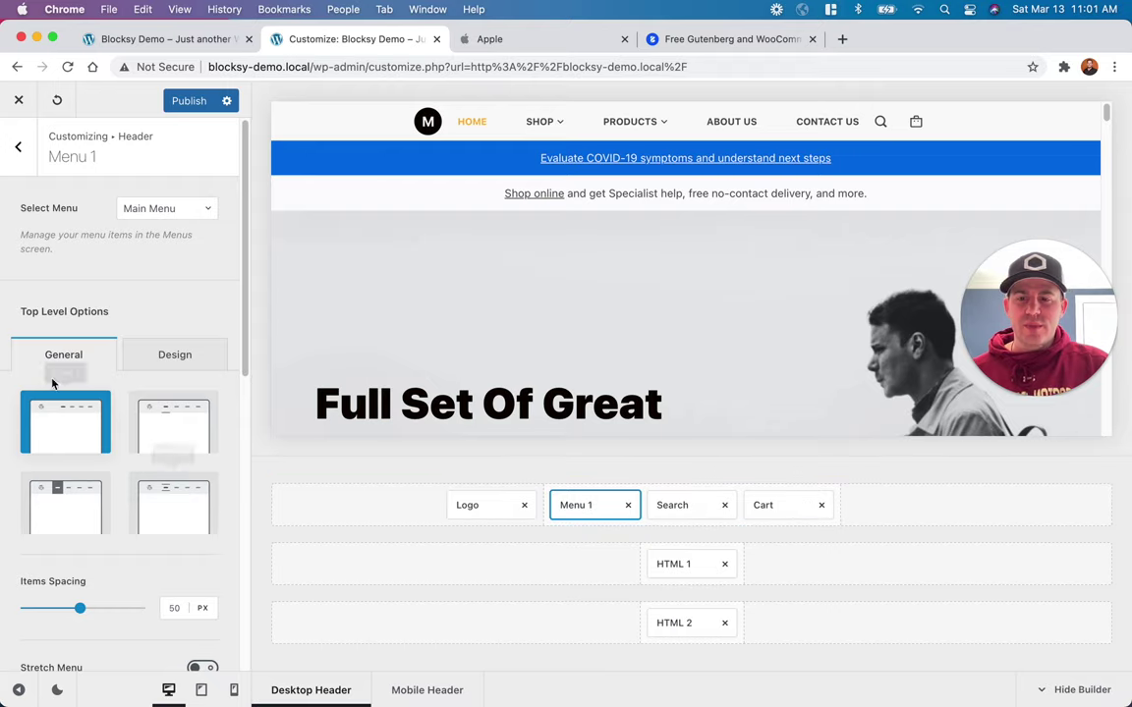
click(18, 146)
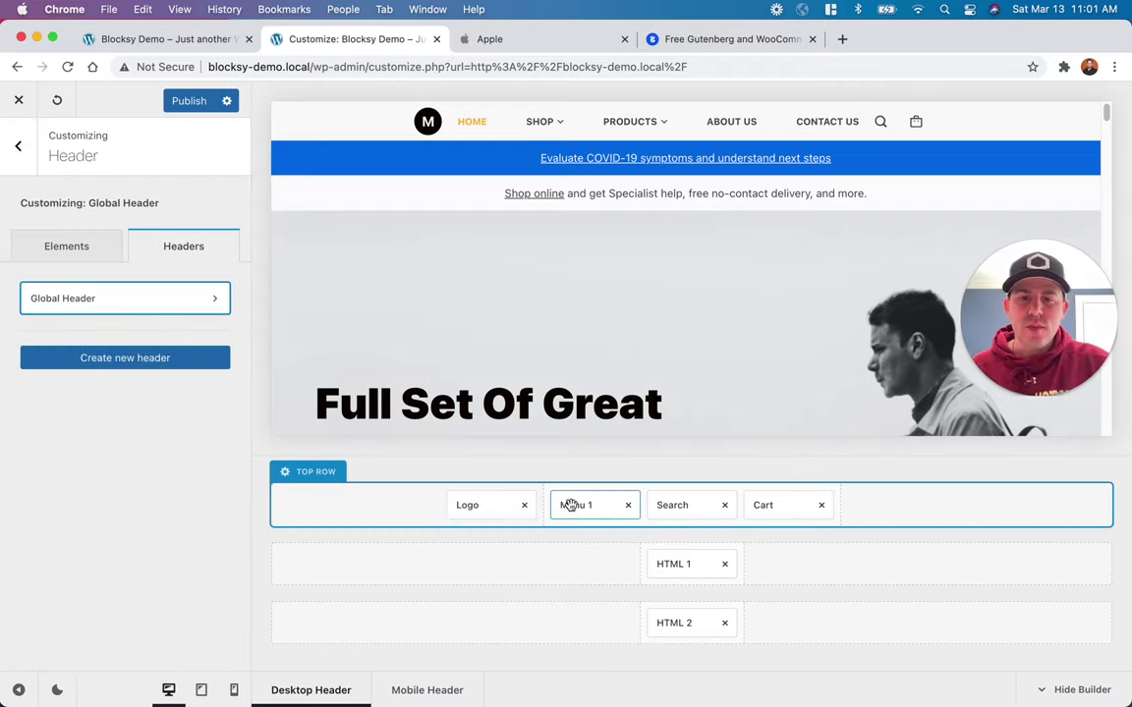
drag(465, 505, 602, 506)
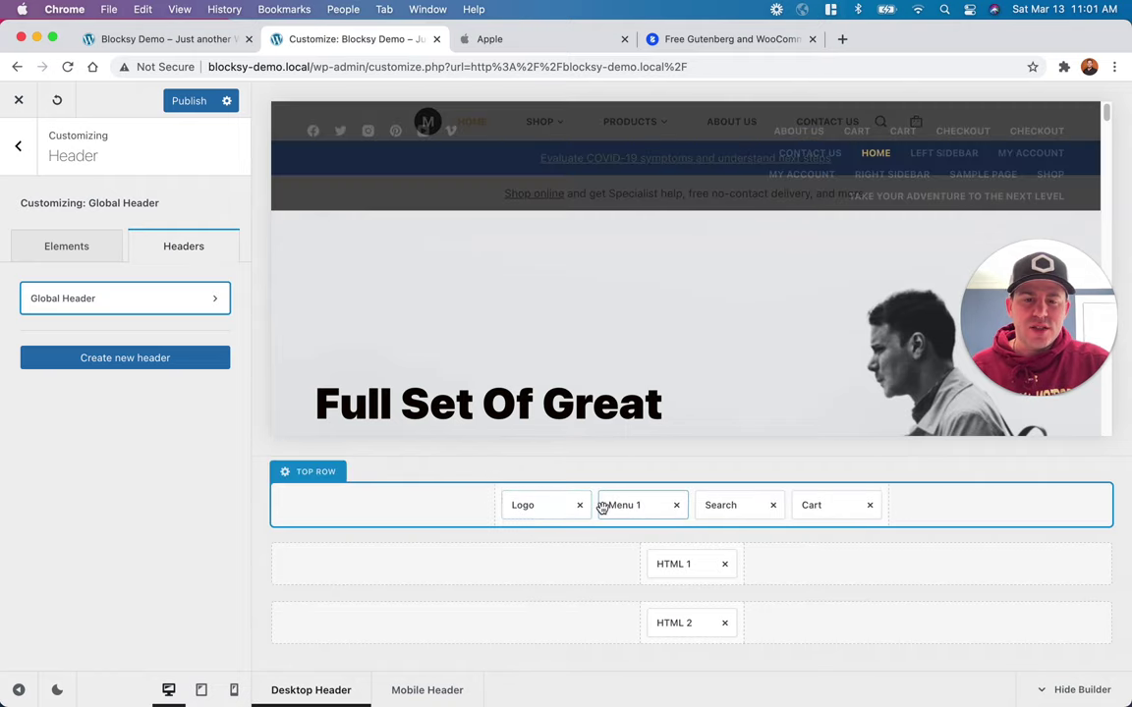
Step: Review Menu 1's top-level and dropdown options, including item spacing and menu stretching
click(625, 505)
scroll(168, 442, down, 3)
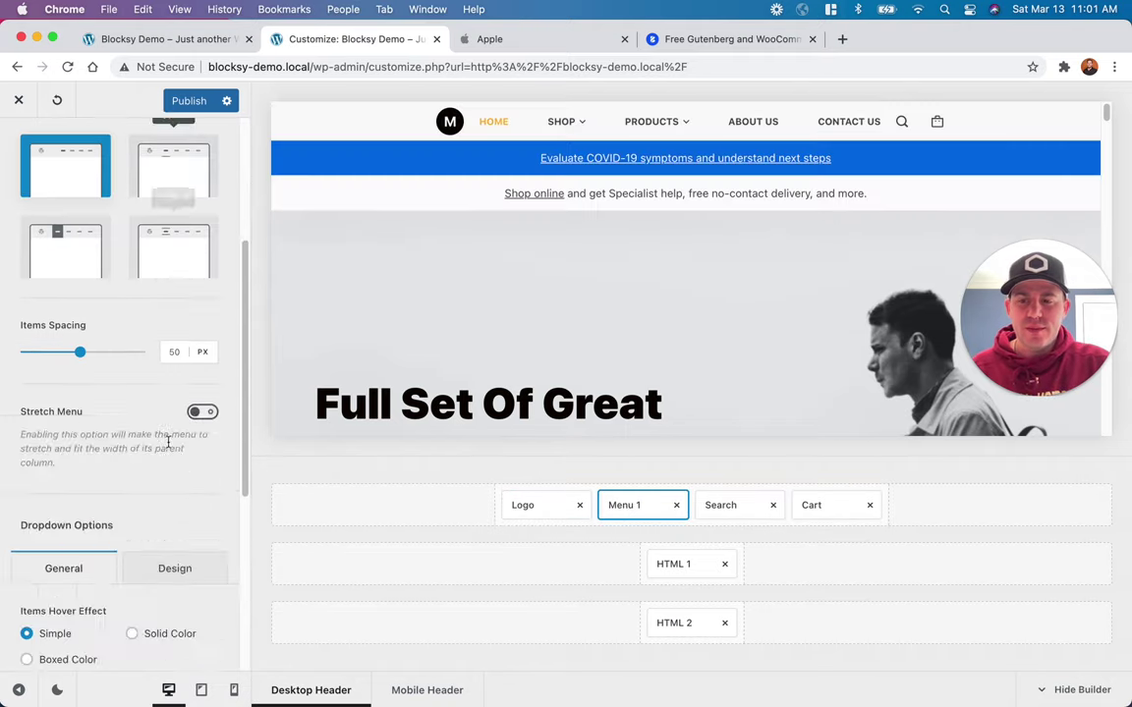
scroll(168, 442, down, 5)
scroll(142, 393, up, 10)
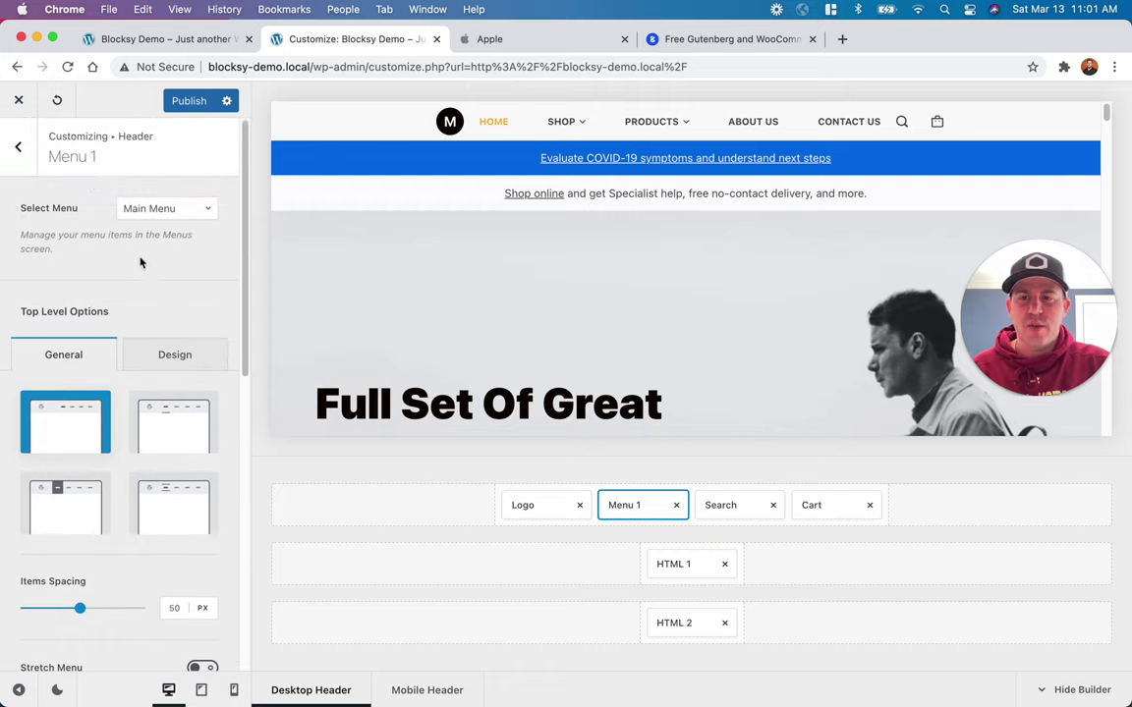
Step: Leave the header settings and open the Main Menu's item list for editing in the customizer
click(19, 149)
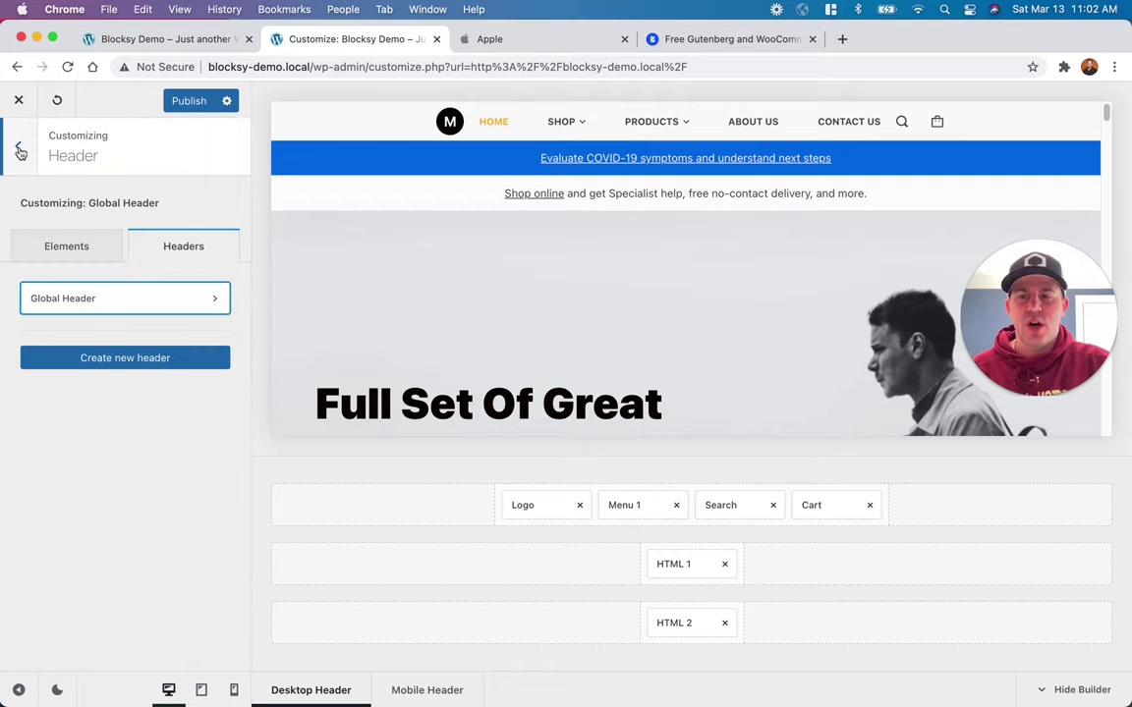
click(19, 150)
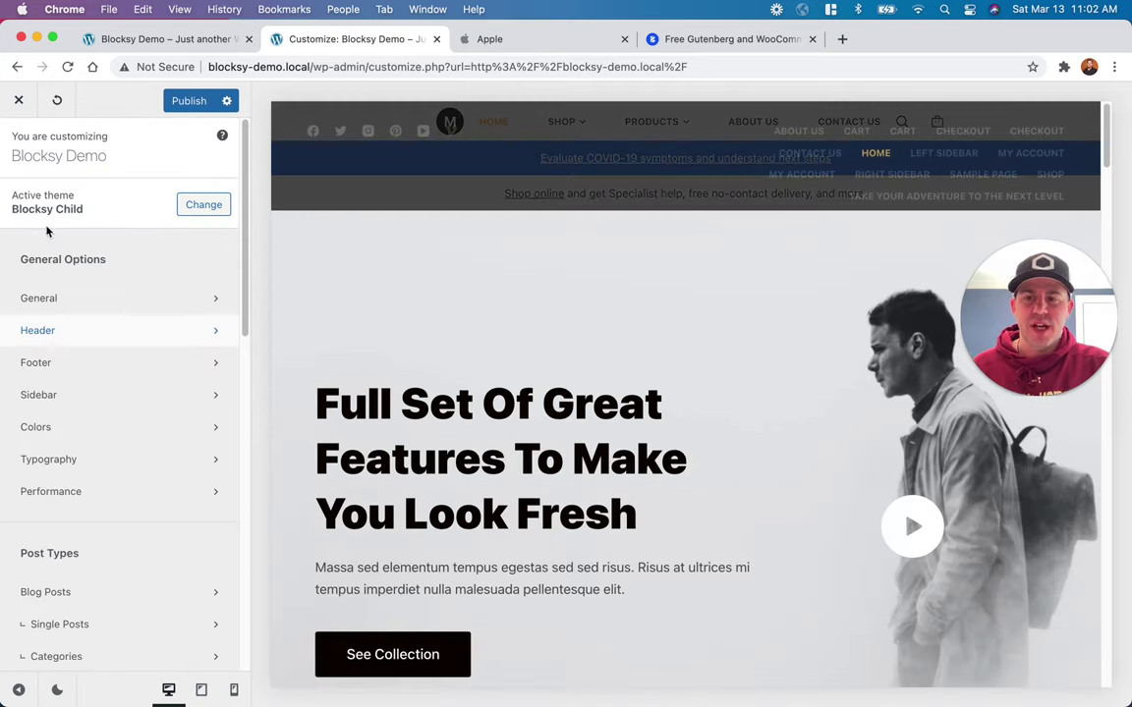
scroll(234, 295, down, 10)
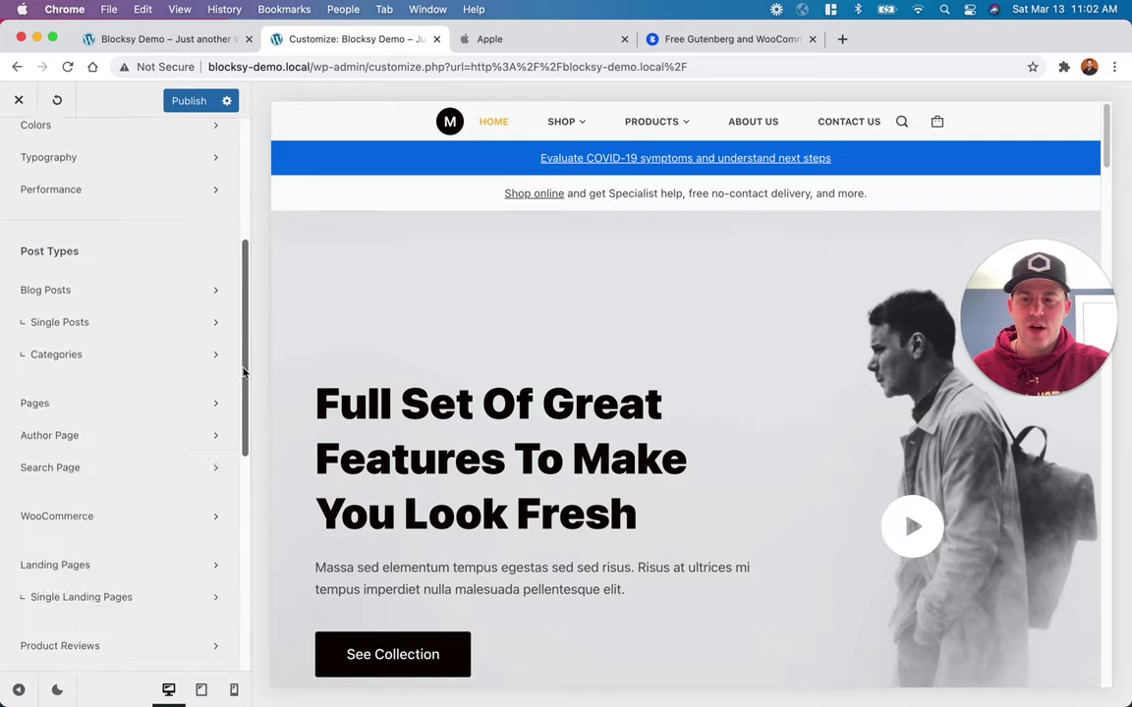
scroll(225, 550, down, 3)
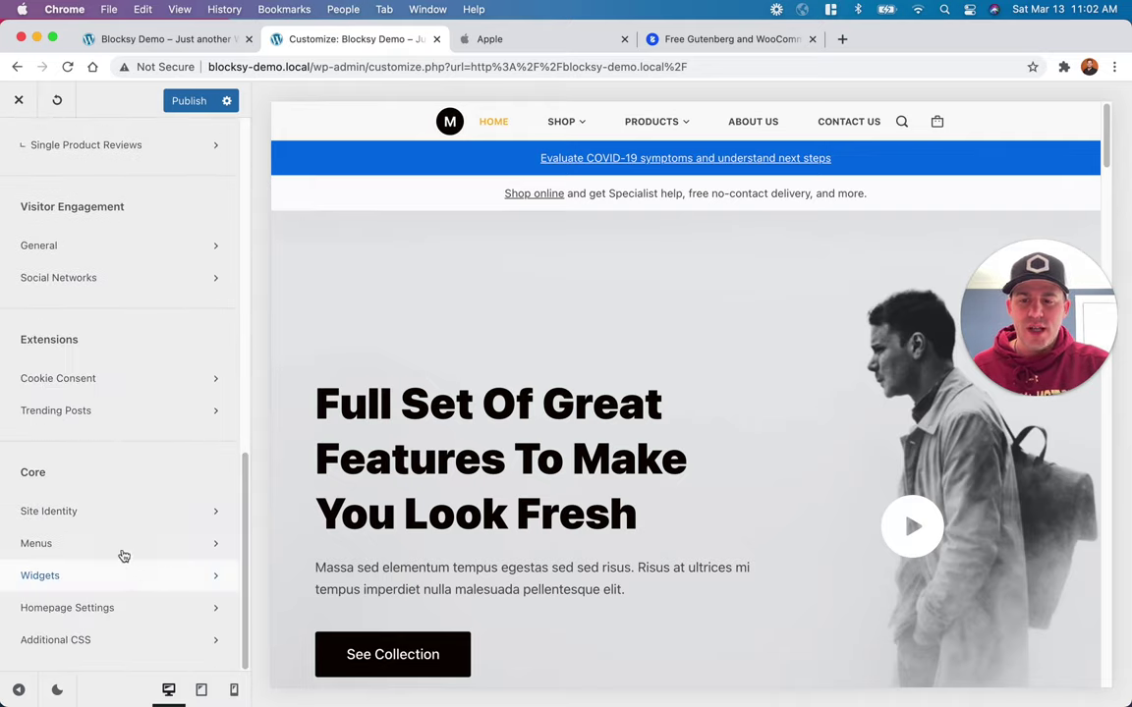
click(34, 543)
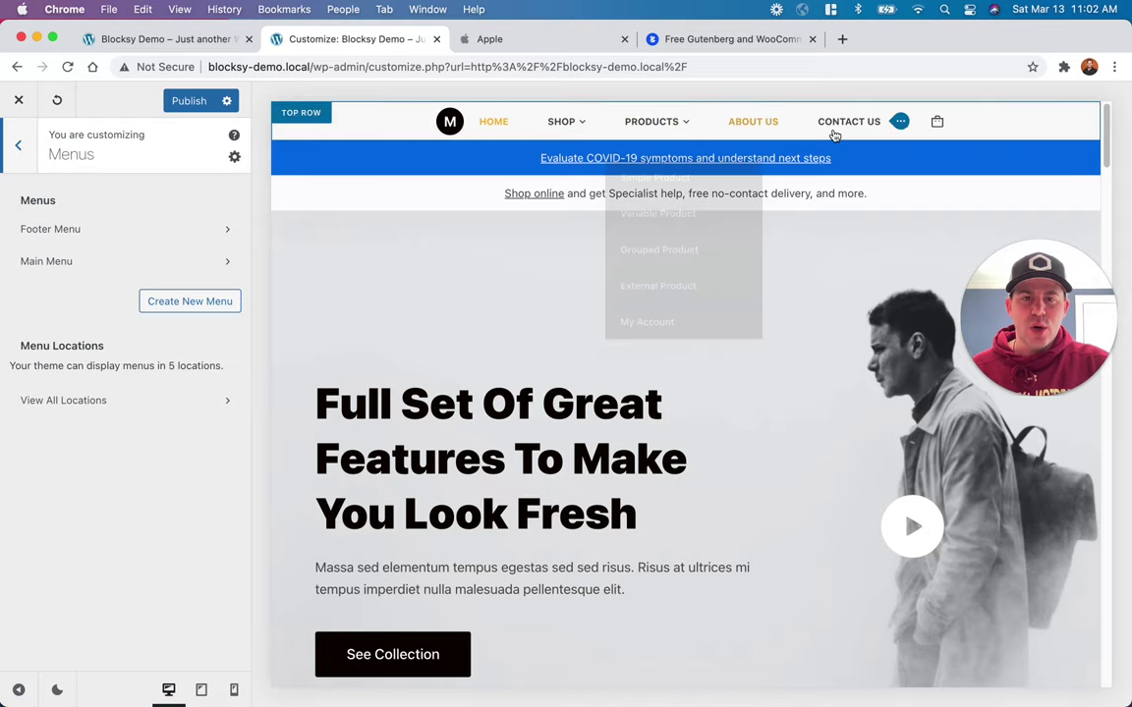
click(82, 269)
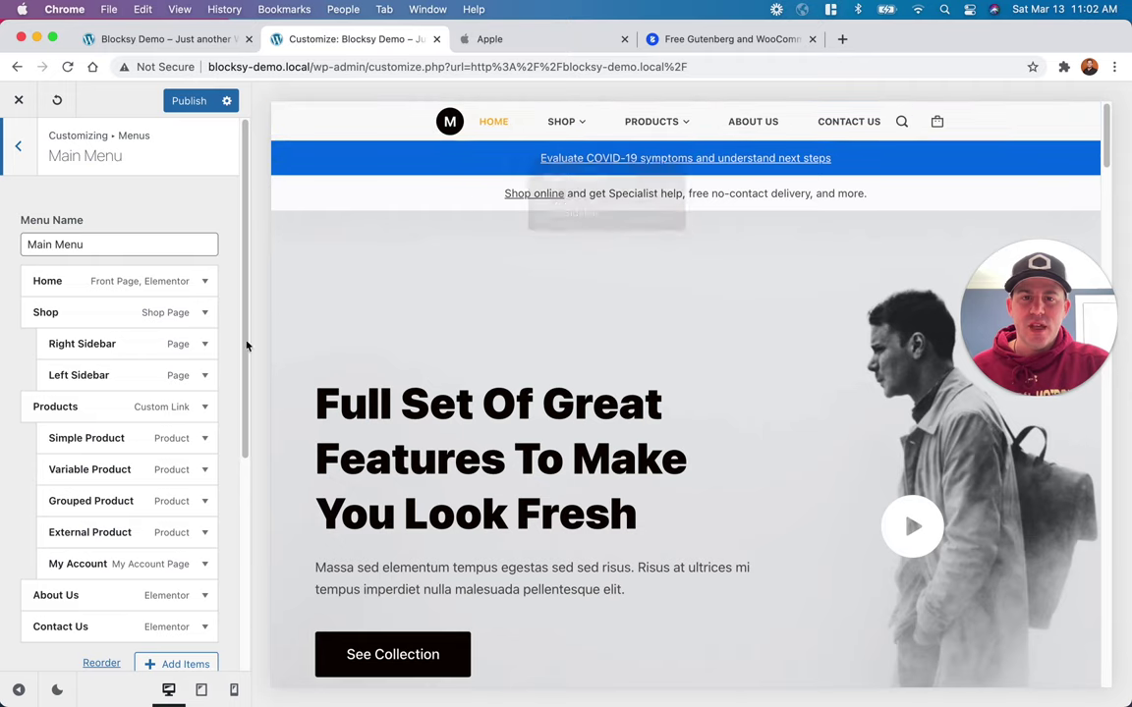
Step: Make Left Sidebar and Right Sidebar top-level Main Menu items below Home, and place Products with its sub-items above Shop
drag(95, 345, 76, 309)
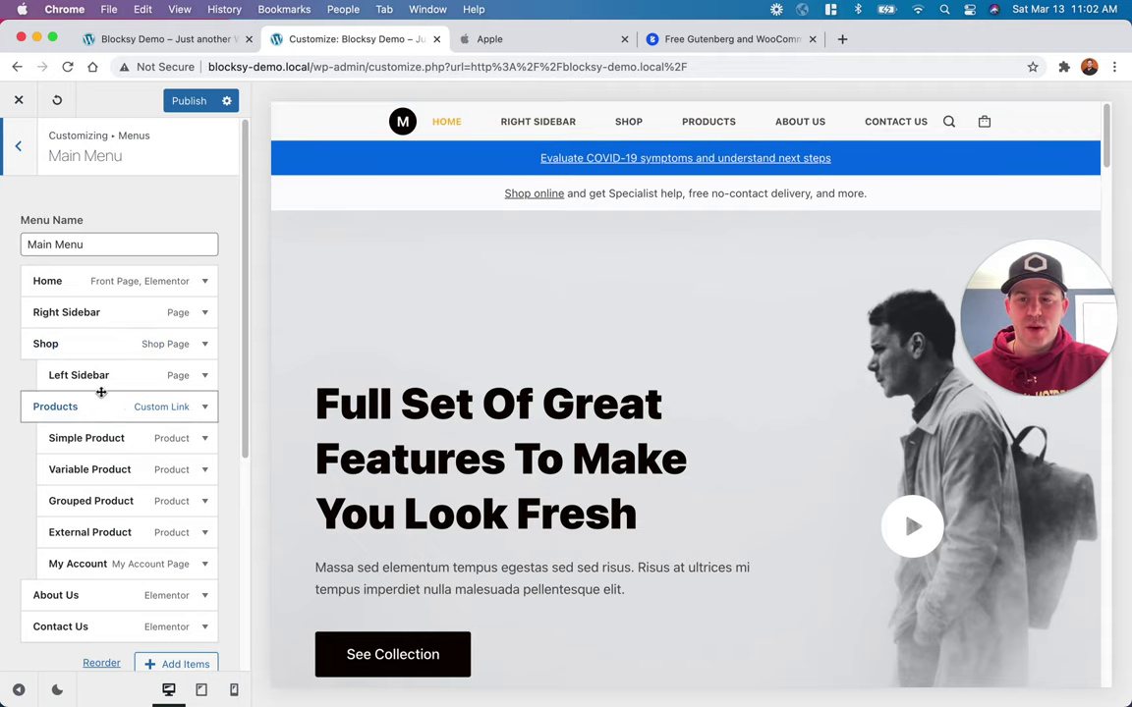
drag(101, 393, 76, 359)
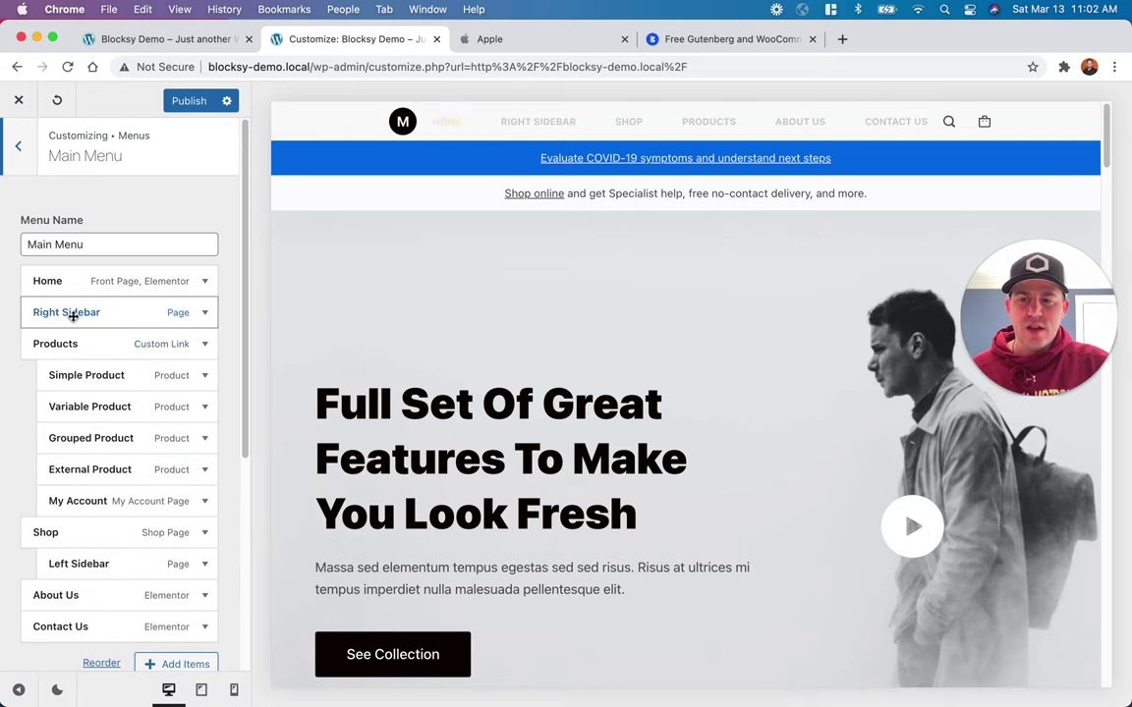
drag(76, 561, 61, 328)
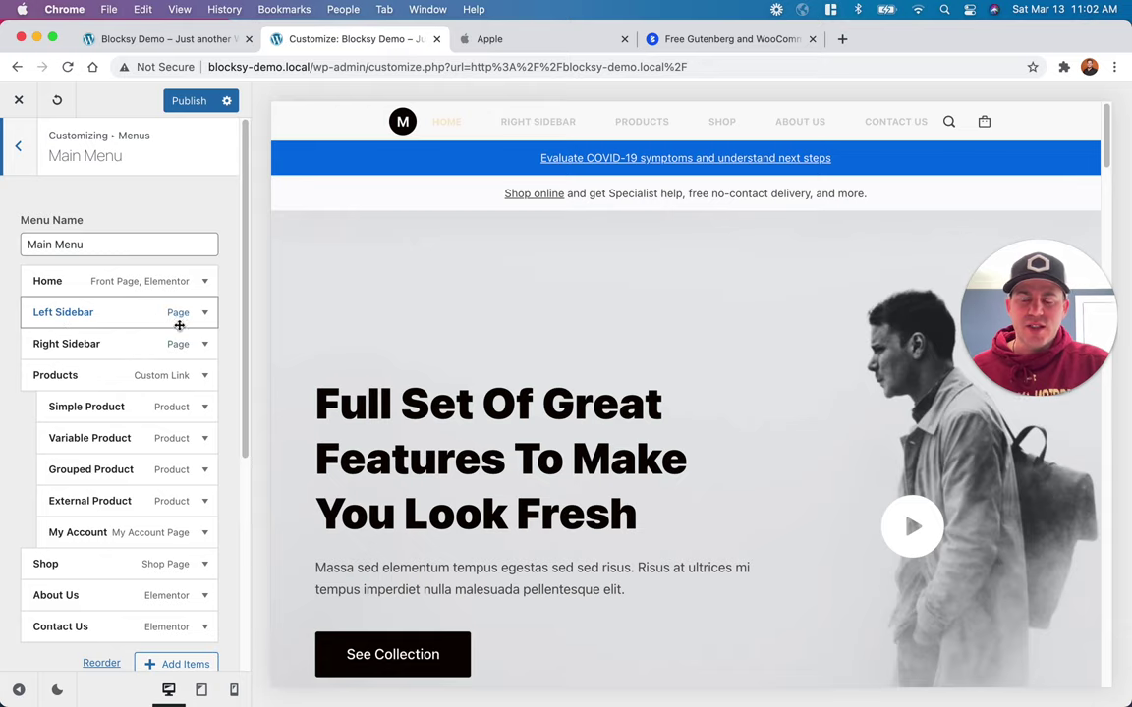
Step: Preview the header at full width and compare its menu with the one on Apple's homepage
click(18, 690)
click(18, 690)
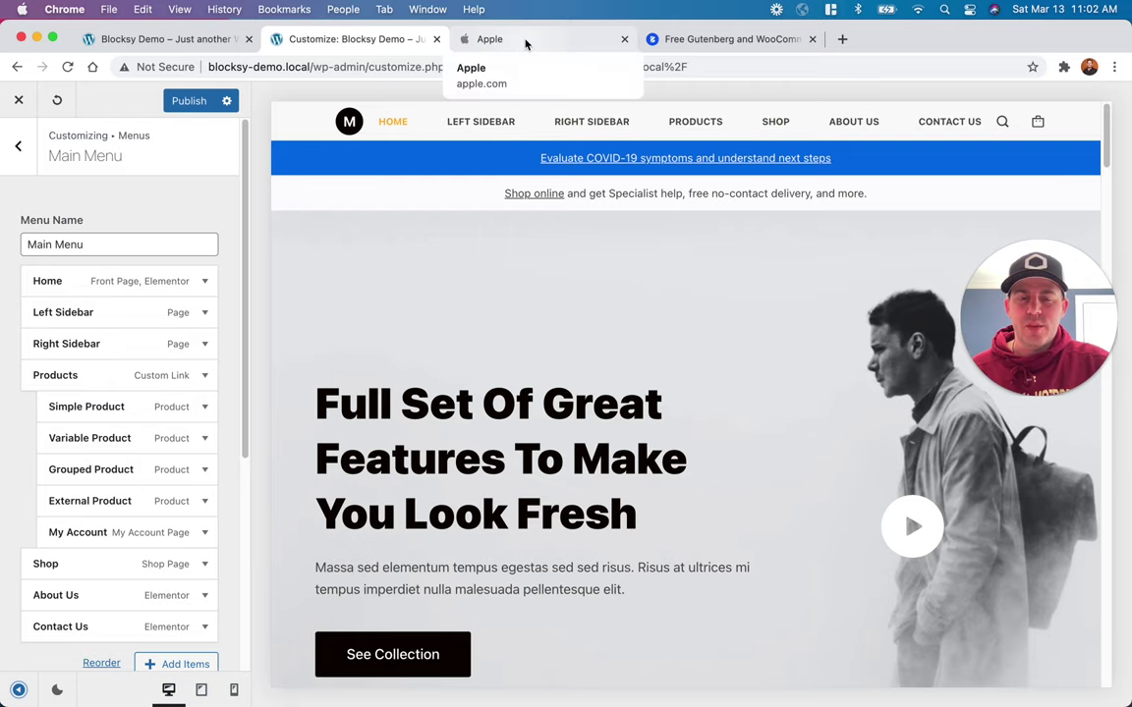
click(526, 41)
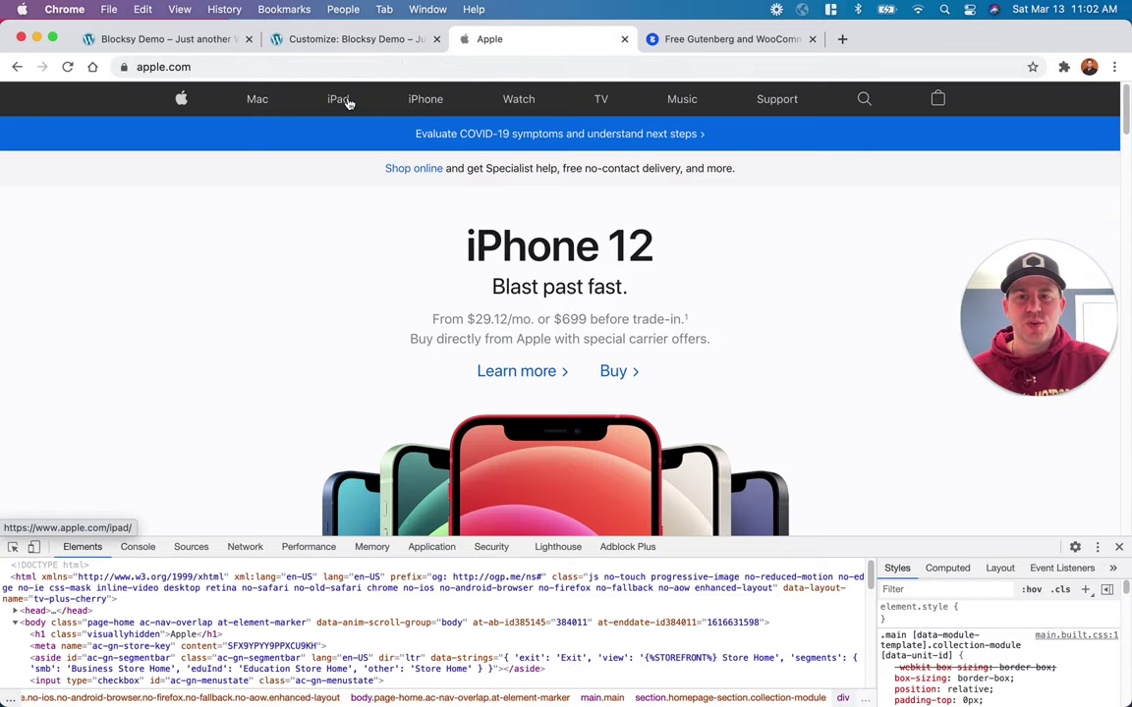
click(337, 41)
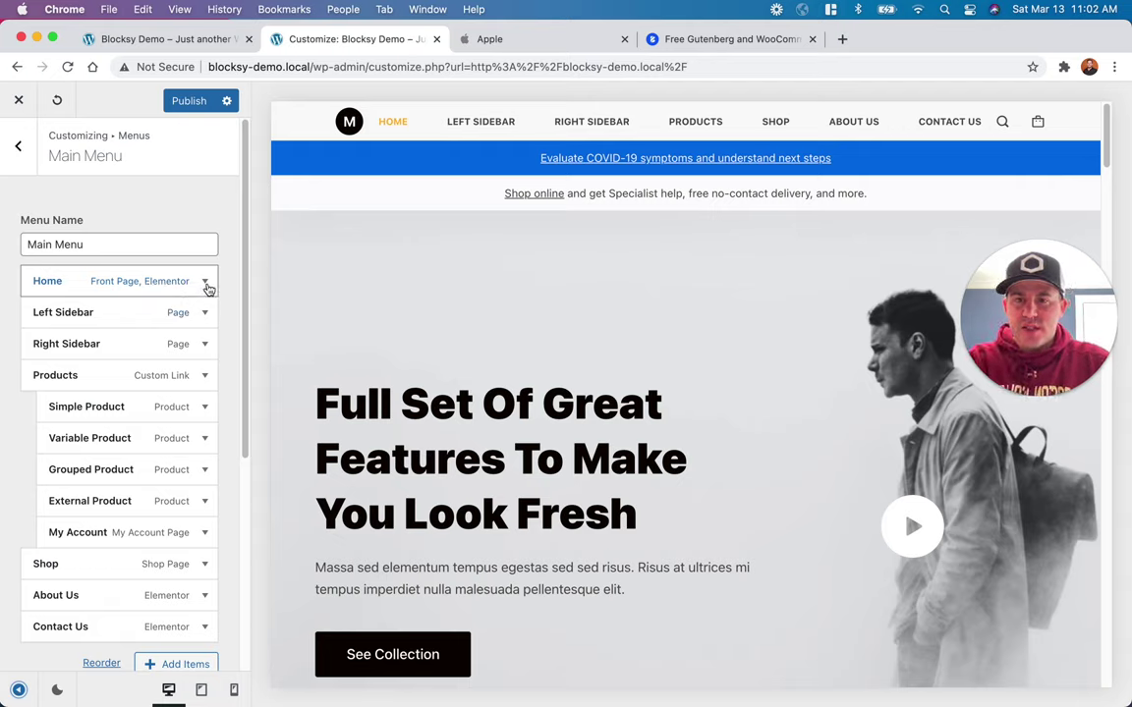
Step: Change the navigation label of the Main Menu's Home item to Mac
click(205, 282)
click(108, 332)
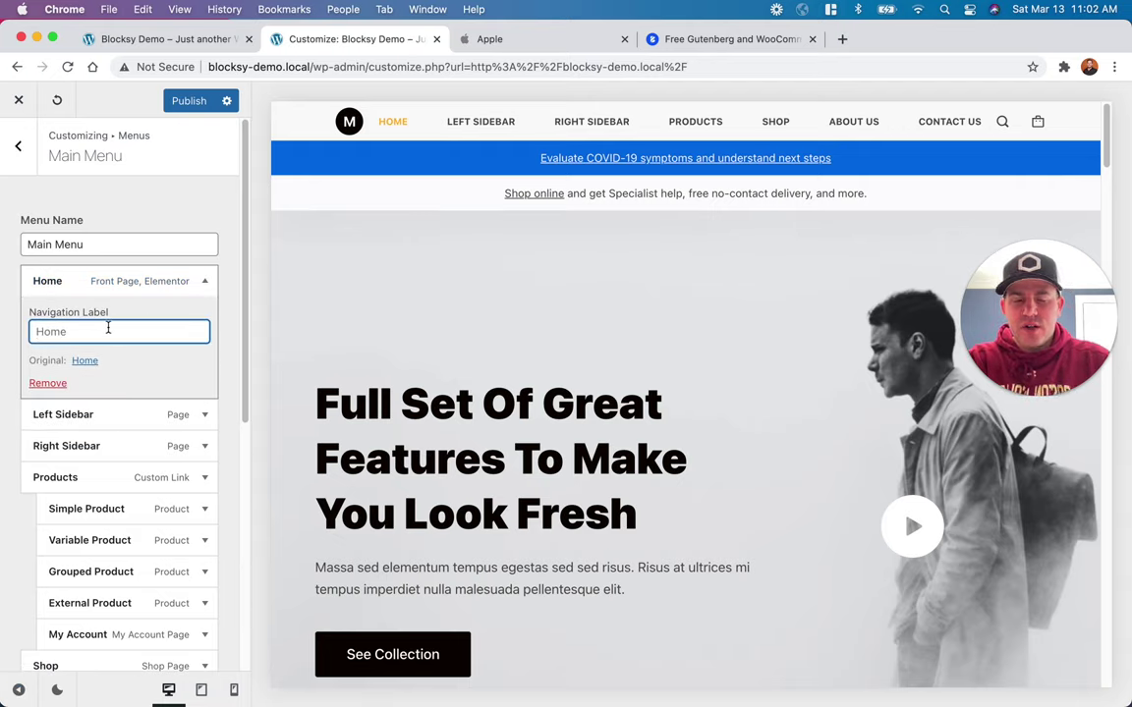
text(Mac)
click(205, 282)
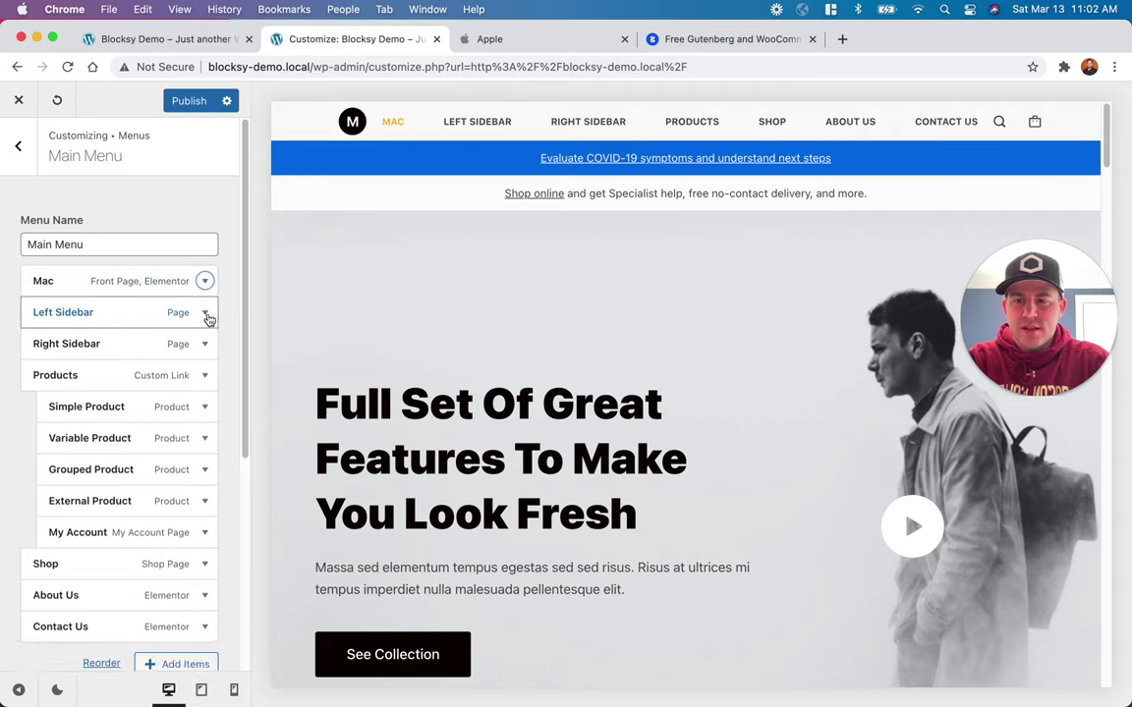
Step: Change the navigation label of the Left Sidebar menu item to iPhone
click(205, 313)
click(135, 362)
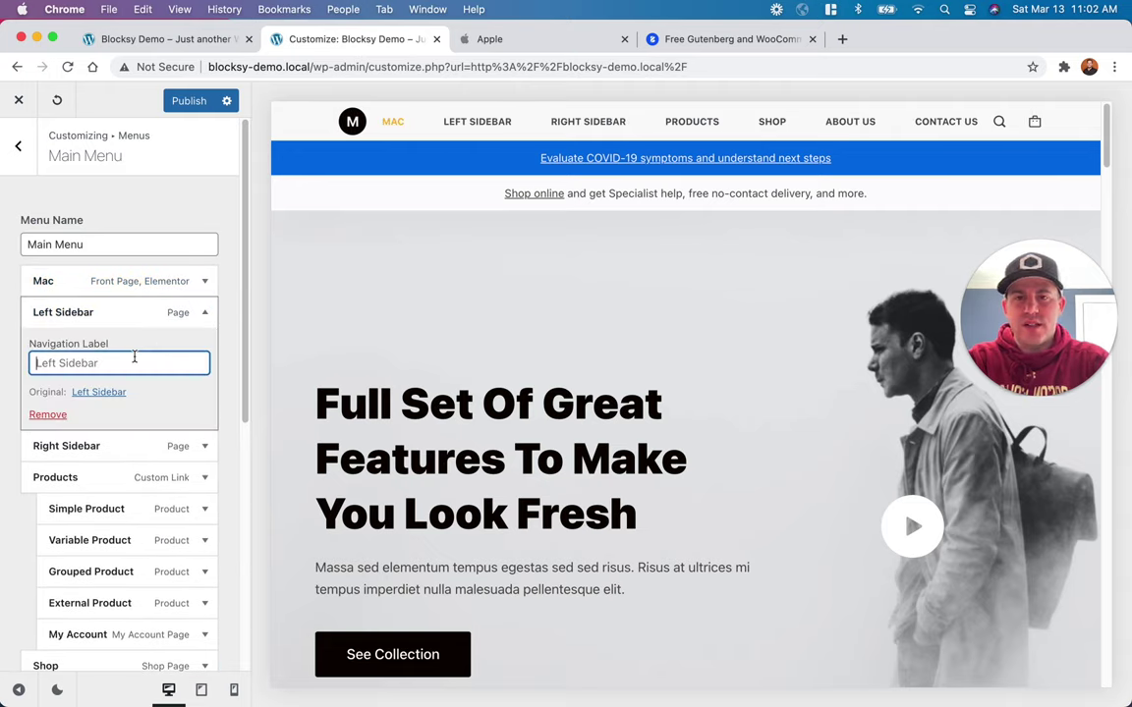
text(iPhone)
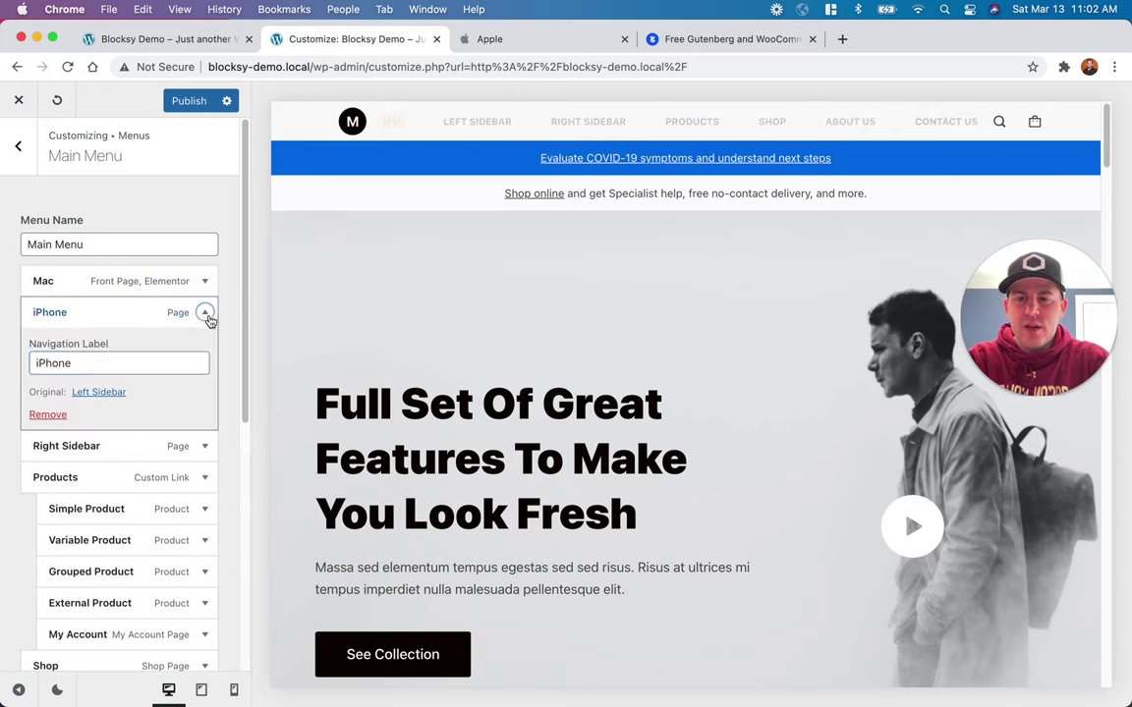
click(205, 314)
Step: Open the Right Sidebar item's navigation label for editing and check Apple's homepage menu for a matching name
click(205, 345)
click(130, 392)
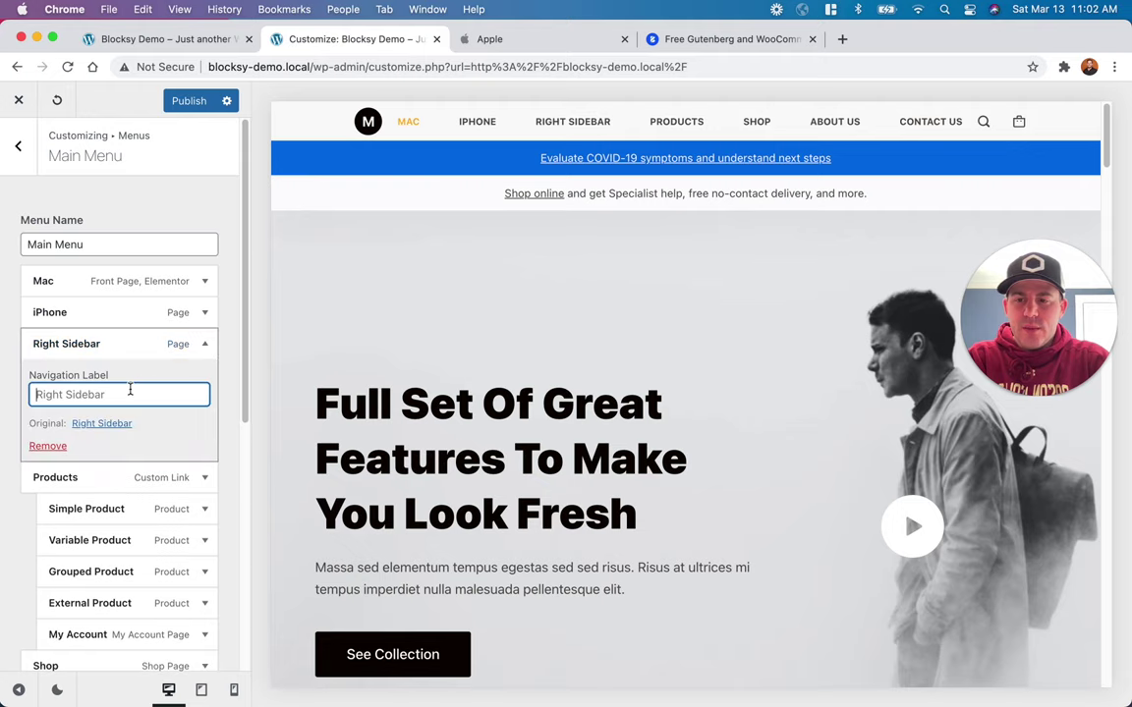
click(496, 42)
click(390, 41)
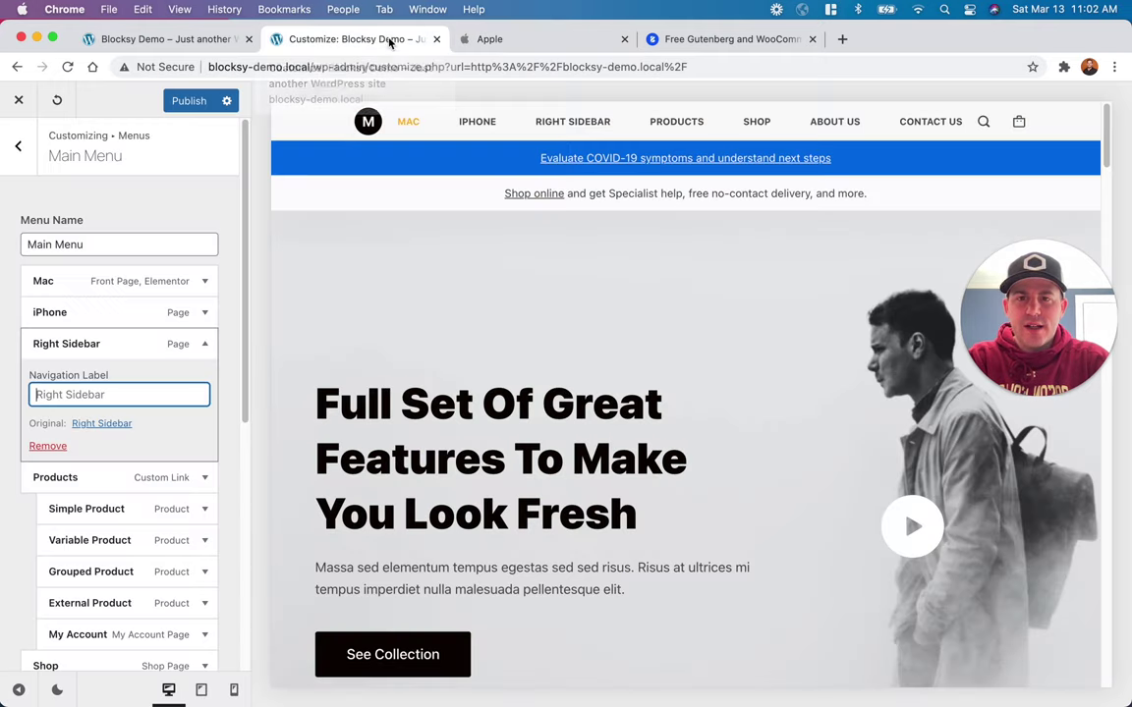
Step: Set the Right Sidebar menu item's navigation label to iPad and move it above iPhone in the Main Menu
text(iP)
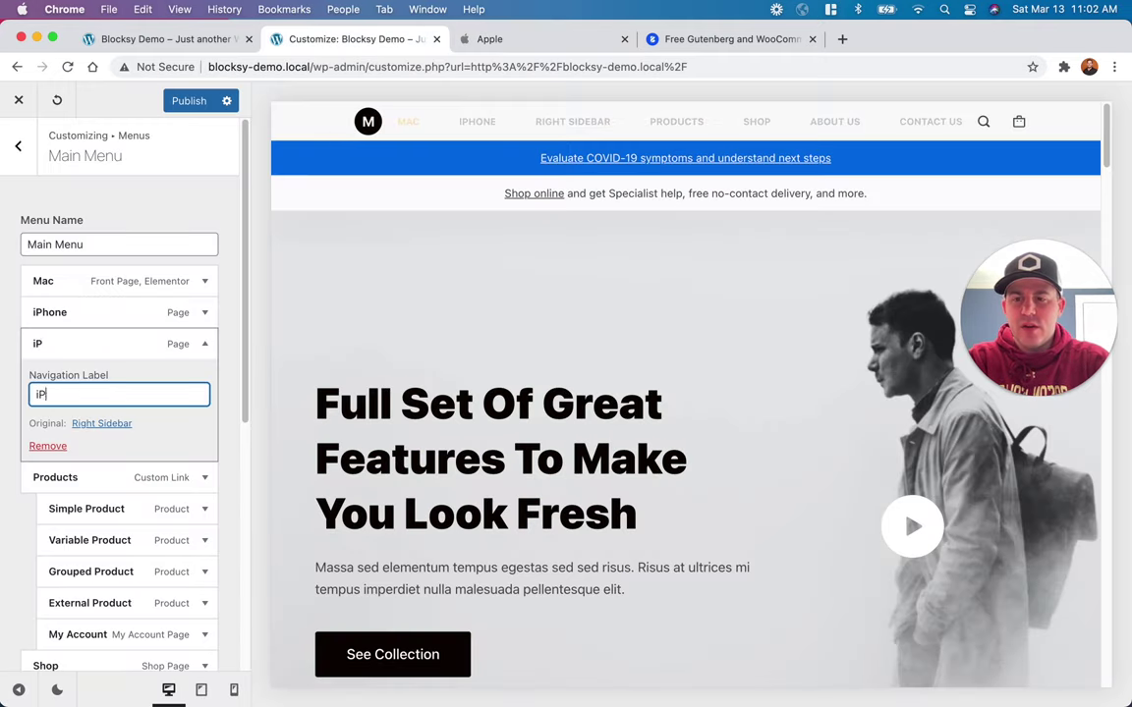
text(ad)
drag(125, 352, 124, 303)
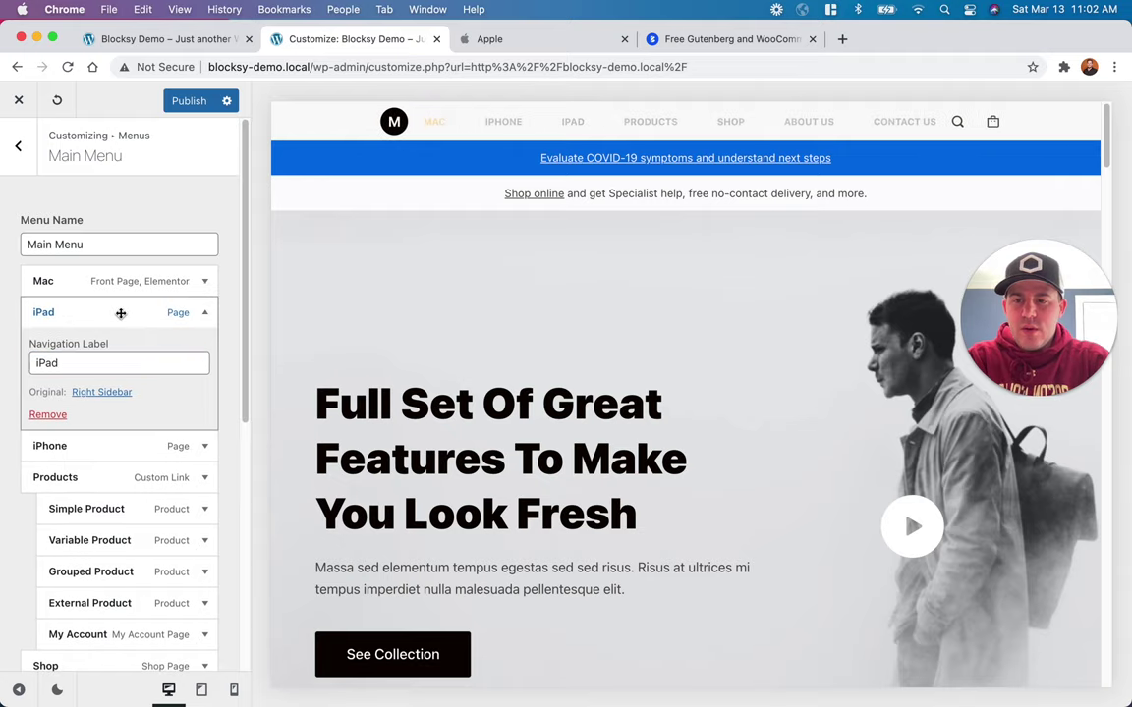
click(476, 46)
click(373, 40)
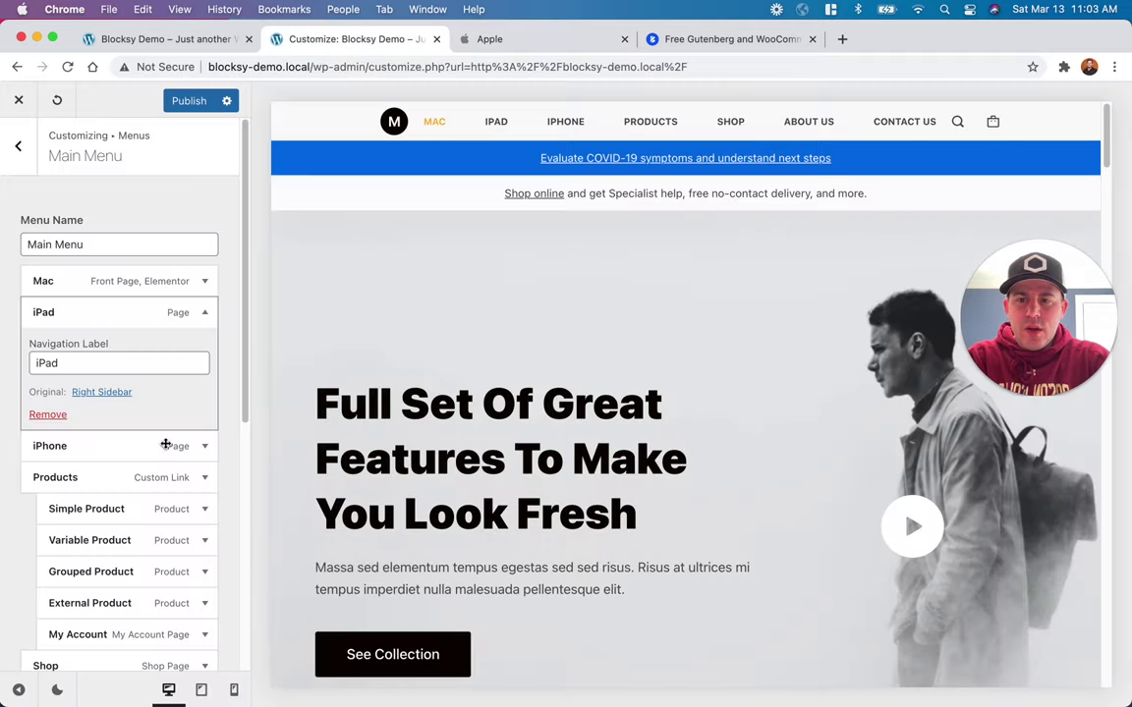
click(202, 313)
Step: Clear the URL of the Products custom link and set its navigation label to Watch
click(203, 375)
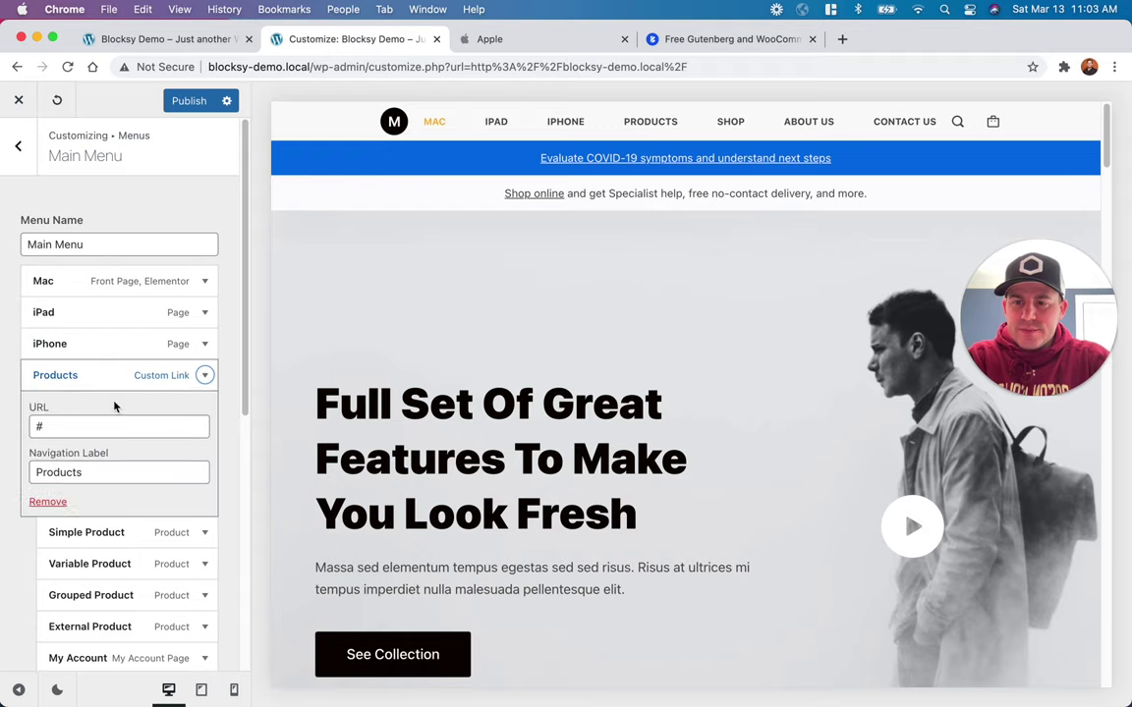
click(75, 425)
key(BackSpace)
text(w)
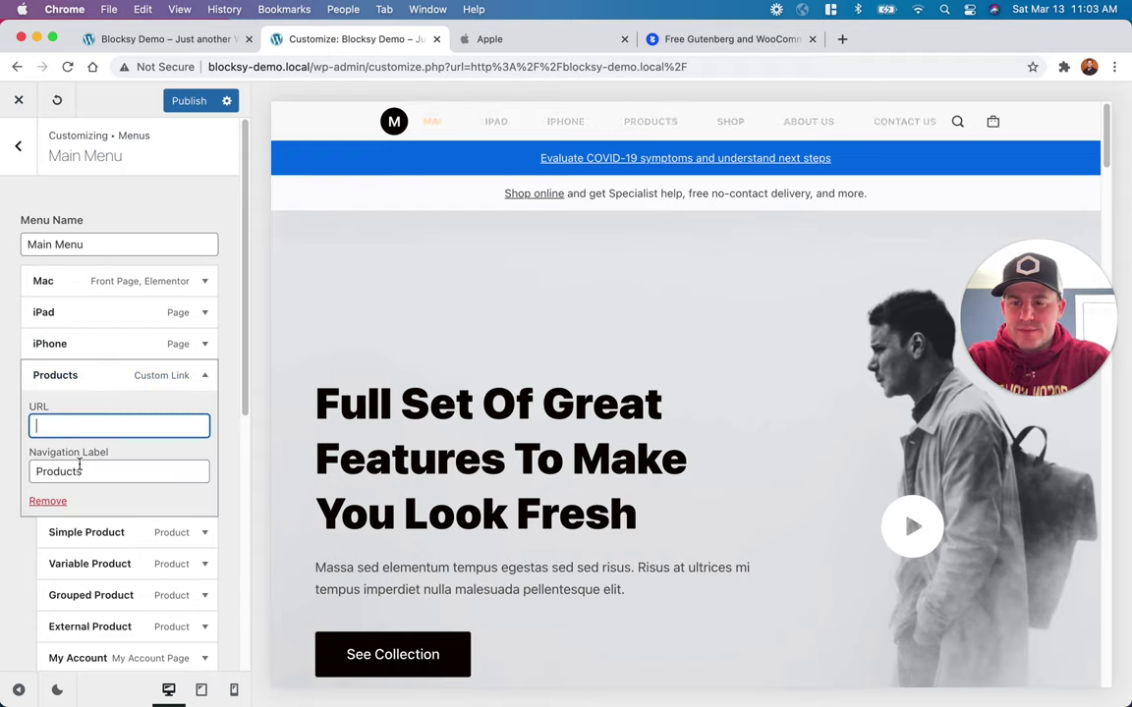
click(79, 468)
text(W)
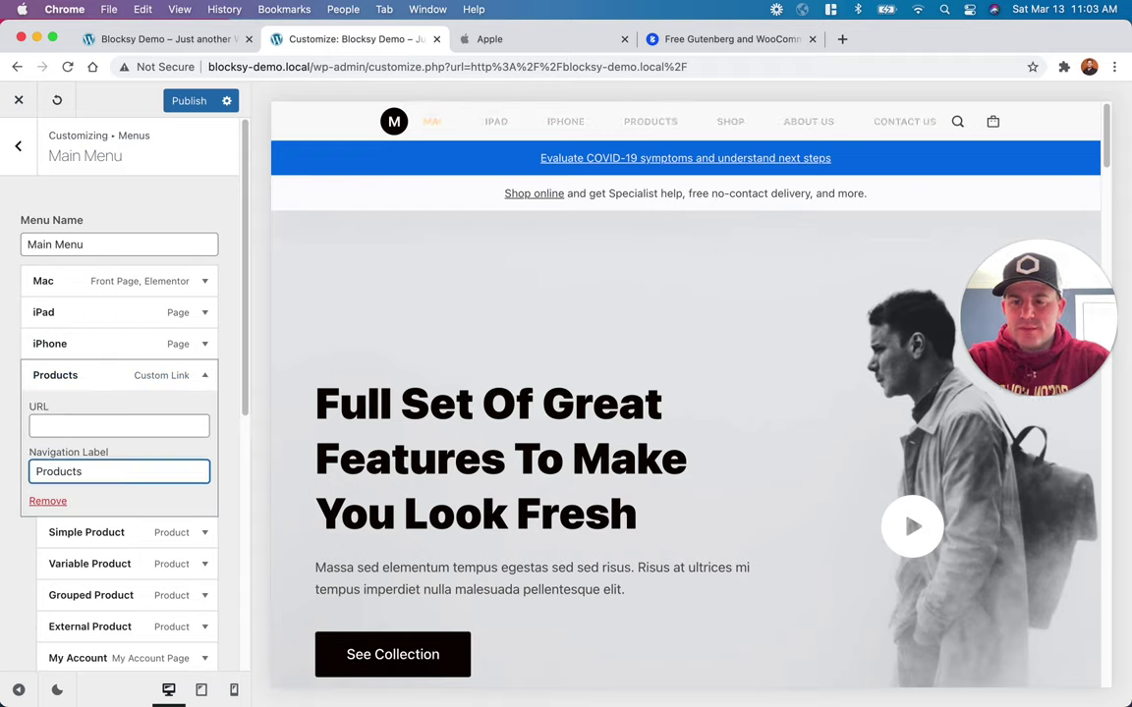
key(super+a)
text(W)
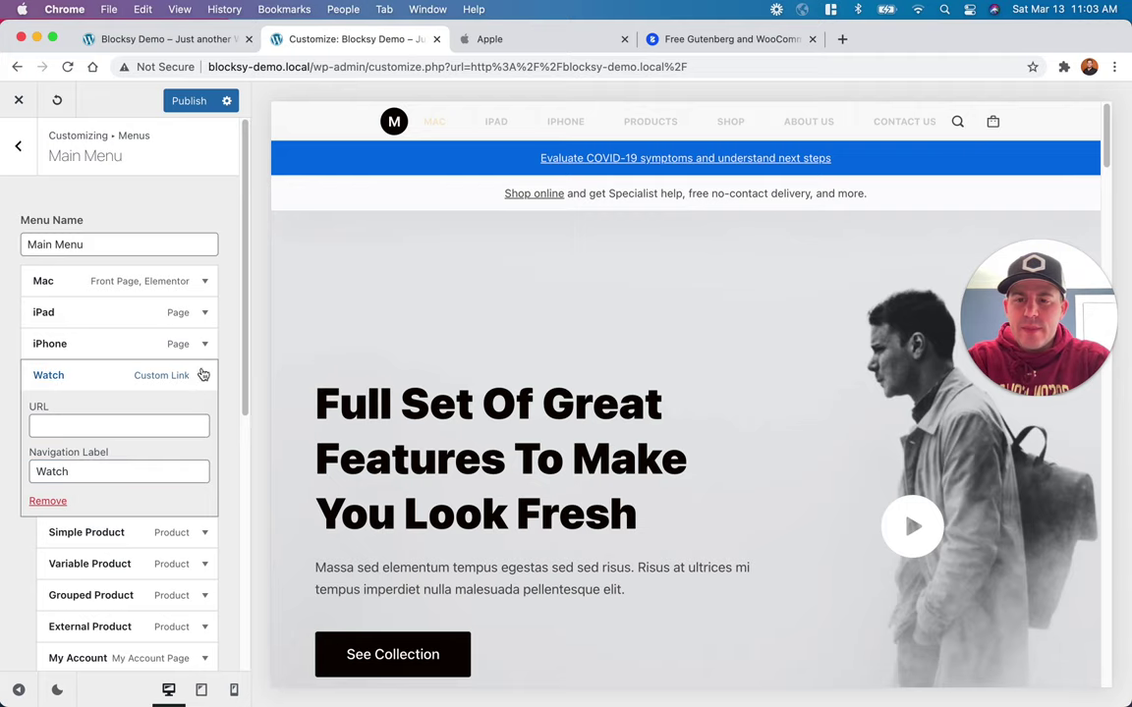
click(203, 375)
Step: Following Apple's navigation bar, relabel the Shop menu item as TV and the About Us item as Music
click(556, 41)
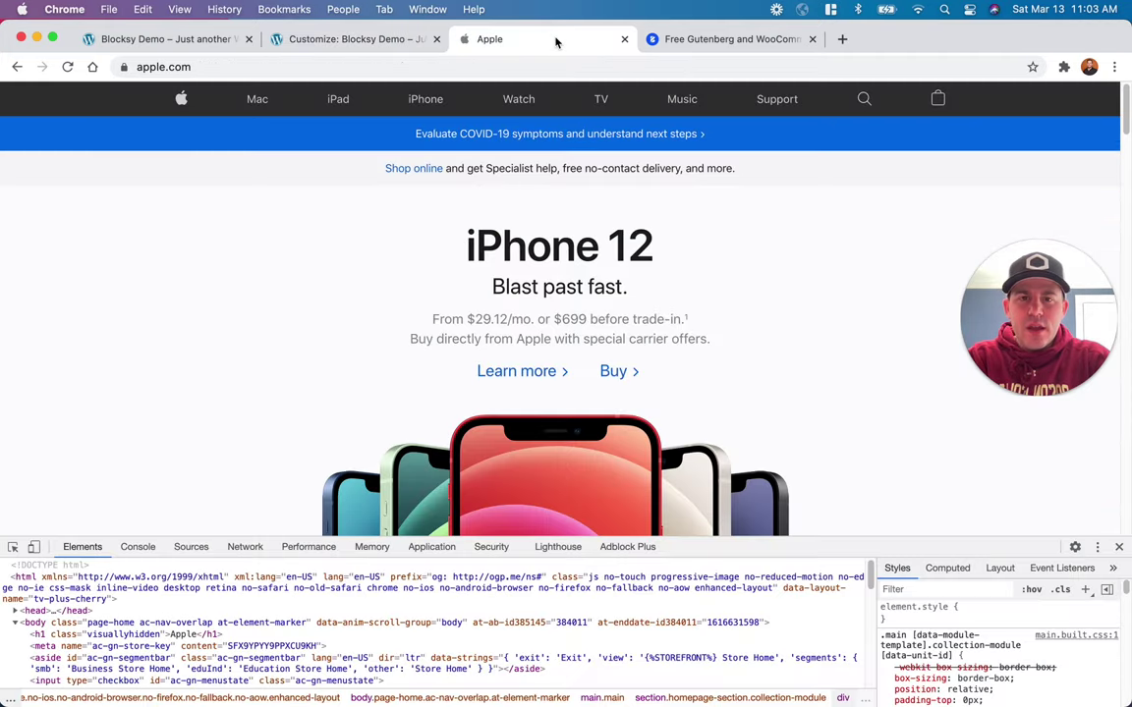
click(352, 39)
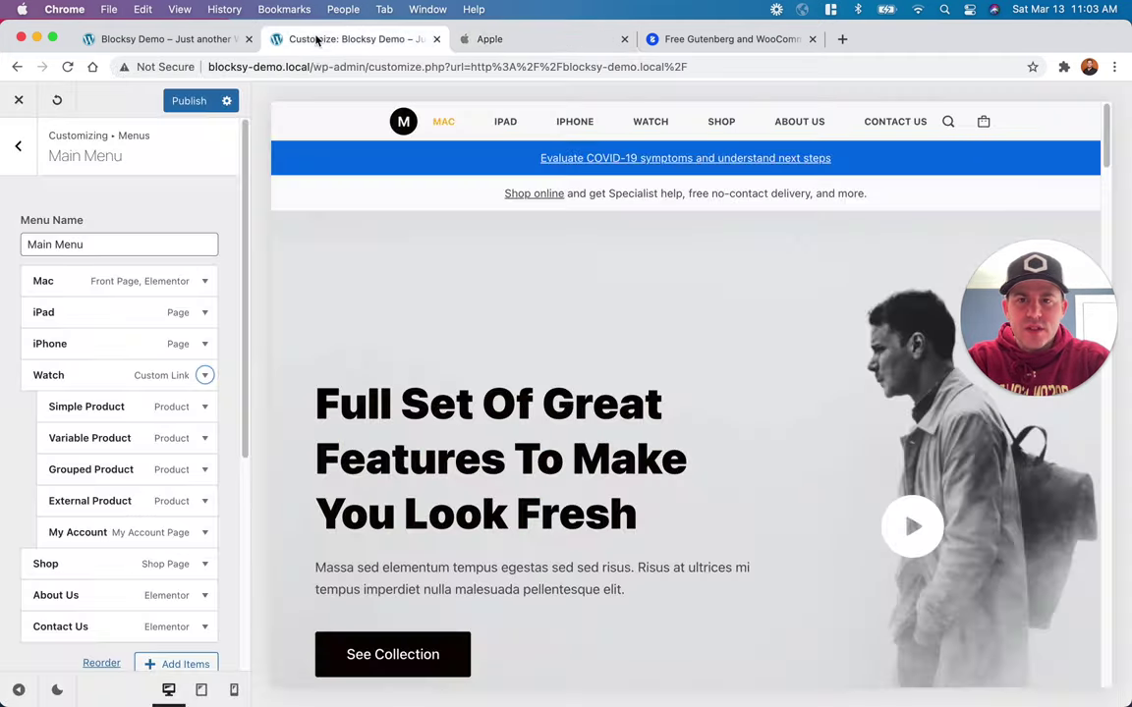
click(207, 564)
double_click(86, 518)
text(TV)
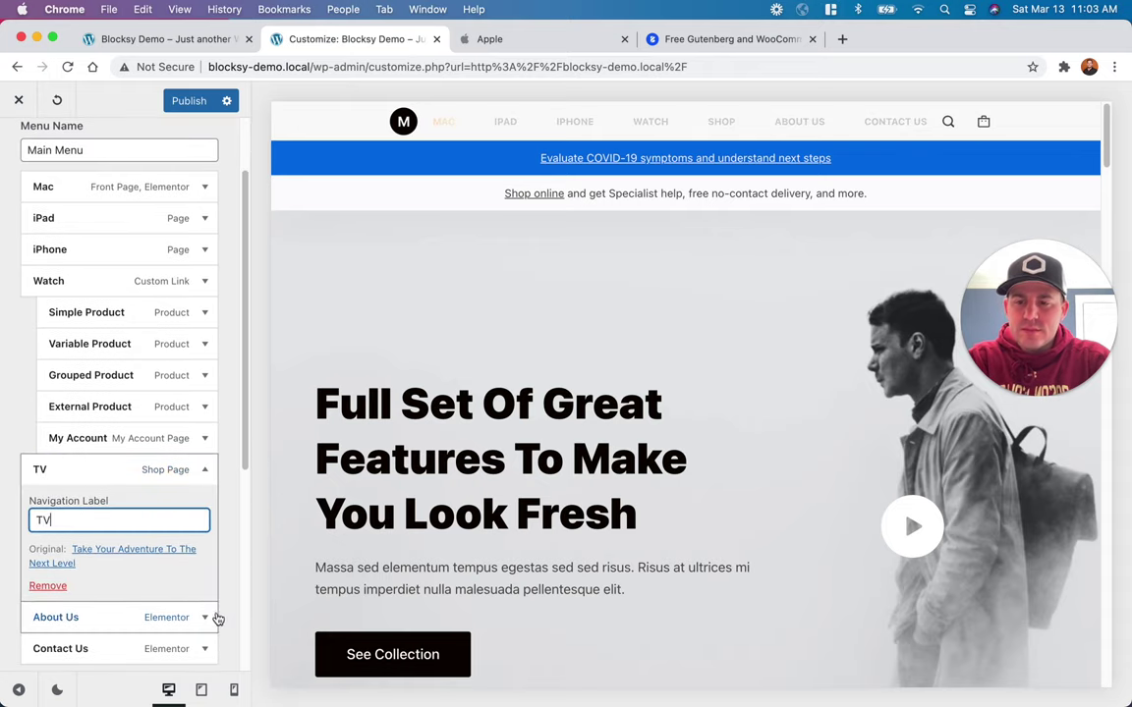
click(216, 617)
text(Mus)
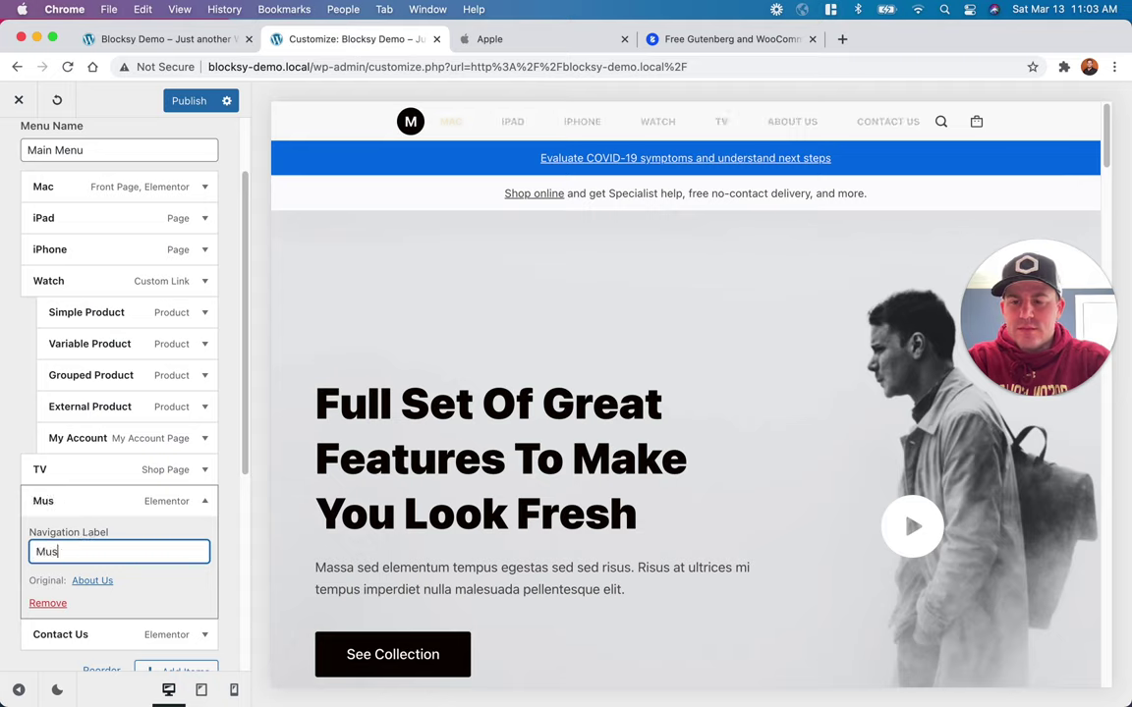
click(204, 501)
Step: Relabel the Contact Us menu item as Support and publish the Main Menu changes
scroll(174, 576, down, 2)
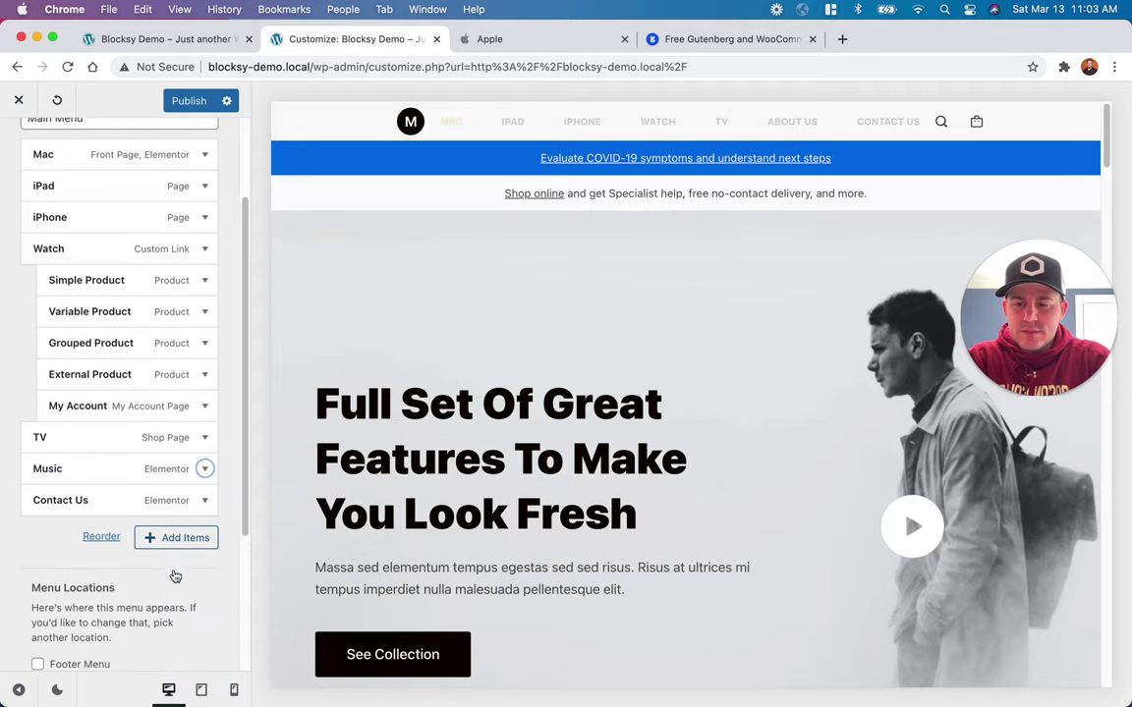
click(205, 496)
click(108, 546)
text(Sup)
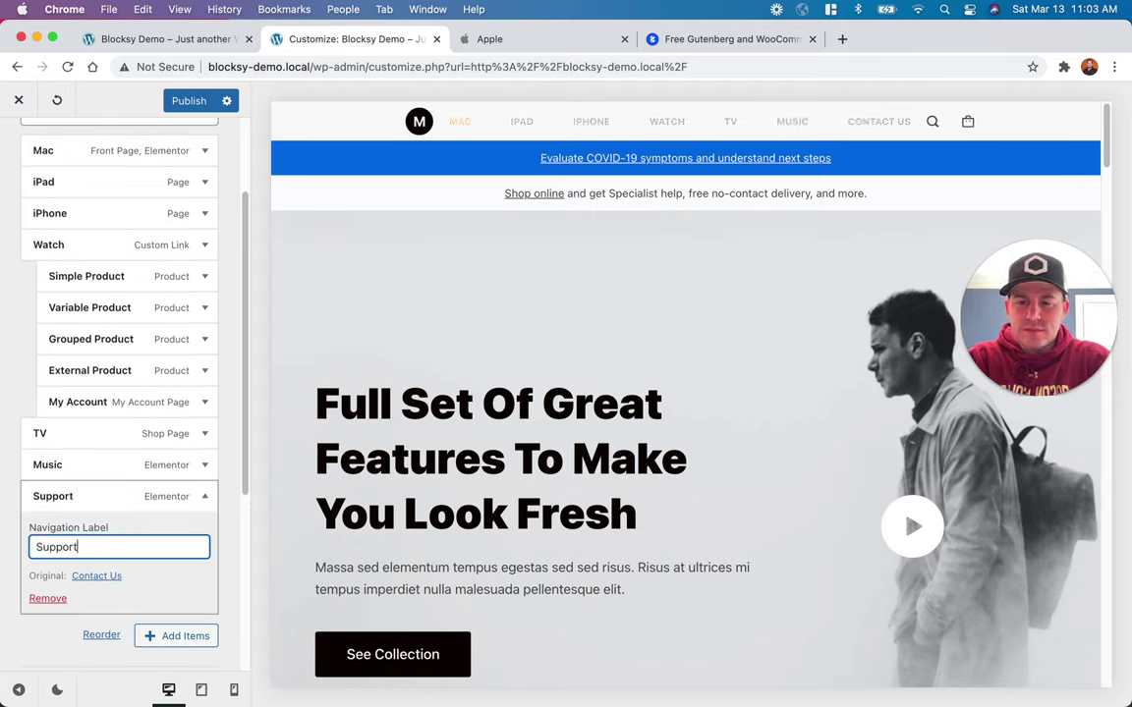
text(port)
click(203, 497)
scroll(212, 397, up, 3)
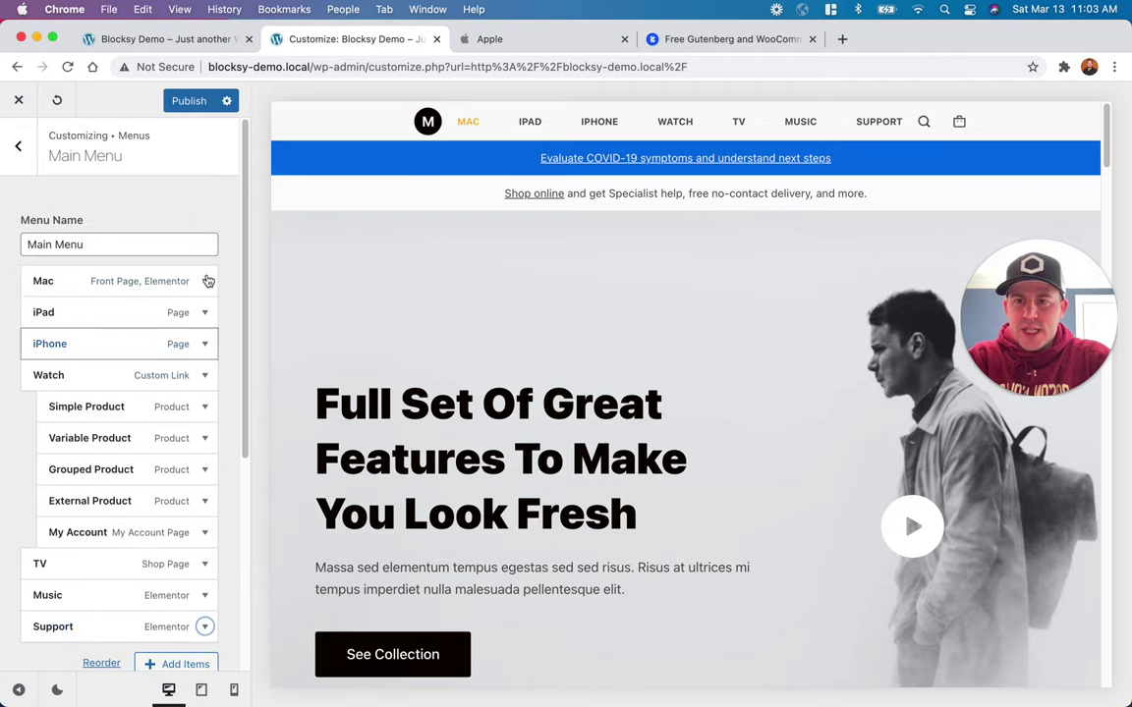
click(188, 101)
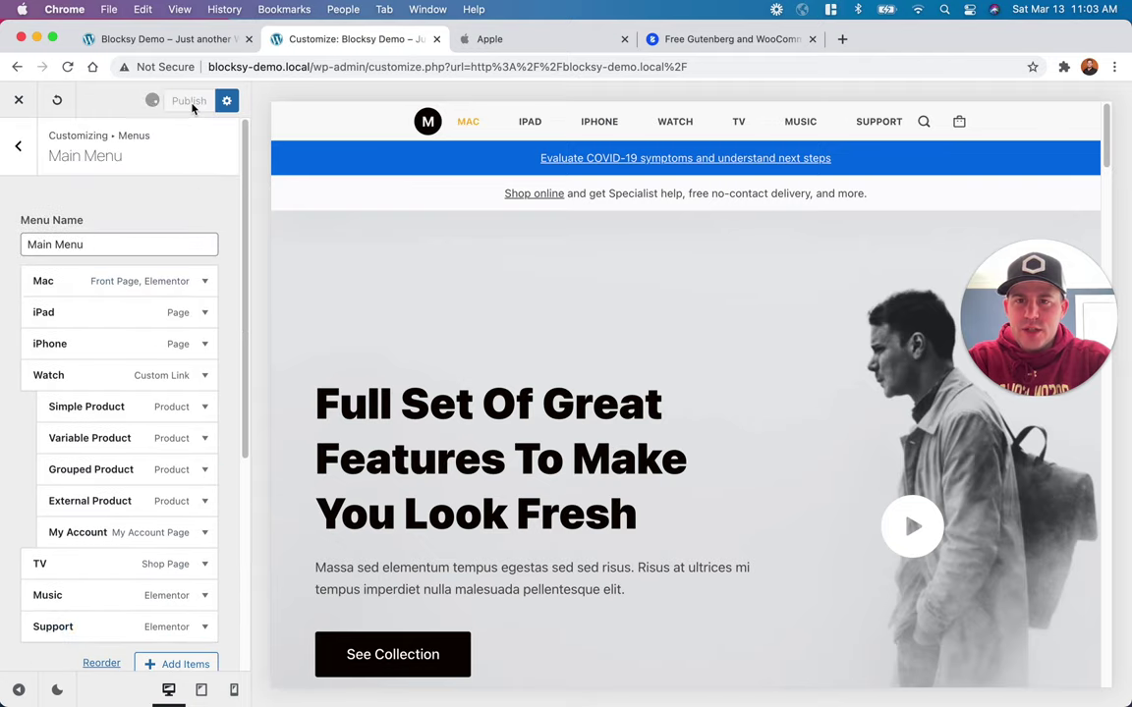
Step: Compare the navigation bar of the live Blocksy Demo site with the one on Apple's homepage
click(185, 44)
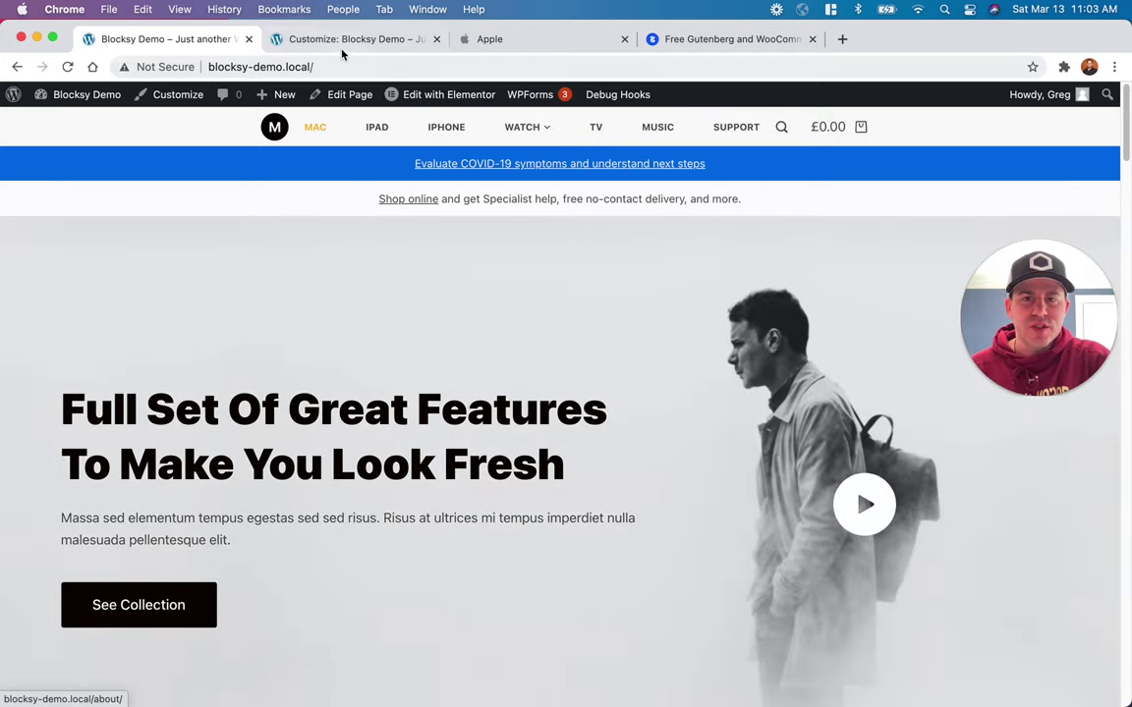
click(483, 44)
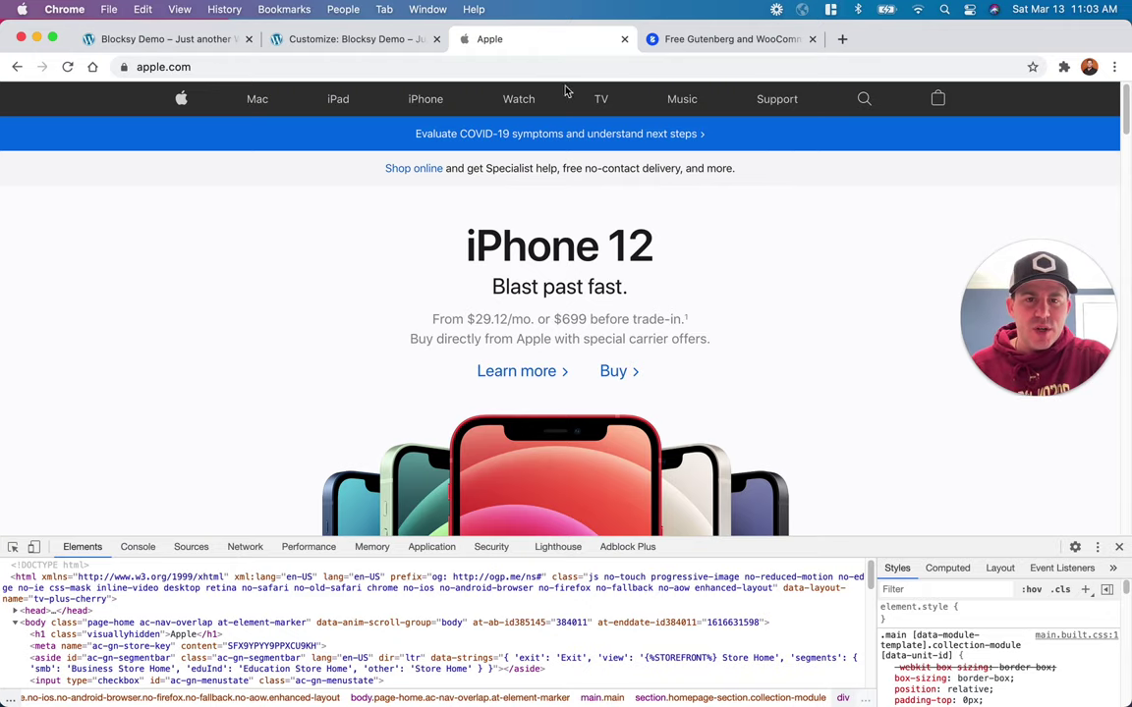
click(177, 39)
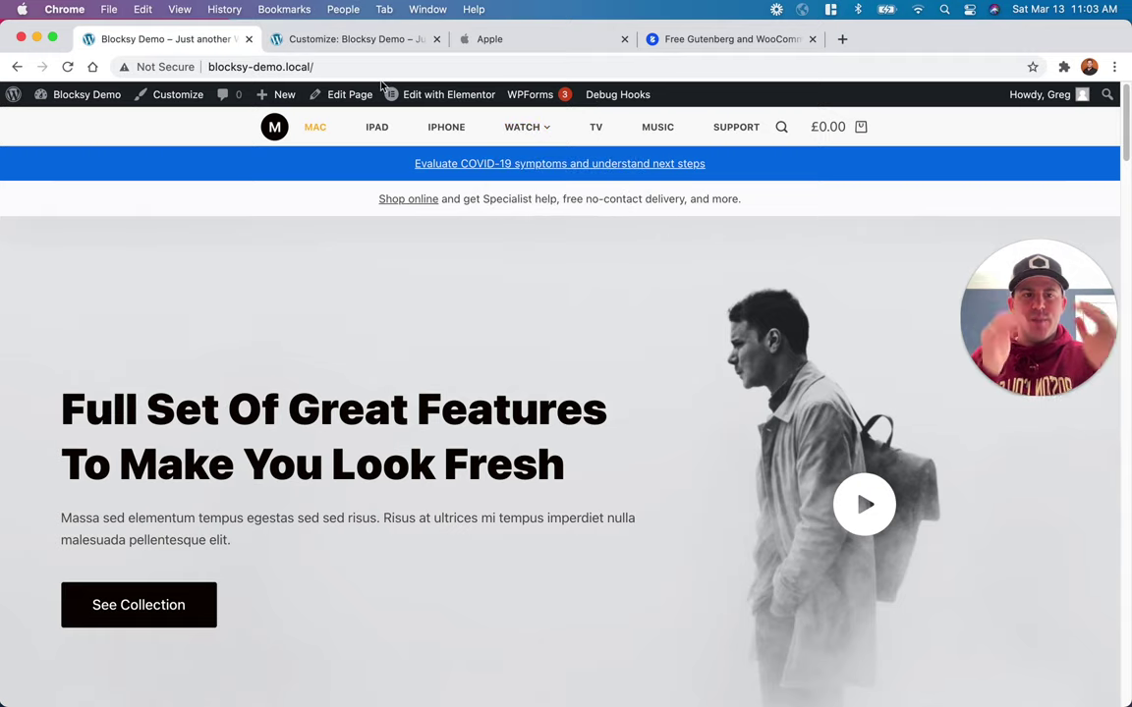
Step: Publish an items spacing of 72 px for Menu 1 in the global header and reload the live demo site
click(383, 8)
click(416, 30)
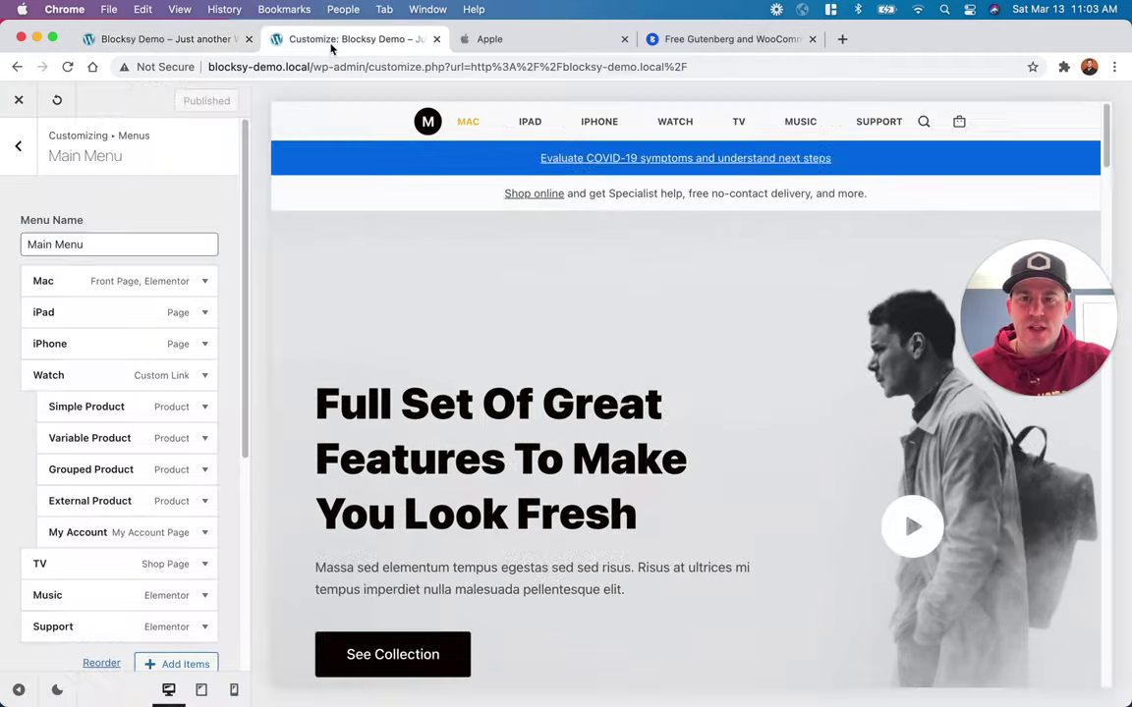
click(17, 145)
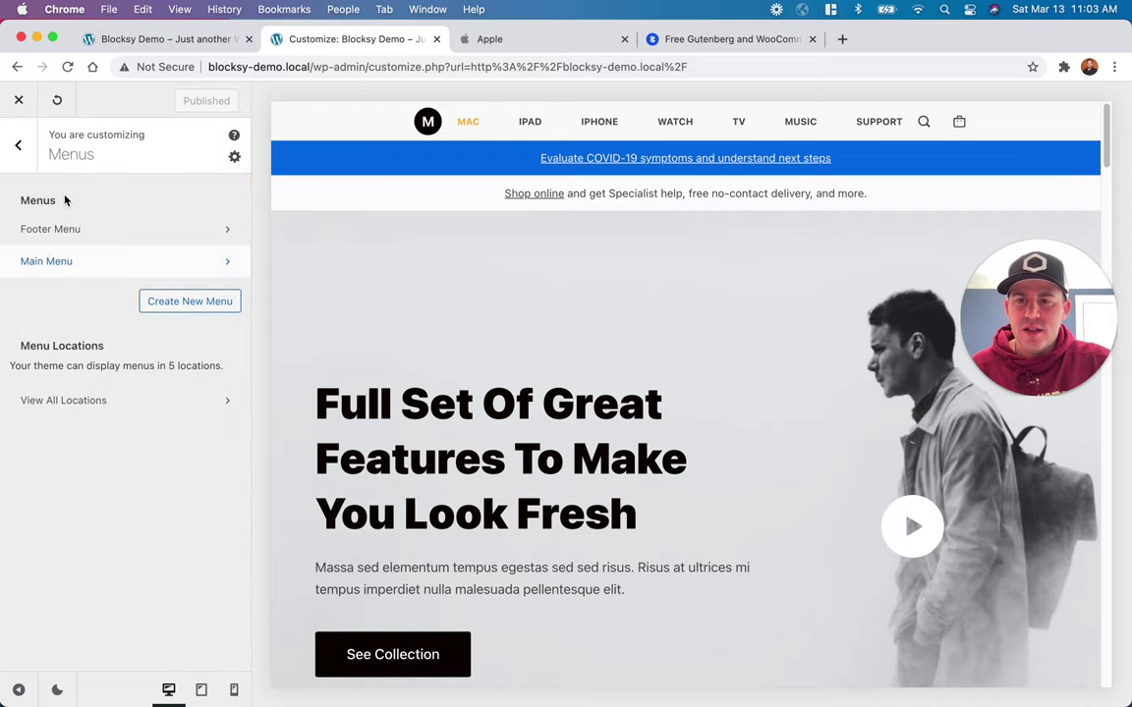
click(6, 146)
scroll(196, 404, up, 15)
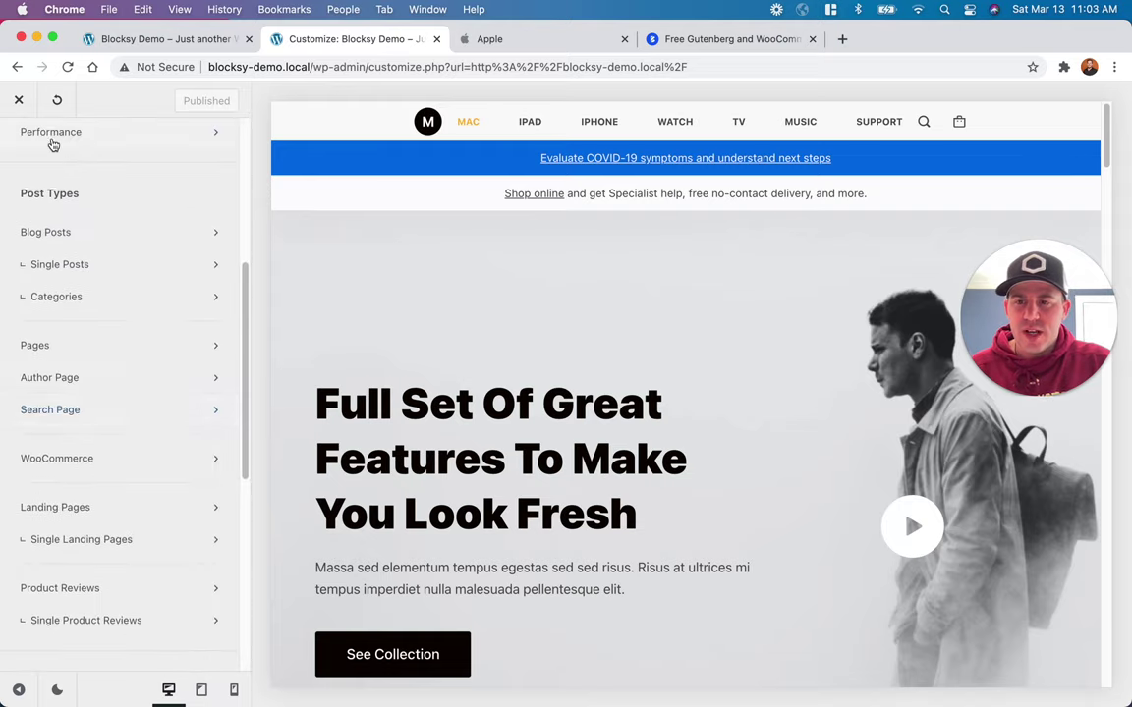
click(103, 329)
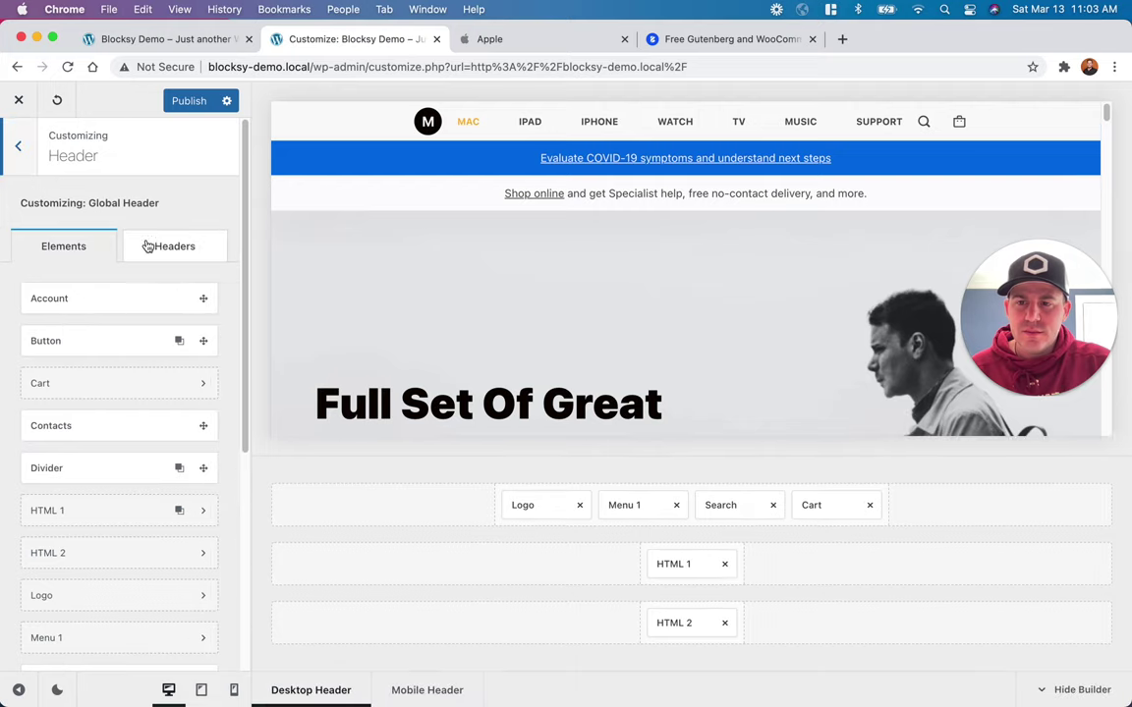
click(629, 505)
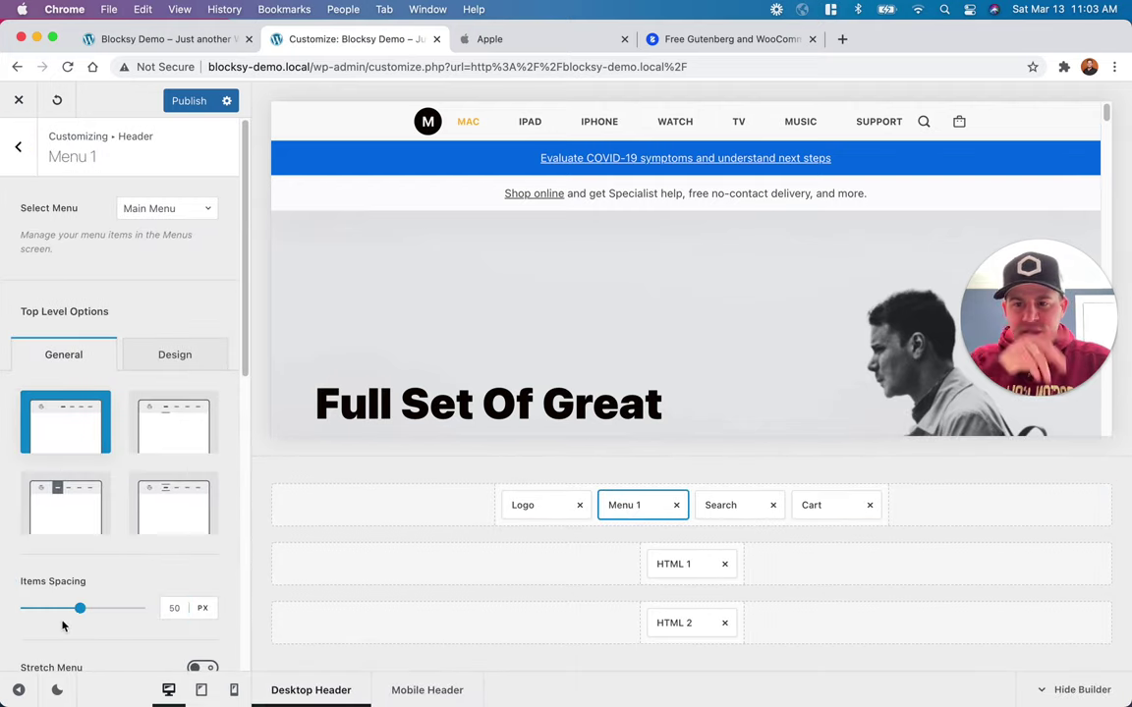
drag(79, 615, 103, 616)
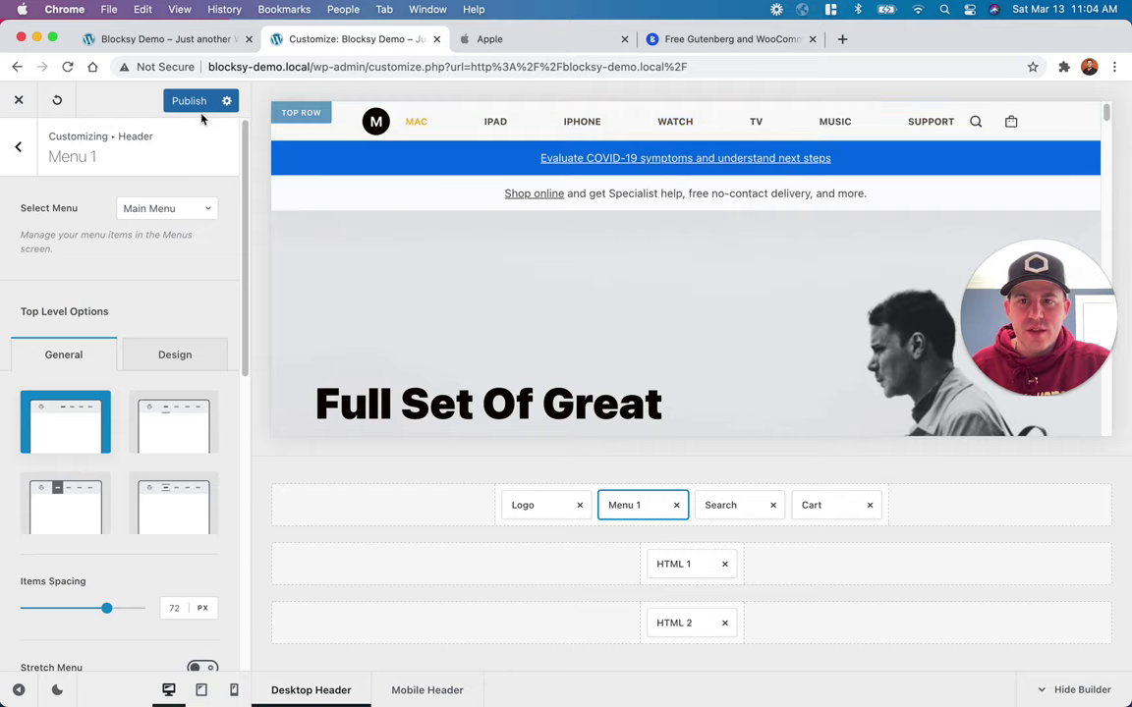
click(157, 36)
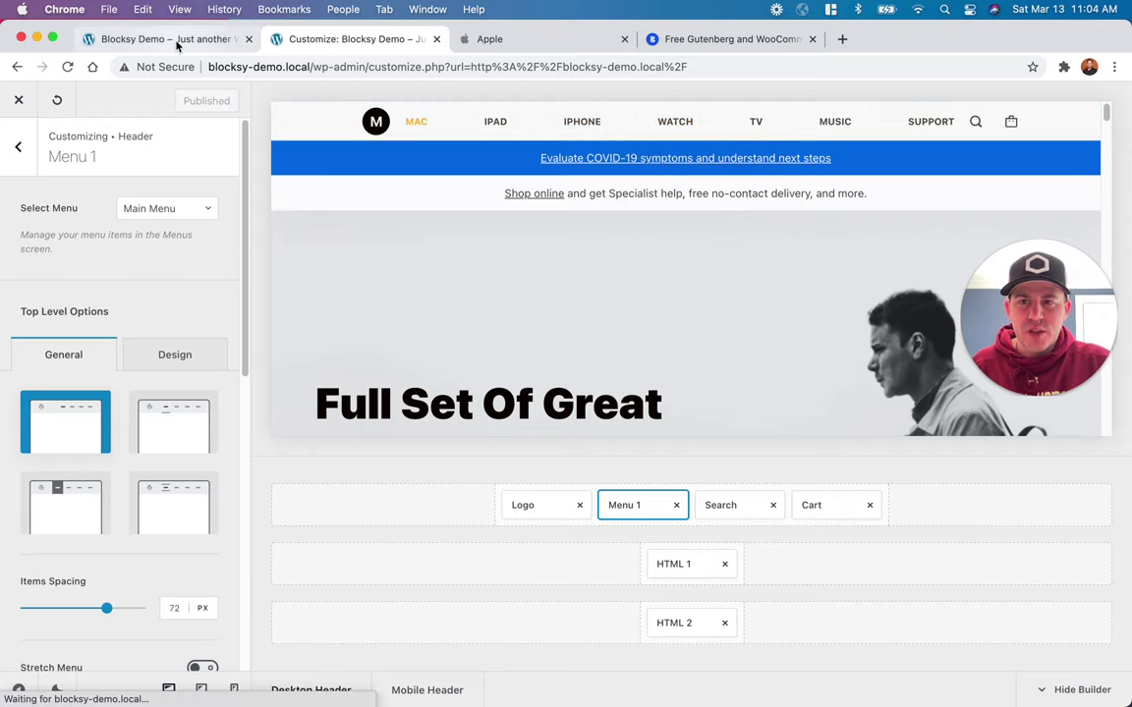
click(67, 66)
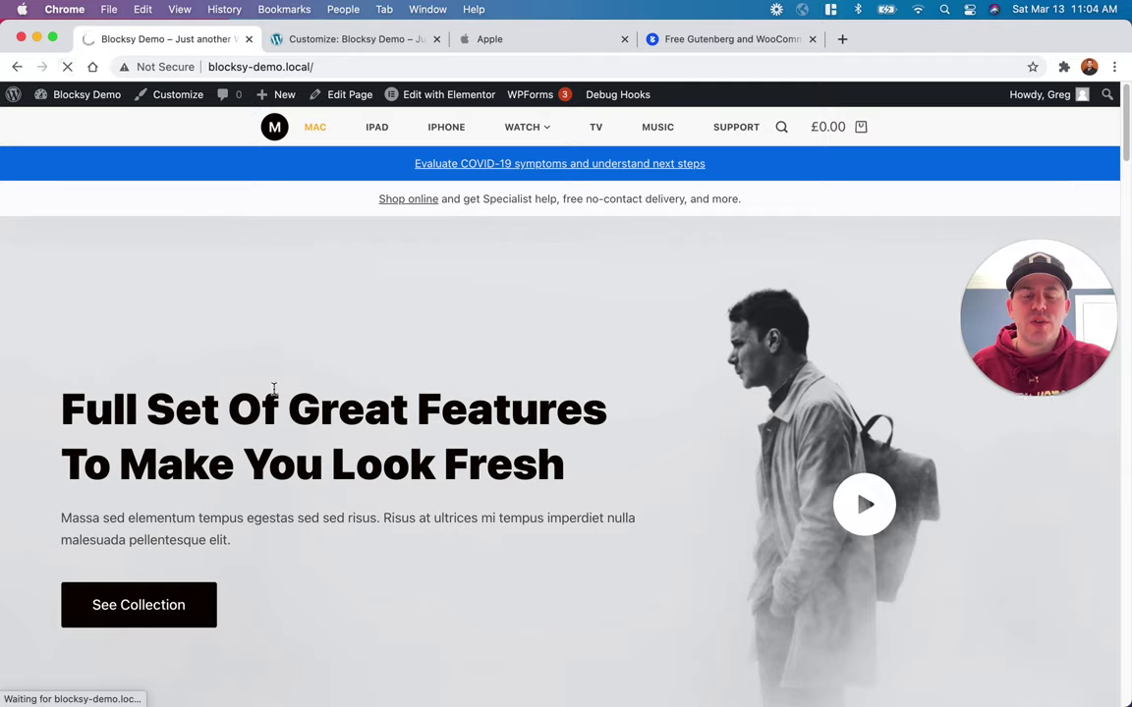
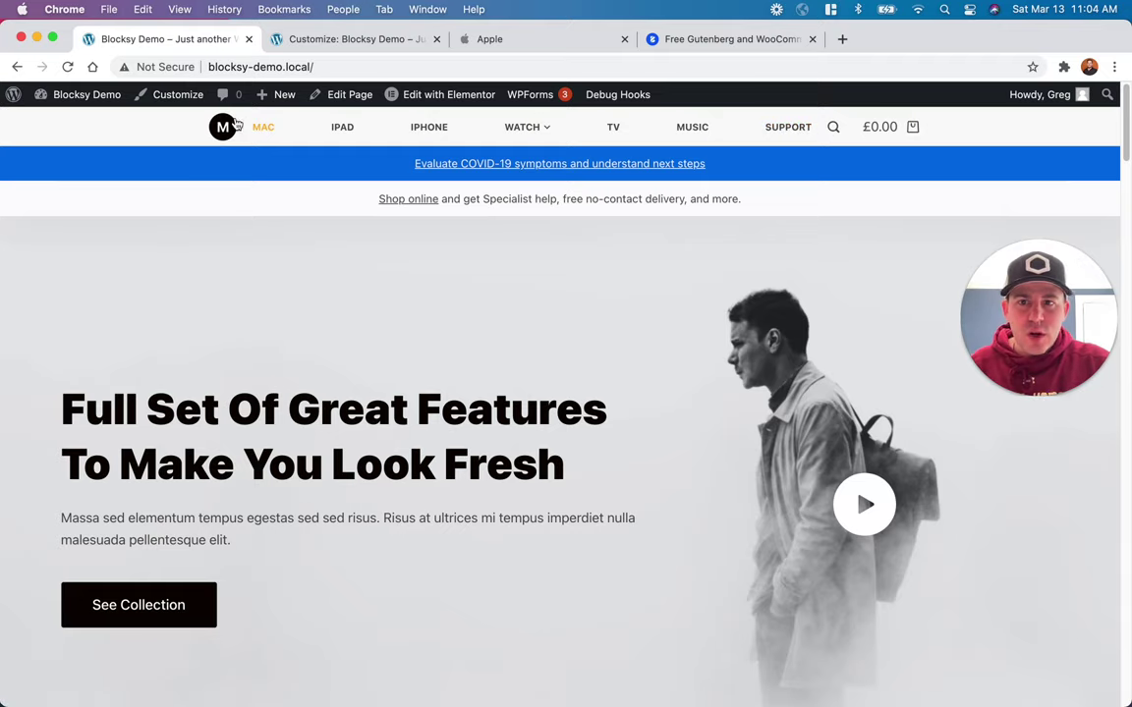
Step: Open the design settings of the Logo element in the Customizer's header builder
click(330, 39)
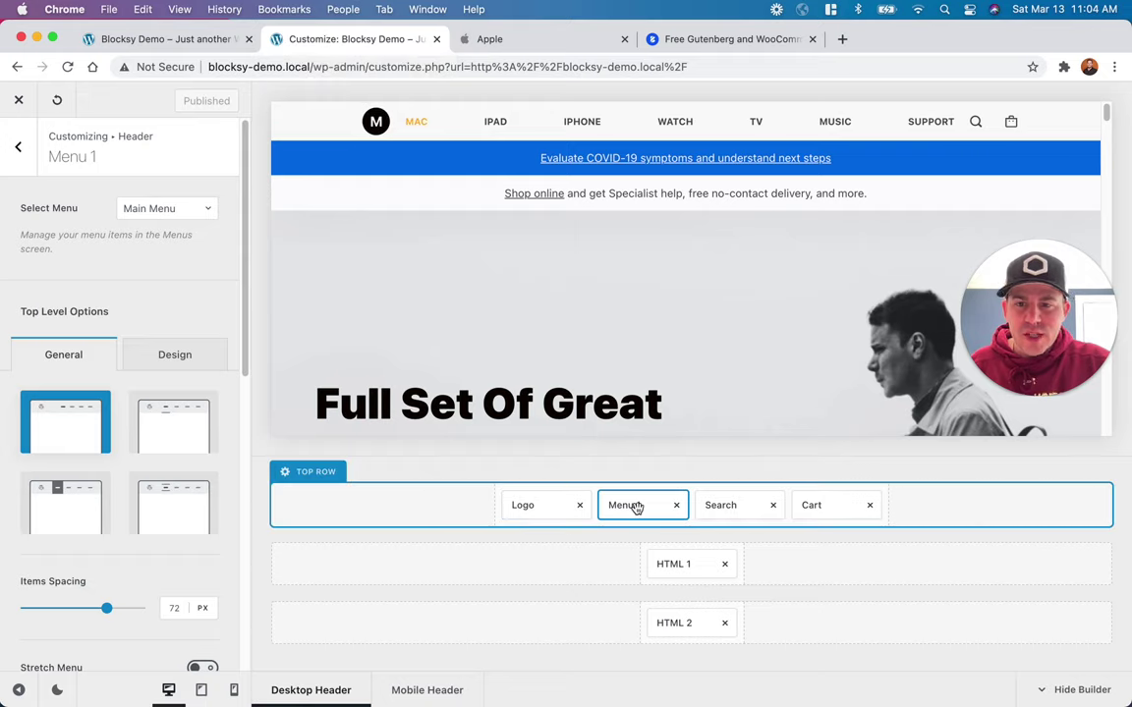
click(529, 505)
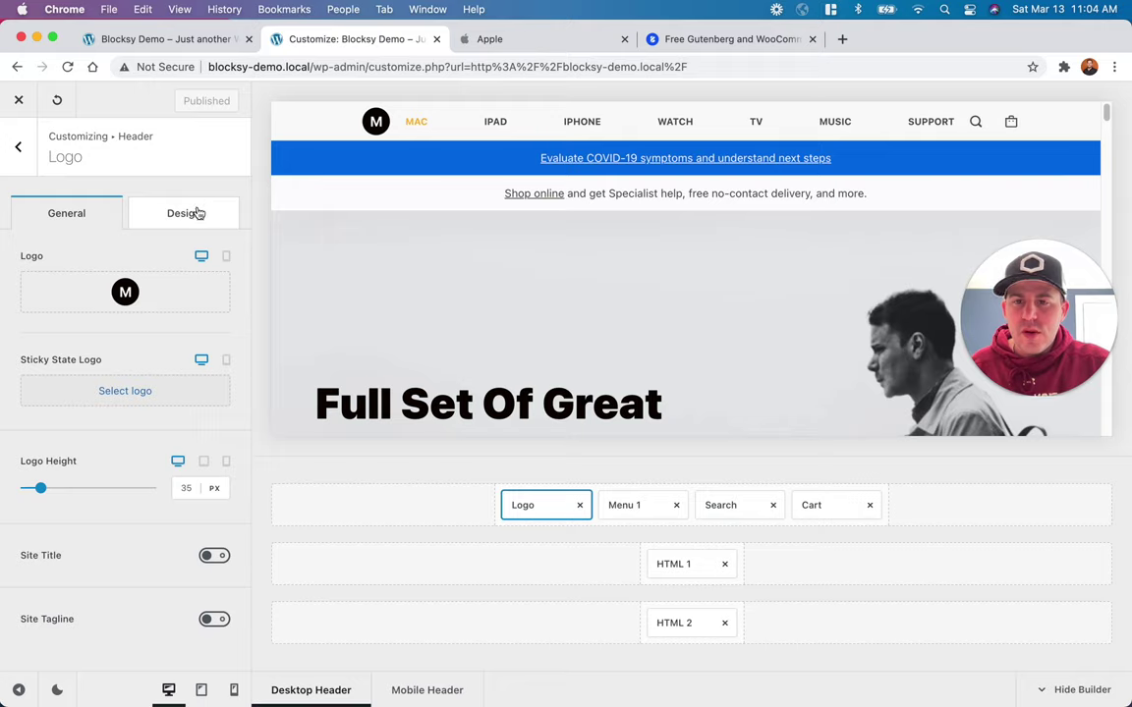
click(198, 214)
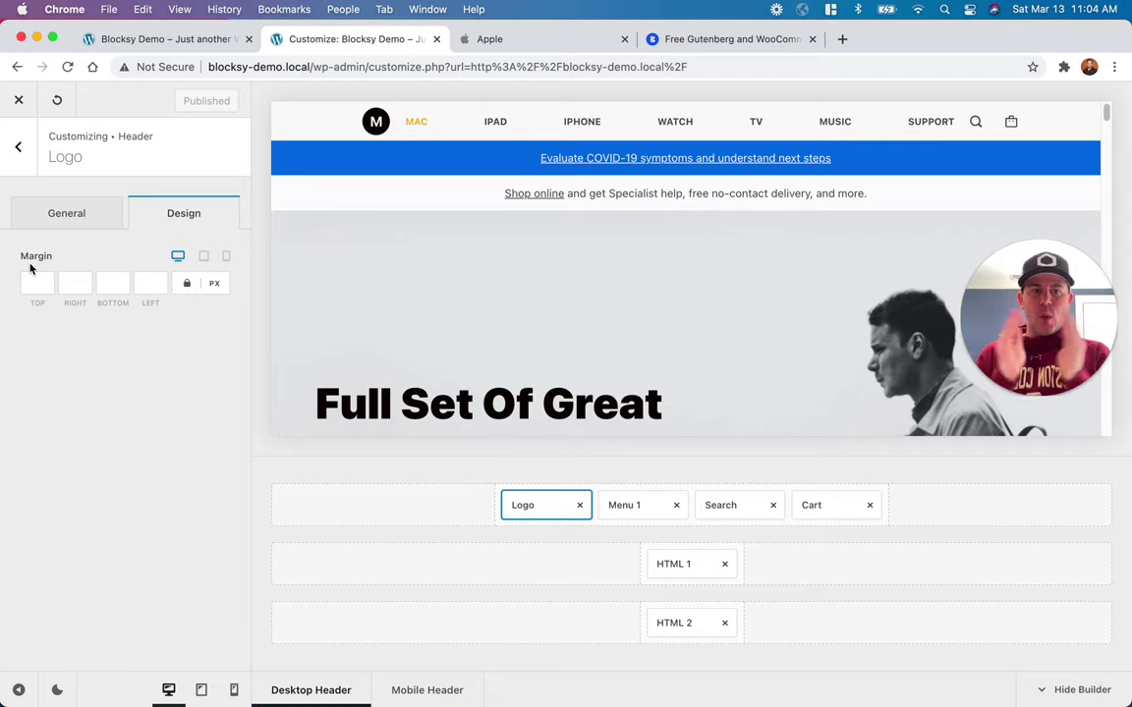
click(68, 290)
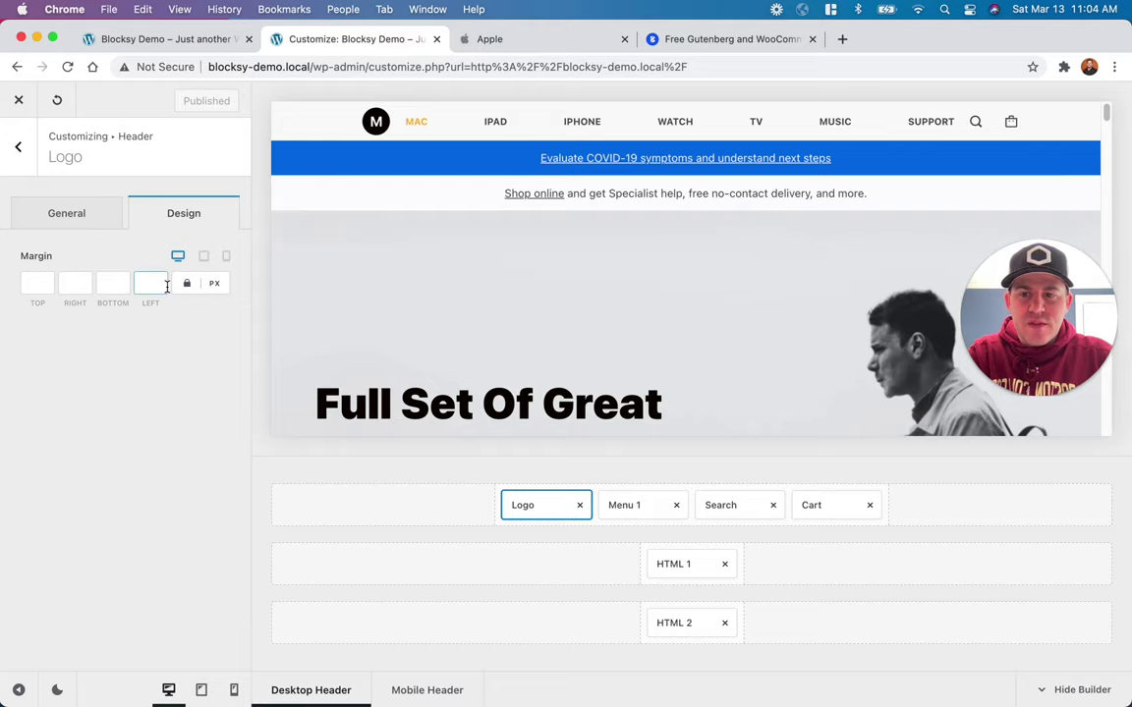
click(153, 284)
text(10)
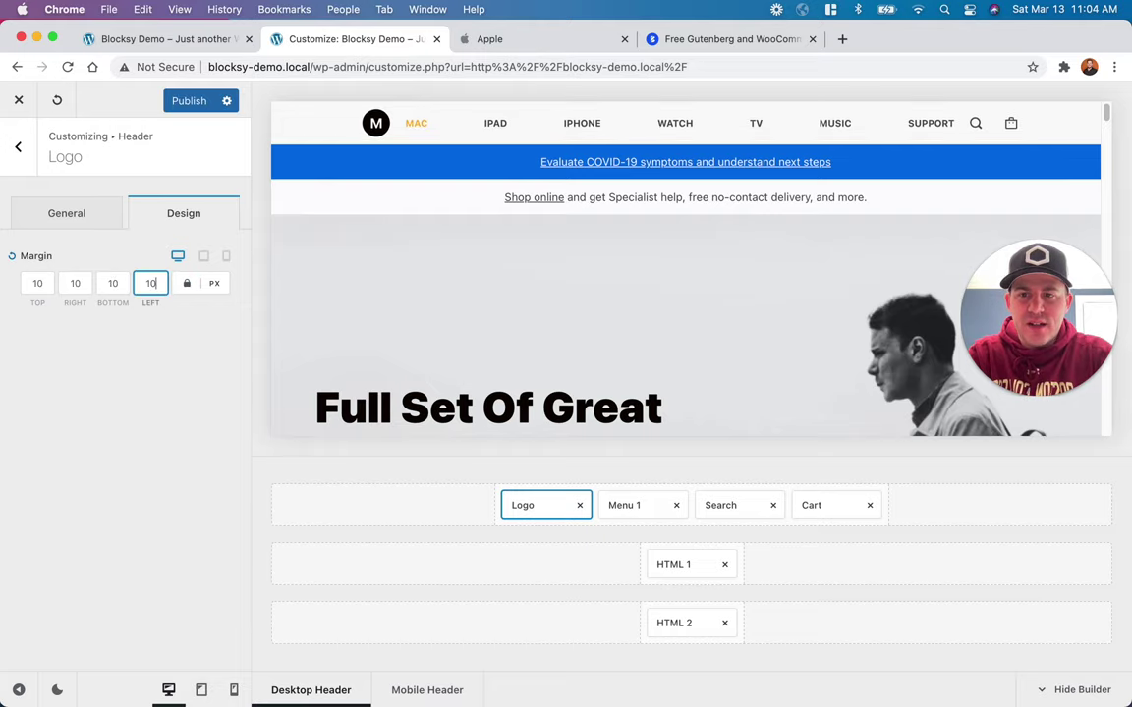
key(BackSpace)
Step: Unlink the logo's margin values and set only the right margin to 50 px
click(188, 285)
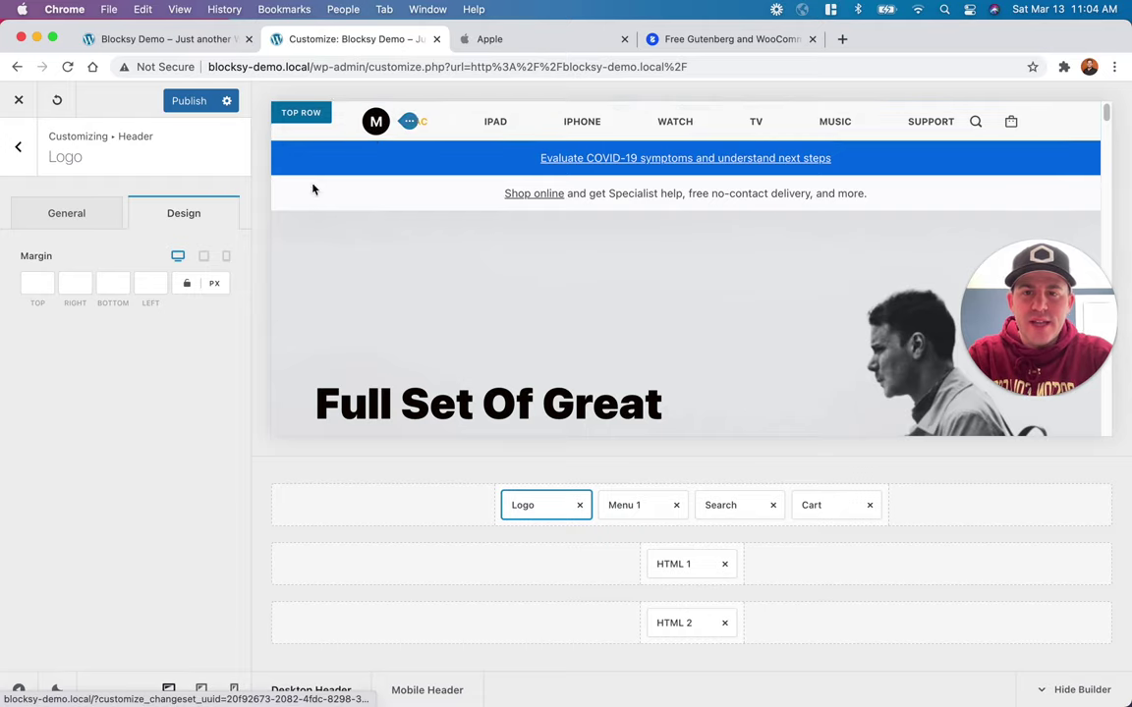
click(74, 283)
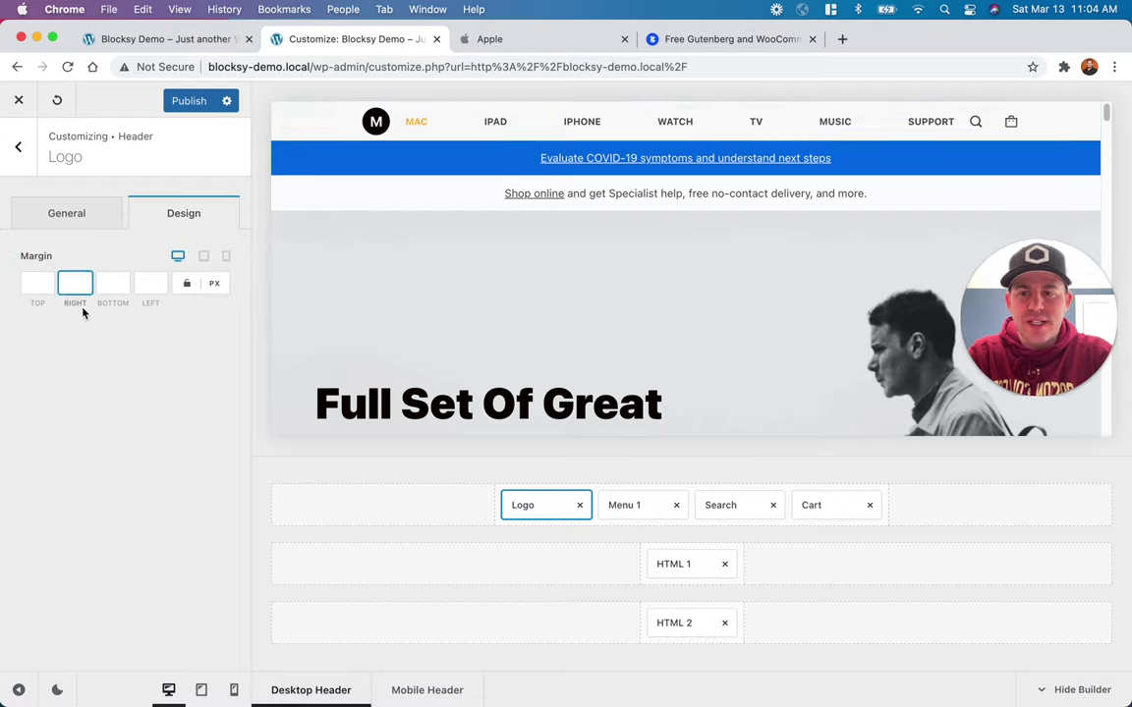
text(50)
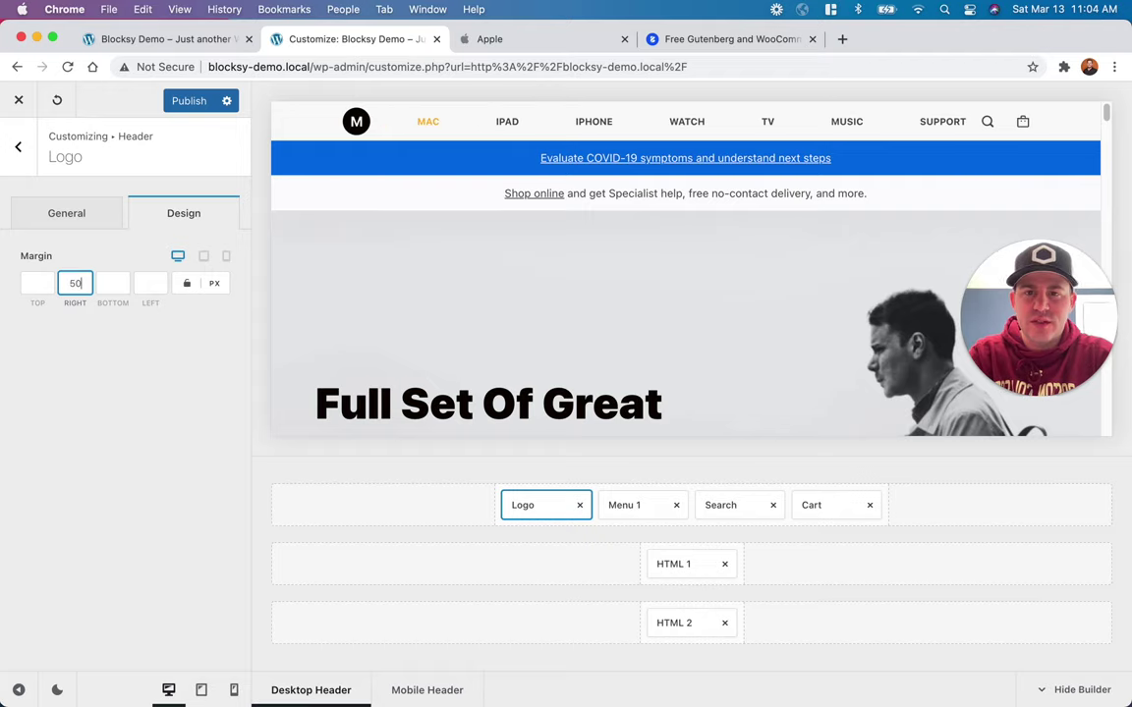
Step: Fine-tune the logo's right margin, trying 70 px before settling on 65 px, and publish the header changes
double_click(64, 285)
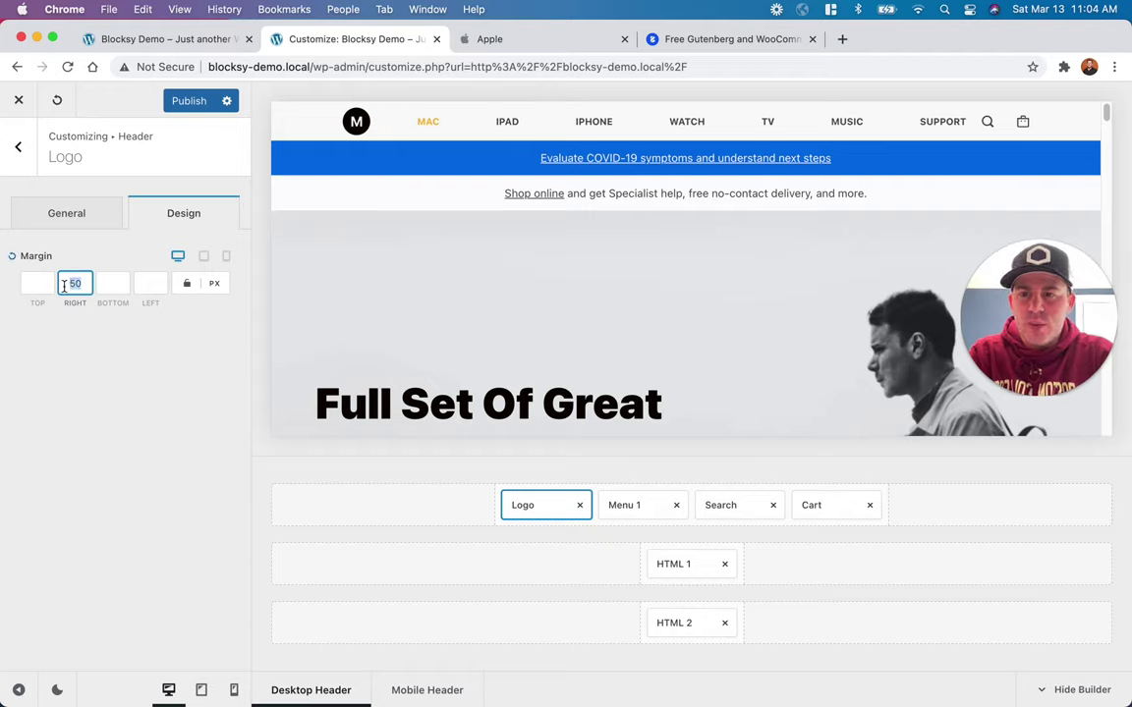
text(70)
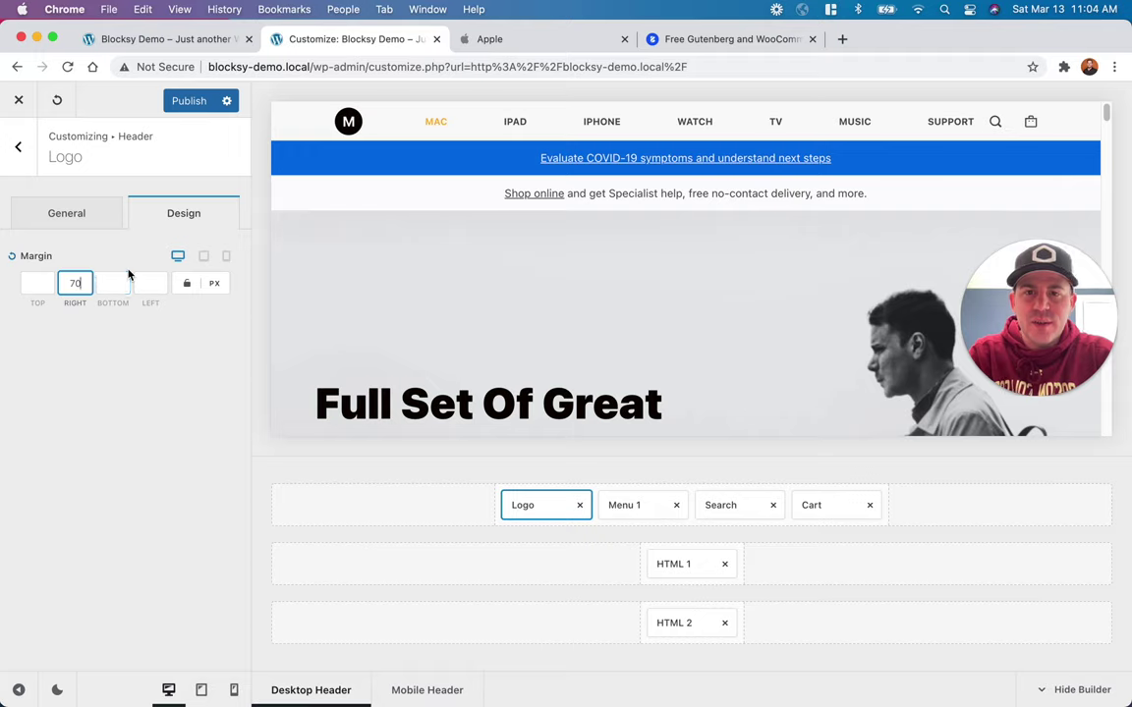
double_click(75, 283)
text(65)
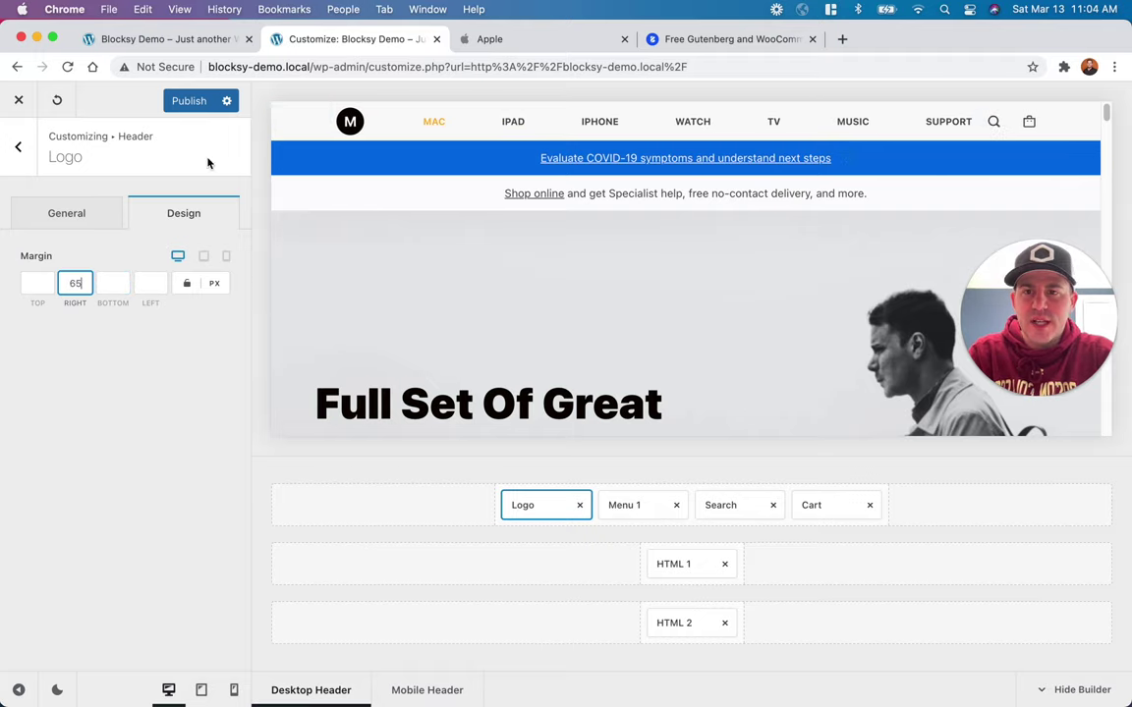
click(186, 102)
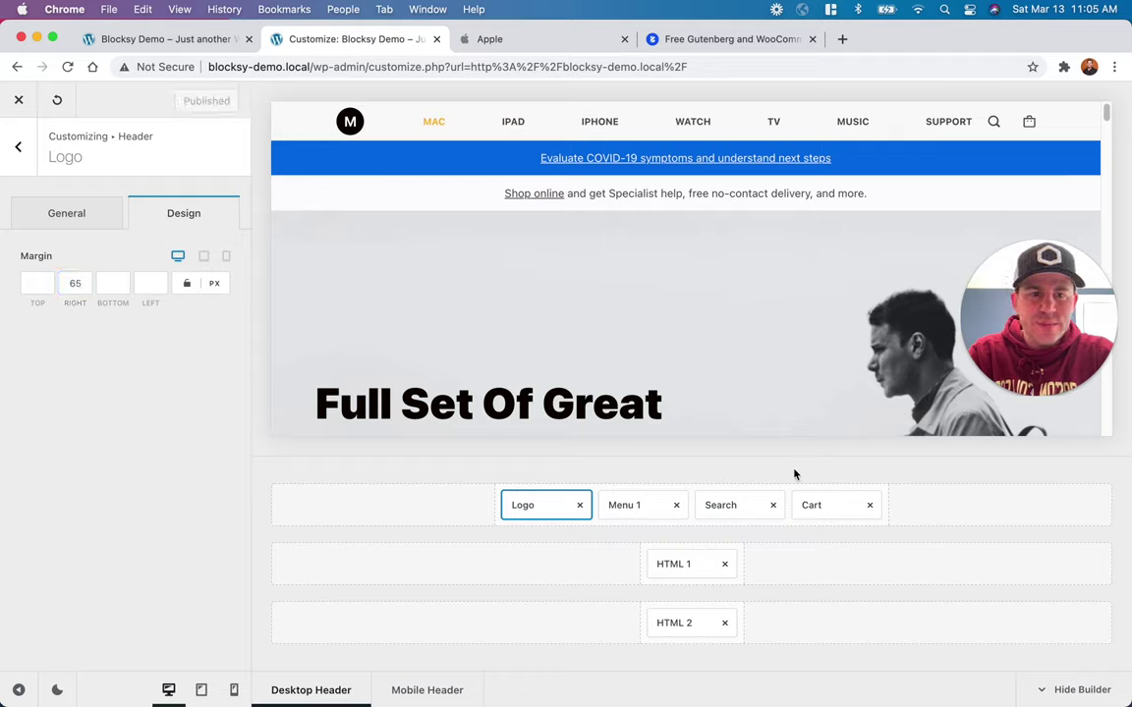
Step: Unlink the Search element's icon margin values and set the left and right margins to 65 px
click(732, 508)
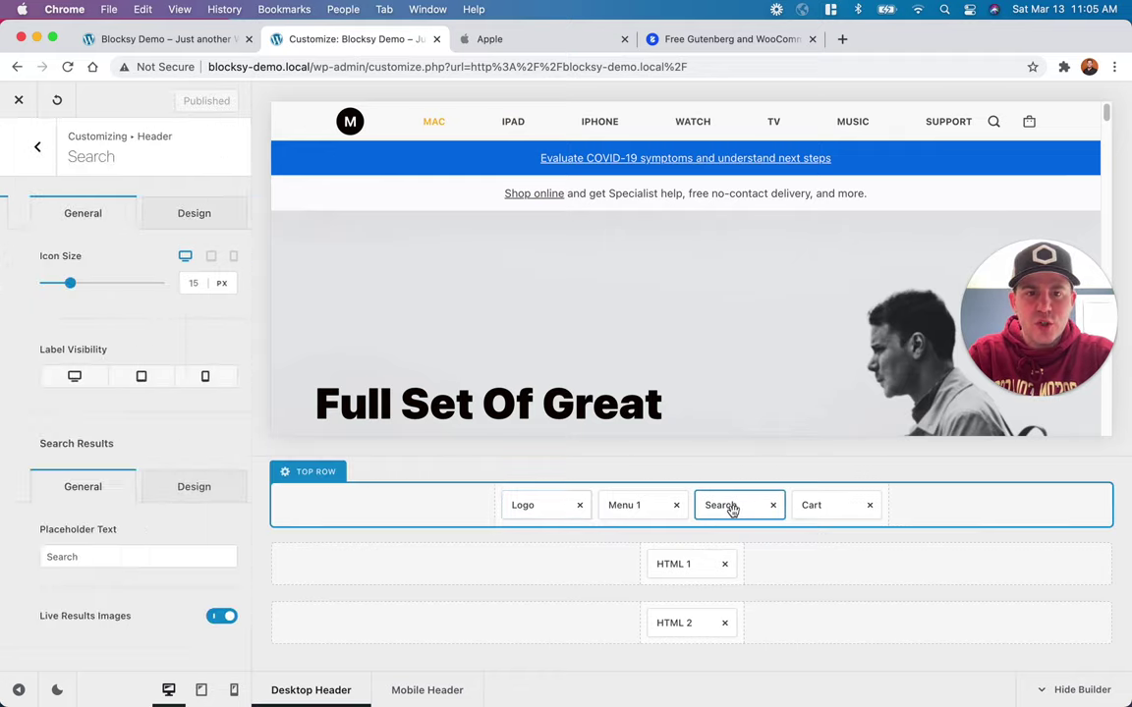
click(177, 214)
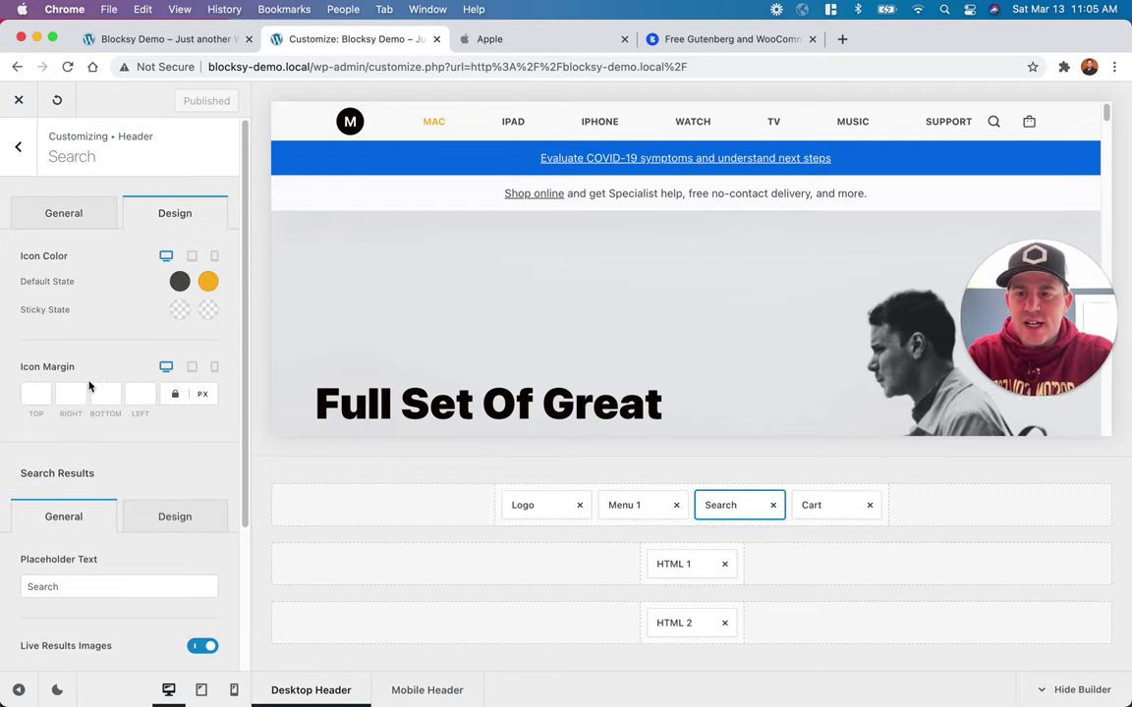
click(175, 395)
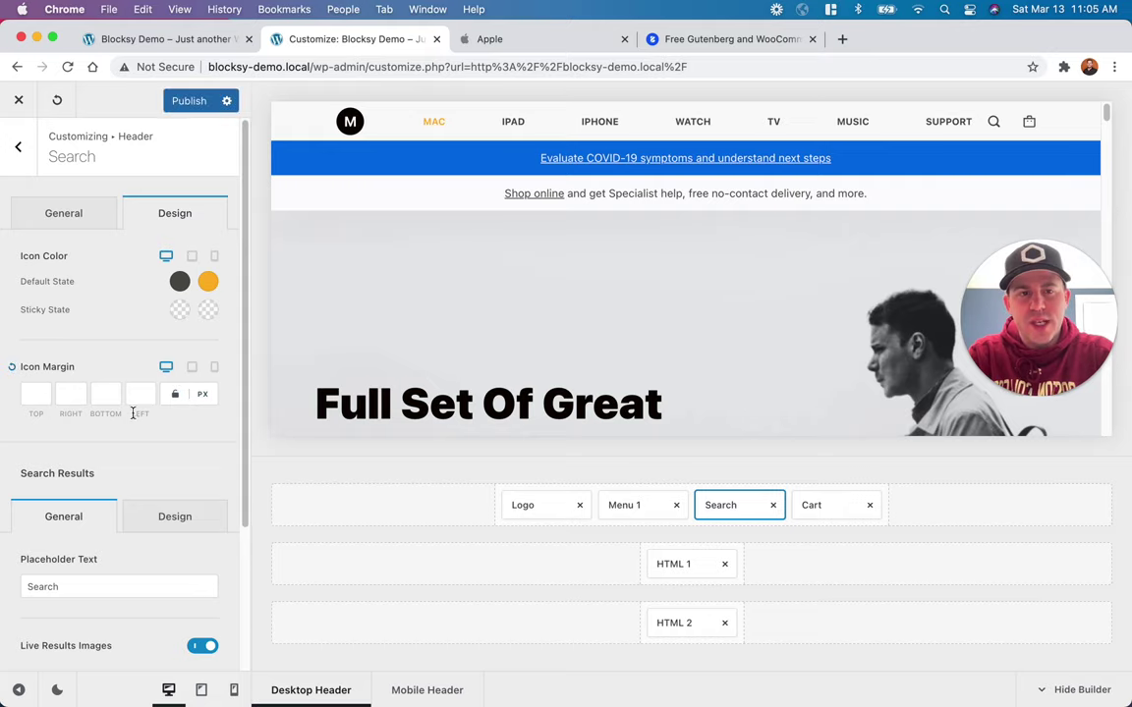
click(143, 394)
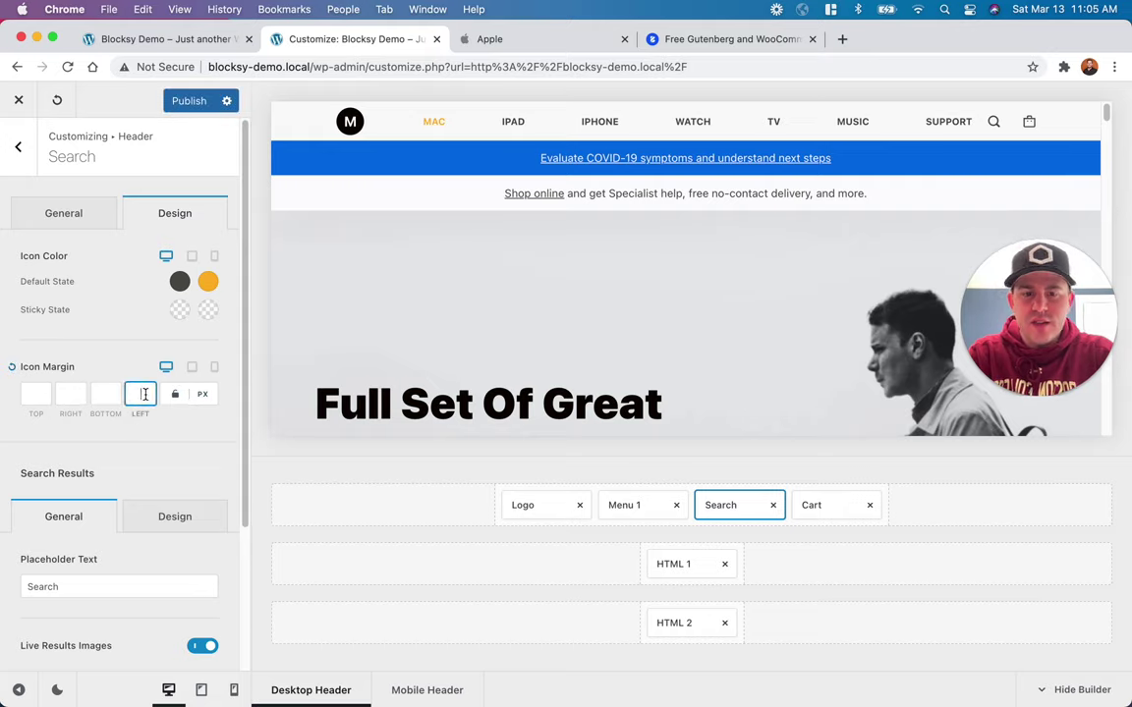
text(65)
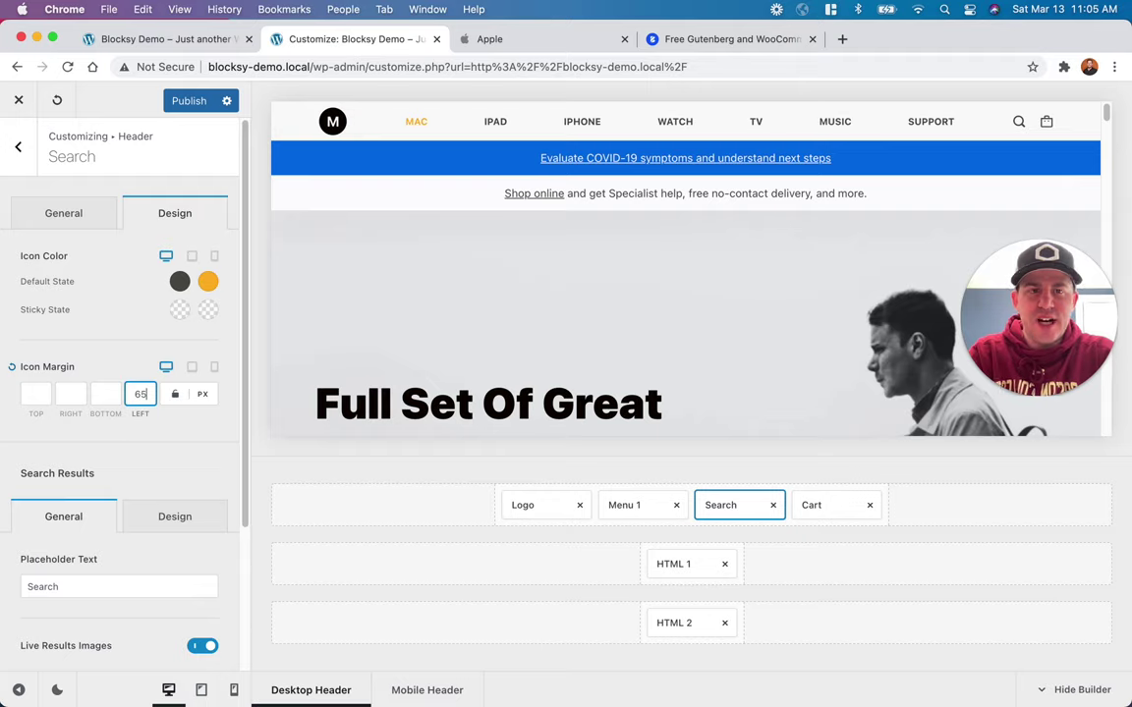
click(59, 396)
text(65)
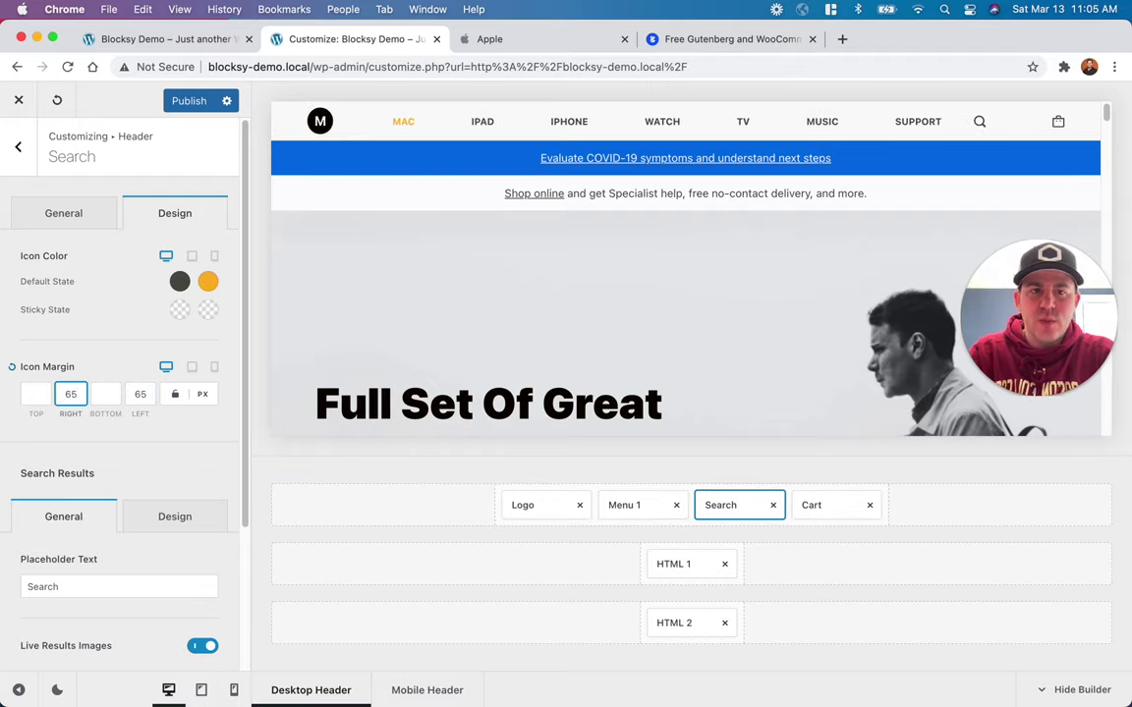
Step: Compare the full-width preview of the header's icon spacing with the navigation bar on Apple's homepage
click(18, 688)
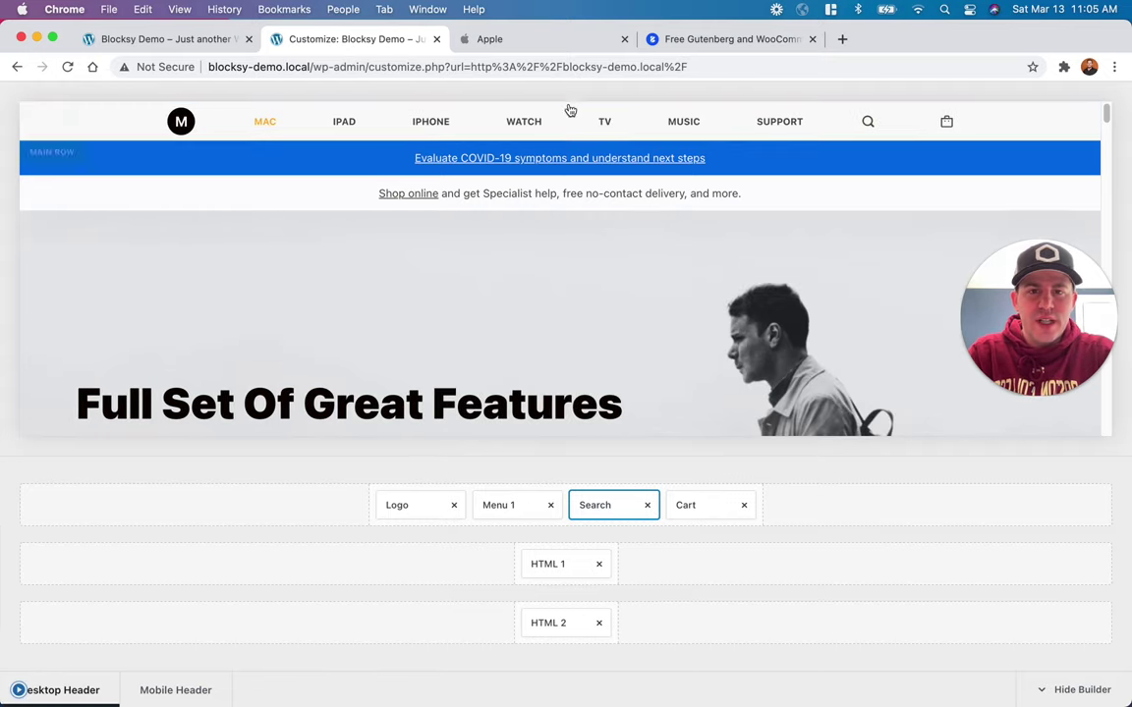
click(520, 41)
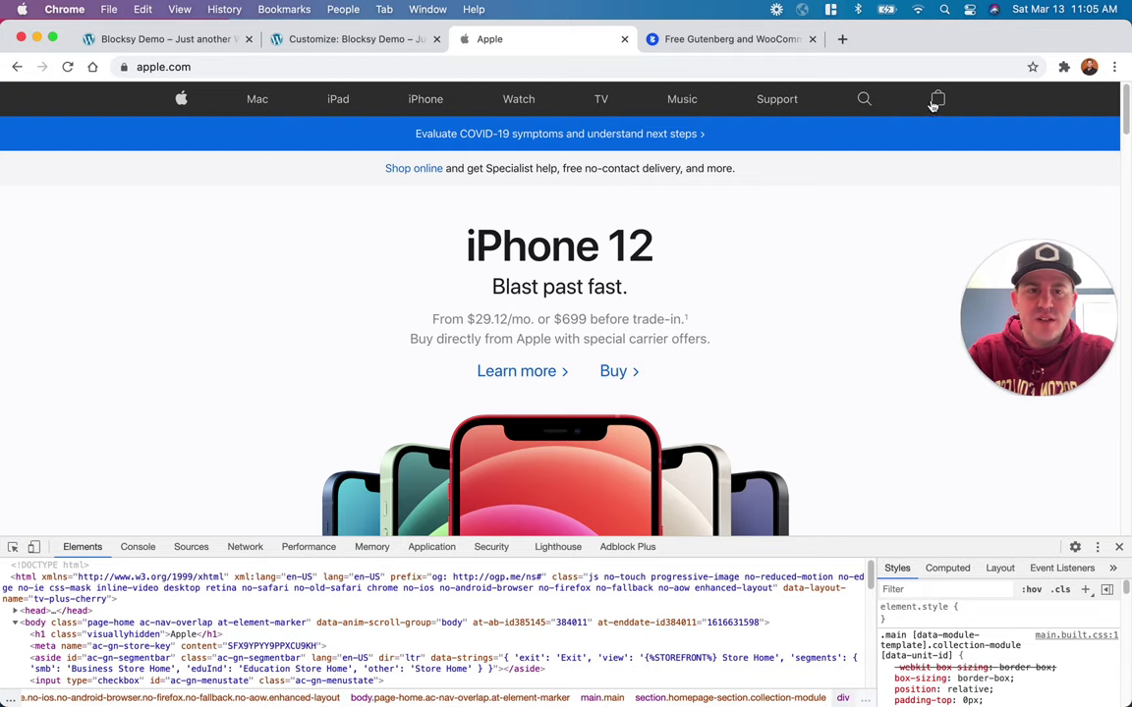
click(366, 42)
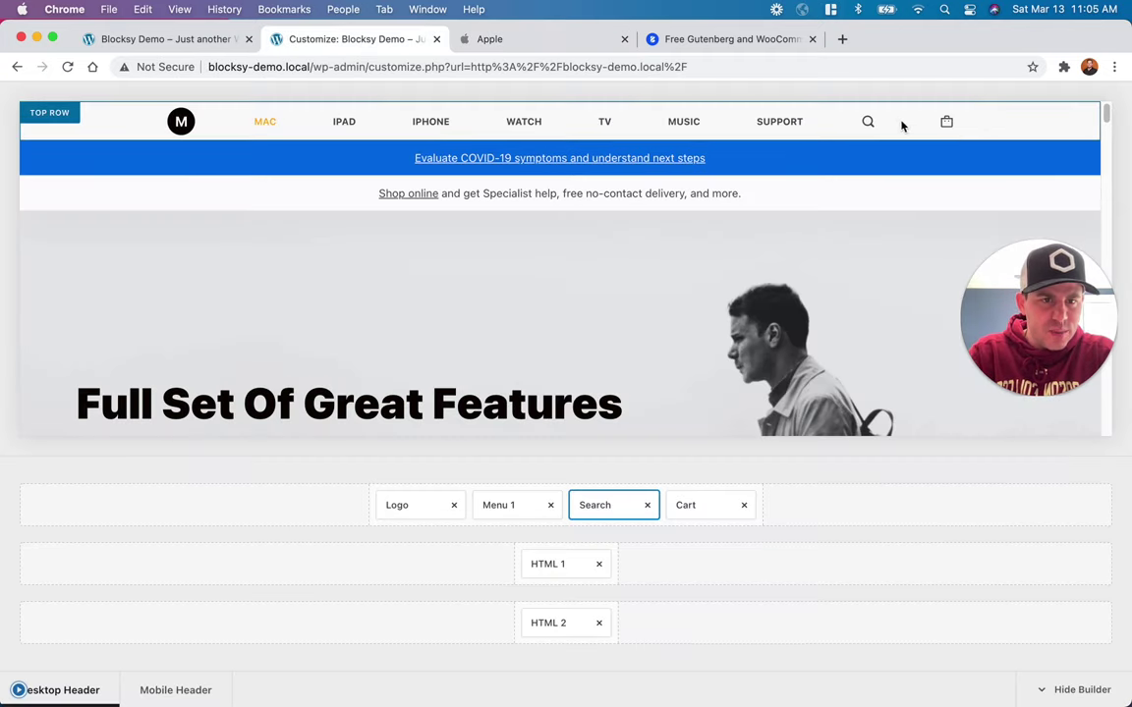
Step: Reduce the Search icon's right margin to 55 px, check the header in the full-width preview and publish it
click(16, 689)
double_click(139, 393)
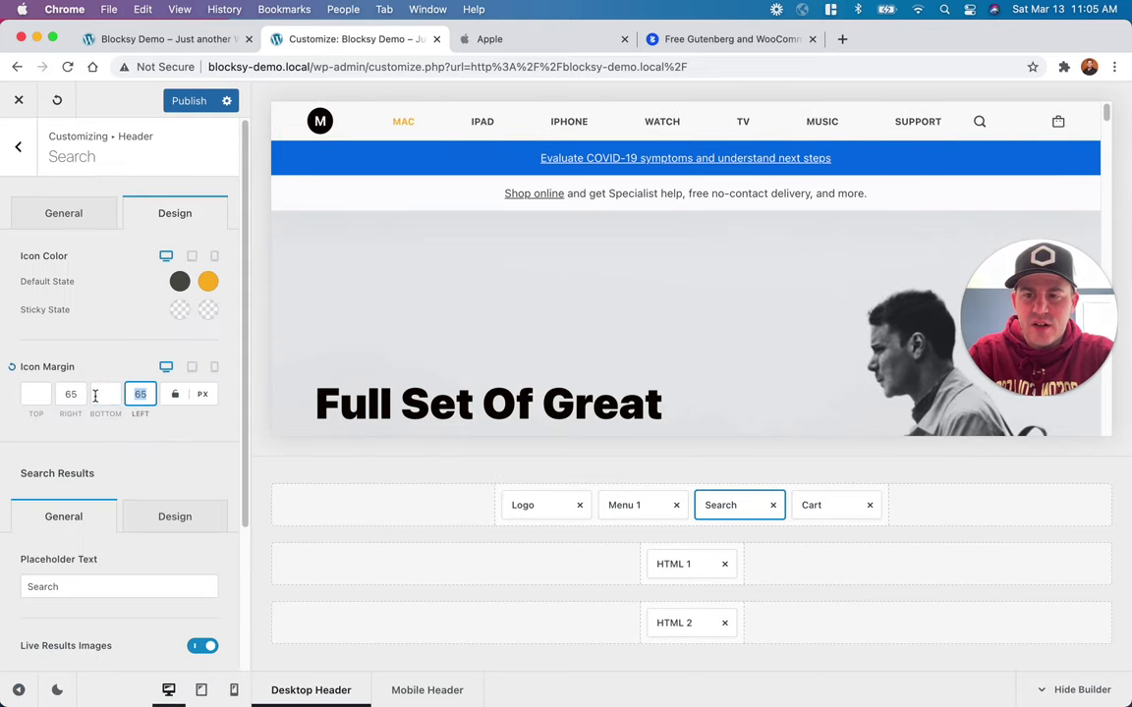
double_click(71, 394)
text(55)
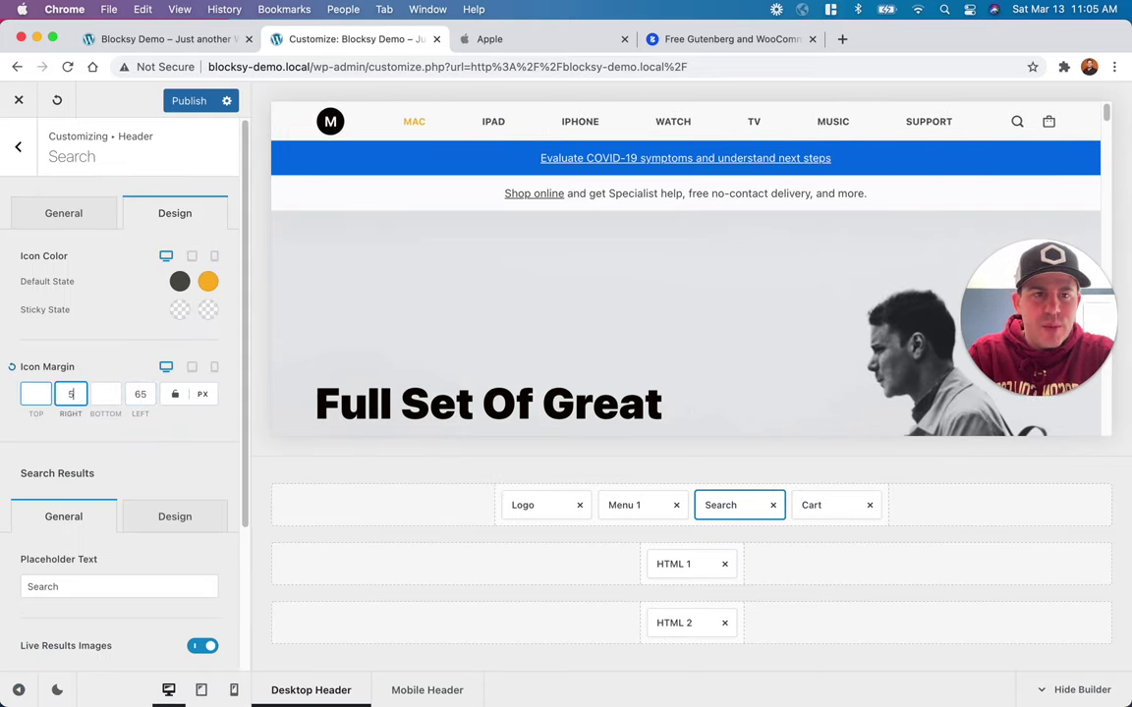
click(18, 691)
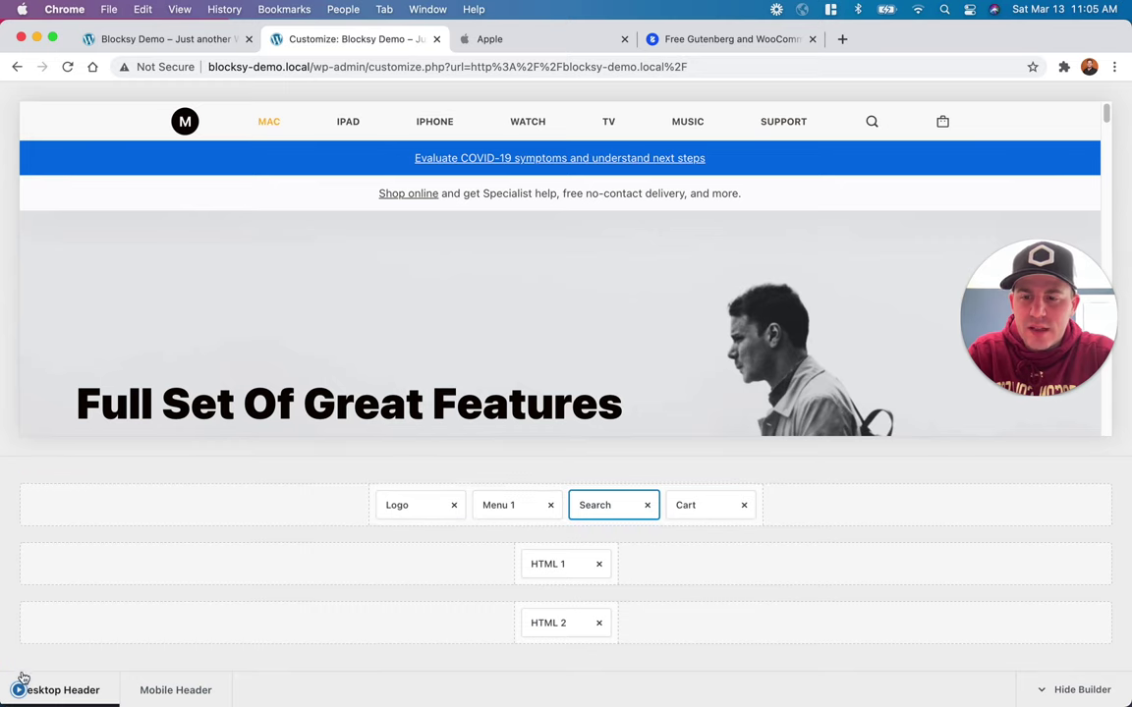
click(20, 688)
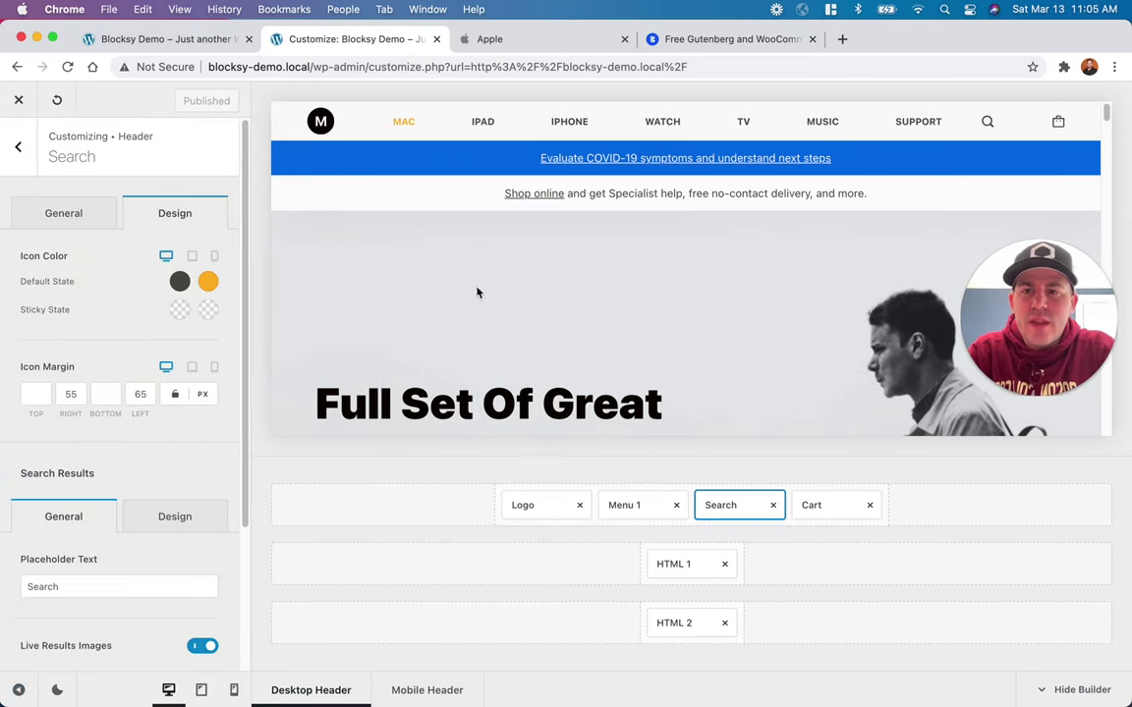
Step: Check the header on the live Blocksy Demo site against the Customizer preview and reload the live page
click(177, 39)
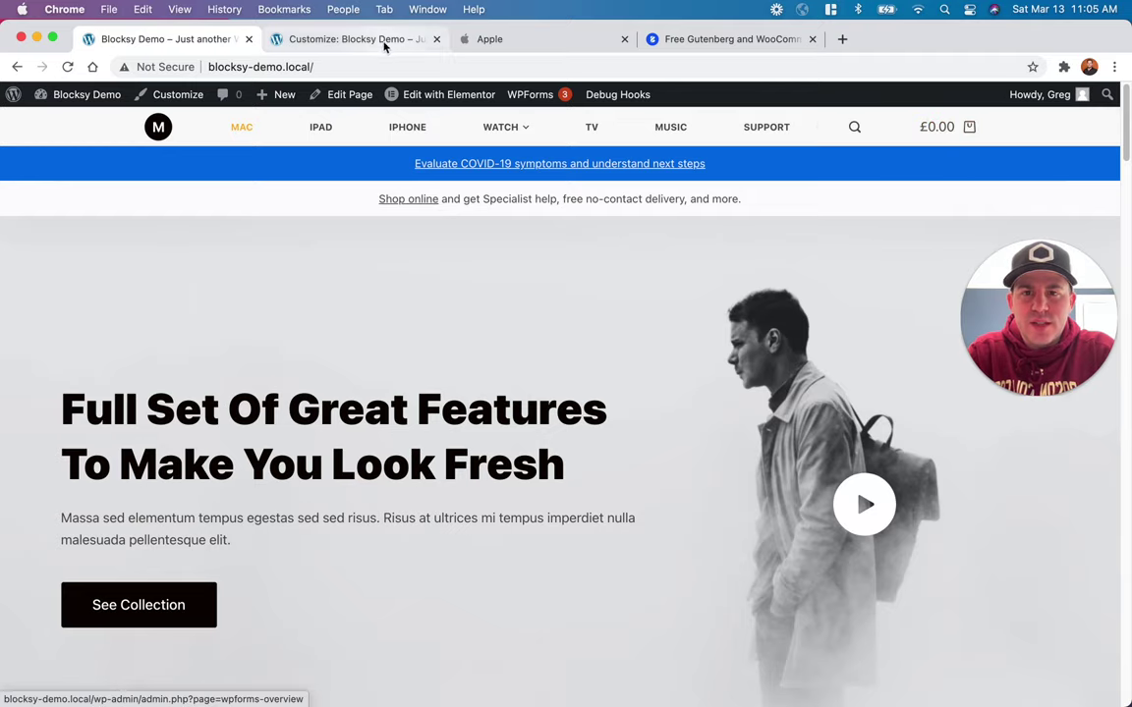
click(353, 40)
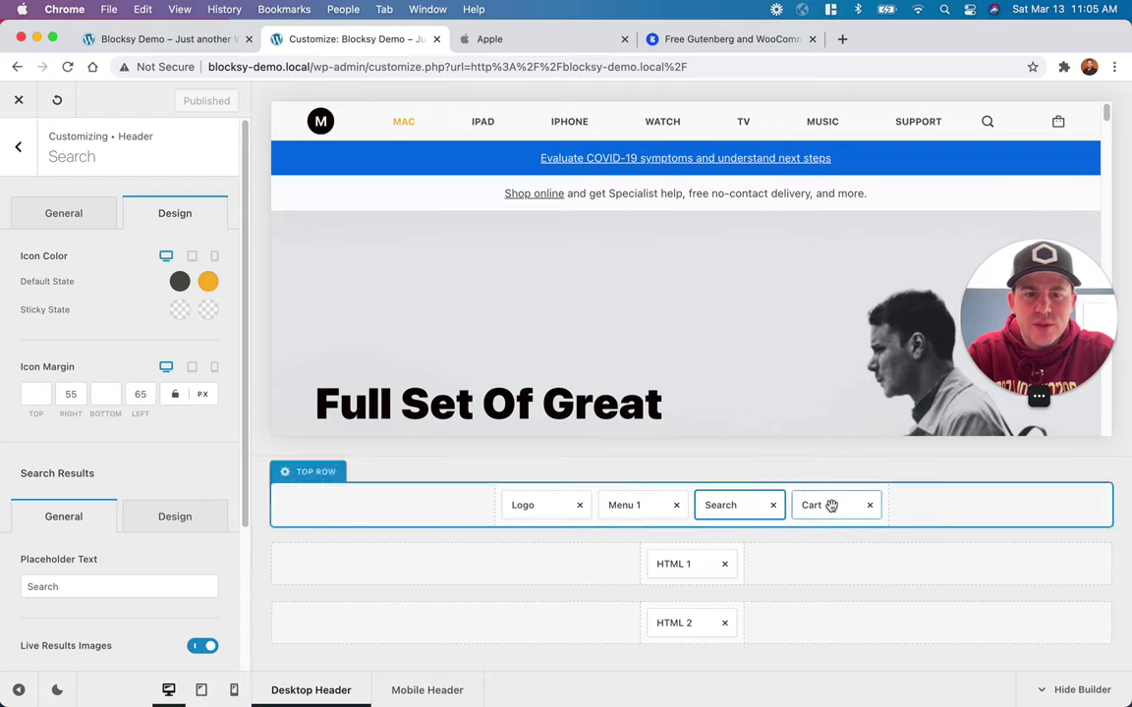
click(157, 39)
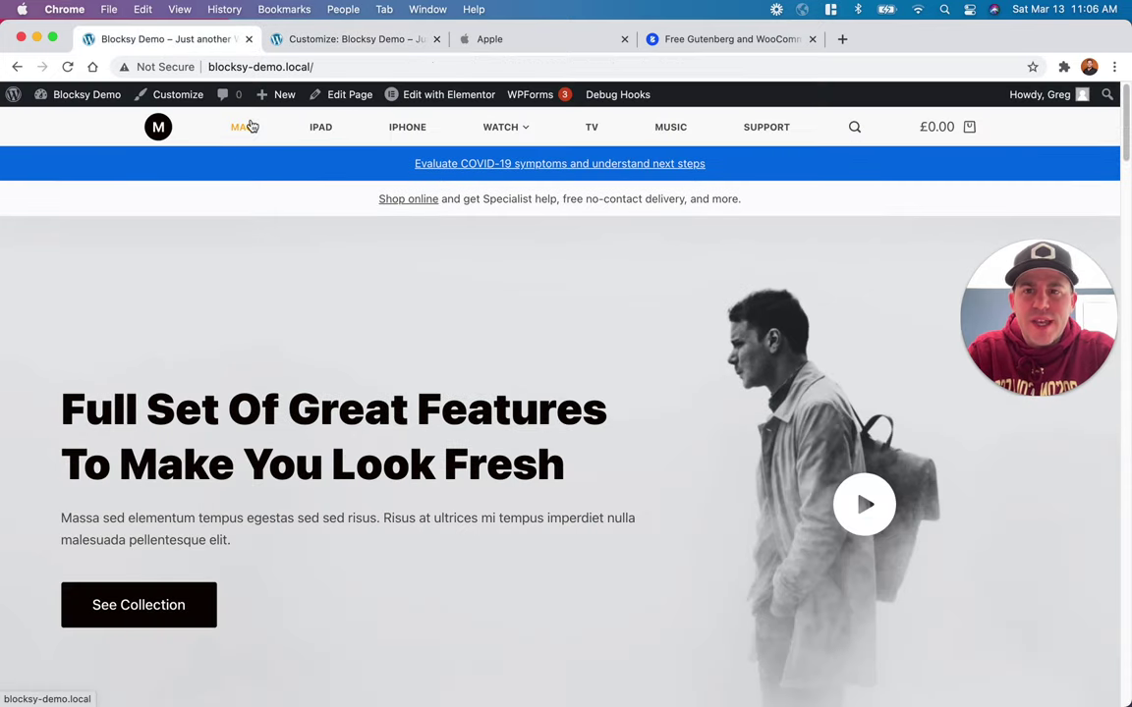
click(69, 68)
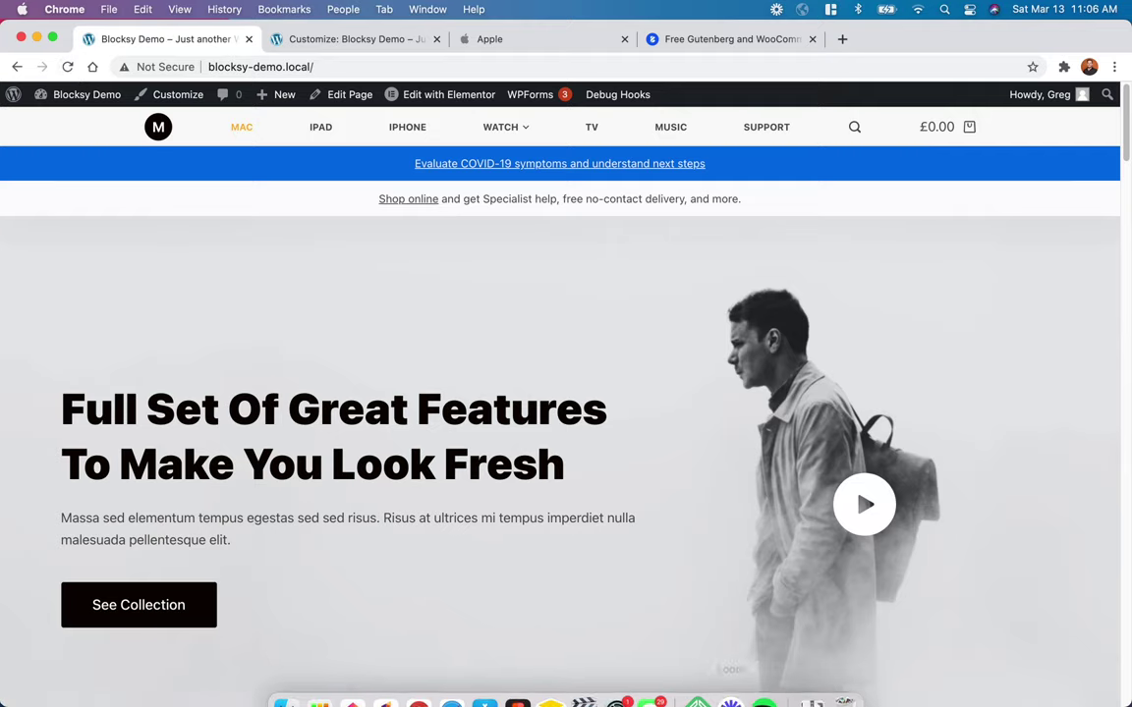
click(730, 685)
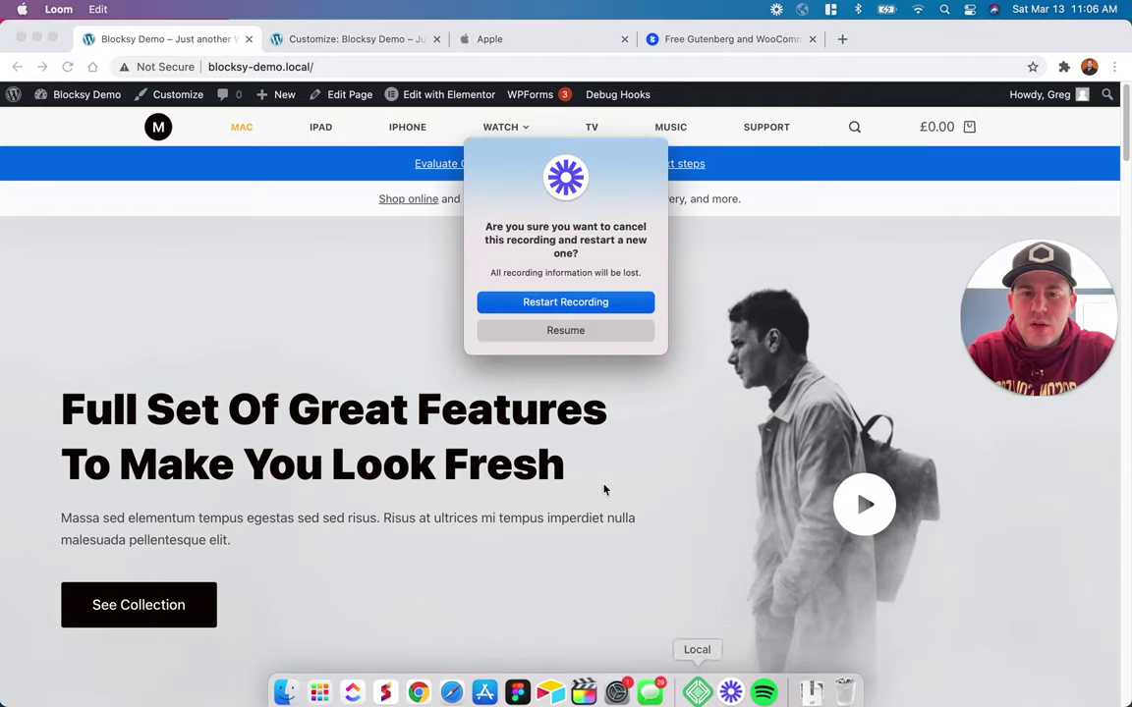
click(583, 331)
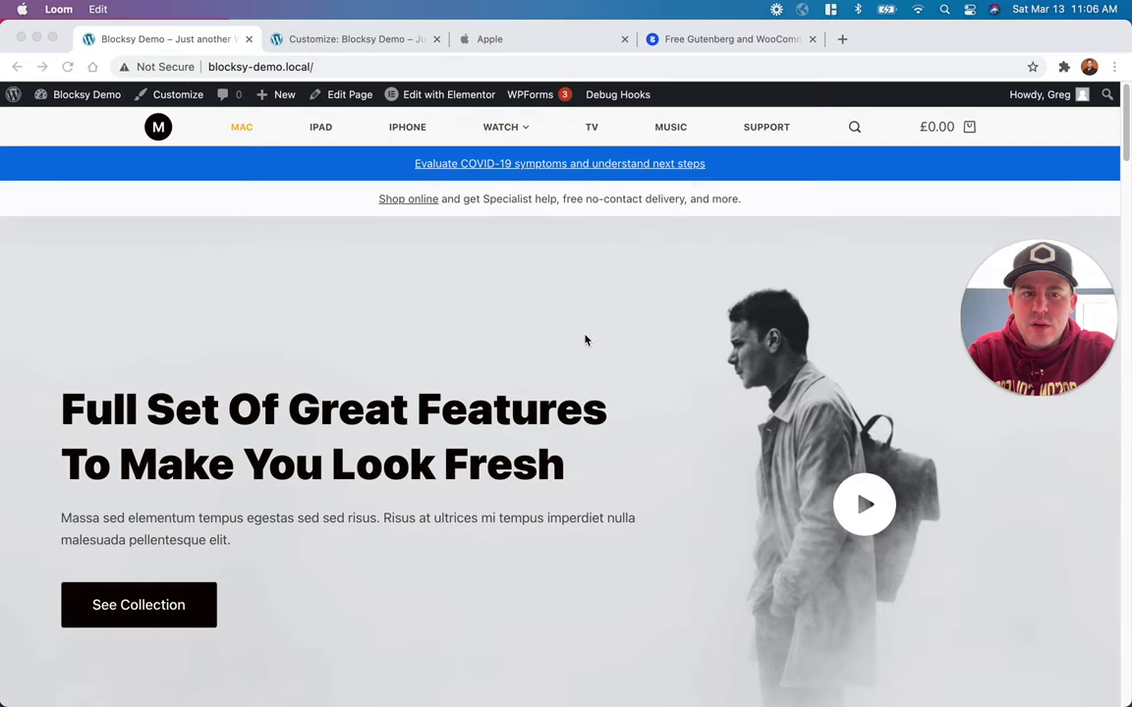
click(773, 325)
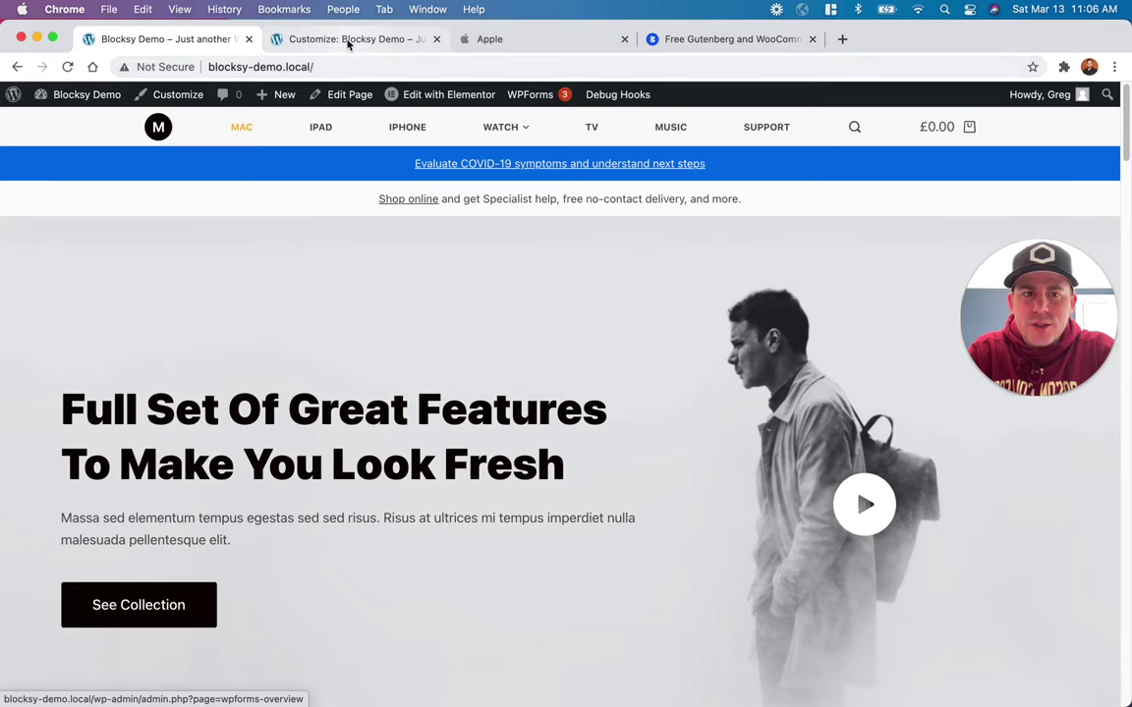
Step: Turn off the icon badge of the Cart element in the Customizer's header builder and publish the change
click(348, 44)
click(833, 507)
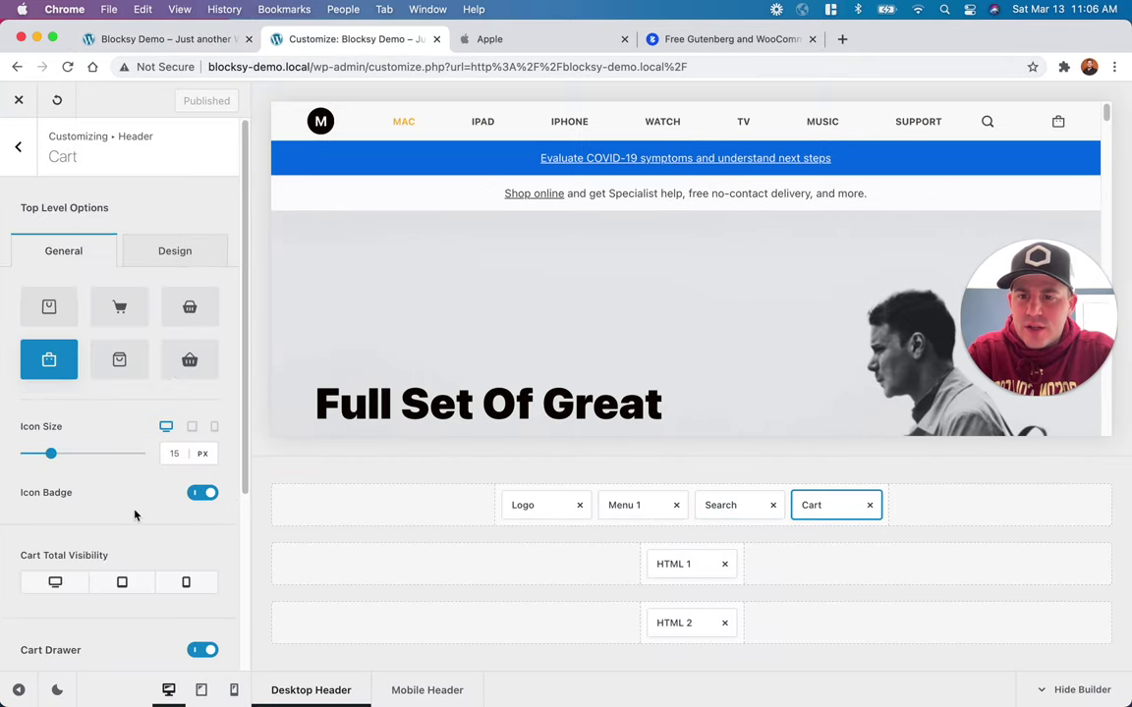
scroll(137, 413, down, 2)
click(204, 407)
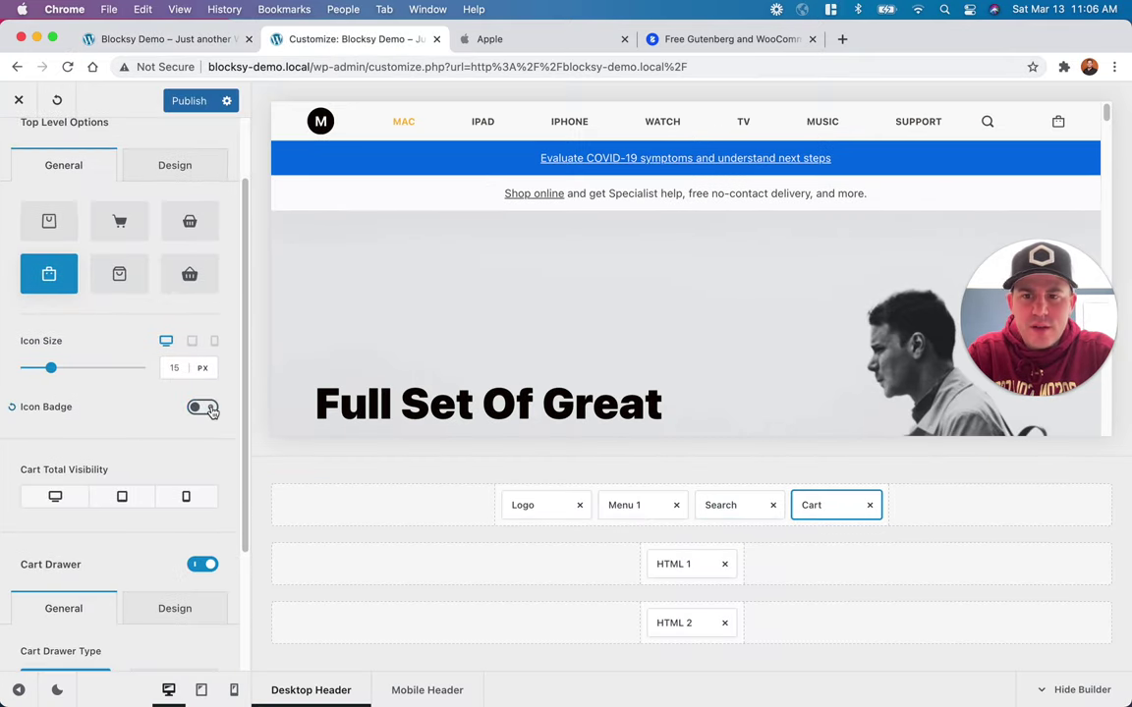
scroll(211, 422, down, 2)
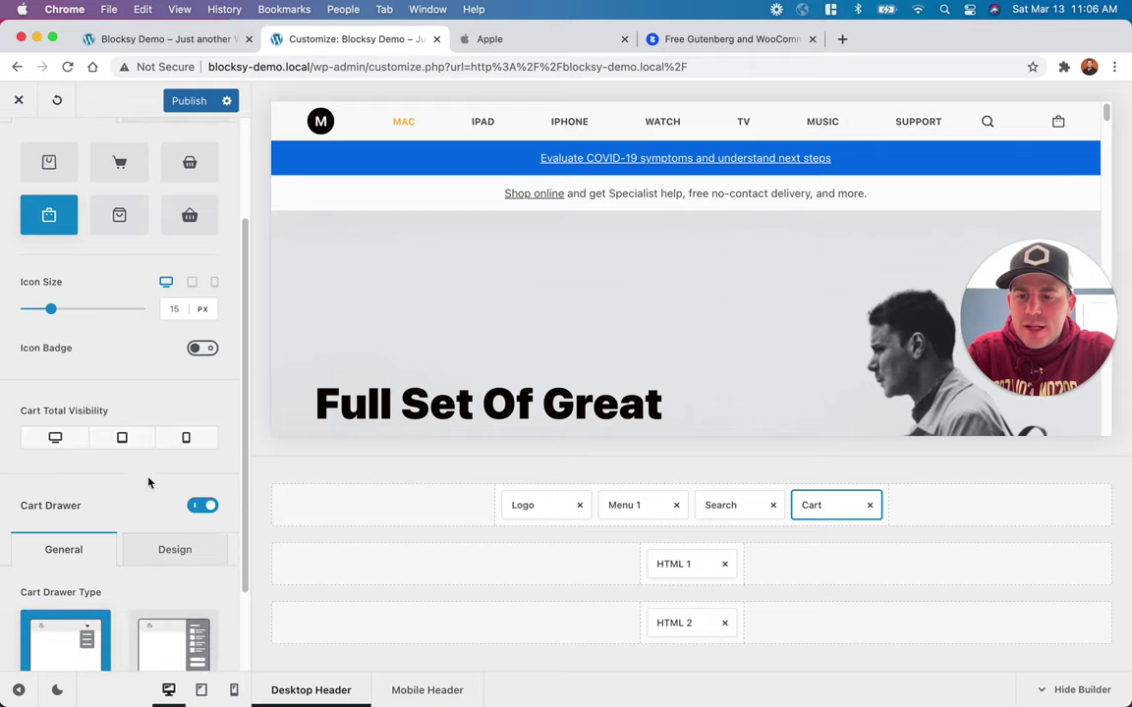
scroll(147, 480, down, 2)
scroll(148, 475, up, 5)
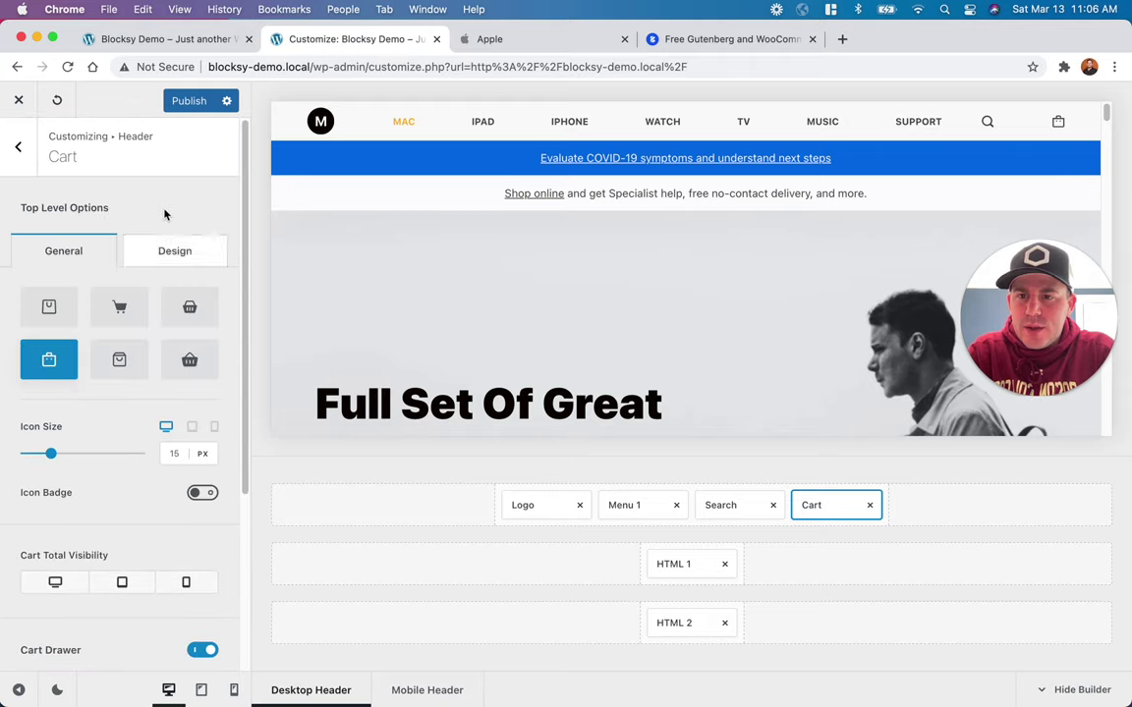
click(191, 101)
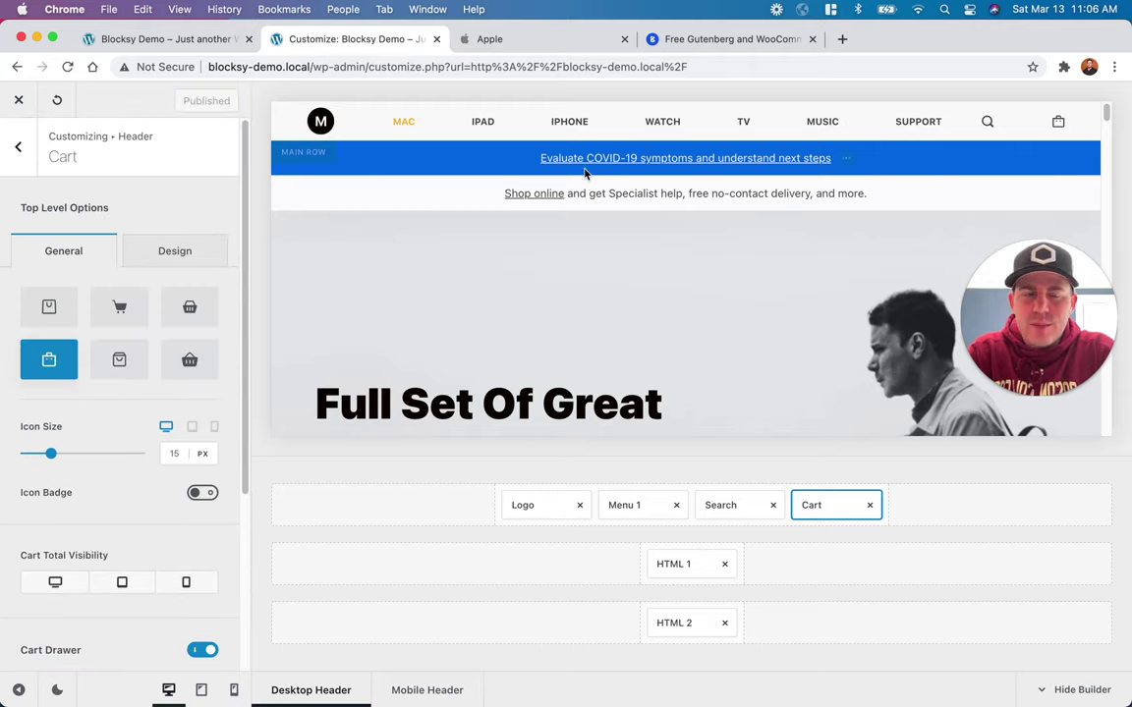
Step: Exit the Customizer and compare the live site's header with Apple's navigation bar
click(18, 99)
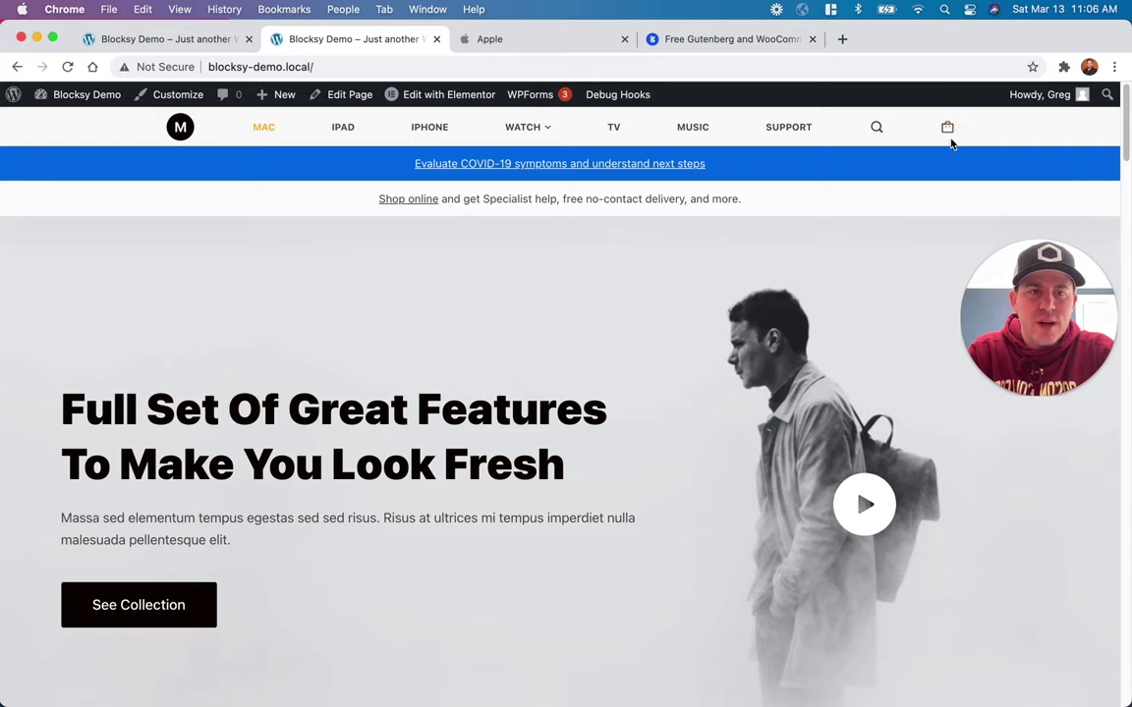
click(566, 43)
click(393, 42)
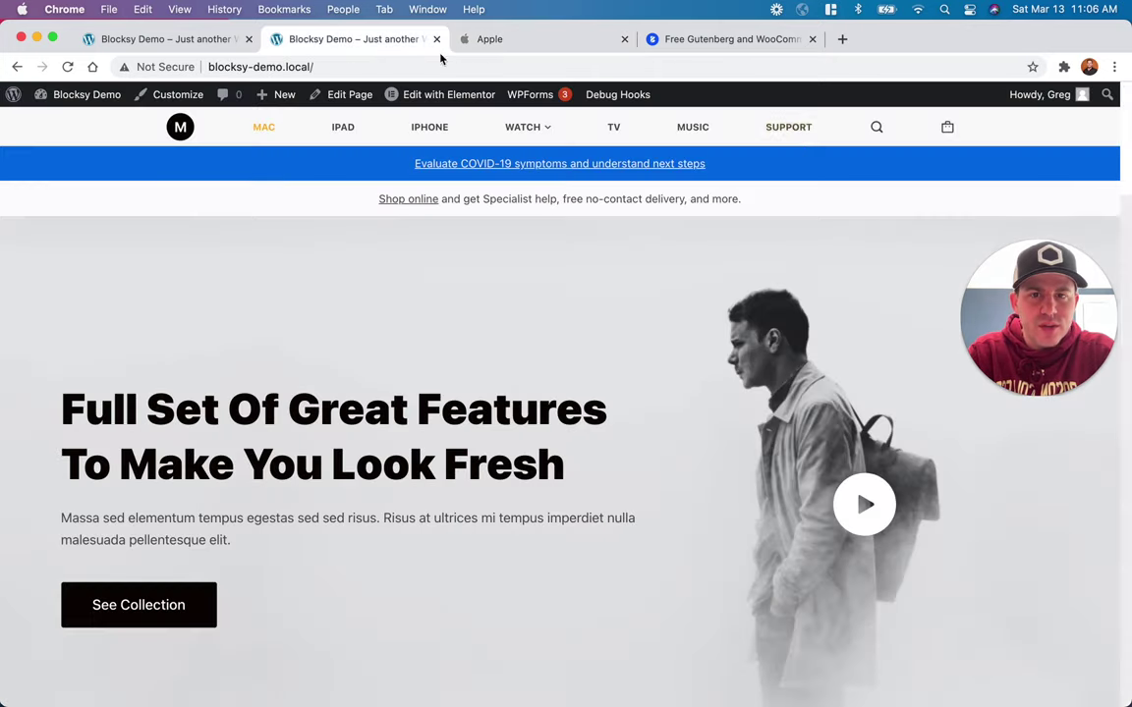
Step: Test the search icon in the live site's header and close the search overlay
click(877, 131)
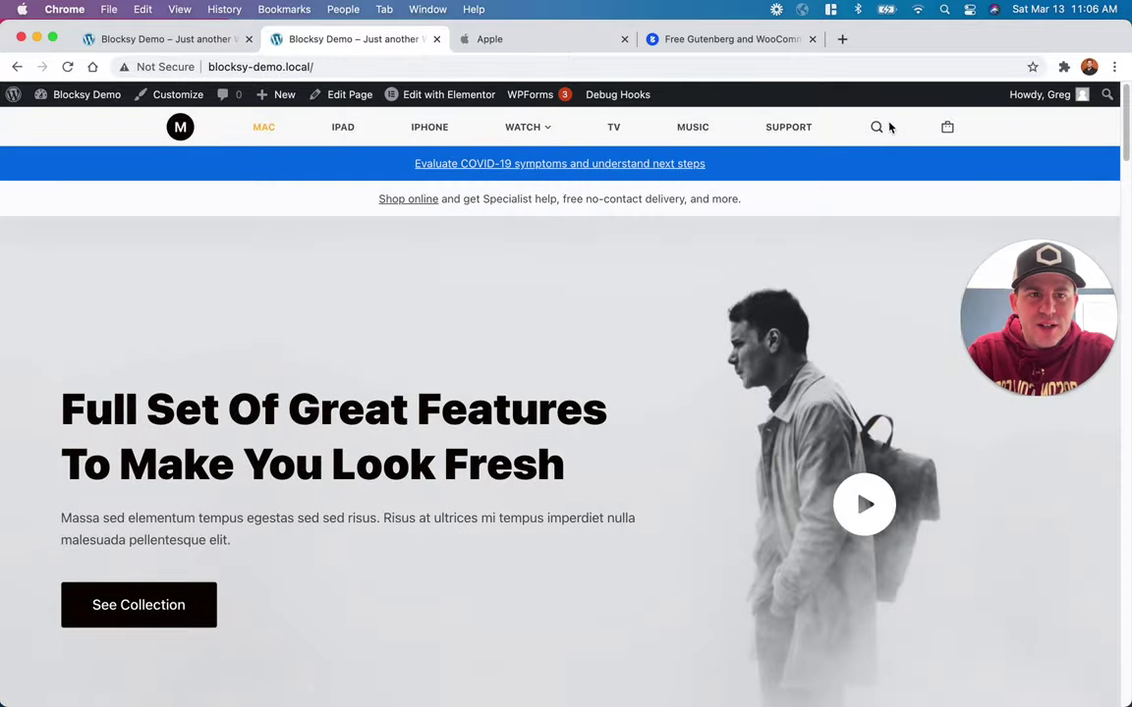
click(876, 128)
click(1093, 135)
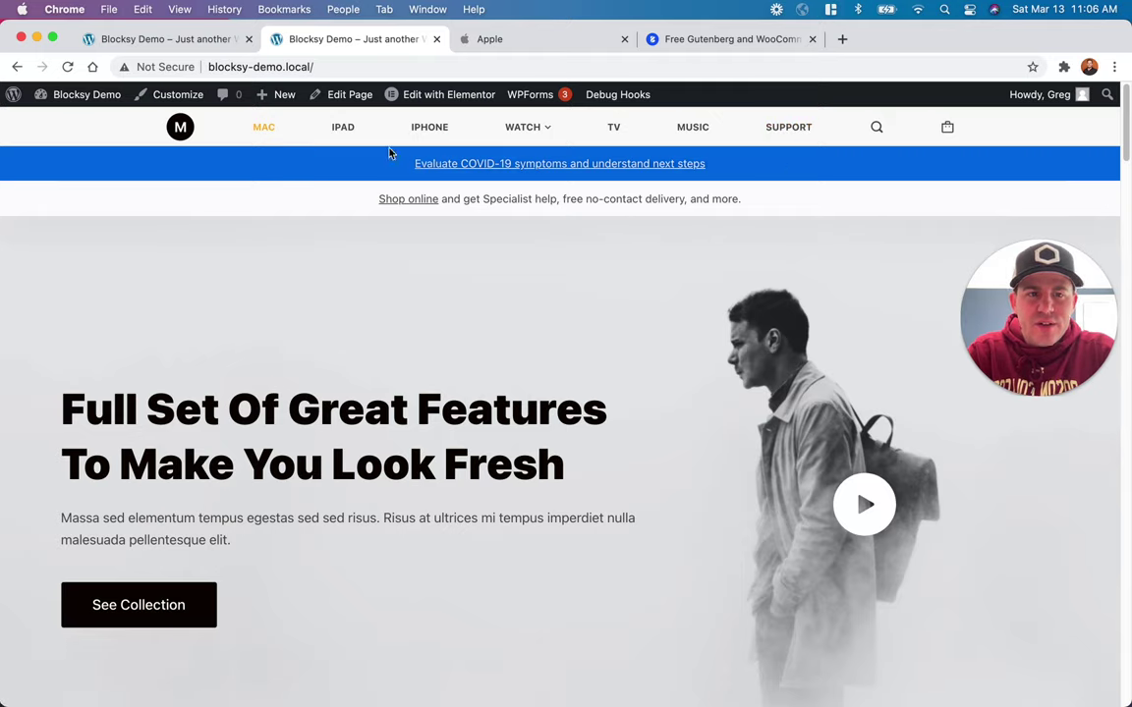
Step: Review Apple's navigation bar once more and check how the live demo site's header behaves while the page scrolls
click(496, 40)
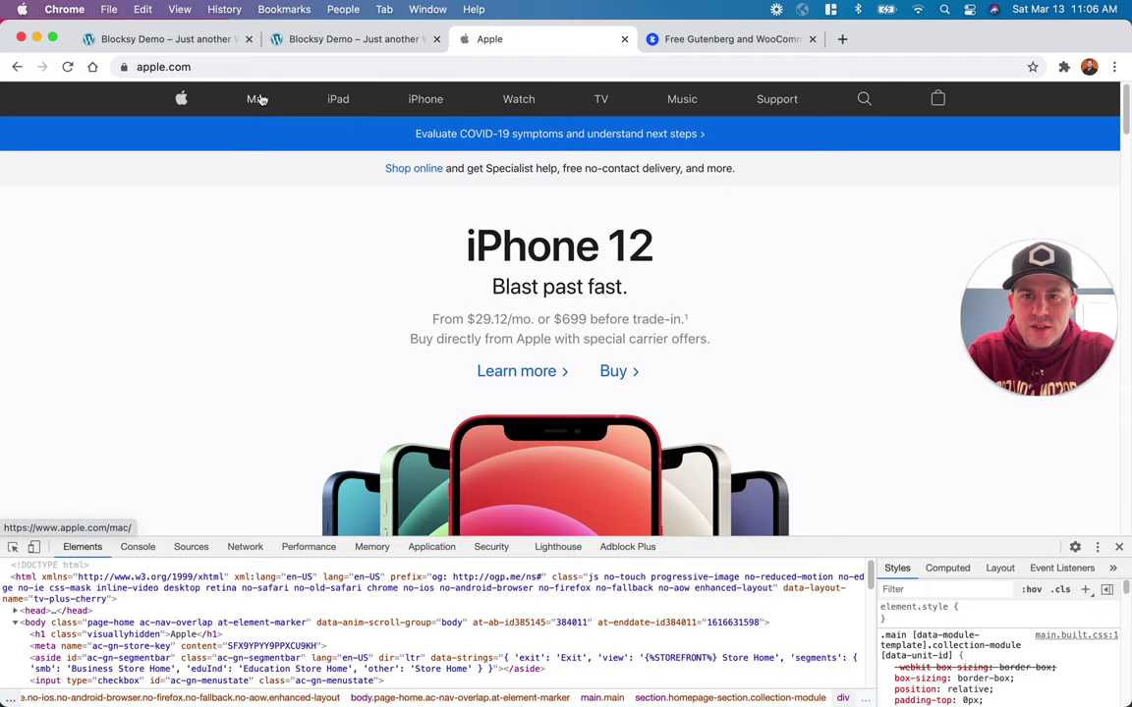
click(314, 39)
scroll(346, 236, down, 2)
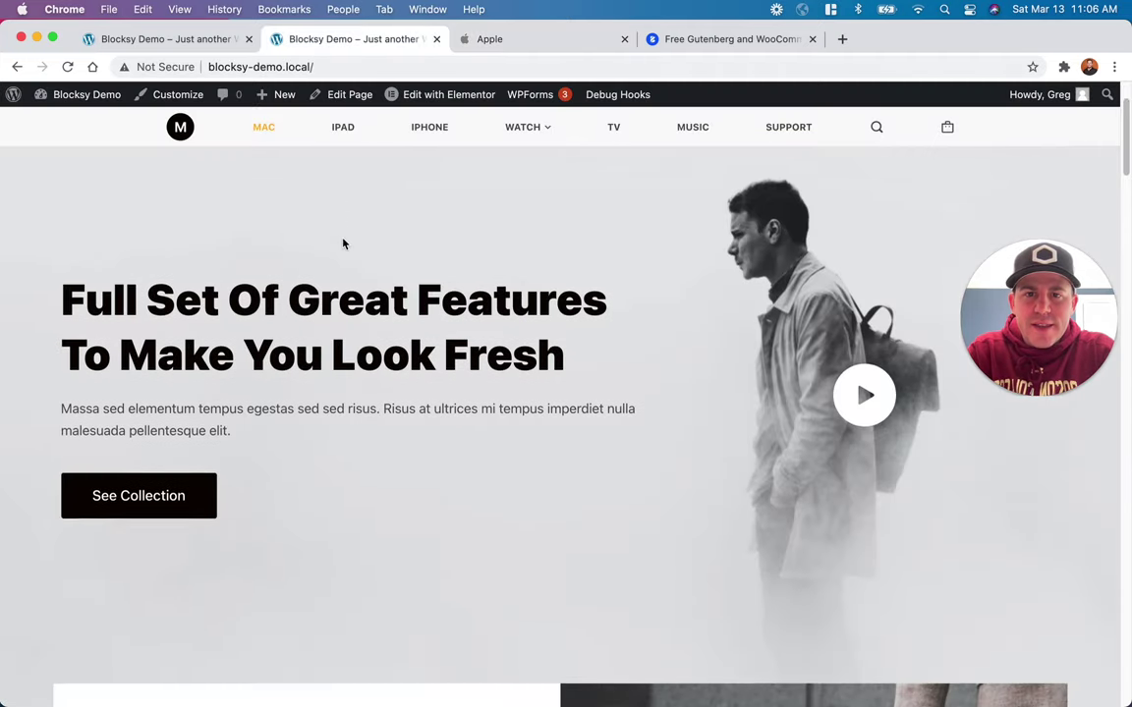
Step: Check how the live demo site's header behaves while the page scrolls and compare it with Apple's page
scroll(343, 243, down, 10)
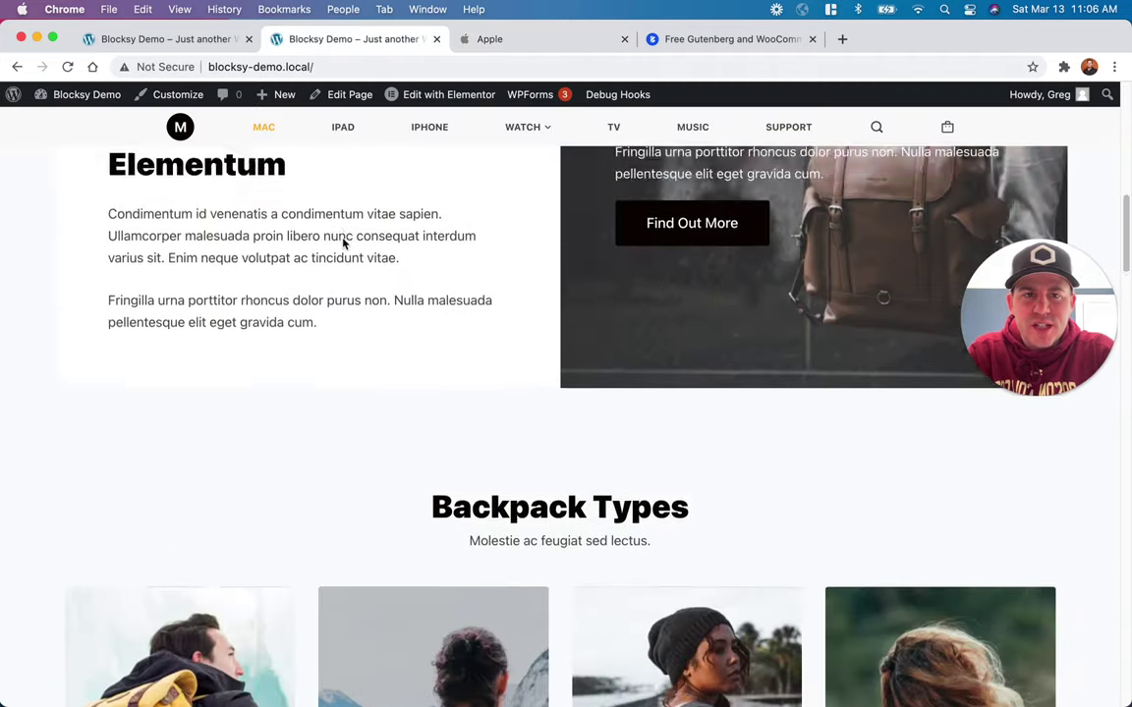
scroll(342, 243, up, 10)
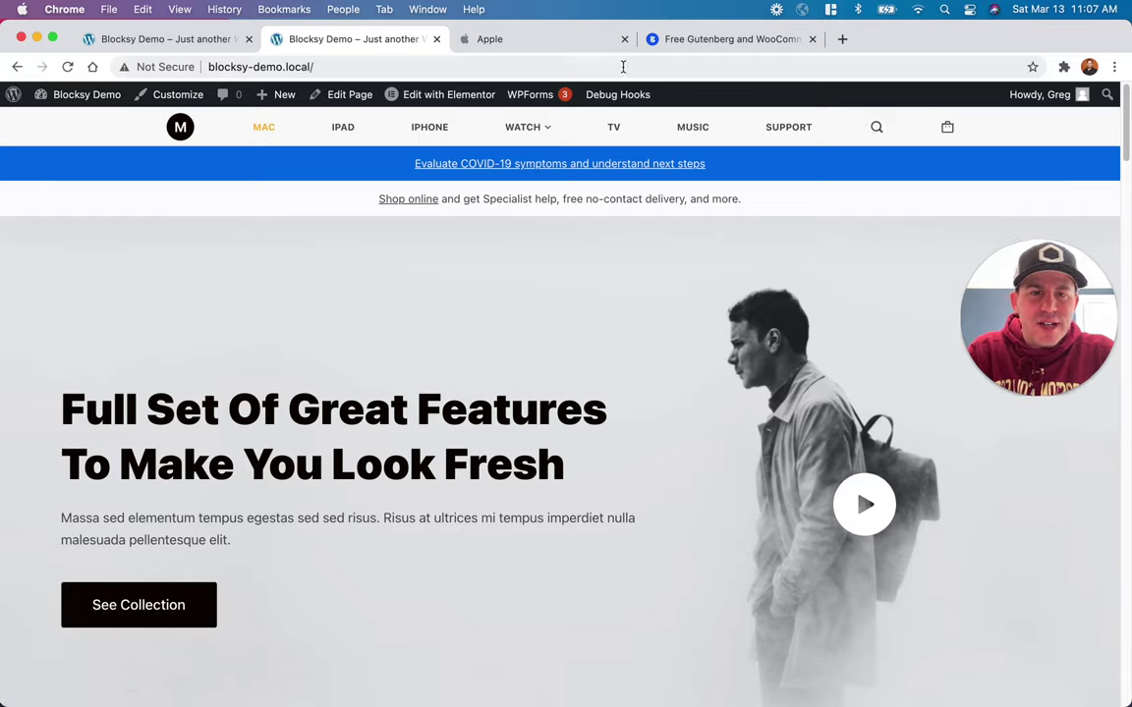
click(546, 40)
click(352, 40)
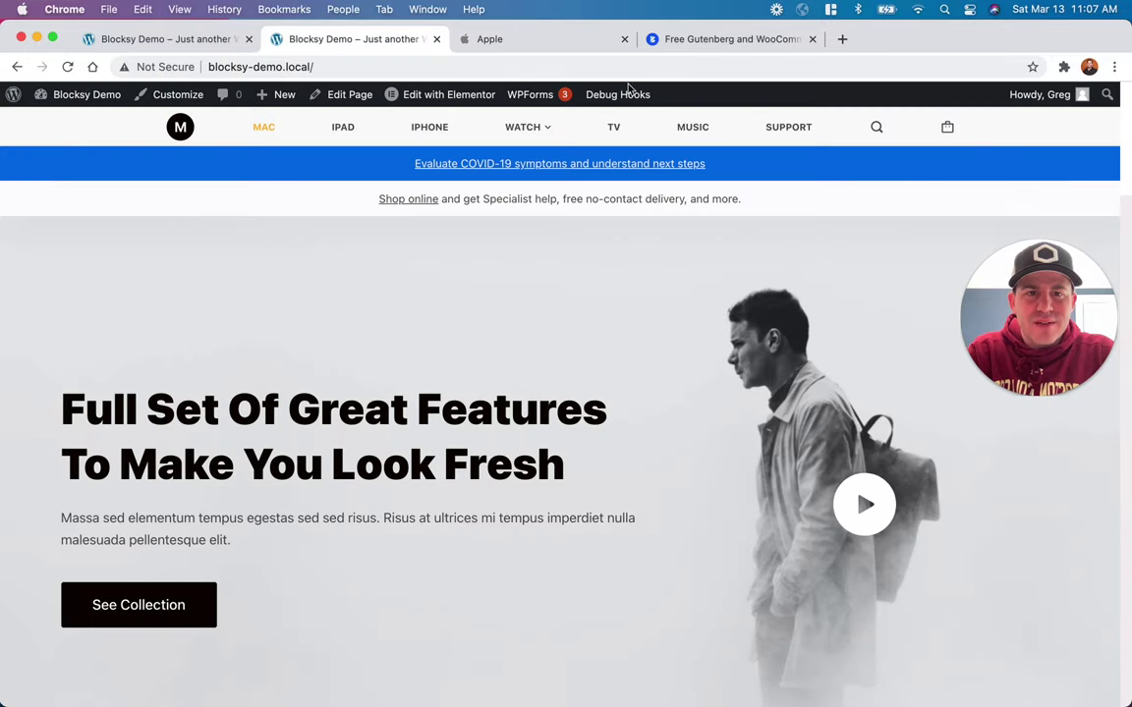
Step: Open the Customizer's header builder and review the design and dropdown options of the Menu 1 element
click(166, 98)
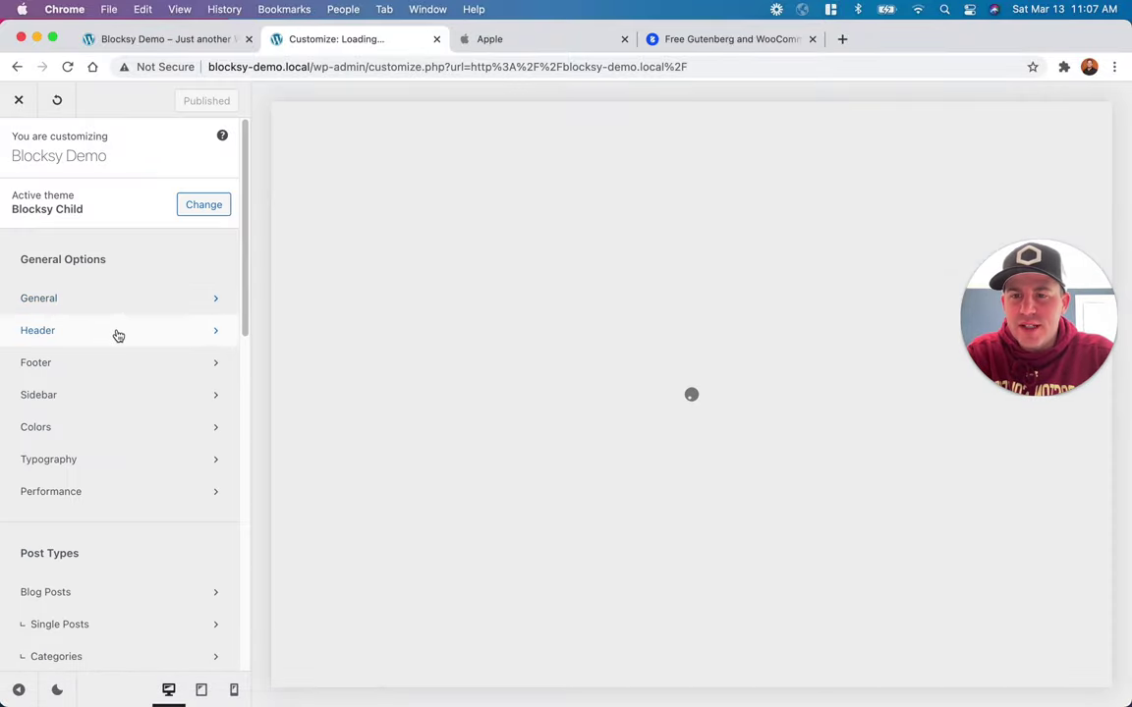
click(116, 332)
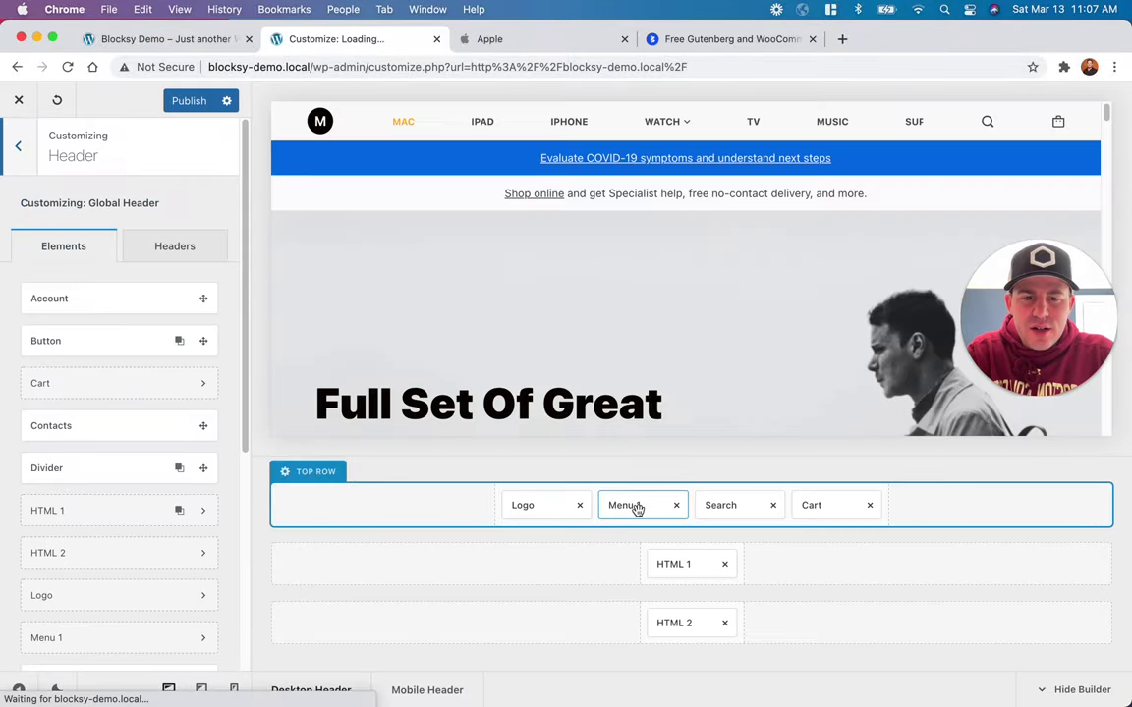
click(637, 506)
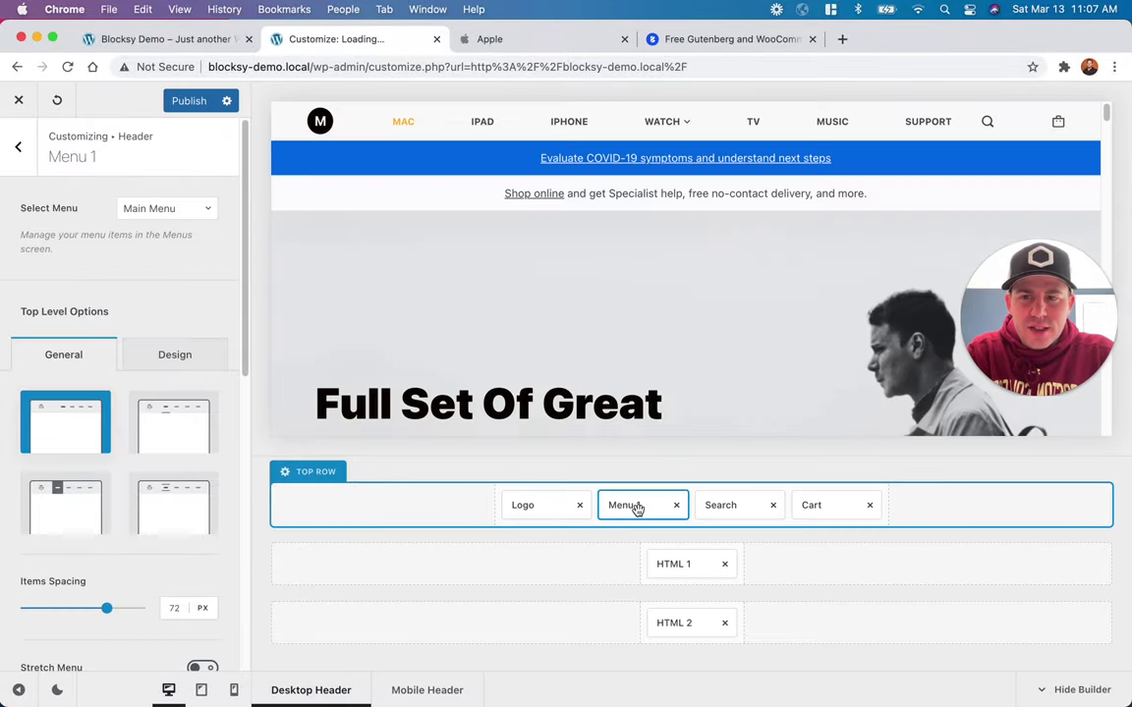
click(184, 356)
scroll(135, 466, down, 10)
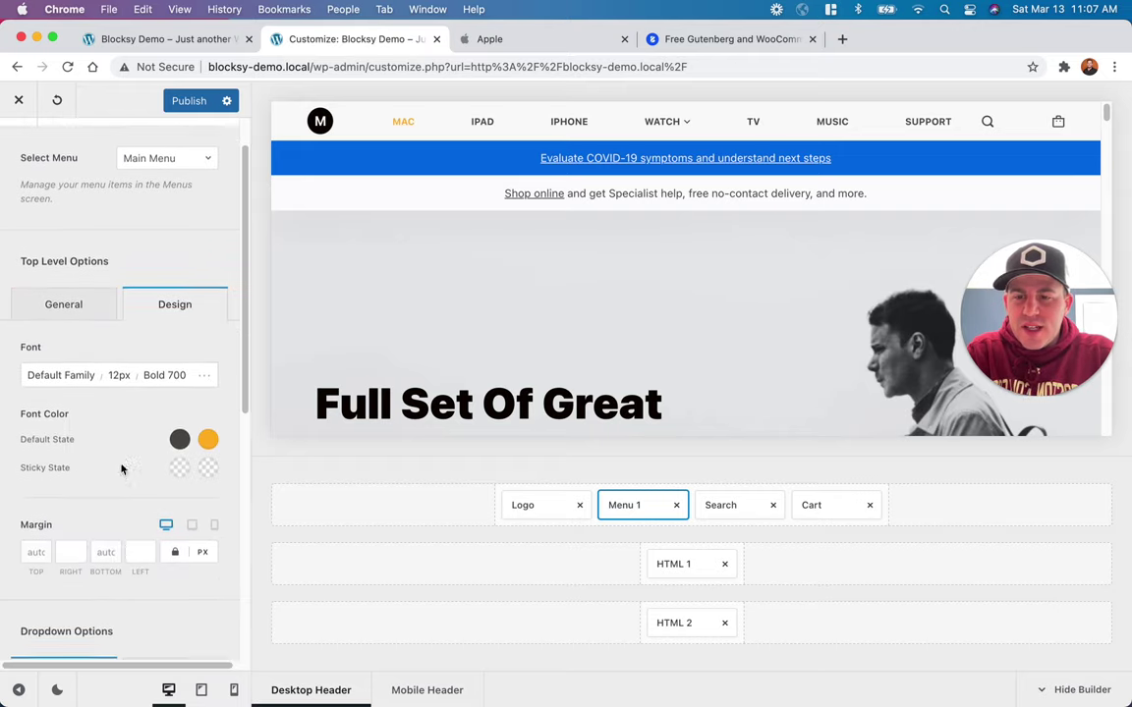
scroll(98, 448, down, 2)
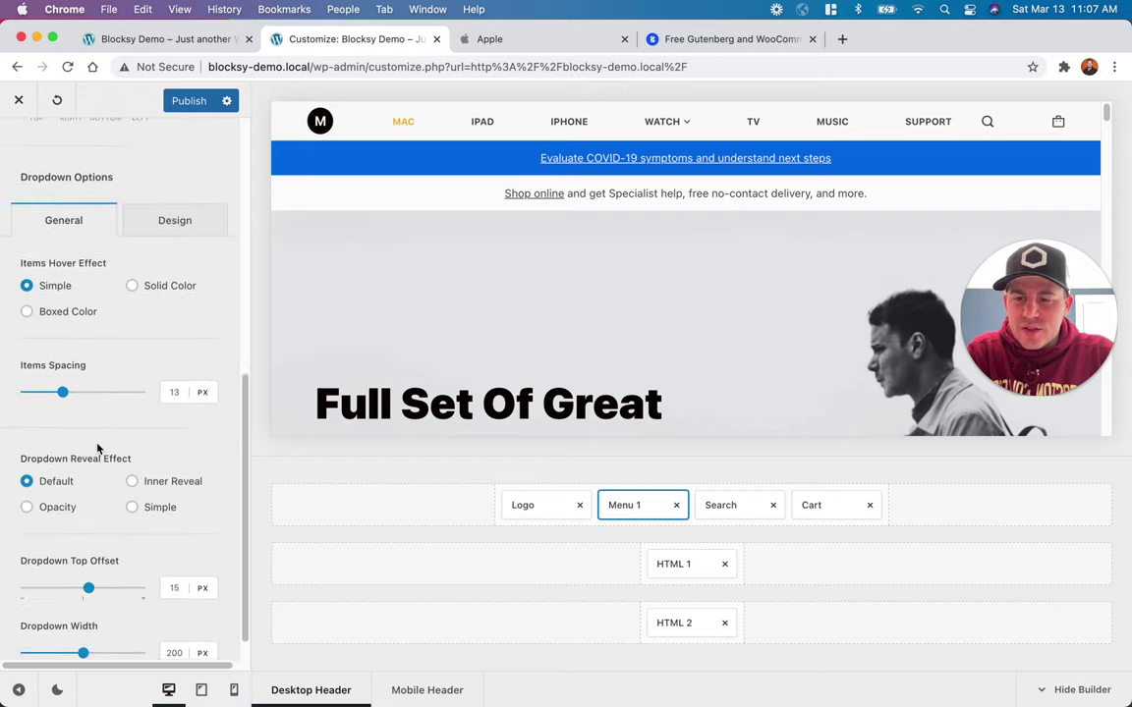
scroll(102, 413, up, 8)
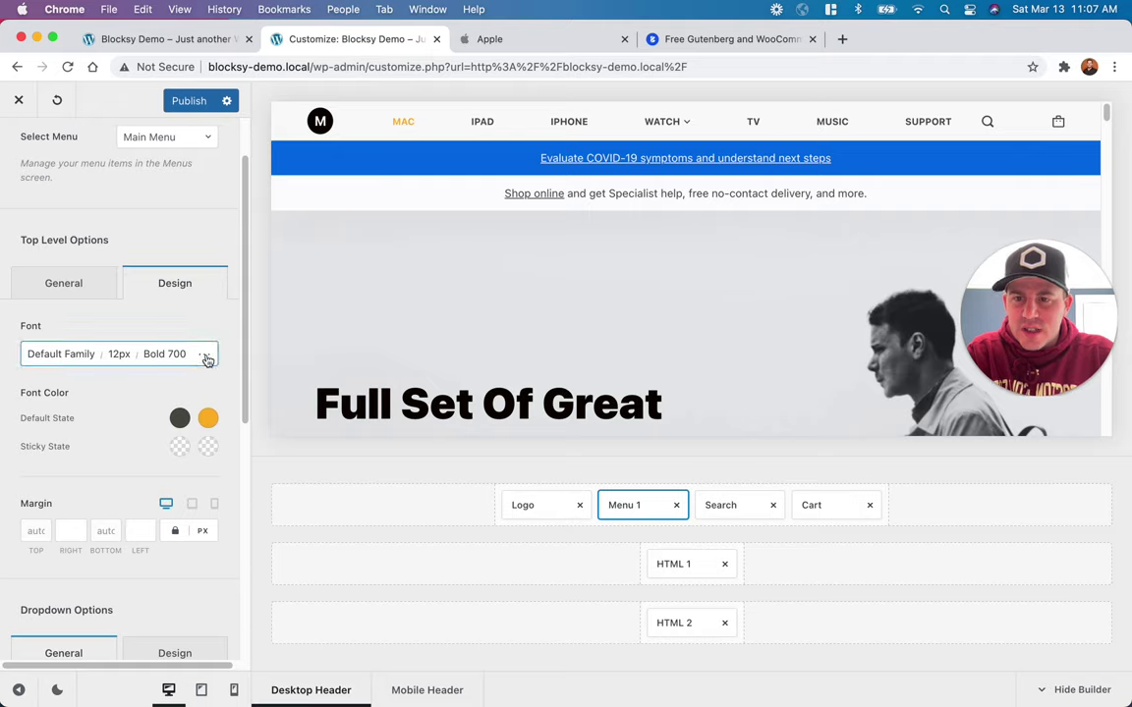
Step: Turn off the uppercase and capitalize text transforms in Menu 1's top-level font so the item names keep their original casing
click(206, 356)
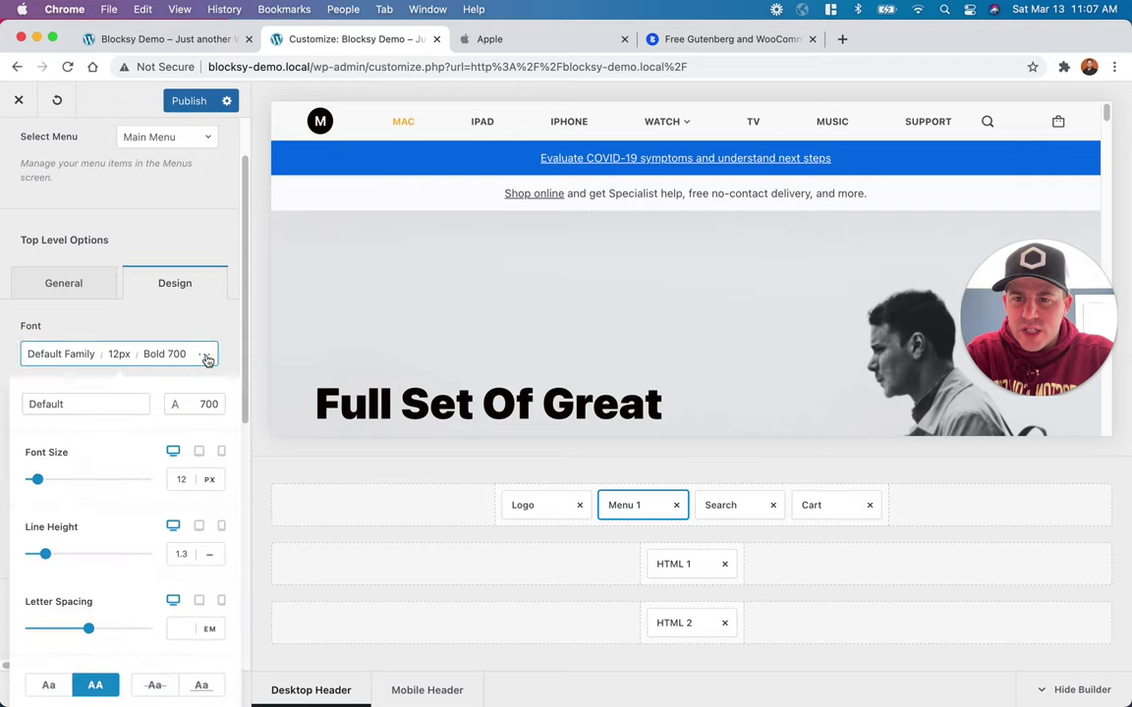
click(48, 687)
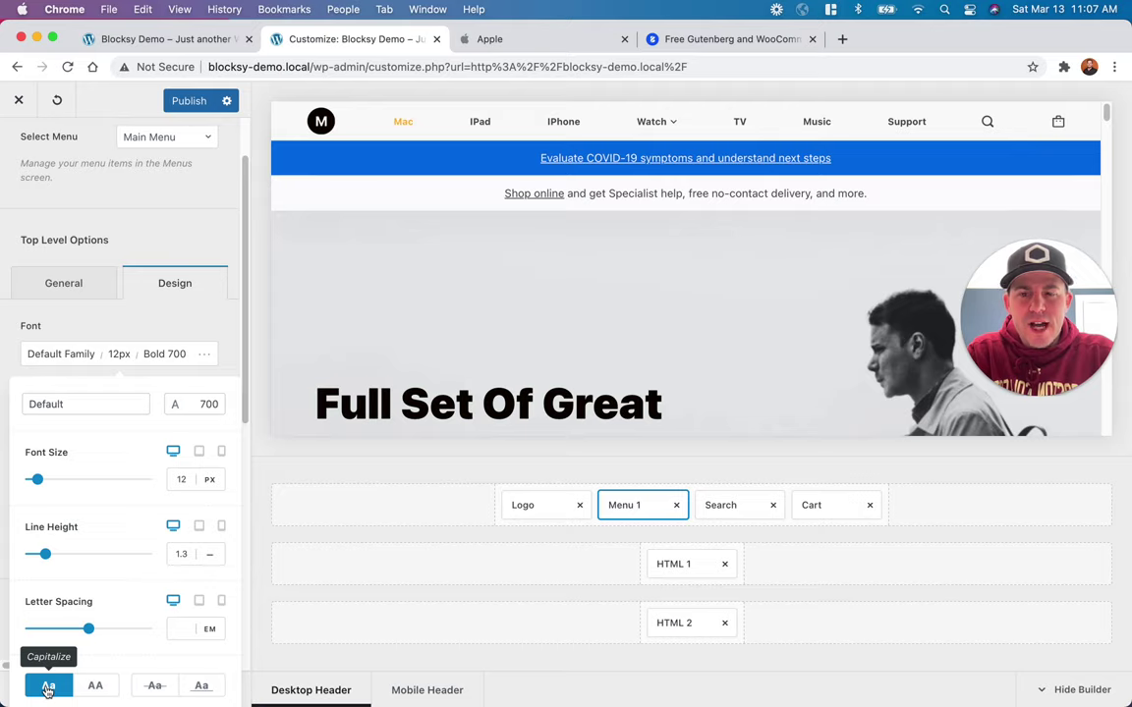
click(47, 688)
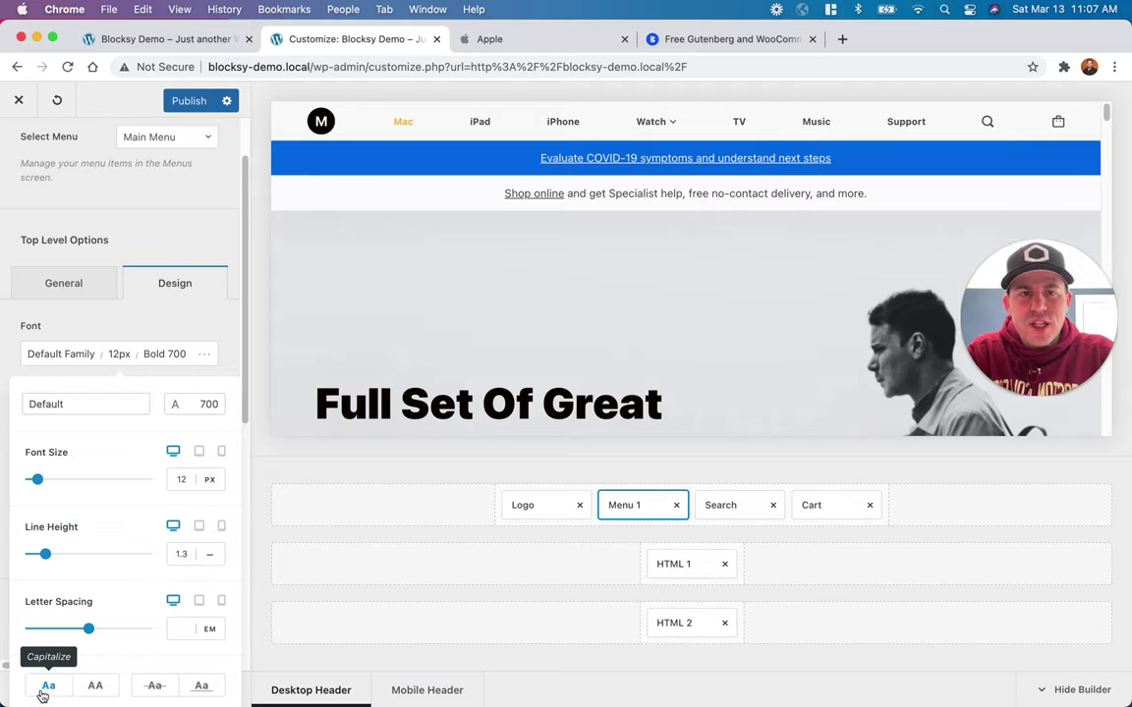
click(47, 688)
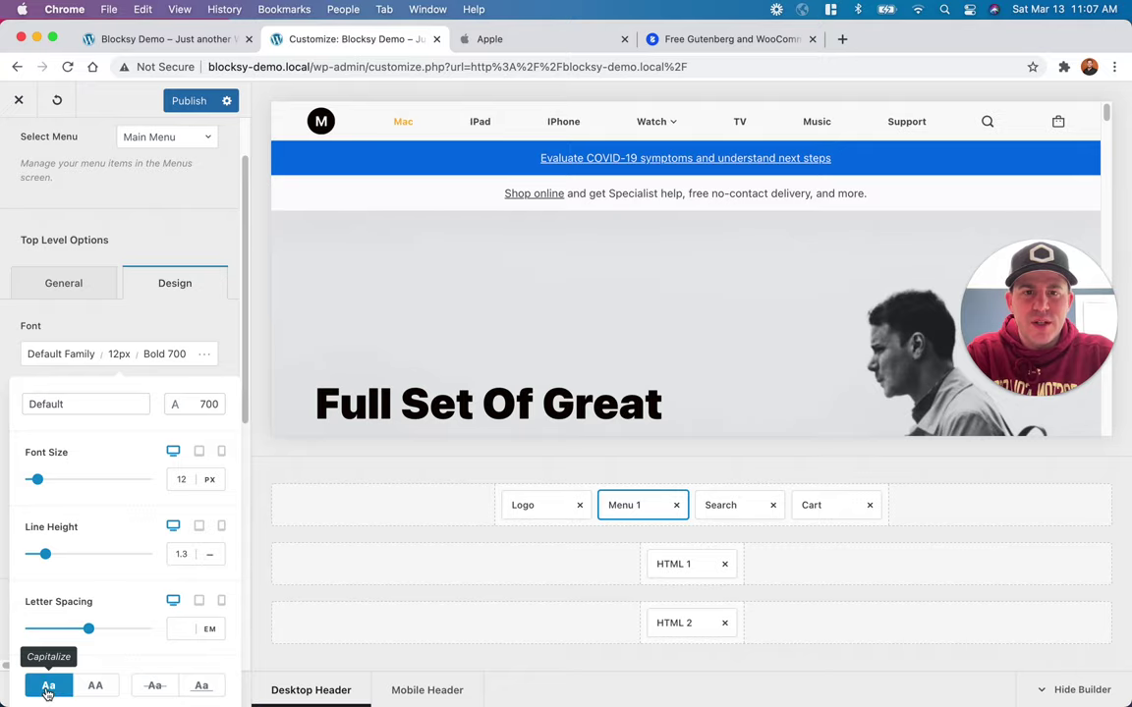
click(47, 688)
click(47, 687)
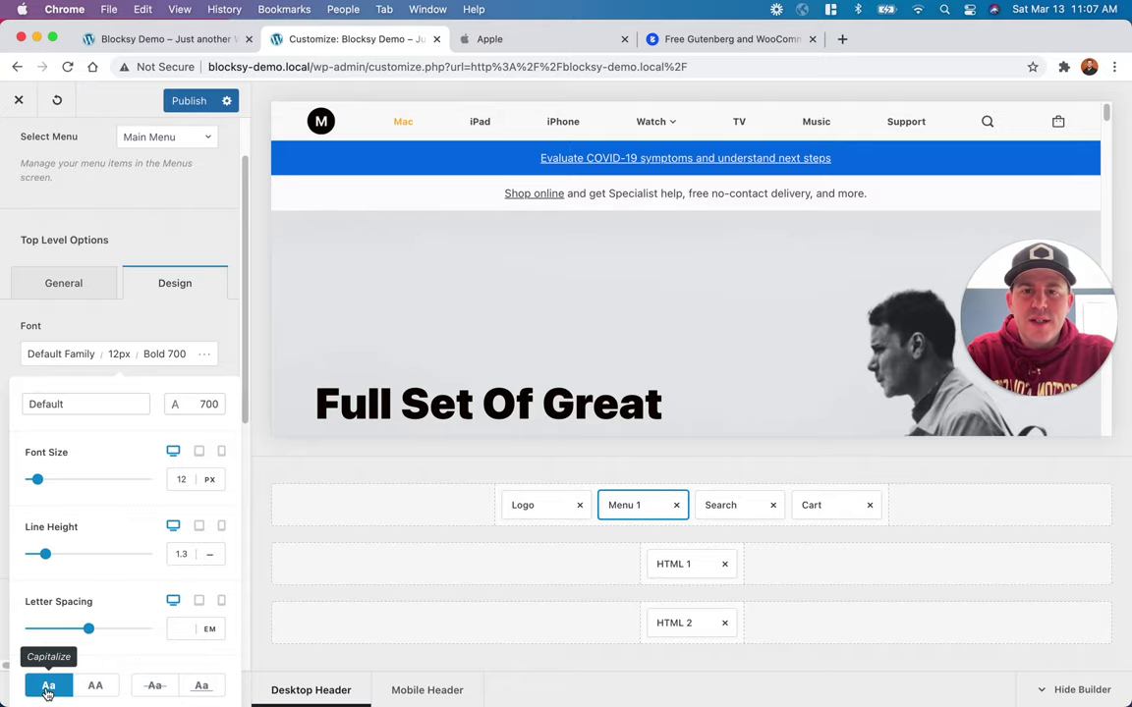
click(47, 688)
Step: Compare the menu item casing with Apple's navigation bar and publish the change
click(489, 39)
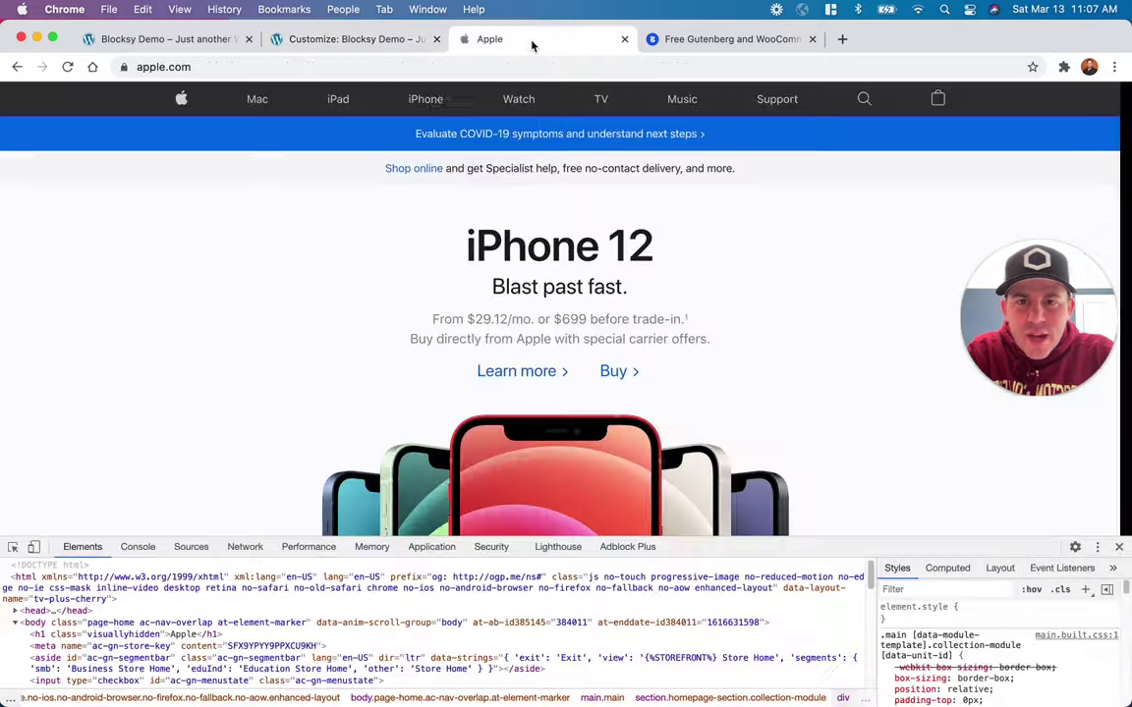
click(394, 44)
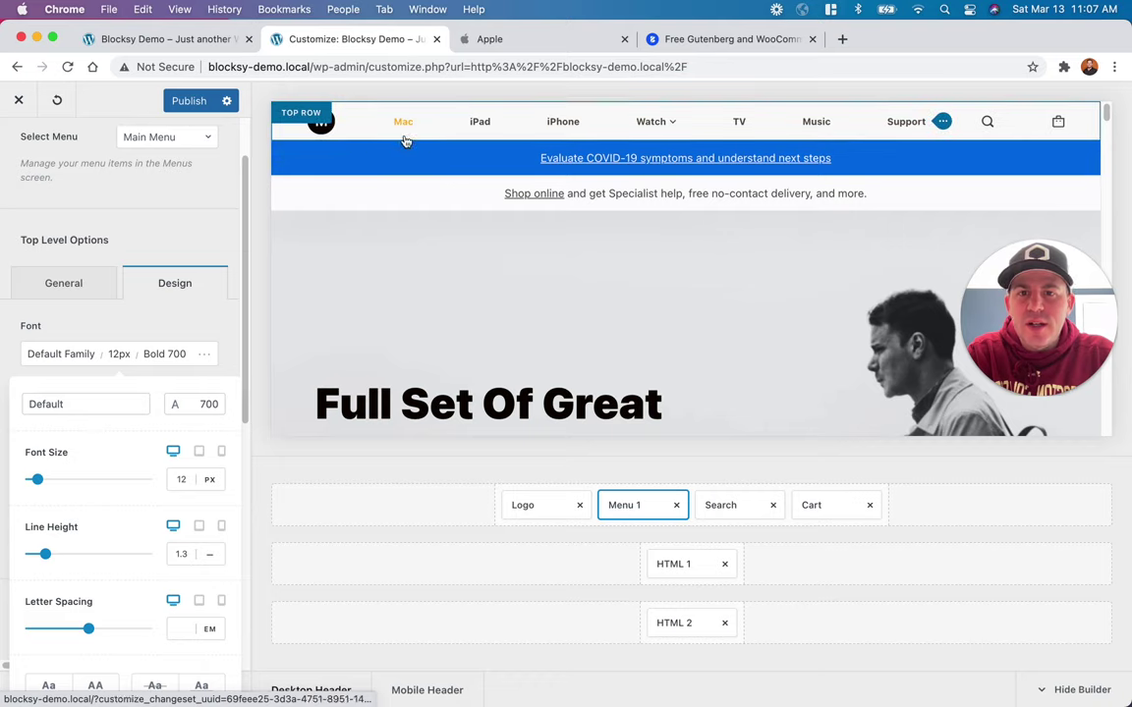
click(181, 106)
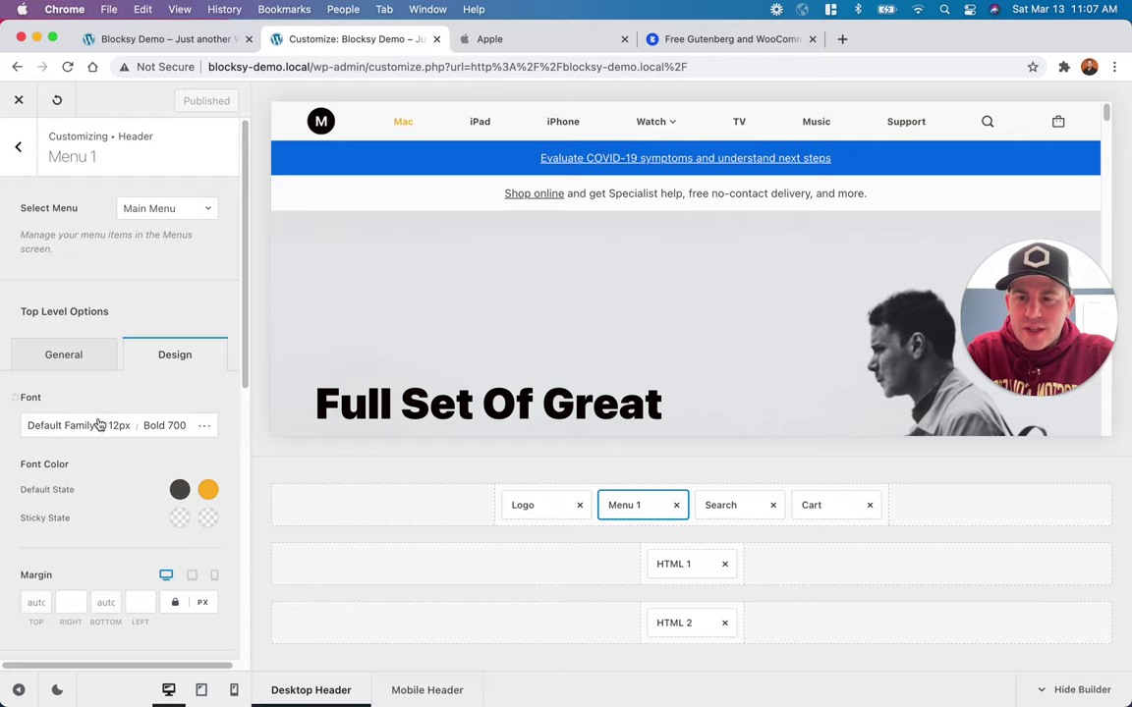
Step: Compare the active menu item's color with Apple's navigation bar and switch the site's global colors to Palette 2
click(17, 143)
click(17, 145)
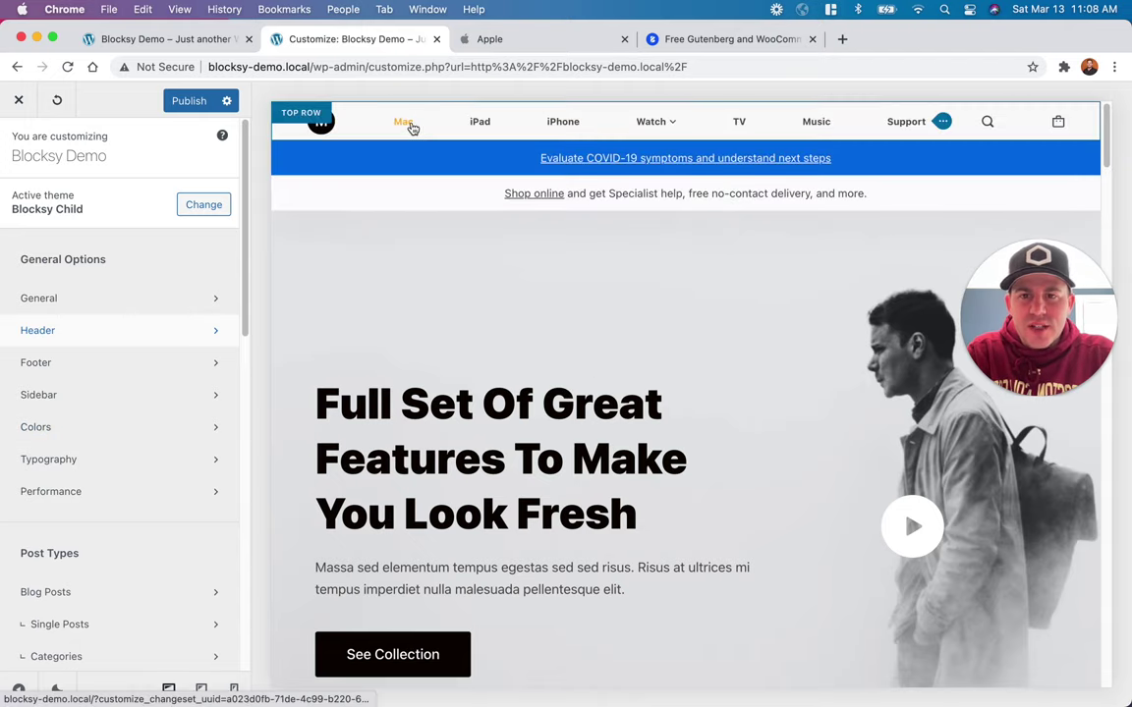
click(524, 42)
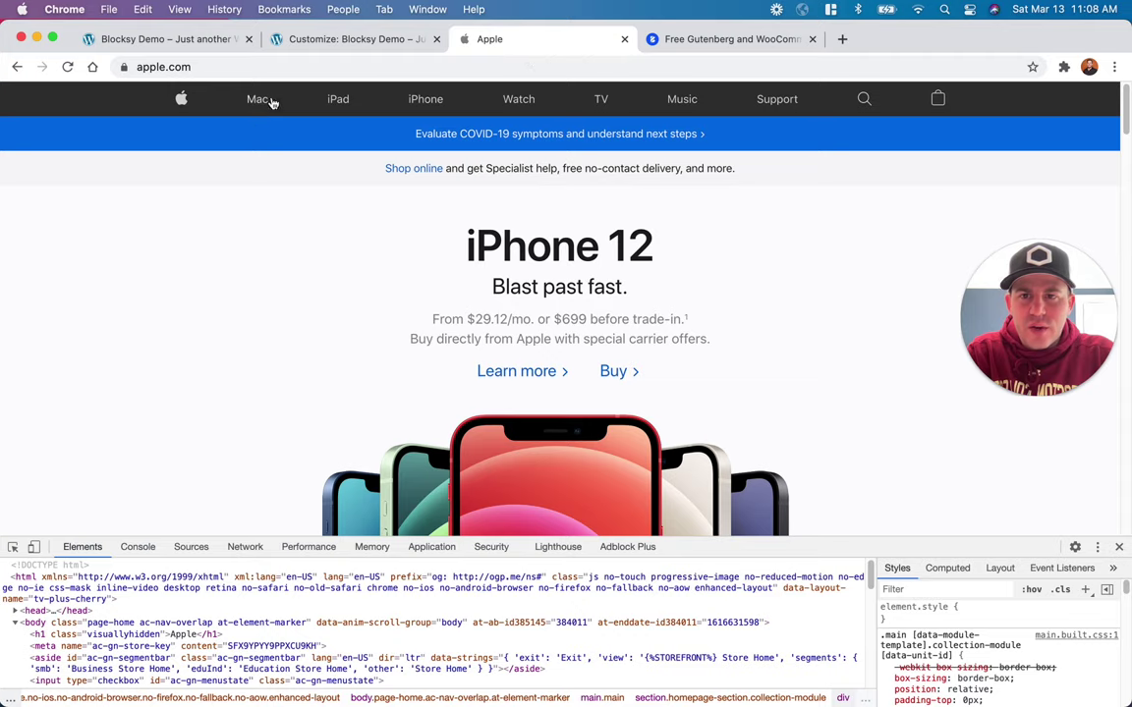
click(310, 41)
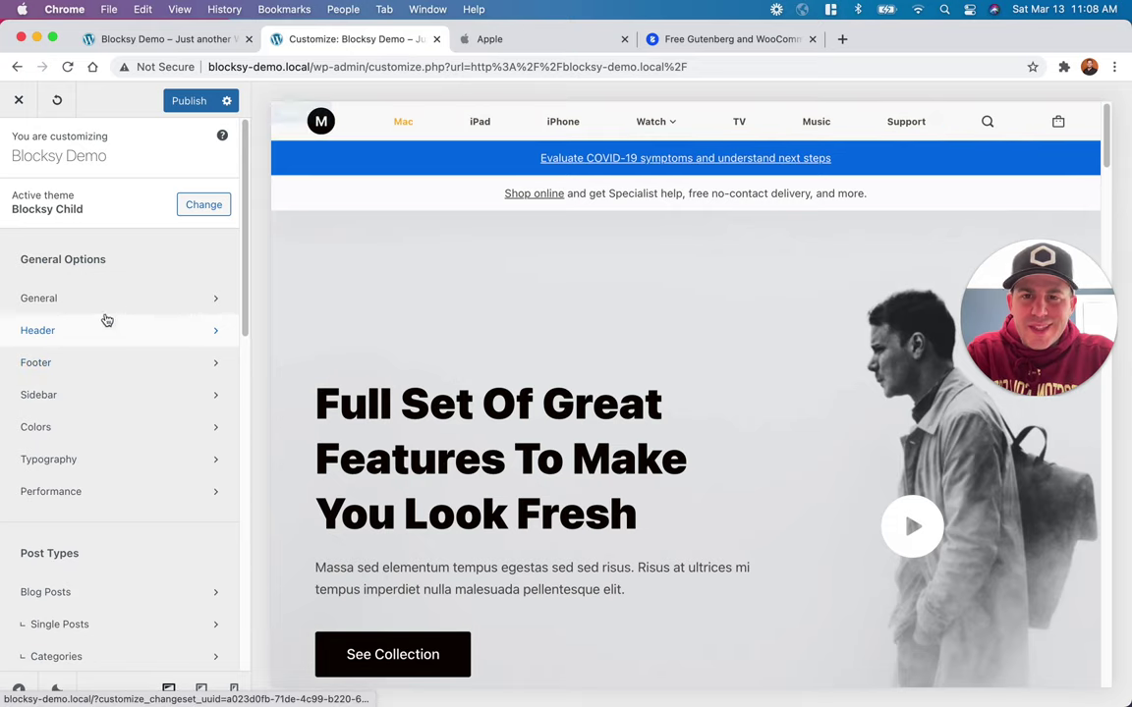
click(90, 432)
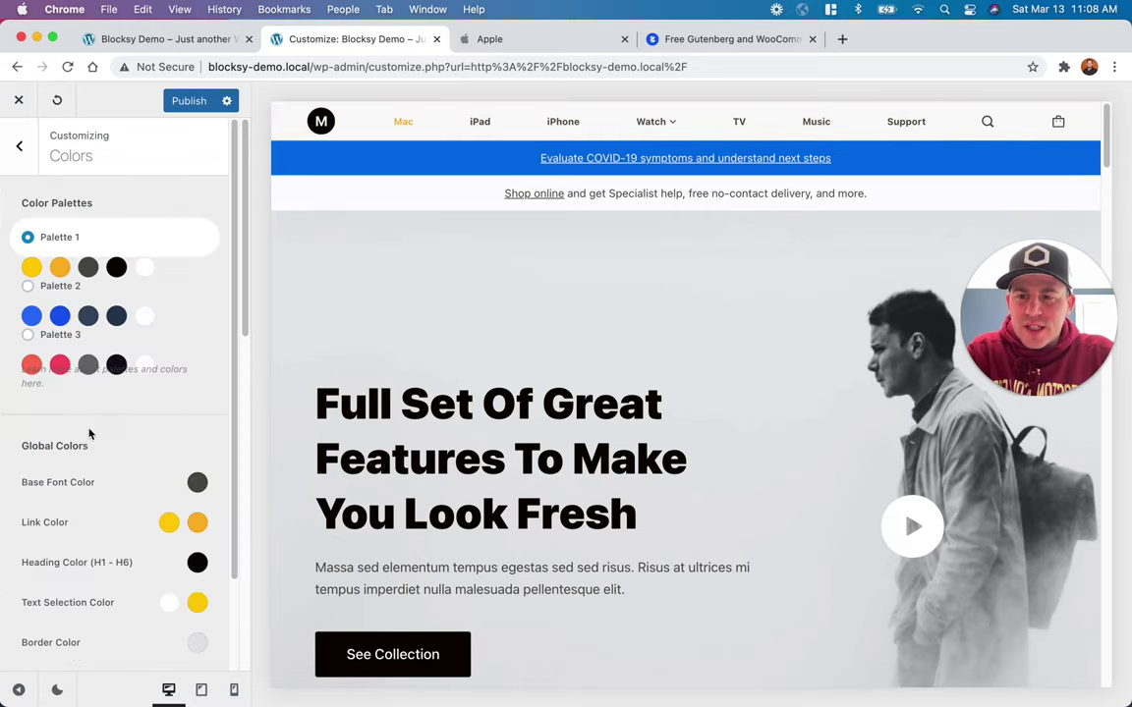
click(56, 290)
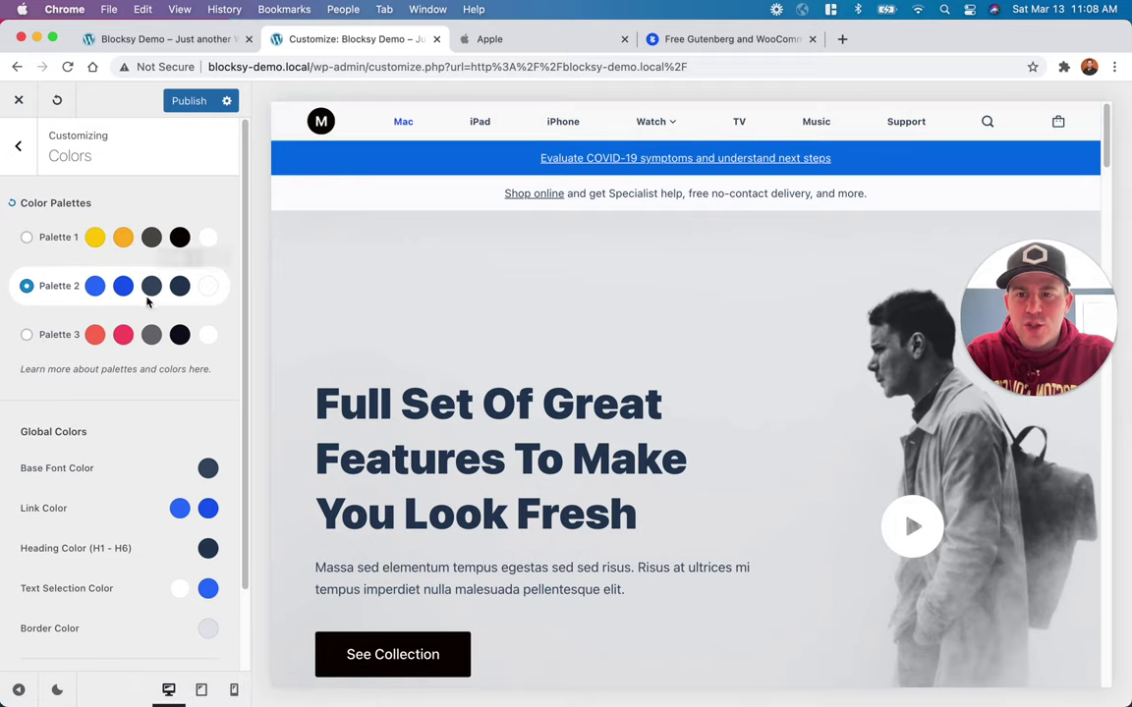
Step: Open Menu 1's top-level design options, check the header with the Customizer controls hidden, and publish the palette change
click(17, 147)
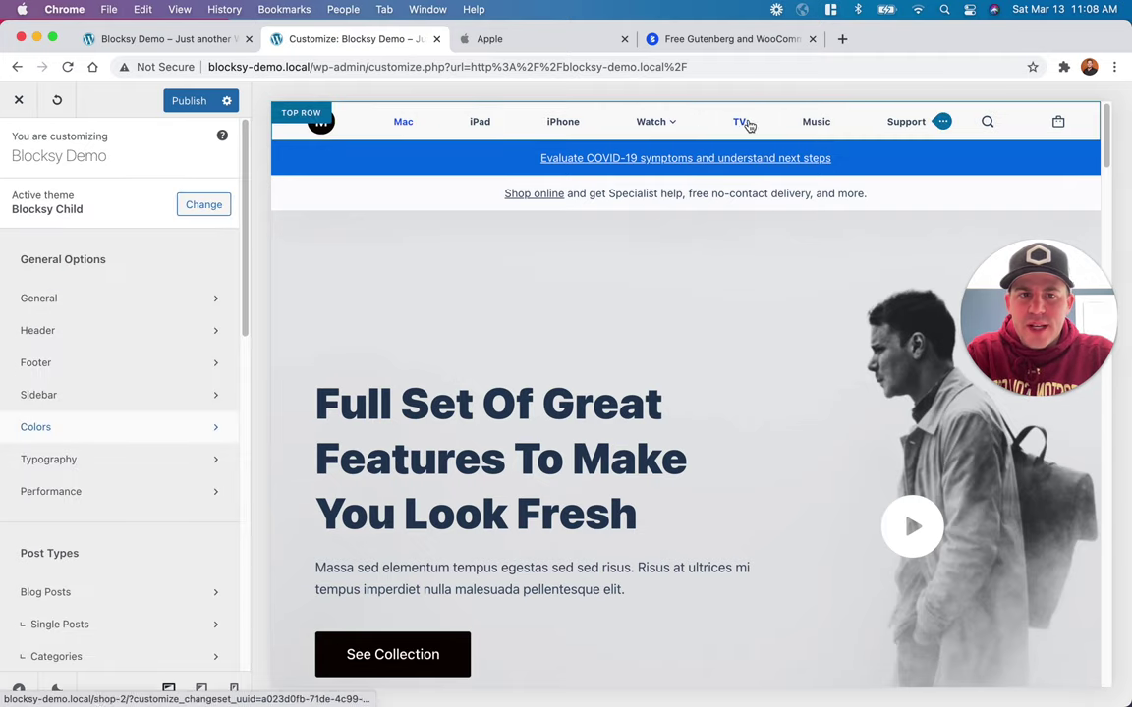
click(941, 121)
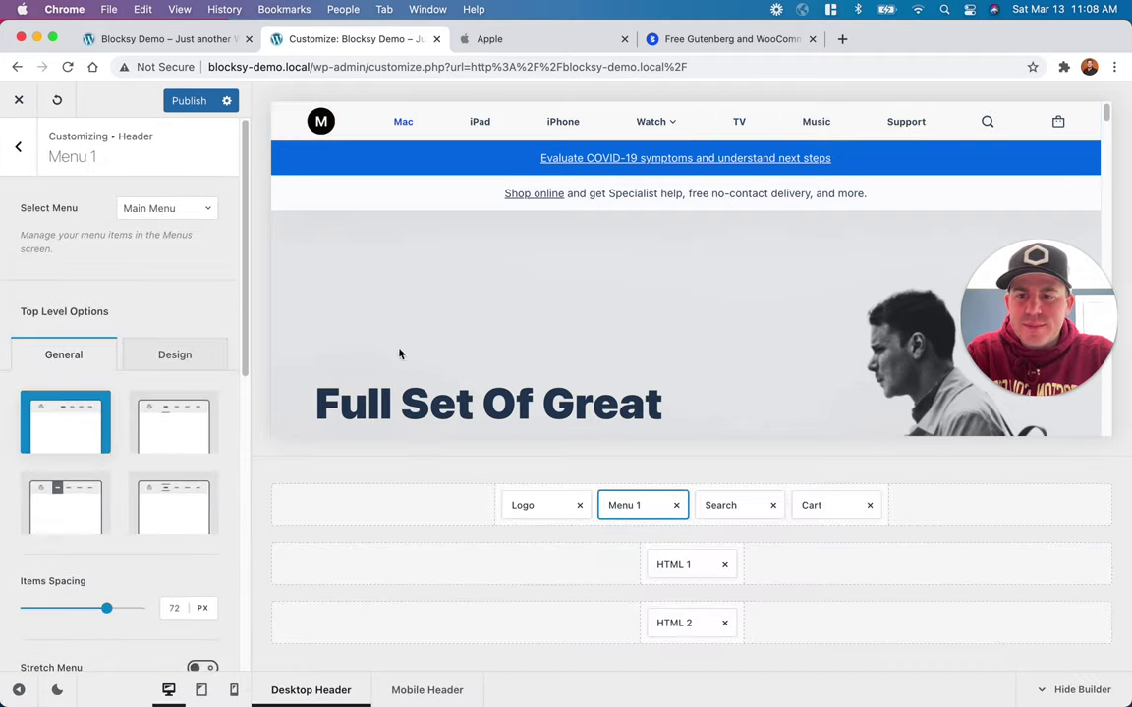
click(177, 357)
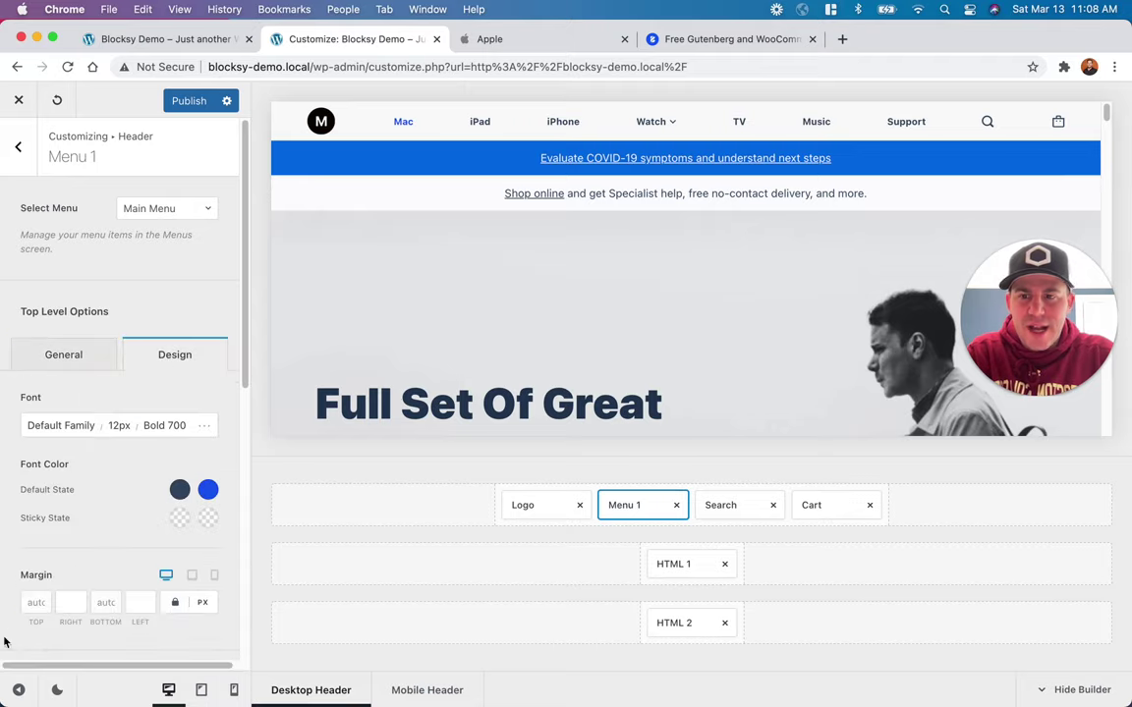
click(17, 691)
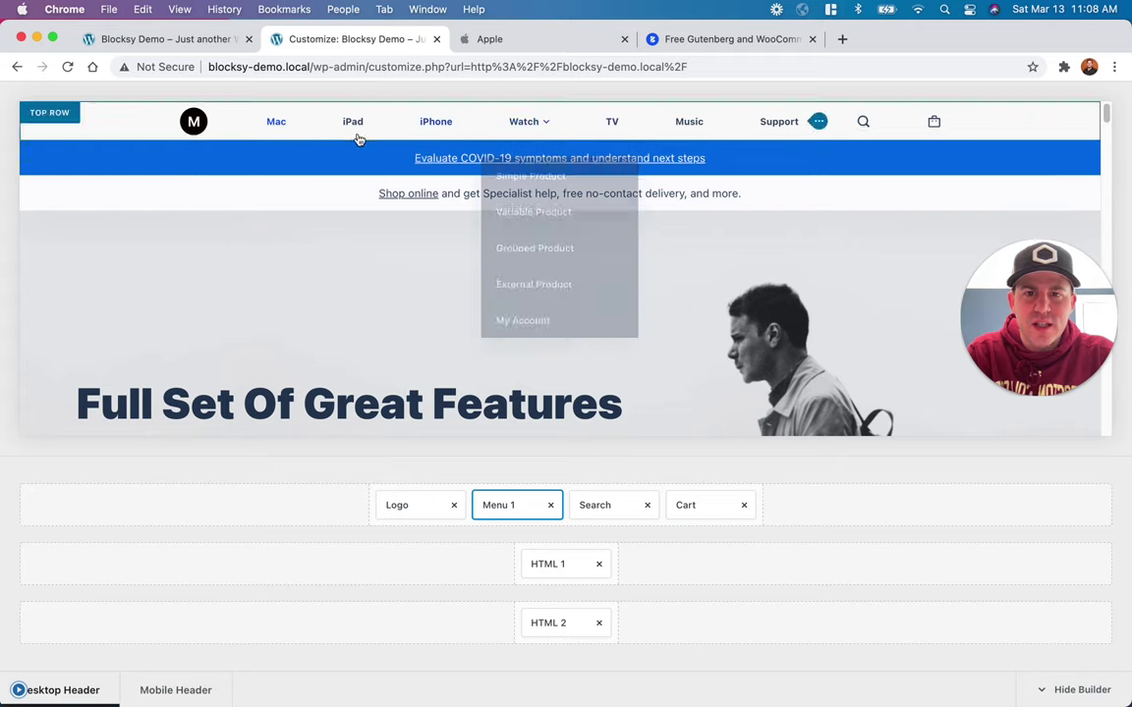
click(18, 691)
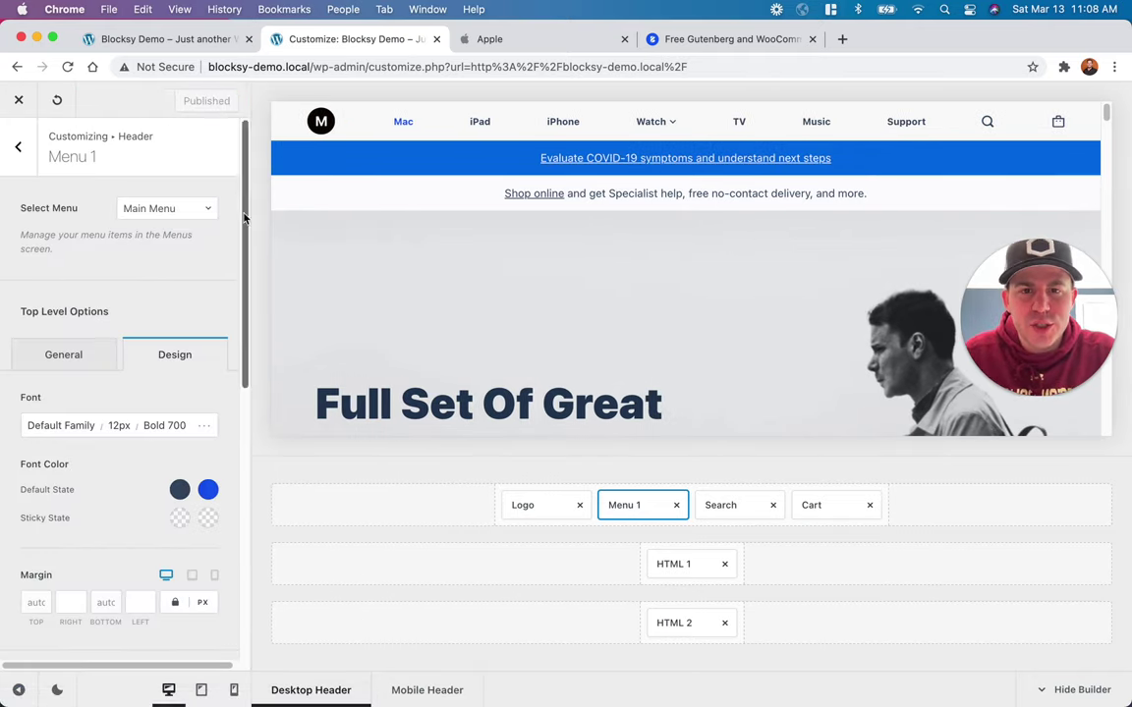
Step: Preview the header at full width without the controls and builder, check it while scrolling, and compare it with Apple's page
click(18, 691)
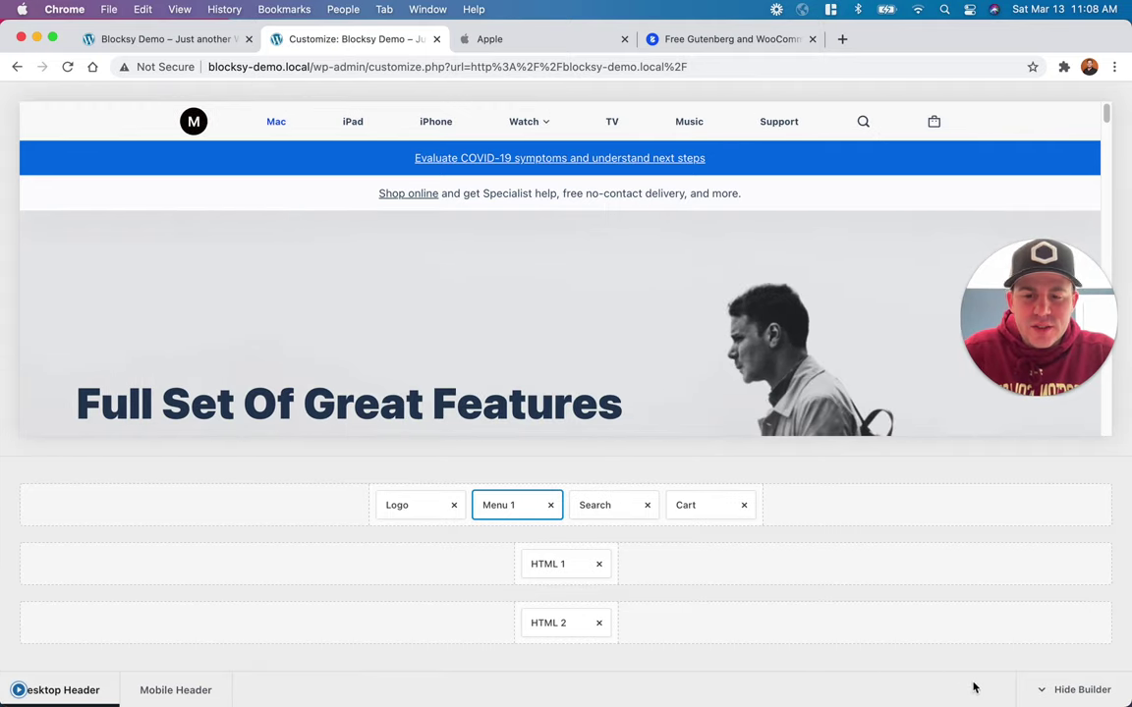
click(1054, 692)
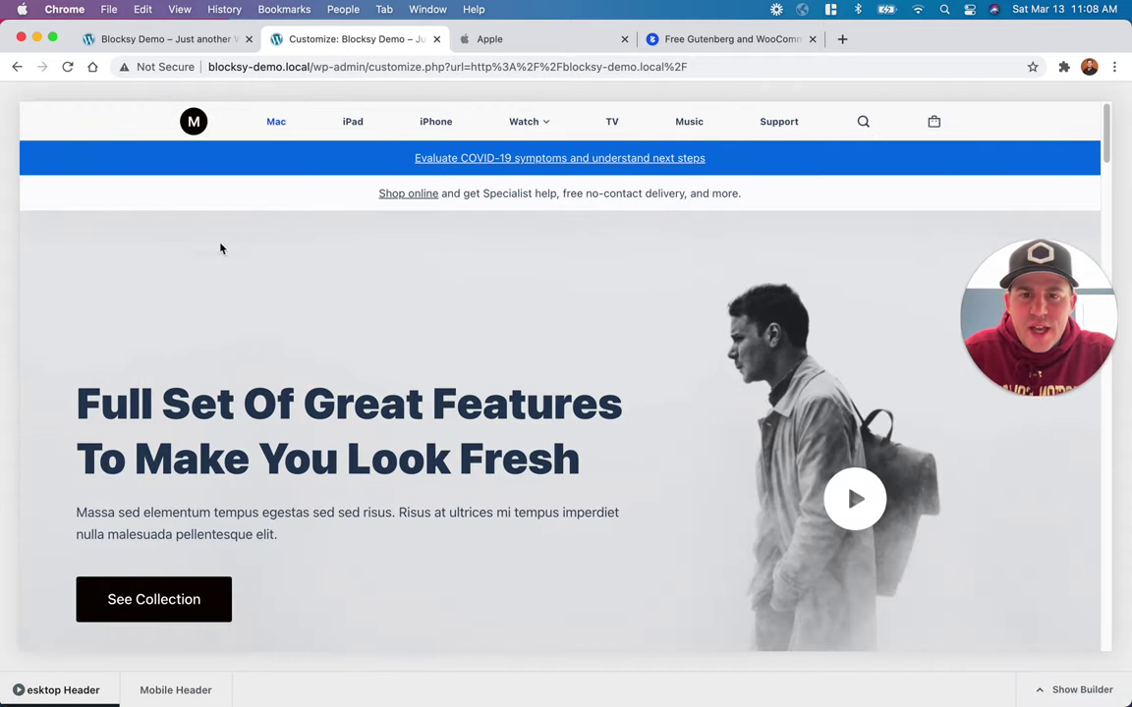
scroll(358, 282, down, 5)
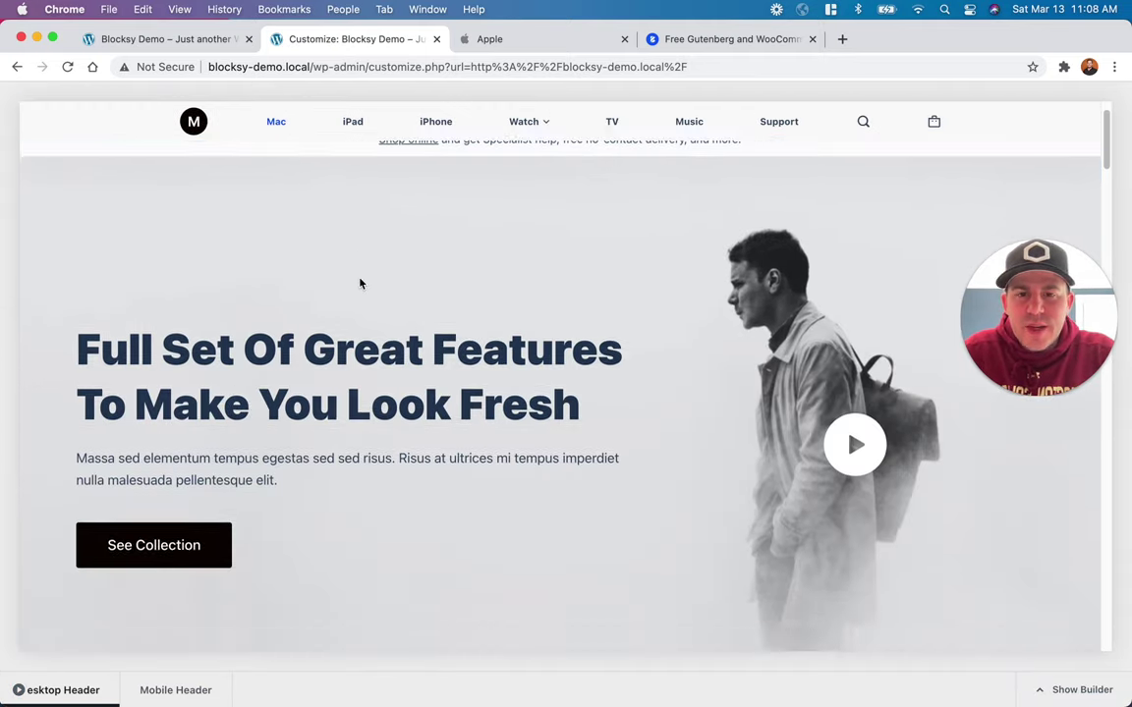
scroll(344, 285, up, 5)
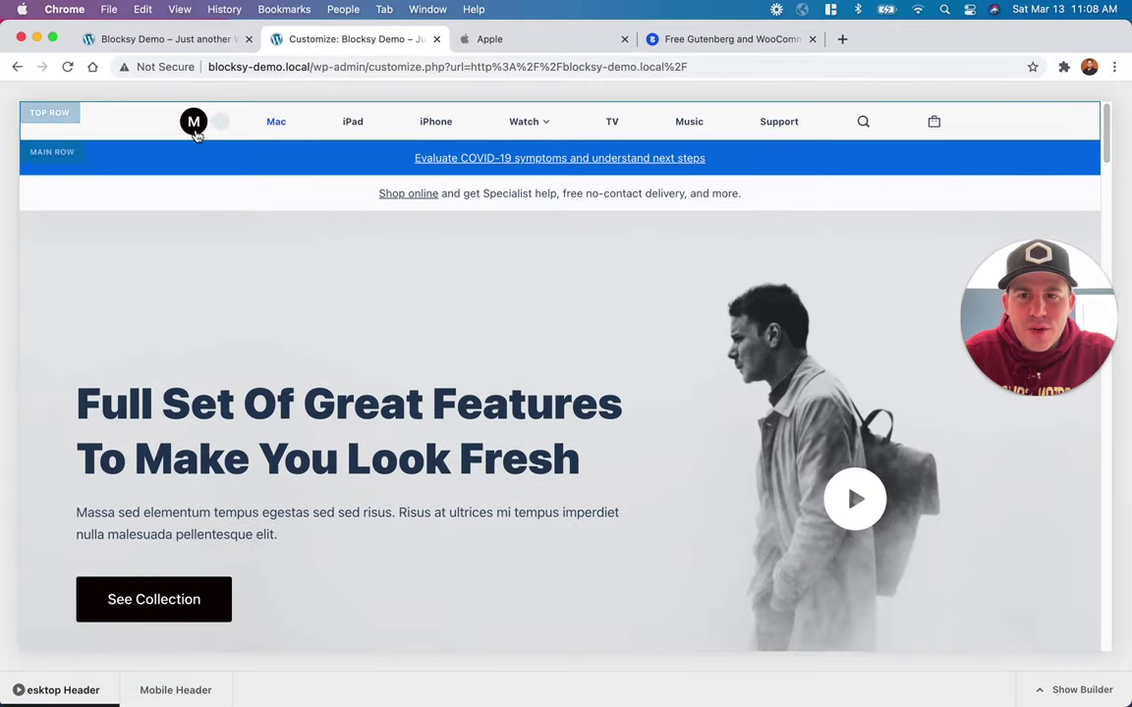
click(491, 40)
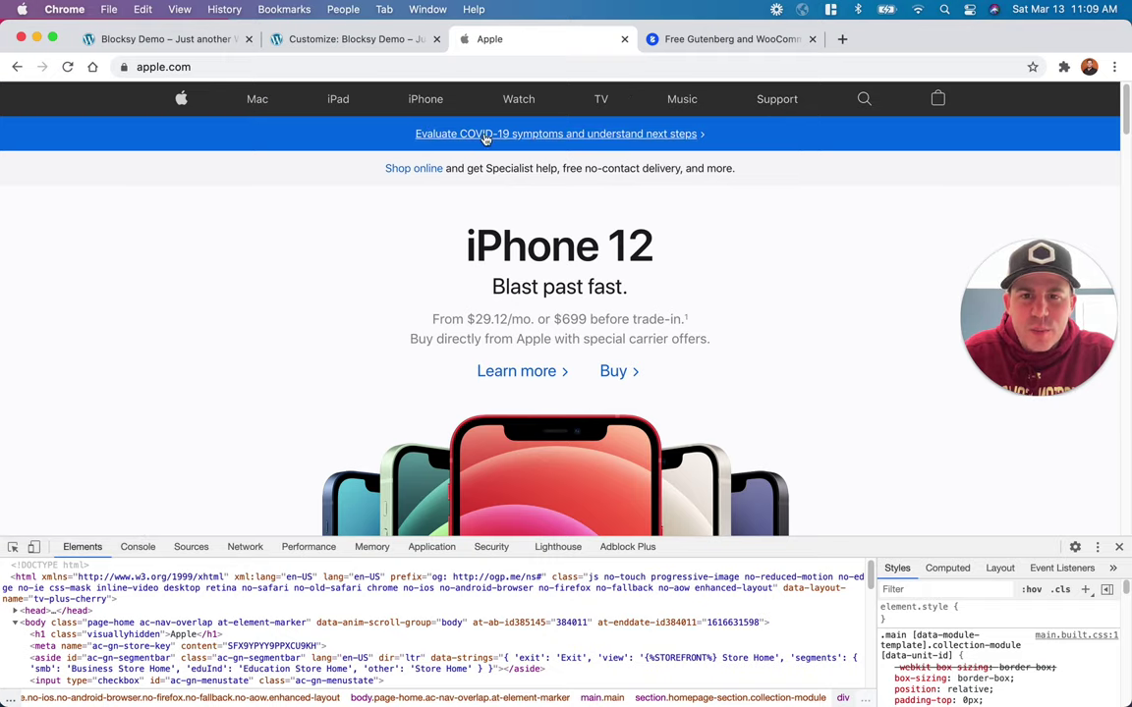
click(336, 40)
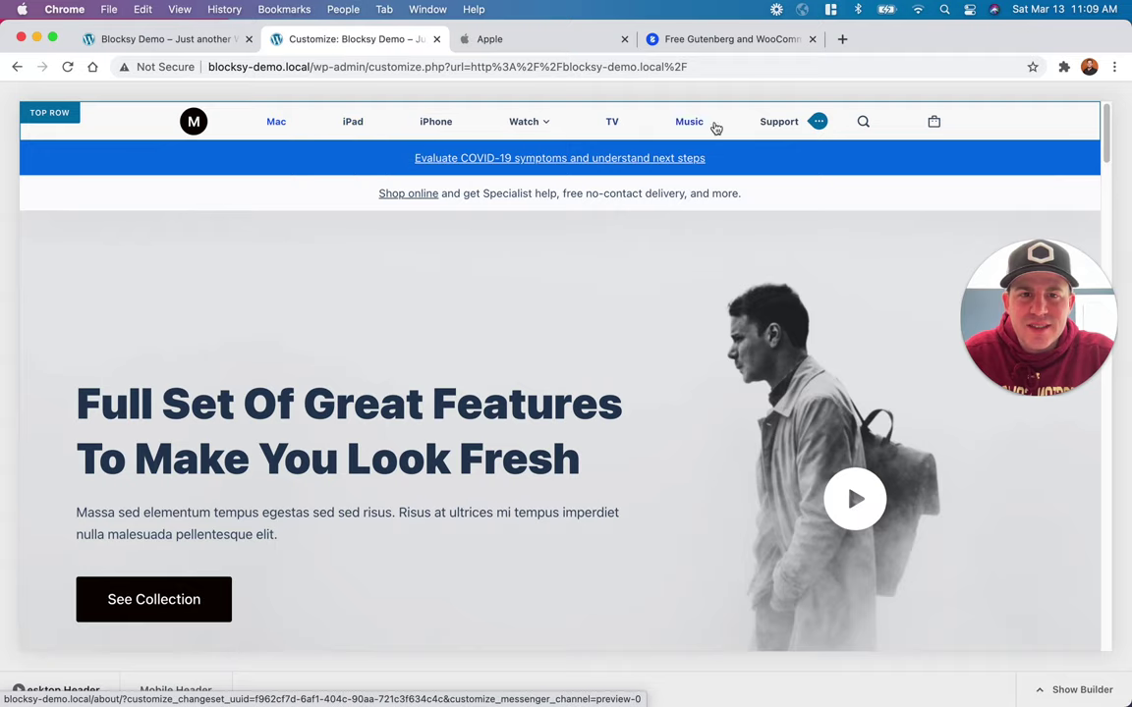
Step: Restore the Customizer controls, set the top-level menu font size to 13px, and publish the change
click(19, 690)
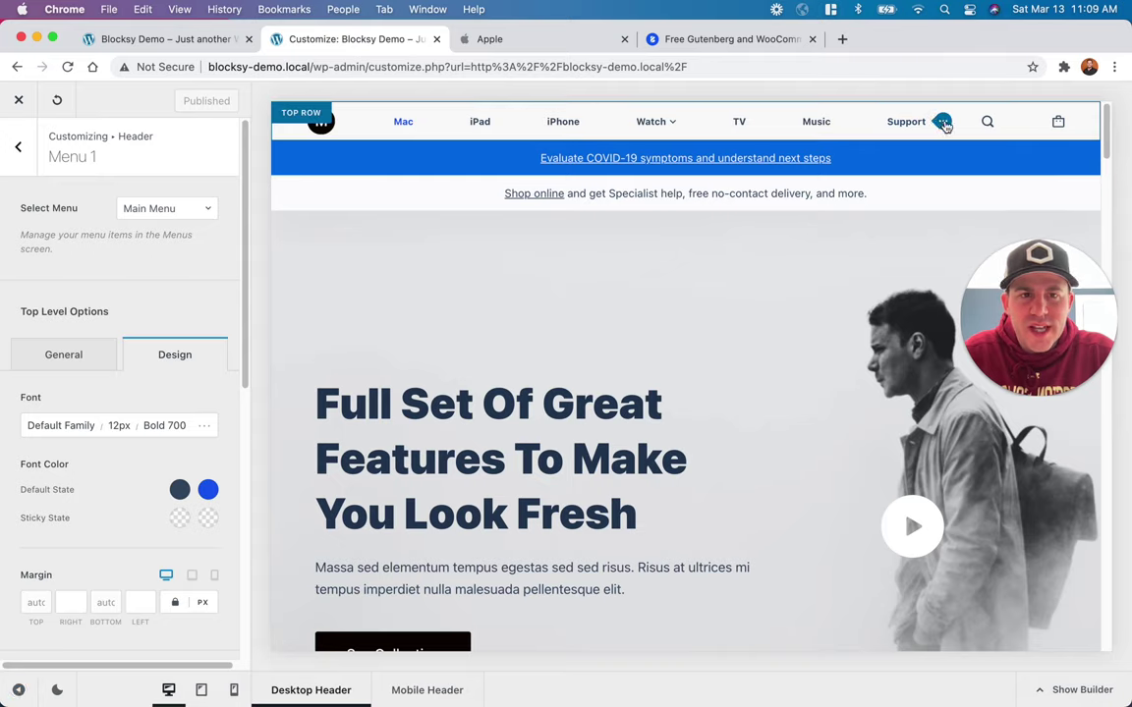
click(119, 428)
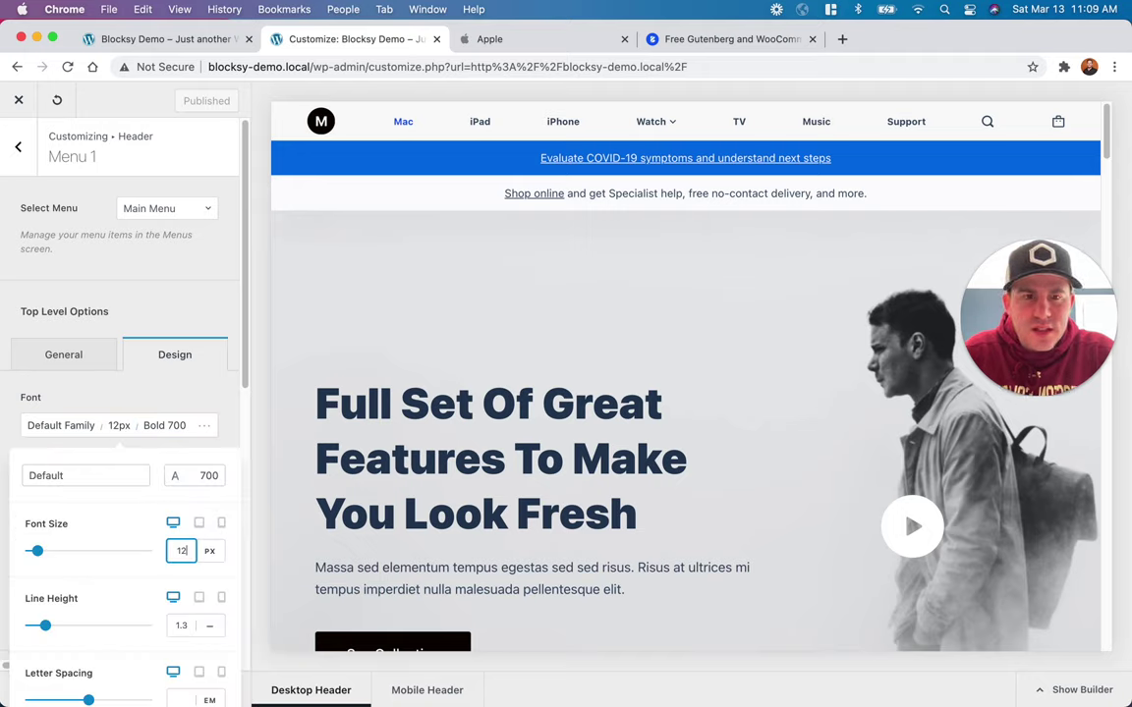
key(Up)
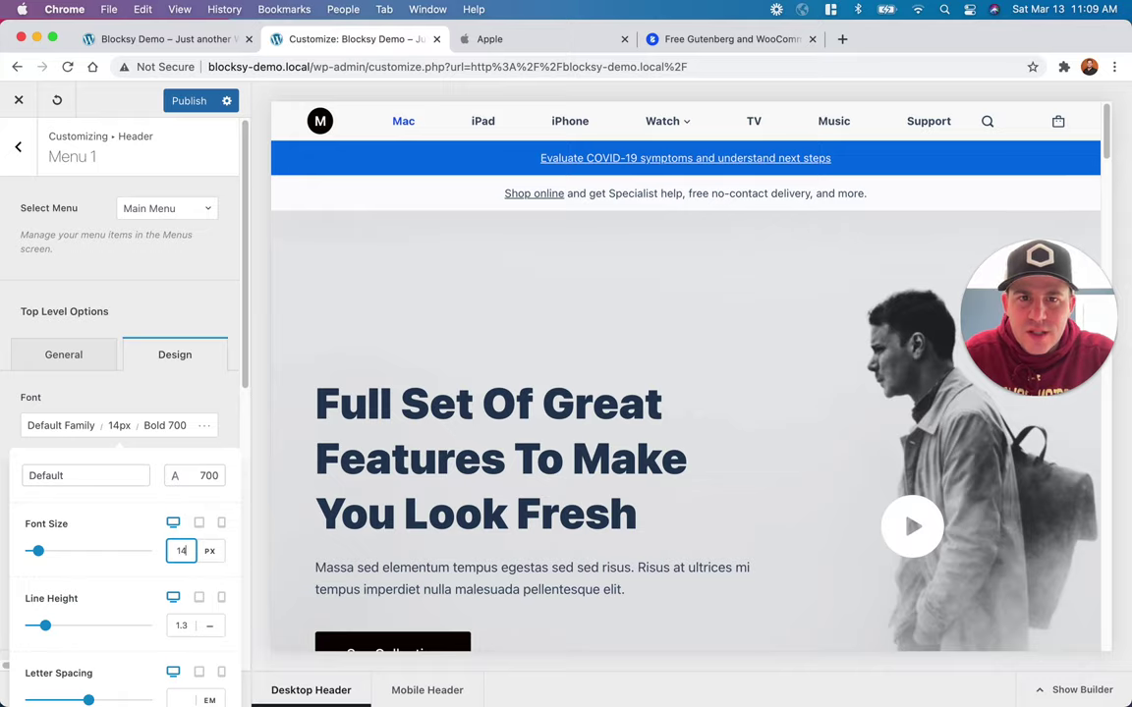
click(182, 103)
Step: Reload the live site, close the Customizer and its extra tab, and check the header with the Watch submenu expanded
click(183, 37)
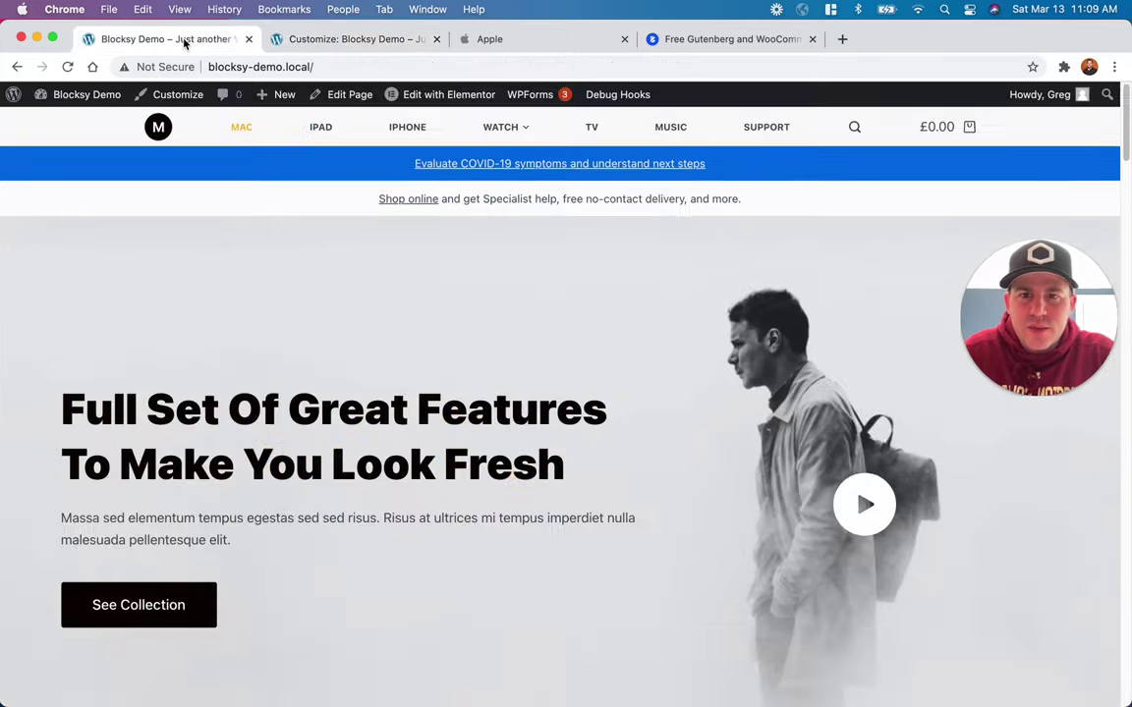
key(super+r)
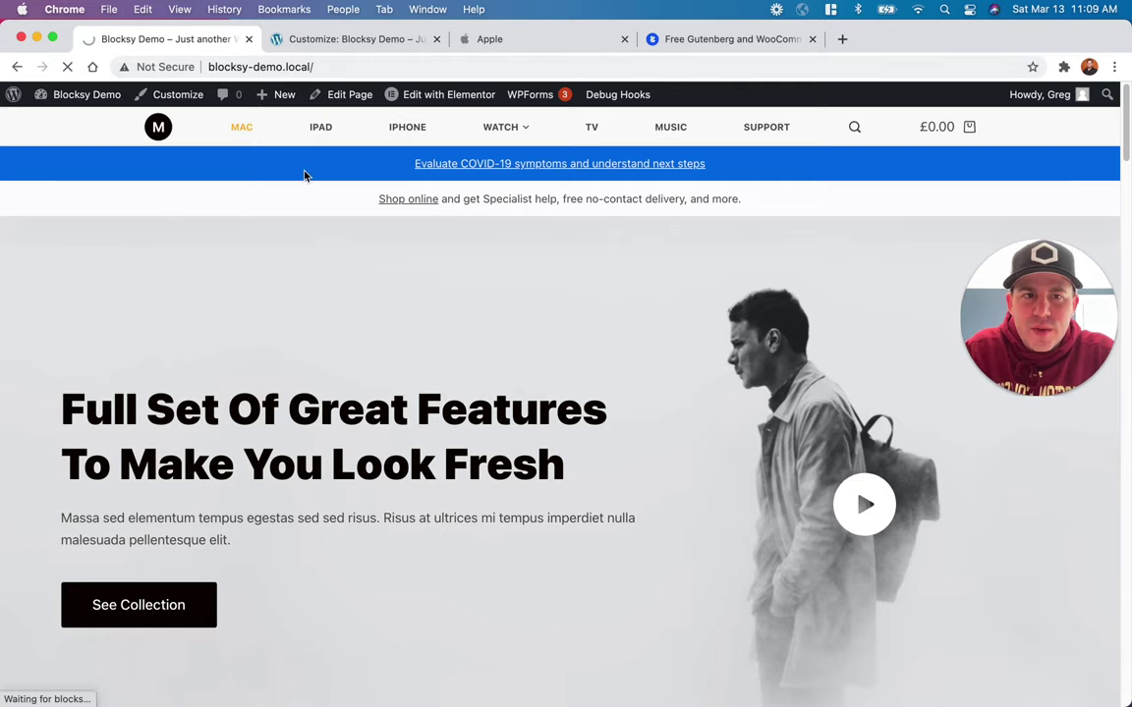
click(354, 38)
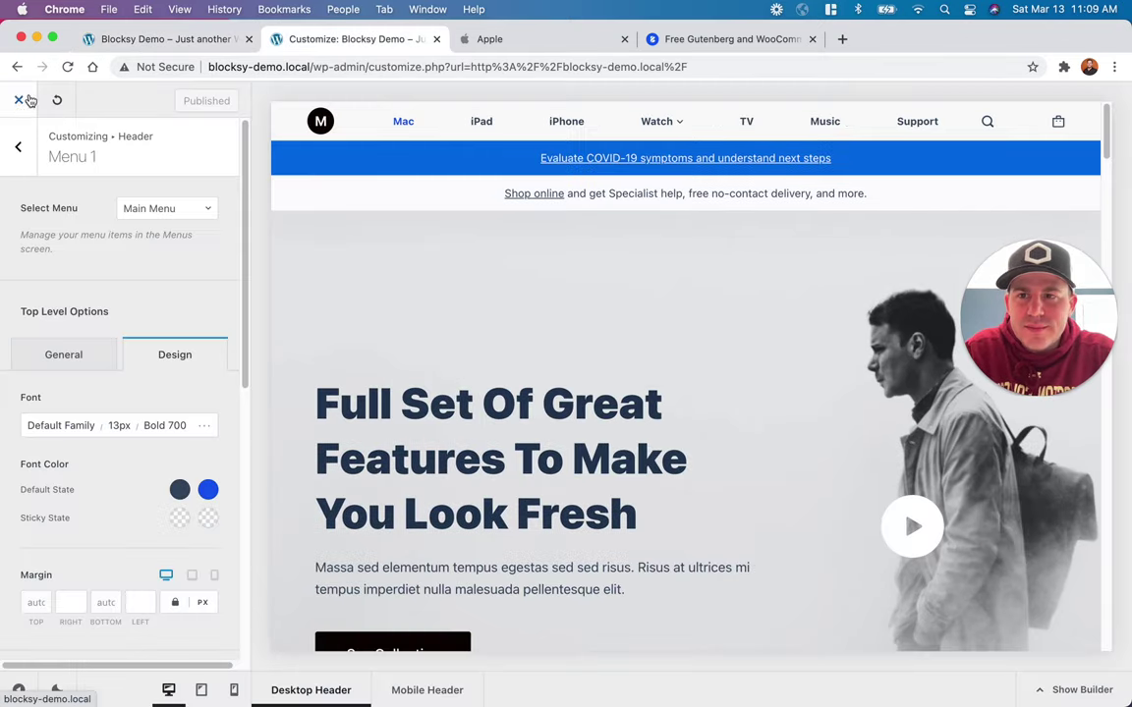
click(29, 100)
click(249, 38)
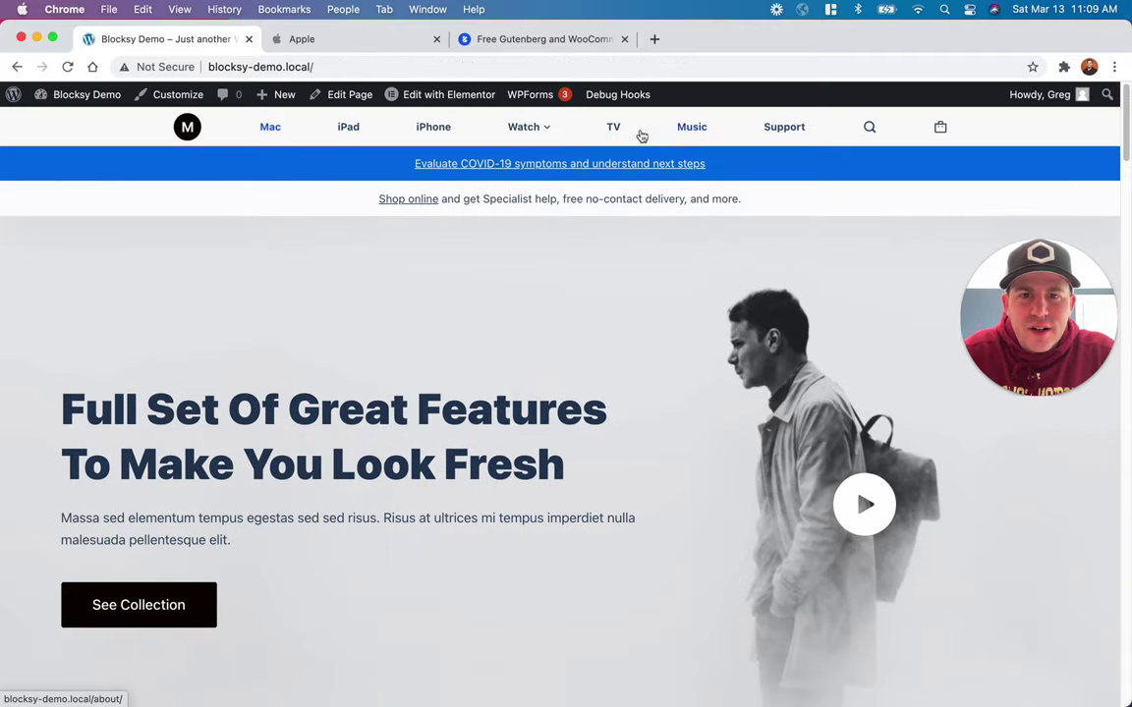
mouse_move(525, 126)
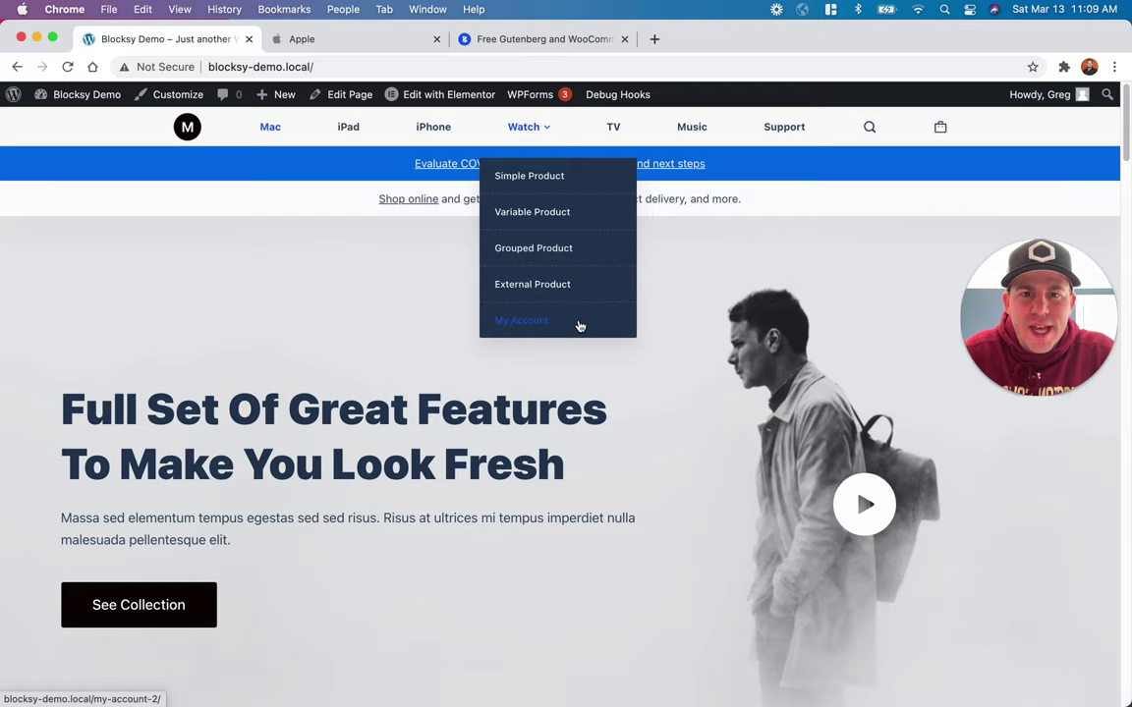
Step: Inspect the page in iPhone X emulation, check the mobile menu, return to the desktop view and close the developer tools
right_click(416, 322)
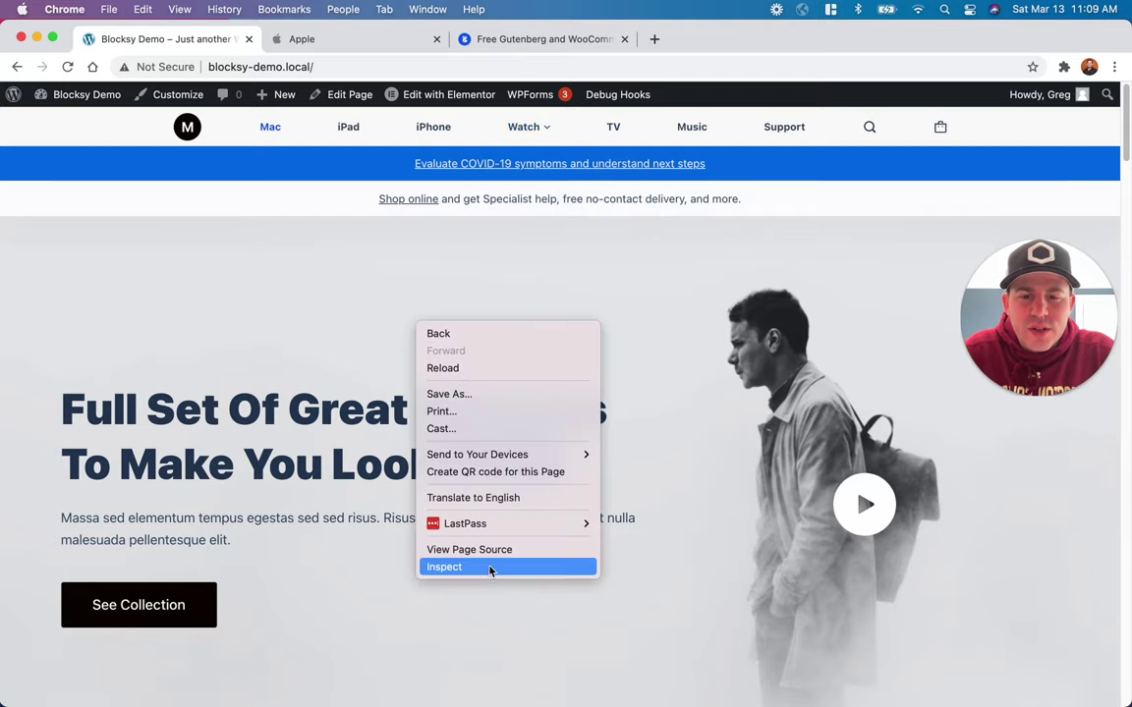
click(444, 569)
click(36, 552)
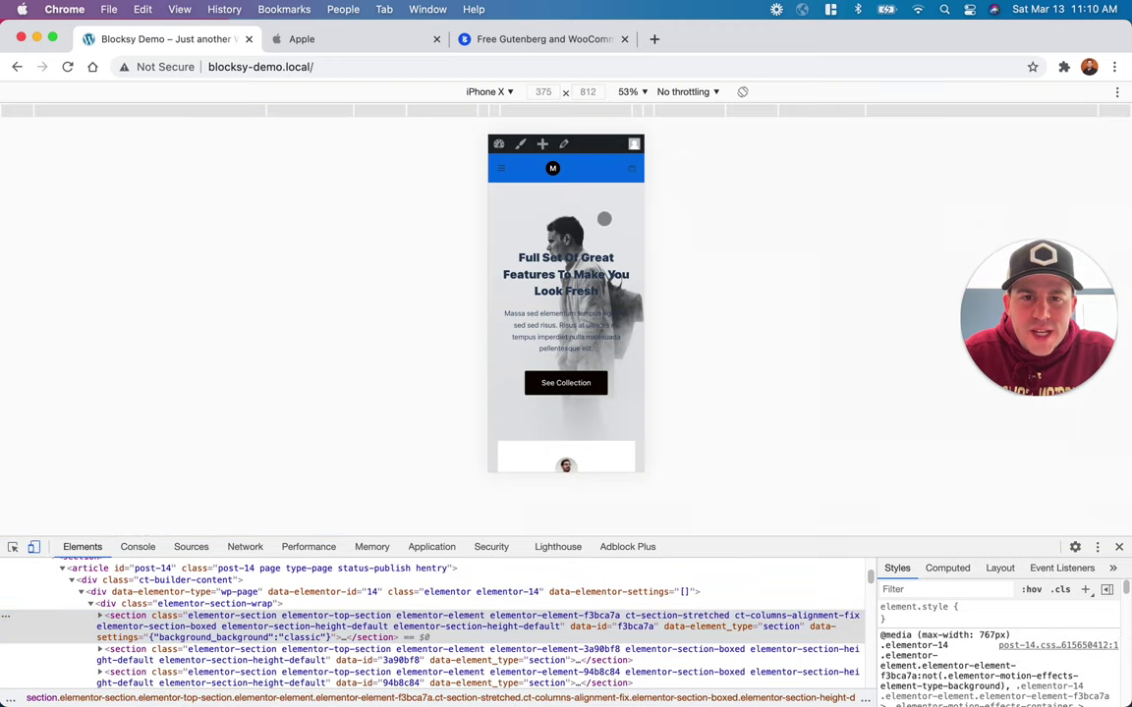
scroll(584, 233, down, 1)
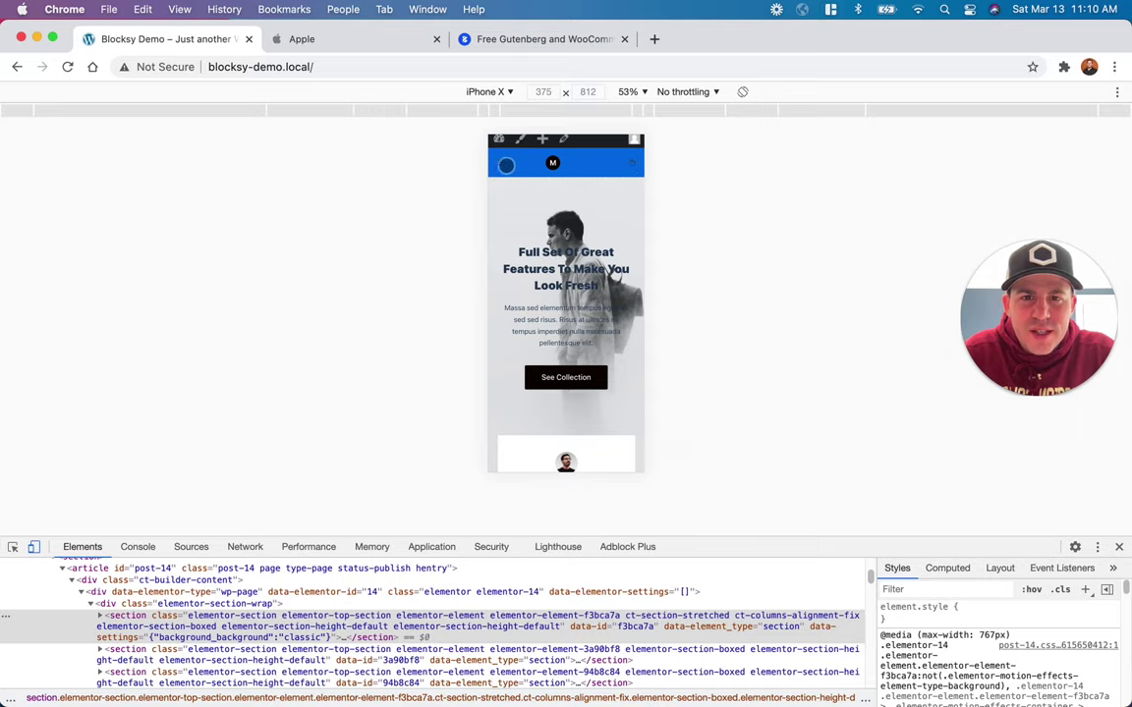
click(503, 163)
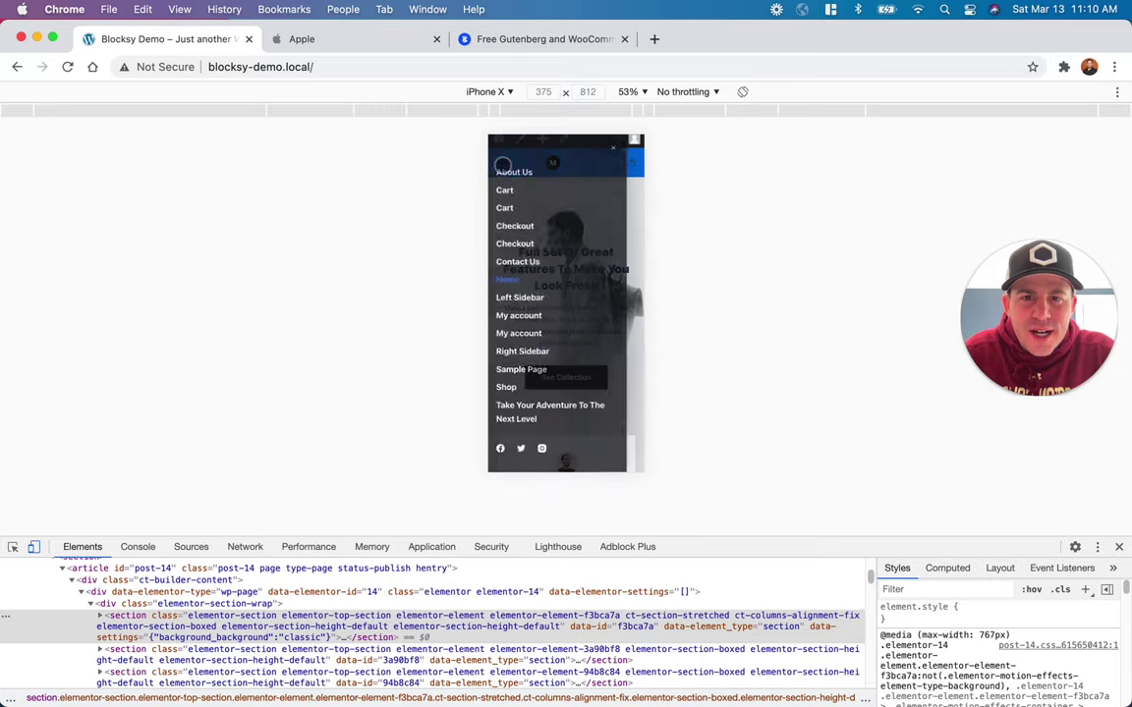
click(615, 147)
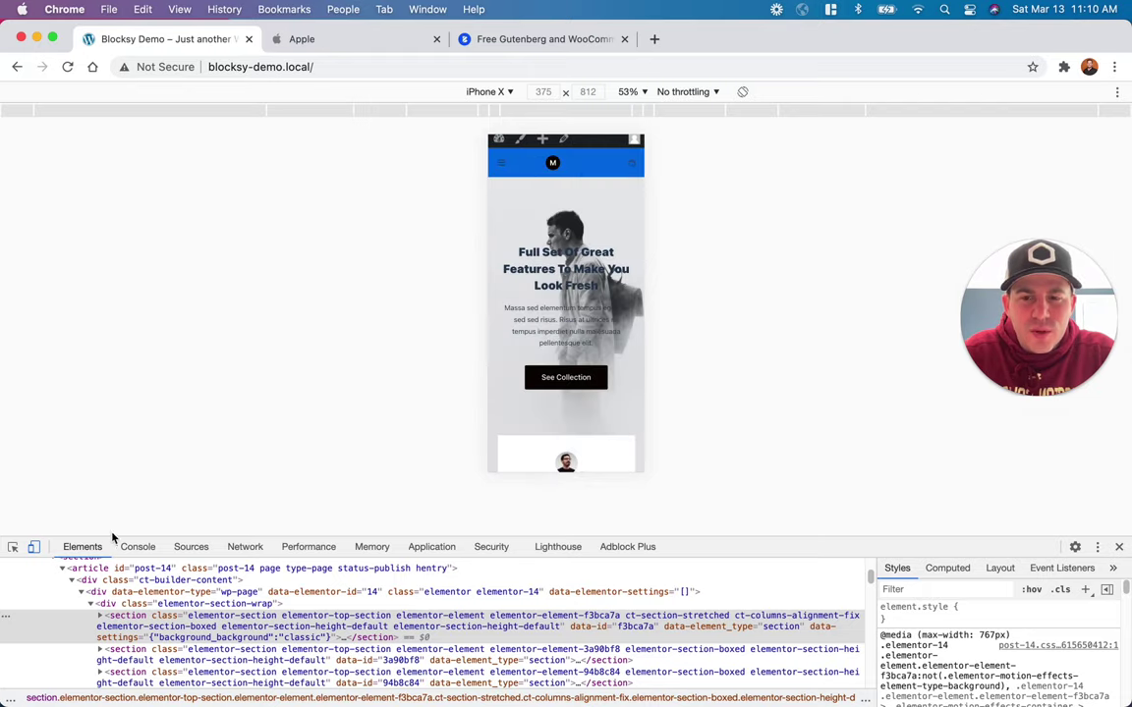
click(34, 546)
scroll(531, 231, up, 1)
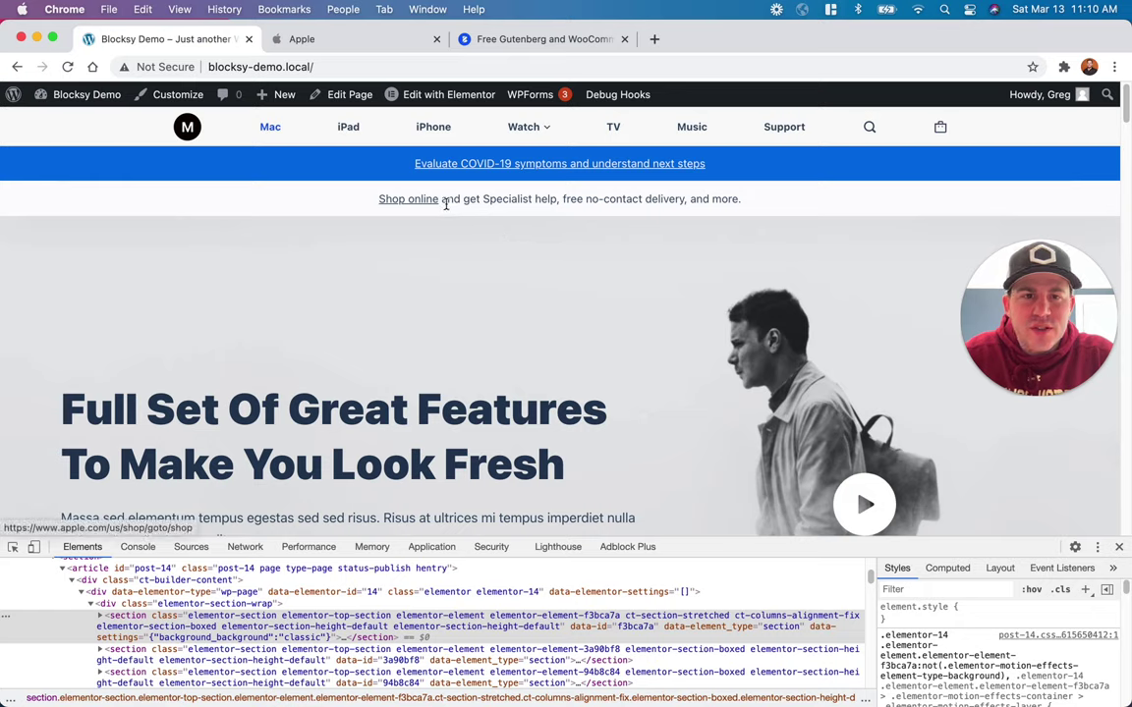
mouse_move(524, 128)
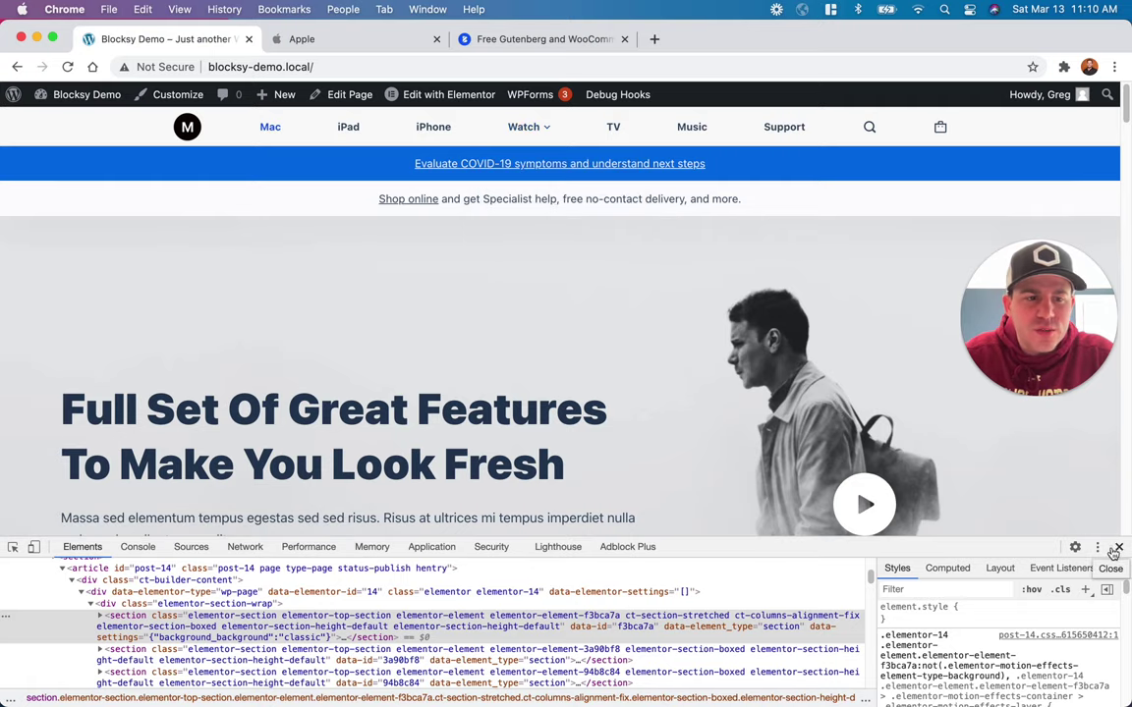
click(1118, 546)
Step: Reopen the Customizer, go to the dropdown options of the header's Menu 1, and preview the Watch submenu
click(163, 102)
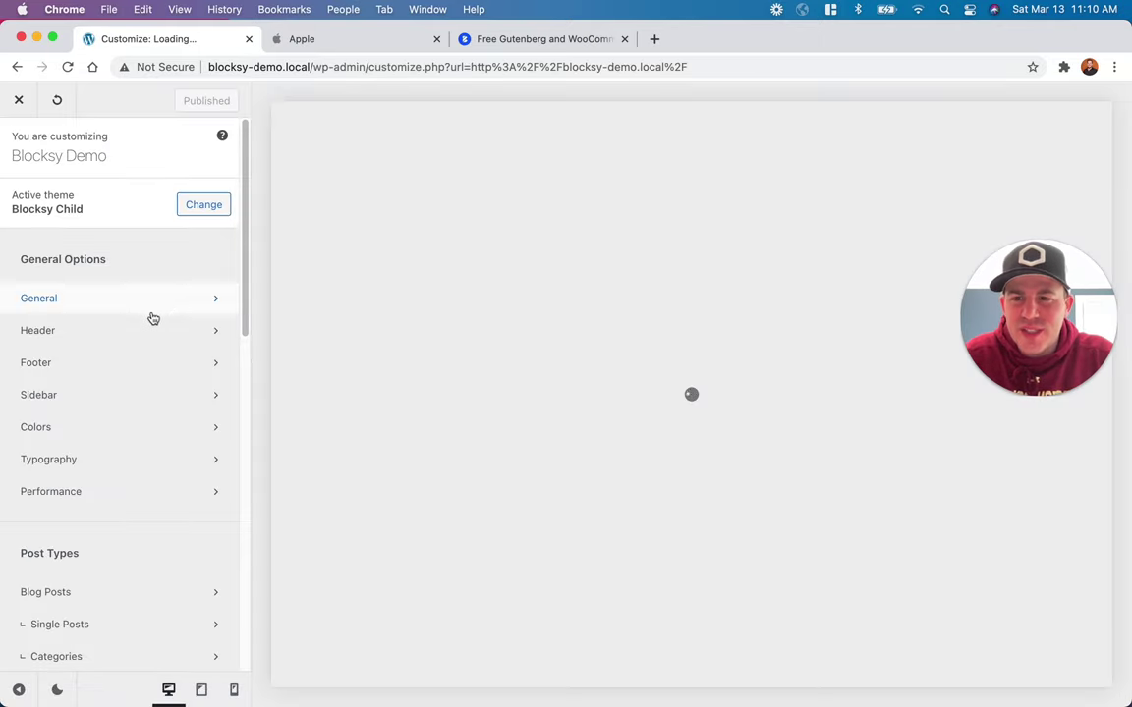
click(148, 333)
click(625, 508)
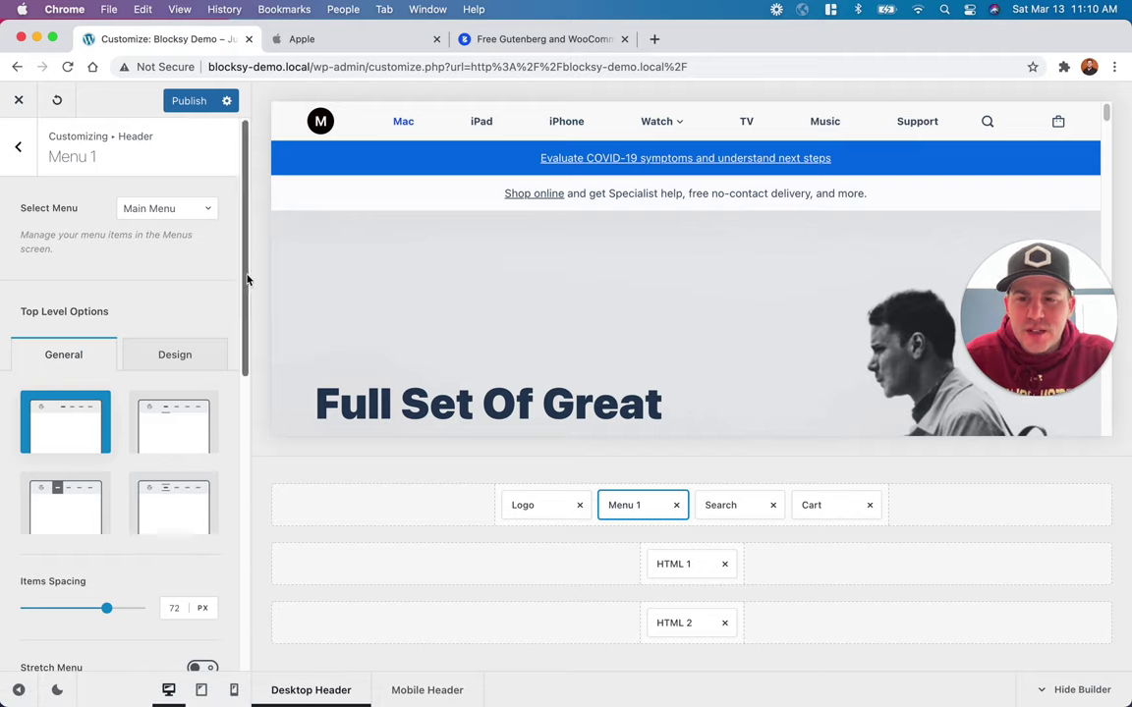
drag(245, 278, 235, 572)
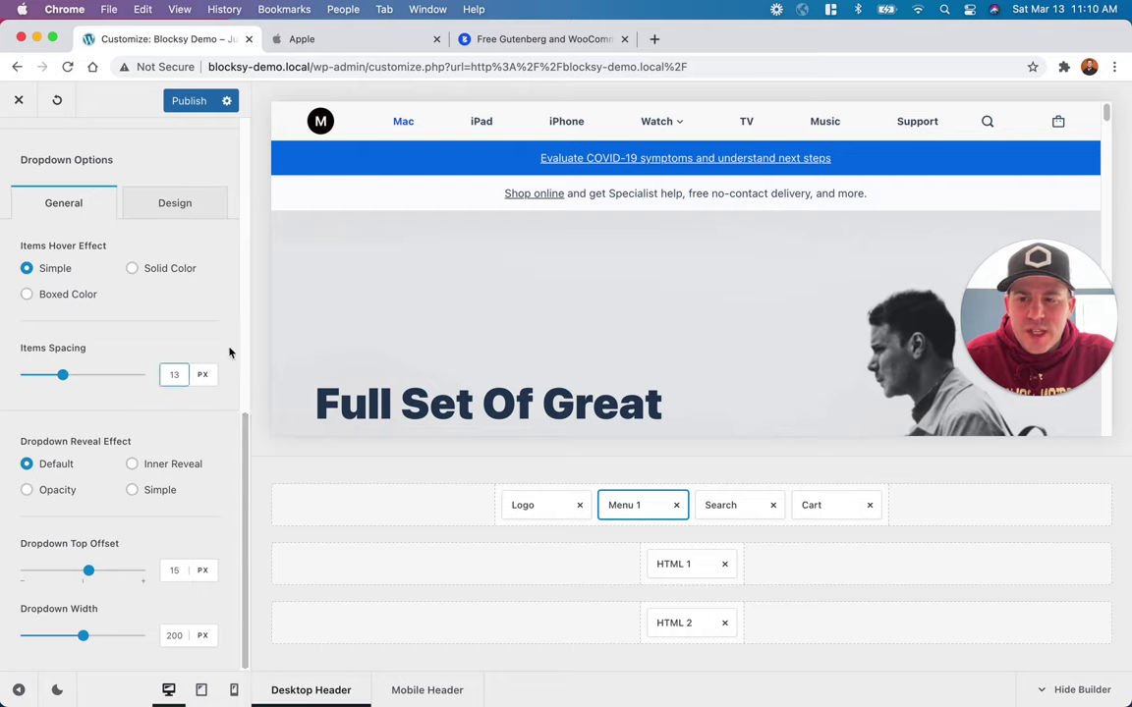
mouse_move(674, 116)
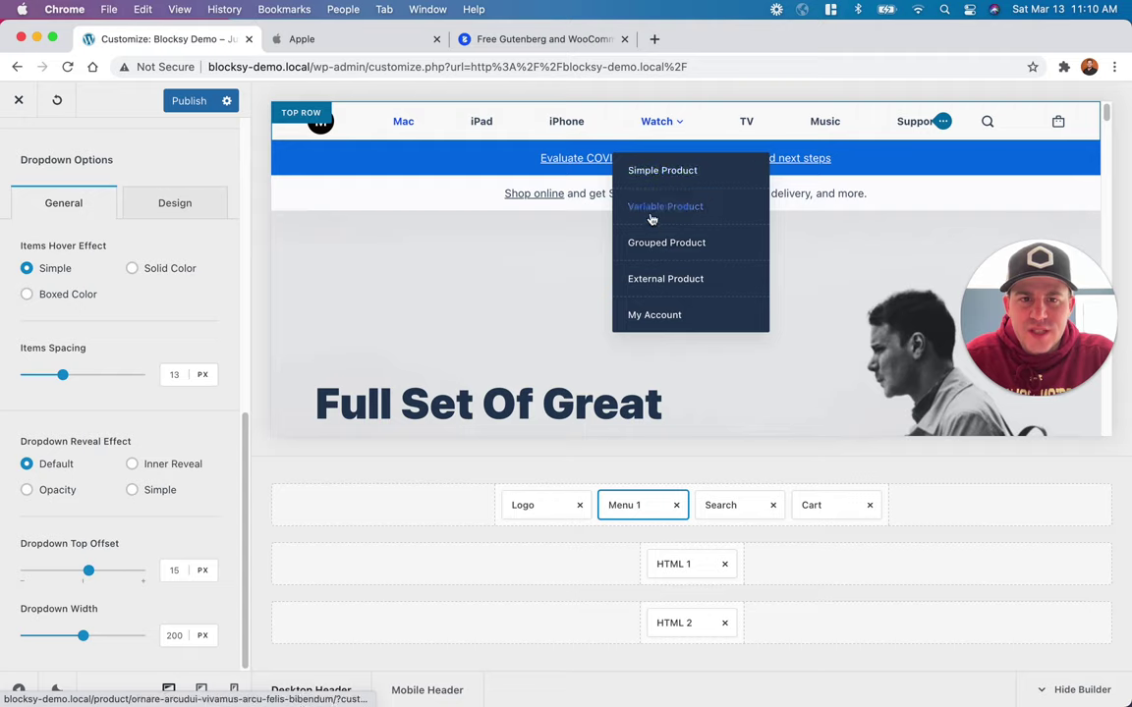
Step: Try 7 px items spacing in the dropdown, preview the Watch submenu, and restore the spacing to 13 px
drag(62, 375, 29, 381)
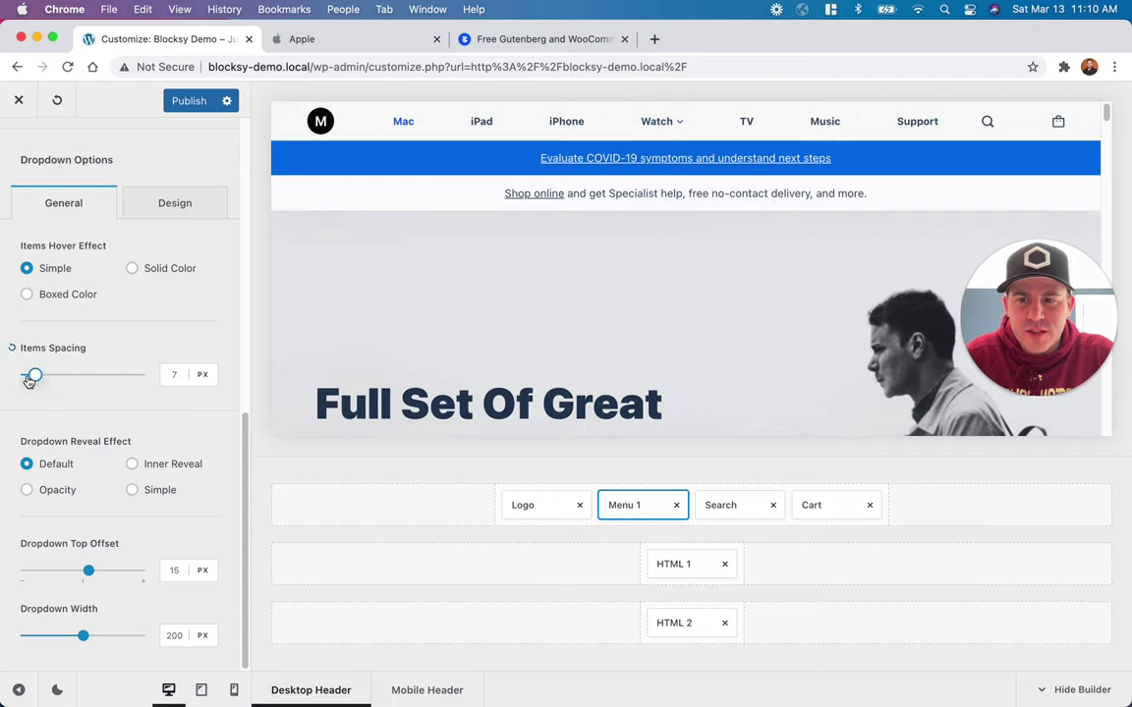
mouse_move(656, 121)
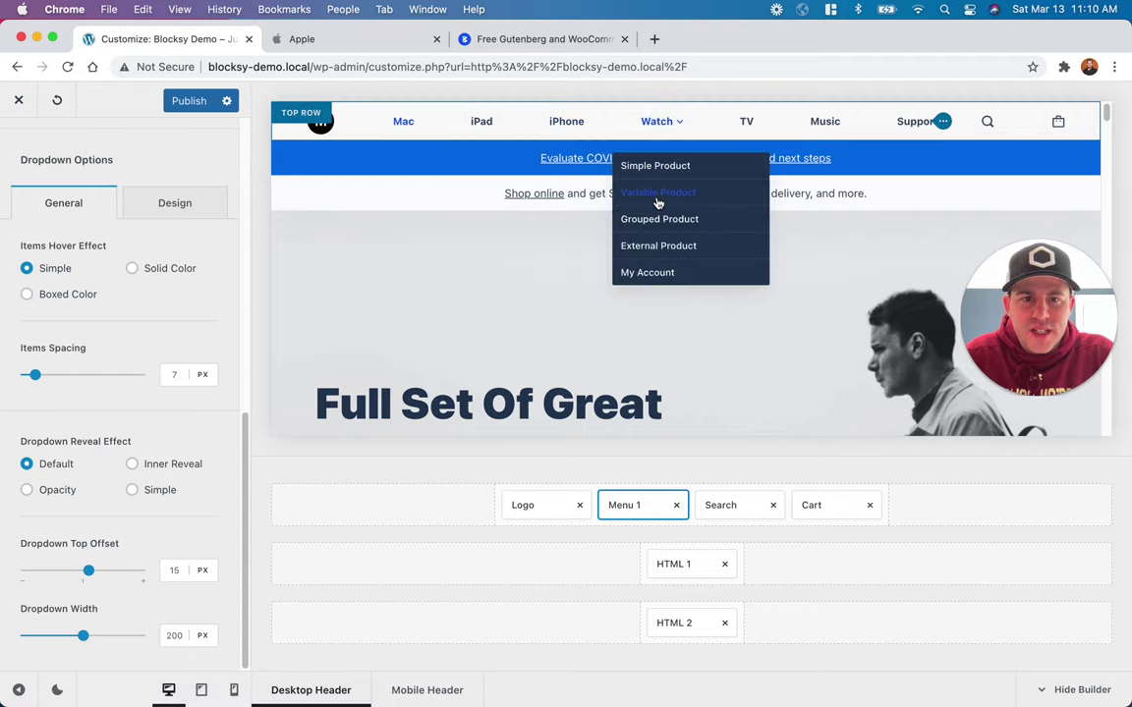
drag(31, 375, 63, 375)
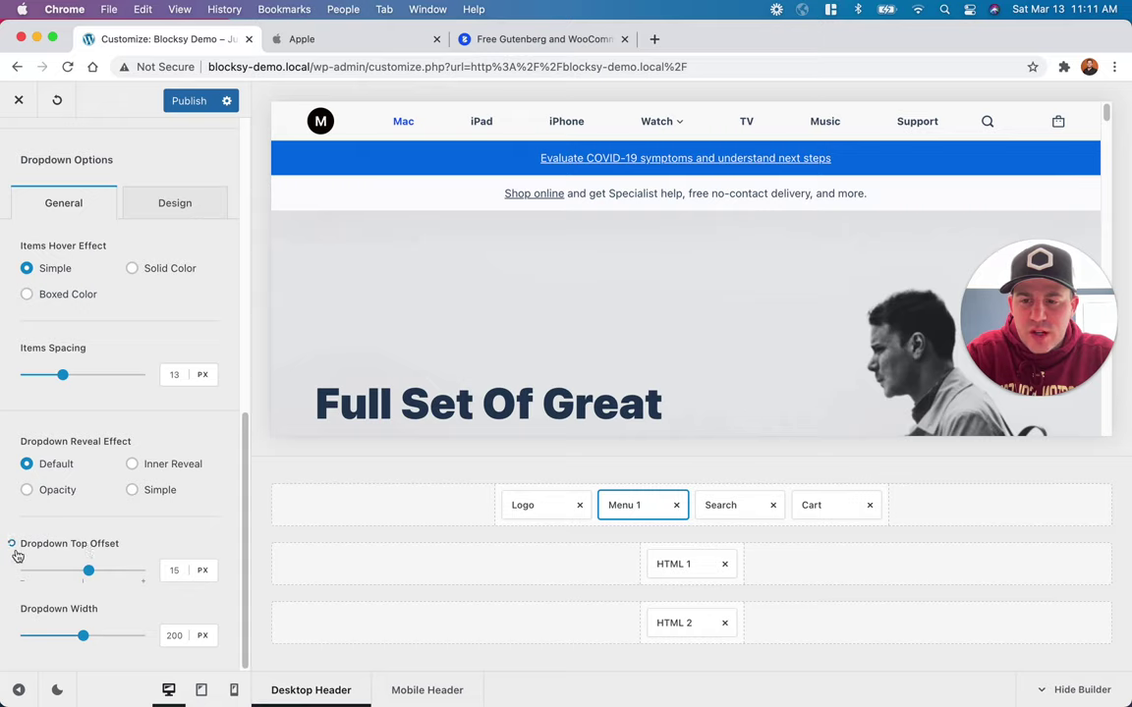
Step: Reset the dropdown's top offset to 0 px and set its width to 220 px, checking both on the Watch submenu
click(13, 546)
mouse_move(658, 123)
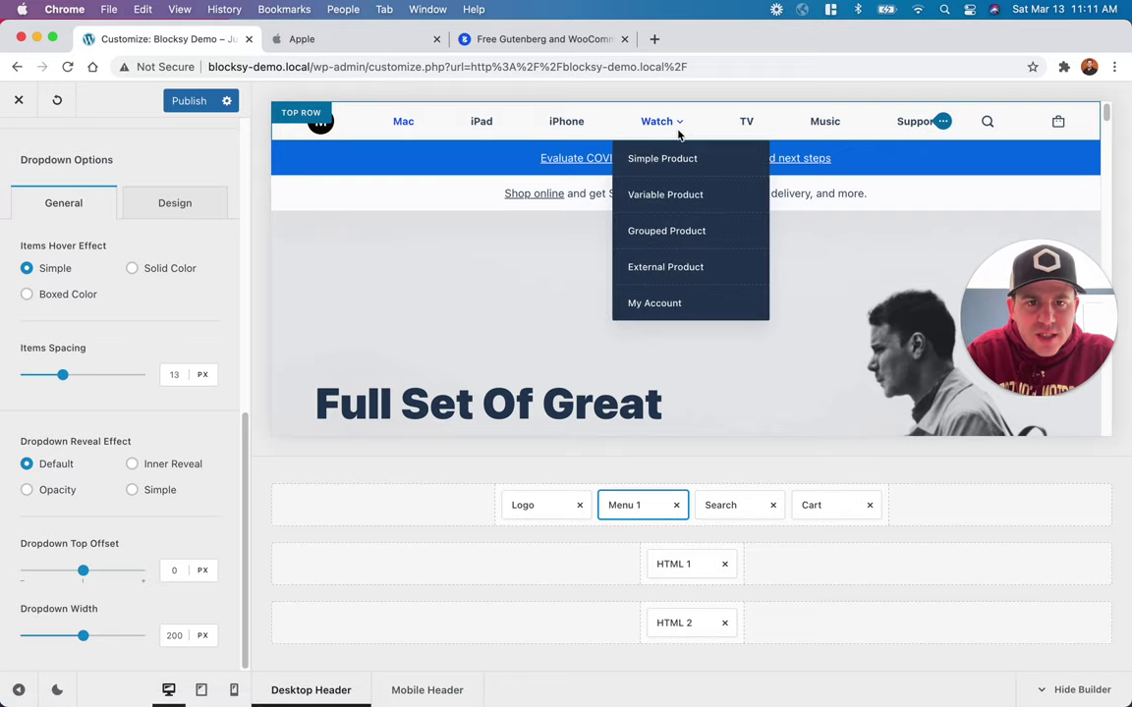
scroll(677, 108, up, 5)
scroll(678, 135, up, 3)
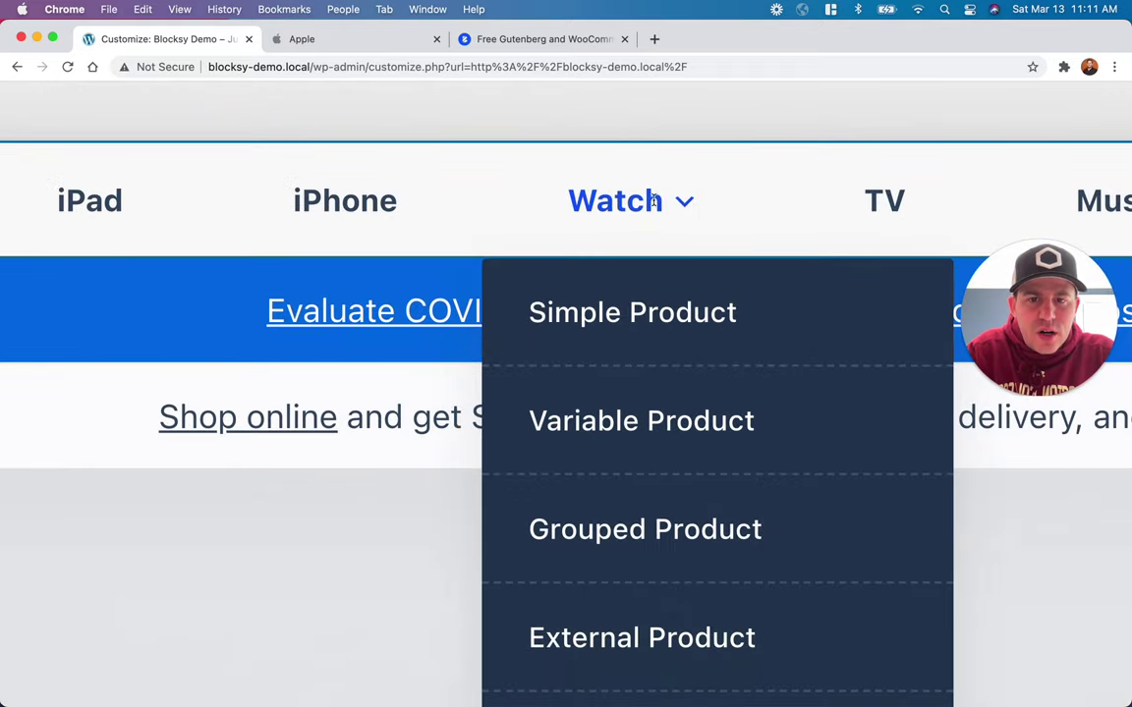
scroll(648, 259, down, 8)
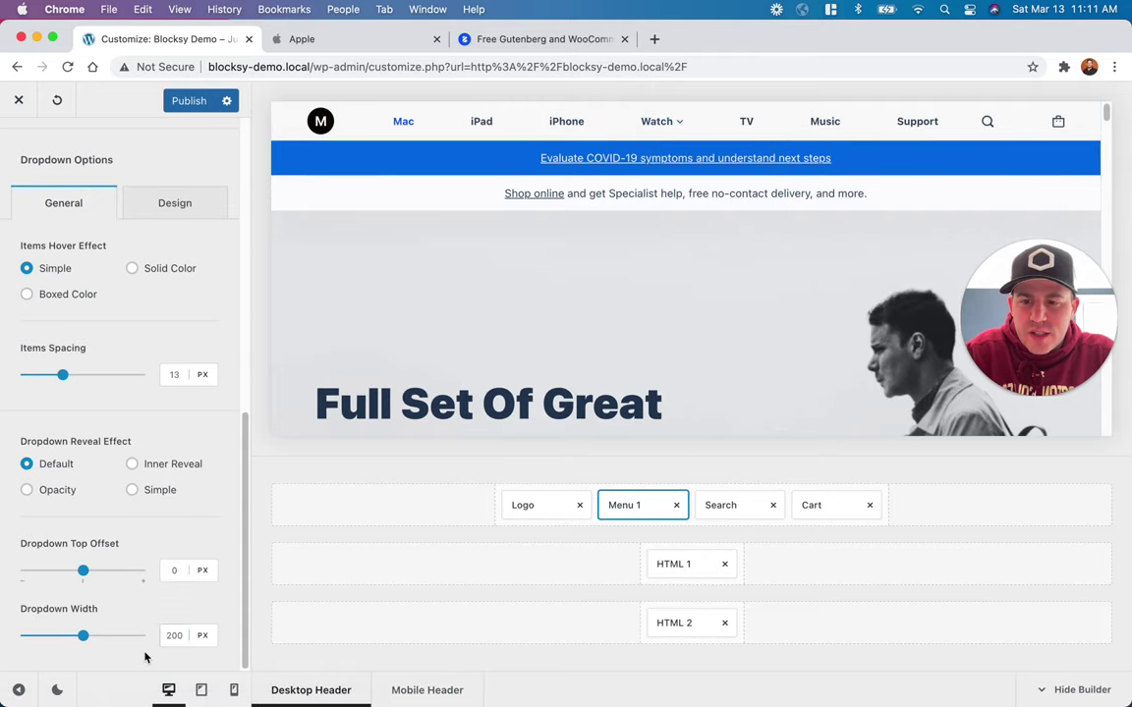
click(174, 636)
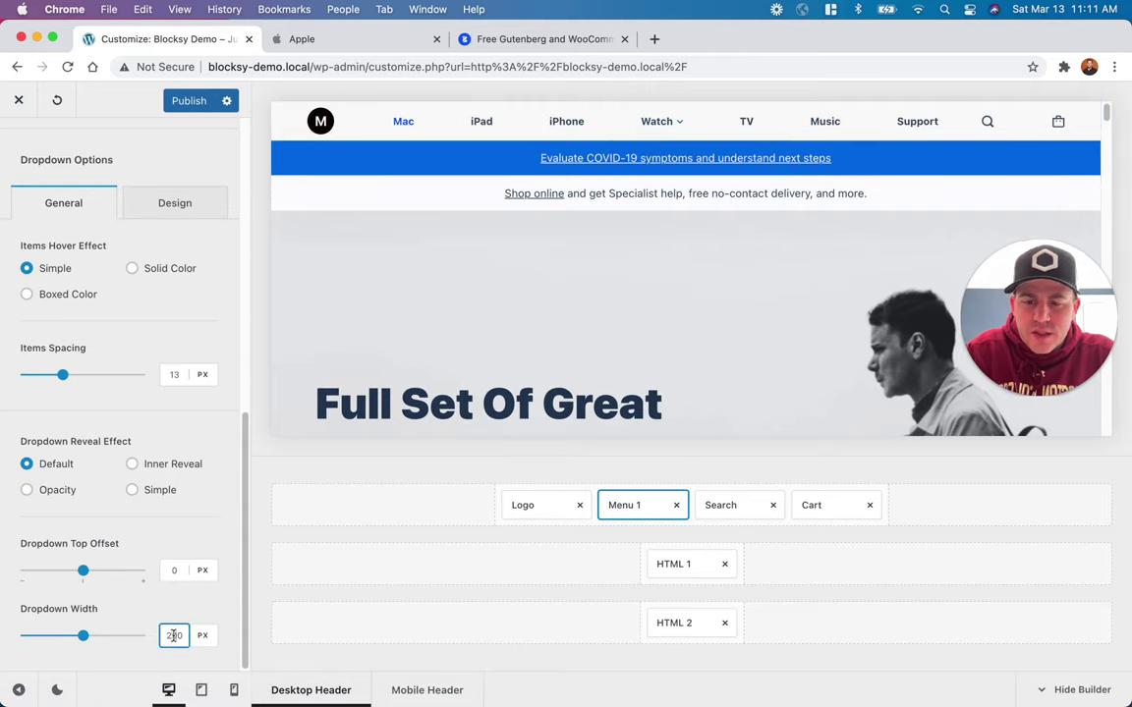
text(2)
mouse_move(677, 177)
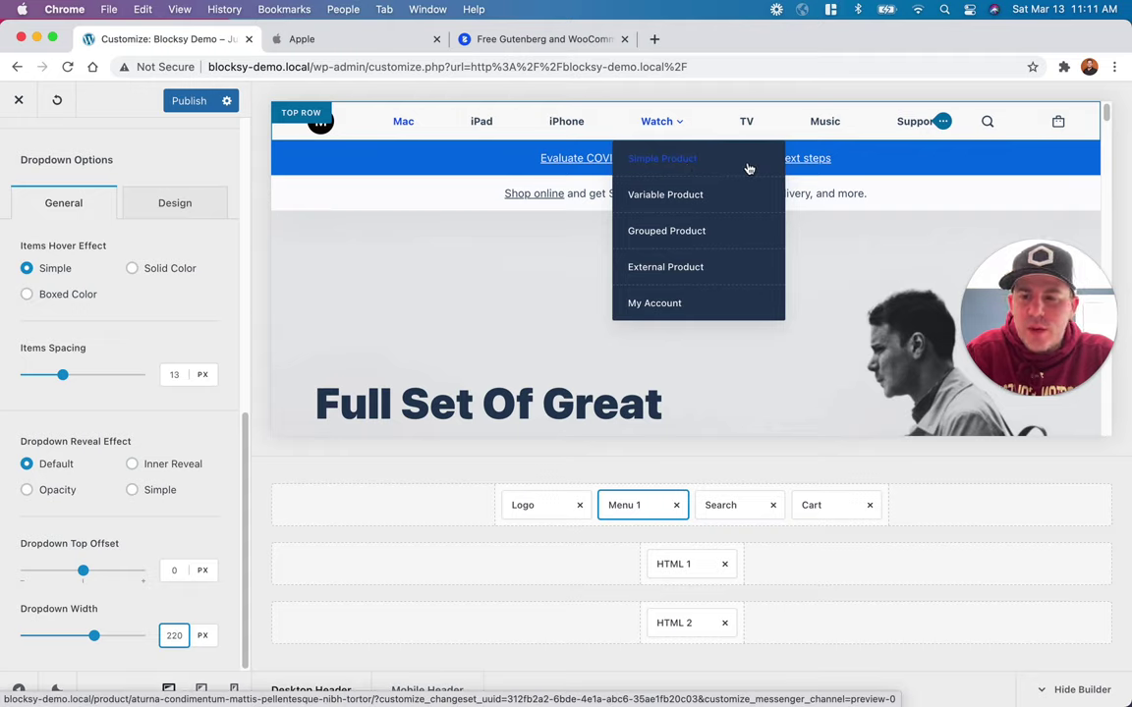
Step: Set the dropdown's items background color to white and its initial font color to the palette's darkest navy
click(172, 209)
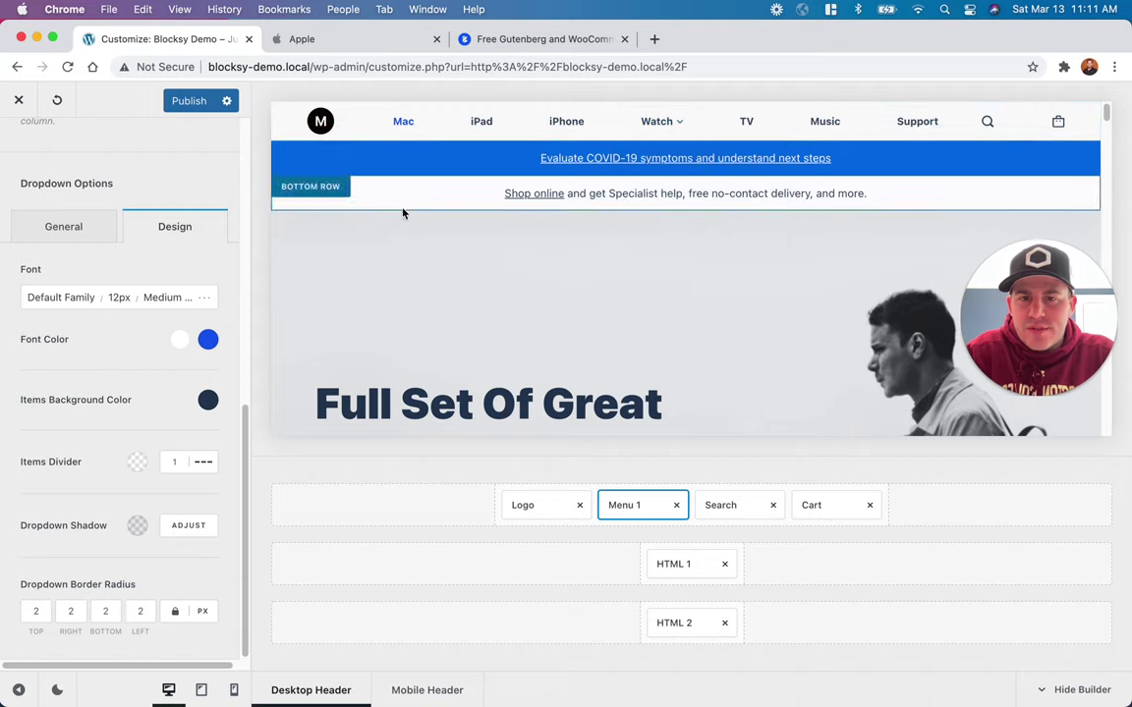
click(209, 400)
click(158, 443)
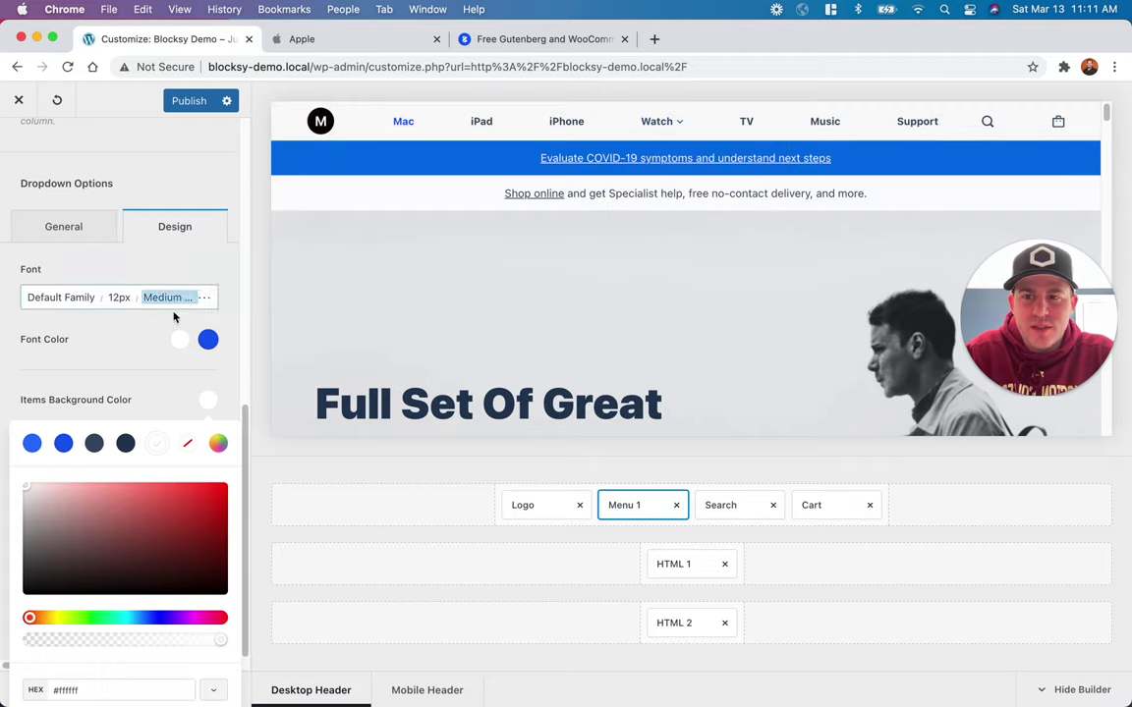
click(177, 343)
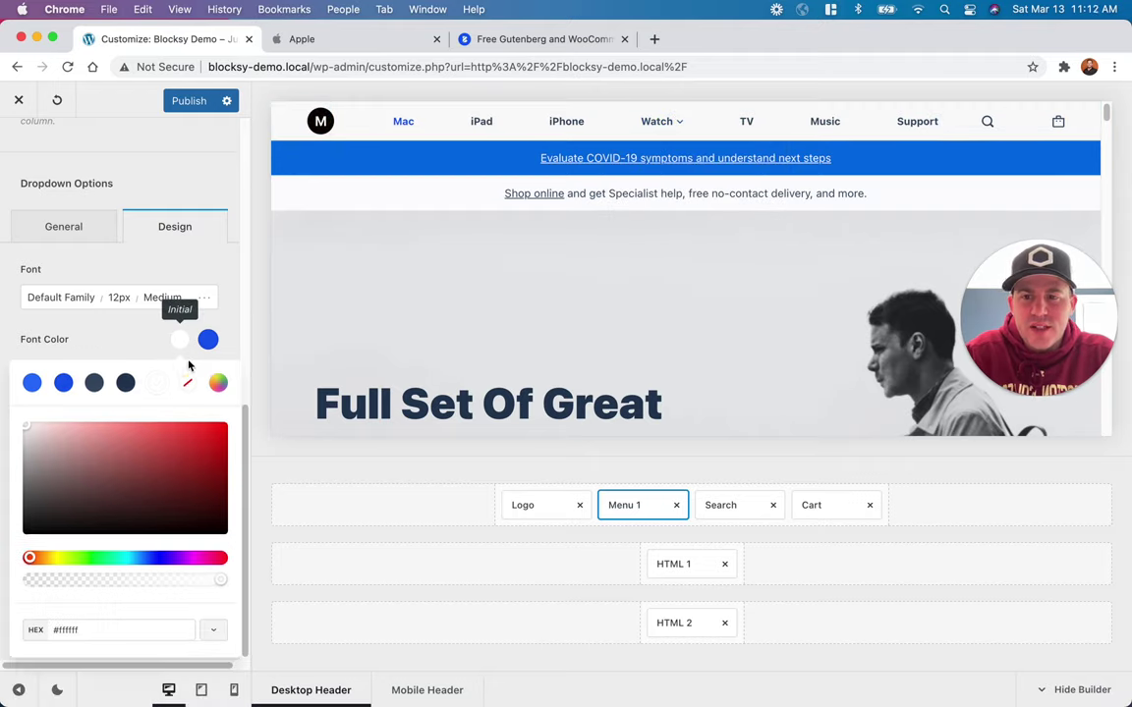
click(126, 383)
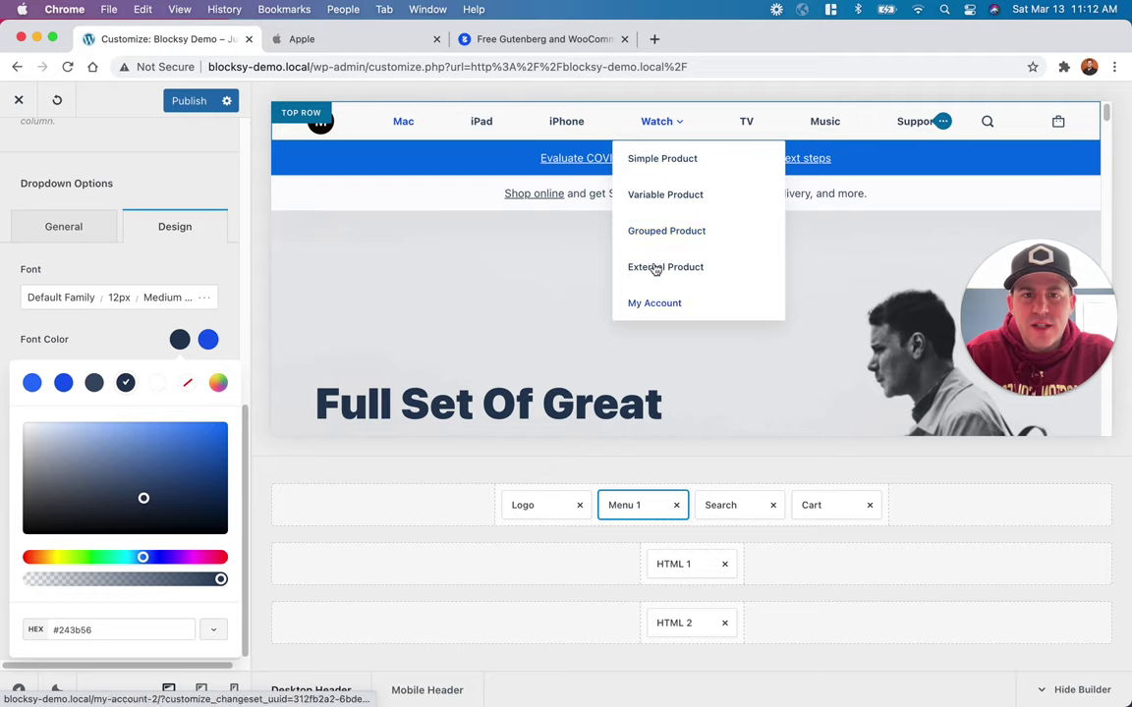
click(131, 346)
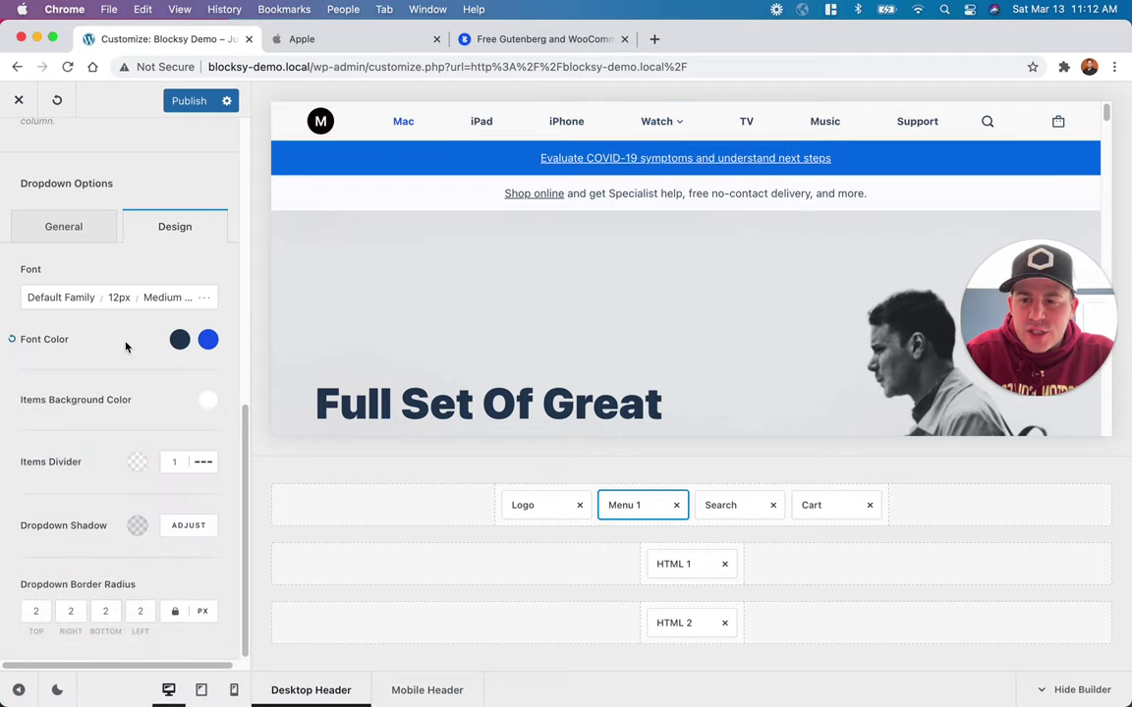
Step: Make the dropdown's items divider a solid line in light gray (RGB 225, 225, 225) and check it on the Watch submenu
click(204, 470)
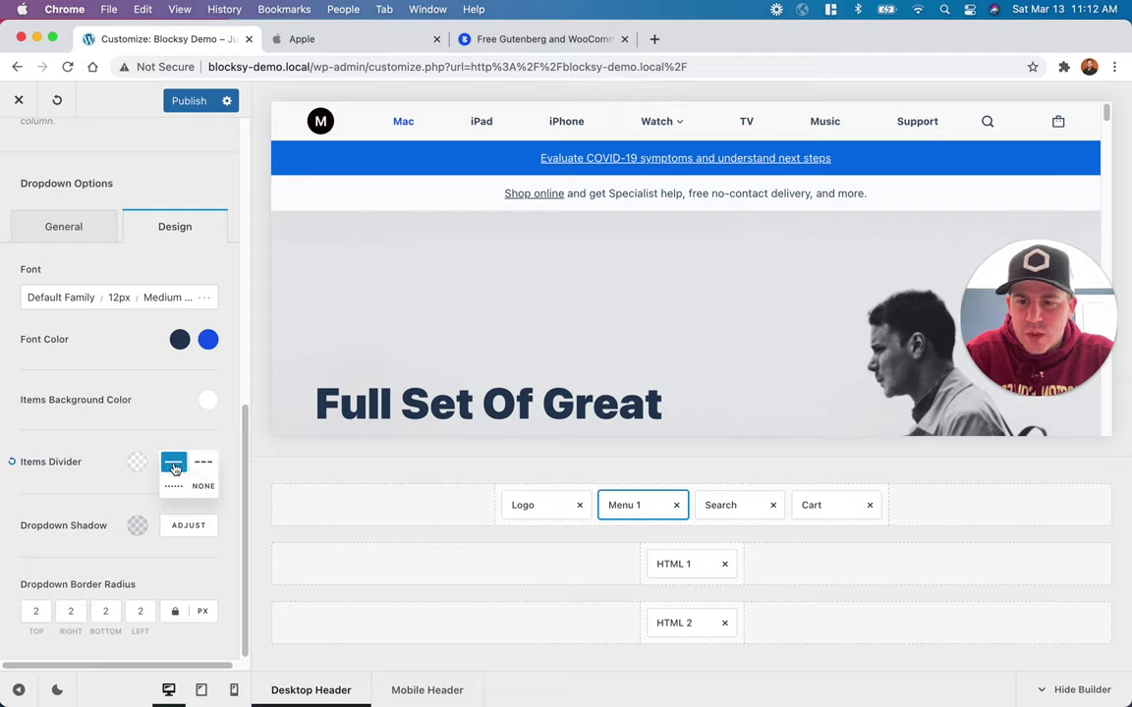
click(173, 470)
click(138, 462)
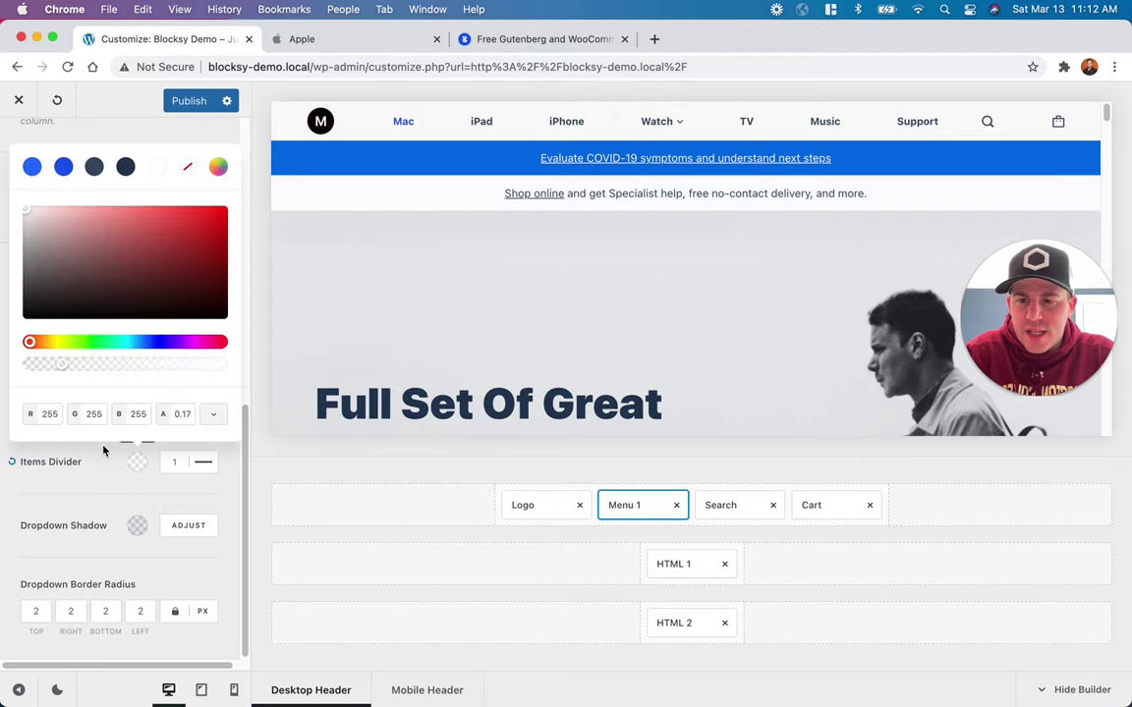
click(24, 227)
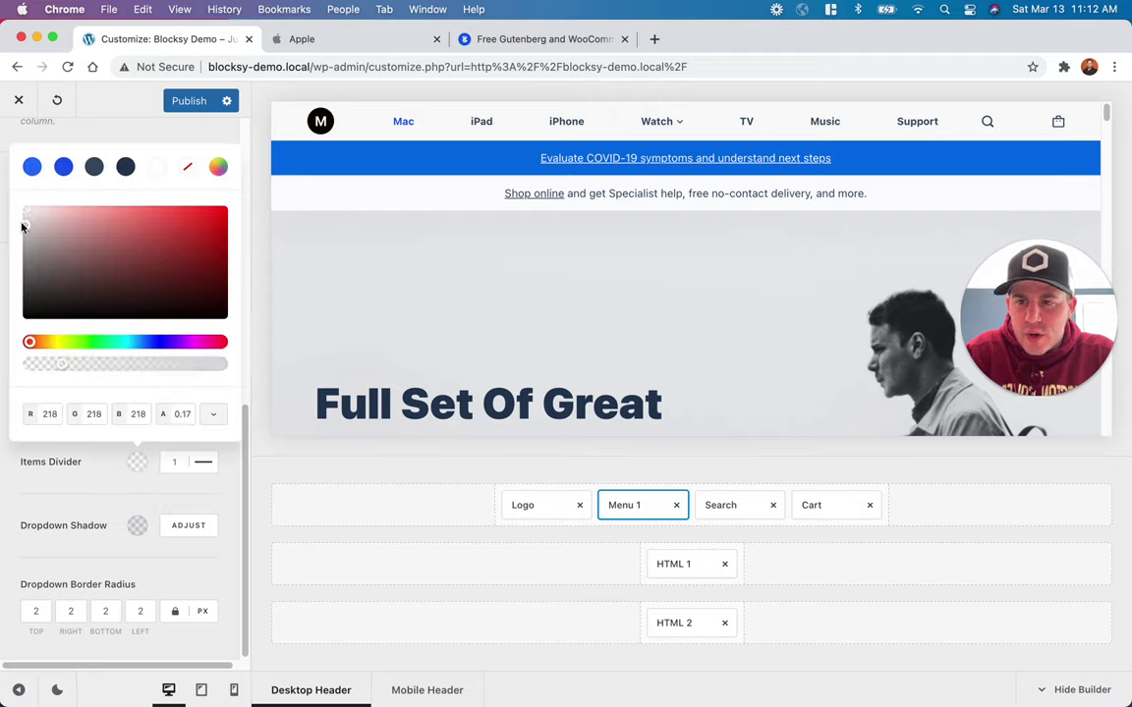
drag(23, 227, 25, 221)
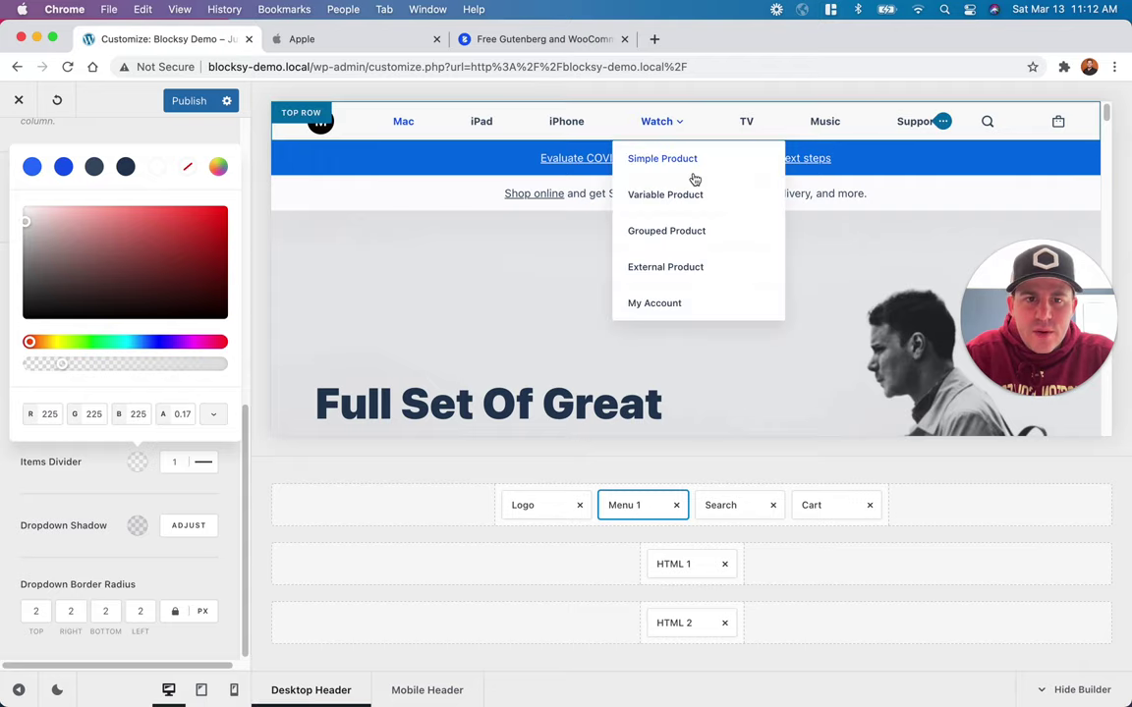
scroll(695, 180, up, 5)
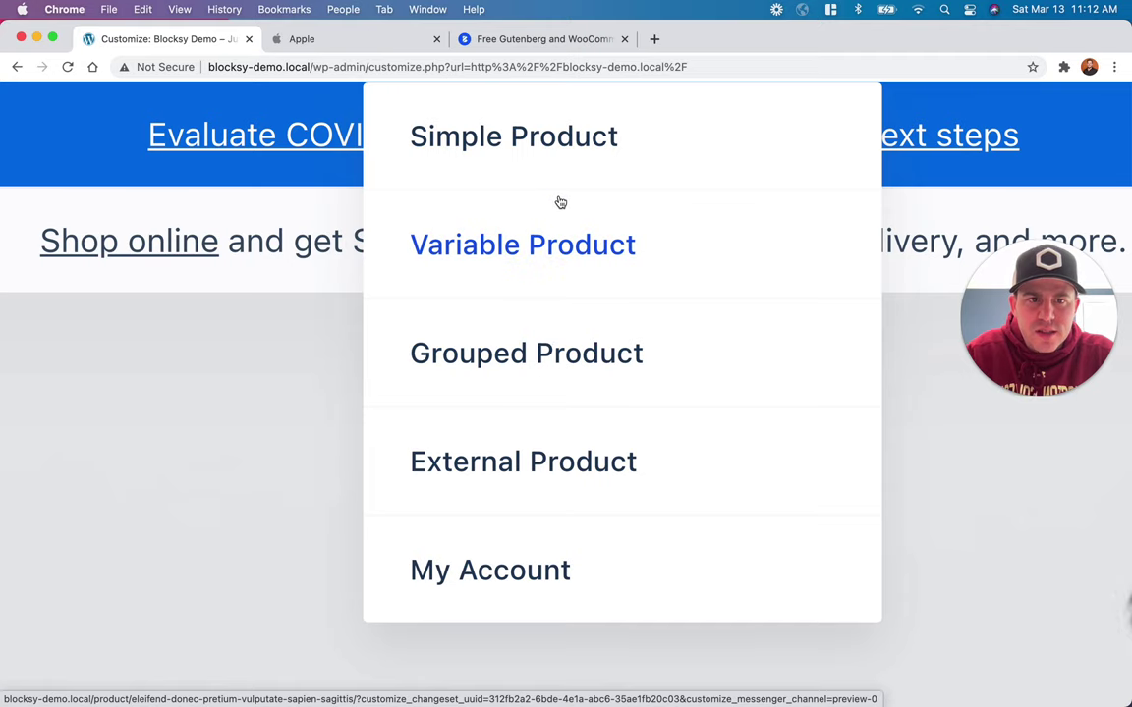
scroll(559, 202, down, 3)
scroll(559, 202, down, 5)
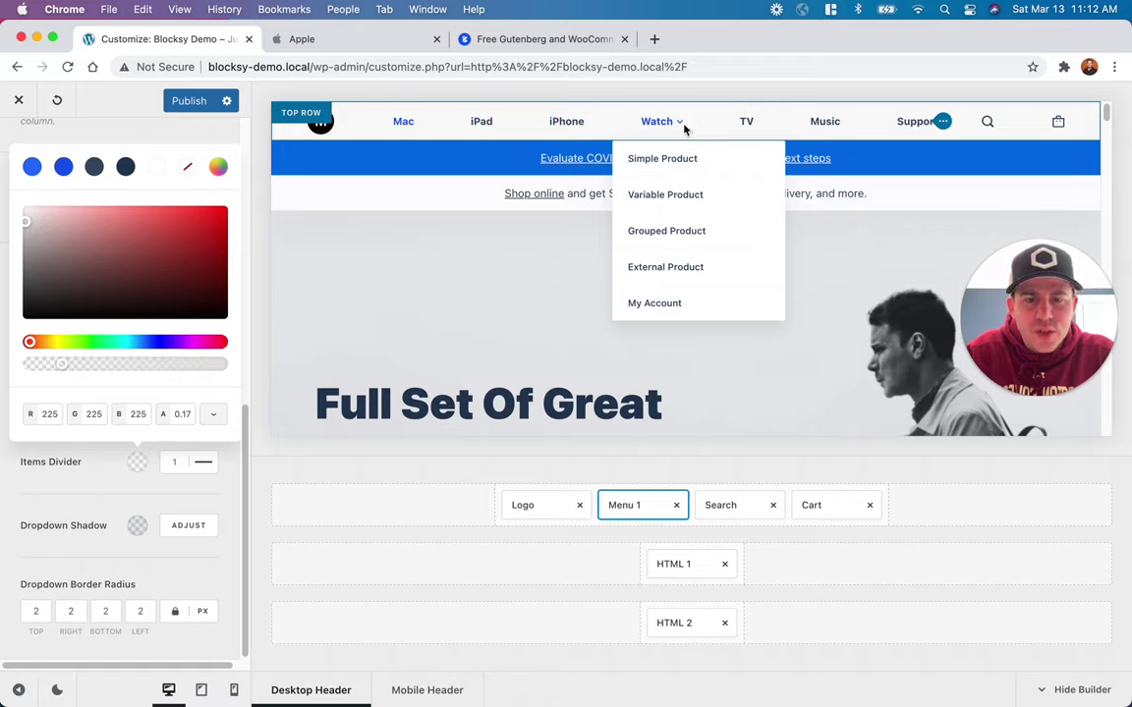
click(100, 491)
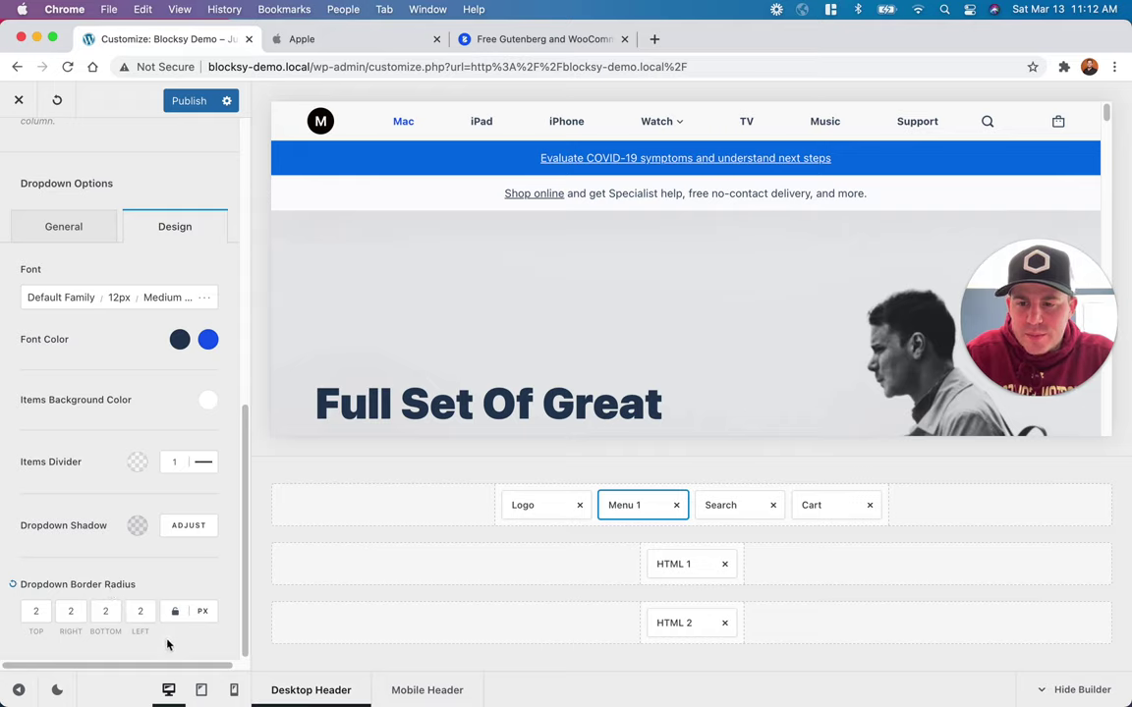
Step: Unlink the dropdown's border radius values, set bottom and left to 10 px, check the Watch submenu, and publish
click(104, 611)
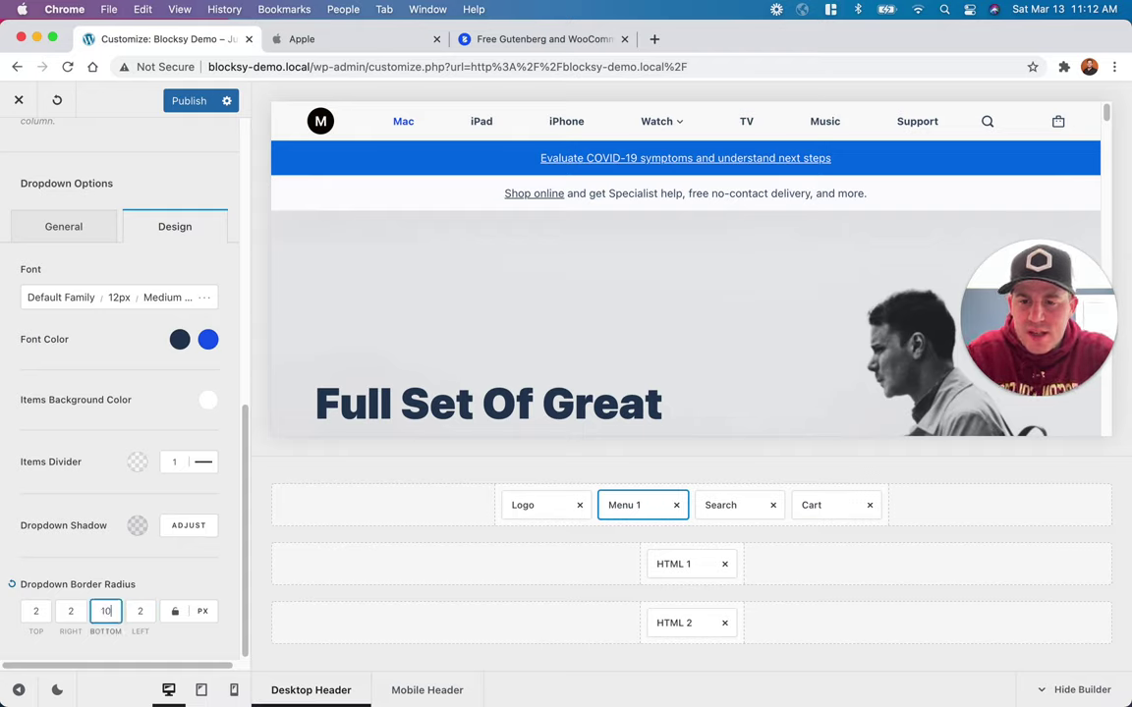
text(10)
click(128, 611)
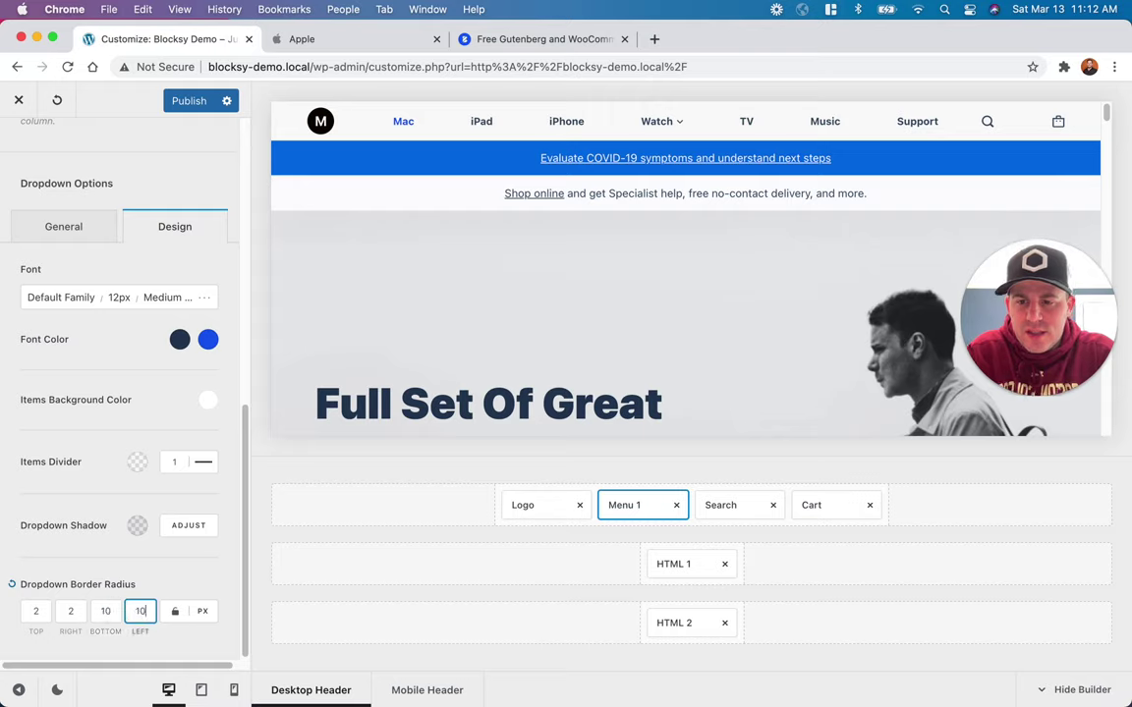
mouse_move(662, 116)
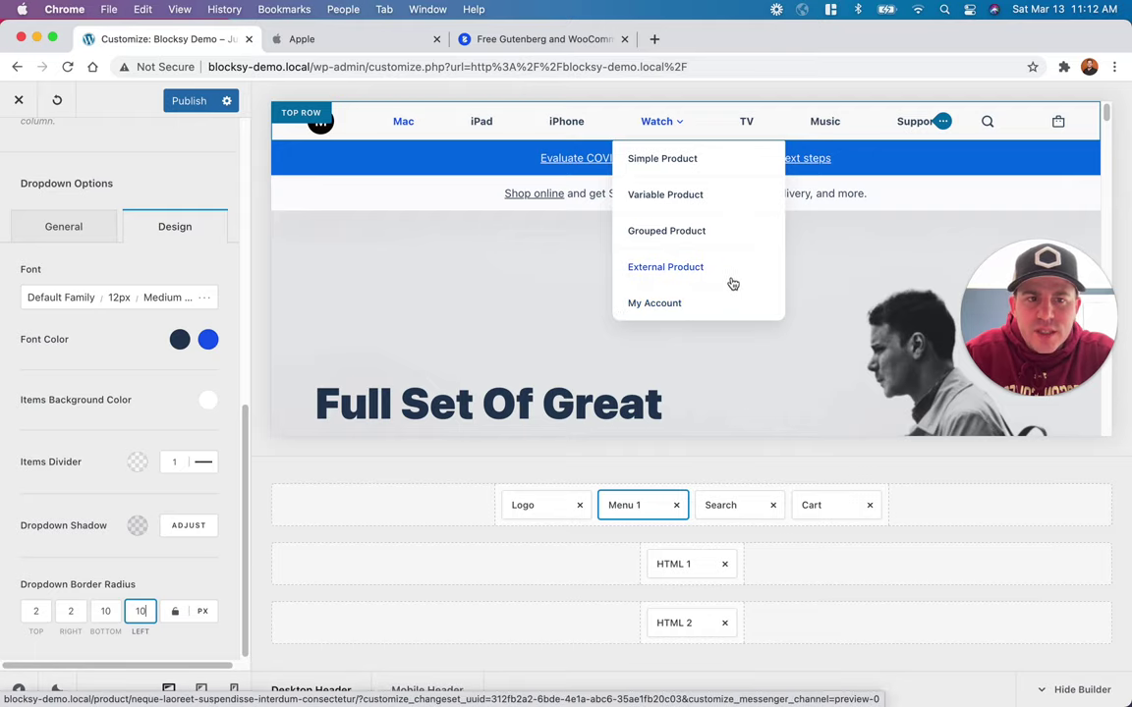
click(175, 96)
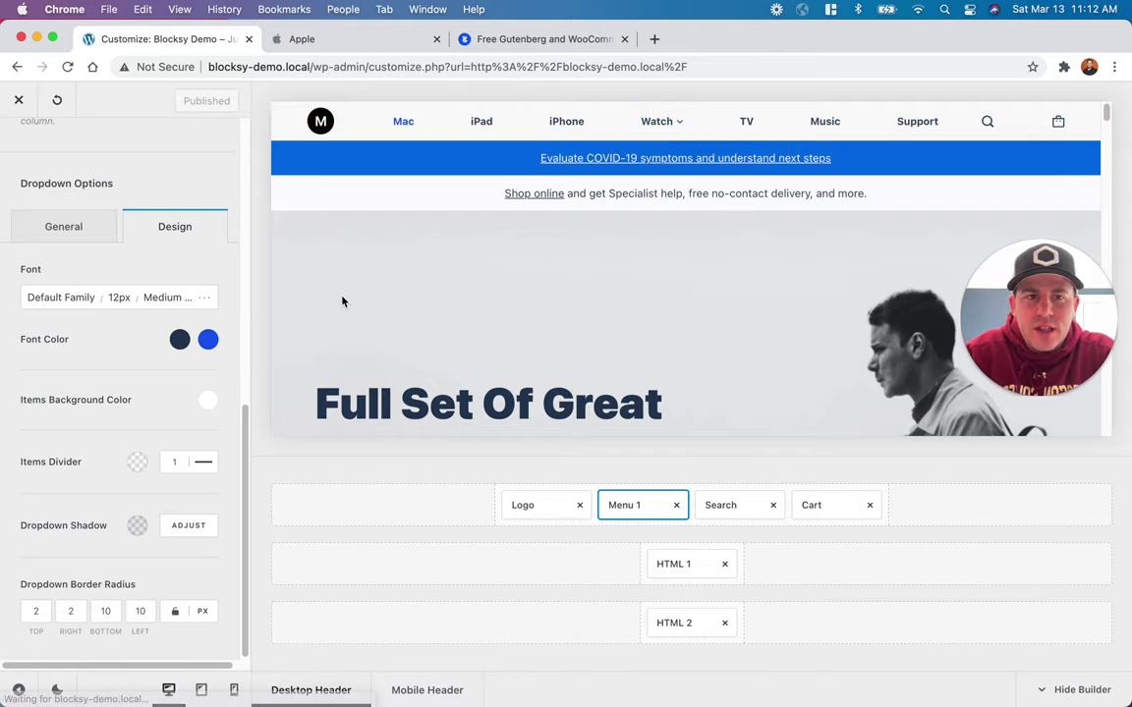
Step: Hide the settings sidebar and header builder to review the published header, and return to the start of Menu 1's settings
click(17, 690)
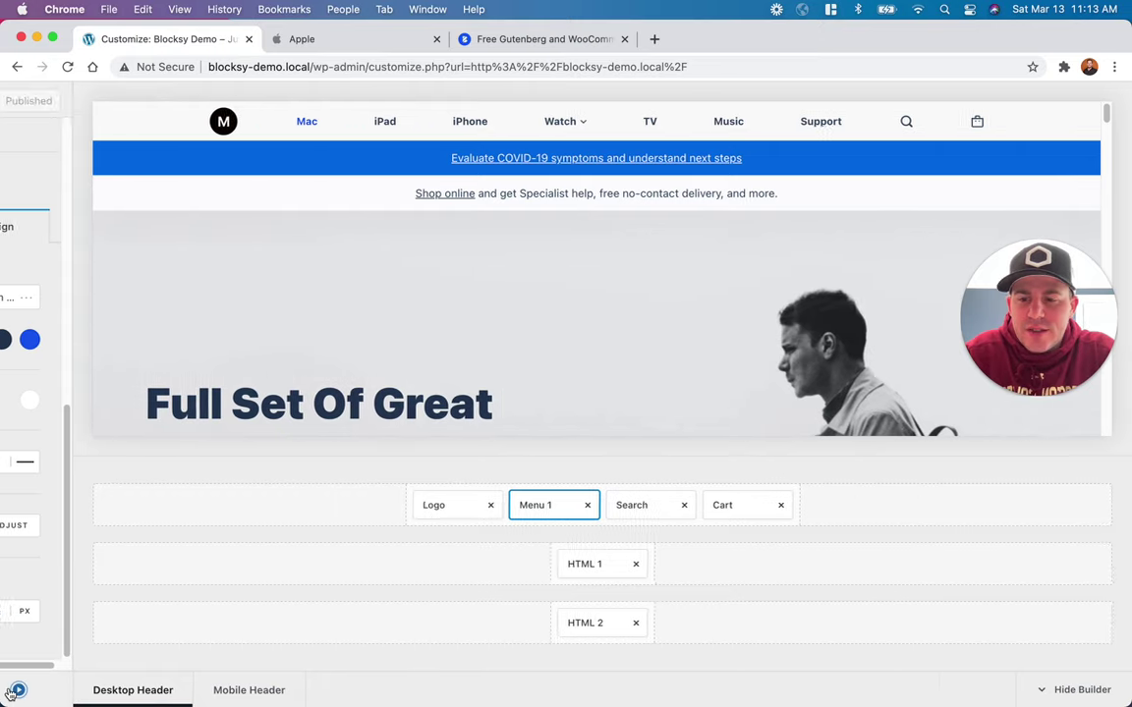
click(1077, 690)
mouse_move(524, 133)
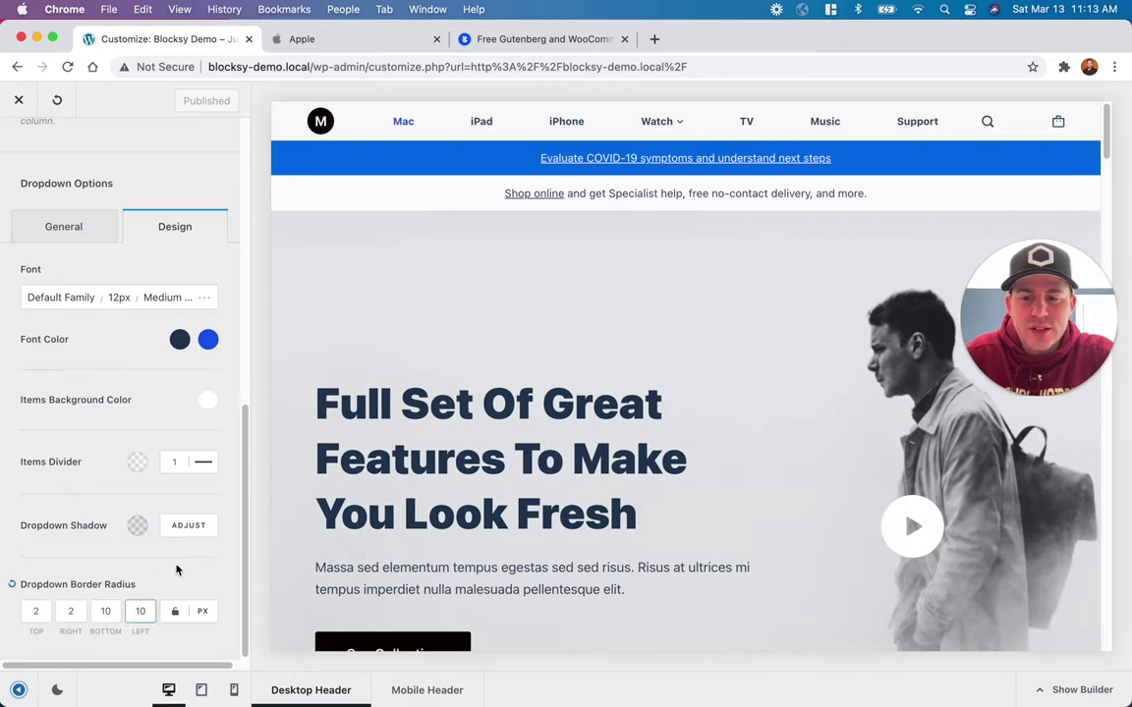
scroll(175, 346, up, 6)
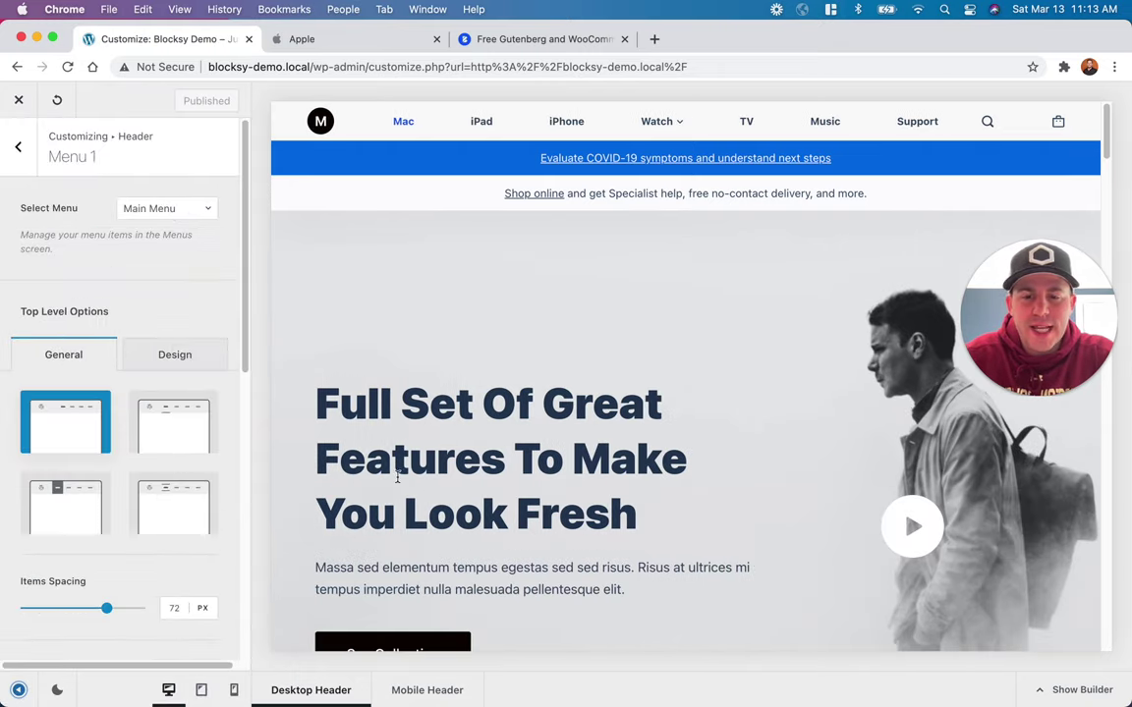
Step: Switch to the mobile header and show the builder along with the list of header elements
click(438, 692)
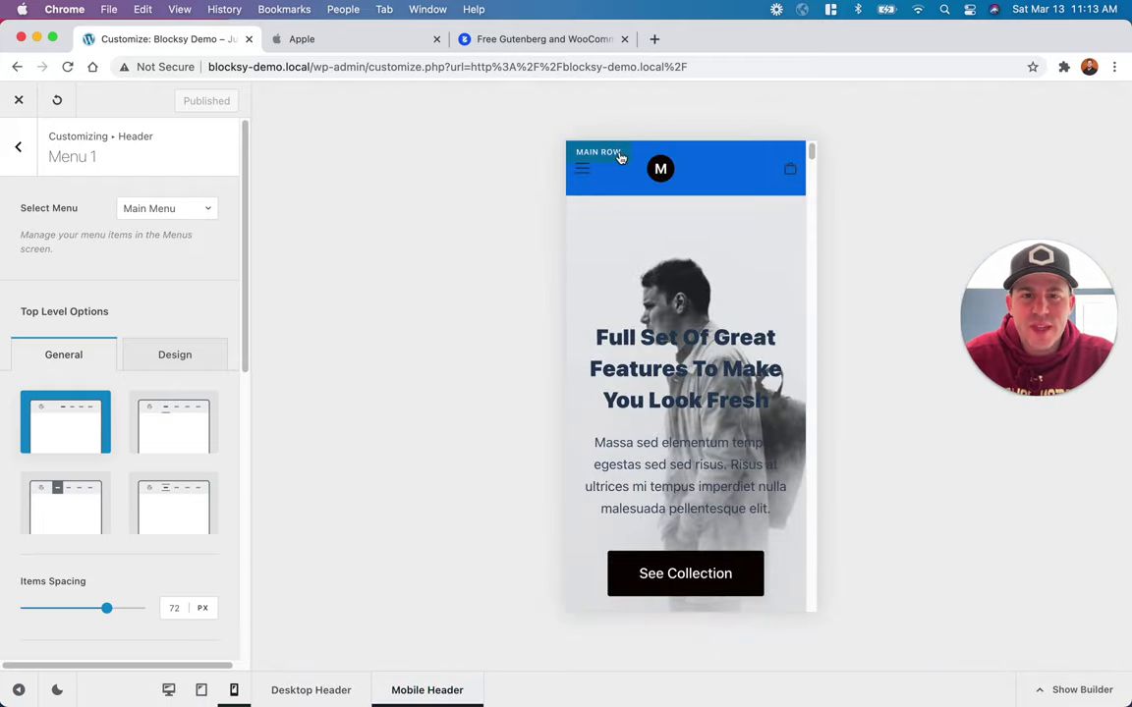
click(19, 149)
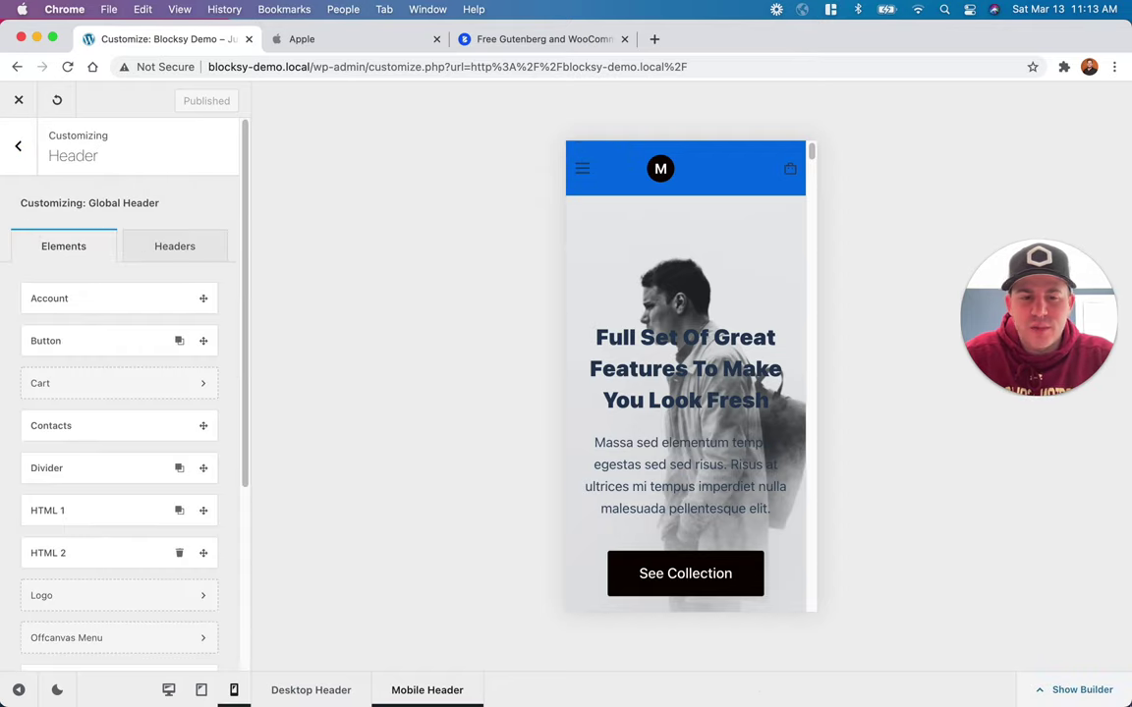
click(1084, 691)
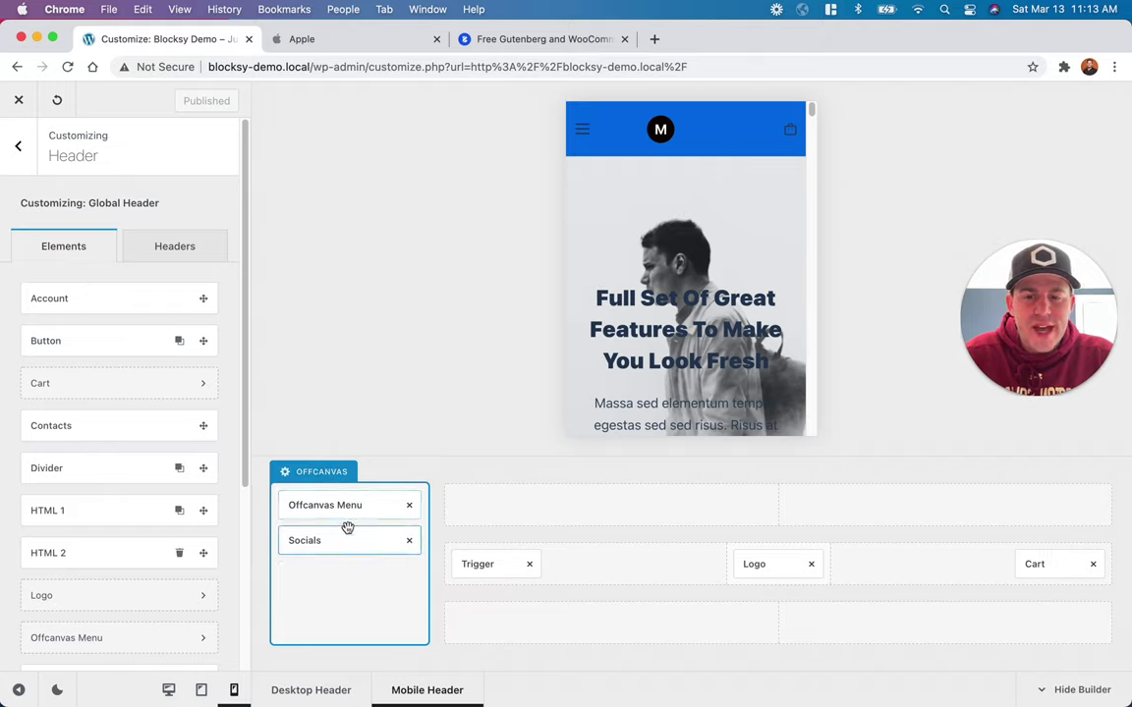
Step: View apple.com in iPhone X device emulation to examine its mobile header, and return to the Customizer
click(372, 44)
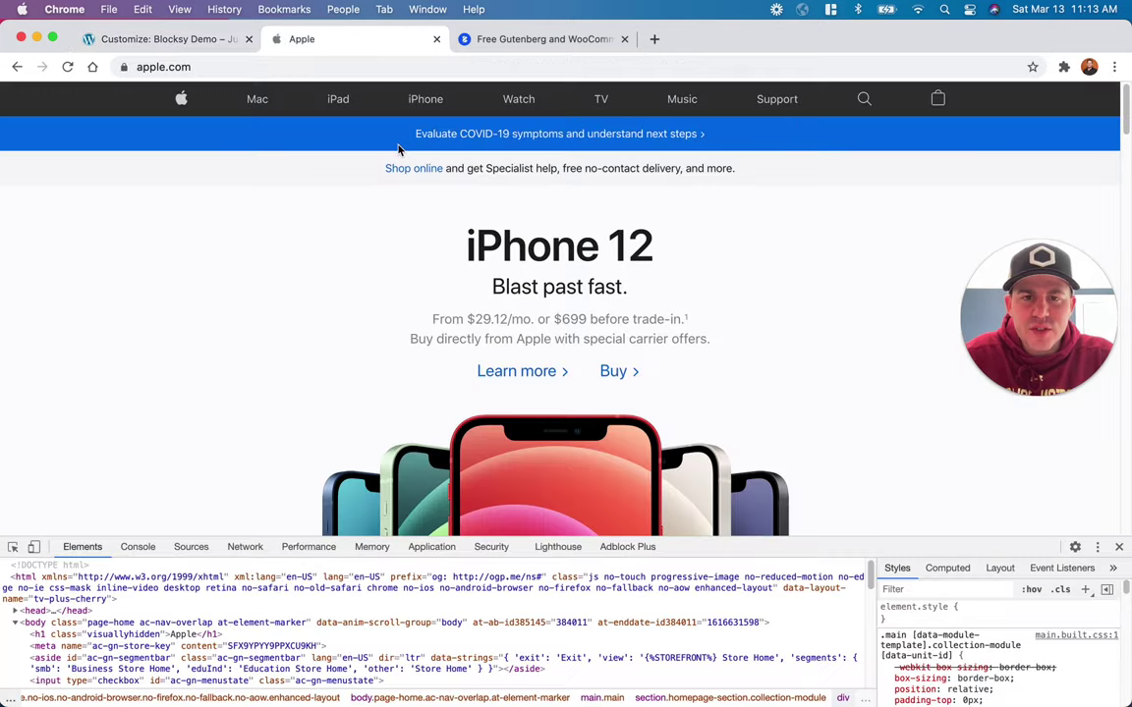
click(33, 546)
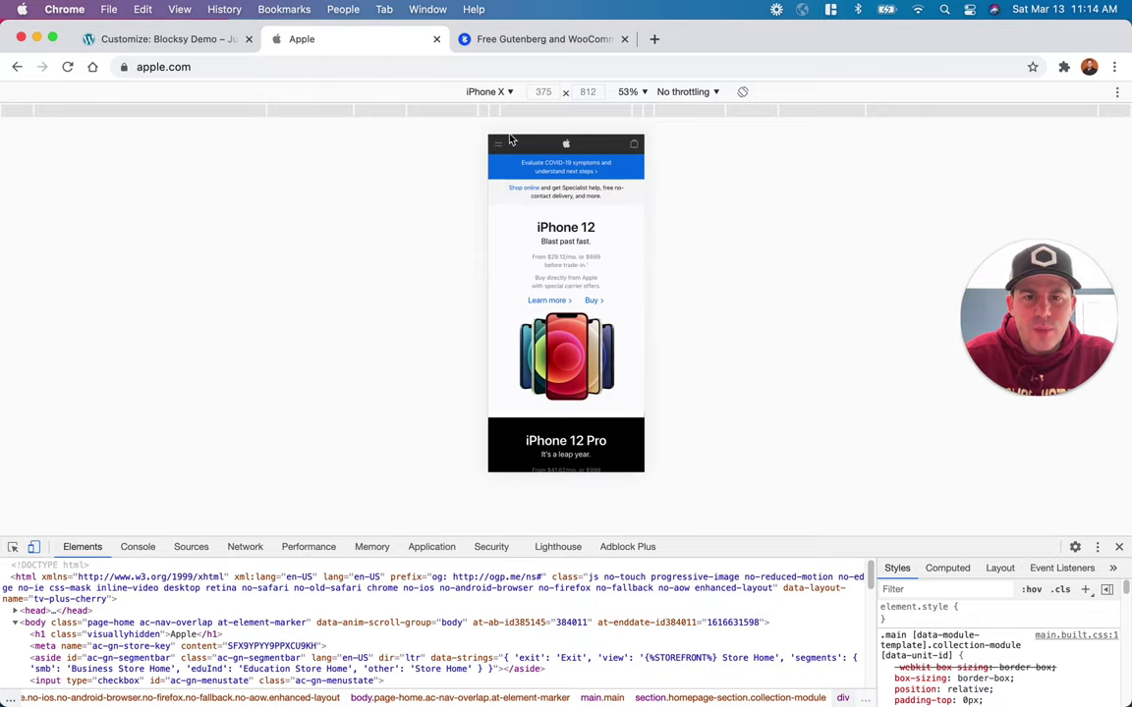
click(194, 45)
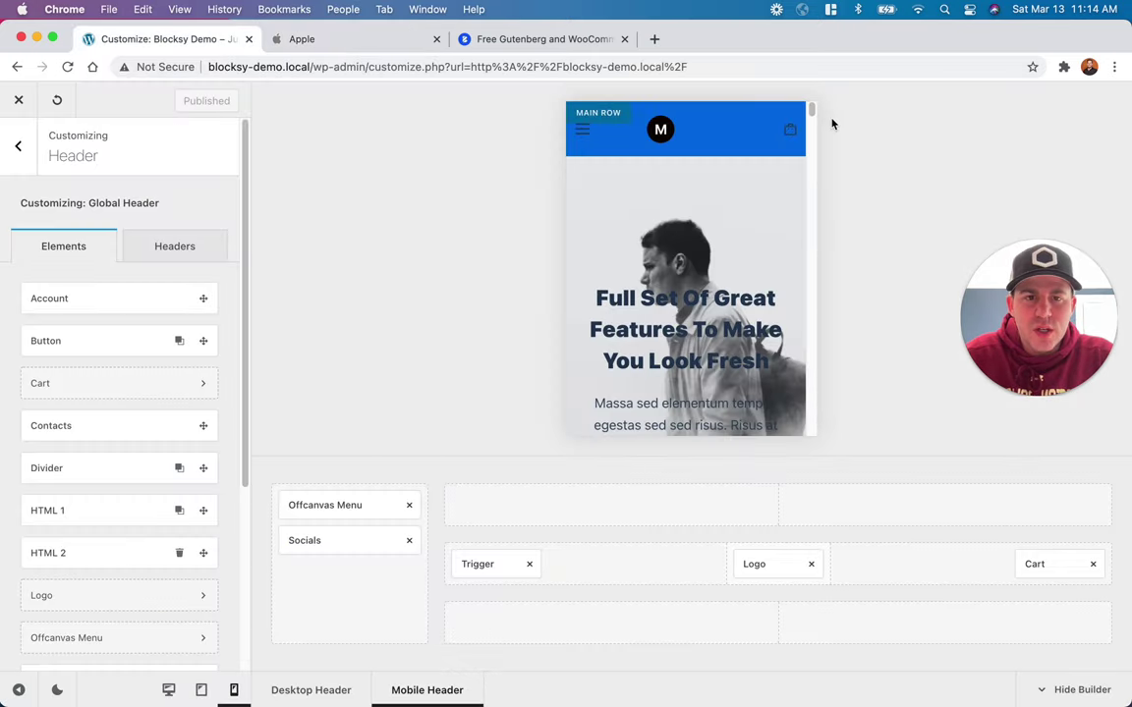
Step: Set the logo's right margin to 0 px for mobile, checking the desktop margin for comparison
click(772, 563)
click(180, 212)
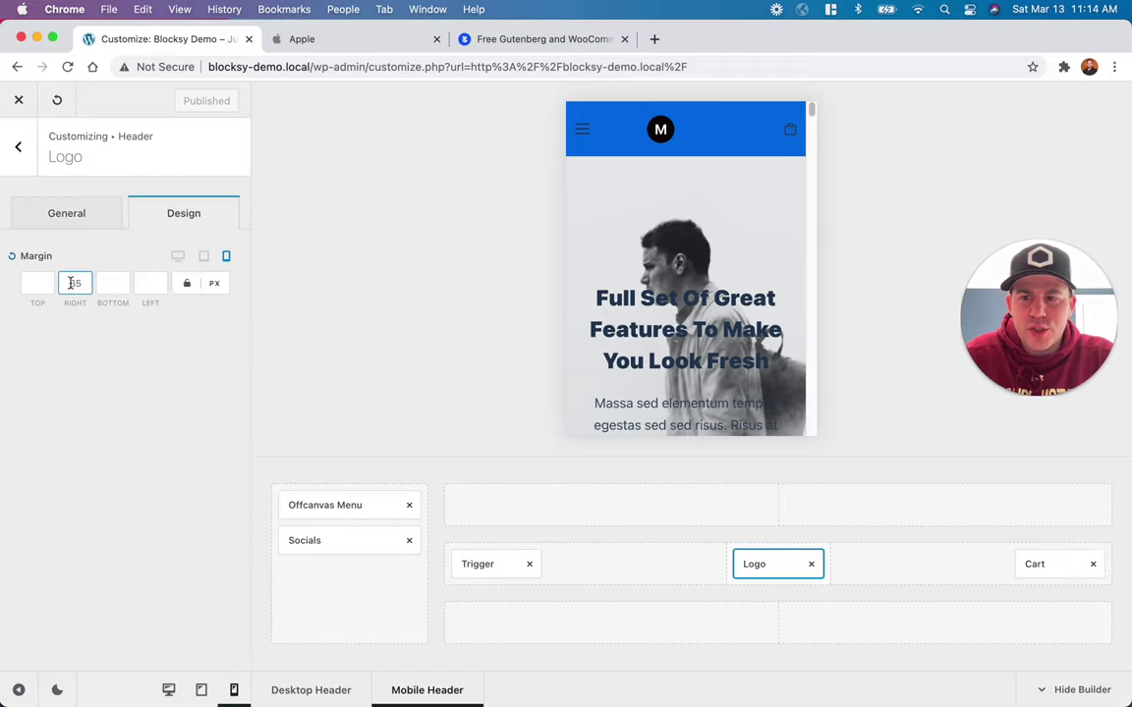
click(181, 264)
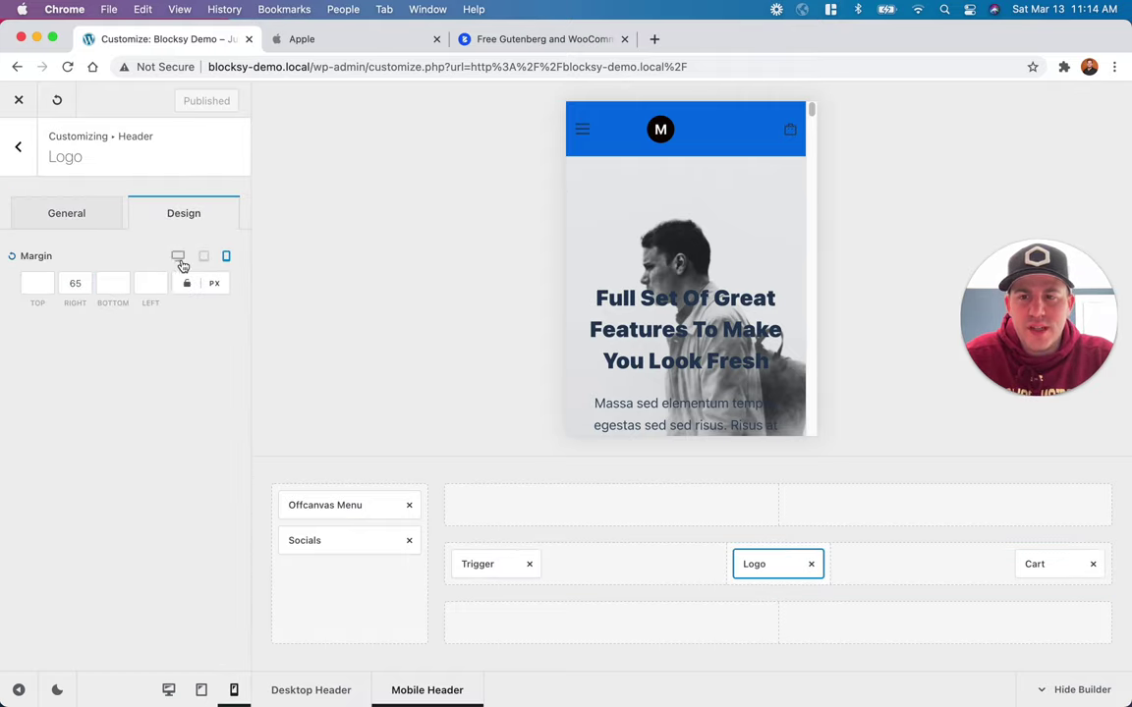
click(179, 259)
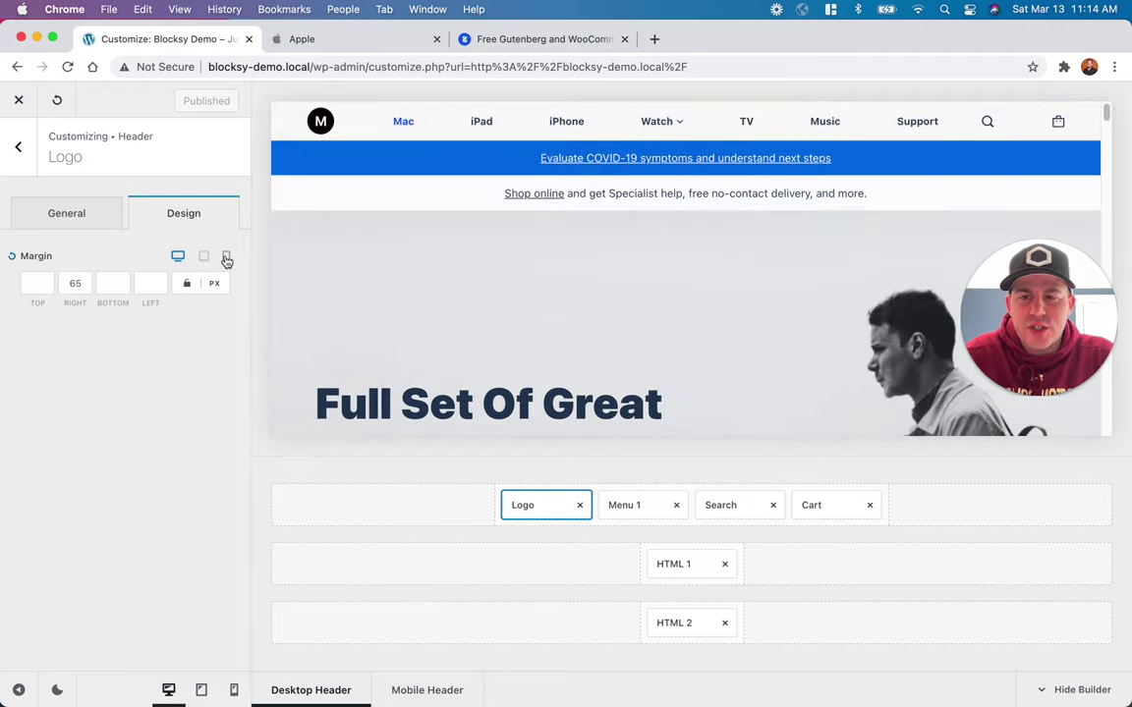
click(226, 258)
key(shift+Tab)
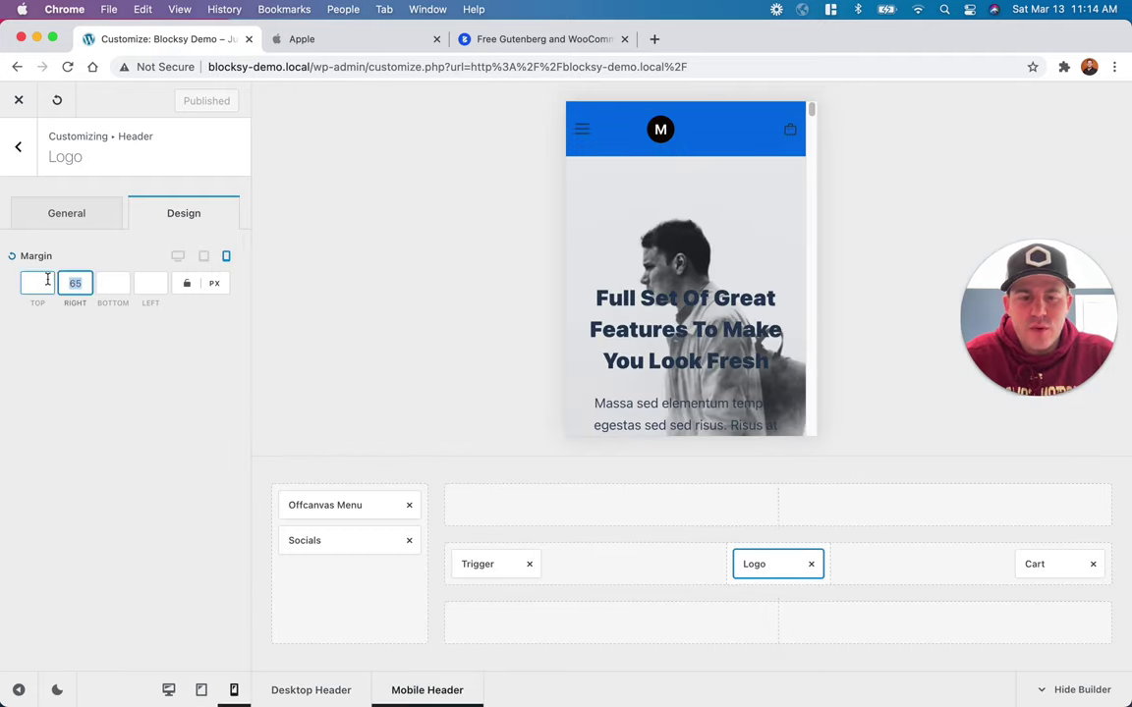
text(0)
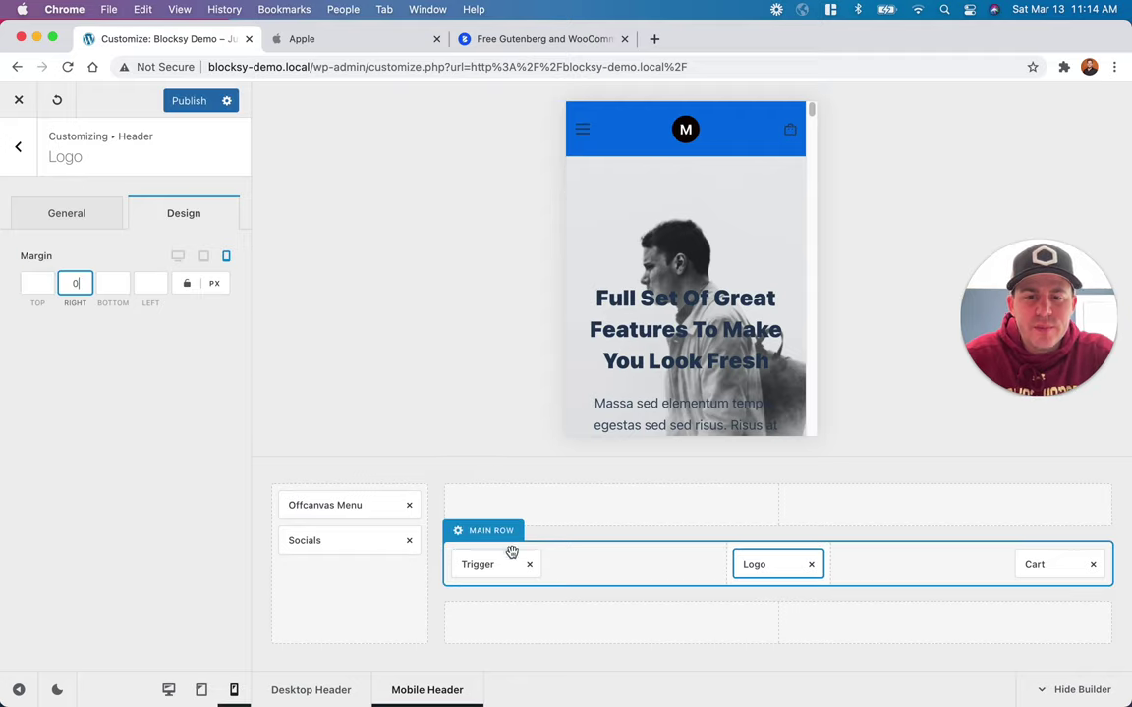
Step: Move the Logo, Trigger and Cart elements from the mobile header's main row to the matching places in the top row
drag(776, 564, 777, 505)
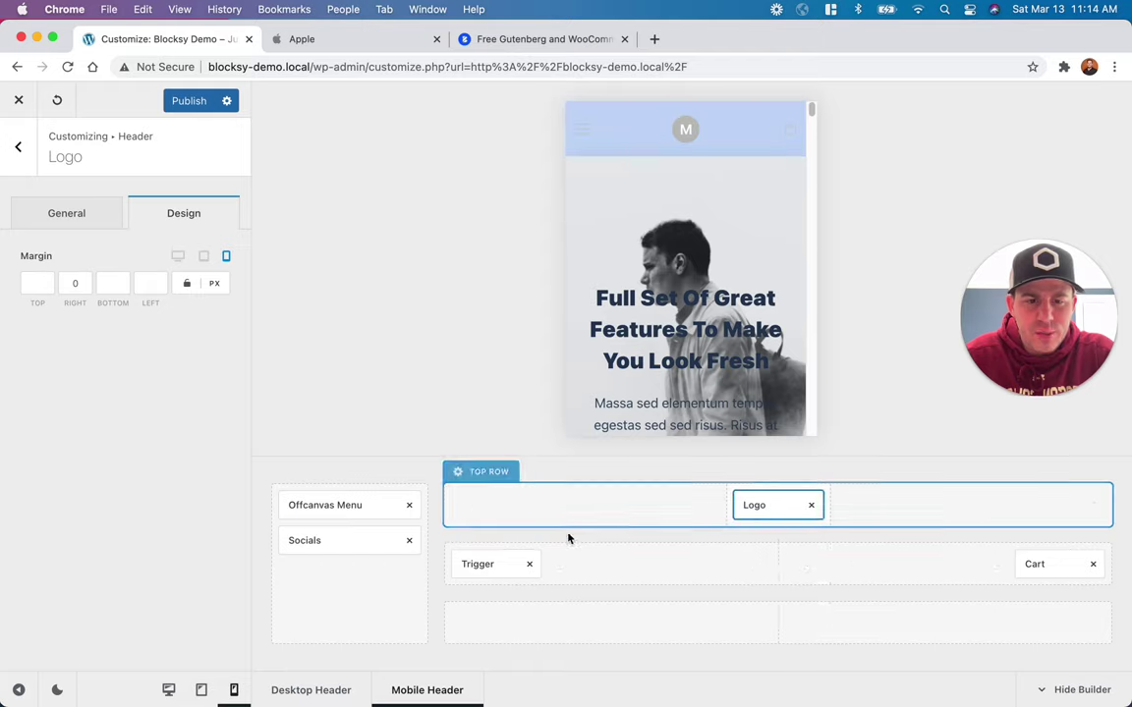
drag(496, 564, 506, 504)
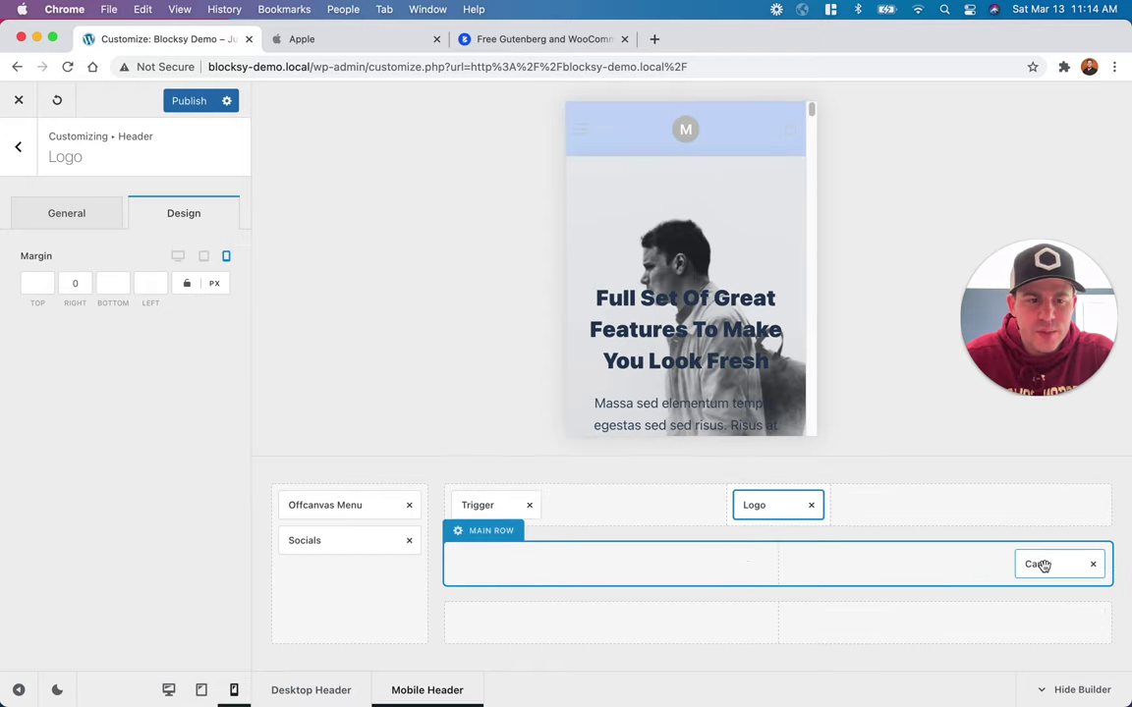
drag(1044, 566, 1037, 505)
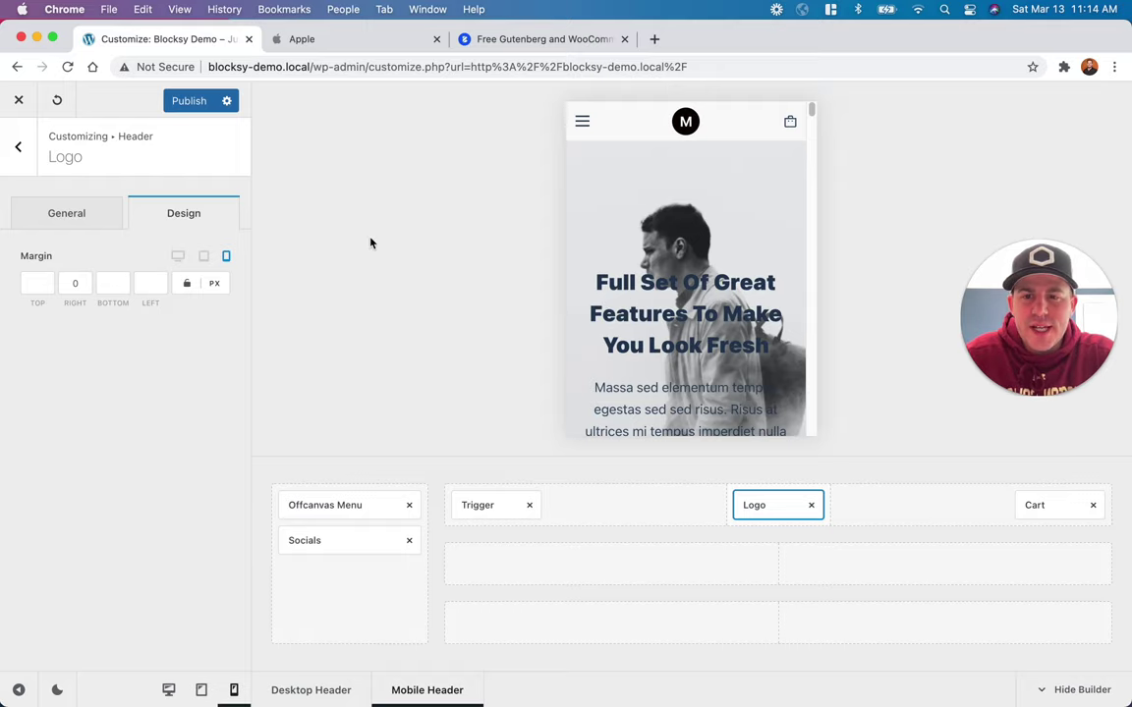
Step: Following the desktop layout, add HTML 1 to the center of the mobile header's main row and HTML 2 to the bottom row's center
click(168, 690)
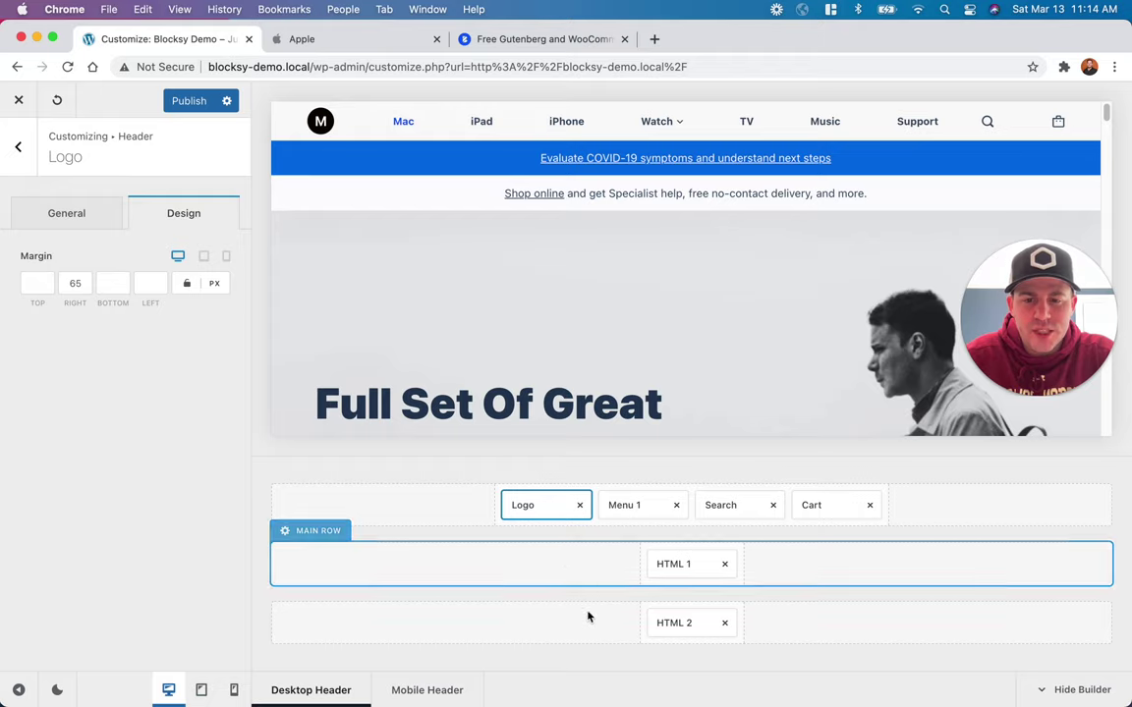
click(411, 688)
click(14, 162)
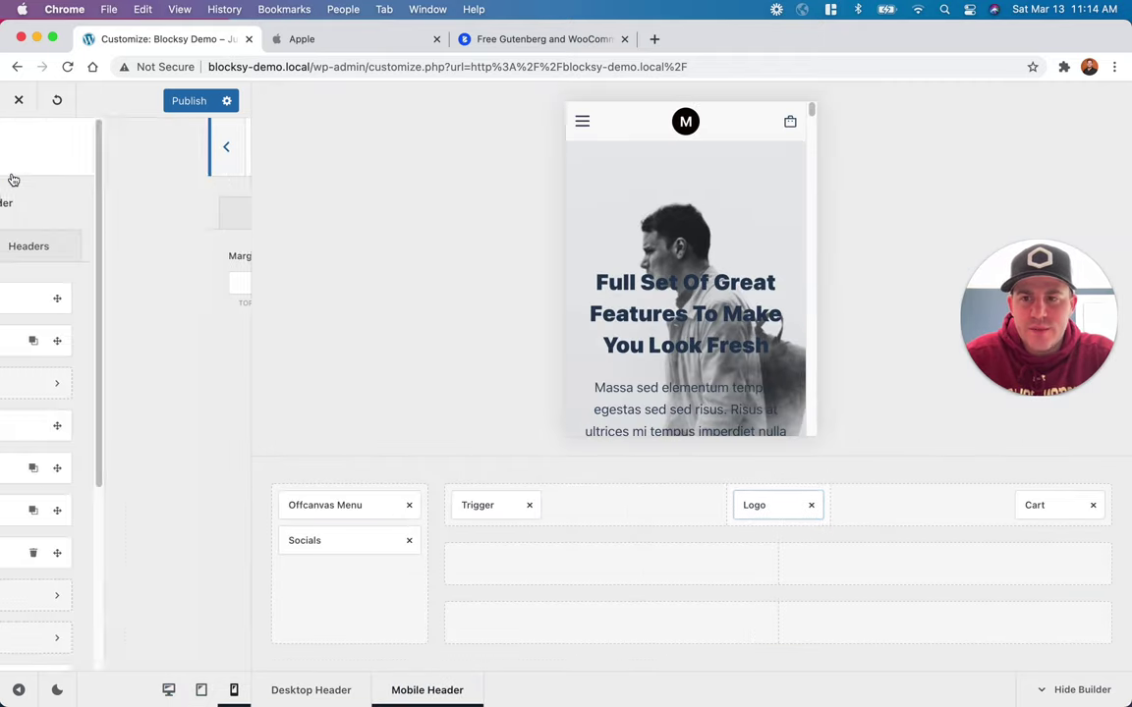
drag(83, 510, 796, 567)
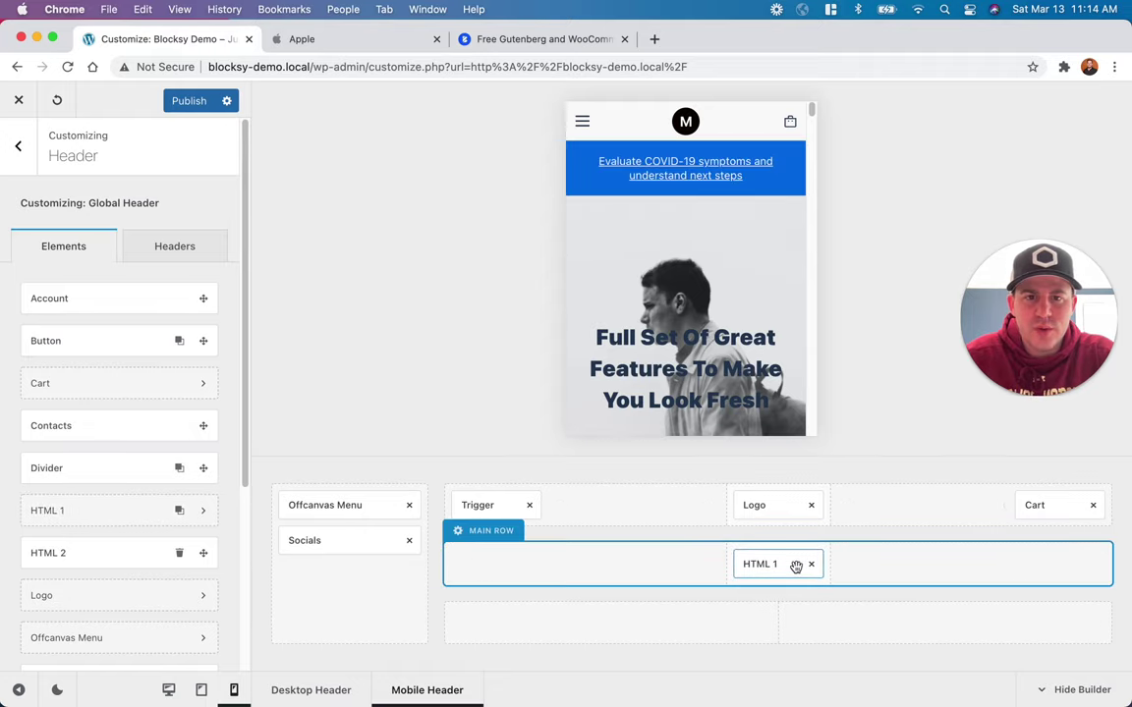
drag(66, 553, 776, 622)
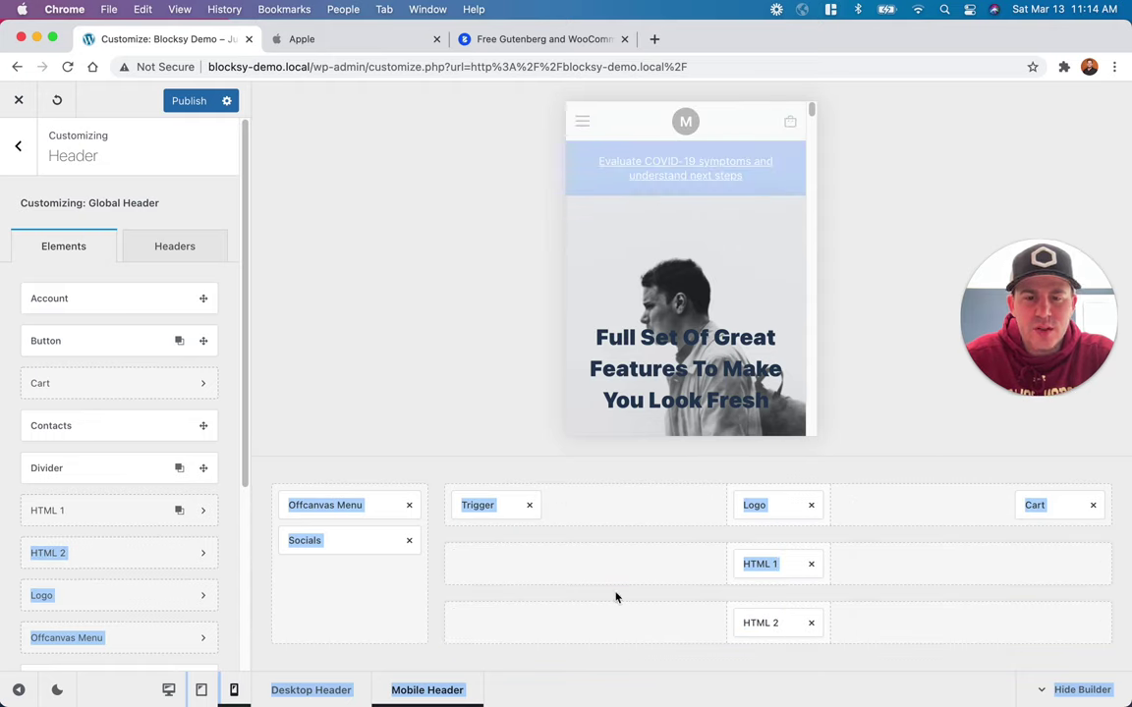
scroll(738, 297, down, 5)
scroll(739, 303, up, 5)
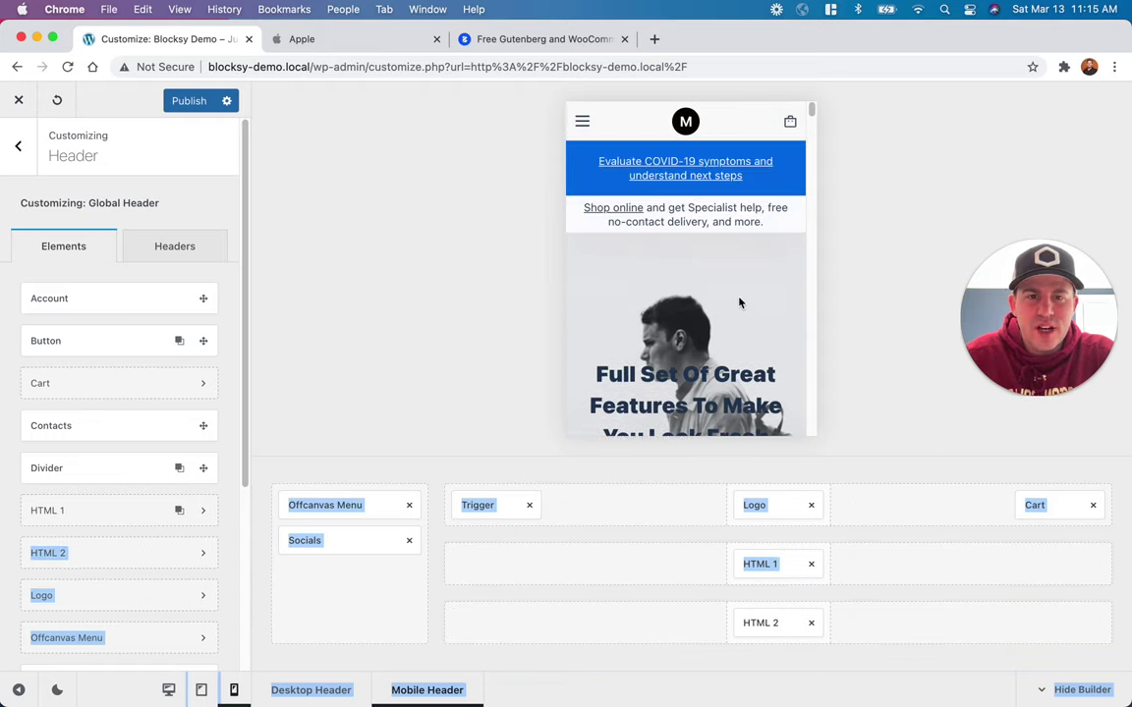
click(655, 539)
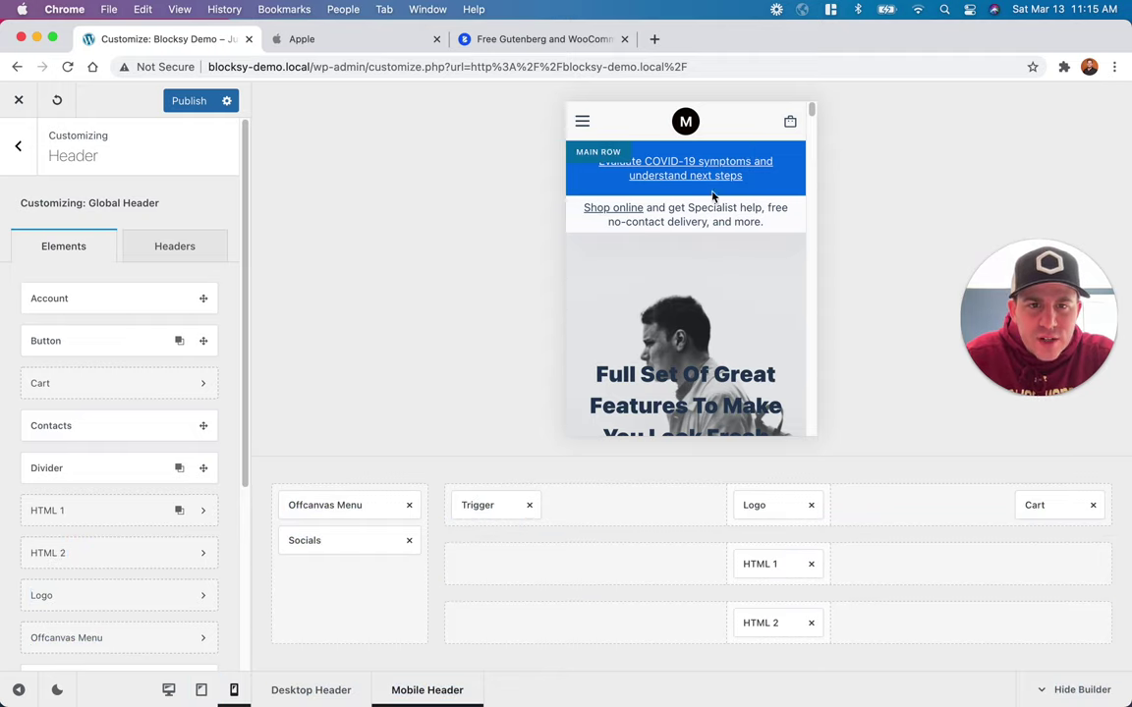
Step: Set the minimum height of the mobile header's main and bottom rows to 50 px, checking the top row's setting for comparison
click(481, 535)
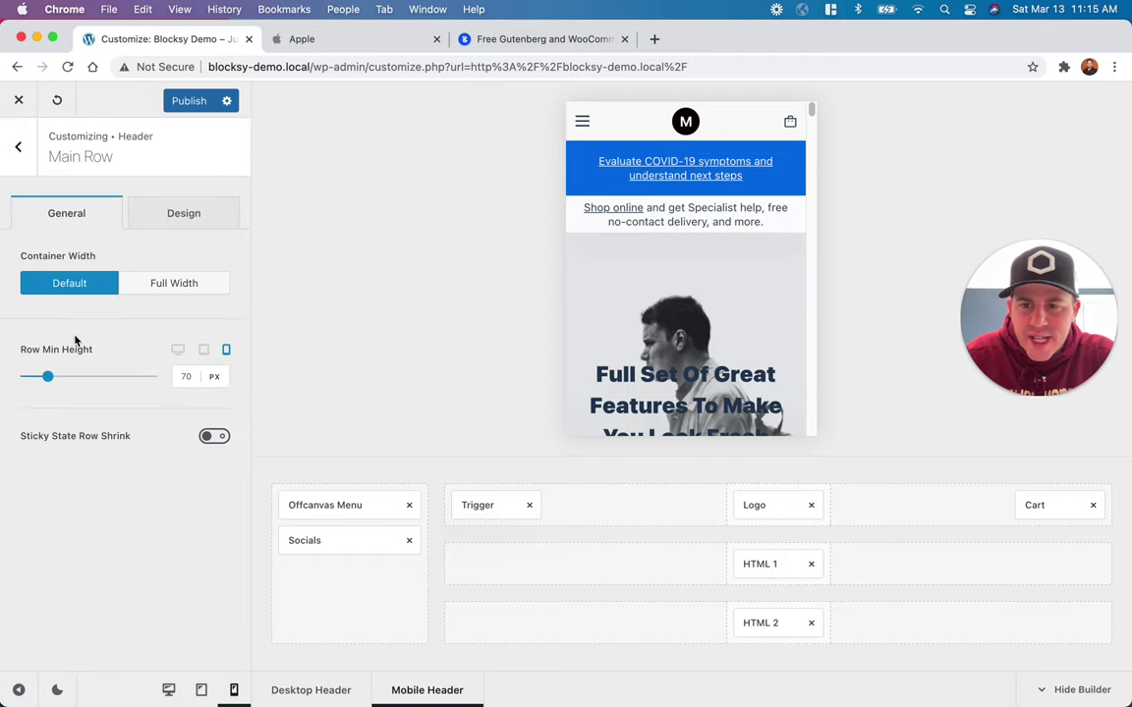
click(179, 377)
text(50)
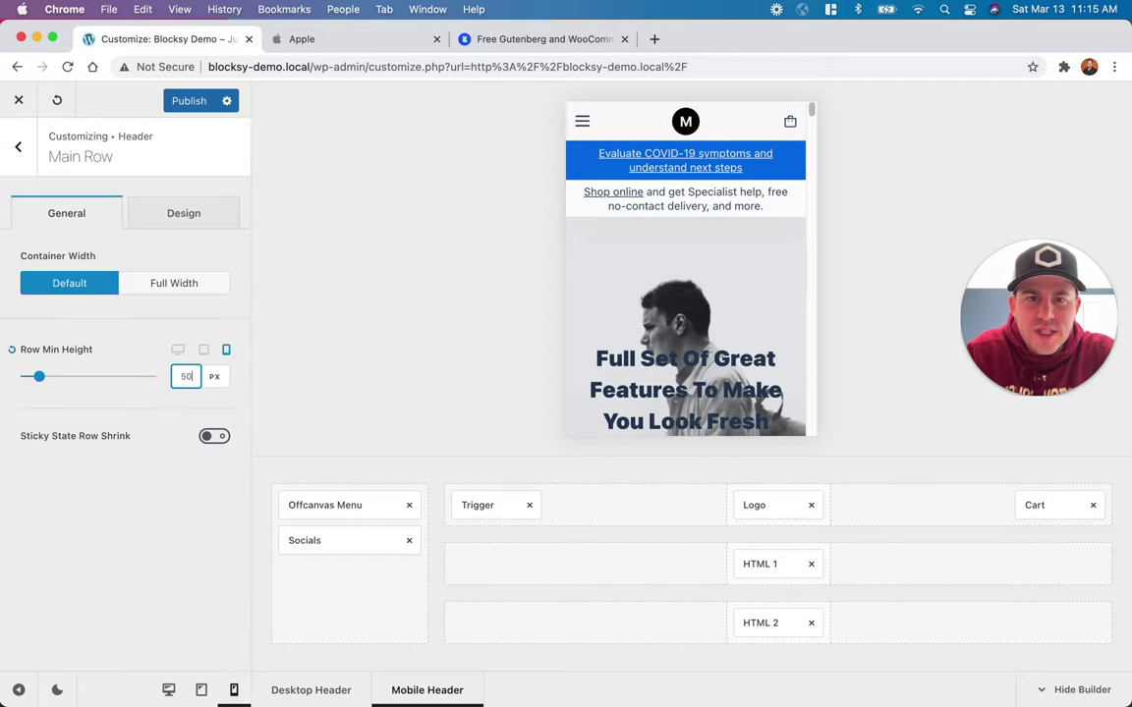
click(518, 601)
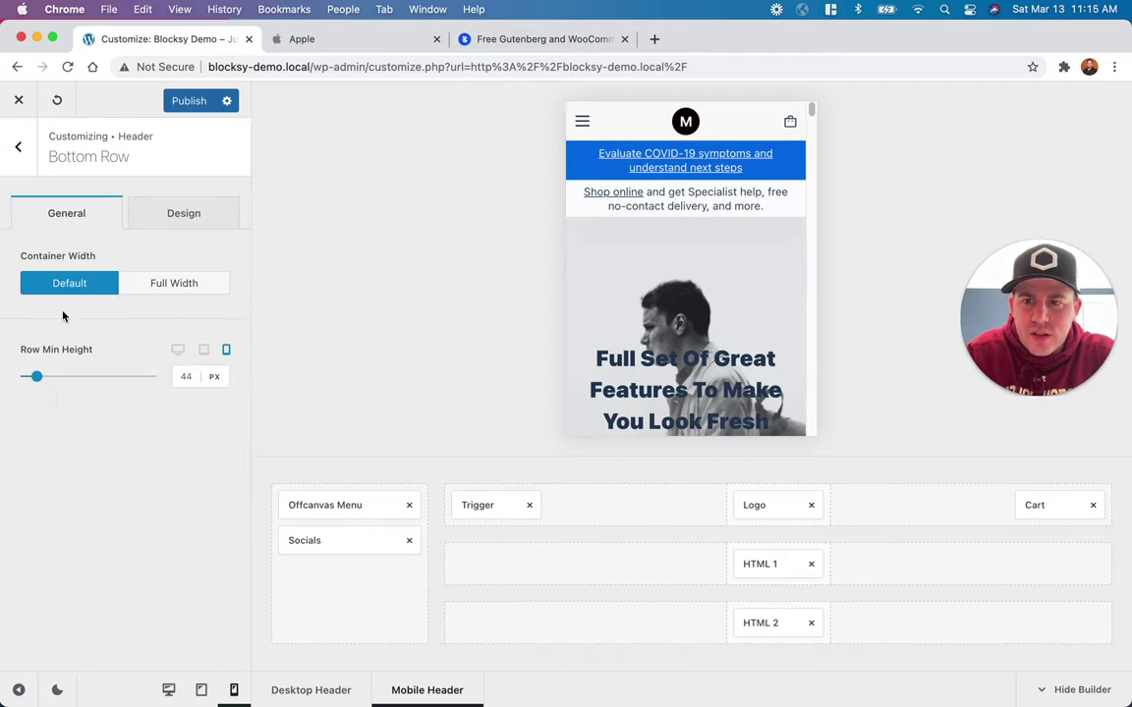
double_click(188, 375)
text(50)
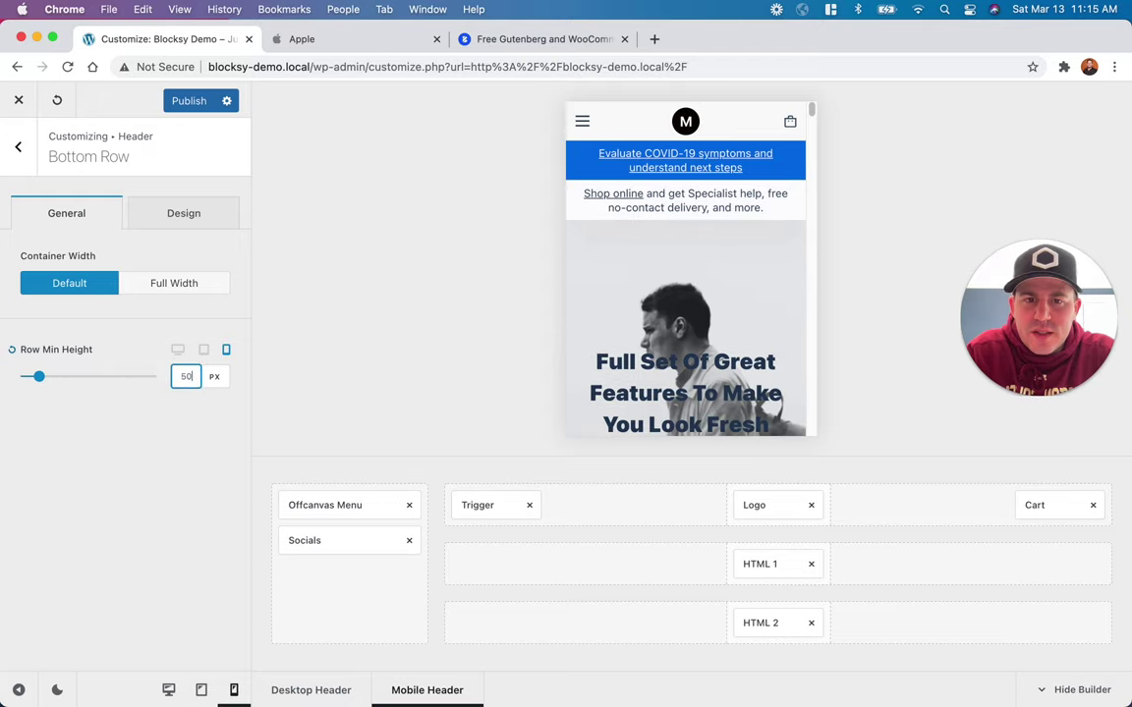
click(458, 471)
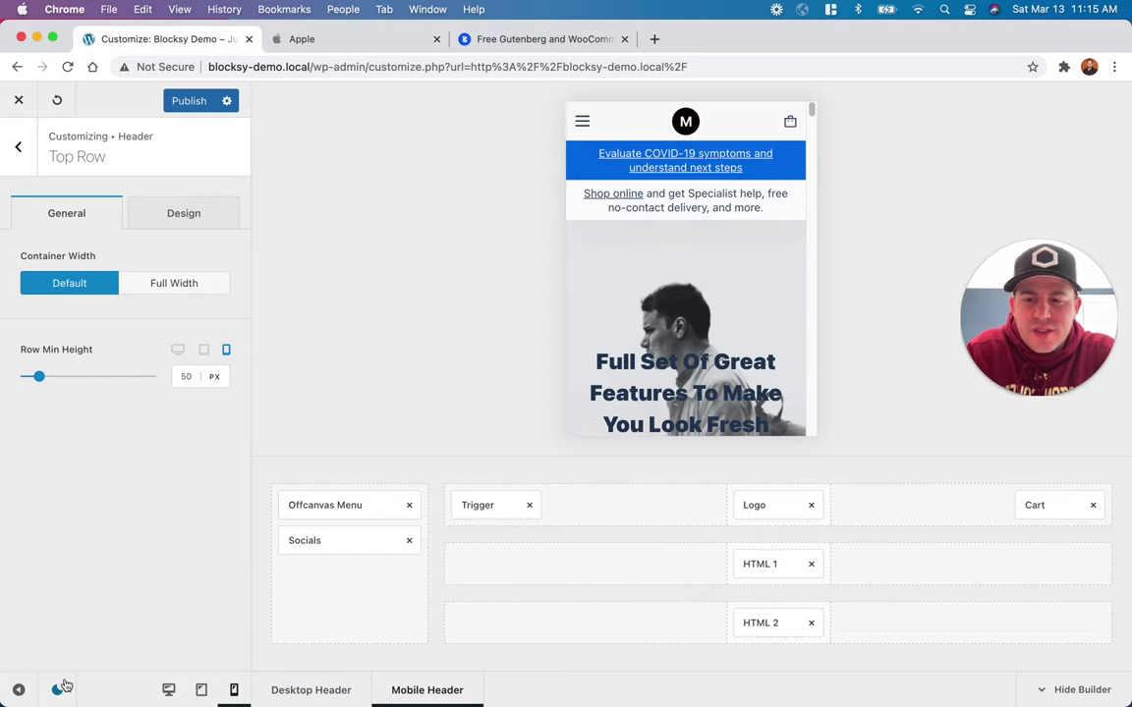
Step: Preview the mobile header while scrolling the page, and open the off-canvas panel to examine its menu items and social icons
click(19, 690)
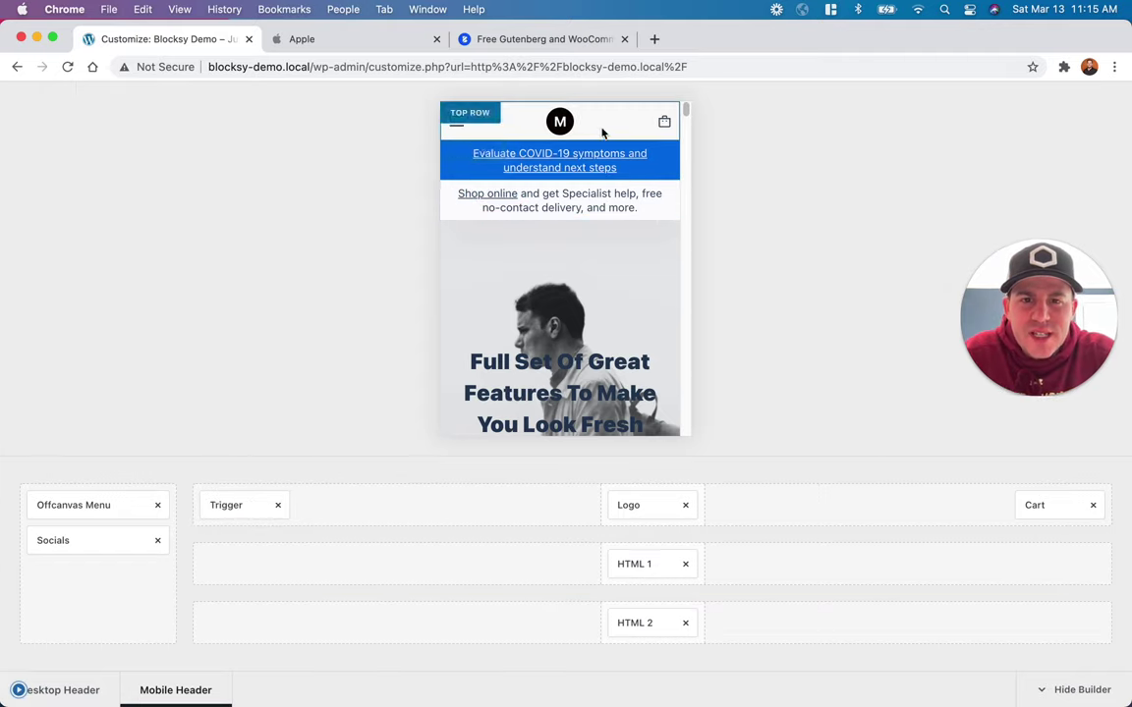
scroll(610, 266, down, 3)
scroll(611, 266, up, 4)
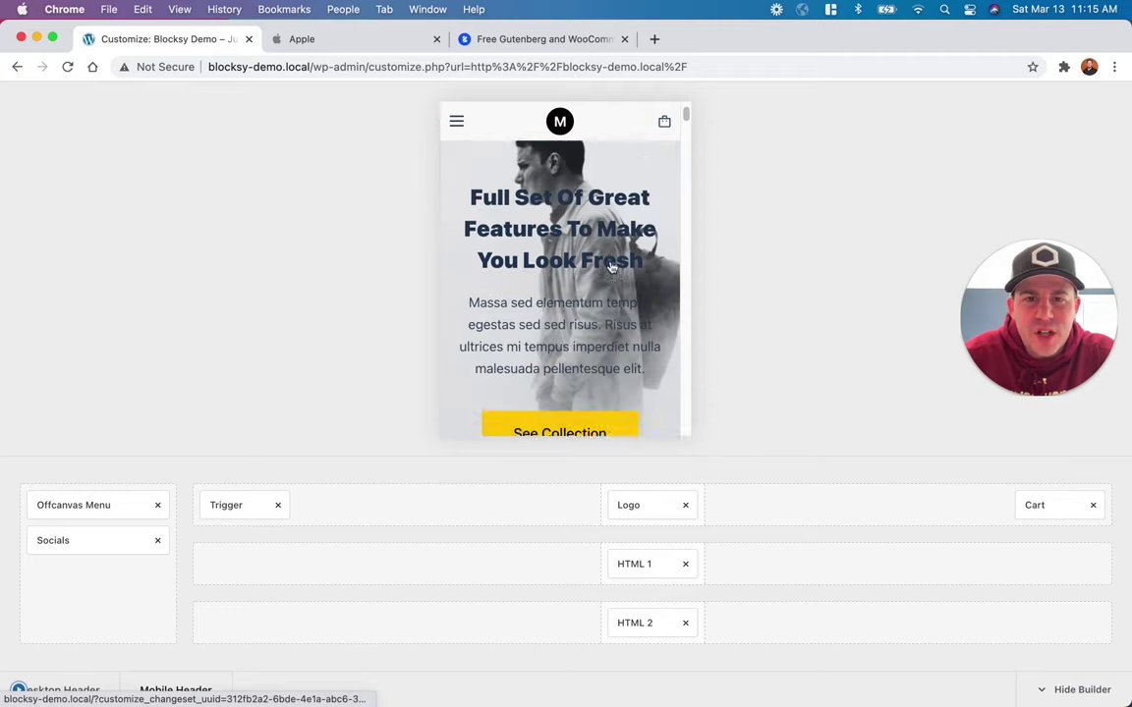
click(457, 131)
scroll(534, 357, down, 5)
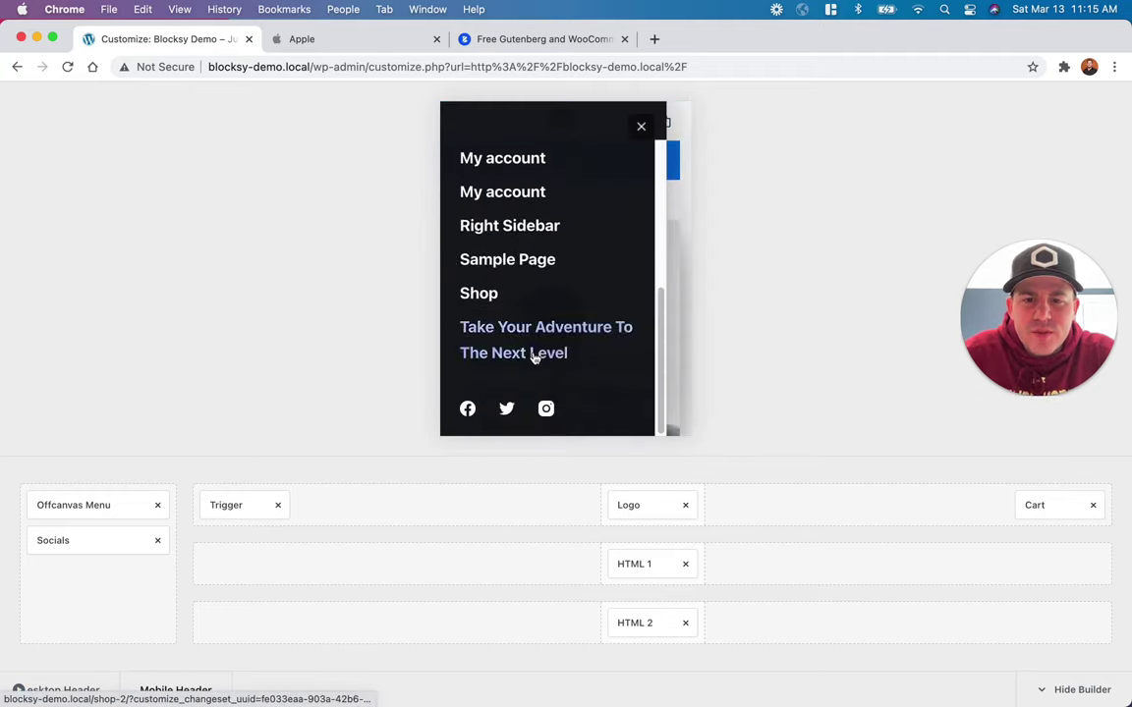
scroll(534, 357, up, 5)
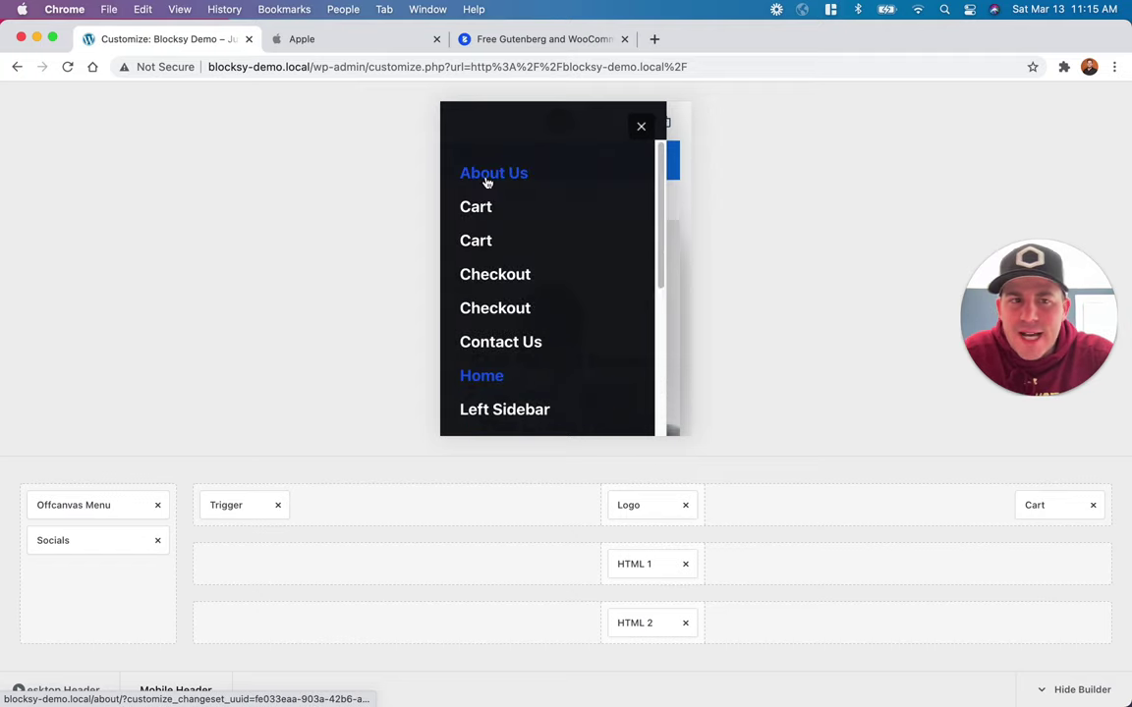
scroll(541, 220, down, 1)
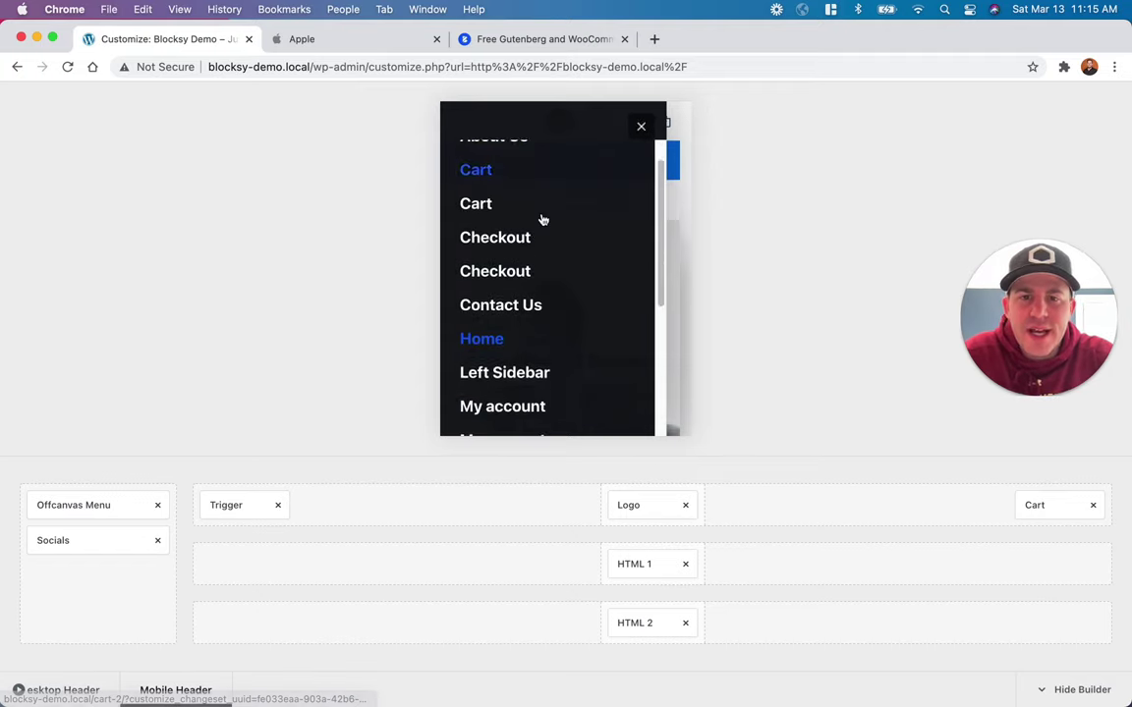
scroll(543, 220, up, 1)
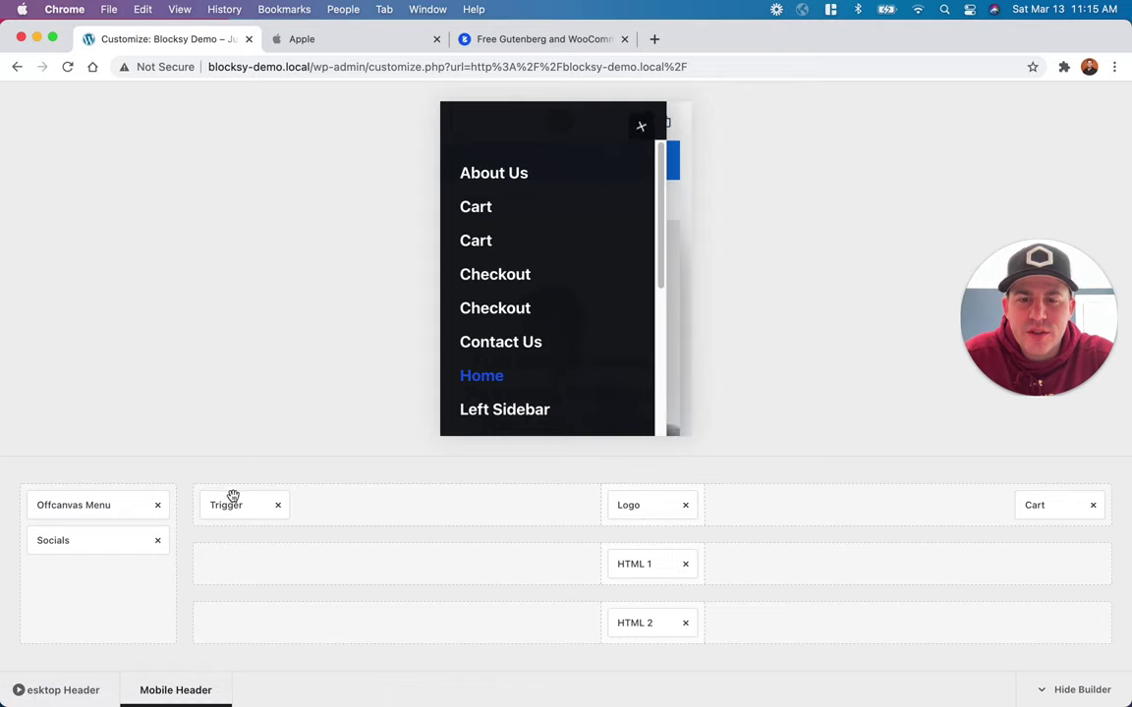
Step: Assign Main Menu to the Offcanvas Menu element
click(415, 523)
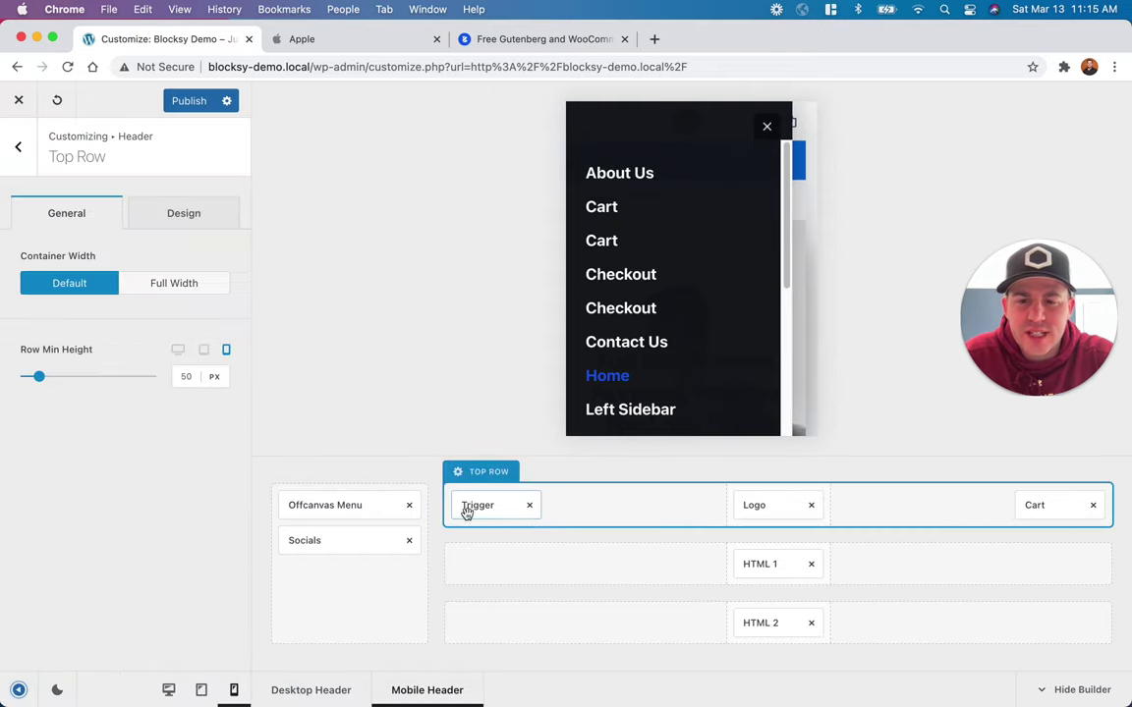
click(371, 506)
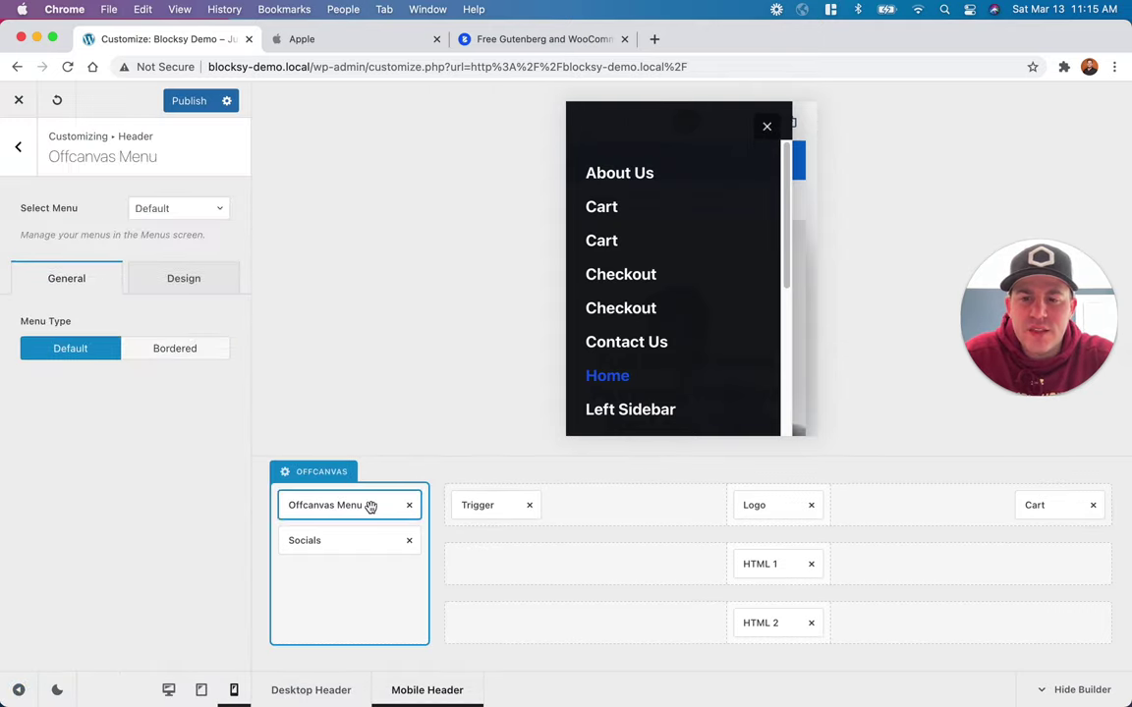
click(168, 207)
click(172, 299)
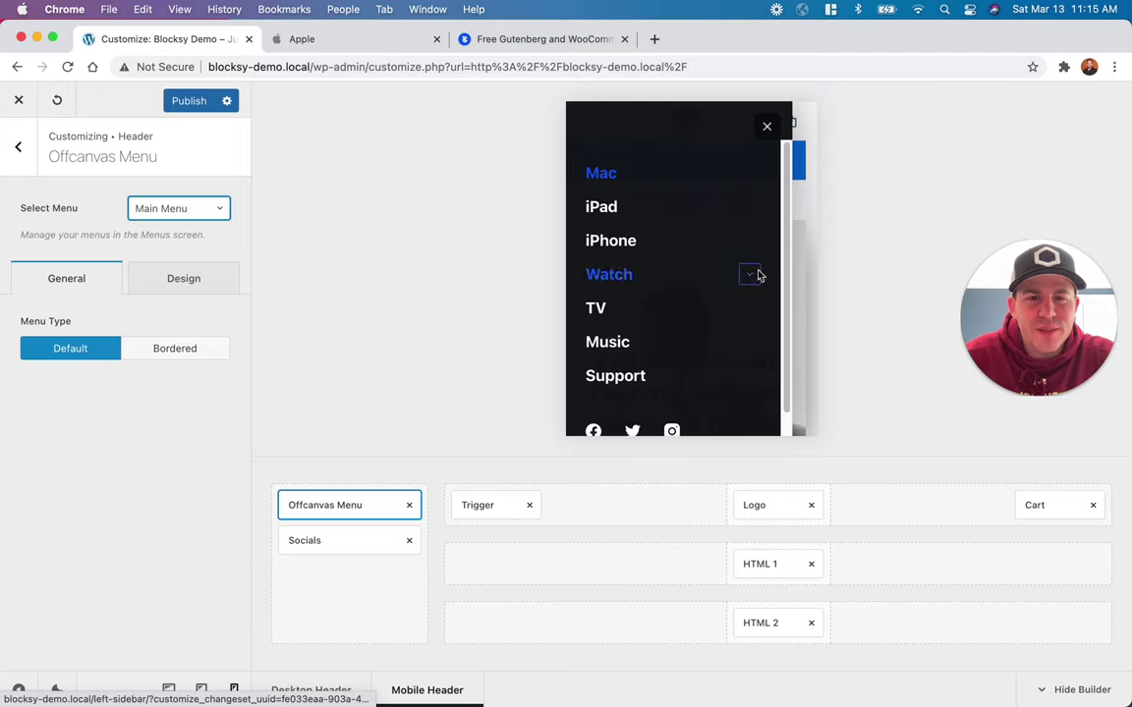
Step: Remove the Socials element from the off-canvas area and check the panel in a full-height preview
click(19, 690)
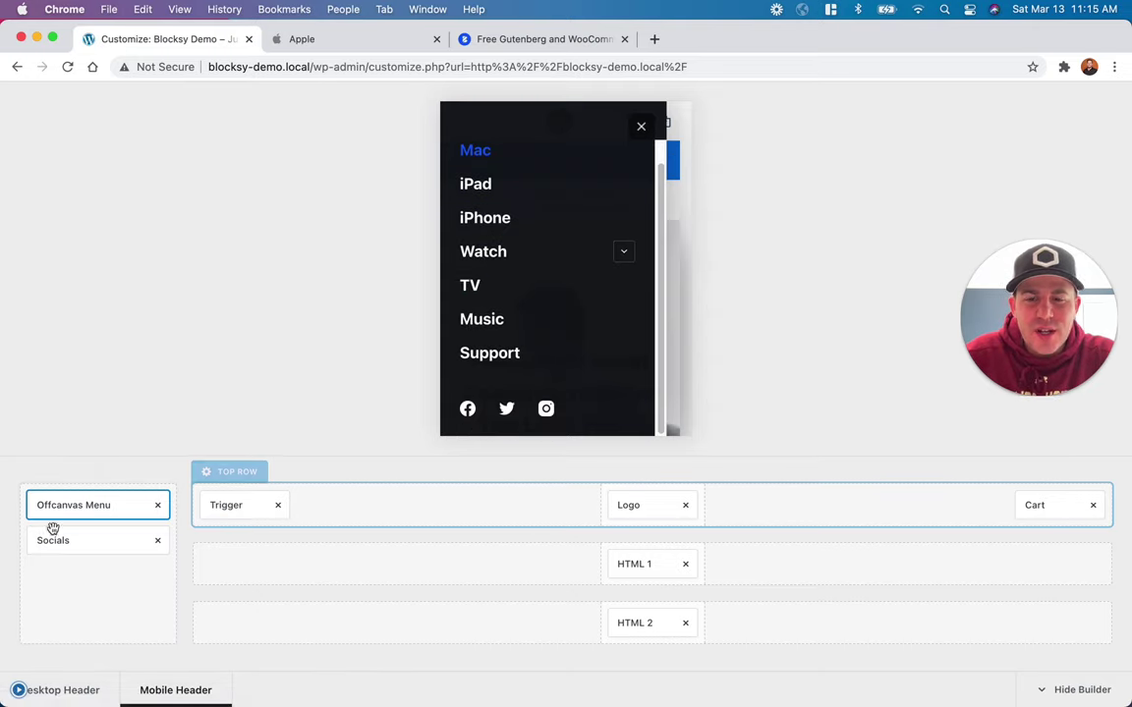
click(157, 542)
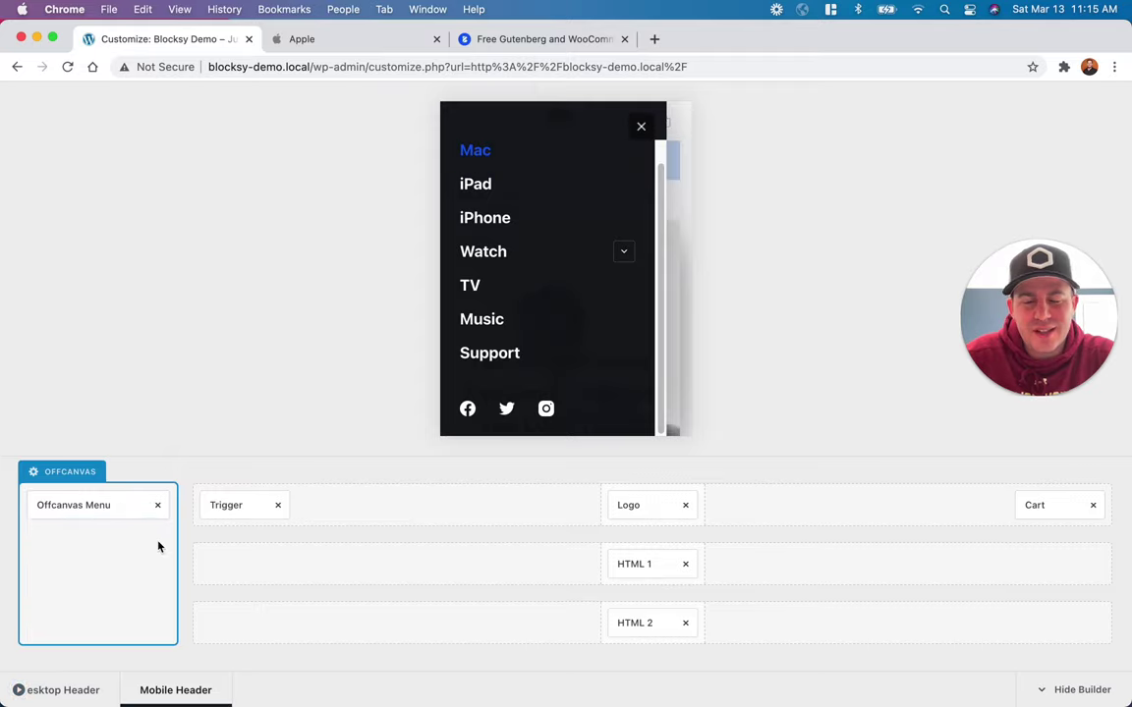
click(1045, 689)
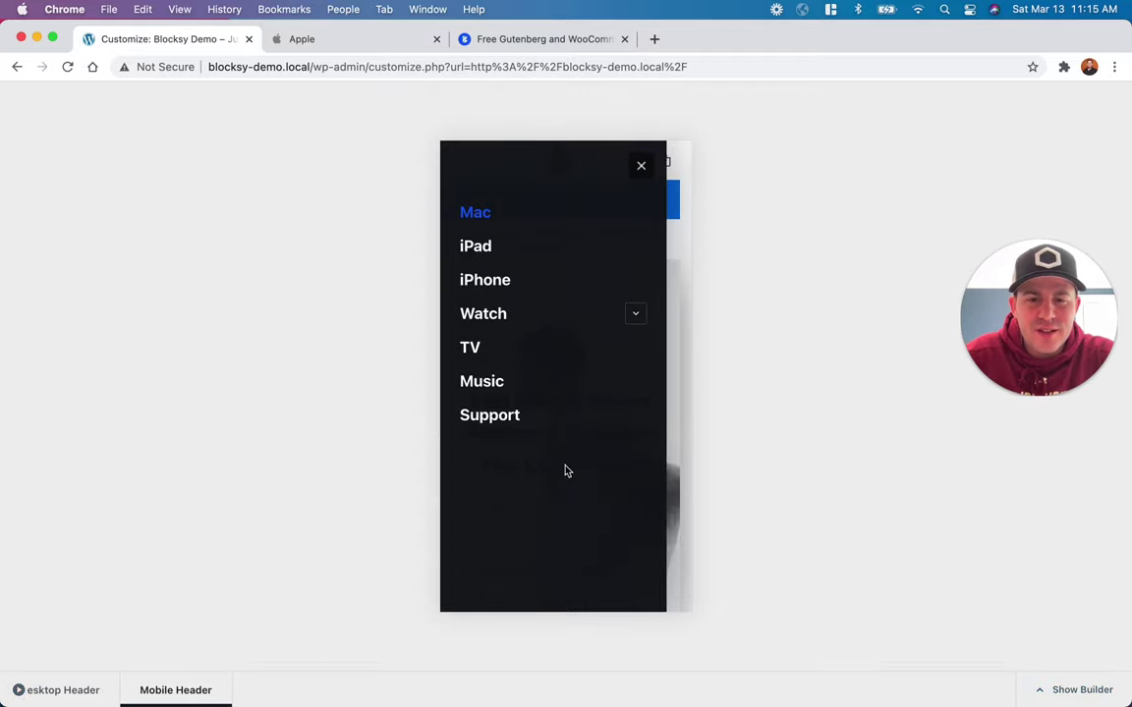
click(640, 167)
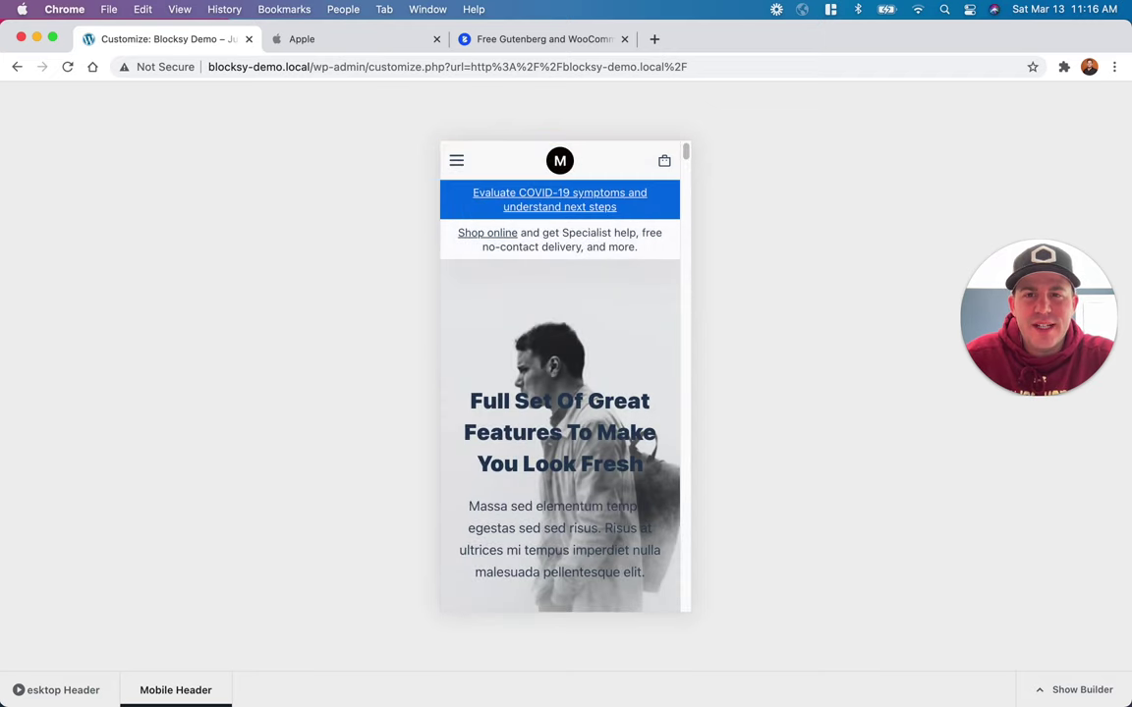
Step: Compare the mobile header with Apple's mobile site, and test the off-canvas menu by expanding and collapsing the Watch submenu
click(314, 39)
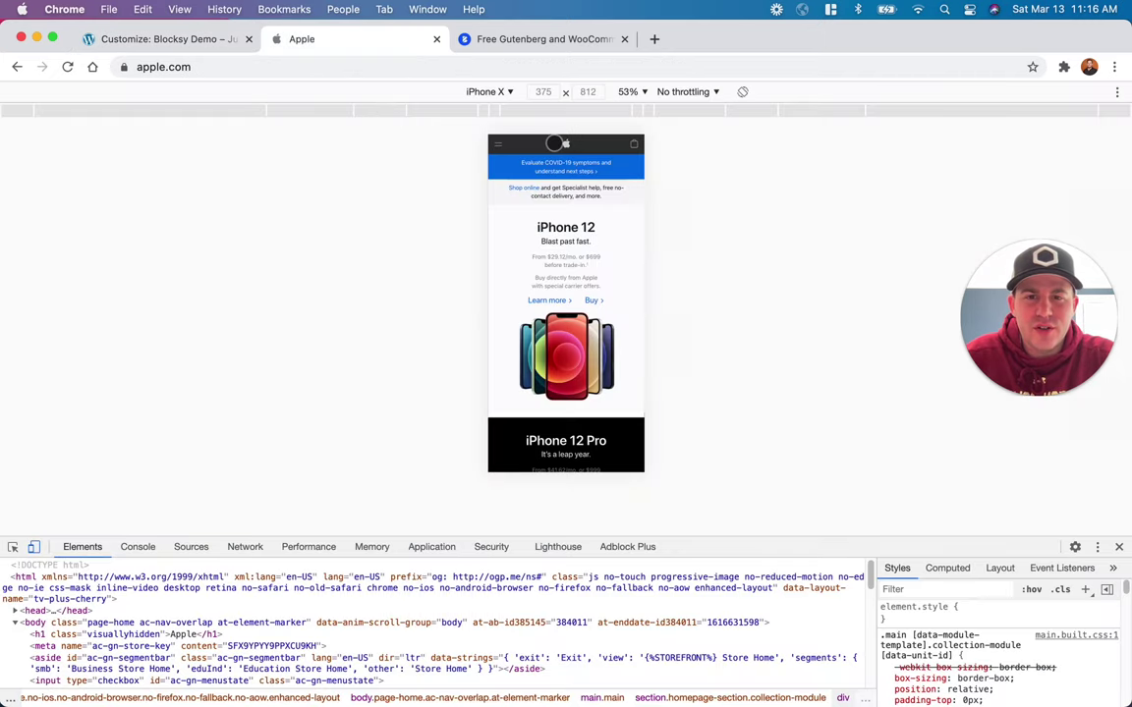
click(187, 41)
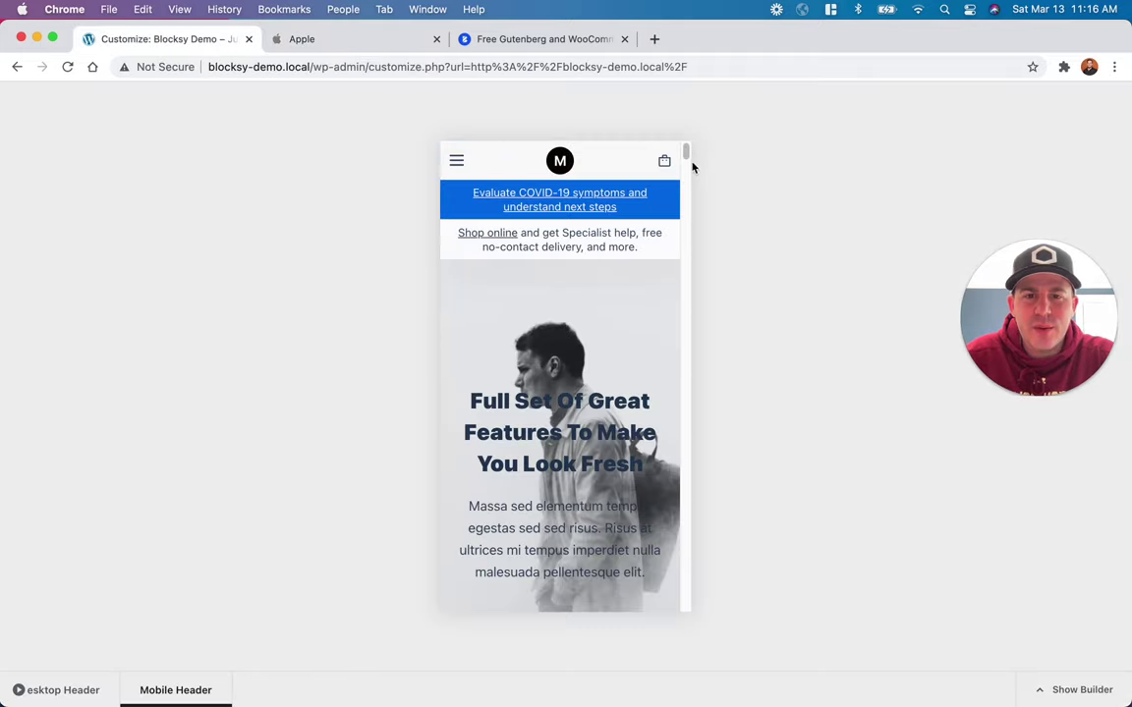
click(457, 169)
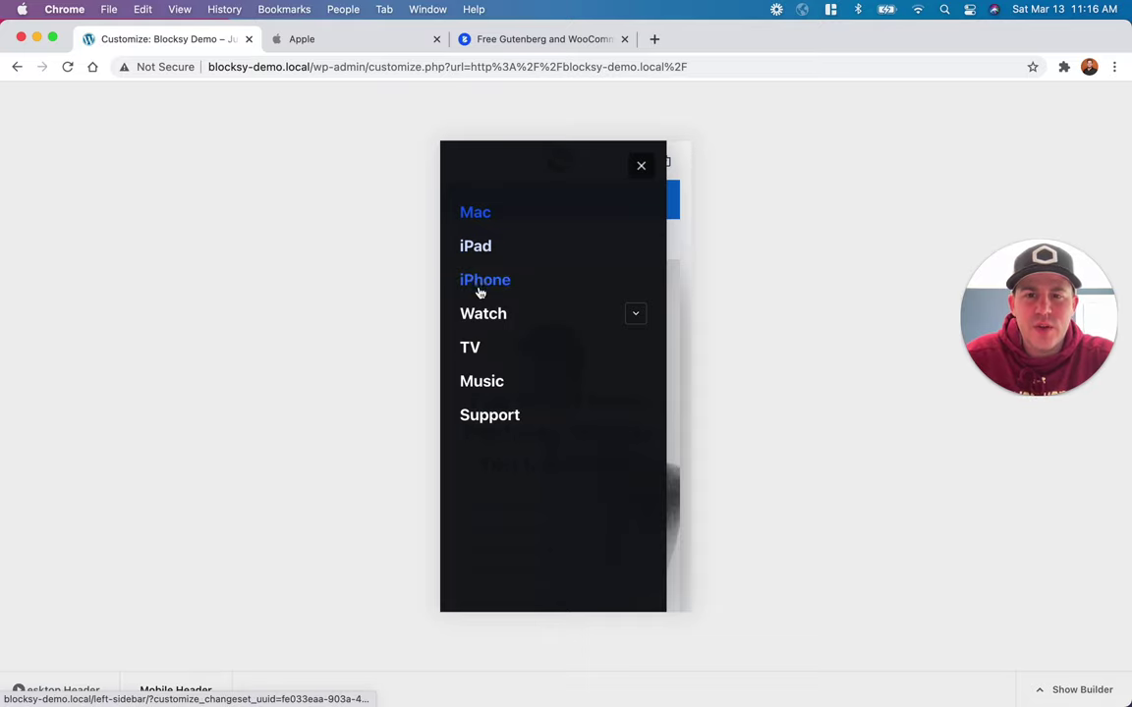
click(634, 316)
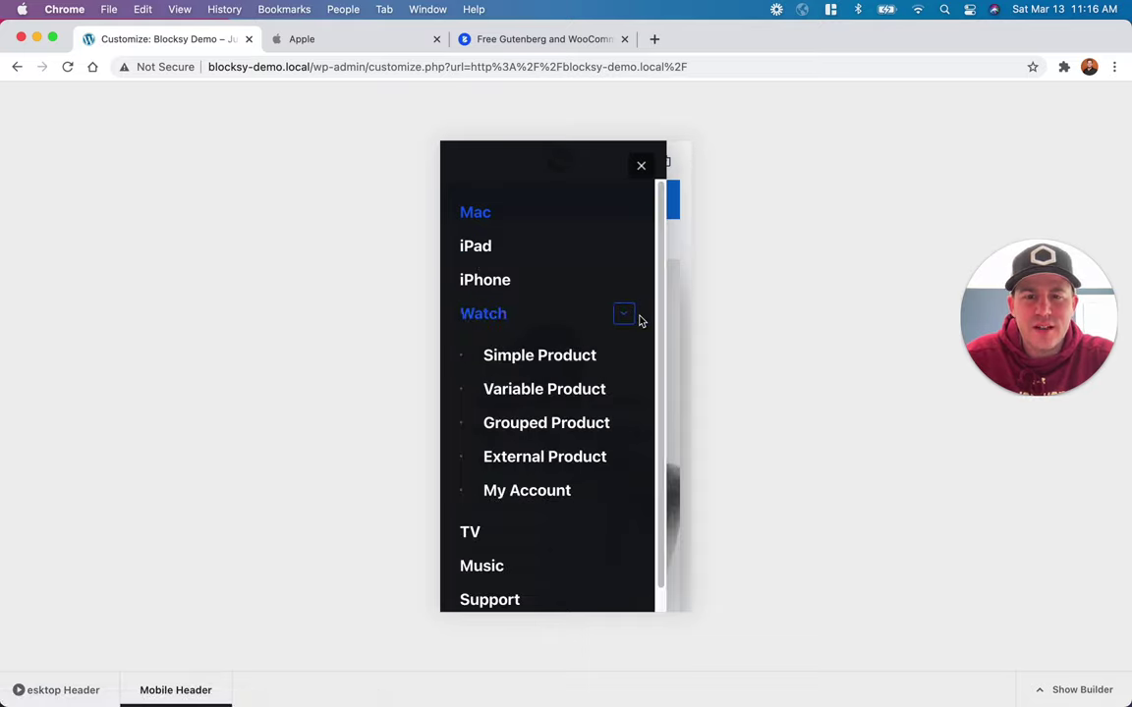
click(620, 319)
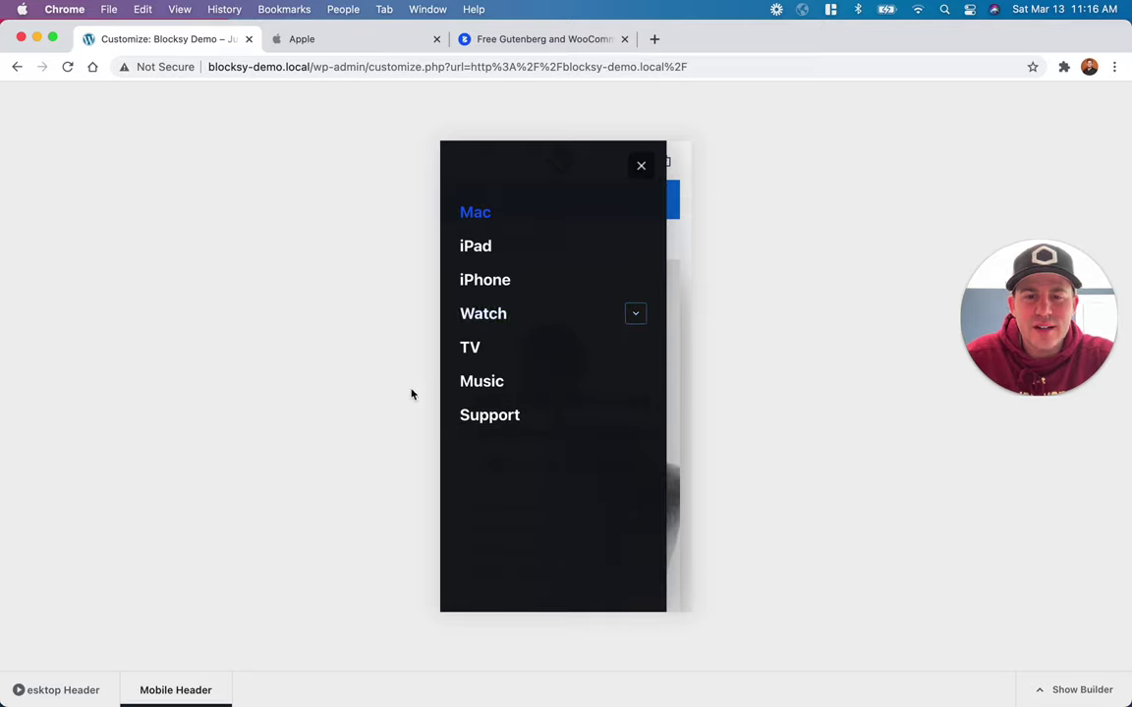
click(641, 169)
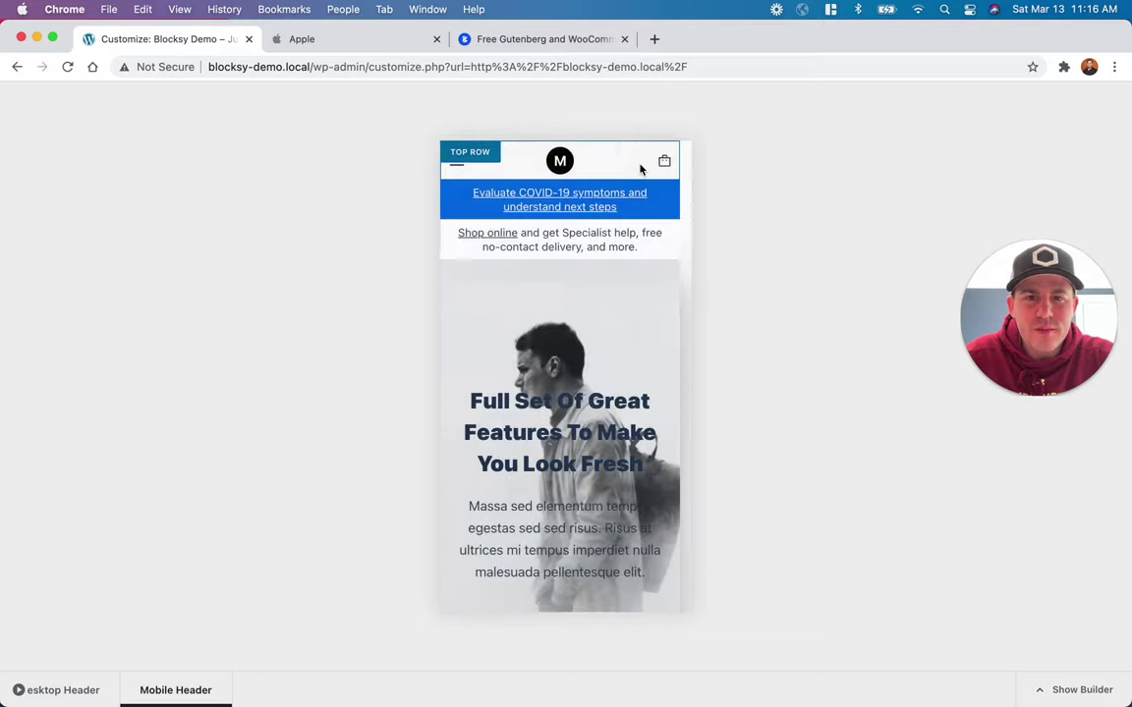
click(458, 171)
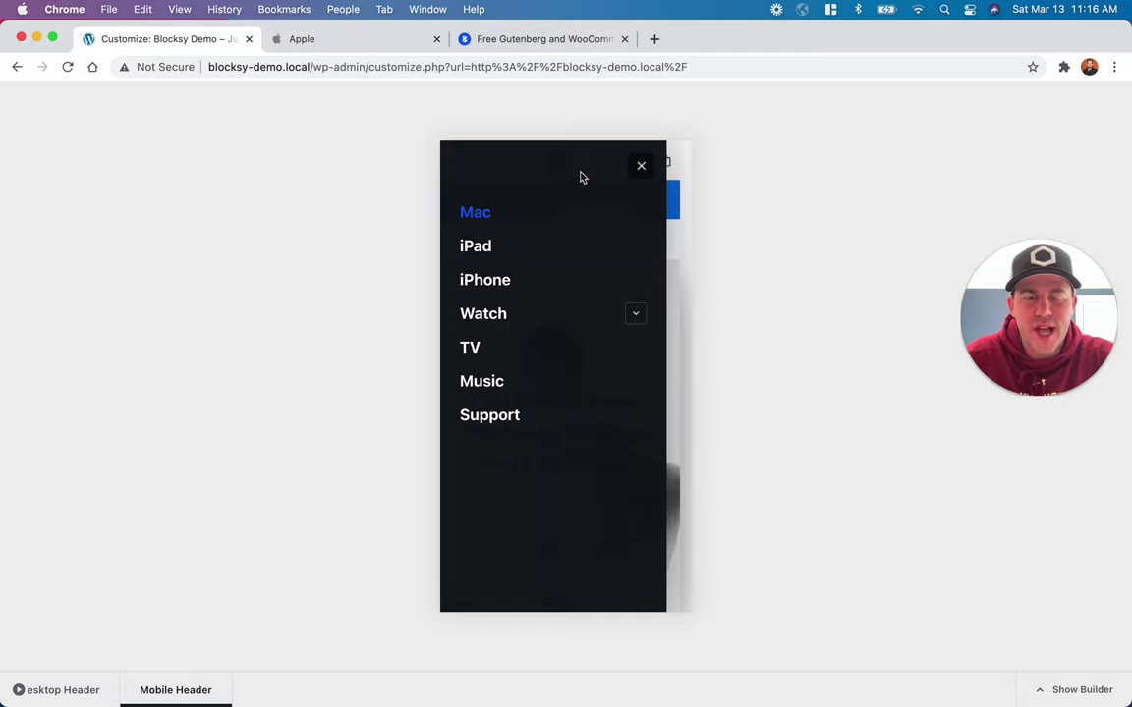
click(641, 167)
Step: Set the off-canvas panel background to white (#ffffff) for mobile and check the opened panel in the preview
click(19, 689)
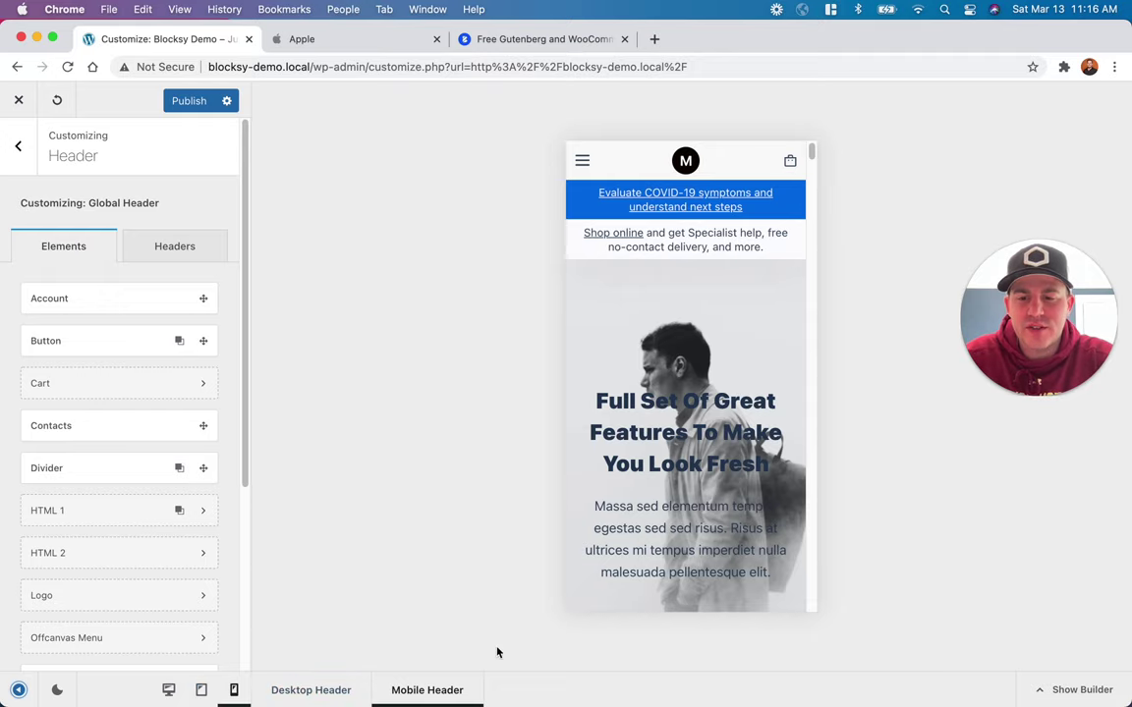
click(1084, 691)
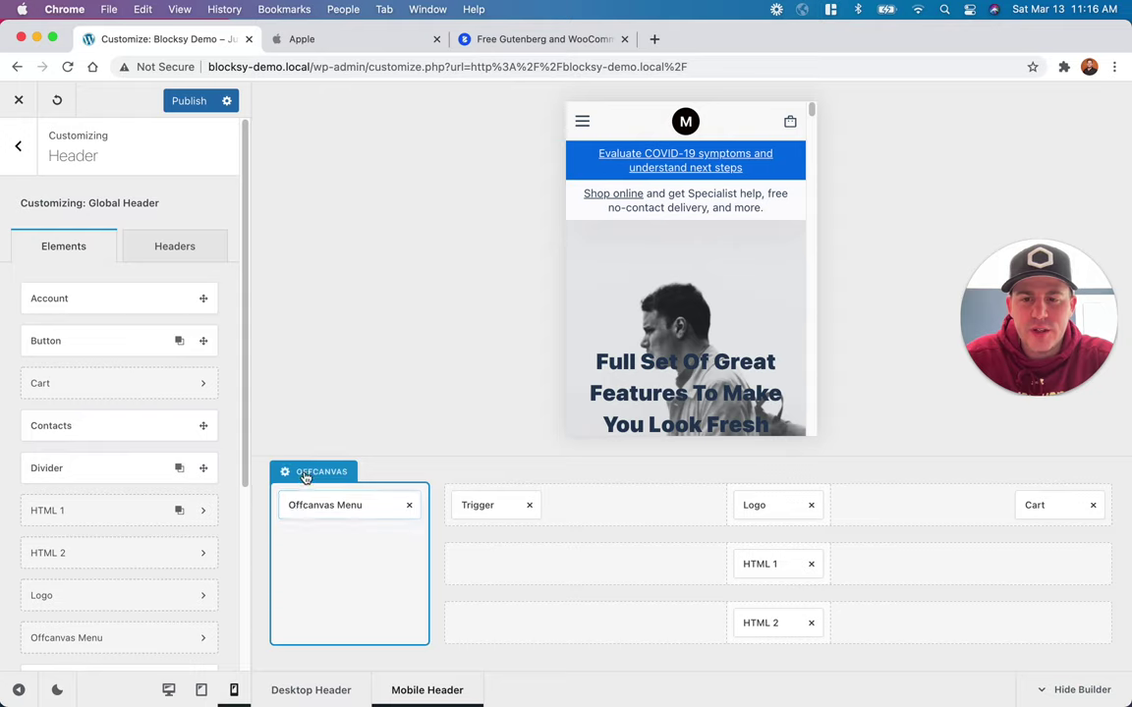
click(306, 473)
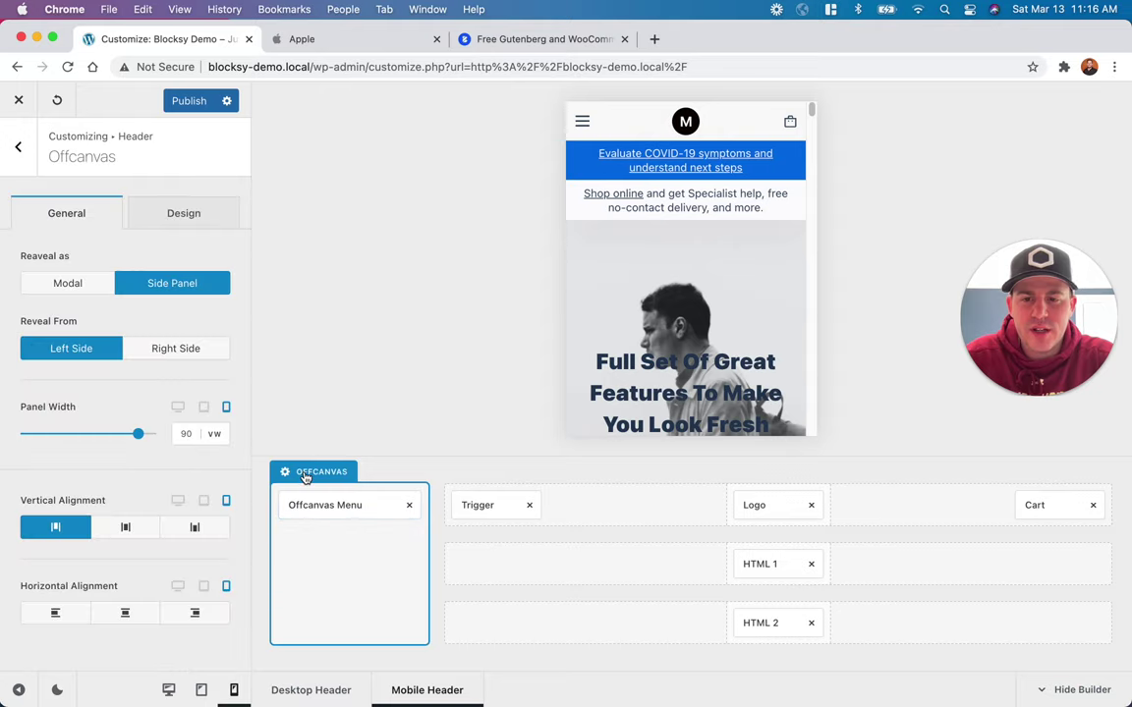
click(165, 214)
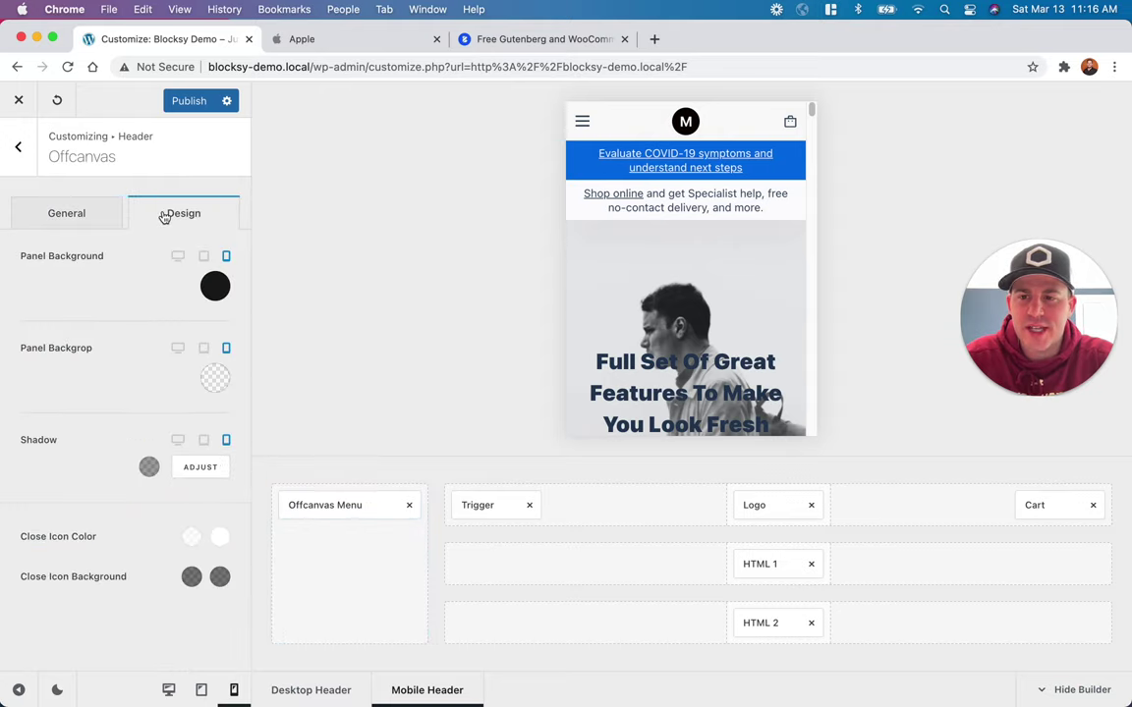
click(215, 291)
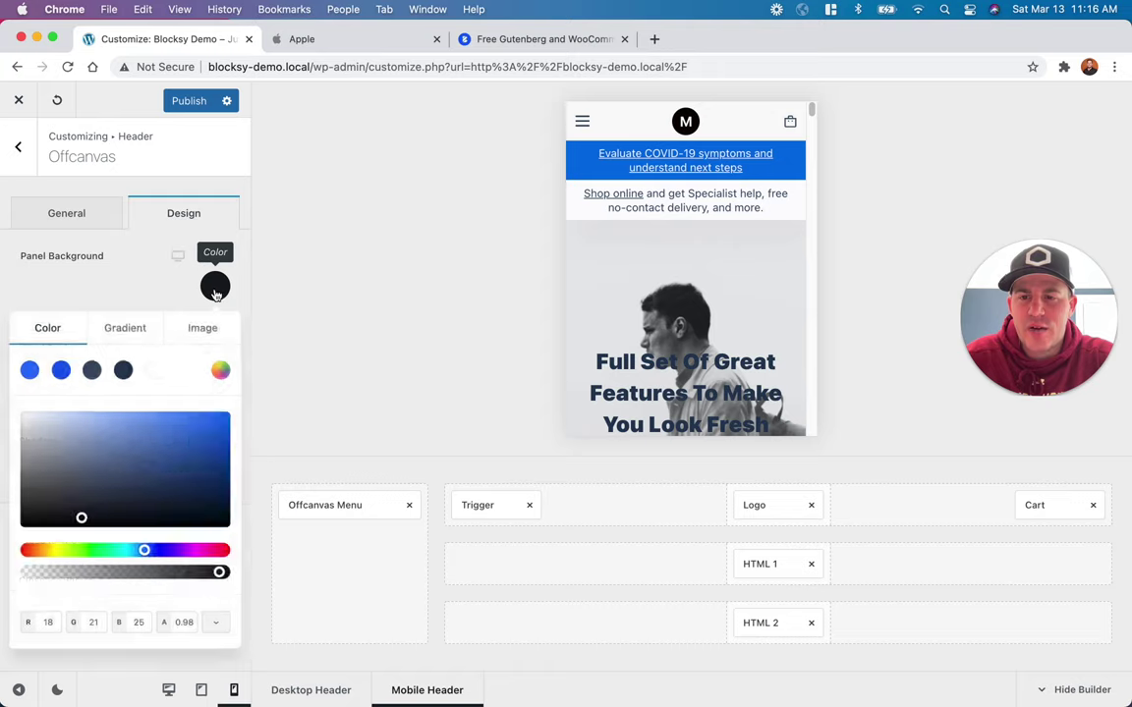
click(154, 370)
click(586, 127)
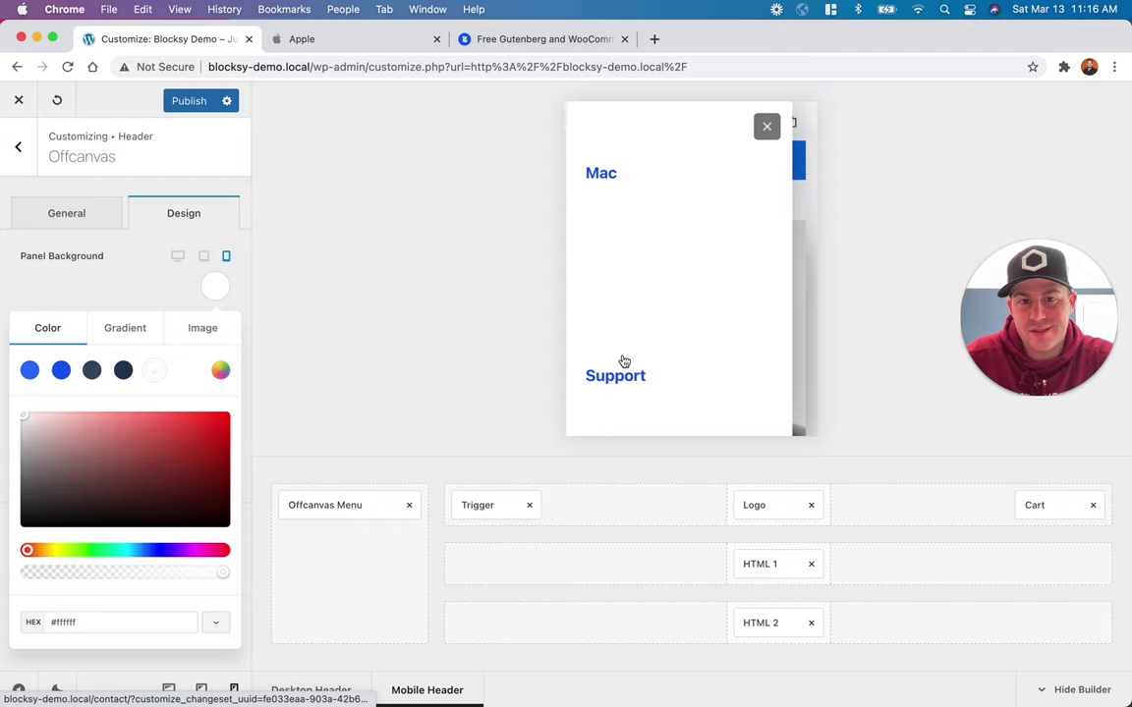
click(765, 128)
click(119, 245)
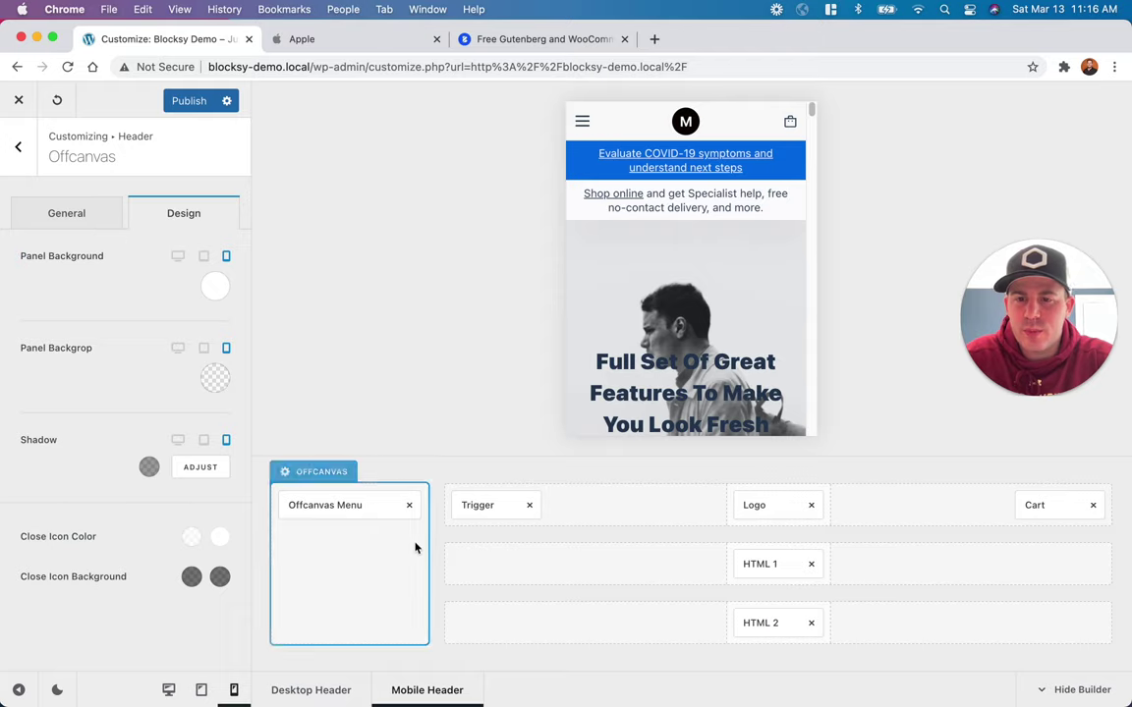
Step: Set the Offcanvas Menu's initial font color to palette Color 4 (#243b56)
click(314, 506)
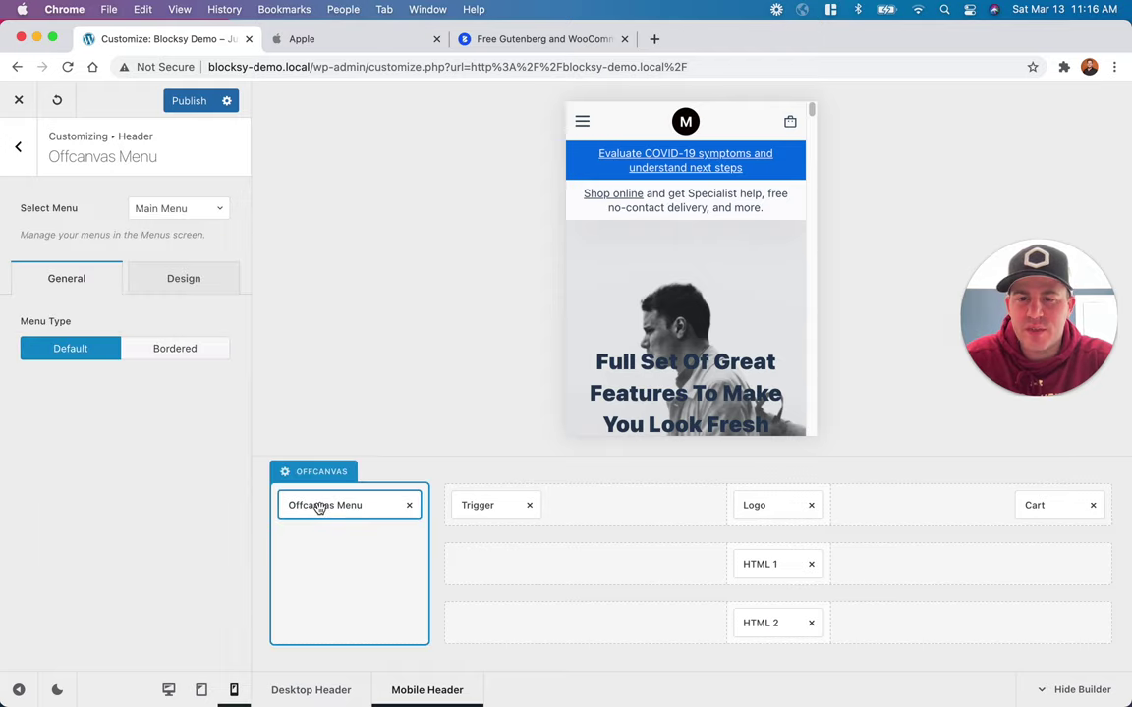
click(185, 286)
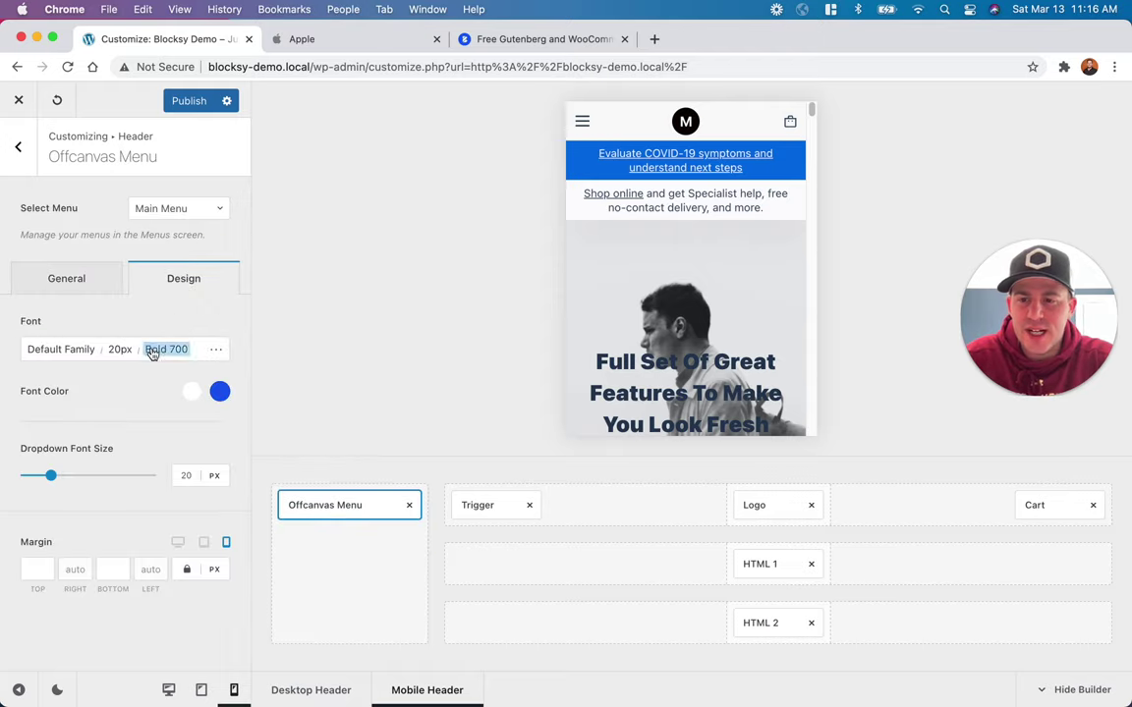
click(194, 395)
click(124, 434)
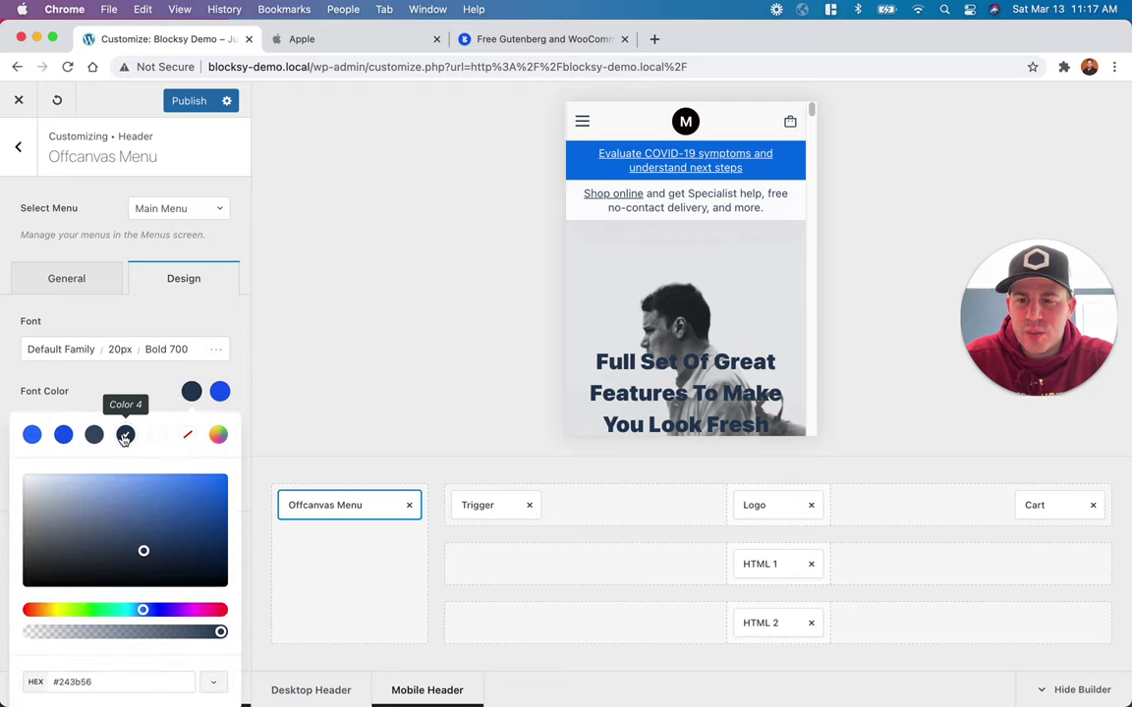
Step: Check the recolored off-canvas menu in the preview, publish the header changes and return to the live site
click(581, 132)
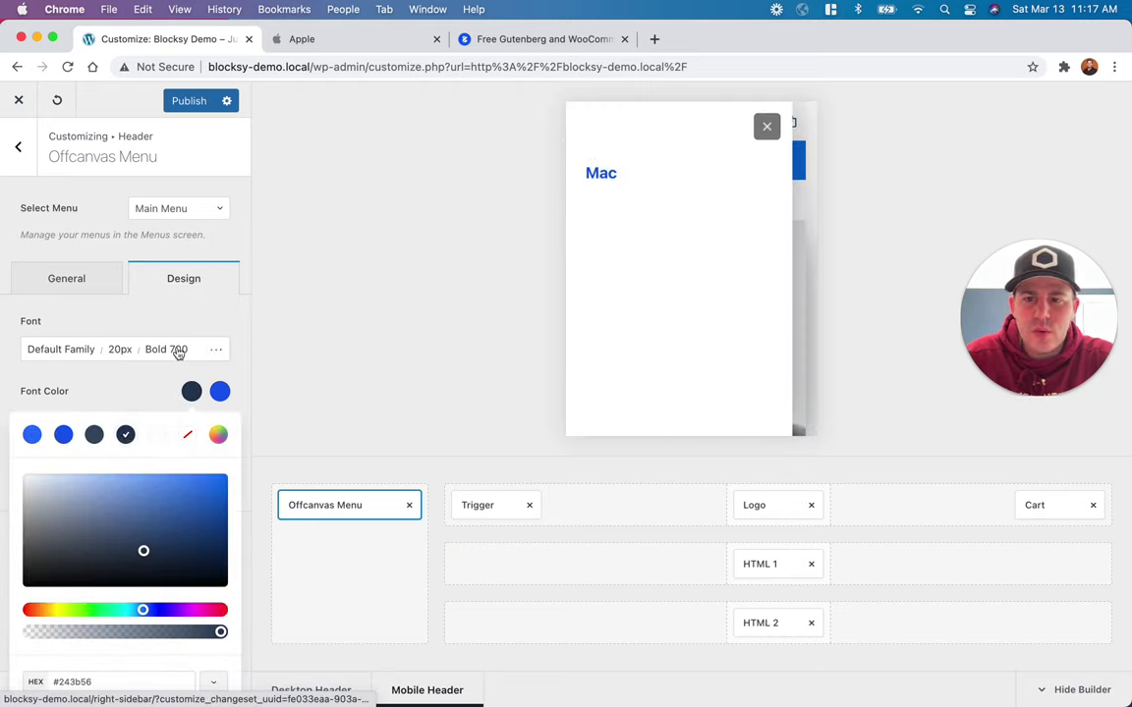
click(148, 402)
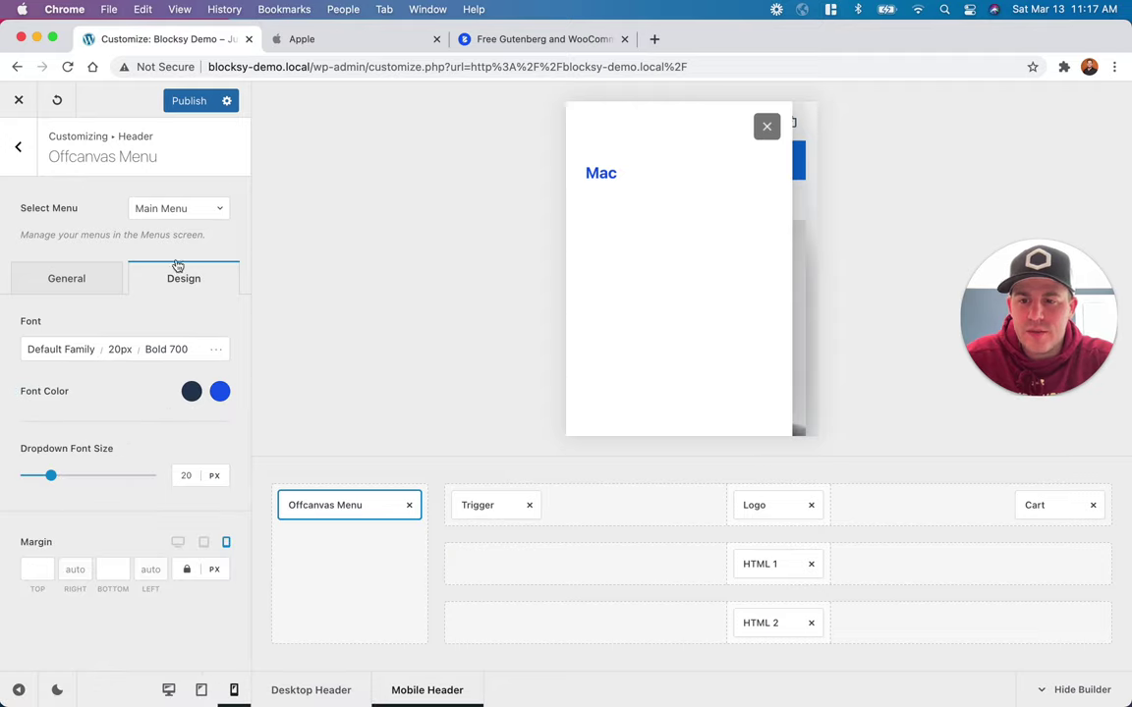
click(189, 102)
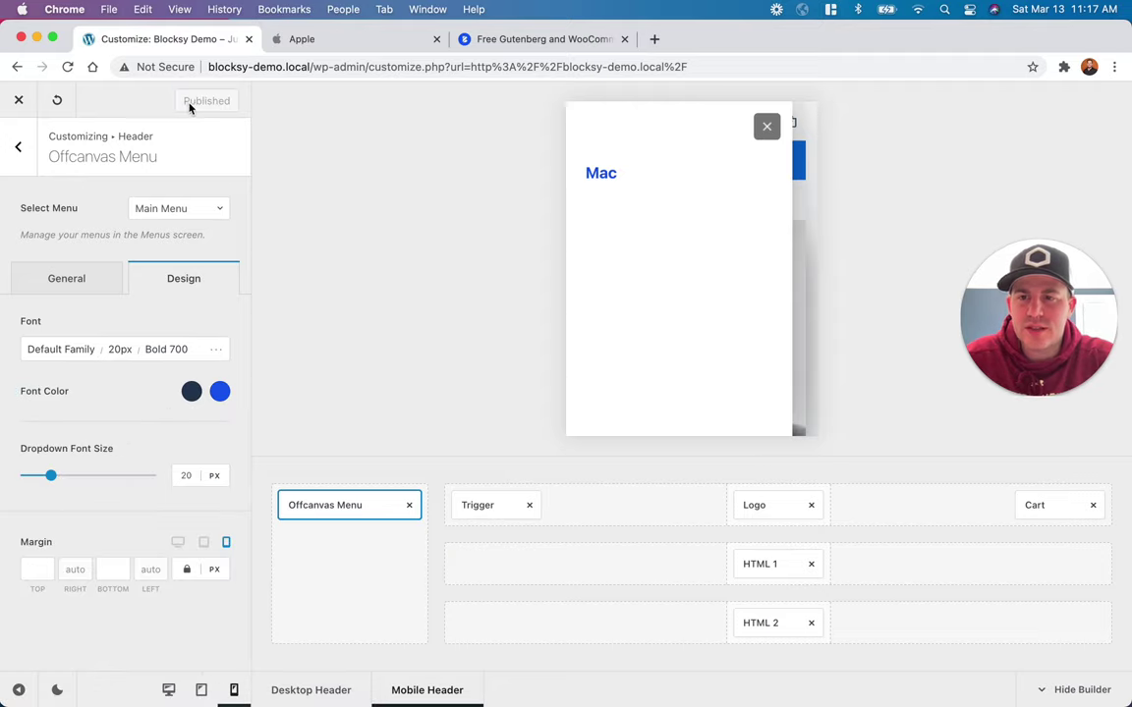
click(15, 101)
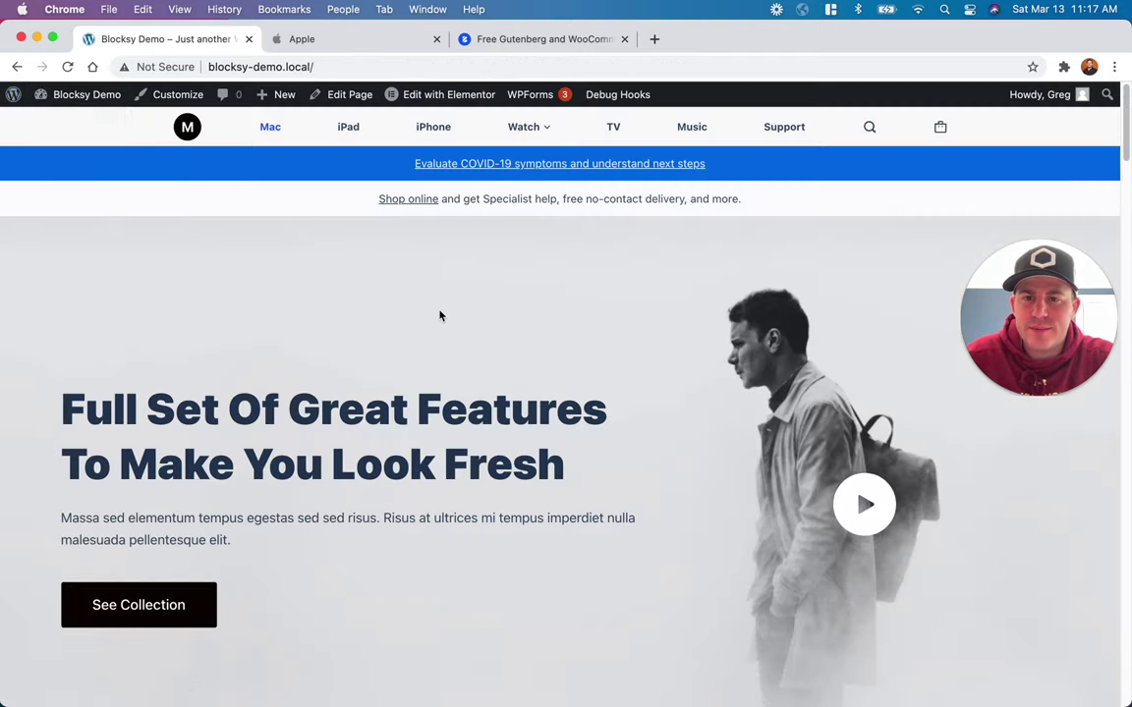
Step: Inspect the live homepage in iPhone X emulation, opening and closing the off-canvas menu to review its text size
right_click(433, 326)
click(462, 562)
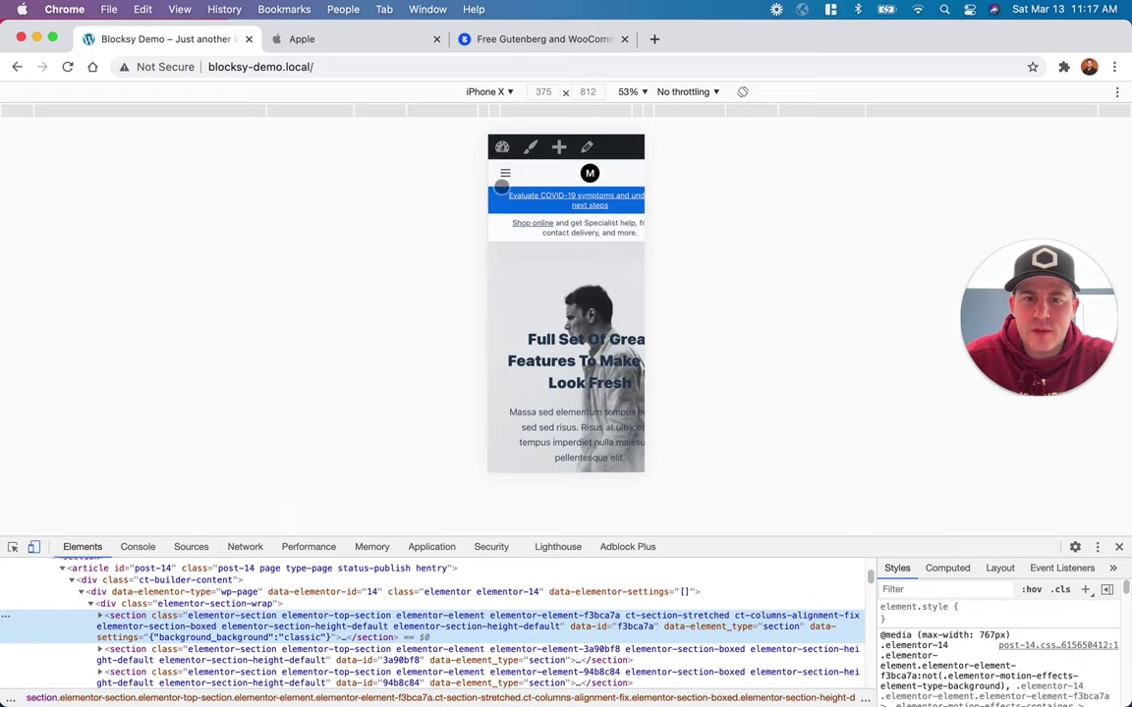
click(506, 165)
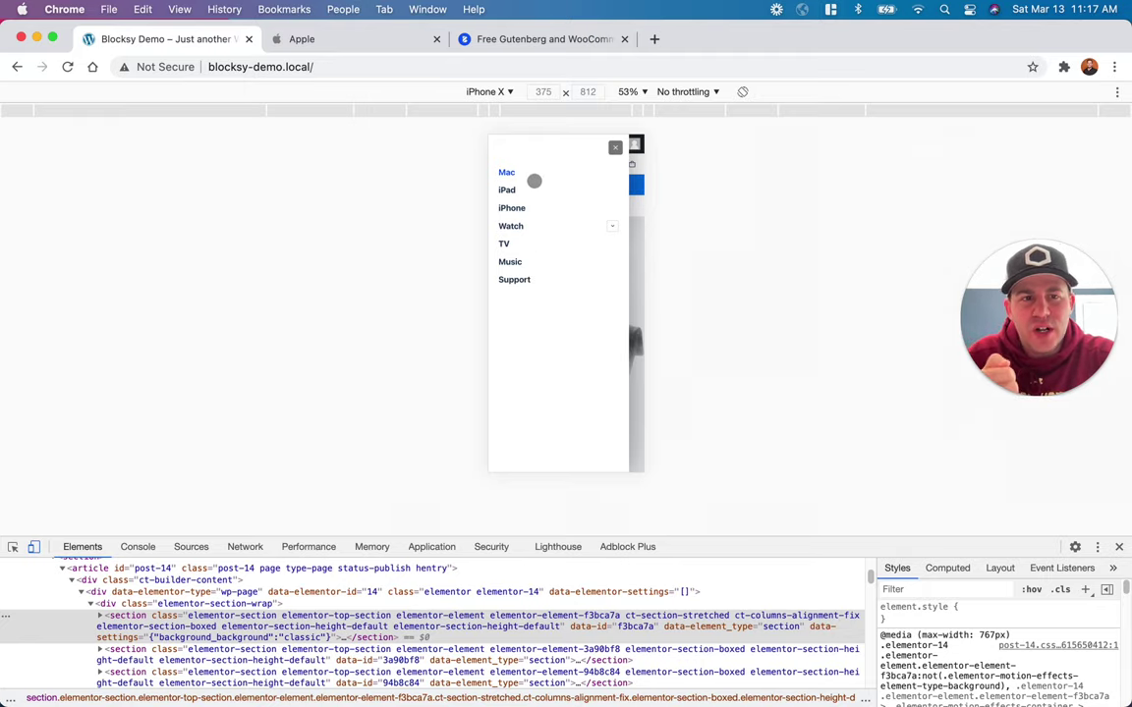
click(615, 147)
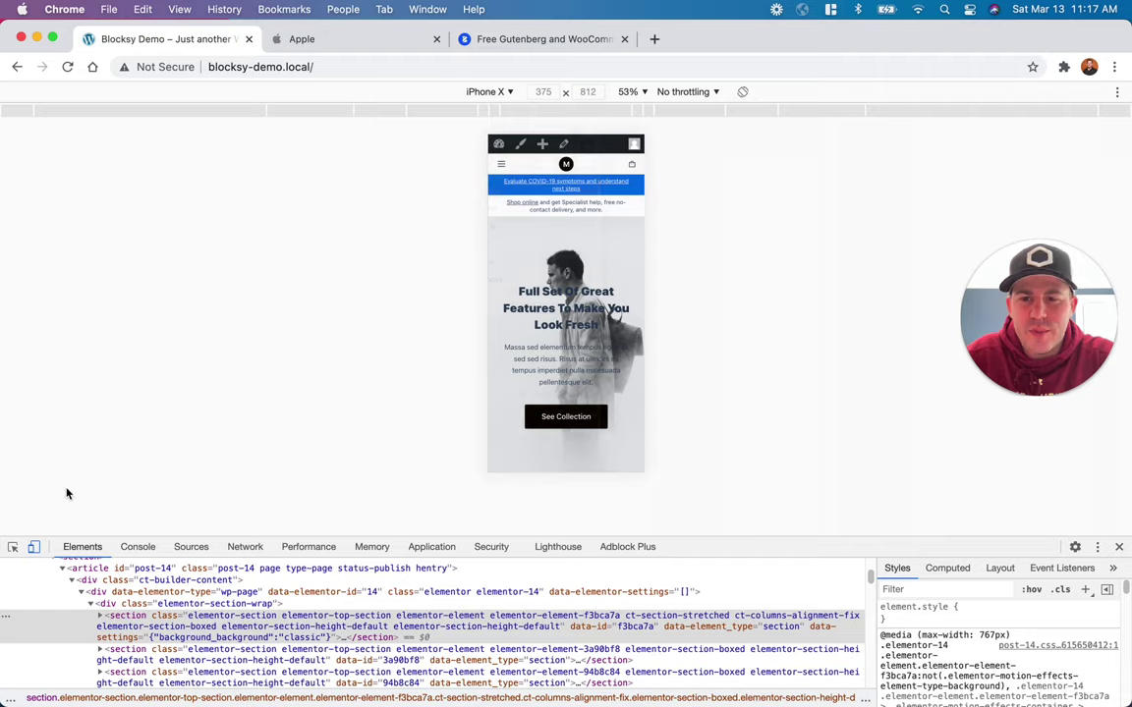
click(1118, 546)
Step: Reopen the site customizer and bring up the design settings of the mobile header's Offcanvas Menu element
click(175, 98)
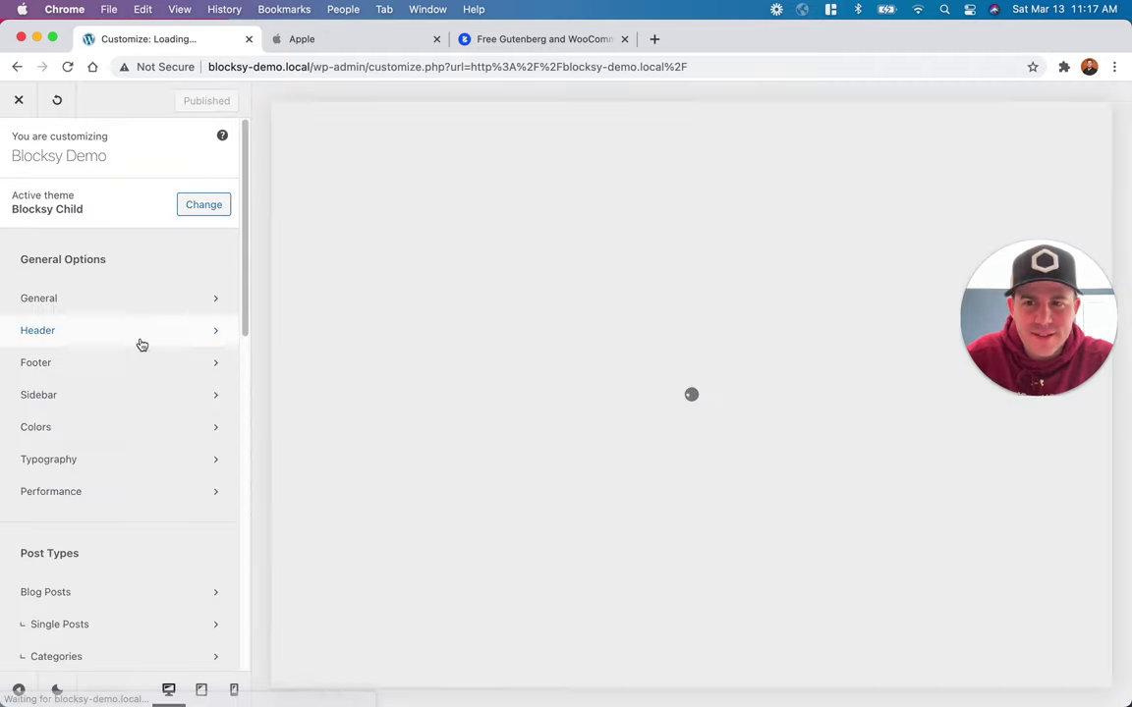
click(104, 332)
click(444, 700)
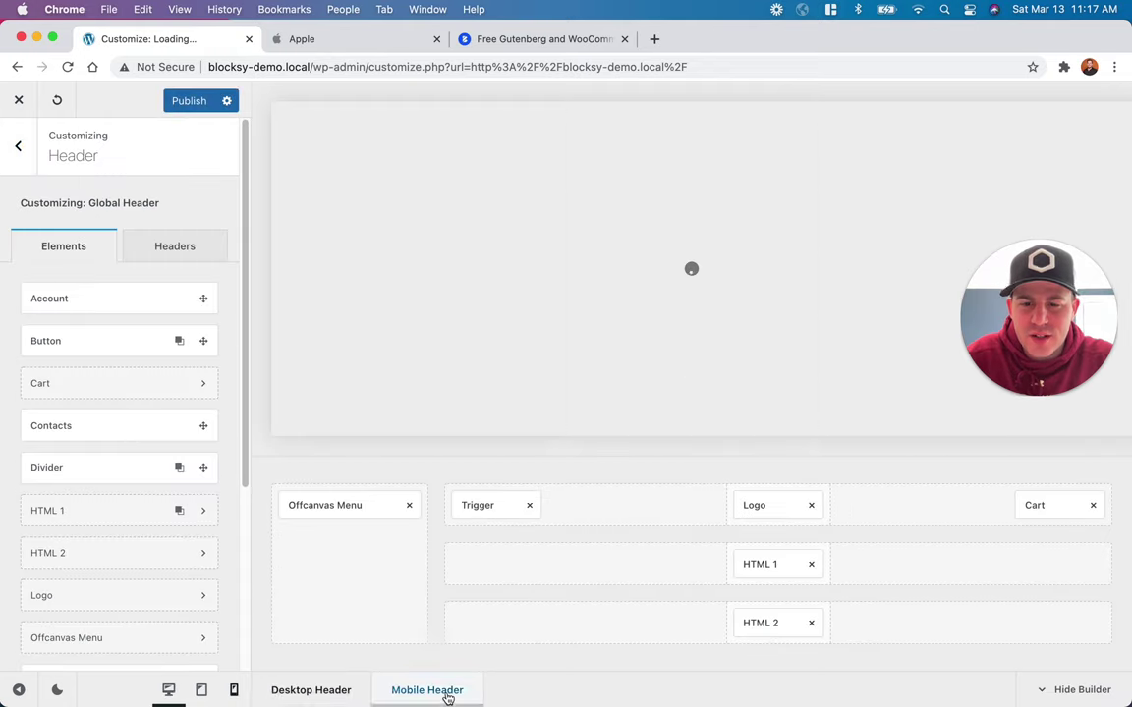
click(317, 506)
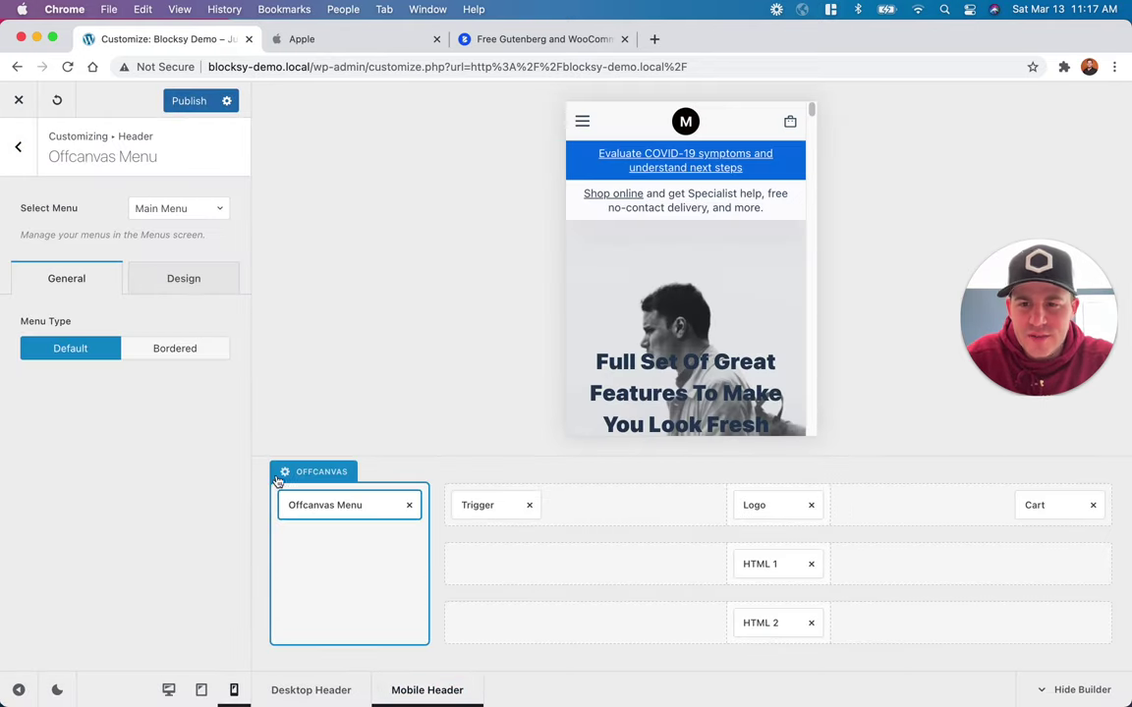
click(174, 279)
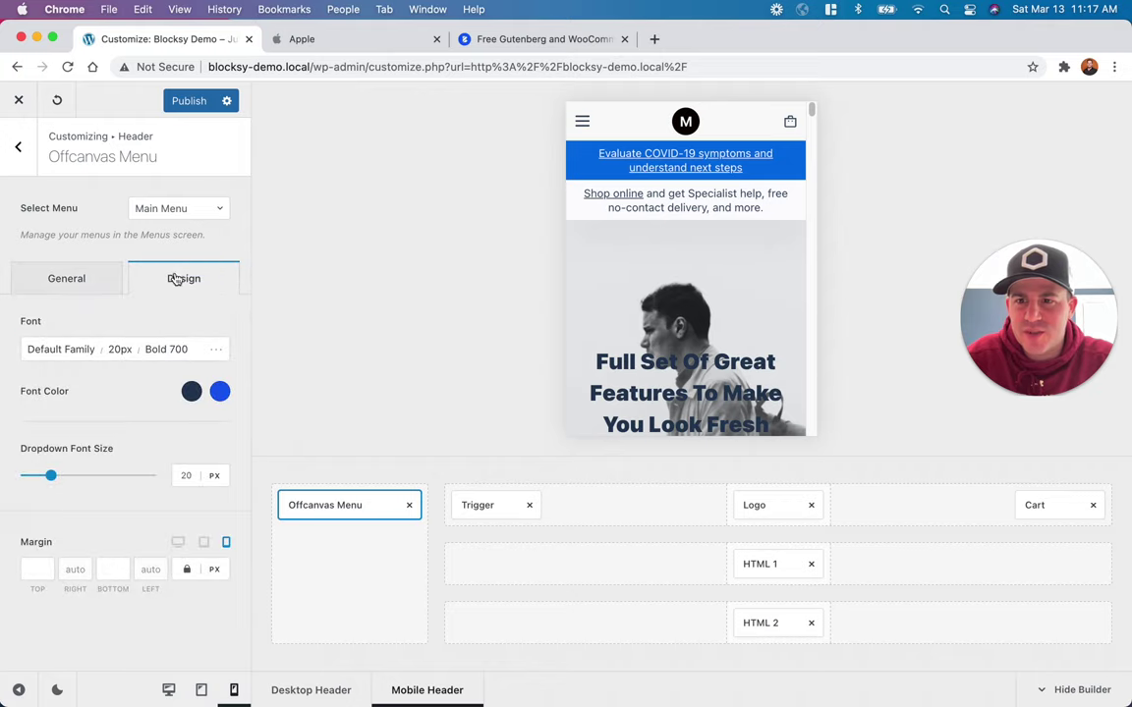
Step: Set the Offcanvas Menu's mobile font size to 32px while previewing the opened panel
click(582, 120)
click(116, 351)
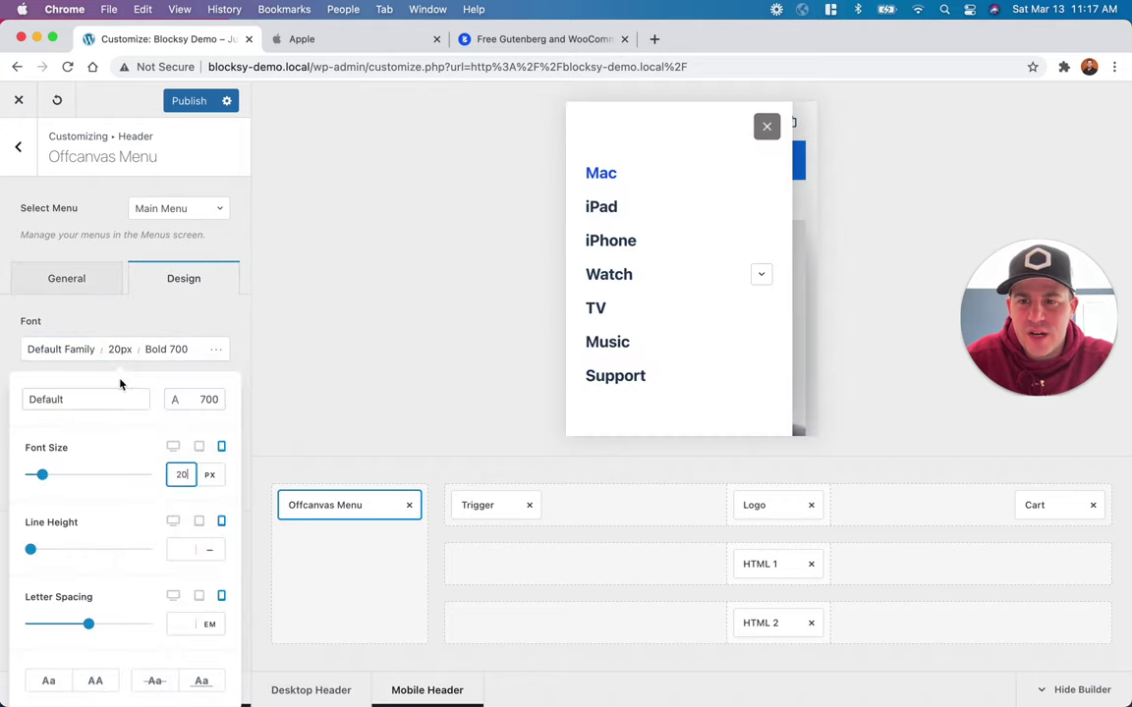
key(Up)
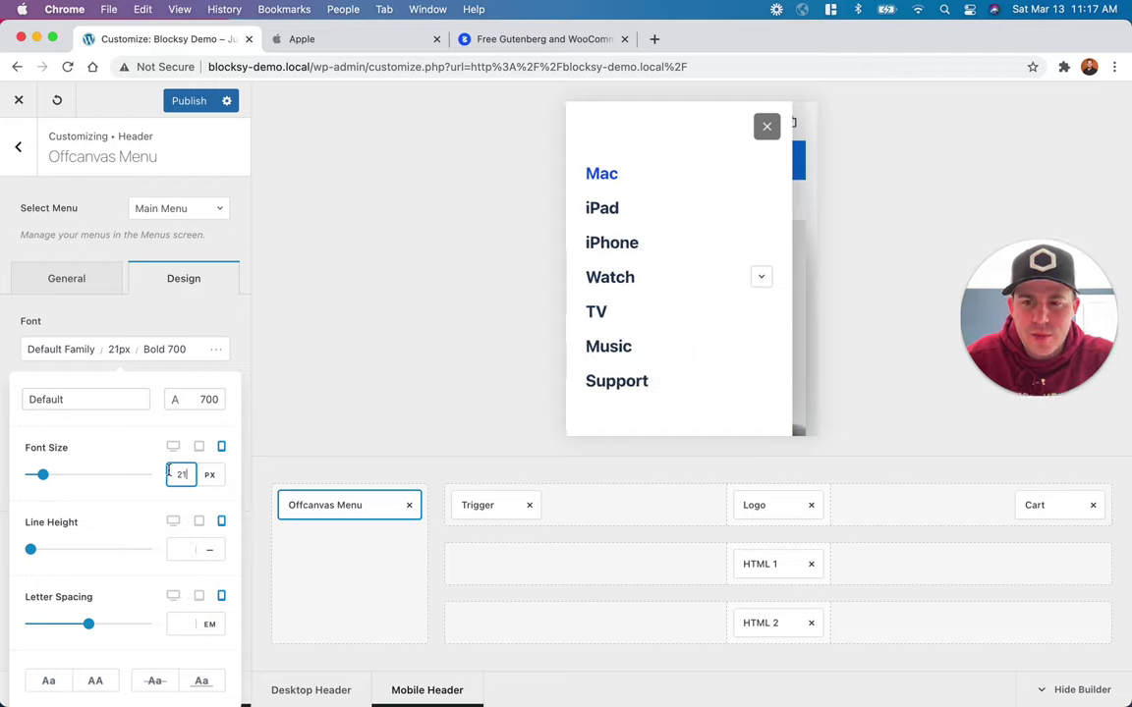
key(Up)
key(Up)
key(Up)
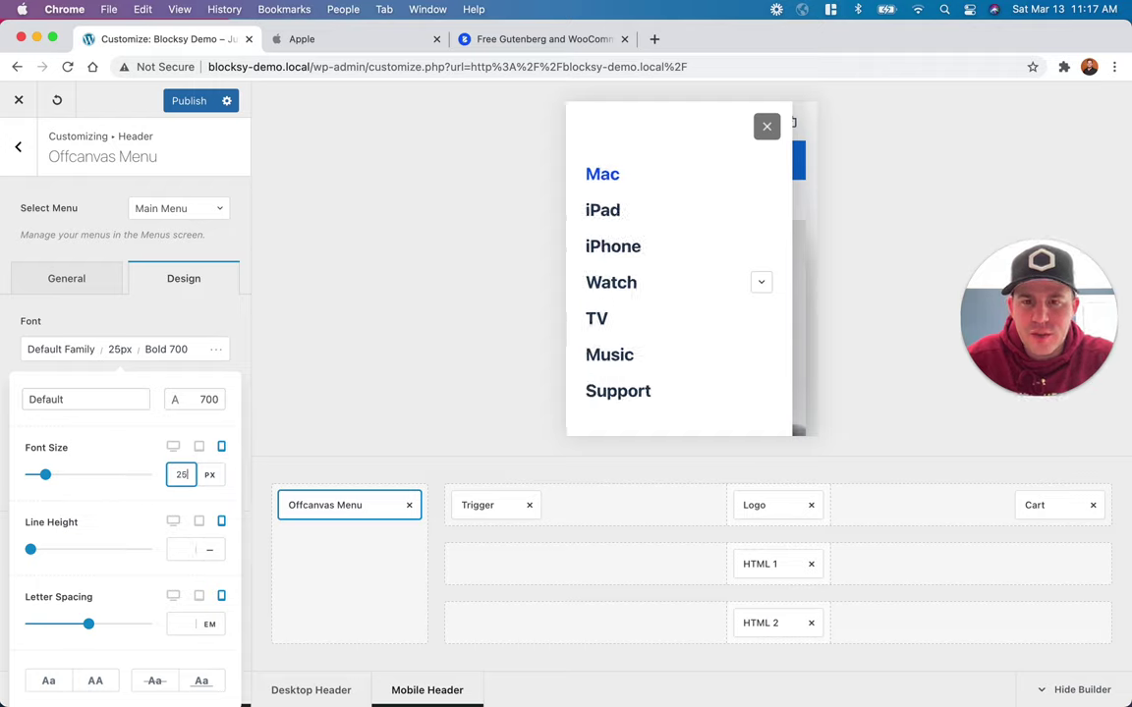
key(Up)
key(Up)
key(Up)
key(Up)
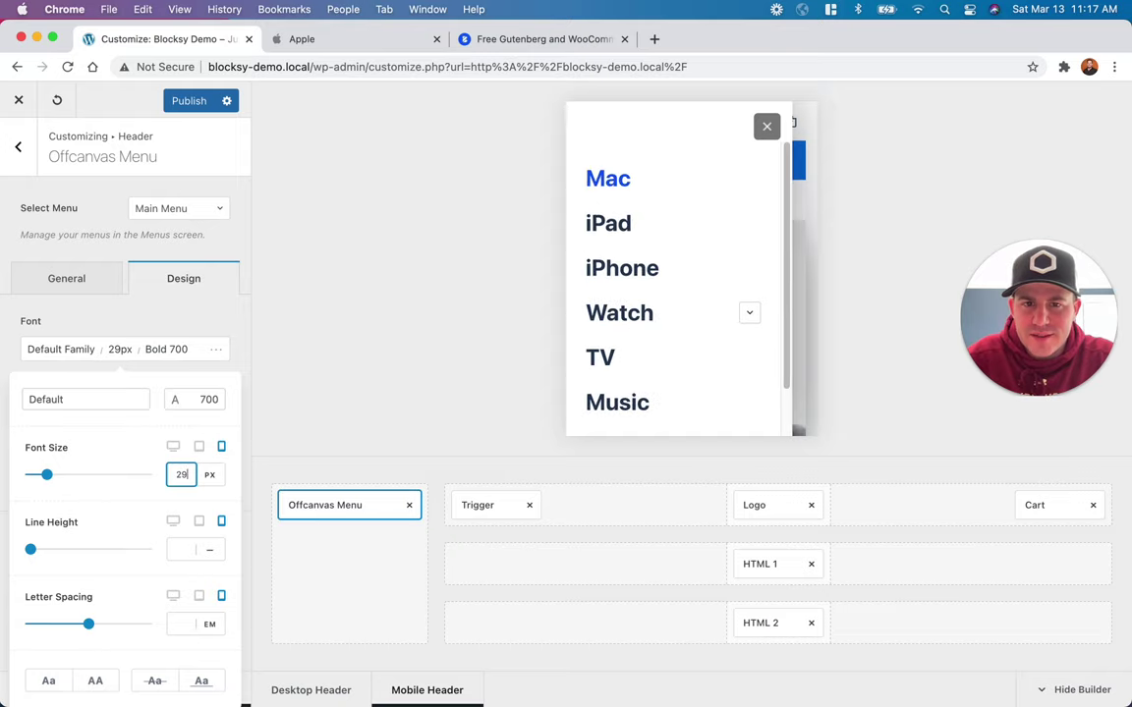
key(Up)
key(Up)
key(Up)
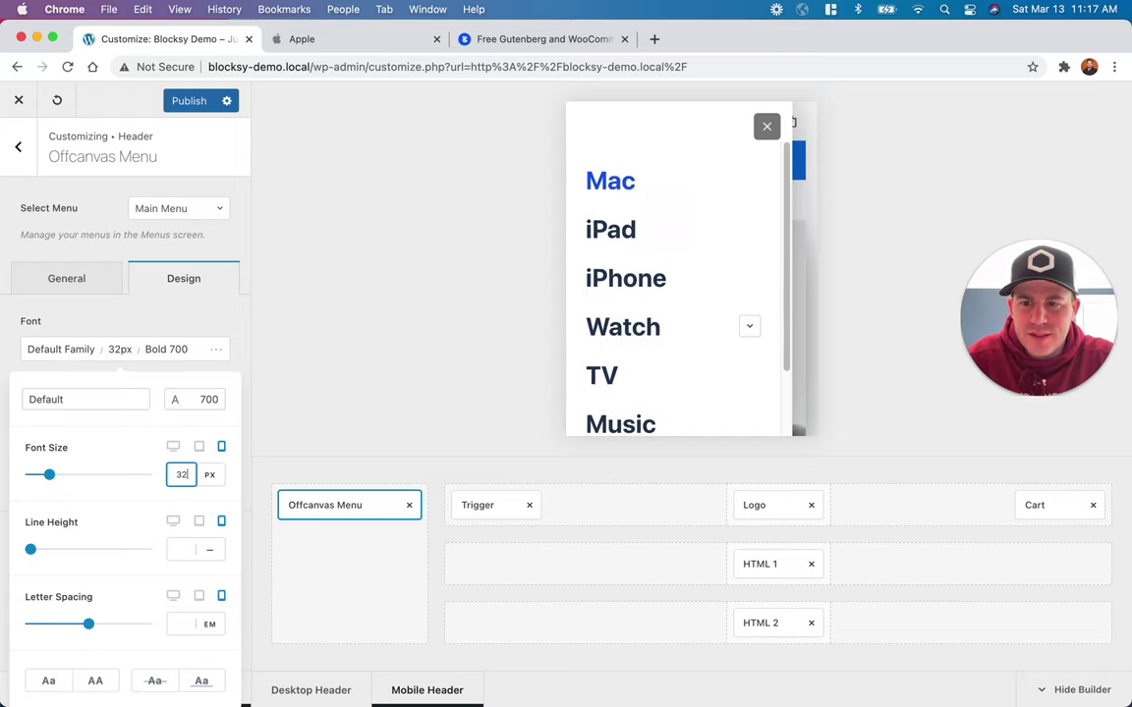
Step: Review the off-canvas menu in a full-height preview, publish the font size change and return to the live site
click(1041, 688)
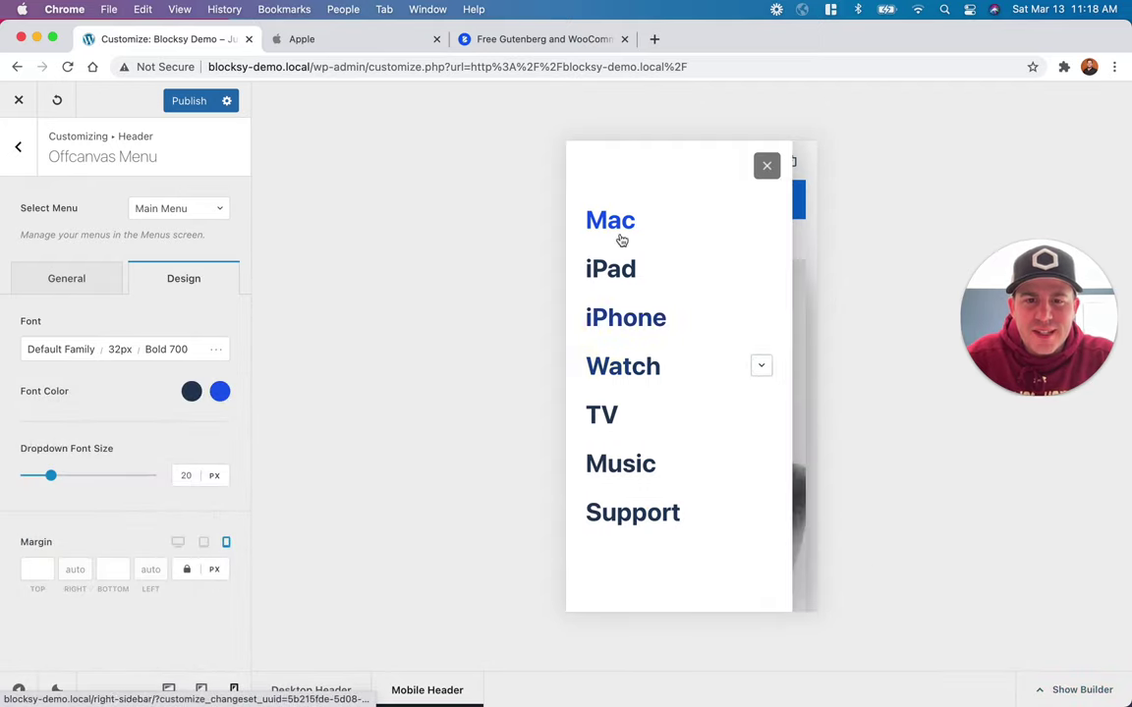
click(767, 167)
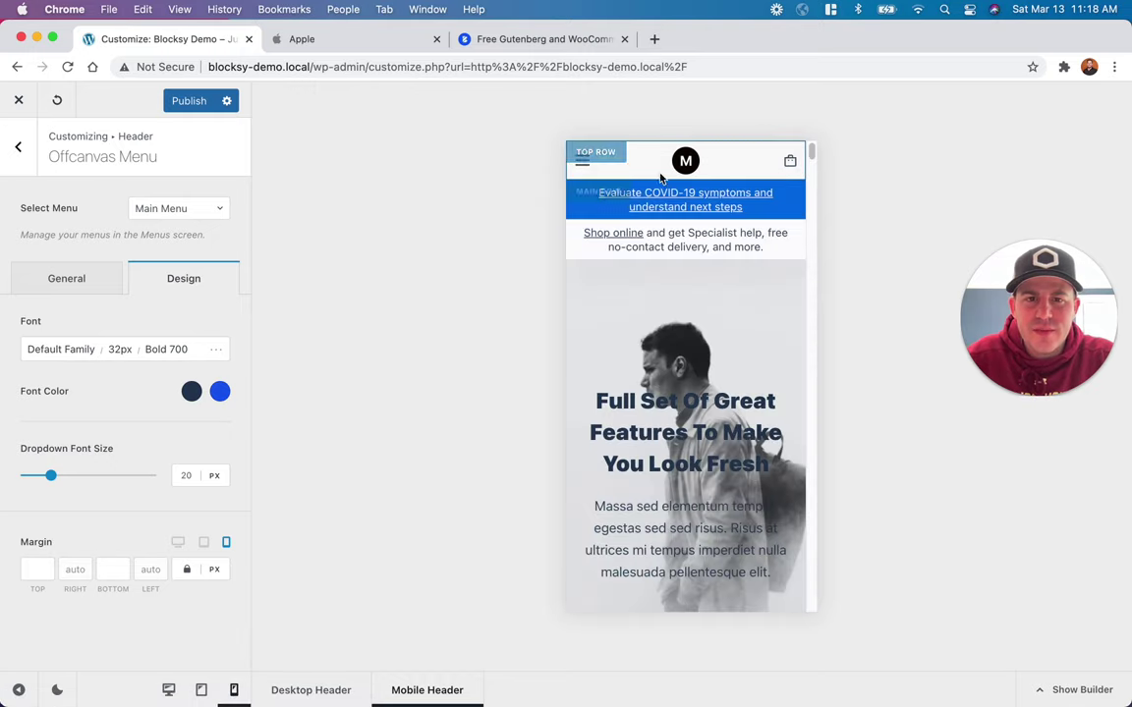
click(192, 102)
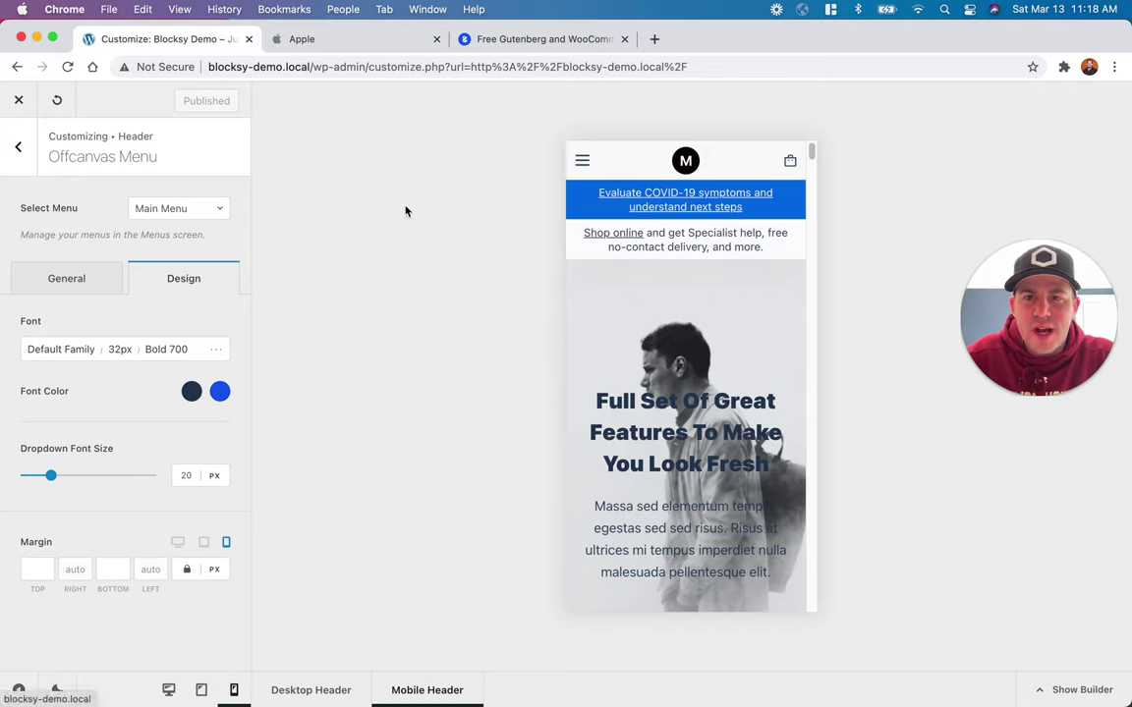
click(18, 102)
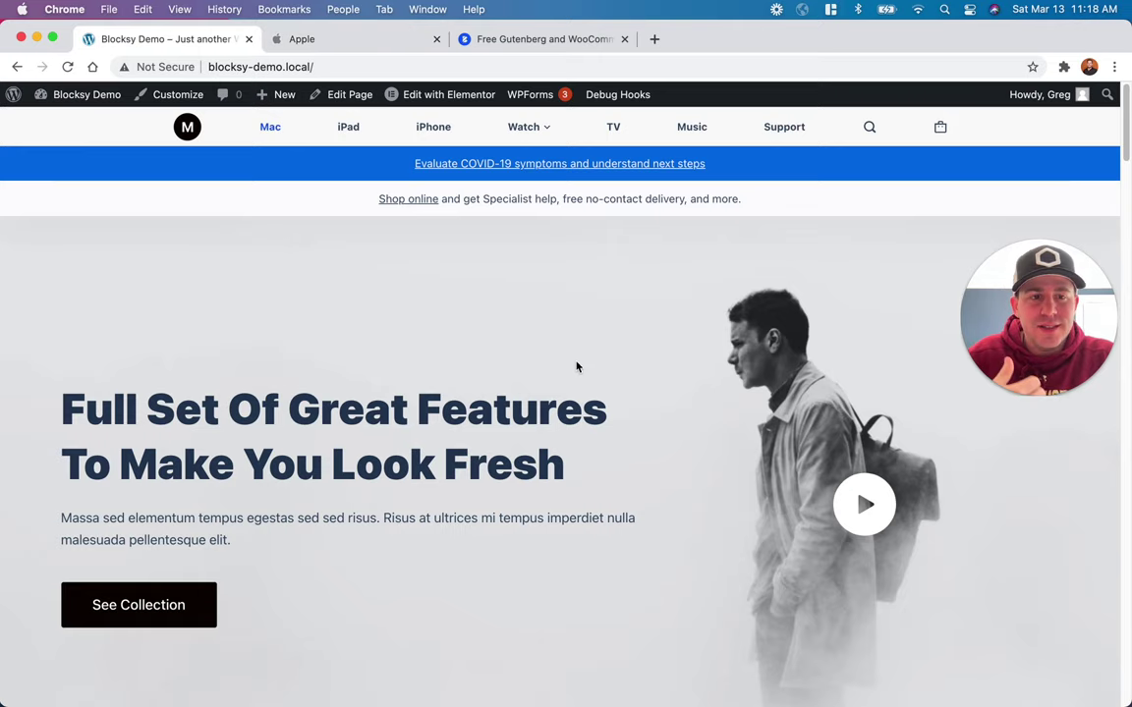
Step: Scroll through the live desktop homepage to check the sticky header's behavior
scroll(534, 354, down, 10)
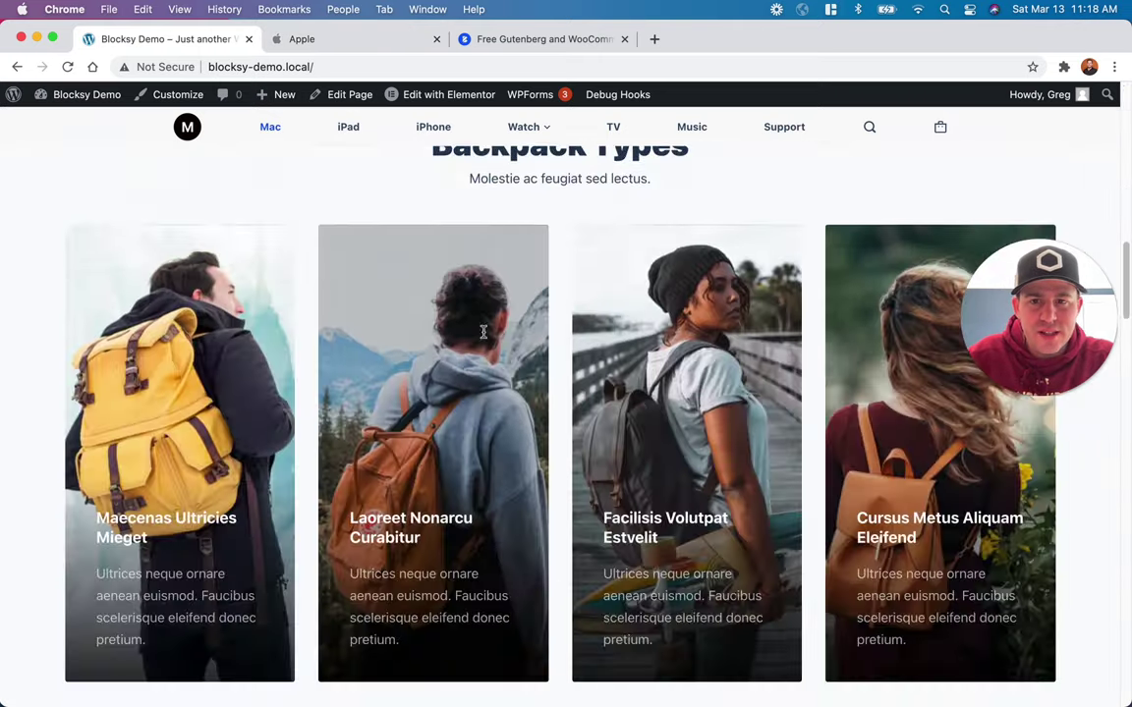
scroll(484, 332, down, 10)
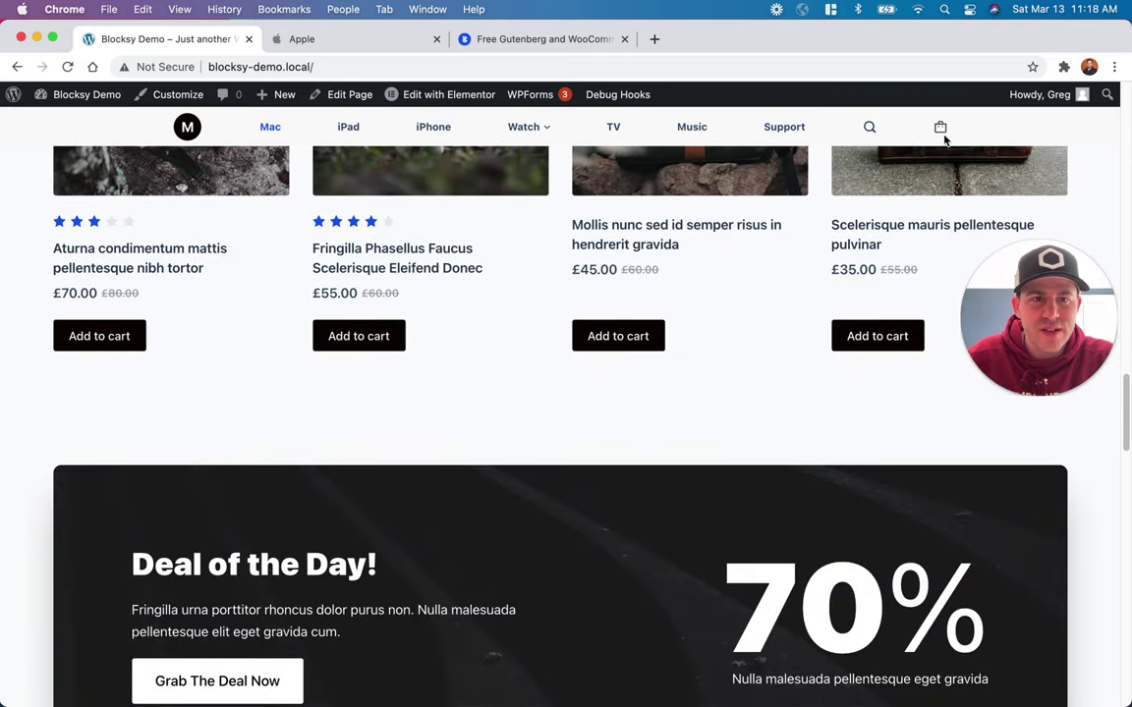
scroll(596, 227, up, 15)
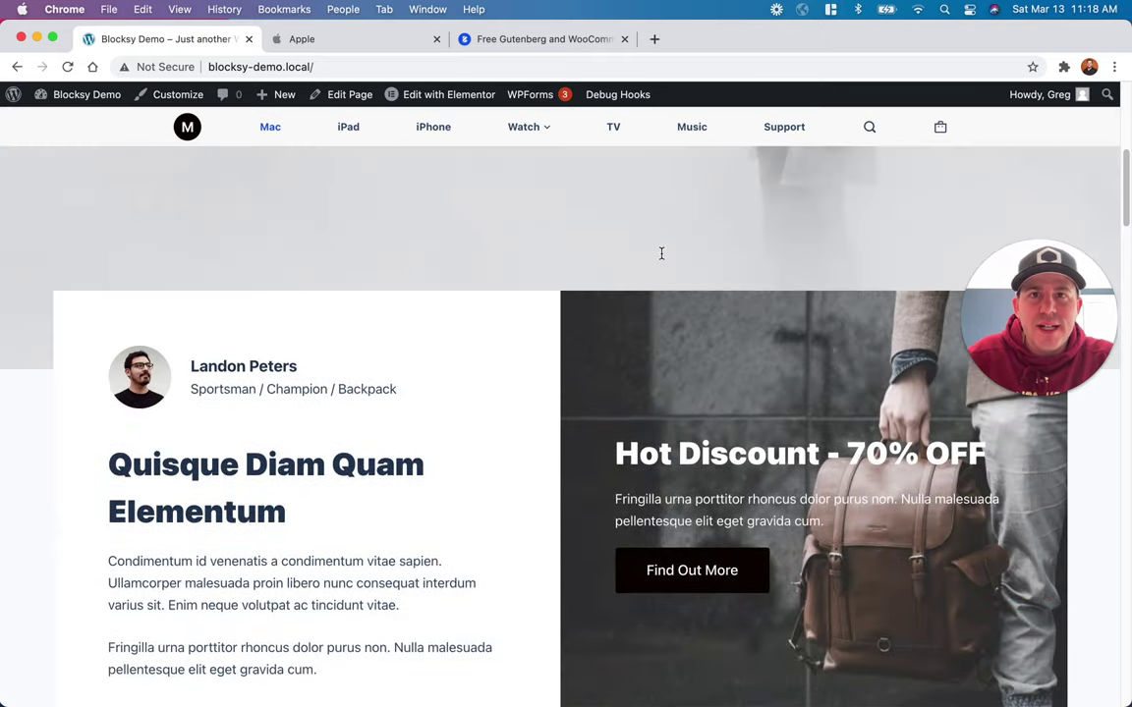
scroll(661, 254, up, 2)
Step: Test the live mobile header in iPhone X emulation, including the off-canvas menu and its expandable Watch submenu
right_click(561, 232)
click(545, 478)
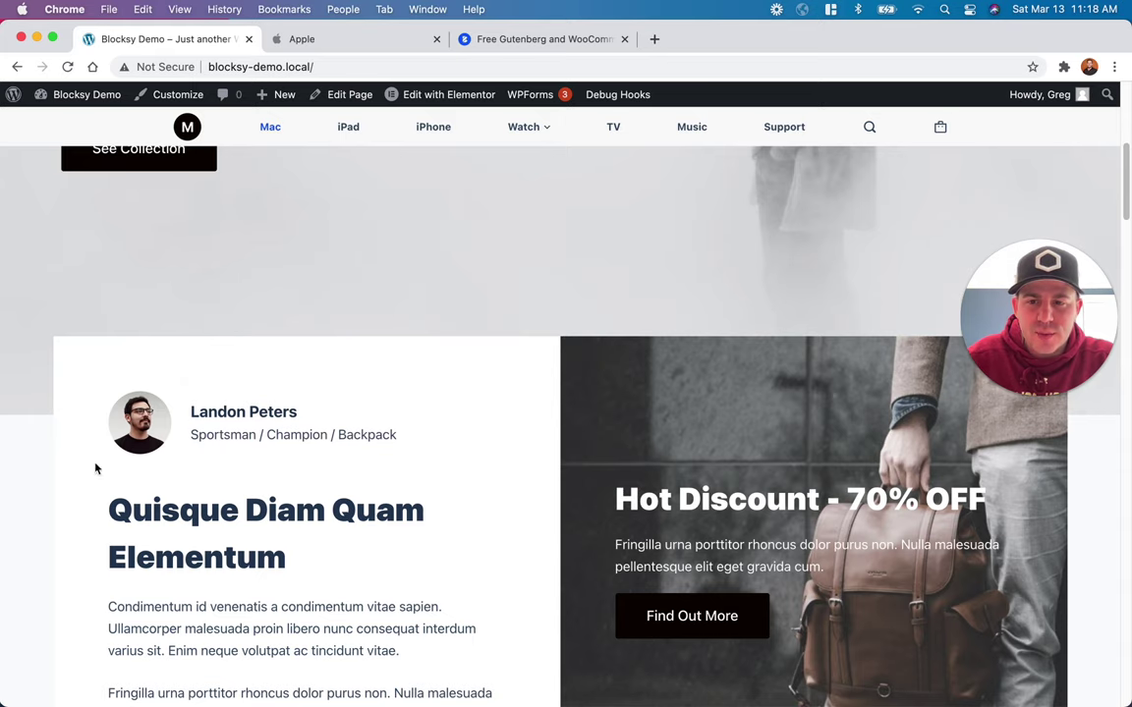
scroll(521, 403, up, 5)
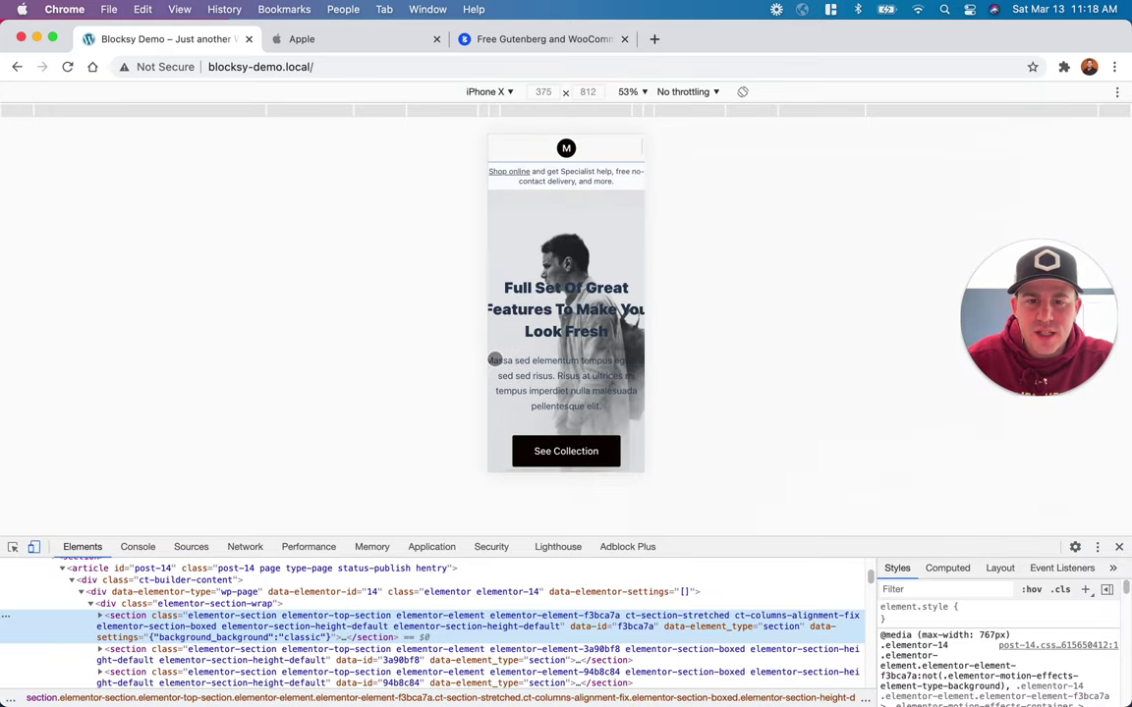
scroll(495, 359, up, 2)
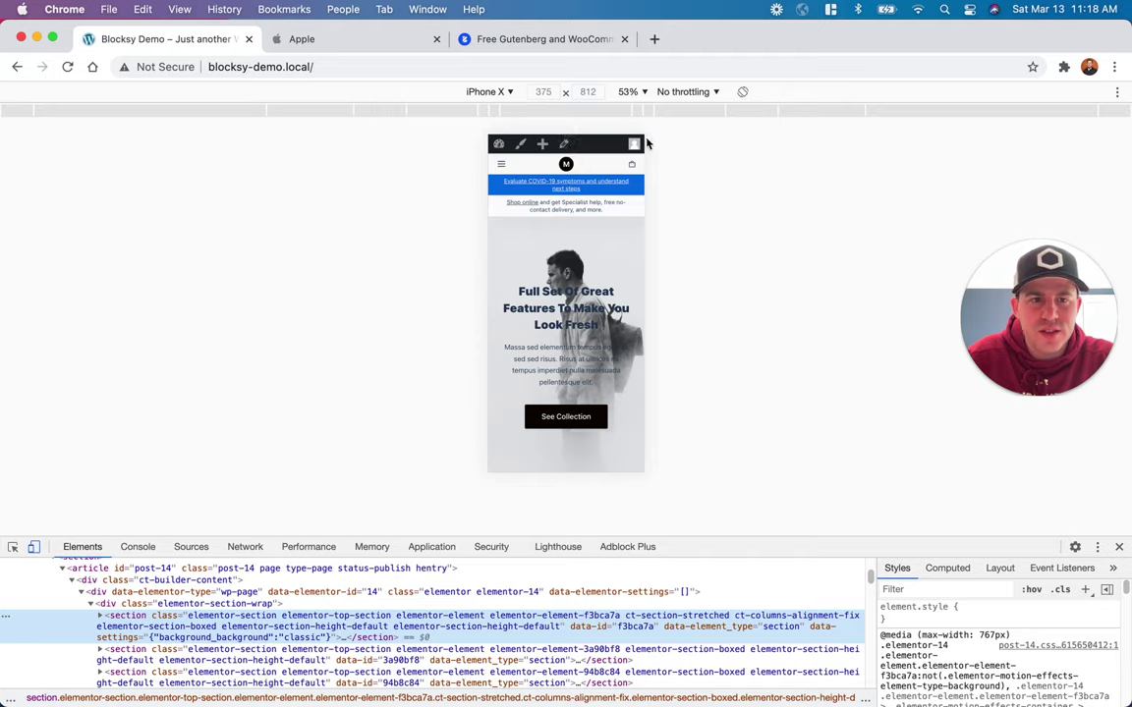
click(504, 164)
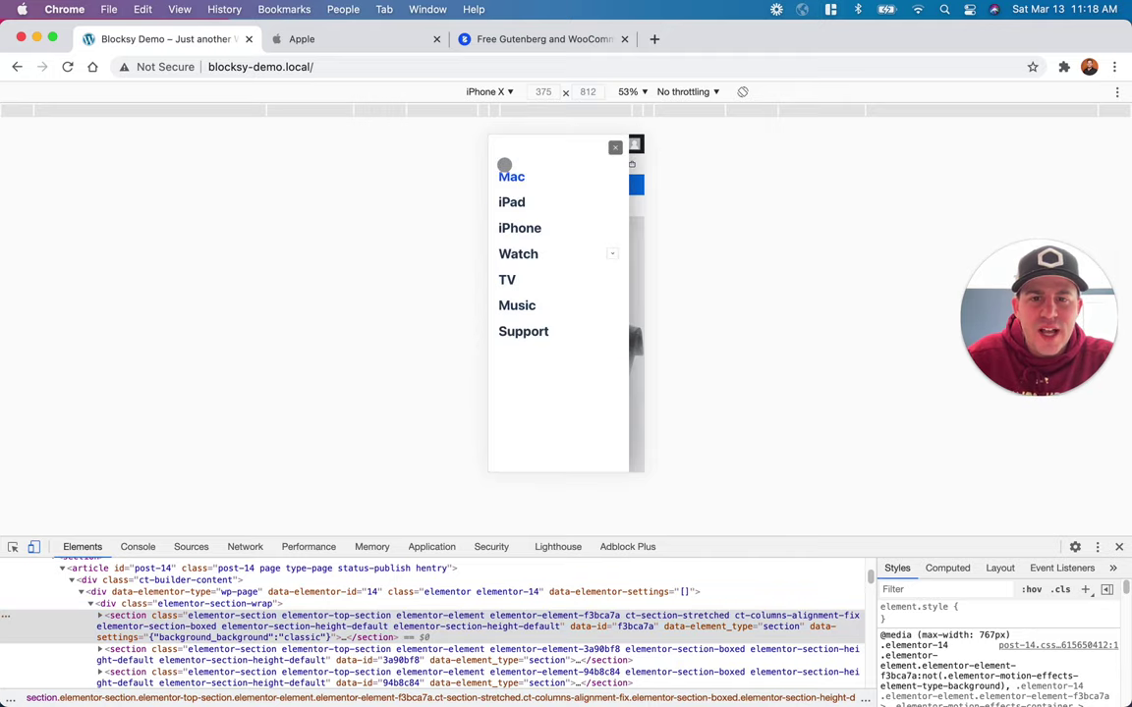
click(613, 255)
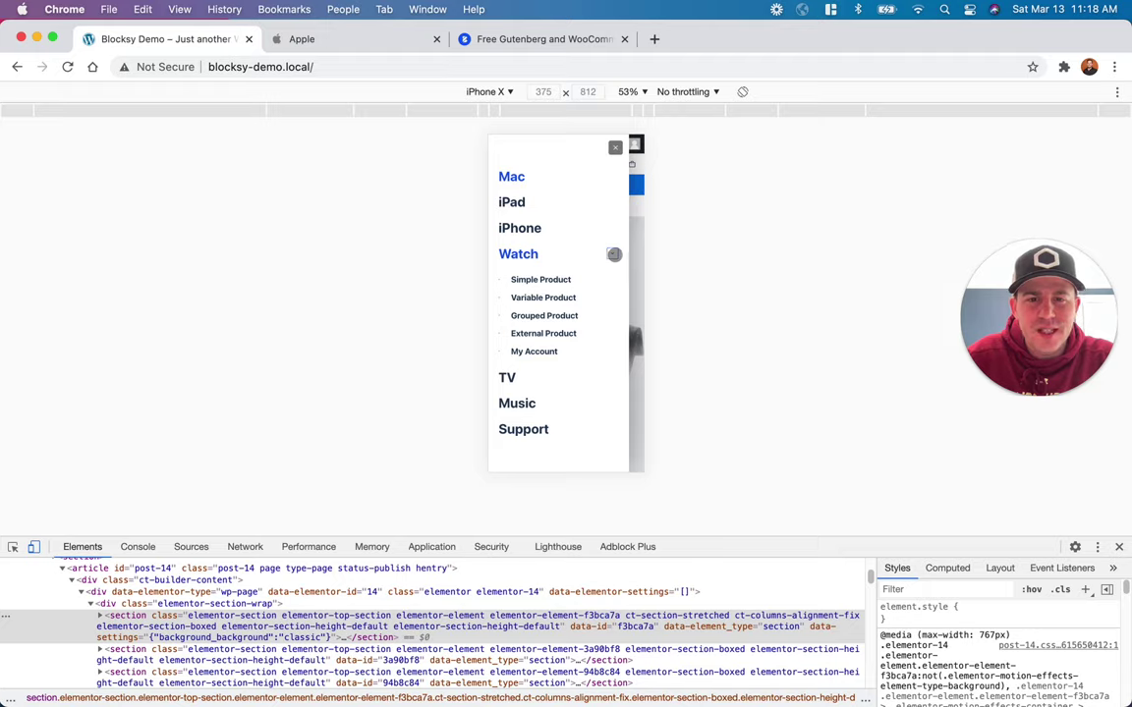
click(614, 254)
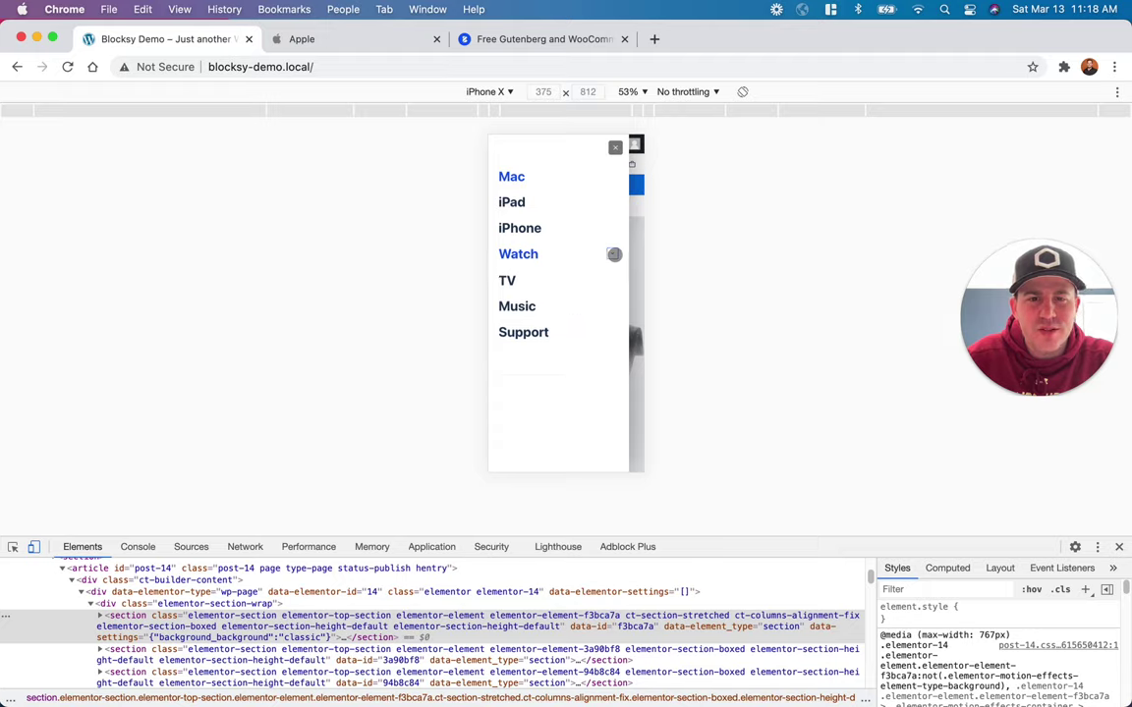
click(616, 149)
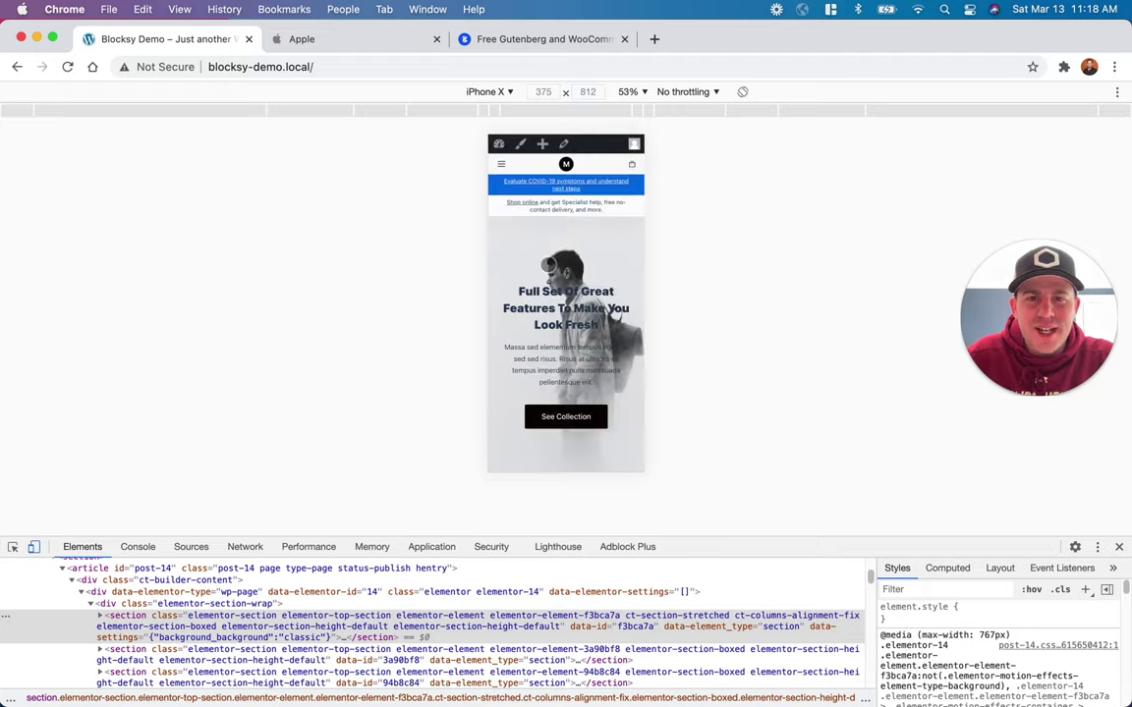
scroll(547, 272, down, 2)
scroll(547, 271, up, 1)
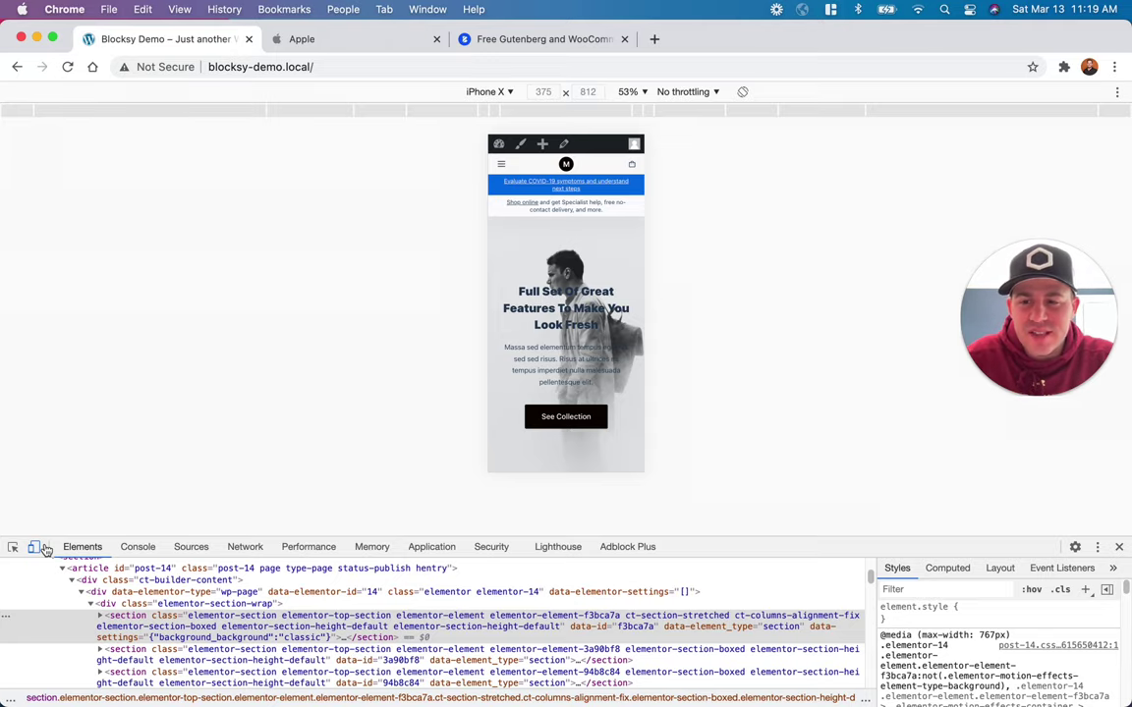
click(1121, 548)
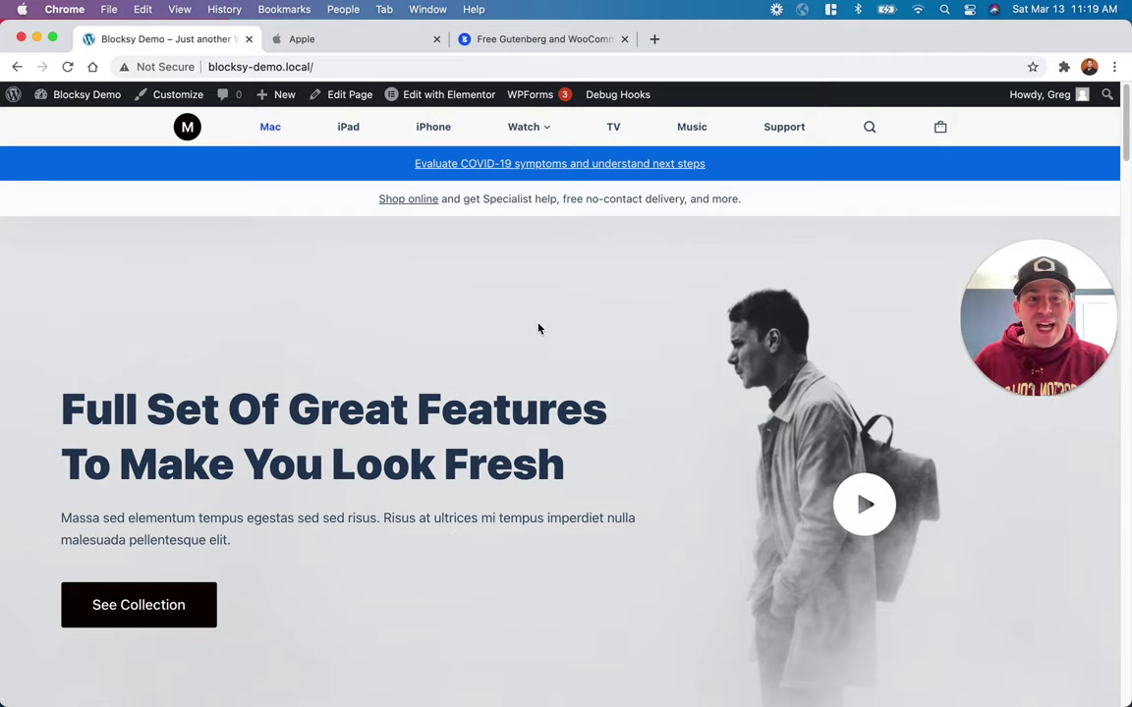
click(328, 44)
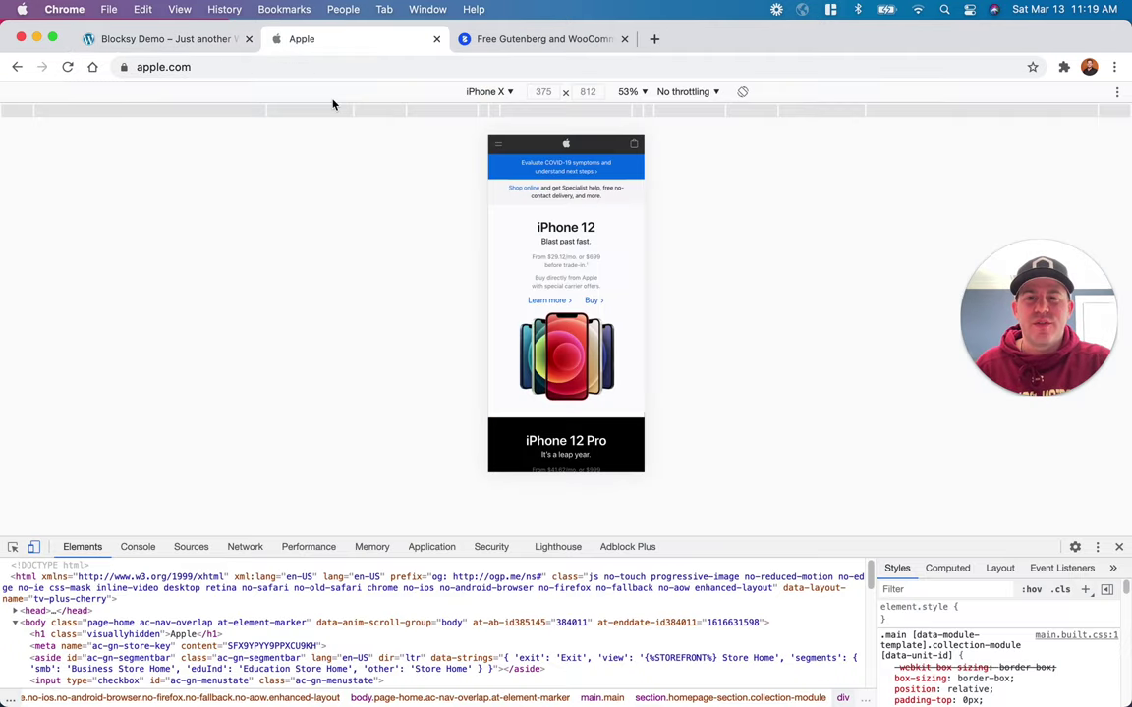
click(34, 546)
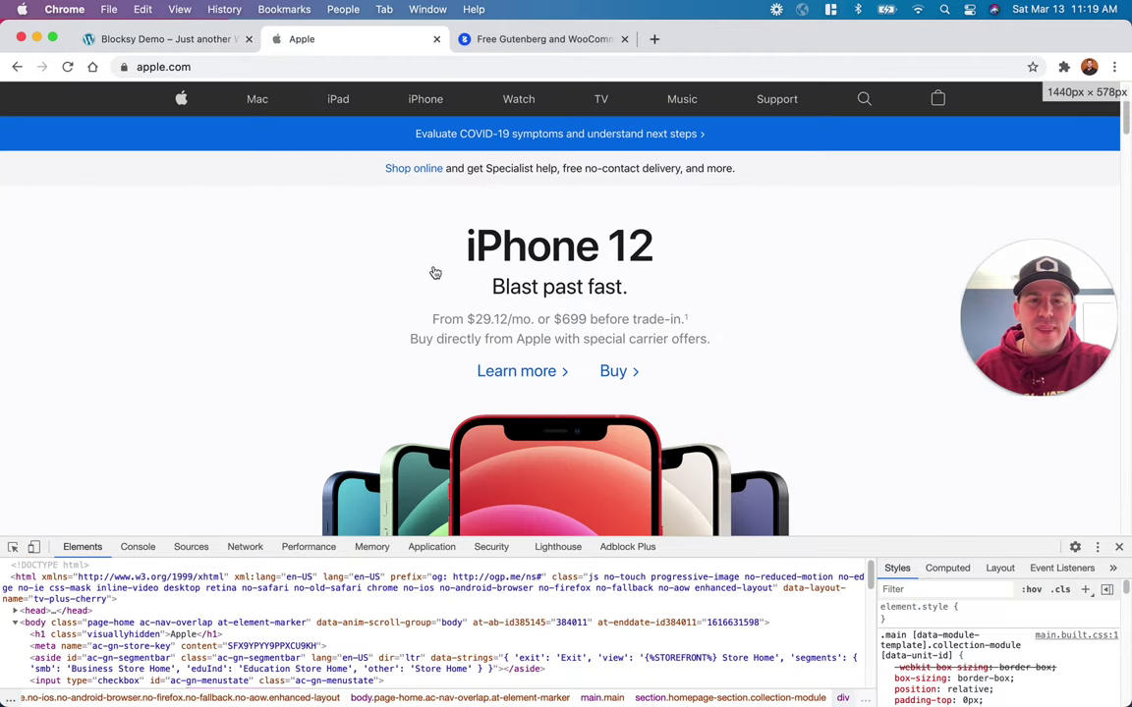
click(154, 39)
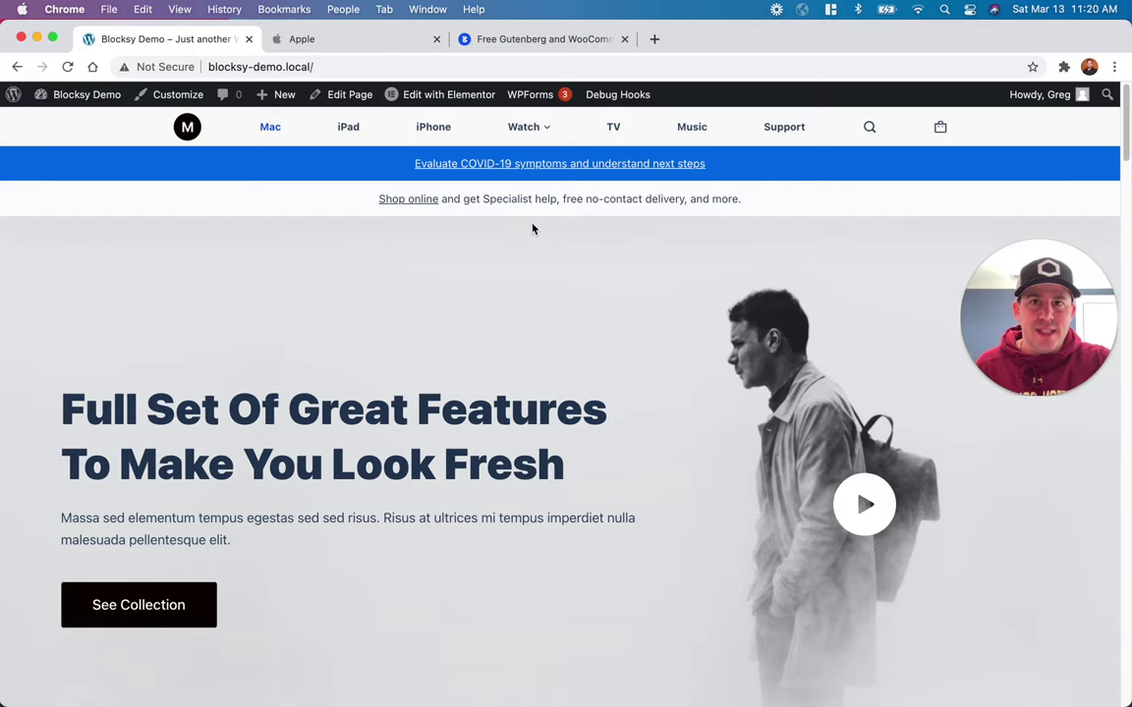
scroll(525, 266, down, 3)
scroll(514, 277, down, 2)
scroll(512, 279, up, 5)
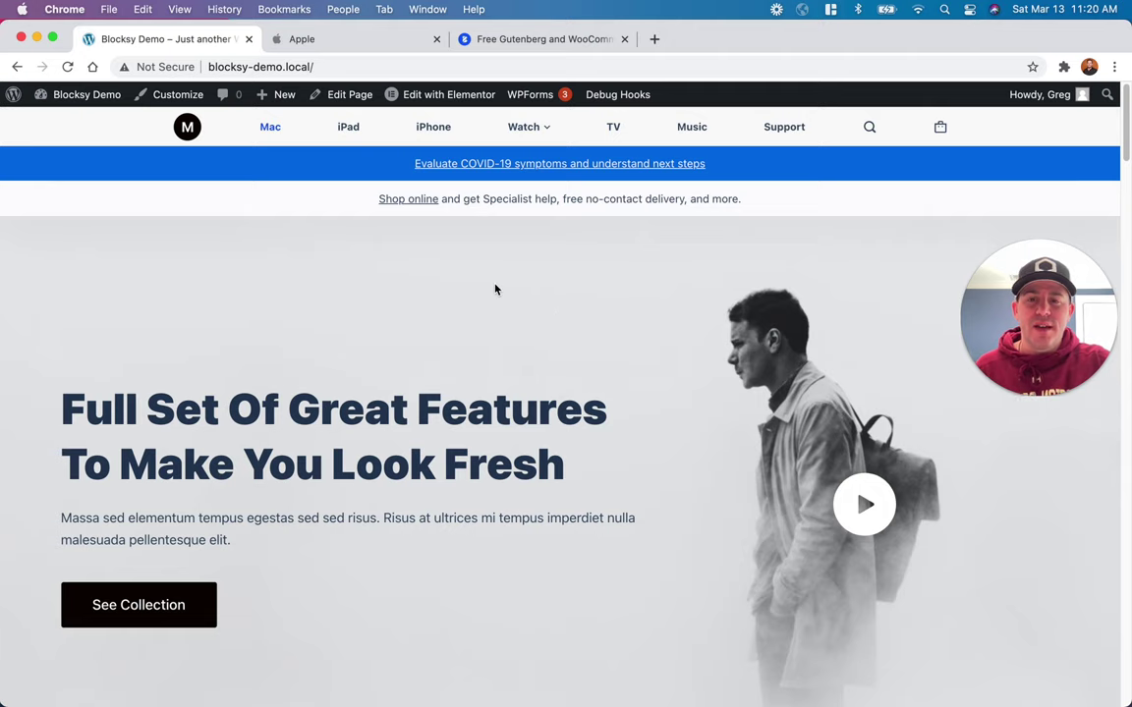
click(329, 41)
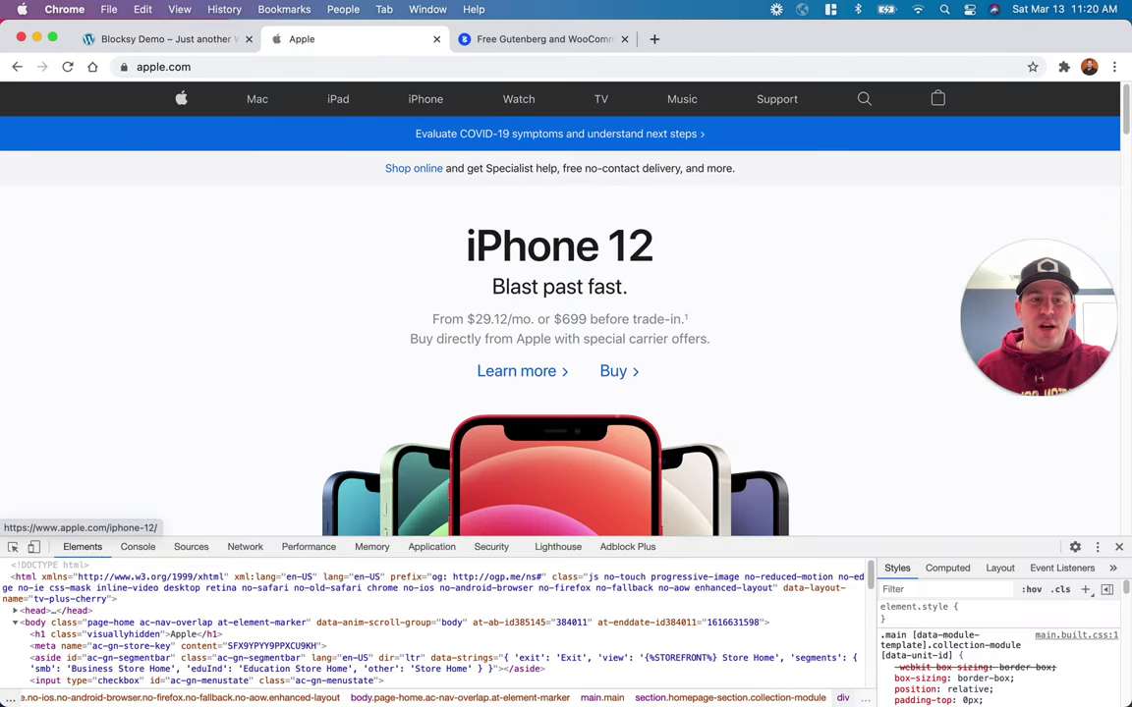
click(1119, 550)
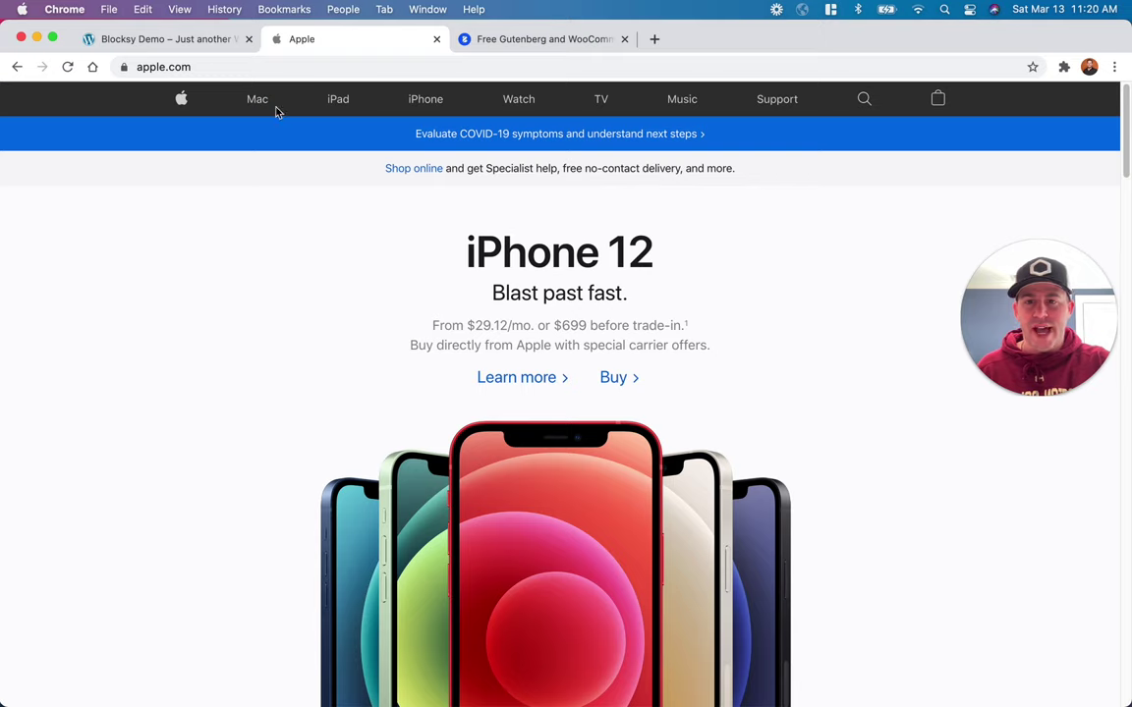
click(189, 40)
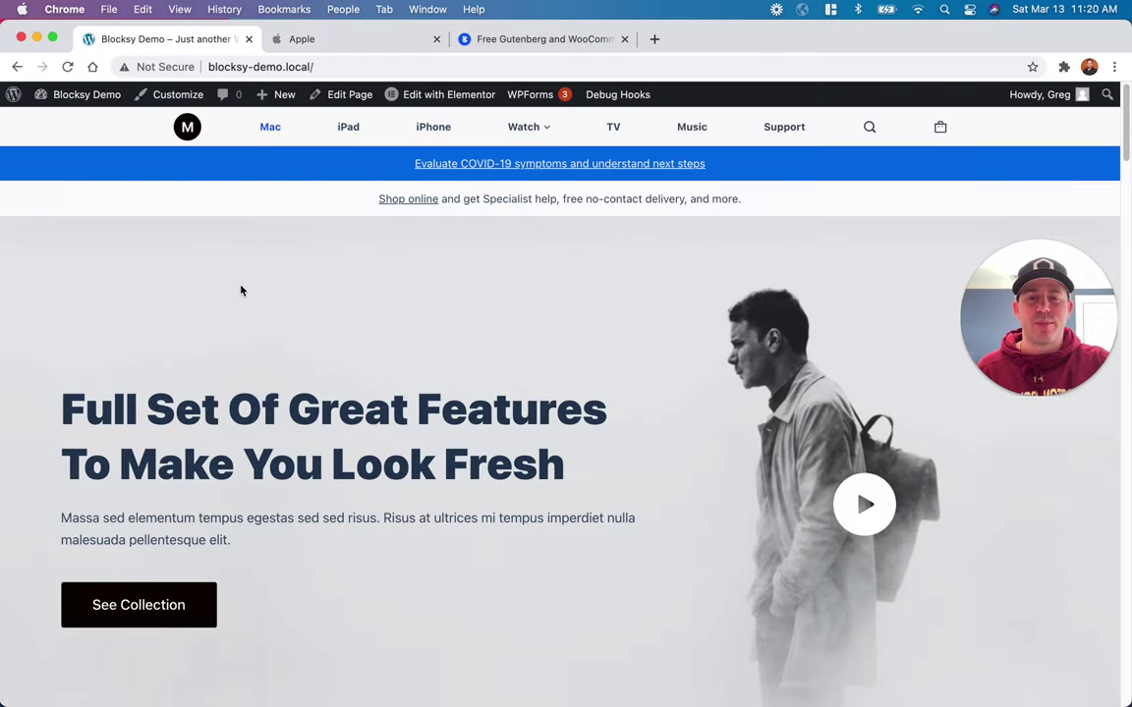